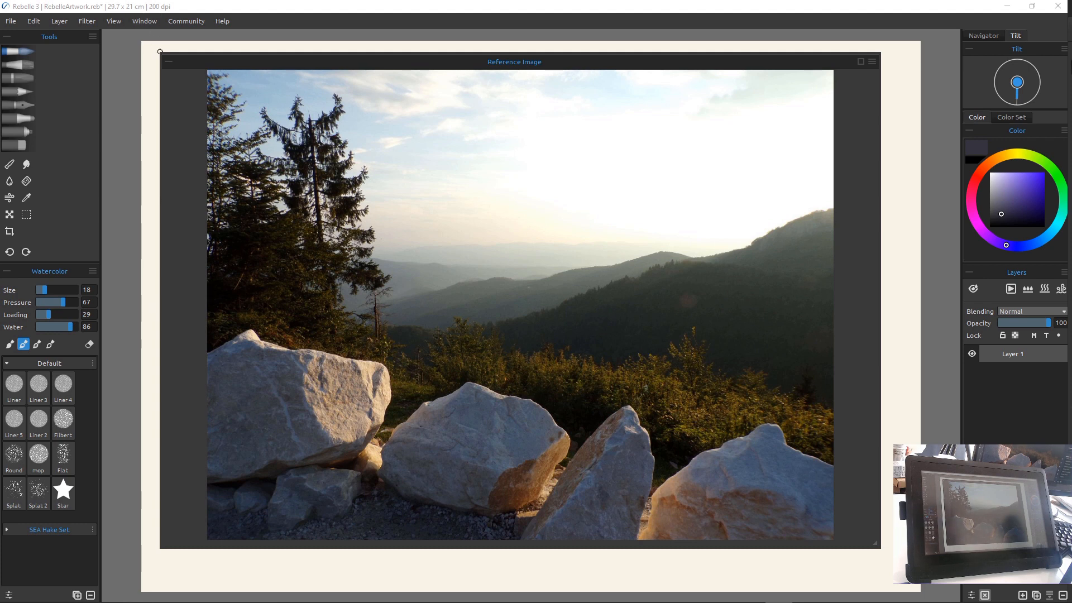
# Shrink the reference image window to a small thumbnail and place it over the canvas's upper-right corner
pyautogui.moveTo(160, 52)
pyautogui.mouseDown()
pyautogui.moveTo(194, 101)
pyautogui.moveTo(476, 276)
pyautogui.moveTo(597, 320)
pyautogui.moveTo(630, 371)
pyautogui.moveTo(738, 439)
pyautogui.mouseUp()
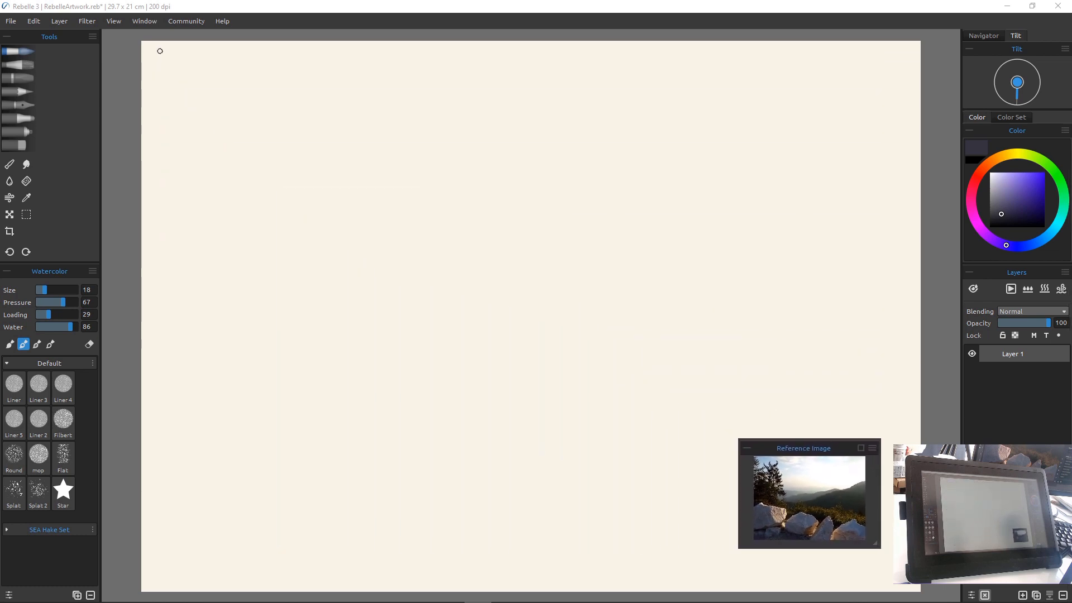
pyautogui.moveTo(804, 447)
pyautogui.mouseDown()
pyautogui.moveTo(800, 97)
pyautogui.moveTo(905, 31)
pyautogui.mouseUp()
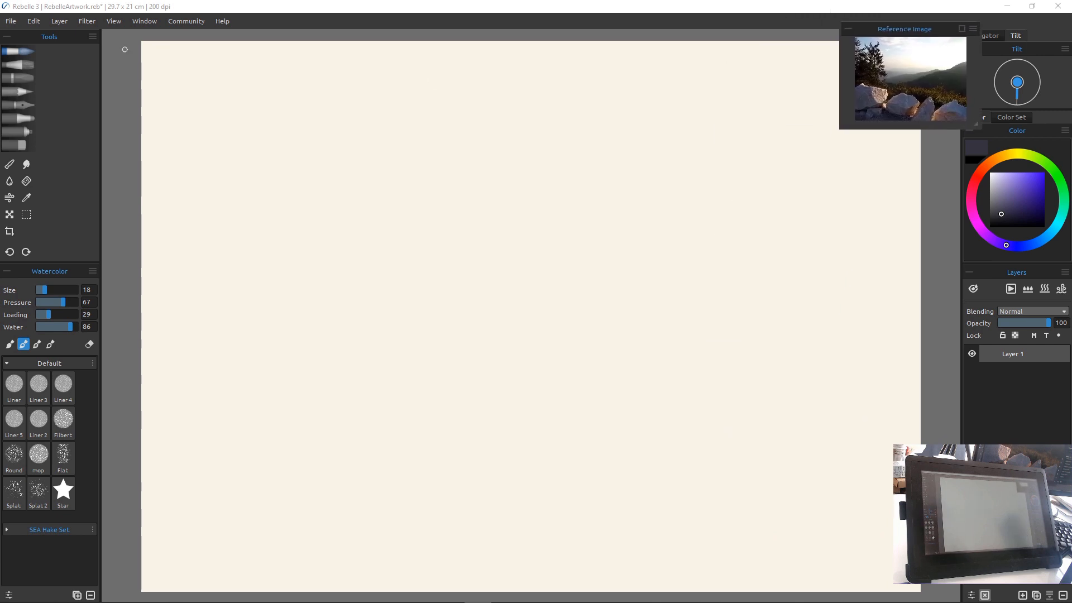
# Sketch the overlapping mountain ridges and distant hills across the upper half of the canvas with the 2B pencil
pyautogui.press('p')
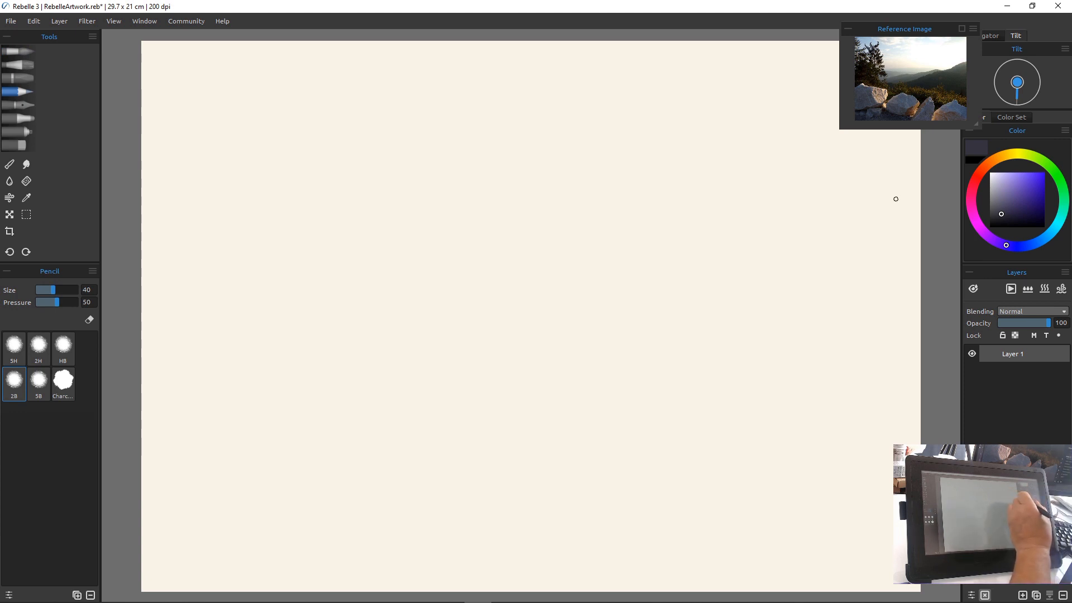
pyautogui.moveTo(899, 201)
pyautogui.mouseDown()
pyautogui.moveTo(827, 211)
pyautogui.moveTo(773, 241)
pyautogui.moveTo(696, 231)
pyautogui.moveTo(651, 247)
pyautogui.moveTo(669, 237)
pyautogui.moveTo(610, 274)
pyautogui.moveTo(537, 263)
pyautogui.mouseUp()
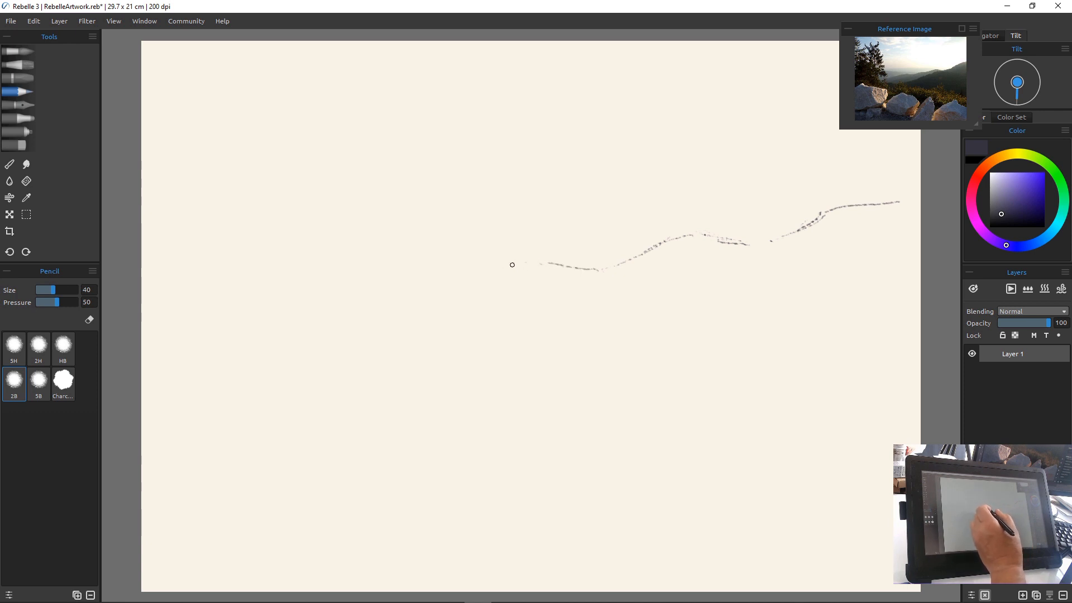
pyautogui.moveTo(406, 318)
pyautogui.mouseDown()
pyautogui.moveTo(372, 309)
pyautogui.moveTo(254, 354)
pyautogui.mouseUp()
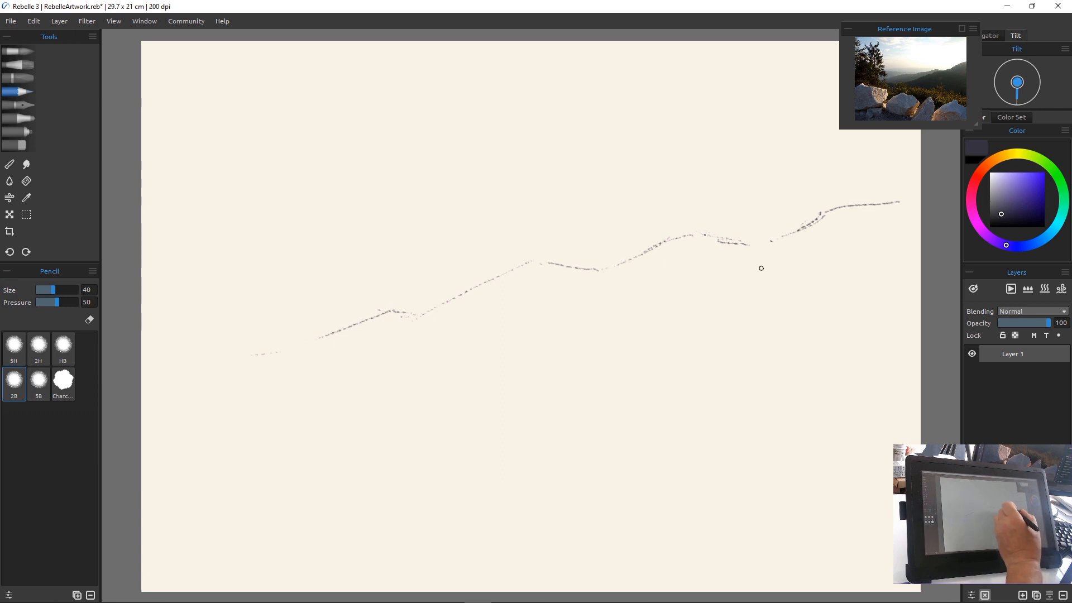
pyautogui.moveTo(782, 256)
pyautogui.mouseDown()
pyautogui.moveTo(870, 282)
pyautogui.moveTo(906, 278)
pyautogui.mouseUp()
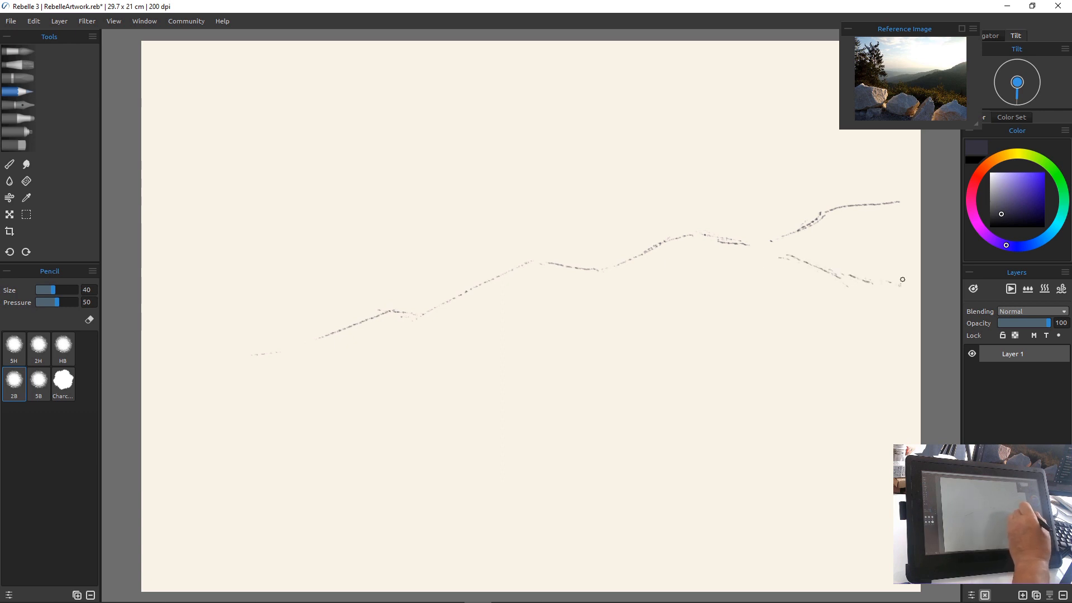
pyautogui.moveTo(771, 254)
pyautogui.mouseDown()
pyautogui.moveTo(536, 323)
pyautogui.moveTo(530, 340)
pyautogui.moveTo(488, 339)
pyautogui.mouseUp()
pyautogui.moveTo(793, 249)
pyautogui.mouseDown()
pyautogui.moveTo(863, 279)
pyautogui.moveTo(773, 252)
pyautogui.mouseUp()
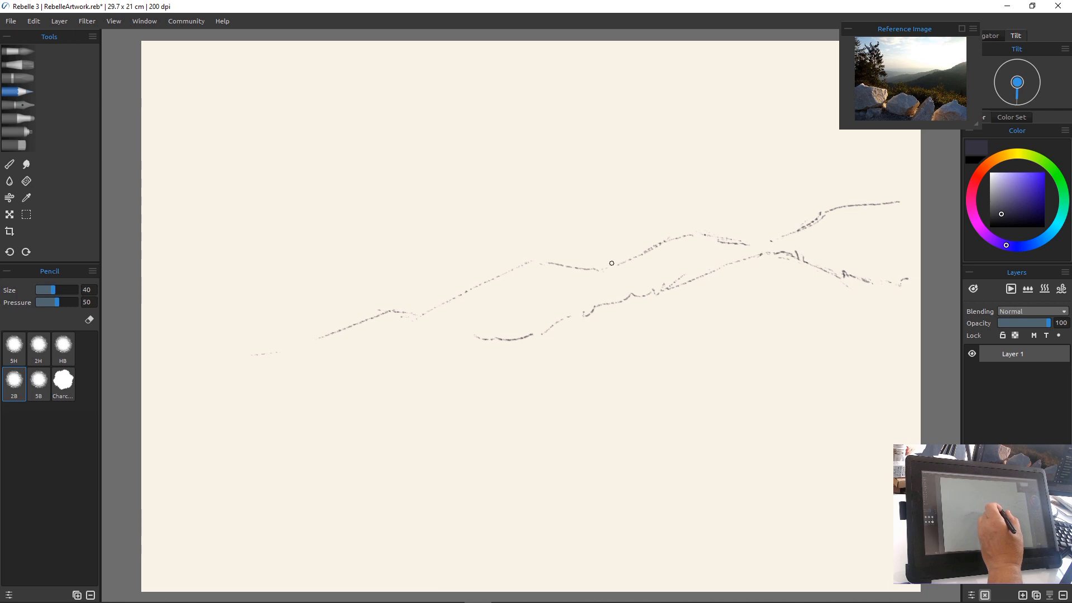
pyautogui.moveTo(513, 243)
pyautogui.mouseDown()
pyautogui.moveTo(344, 256)
pyautogui.moveTo(241, 239)
pyautogui.moveTo(524, 203)
pyautogui.moveTo(774, 204)
pyautogui.mouseUp()
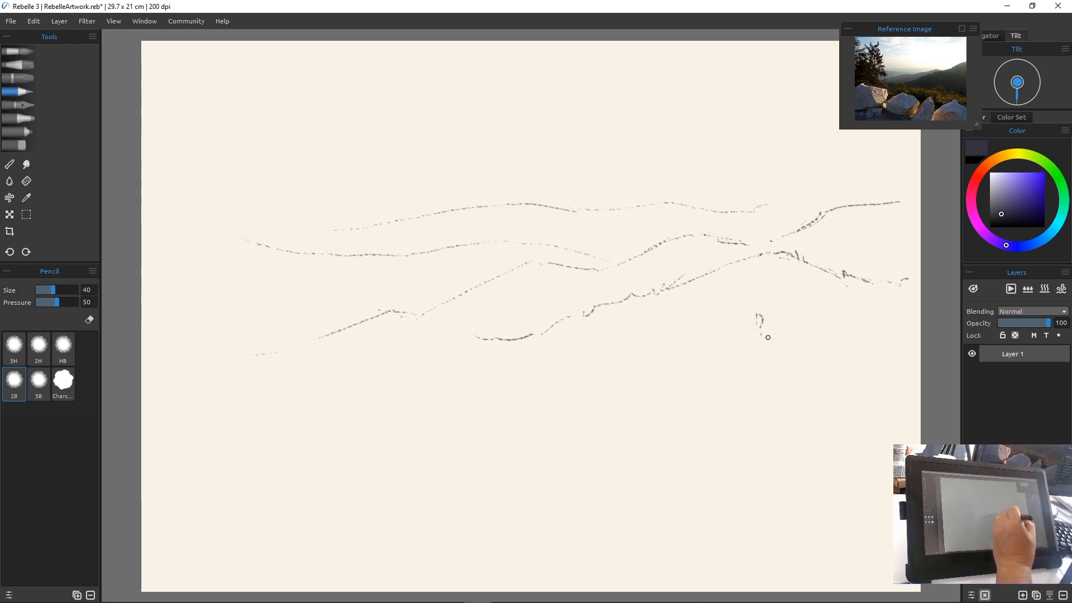
# Sketch loose, rounded bush outlines below the ridges, from the canvas's right edge across to the left third
pyautogui.moveTo(776, 349)
pyautogui.mouseDown()
pyautogui.moveTo(814, 357)
pyautogui.moveTo(816, 373)
pyautogui.moveTo(846, 371)
pyautogui.moveTo(841, 397)
pyautogui.moveTo(797, 395)
pyautogui.moveTo(809, 375)
pyautogui.moveTo(804, 388)
pyautogui.moveTo(824, 386)
pyautogui.moveTo(835, 401)
pyautogui.moveTo(845, 384)
pyautogui.moveTo(854, 395)
pyautogui.moveTo(882, 394)
pyautogui.mouseUp()
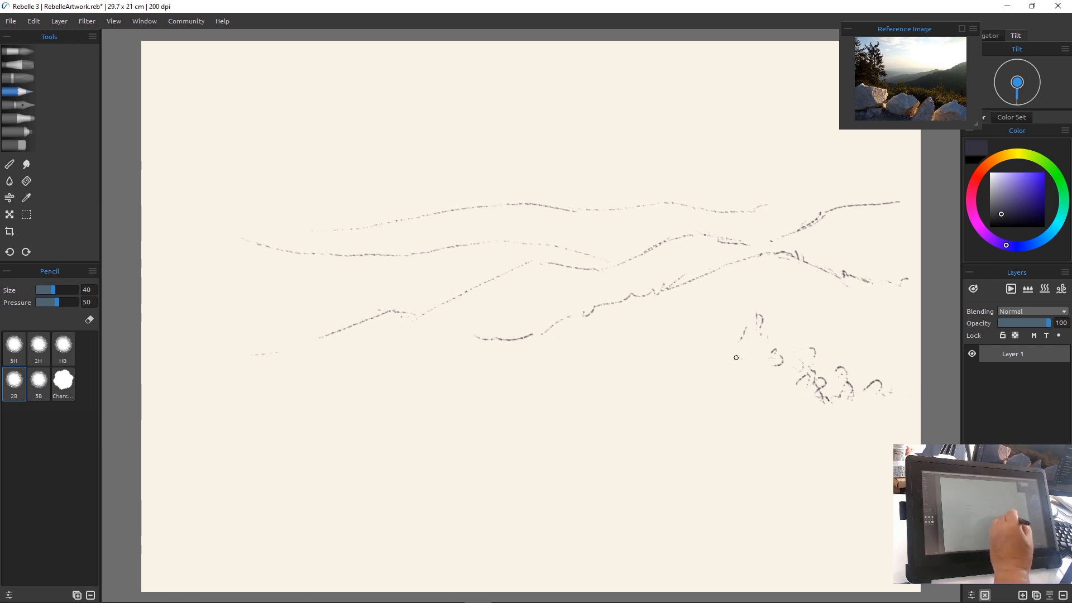
pyautogui.moveTo(736, 357)
pyautogui.mouseDown()
pyautogui.moveTo(702, 323)
pyautogui.moveTo(705, 348)
pyautogui.mouseUp()
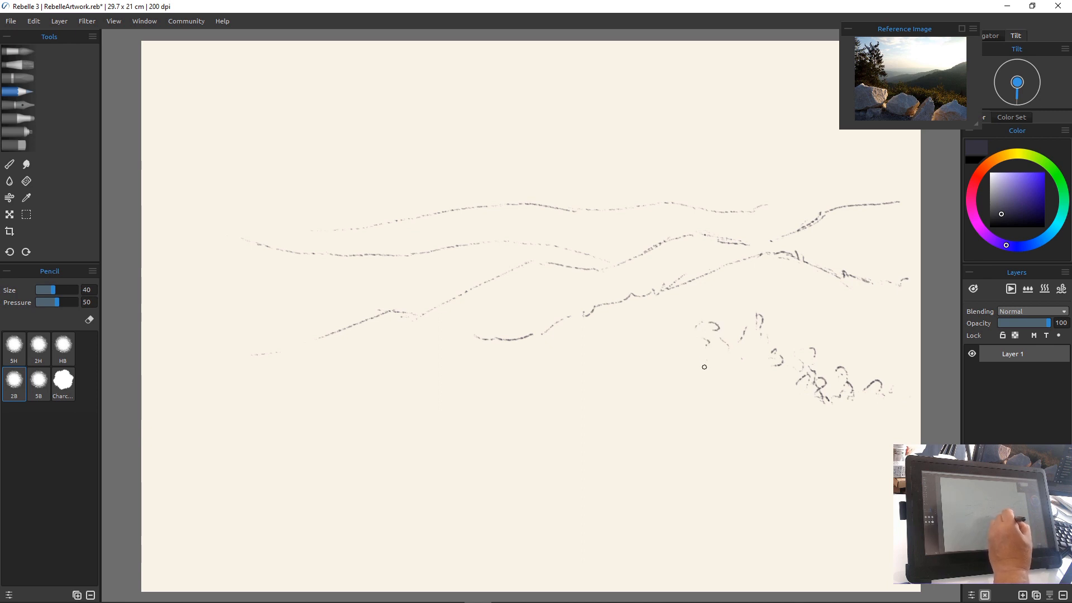
pyautogui.moveTo(703, 392); pyautogui.dragTo(704, 400)
pyautogui.moveTo(693, 398); pyautogui.dragTo(651, 392)
pyautogui.moveTo(657, 383)
pyautogui.mouseDown()
pyautogui.moveTo(633, 383)
pyautogui.moveTo(599, 363)
pyautogui.moveTo(610, 352)
pyautogui.moveTo(591, 380)
pyautogui.mouseUp()
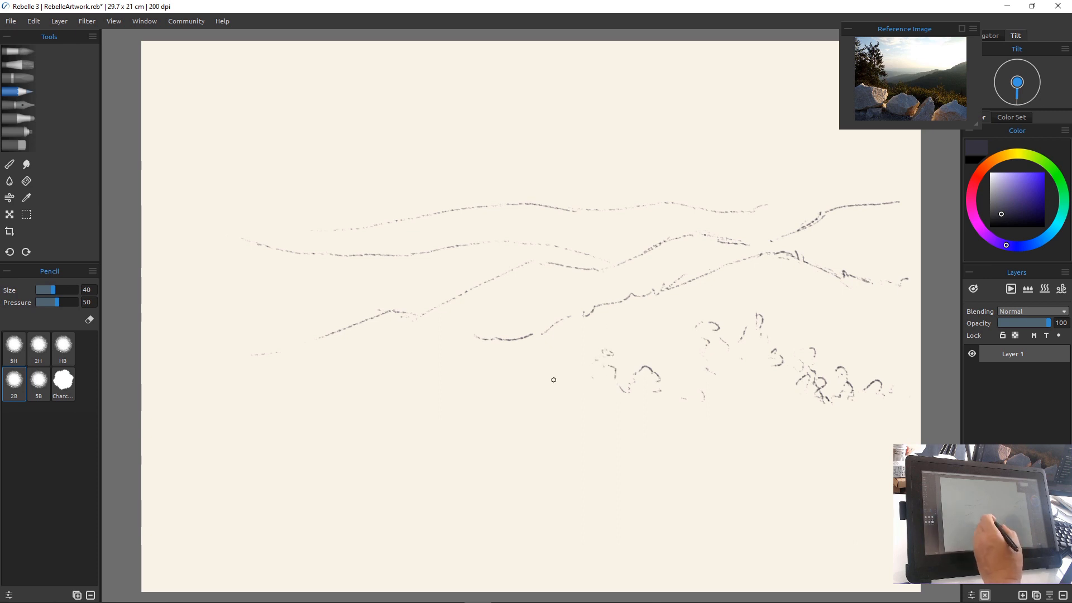
pyautogui.moveTo(484, 334); pyautogui.dragTo(475, 339)
pyautogui.moveTo(488, 351)
pyautogui.mouseDown()
pyautogui.moveTo(518, 371)
pyautogui.moveTo(524, 391)
pyautogui.moveTo(538, 376)
pyautogui.moveTo(552, 393)
pyautogui.moveTo(546, 403)
pyautogui.moveTo(569, 392)
pyautogui.moveTo(555, 374)
pyautogui.moveTo(563, 355)
pyautogui.moveTo(574, 361)
pyautogui.moveTo(586, 344)
pyautogui.moveTo(596, 366)
pyautogui.mouseUp()
pyautogui.moveTo(485, 319)
pyautogui.mouseDown()
pyautogui.moveTo(449, 334)
pyautogui.moveTo(432, 300)
pyautogui.moveTo(414, 301)
pyautogui.moveTo(403, 371)
pyautogui.moveTo(406, 395)
pyautogui.moveTo(429, 415)
pyautogui.moveTo(363, 420)
pyautogui.mouseUp()
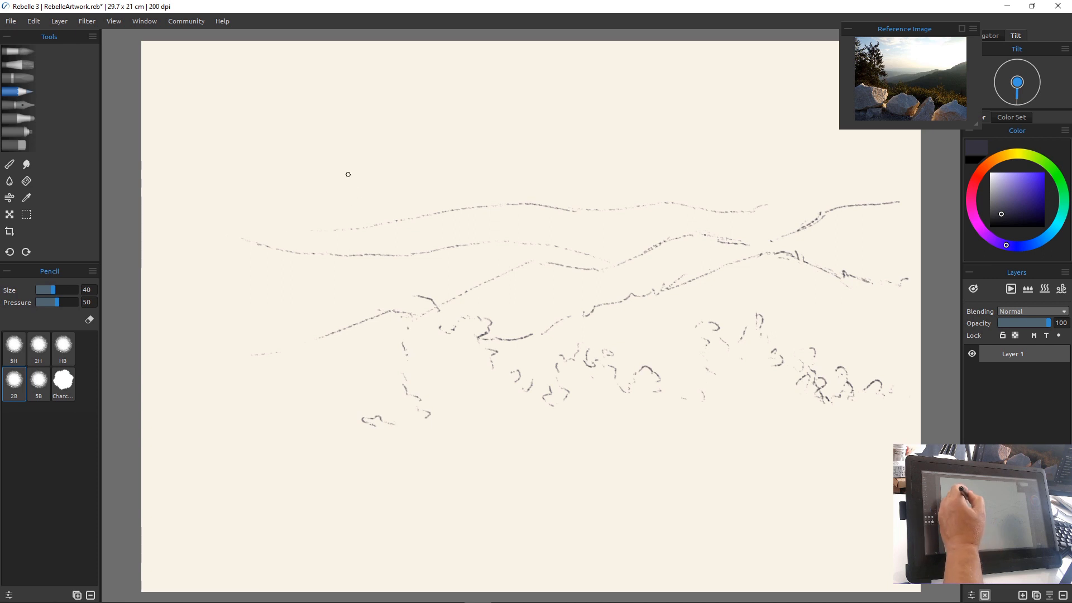
# Draw the tall conifer's slightly leaning trunk with several long pencil strokes through the ridges in the left third
pyautogui.moveTo(346, 170)
pyautogui.mouseDown()
pyautogui.moveTo(347, 206)
pyautogui.moveTo(337, 153)
pyautogui.moveTo(360, 342)
pyautogui.mouseUp()
pyautogui.moveTo(341, 241); pyautogui.dragTo(368, 385)
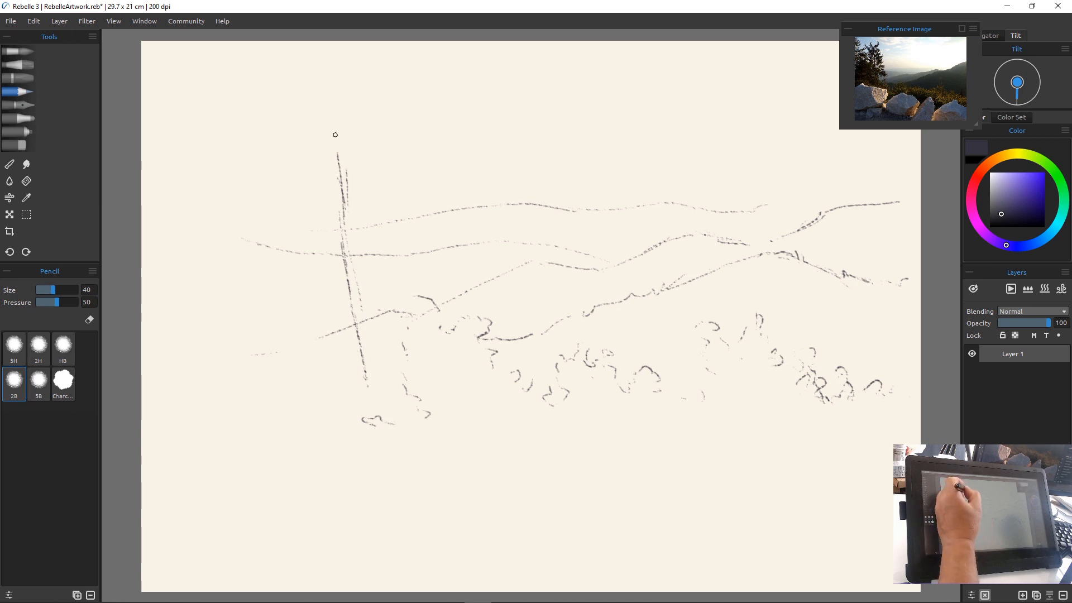
pyautogui.moveTo(330, 119)
pyautogui.mouseDown()
pyautogui.moveTo(341, 165)
pyautogui.moveTo(322, 113)
pyautogui.moveTo(360, 361)
pyautogui.moveTo(359, 376)
pyautogui.moveTo(354, 354)
pyautogui.moveTo(352, 397)
pyautogui.mouseUp()
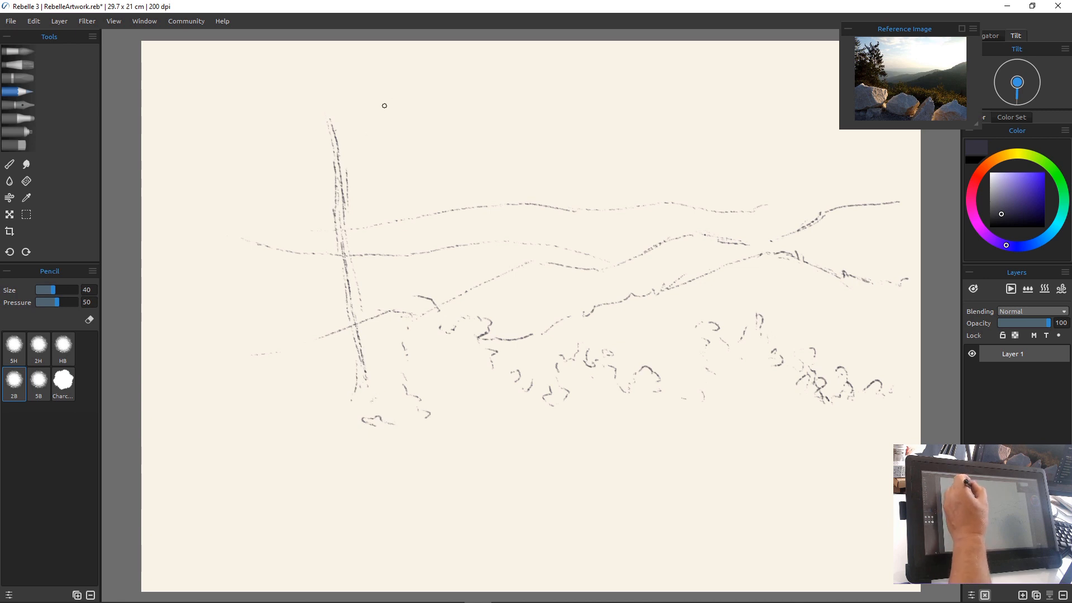
# Add upward-curving branches on both sides of the tall conifer's trunk and extend its pointed tip
pyautogui.moveTo(351, 142)
pyautogui.mouseDown()
pyautogui.moveTo(340, 140)
pyautogui.moveTo(378, 118)
pyautogui.mouseUp()
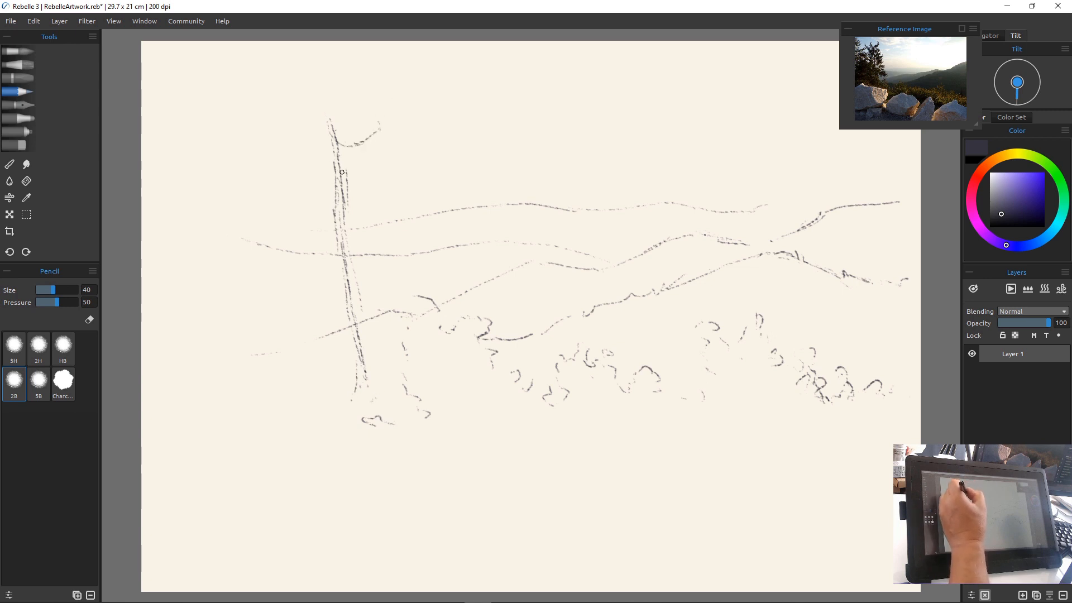
pyautogui.moveTo(338, 175)
pyautogui.mouseDown()
pyautogui.moveTo(377, 179)
pyautogui.moveTo(402, 164)
pyautogui.mouseUp()
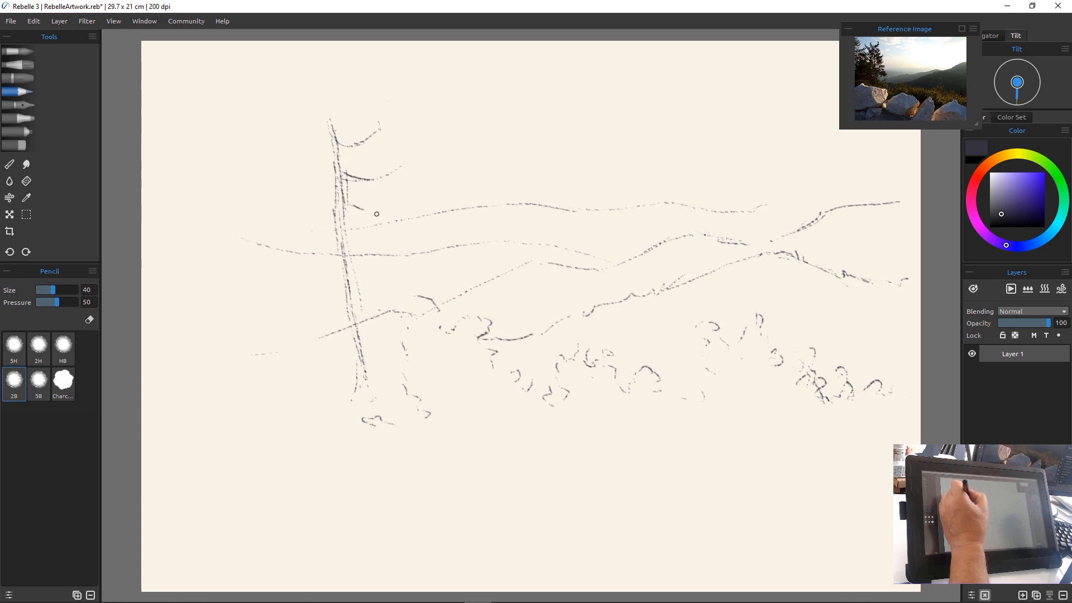
pyautogui.moveTo(376, 214); pyautogui.dragTo(389, 207)
pyautogui.moveTo(373, 251); pyautogui.dragTo(409, 228)
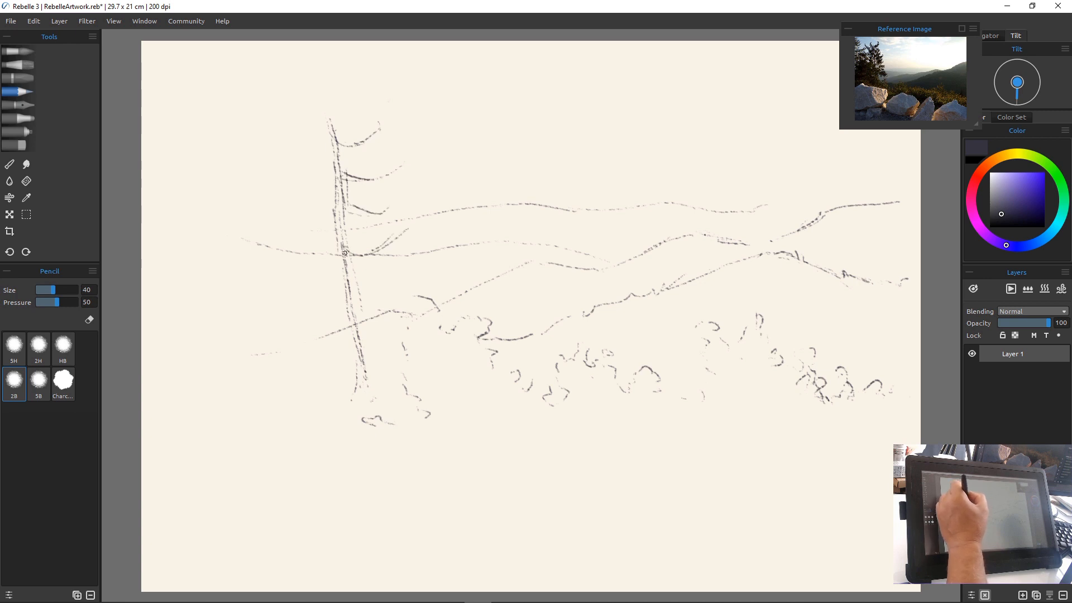
pyautogui.moveTo(344, 253); pyautogui.dragTo(364, 266)
pyautogui.moveTo(319, 84)
pyautogui.mouseDown()
pyautogui.moveTo(324, 119)
pyautogui.moveTo(311, 154)
pyautogui.moveTo(329, 149)
pyautogui.moveTo(265, 117)
pyautogui.moveTo(335, 193)
pyautogui.mouseUp()
pyautogui.moveTo(296, 237); pyautogui.dragTo(282, 232)
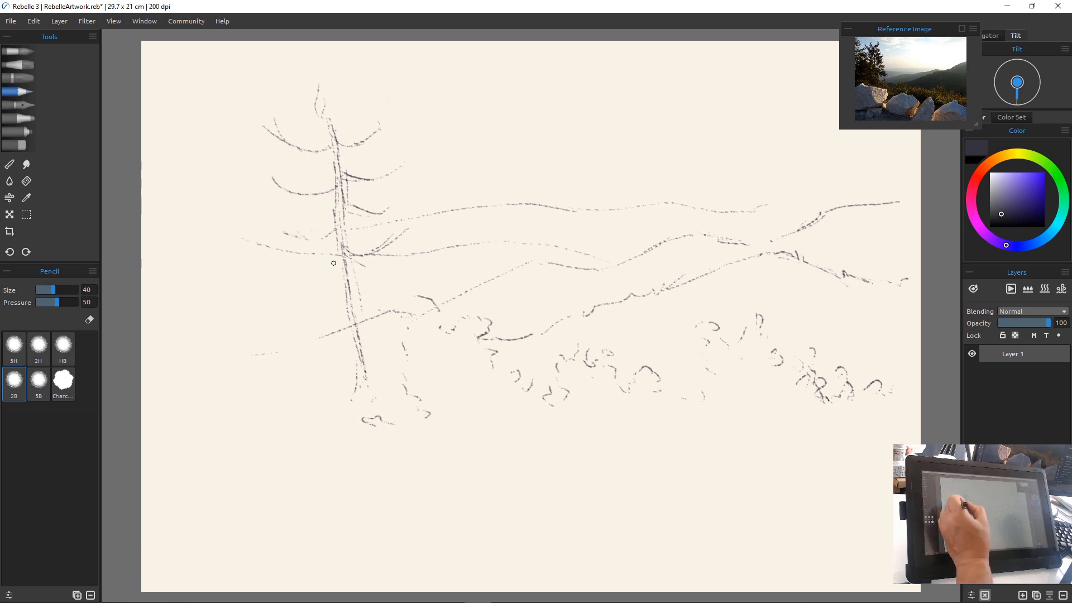
pyautogui.moveTo(334, 266); pyautogui.dragTo(296, 283)
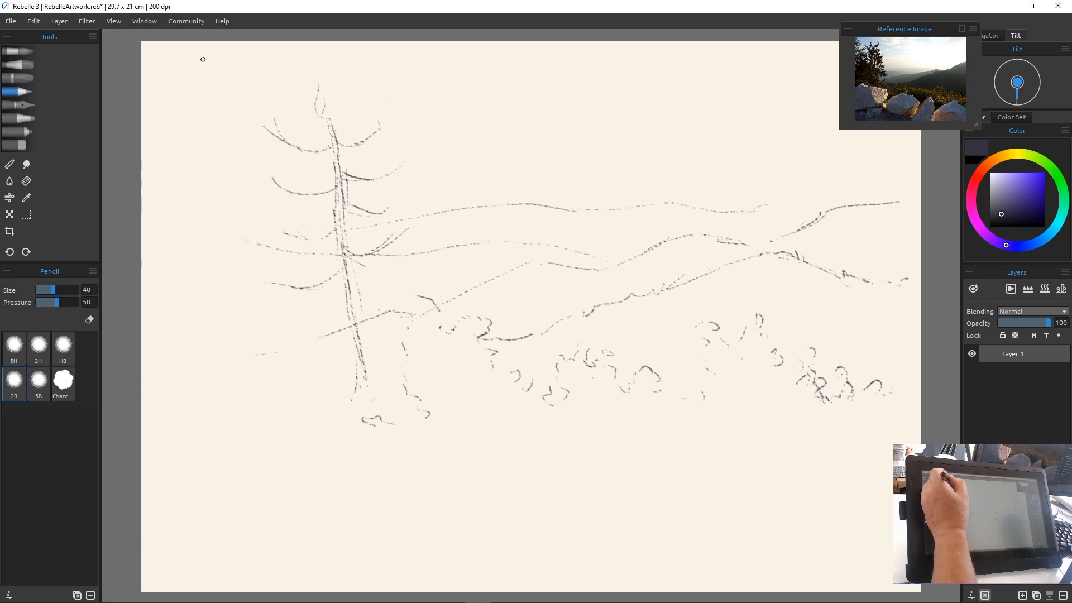
# Sketch the neighbouring trees left of the tall conifer, with trunks, drooping branches and foliage edges down to the ground
pyautogui.moveTo(203, 59); pyautogui.dragTo(223, 175)
pyautogui.moveTo(212, 101); pyautogui.dragTo(225, 172)
pyautogui.moveTo(226, 154)
pyautogui.mouseDown()
pyautogui.moveTo(296, 147)
pyautogui.moveTo(249, 196)
pyautogui.mouseUp()
pyautogui.moveTo(281, 195); pyautogui.dragTo(286, 219)
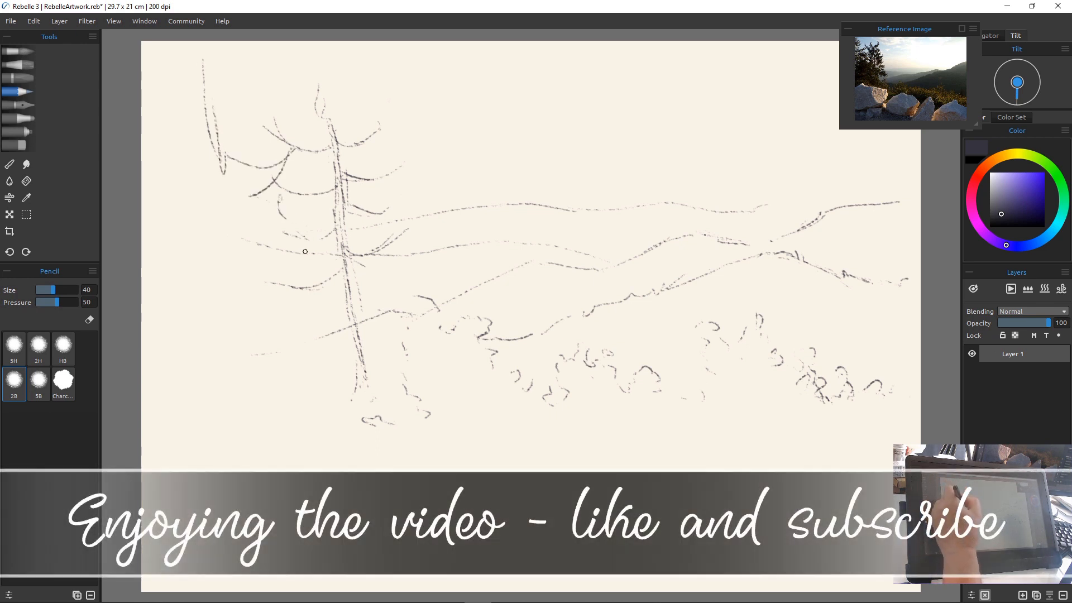
pyautogui.moveTo(249, 139)
pyautogui.mouseDown()
pyautogui.moveTo(258, 245)
pyautogui.moveTo(176, 267)
pyautogui.mouseUp()
pyautogui.moveTo(247, 260)
pyautogui.mouseDown()
pyautogui.moveTo(204, 297)
pyautogui.moveTo(201, 322)
pyautogui.mouseUp()
pyautogui.moveTo(219, 335); pyautogui.dragTo(200, 360)
pyautogui.moveTo(258, 262)
pyautogui.mouseDown()
pyautogui.moveTo(279, 323)
pyautogui.moveTo(331, 379)
pyautogui.mouseUp()
pyautogui.moveTo(292, 370)
pyautogui.mouseDown()
pyautogui.moveTo(282, 387)
pyautogui.moveTo(341, 411)
pyautogui.mouseUp()
pyautogui.moveTo(199, 149)
pyautogui.mouseDown()
pyautogui.moveTo(211, 281)
pyautogui.moveTo(201, 306)
pyautogui.mouseUp()
pyautogui.moveTo(209, 352); pyautogui.dragTo(216, 416)
# Outline the large boulder in the lower-left foreground with its peak and right side, and add its inner facet lines
pyautogui.moveTo(230, 436)
pyautogui.mouseDown()
pyautogui.moveTo(239, 444)
pyautogui.moveTo(231, 407)
pyautogui.moveTo(251, 428)
pyautogui.mouseUp()
pyautogui.moveTo(235, 412)
pyautogui.mouseDown()
pyautogui.moveTo(210, 439)
pyautogui.moveTo(142, 464)
pyautogui.mouseUp()
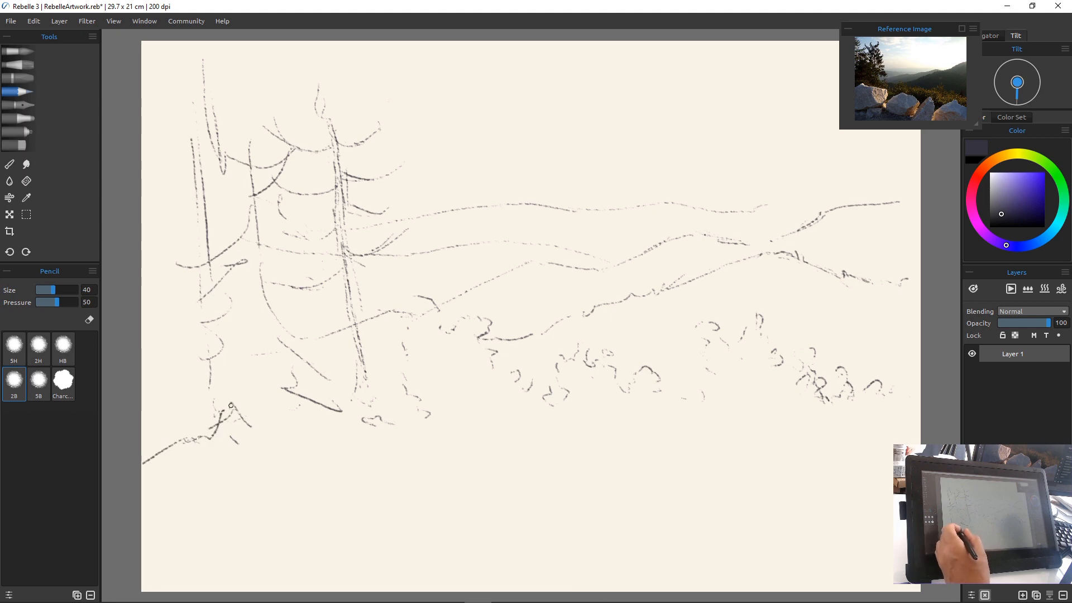
pyautogui.moveTo(229, 416)
pyautogui.mouseDown()
pyautogui.moveTo(268, 441)
pyautogui.moveTo(363, 455)
pyautogui.mouseUp()
pyautogui.moveTo(355, 453)
pyautogui.mouseDown()
pyautogui.moveTo(354, 442)
pyautogui.moveTo(373, 519)
pyautogui.mouseUp()
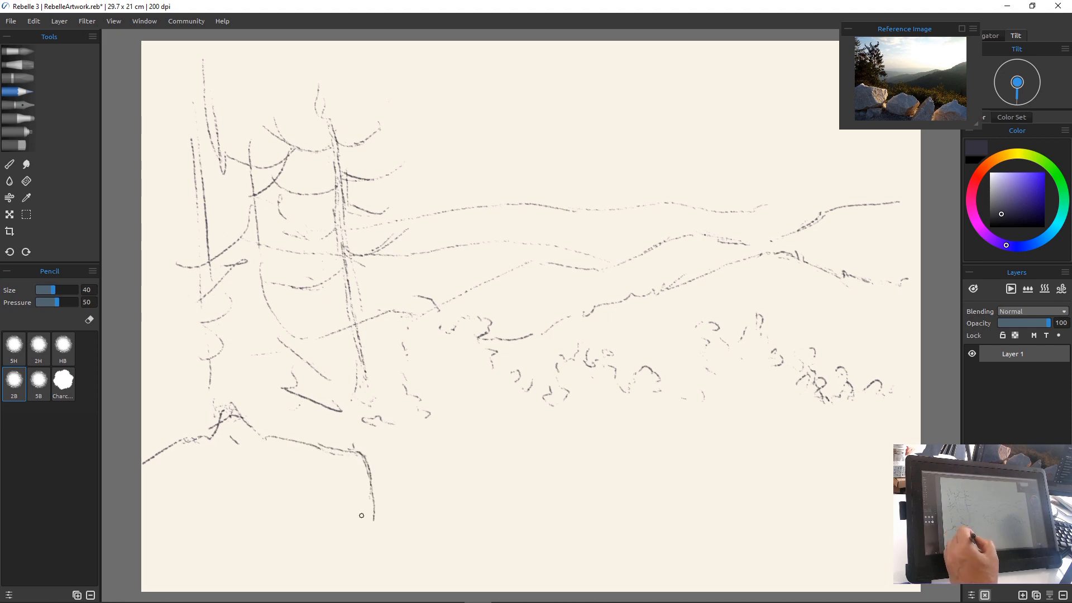
pyautogui.moveTo(354, 454); pyautogui.dragTo(343, 489)
pyautogui.moveTo(316, 446)
pyautogui.mouseDown()
pyautogui.moveTo(342, 494)
pyautogui.moveTo(344, 528)
pyautogui.mouseUp()
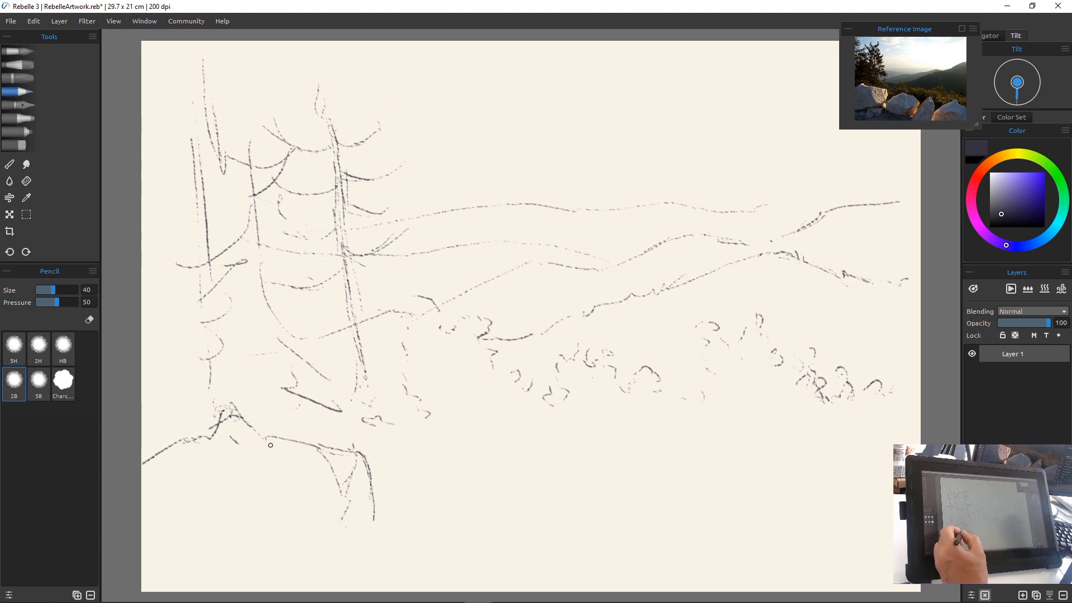
pyautogui.moveTo(266, 440)
pyautogui.mouseDown()
pyautogui.moveTo(274, 518)
pyautogui.moveTo(313, 541)
pyautogui.mouseUp()
pyautogui.moveTo(370, 510)
pyautogui.mouseDown()
pyautogui.moveTo(355, 548)
pyautogui.moveTo(310, 553)
pyautogui.mouseUp()
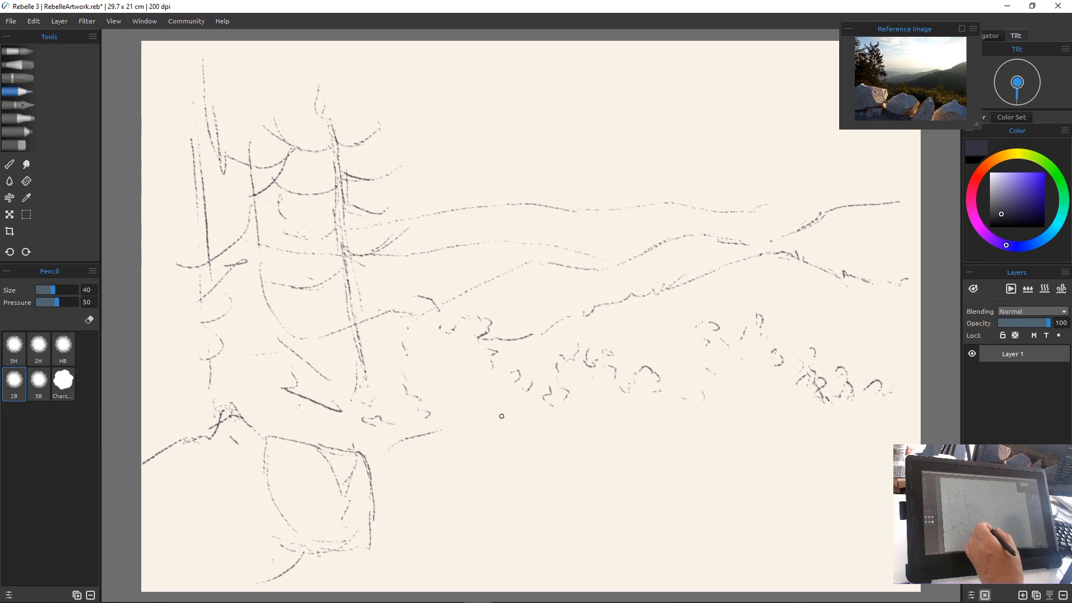
# Outline the remaining foreground rocks: the rounded middle boulder, the pointed upright slab and the low boulder at the right edge
pyautogui.moveTo(501, 416)
pyautogui.mouseDown()
pyautogui.moveTo(421, 428)
pyautogui.moveTo(390, 479)
pyautogui.mouseUp()
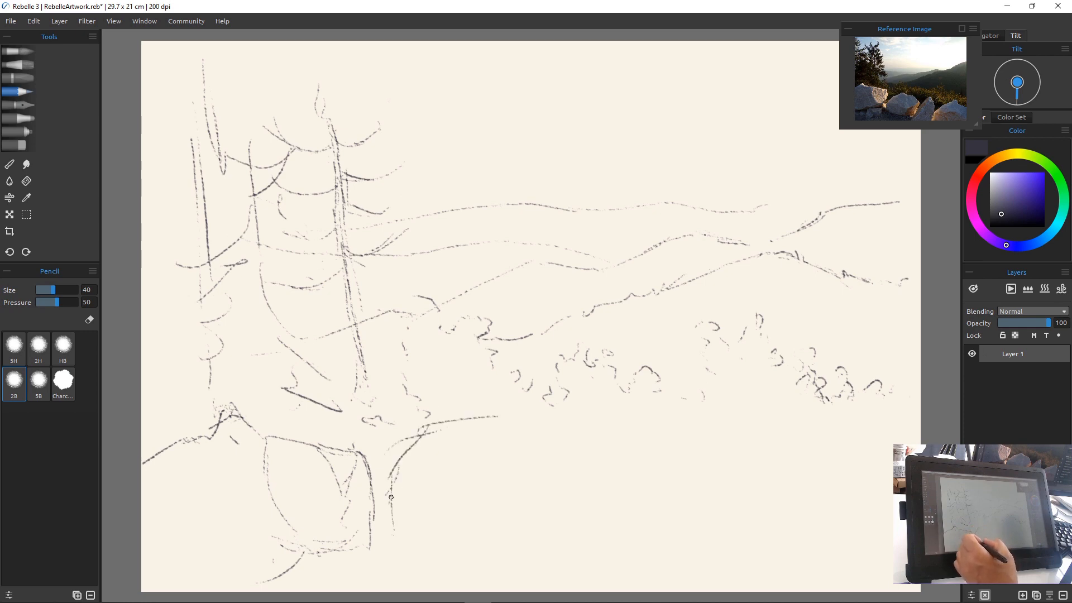
pyautogui.moveTo(399, 539); pyautogui.dragTo(472, 551)
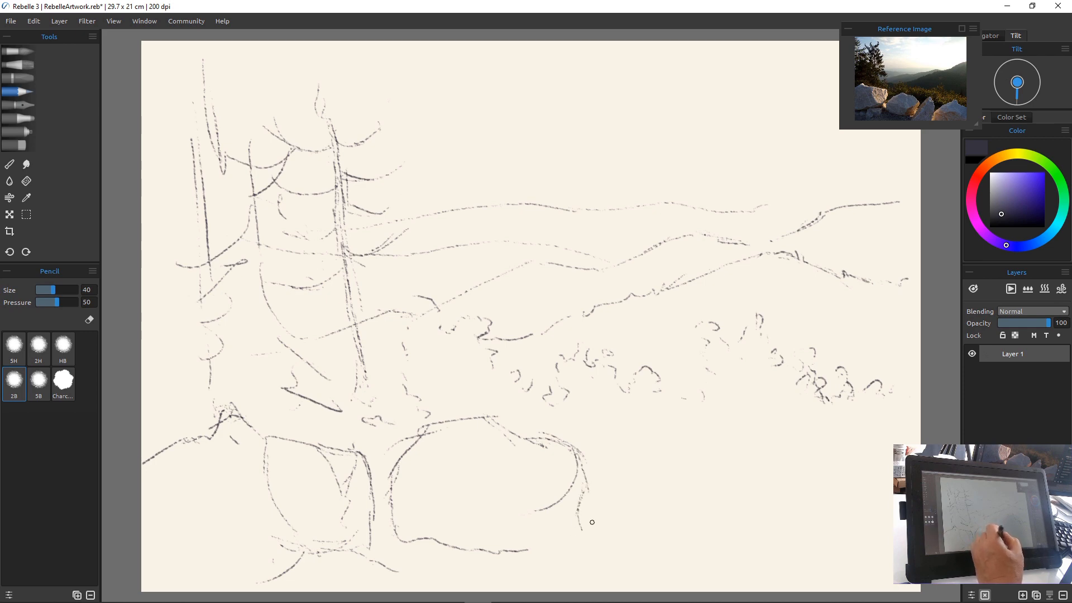
pyautogui.moveTo(569, 541); pyautogui.dragTo(505, 548)
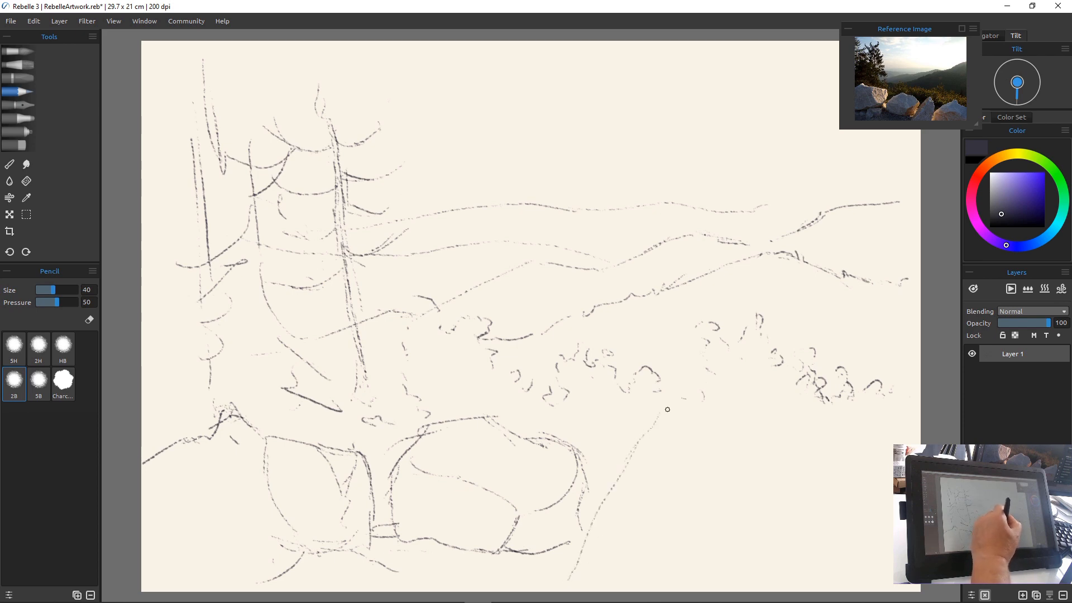
pyautogui.moveTo(664, 414)
pyautogui.mouseDown()
pyautogui.moveTo(641, 503)
pyautogui.moveTo(605, 553)
pyautogui.mouseUp()
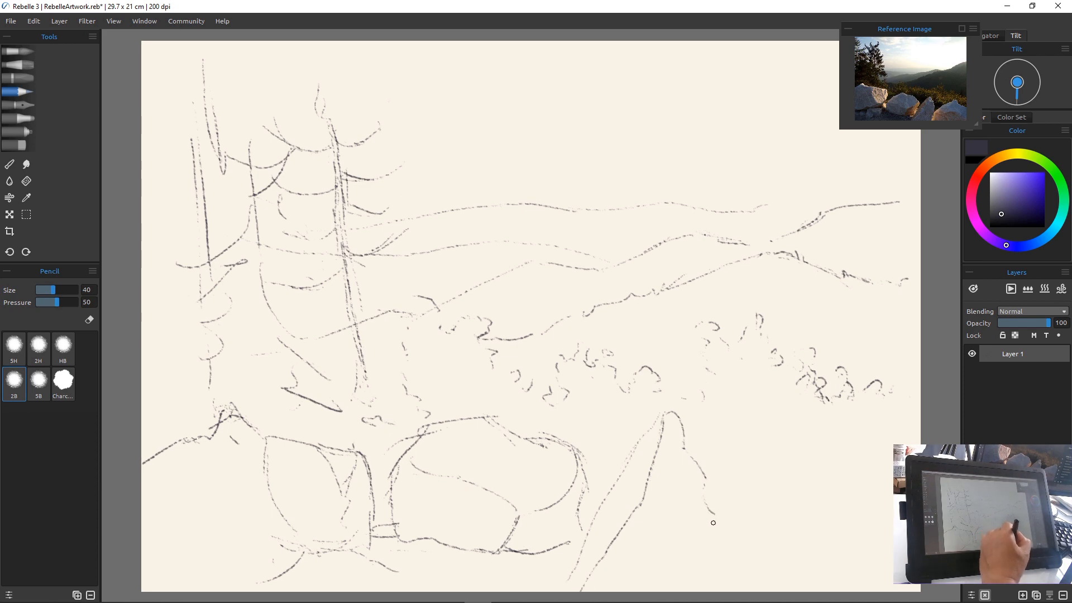
pyautogui.moveTo(712, 512); pyautogui.dragTo(696, 587)
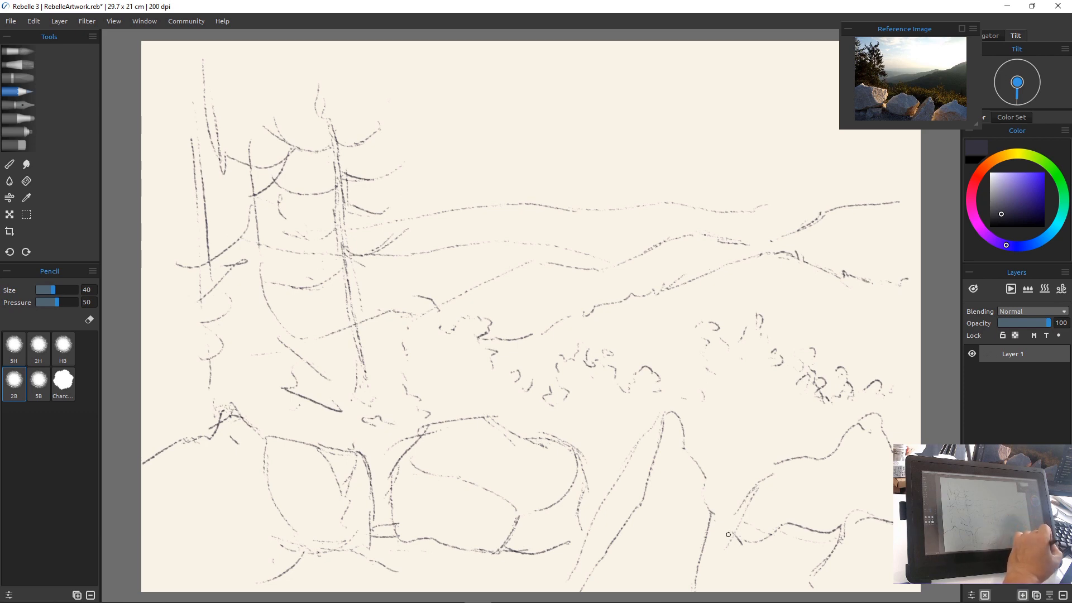
# Add a new layer above the sketch, lock Layer 1, and make Layer 2 active for painting
pyautogui.hotkey('ctrl', 'shift', 'n')
pyautogui.click(1013, 370)
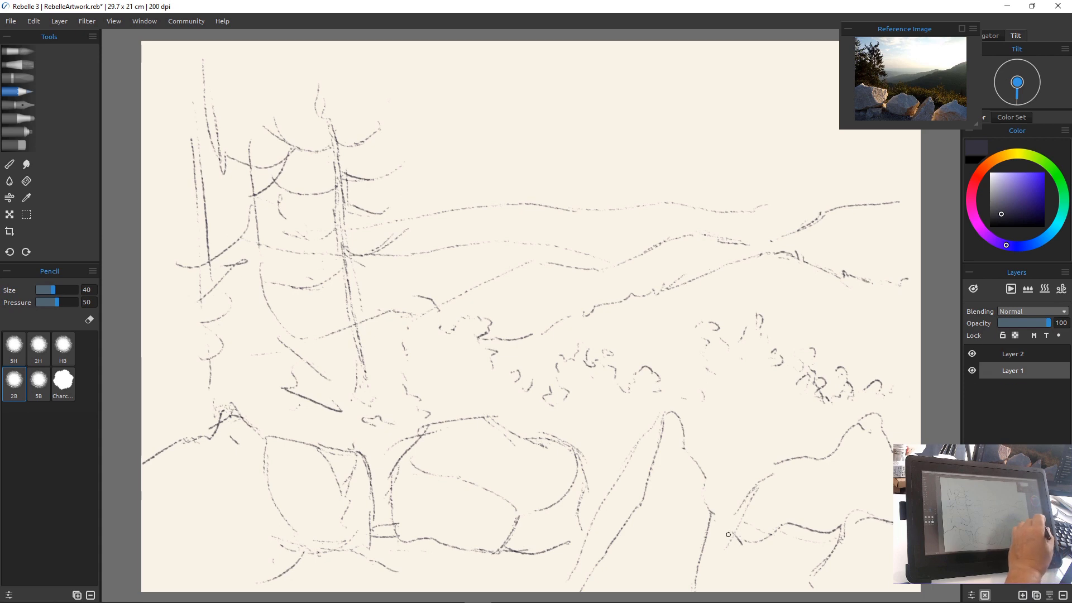
pyautogui.click(1003, 335)
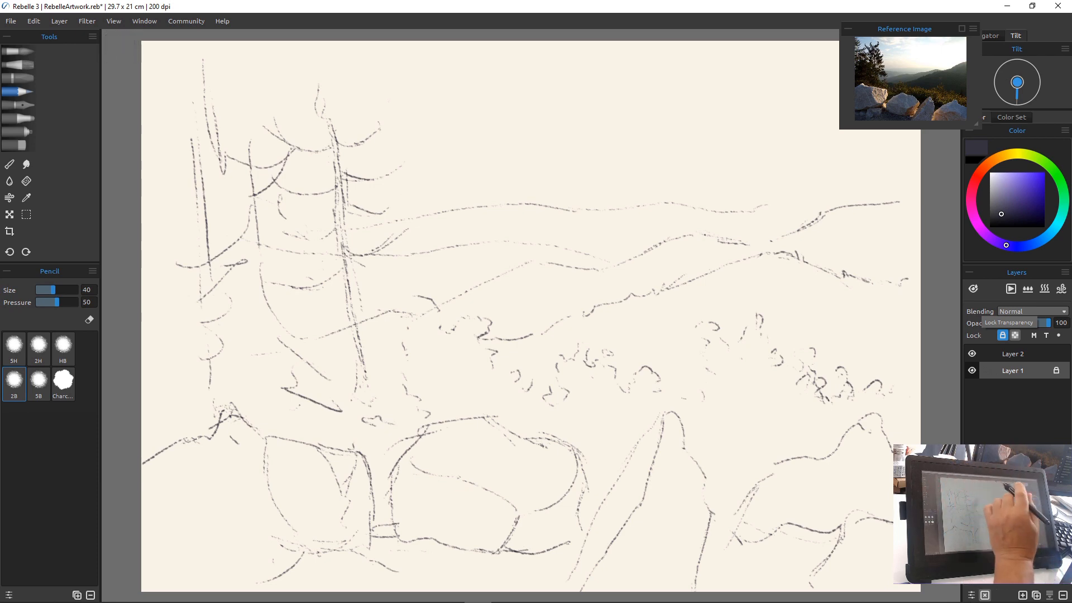
pyautogui.click(1013, 354)
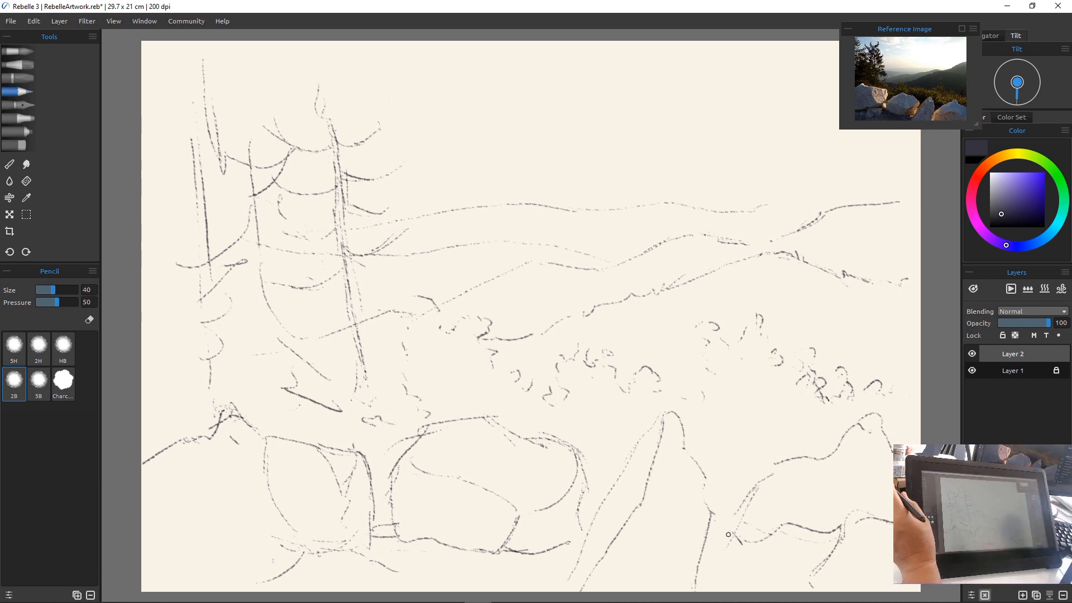
# Set up the watercolor mop brush at size 100 with a pale lavender-blue colour
pyautogui.press('w')
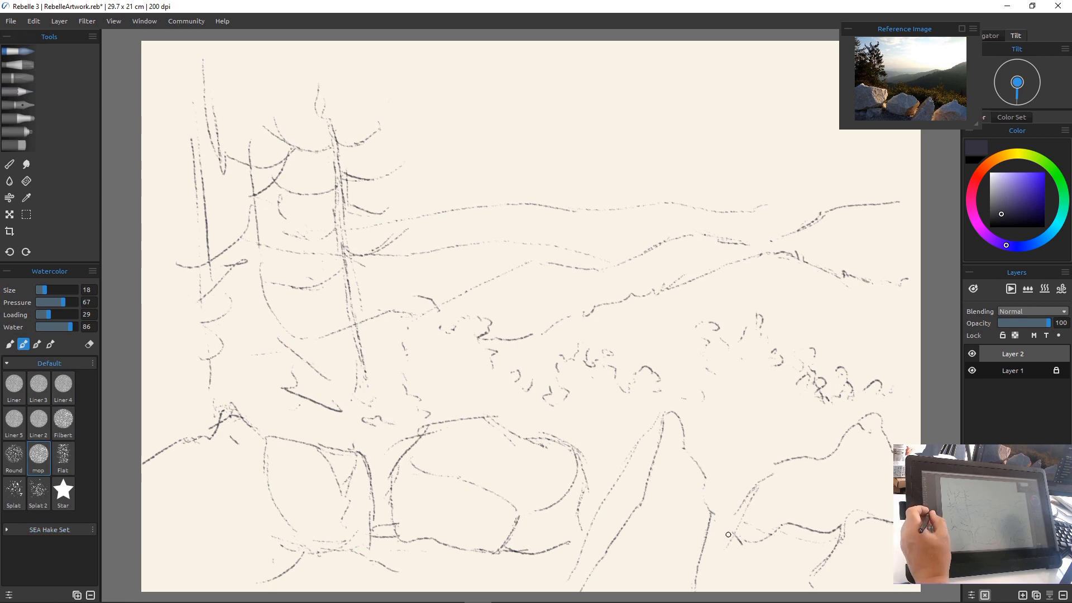
pyautogui.moveTo(45, 290); pyautogui.dragTo(77, 290)
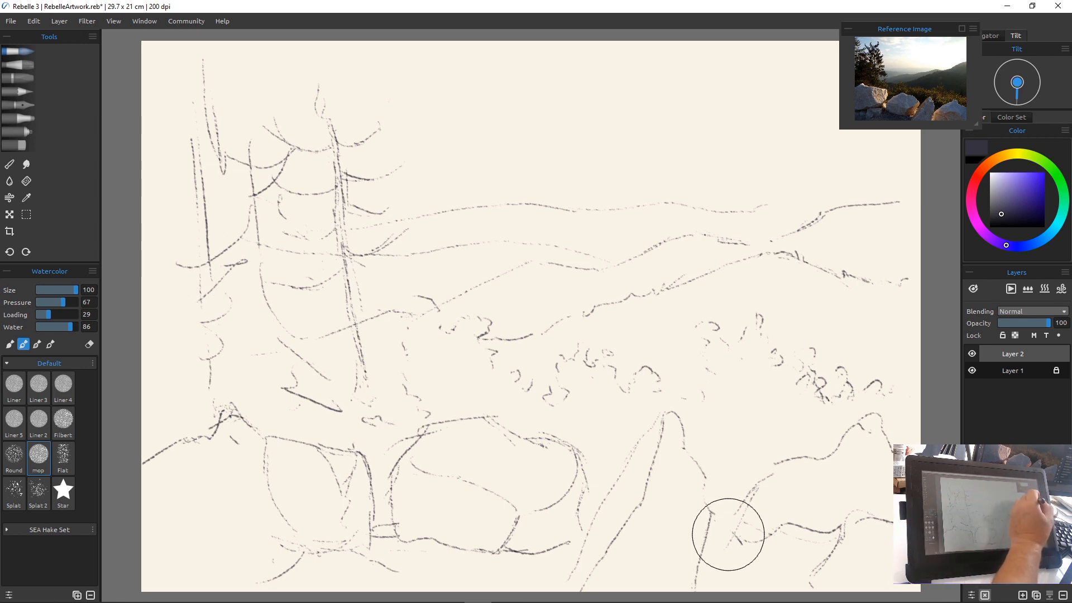
pyautogui.moveTo(1001, 214); pyautogui.dragTo(1002, 180)
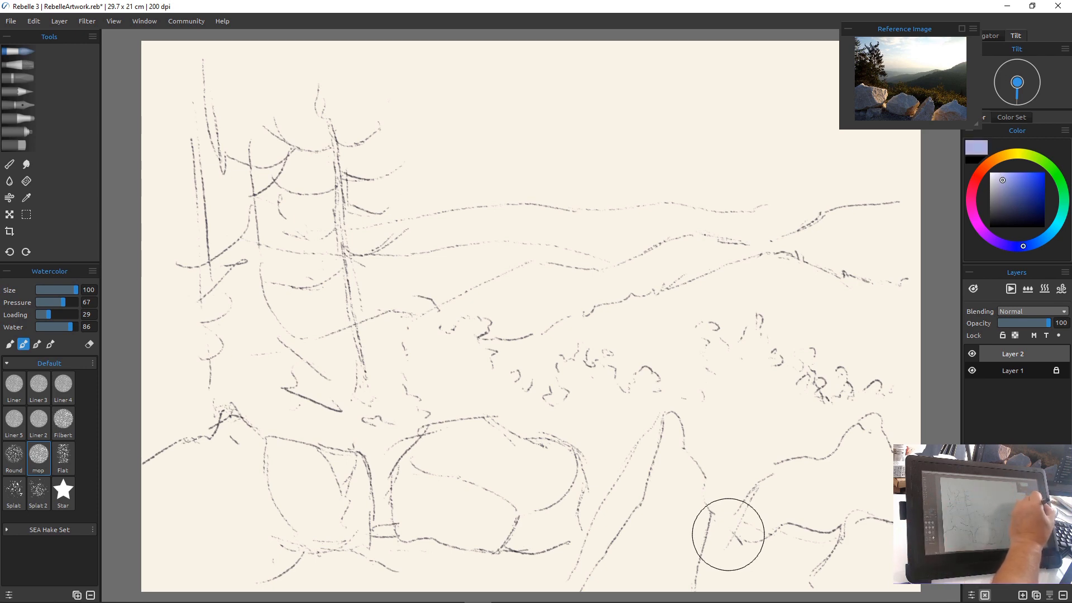
# Choose a soft light blue and wash it in broad strokes across the sky, from the treetops to the upper right
pyautogui.moveTo(1006, 245); pyautogui.dragTo(1038, 241)
pyautogui.moveTo(1003, 180); pyautogui.dragTo(1010, 181)
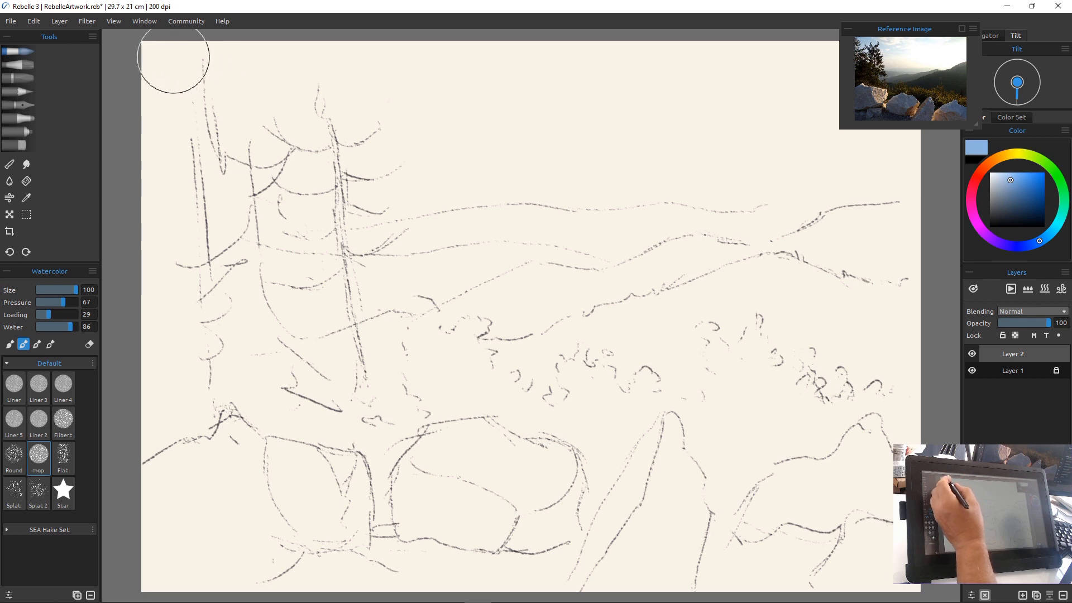
pyautogui.moveTo(162, 56)
pyautogui.mouseDown()
pyautogui.moveTo(299, 72)
pyautogui.moveTo(251, 47)
pyautogui.moveTo(397, 76)
pyautogui.moveTo(334, 52)
pyautogui.moveTo(395, 94)
pyautogui.moveTo(500, 115)
pyautogui.moveTo(280, 92)
pyautogui.moveTo(233, 75)
pyautogui.moveTo(468, 130)
pyautogui.moveTo(395, 126)
pyautogui.moveTo(155, 78)
pyautogui.moveTo(207, 95)
pyautogui.moveTo(286, 95)
pyautogui.moveTo(266, 102)
pyautogui.moveTo(226, 86)
pyautogui.moveTo(299, 74)
pyautogui.mouseUp()
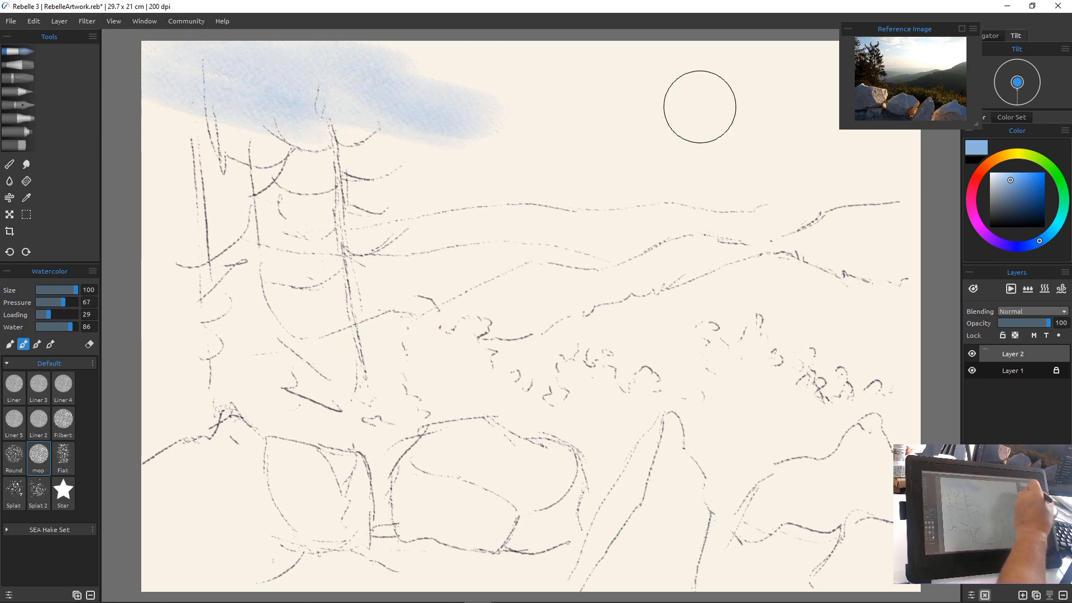
pyautogui.moveTo(359, 58)
pyautogui.mouseDown()
pyautogui.moveTo(435, 77)
pyautogui.moveTo(401, 46)
pyautogui.moveTo(492, 87)
pyautogui.mouseUp()
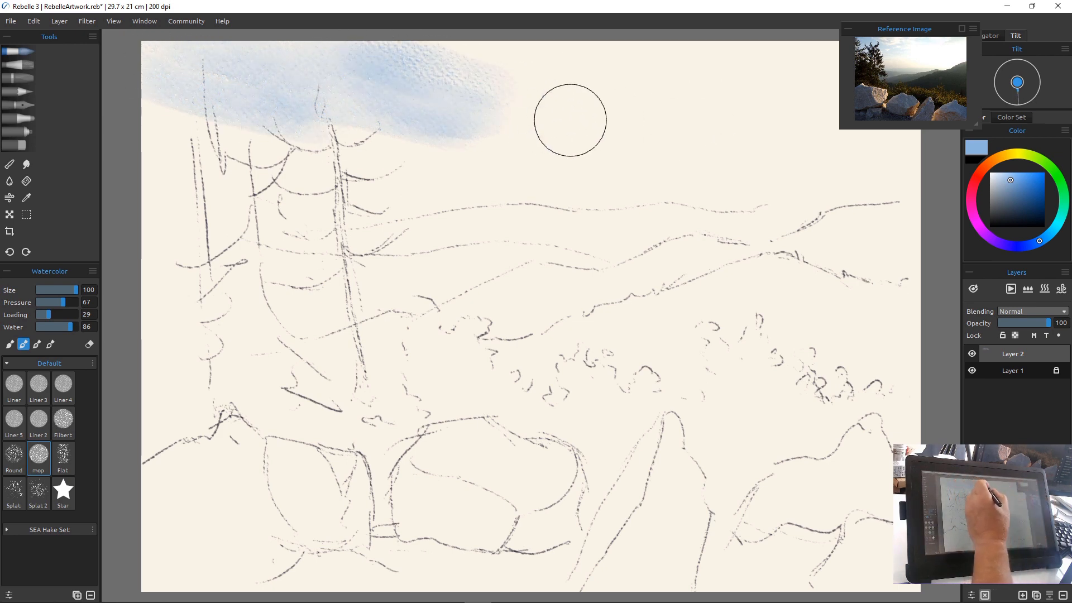
pyautogui.moveTo(151, 100)
pyautogui.mouseDown()
pyautogui.moveTo(324, 157)
pyautogui.moveTo(189, 127)
pyautogui.moveTo(382, 196)
pyautogui.mouseUp()
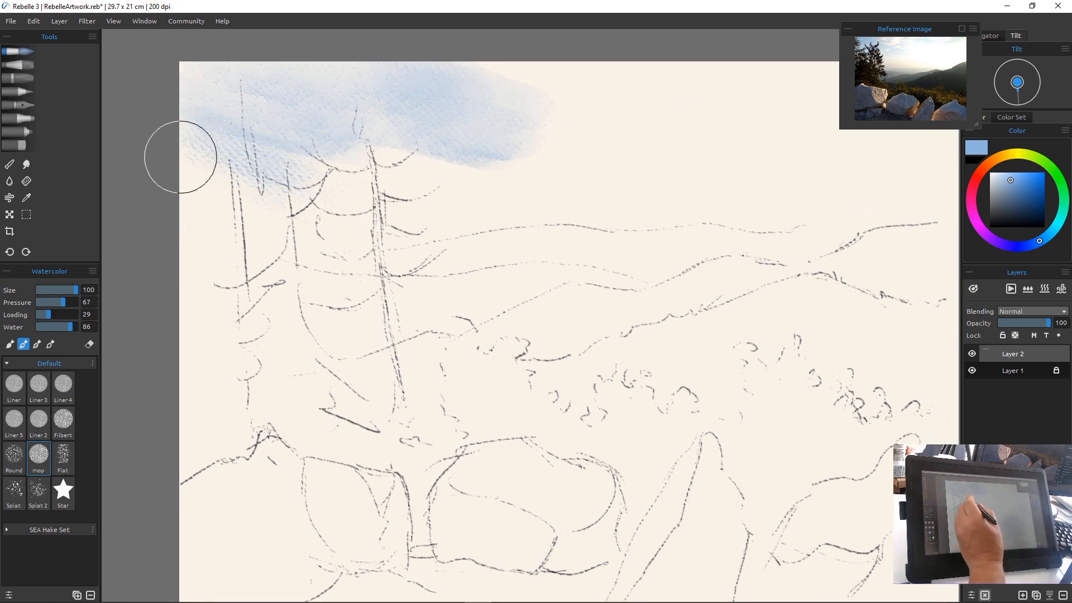
pyautogui.moveTo(335, 132); pyautogui.dragTo(517, 175)
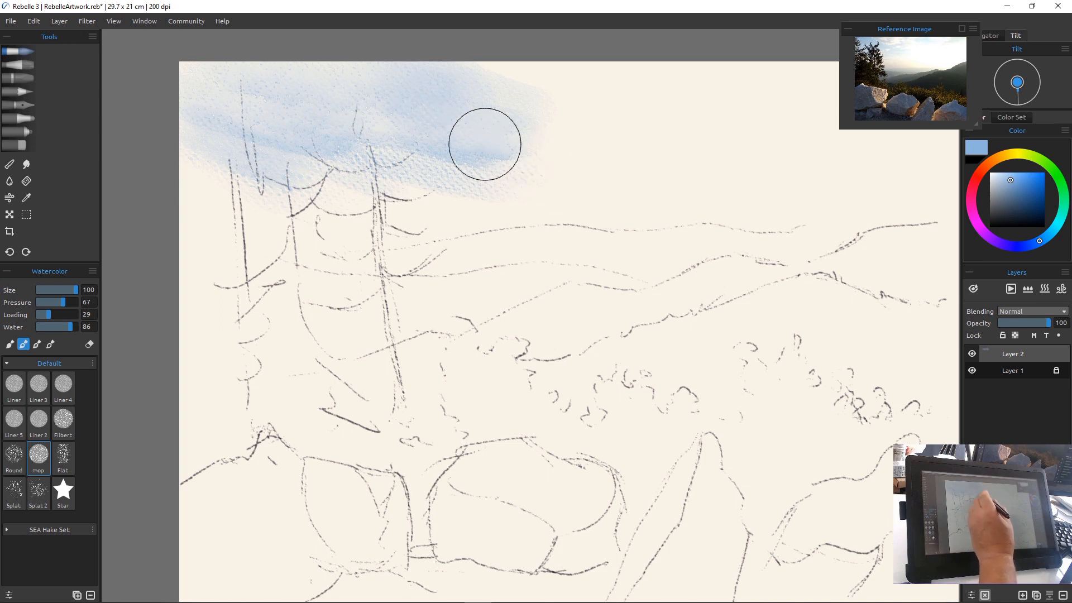
pyautogui.moveTo(504, 94)
pyautogui.mouseDown()
pyautogui.moveTo(604, 106)
pyautogui.moveTo(477, 50)
pyautogui.moveTo(672, 103)
pyautogui.moveTo(829, 129)
pyautogui.moveTo(642, 49)
pyautogui.moveTo(791, 76)
pyautogui.moveTo(794, 121)
pyautogui.moveTo(674, 108)
pyautogui.moveTo(567, 75)
pyautogui.moveTo(808, 146)
pyautogui.moveTo(609, 125)
pyautogui.moveTo(796, 180)
pyautogui.moveTo(603, 161)
pyautogui.moveTo(456, 119)
pyautogui.moveTo(792, 169)
pyautogui.mouseUp()
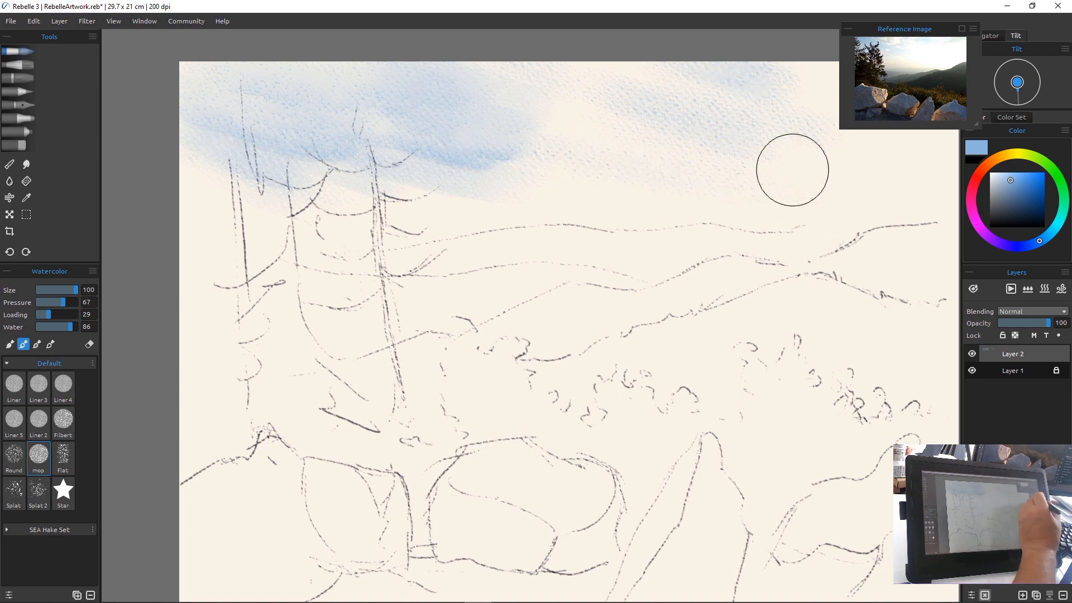
# Paint a horizon glow along the distant ridgeline, using pale yellow at the centre and salmon orange around it
pyautogui.click(1014, 154)
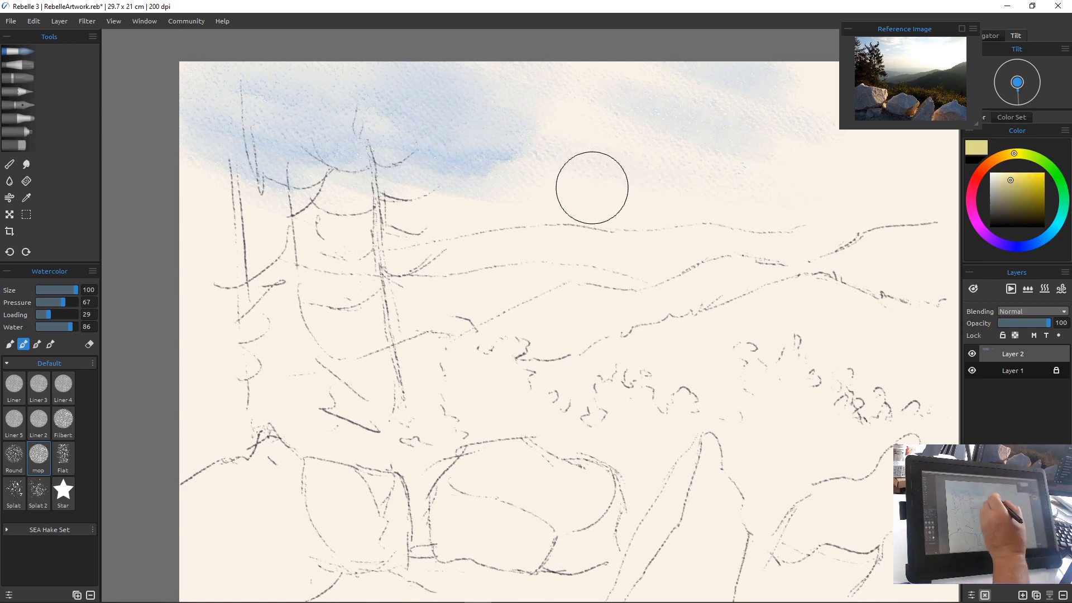
pyautogui.moveTo(594, 221)
pyautogui.mouseDown()
pyautogui.moveTo(559, 198)
pyautogui.moveTo(647, 224)
pyautogui.moveTo(704, 226)
pyautogui.moveTo(648, 215)
pyautogui.moveTo(784, 232)
pyautogui.moveTo(604, 231)
pyautogui.moveTo(488, 214)
pyautogui.mouseUp()
pyautogui.click(984, 167)
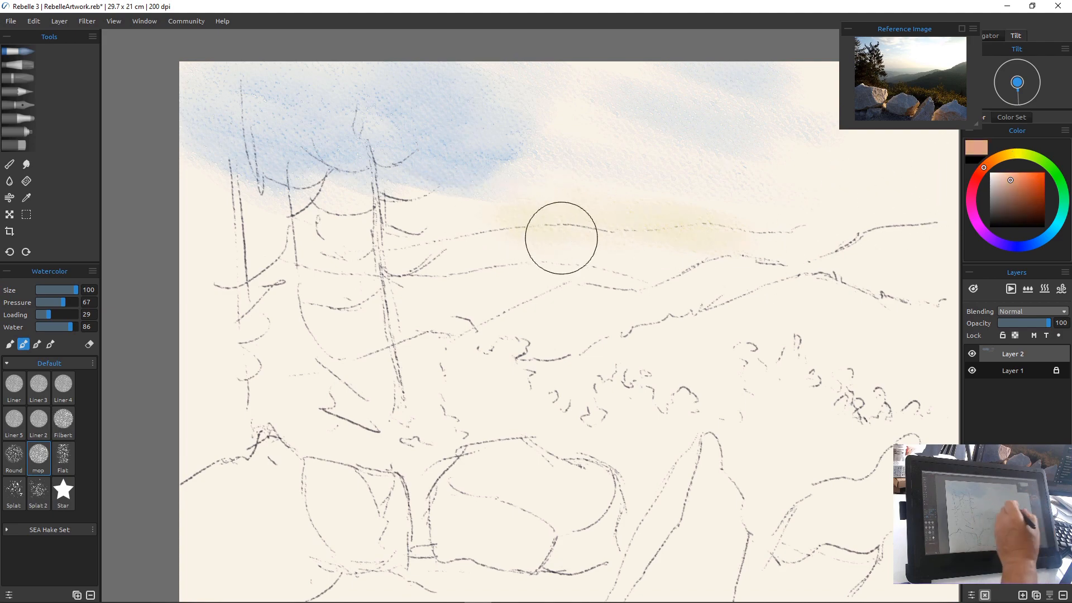
pyautogui.moveTo(557, 232)
pyautogui.mouseDown()
pyautogui.moveTo(742, 216)
pyautogui.moveTo(710, 206)
pyautogui.moveTo(897, 239)
pyautogui.moveTo(517, 246)
pyautogui.moveTo(519, 227)
pyautogui.mouseUp()
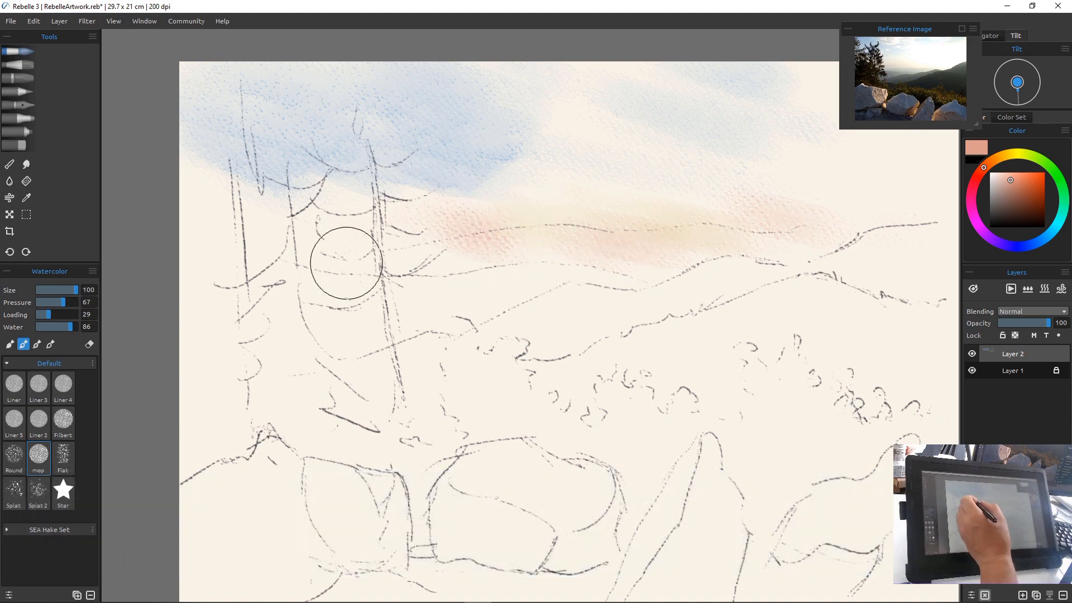
pyautogui.moveTo(375, 243)
pyautogui.mouseDown()
pyautogui.moveTo(479, 277)
pyautogui.moveTo(481, 234)
pyautogui.moveTo(637, 255)
pyautogui.moveTo(576, 230)
pyautogui.moveTo(604, 236)
pyautogui.moveTo(619, 219)
pyautogui.moveTo(615, 255)
pyautogui.moveTo(580, 229)
pyautogui.moveTo(682, 244)
pyautogui.moveTo(639, 214)
pyautogui.moveTo(810, 233)
pyautogui.moveTo(851, 217)
pyautogui.moveTo(875, 189)
pyautogui.mouseUp()
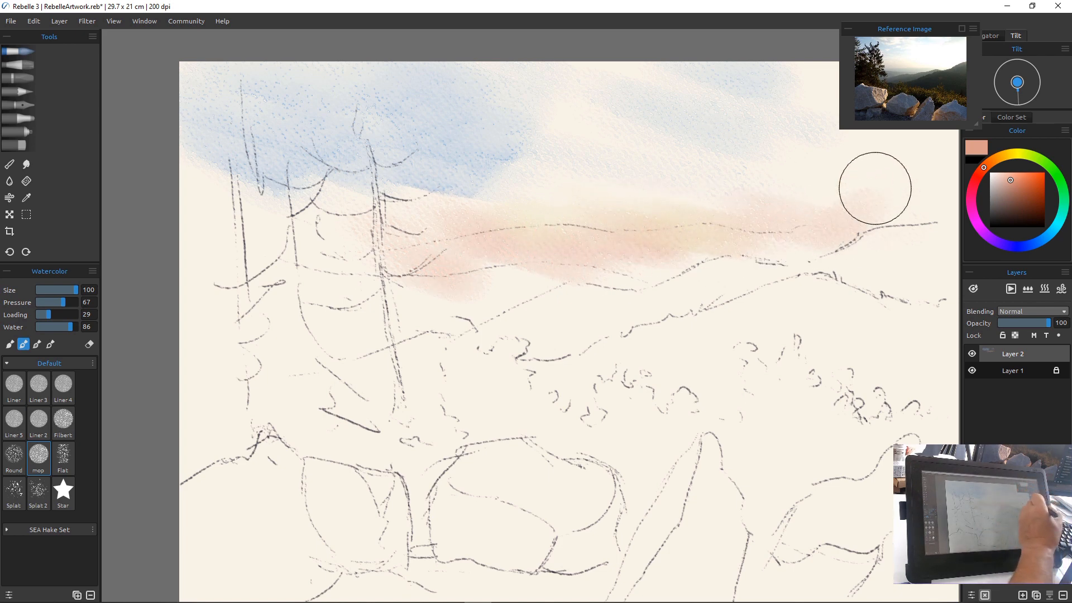
# Wash periwinkle blue over the mountain slopes, the tree area and the ground above the left boulder
pyautogui.click(1034, 244)
pyautogui.moveTo(725, 251)
pyautogui.mouseDown()
pyautogui.moveTo(842, 288)
pyautogui.moveTo(838, 268)
pyautogui.moveTo(896, 232)
pyautogui.moveTo(883, 218)
pyautogui.moveTo(937, 226)
pyautogui.moveTo(881, 255)
pyautogui.moveTo(924, 286)
pyautogui.moveTo(849, 280)
pyautogui.mouseUp()
pyautogui.moveTo(664, 260)
pyautogui.mouseDown()
pyautogui.moveTo(645, 248)
pyautogui.moveTo(817, 329)
pyautogui.moveTo(739, 319)
pyautogui.moveTo(635, 254)
pyautogui.moveTo(779, 269)
pyautogui.moveTo(655, 310)
pyautogui.moveTo(518, 269)
pyautogui.moveTo(595, 314)
pyautogui.moveTo(467, 267)
pyautogui.moveTo(554, 348)
pyautogui.moveTo(406, 289)
pyautogui.moveTo(481, 303)
pyautogui.moveTo(453, 343)
pyautogui.moveTo(422, 347)
pyautogui.moveTo(440, 311)
pyautogui.moveTo(390, 346)
pyautogui.mouseUp()
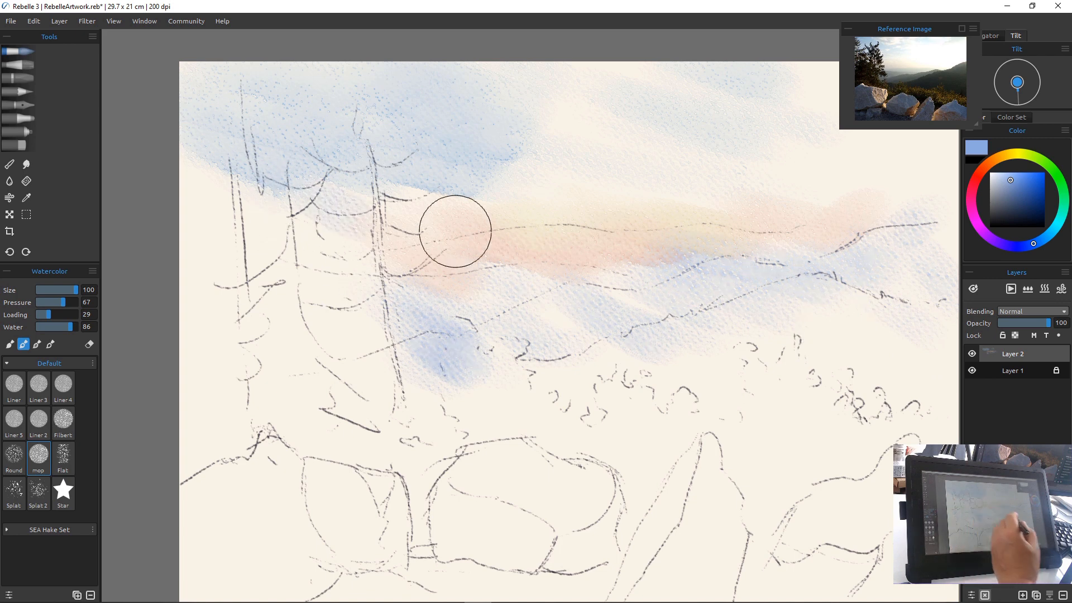
pyautogui.moveTo(169, 179)
pyautogui.mouseDown()
pyautogui.moveTo(299, 283)
pyautogui.moveTo(316, 311)
pyautogui.mouseUp()
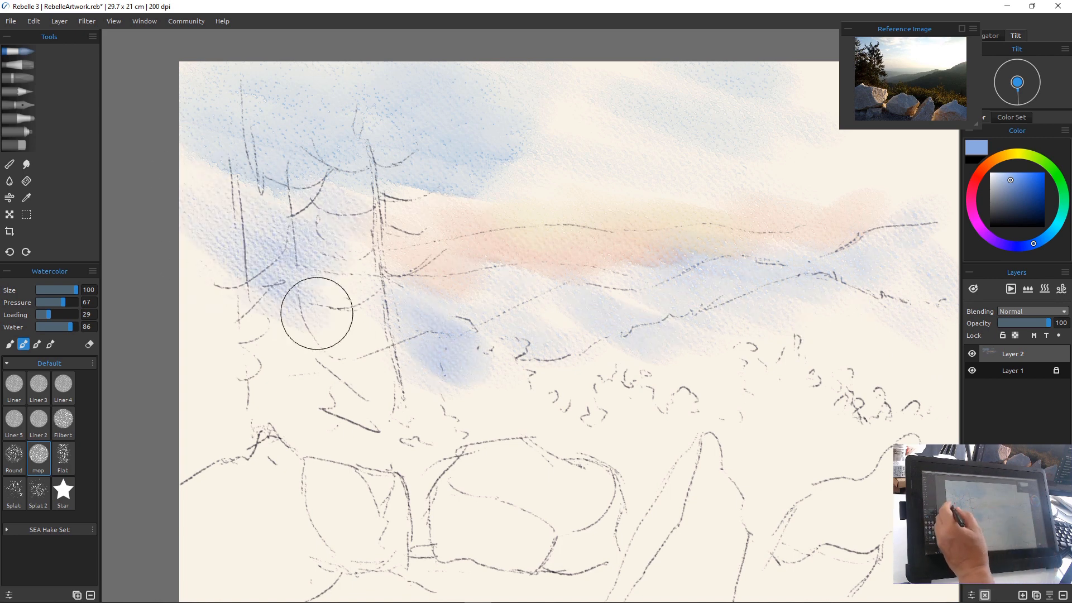
pyautogui.moveTo(440, 375)
pyautogui.mouseDown()
pyautogui.moveTo(520, 352)
pyautogui.moveTo(527, 314)
pyautogui.moveTo(561, 302)
pyautogui.moveTo(647, 361)
pyautogui.moveTo(722, 322)
pyautogui.moveTo(713, 388)
pyautogui.moveTo(750, 316)
pyautogui.moveTo(806, 287)
pyautogui.moveTo(860, 361)
pyautogui.moveTo(815, 334)
pyautogui.moveTo(892, 396)
pyautogui.moveTo(834, 283)
pyautogui.moveTo(939, 348)
pyautogui.moveTo(852, 300)
pyautogui.moveTo(955, 376)
pyautogui.moveTo(913, 360)
pyautogui.moveTo(959, 414)
pyautogui.moveTo(972, 409)
pyautogui.moveTo(780, 287)
pyautogui.moveTo(889, 313)
pyautogui.moveTo(916, 283)
pyautogui.mouseUp()
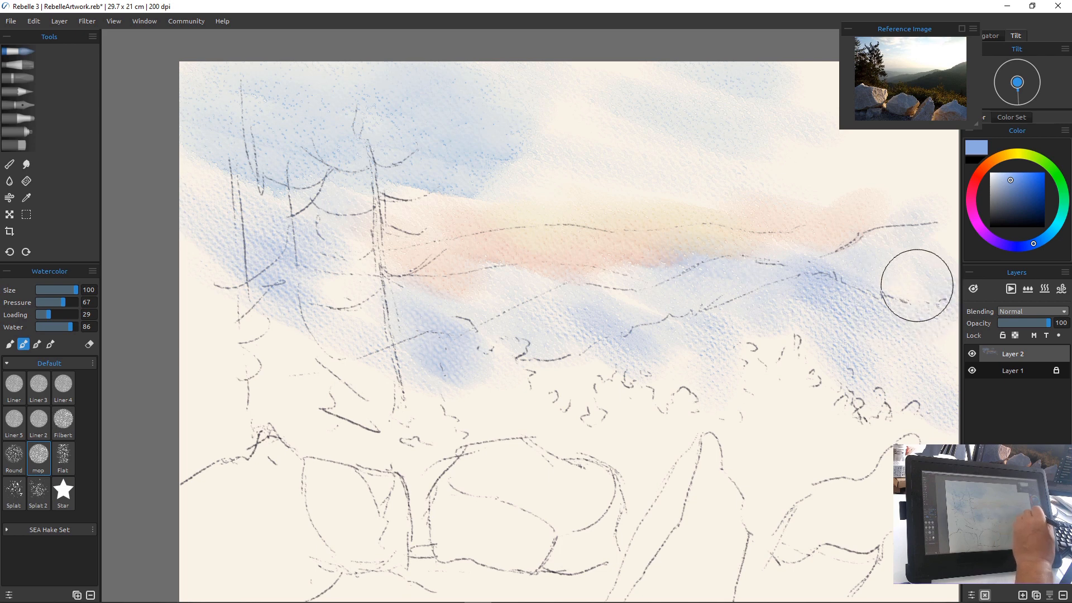
pyautogui.moveTo(563, 301)
pyautogui.mouseDown()
pyautogui.moveTo(688, 361)
pyautogui.moveTo(679, 383)
pyautogui.mouseUp()
pyautogui.moveTo(421, 367); pyautogui.dragTo(493, 396)
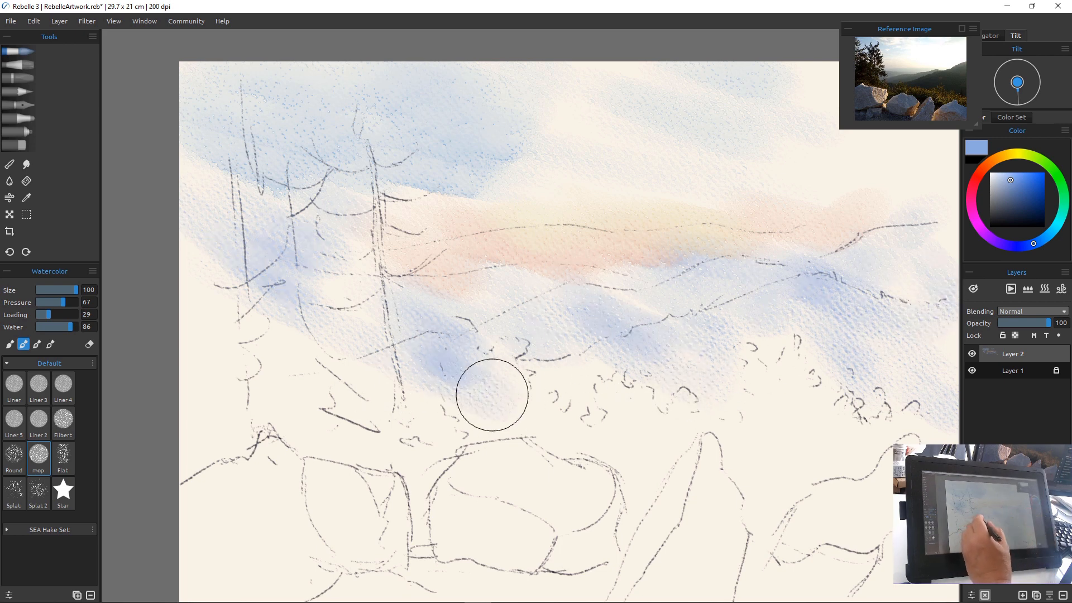
pyautogui.moveTo(352, 357)
pyautogui.mouseDown()
pyautogui.moveTo(289, 346)
pyautogui.moveTo(318, 386)
pyautogui.moveTo(245, 391)
pyautogui.moveTo(263, 413)
pyautogui.mouseUp()
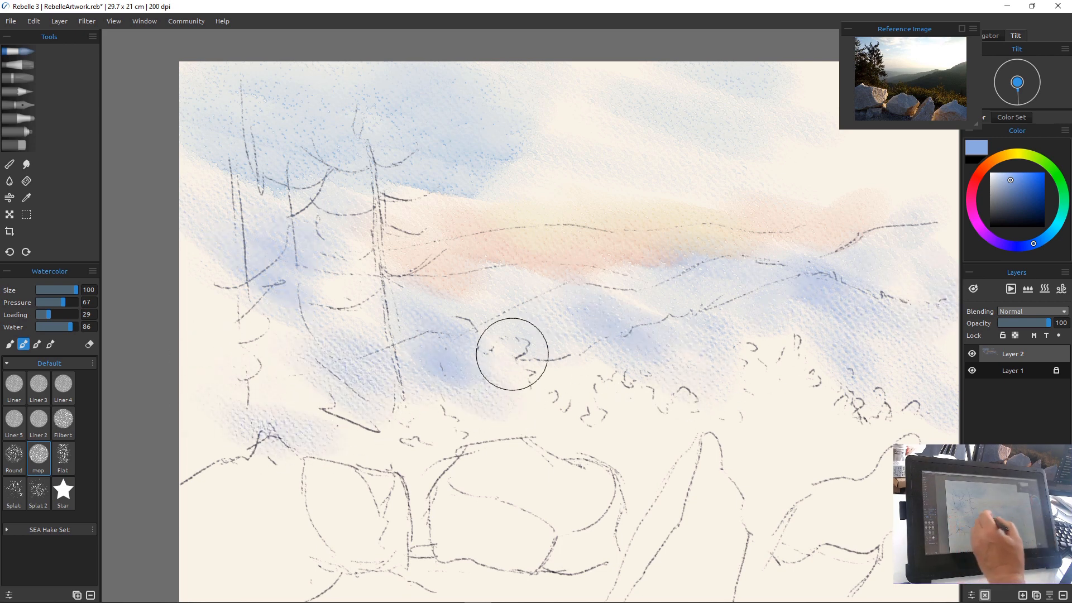
# Paint pale yellow over the row of bushes and the undergrowth beneath the trees
pyautogui.click(1018, 153)
pyautogui.moveTo(1010, 180); pyautogui.dragTo(1014, 177)
pyautogui.moveTo(742, 352)
pyautogui.mouseDown()
pyautogui.moveTo(782, 387)
pyautogui.moveTo(797, 424)
pyautogui.moveTo(949, 430)
pyautogui.moveTo(754, 390)
pyautogui.moveTo(683, 423)
pyautogui.moveTo(642, 426)
pyautogui.moveTo(672, 390)
pyautogui.moveTo(715, 390)
pyautogui.mouseUp()
pyautogui.moveTo(555, 439)
pyautogui.mouseDown()
pyautogui.moveTo(585, 407)
pyautogui.moveTo(513, 369)
pyautogui.moveTo(576, 446)
pyautogui.mouseUp()
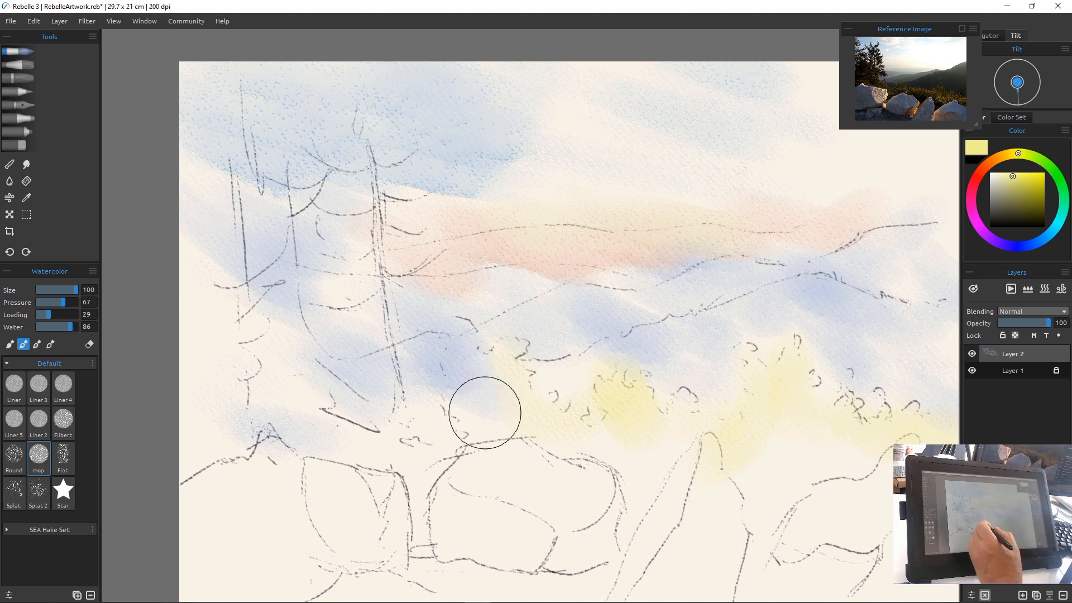
pyautogui.moveTo(478, 407)
pyautogui.mouseDown()
pyautogui.moveTo(406, 404)
pyautogui.moveTo(432, 433)
pyautogui.moveTo(338, 392)
pyautogui.moveTo(364, 422)
pyautogui.moveTo(261, 351)
pyautogui.mouseUp()
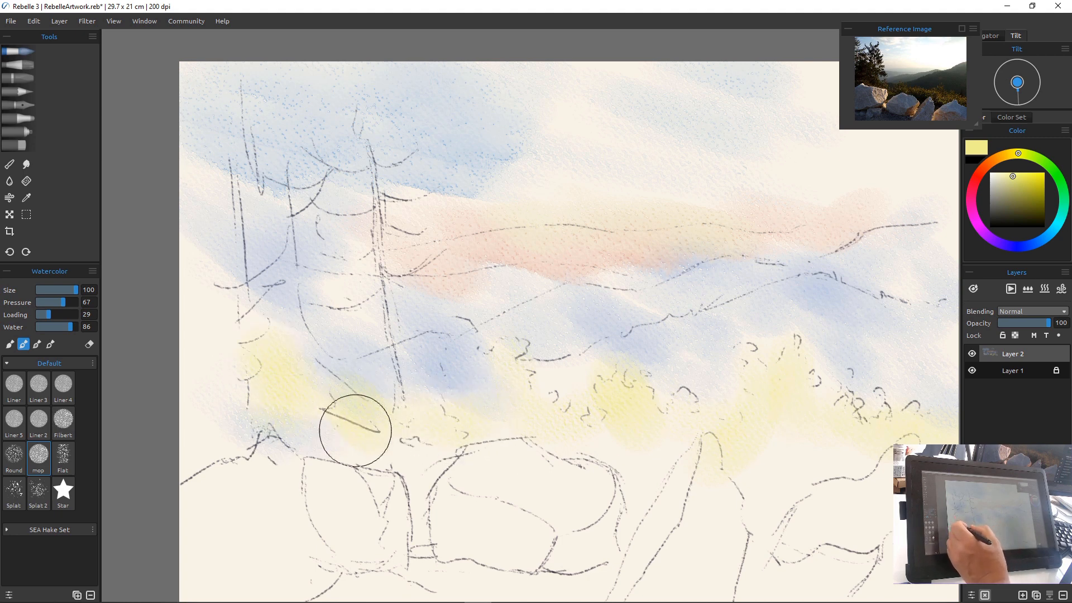
# Add light peach-orange patches below the yellow bushes and behind the tops of the foreground rocks
pyautogui.click(992, 160)
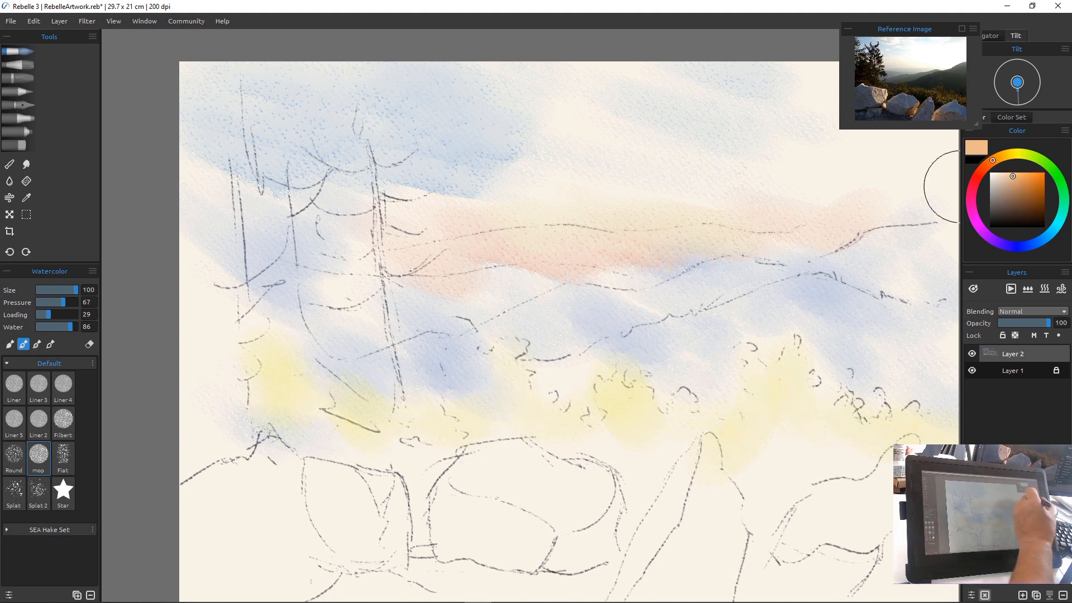
pyautogui.moveTo(651, 462)
pyautogui.mouseDown()
pyautogui.moveTo(670, 451)
pyautogui.moveTo(591, 447)
pyautogui.moveTo(635, 503)
pyautogui.mouseUp()
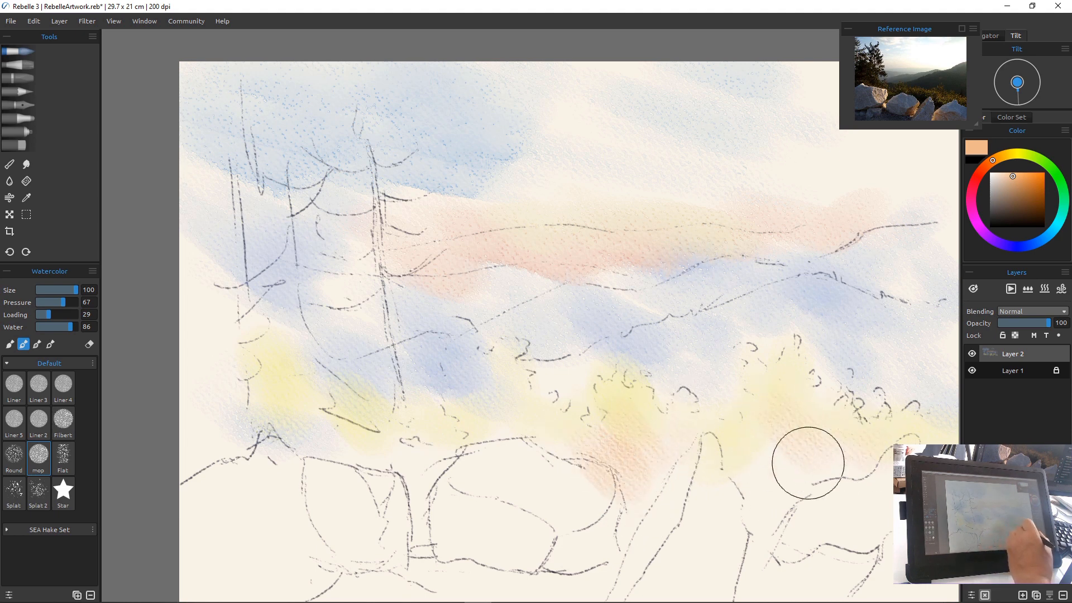
pyautogui.moveTo(808, 463)
pyautogui.mouseDown()
pyautogui.moveTo(744, 436)
pyautogui.moveTo(763, 485)
pyautogui.moveTo(794, 453)
pyautogui.moveTo(861, 451)
pyautogui.moveTo(781, 452)
pyautogui.mouseUp()
pyautogui.moveTo(487, 422); pyautogui.dragTo(413, 416)
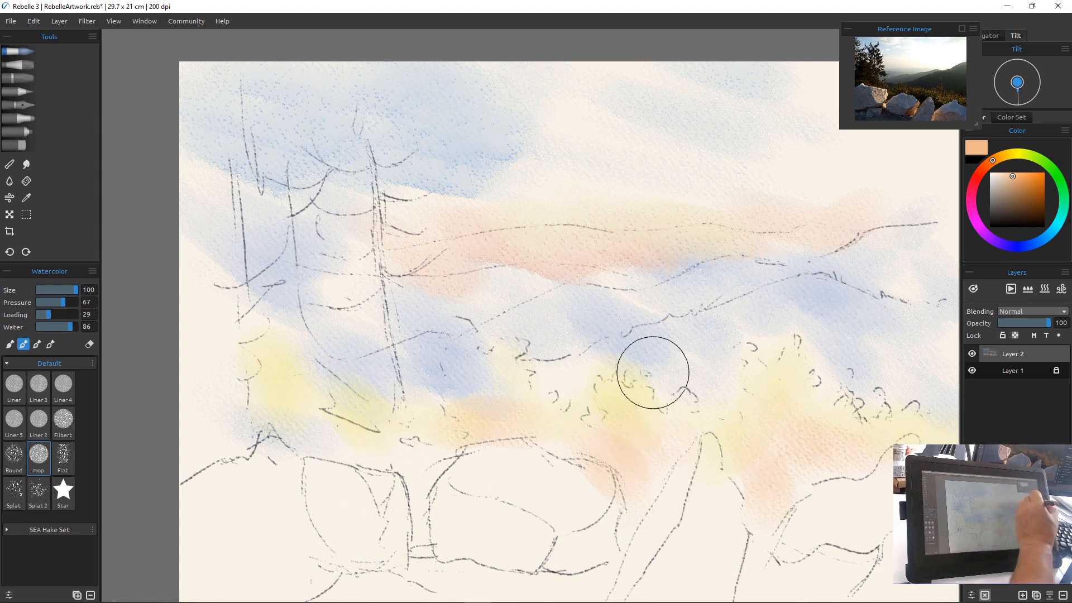
# Wash pale blue over the foreground rocks, including the left boulder, the rounded middle boulder, the upright slab and the right rock
pyautogui.click(1037, 242)
pyautogui.click(1001, 179)
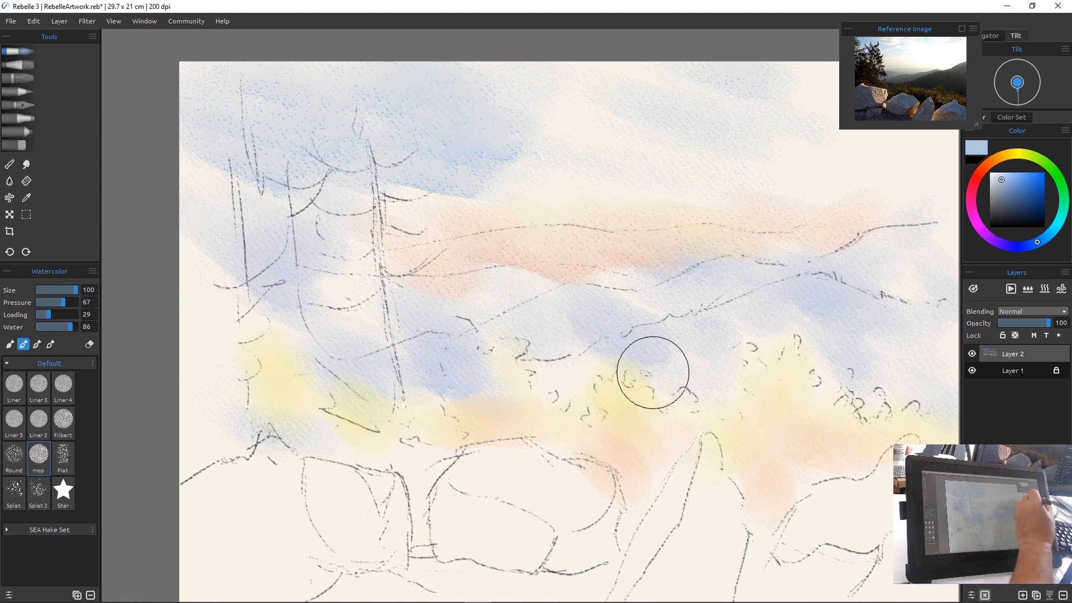
pyautogui.moveTo(515, 490)
pyautogui.mouseDown()
pyautogui.moveTo(591, 496)
pyautogui.moveTo(602, 480)
pyautogui.moveTo(619, 564)
pyautogui.moveTo(609, 555)
pyautogui.moveTo(664, 547)
pyautogui.moveTo(633, 505)
pyautogui.moveTo(687, 508)
pyautogui.moveTo(687, 442)
pyautogui.moveTo(735, 526)
pyautogui.moveTo(698, 569)
pyautogui.moveTo(685, 461)
pyautogui.moveTo(645, 587)
pyautogui.moveTo(711, 549)
pyautogui.moveTo(694, 582)
pyautogui.moveTo(701, 562)
pyautogui.moveTo(688, 537)
pyautogui.moveTo(645, 530)
pyautogui.moveTo(884, 477)
pyautogui.moveTo(805, 507)
pyautogui.moveTo(833, 493)
pyautogui.moveTo(797, 535)
pyautogui.moveTo(843, 519)
pyautogui.moveTo(880, 505)
pyautogui.mouseUp()
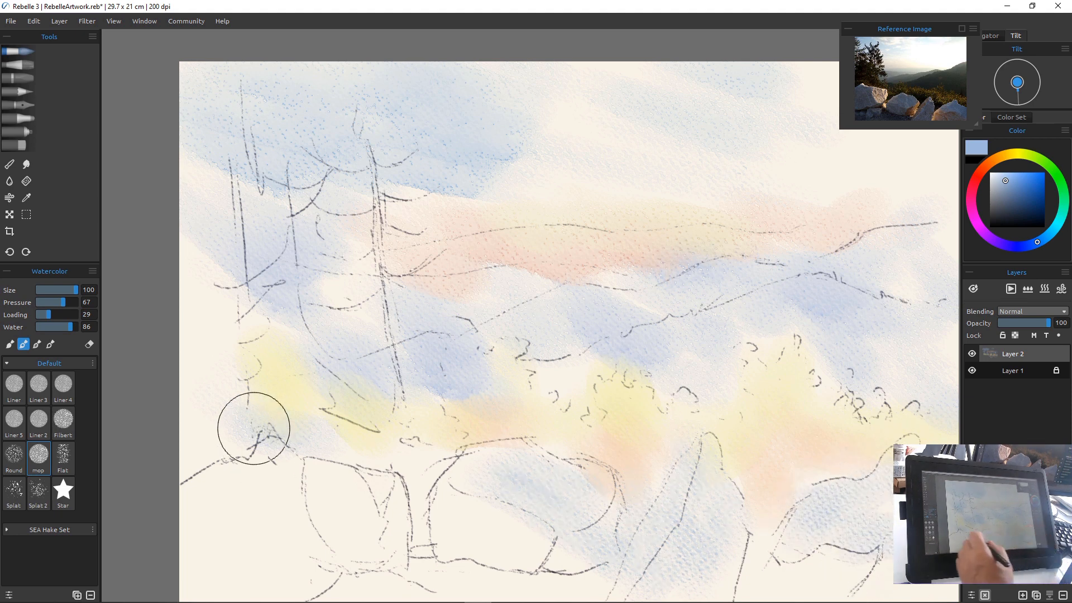
pyautogui.moveTo(287, 471)
pyautogui.mouseDown()
pyautogui.moveTo(330, 576)
pyautogui.moveTo(259, 509)
pyautogui.moveTo(291, 585)
pyautogui.moveTo(215, 563)
pyautogui.moveTo(219, 508)
pyautogui.mouseUp()
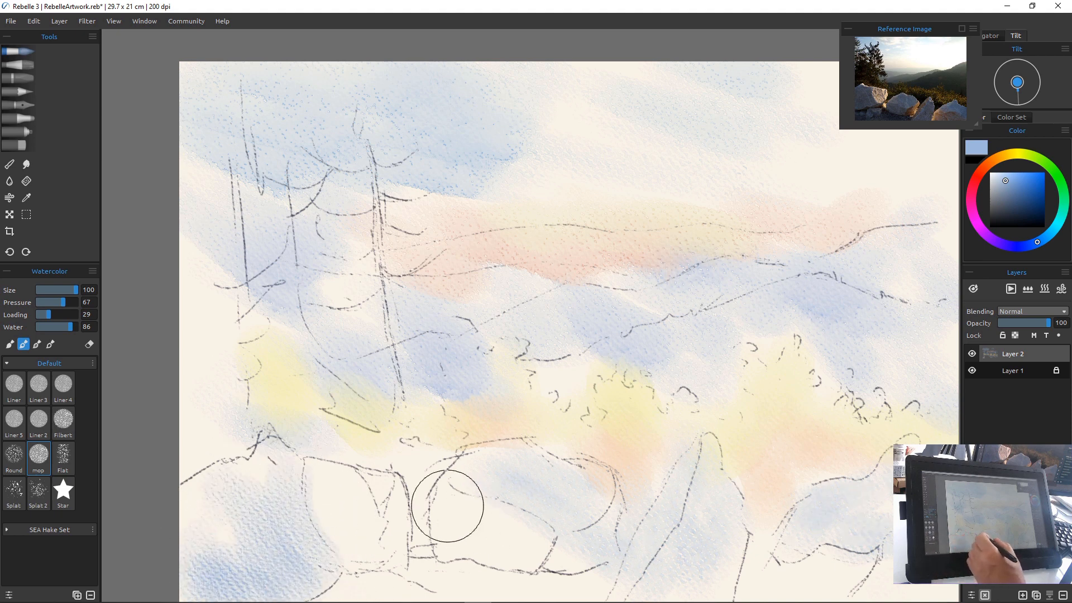
pyautogui.moveTo(455, 503)
pyautogui.mouseDown()
pyautogui.moveTo(490, 512)
pyautogui.moveTo(521, 543)
pyautogui.moveTo(430, 530)
pyautogui.moveTo(501, 566)
pyautogui.moveTo(461, 584)
pyautogui.moveTo(463, 574)
pyautogui.moveTo(573, 592)
pyautogui.moveTo(560, 568)
pyautogui.moveTo(682, 591)
pyautogui.moveTo(461, 578)
pyautogui.moveTo(363, 594)
pyautogui.moveTo(329, 584)
pyautogui.moveTo(702, 534)
pyautogui.moveTo(698, 516)
pyautogui.moveTo(643, 594)
pyautogui.moveTo(721, 553)
pyautogui.moveTo(713, 602)
pyautogui.moveTo(736, 584)
pyautogui.moveTo(733, 542)
pyautogui.moveTo(746, 518)
pyautogui.moveTo(828, 580)
pyautogui.moveTo(793, 542)
pyautogui.moveTo(863, 511)
pyautogui.mouseUp()
# Paint light salmon pink on the base of the right-hand rock and the inner facet of the left boulder
pyautogui.click(981, 170)
pyautogui.click(1012, 179)
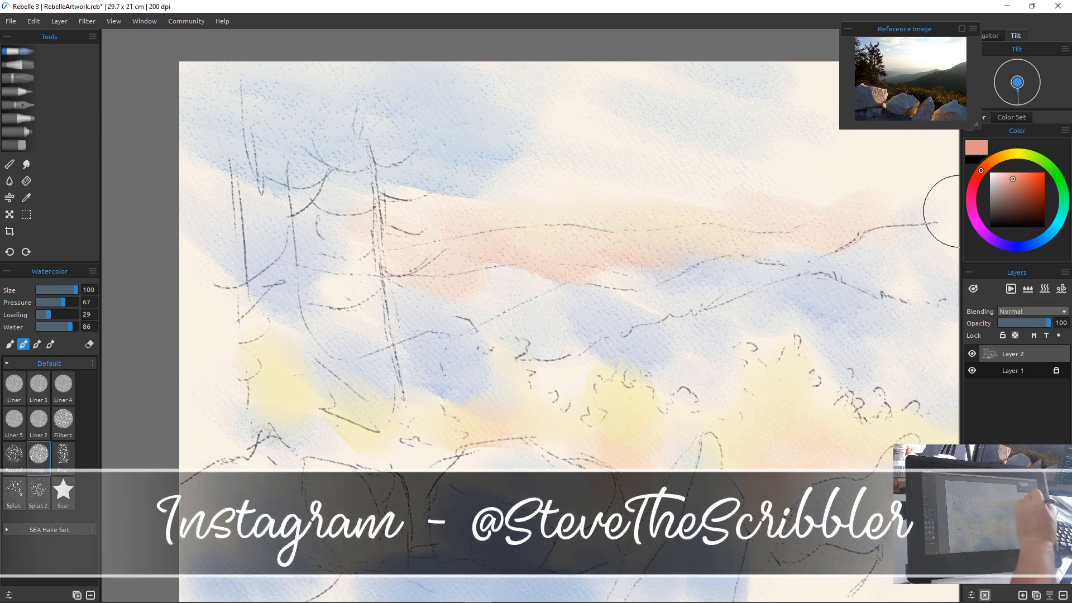
pyautogui.moveTo(1012, 178); pyautogui.dragTo(1009, 177)
pyautogui.moveTo(790, 570)
pyautogui.mouseDown()
pyautogui.moveTo(880, 587)
pyautogui.moveTo(931, 574)
pyautogui.mouseUp()
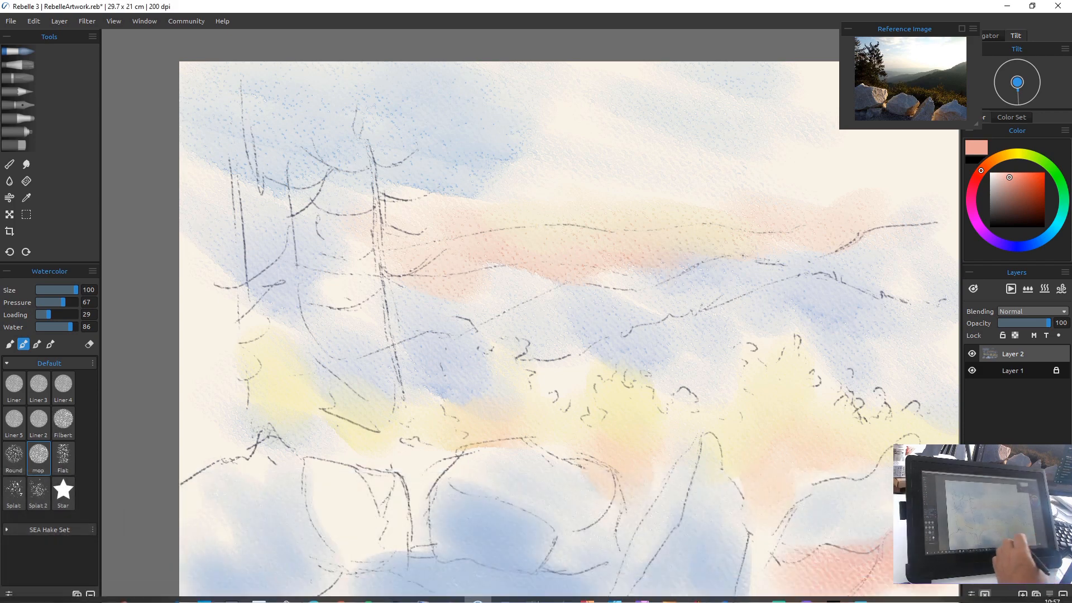
pyautogui.moveTo(405, 499)
pyautogui.mouseDown()
pyautogui.moveTo(337, 524)
pyautogui.moveTo(375, 492)
pyautogui.moveTo(400, 488)
pyautogui.moveTo(399, 548)
pyautogui.moveTo(374, 544)
pyautogui.moveTo(402, 560)
pyautogui.mouseUp()
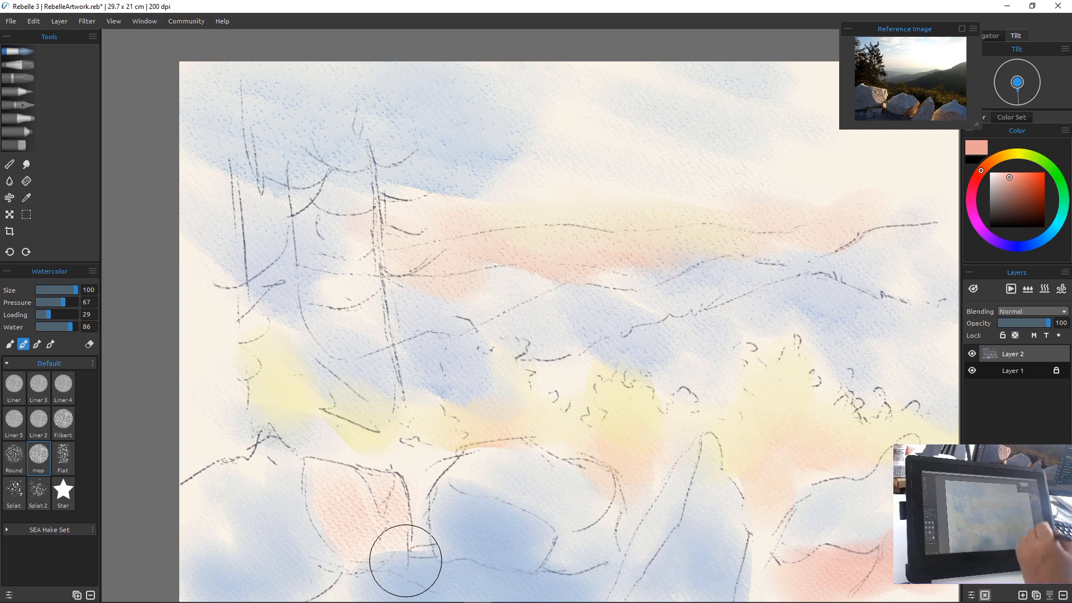
# Fill the gap between the left and middle boulders with pale lavender, using a smaller brush
pyautogui.click(1024, 246)
pyautogui.click(1006, 176)
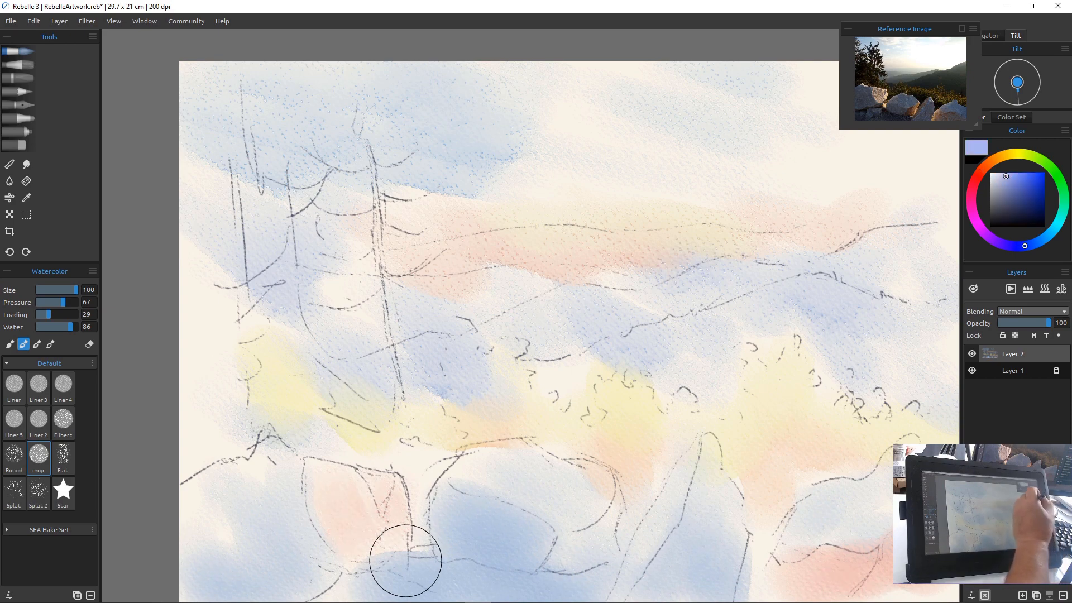
pyautogui.press('[')
pyautogui.press('[')
pyautogui.press('[')
pyautogui.press('[')
pyautogui.press('[')
pyautogui.press('[')
pyautogui.press('[')
pyautogui.press('[')
pyautogui.press('[')
pyautogui.press('[')
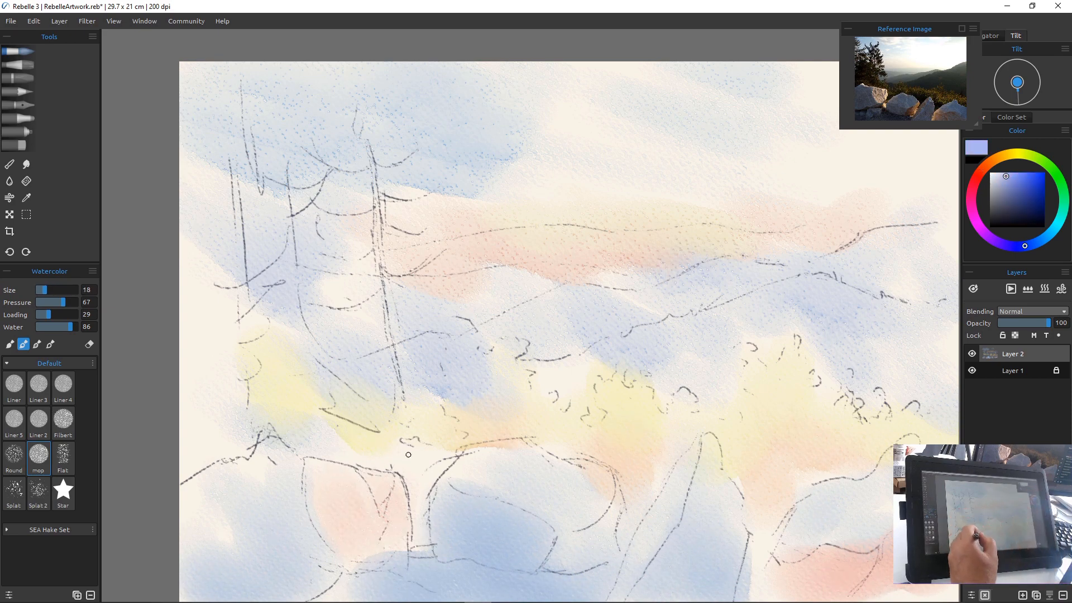
pyautogui.moveTo(403, 455)
pyautogui.mouseDown()
pyautogui.moveTo(416, 476)
pyautogui.moveTo(390, 459)
pyautogui.moveTo(413, 499)
pyautogui.moveTo(406, 465)
pyautogui.moveTo(415, 478)
pyautogui.moveTo(421, 526)
pyautogui.moveTo(428, 458)
pyautogui.moveTo(448, 444)
pyautogui.moveTo(413, 486)
pyautogui.moveTo(445, 448)
pyautogui.moveTo(429, 473)
pyautogui.moveTo(435, 461)
pyautogui.moveTo(397, 447)
pyautogui.mouseUp()
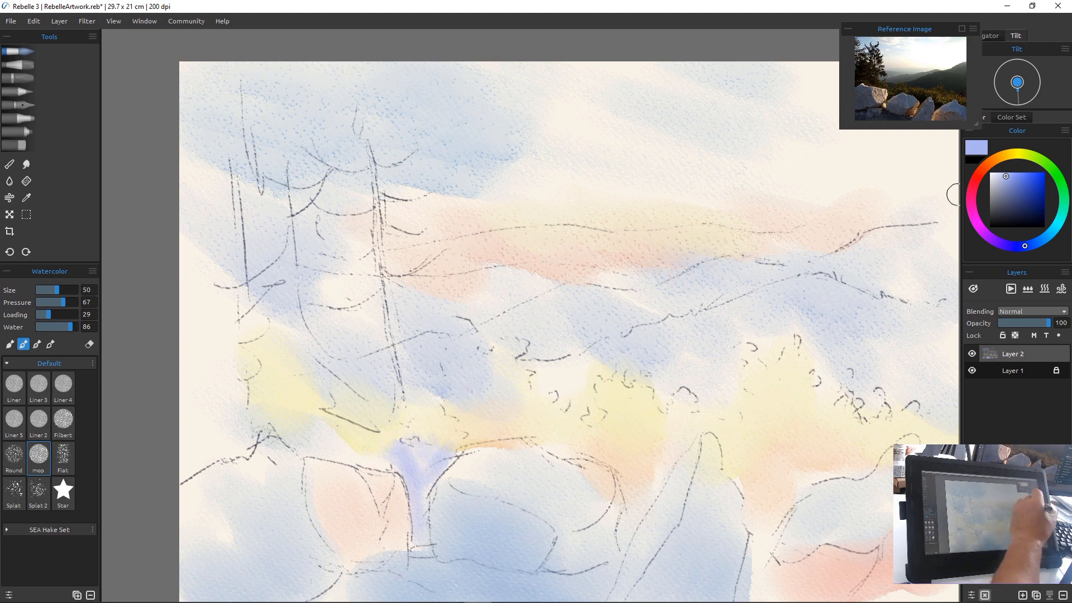
# Paint light sky blue above the left boulder and into the gaps around the slab and right rock with the brush at size 50
pyautogui.click(1019, 247)
pyautogui.click(1041, 240)
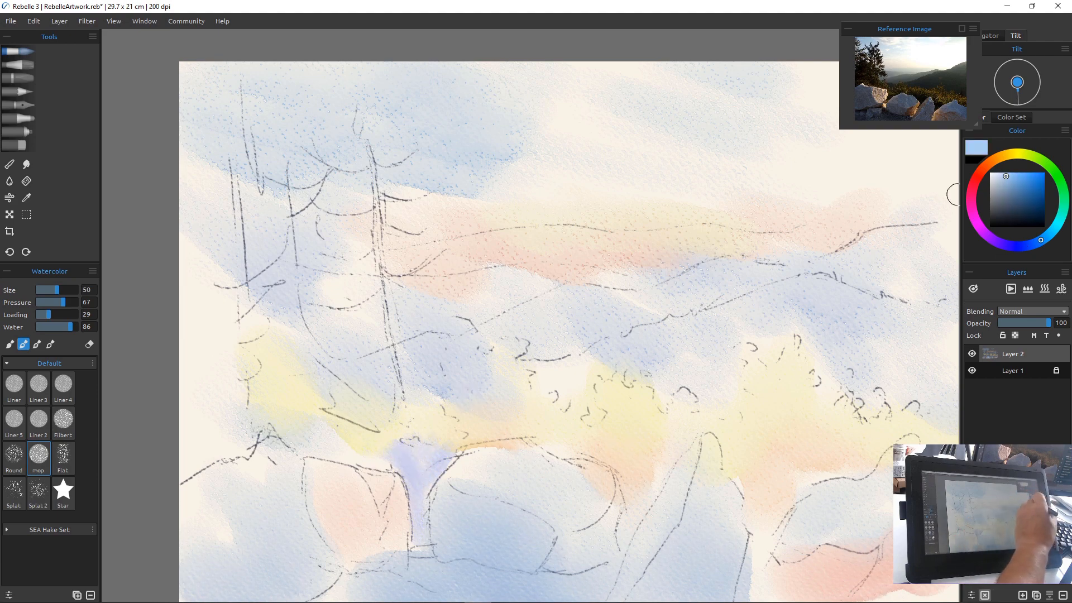
pyautogui.moveTo(387, 447)
pyautogui.mouseDown()
pyautogui.moveTo(362, 448)
pyautogui.moveTo(397, 451)
pyautogui.moveTo(407, 434)
pyautogui.moveTo(470, 436)
pyautogui.moveTo(340, 448)
pyautogui.moveTo(373, 458)
pyautogui.moveTo(341, 438)
pyautogui.moveTo(322, 447)
pyautogui.moveTo(298, 424)
pyautogui.mouseUp()
pyautogui.moveTo(627, 492); pyautogui.dragTo(622, 541)
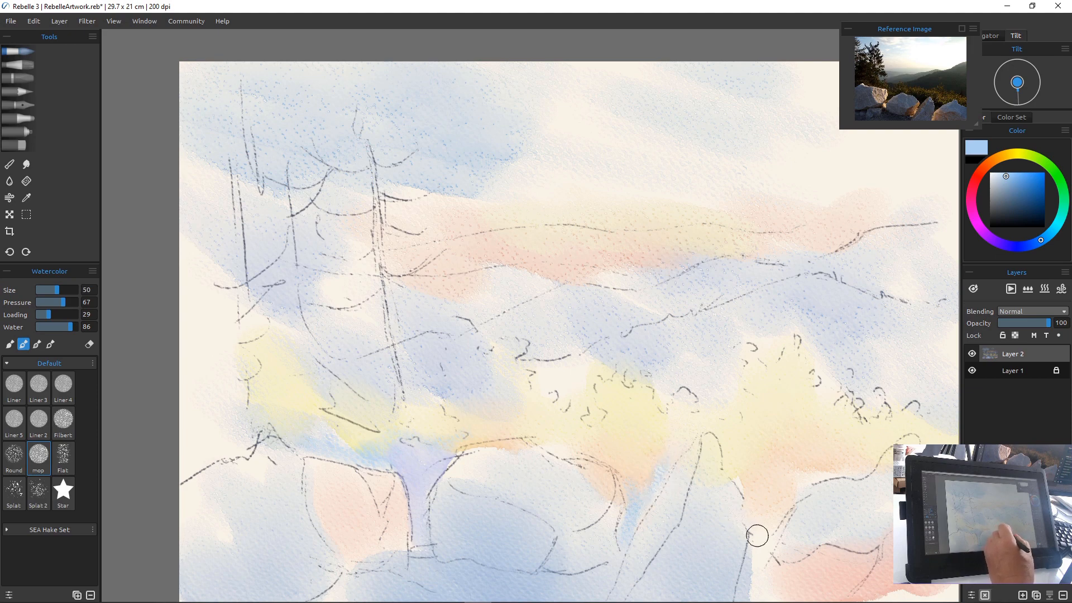
pyautogui.moveTo(757, 535); pyautogui.dragTo(767, 541)
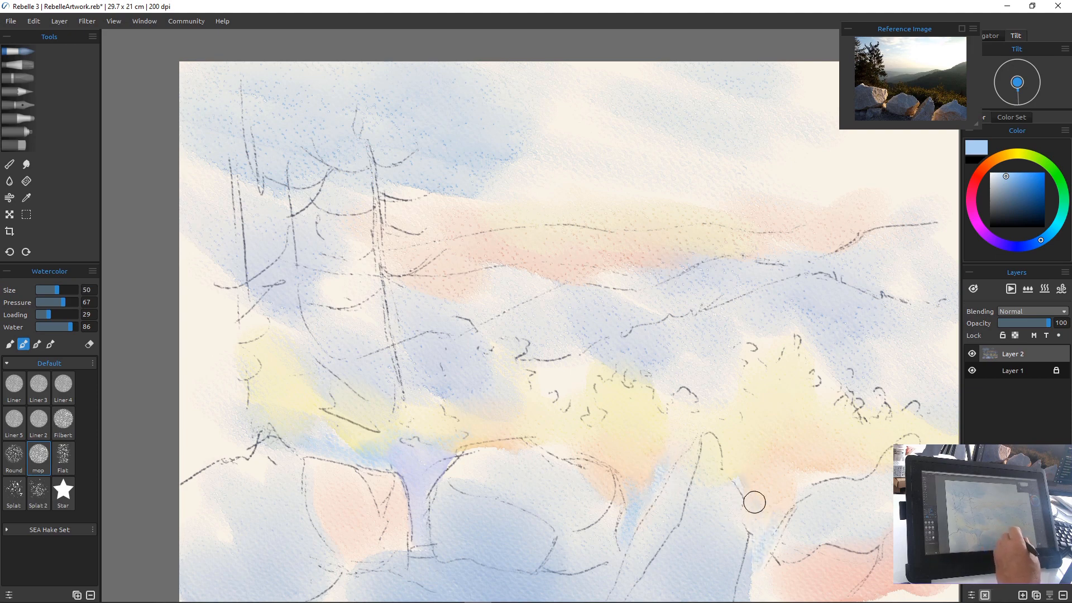
pyautogui.moveTo(841, 474); pyautogui.dragTo(809, 478)
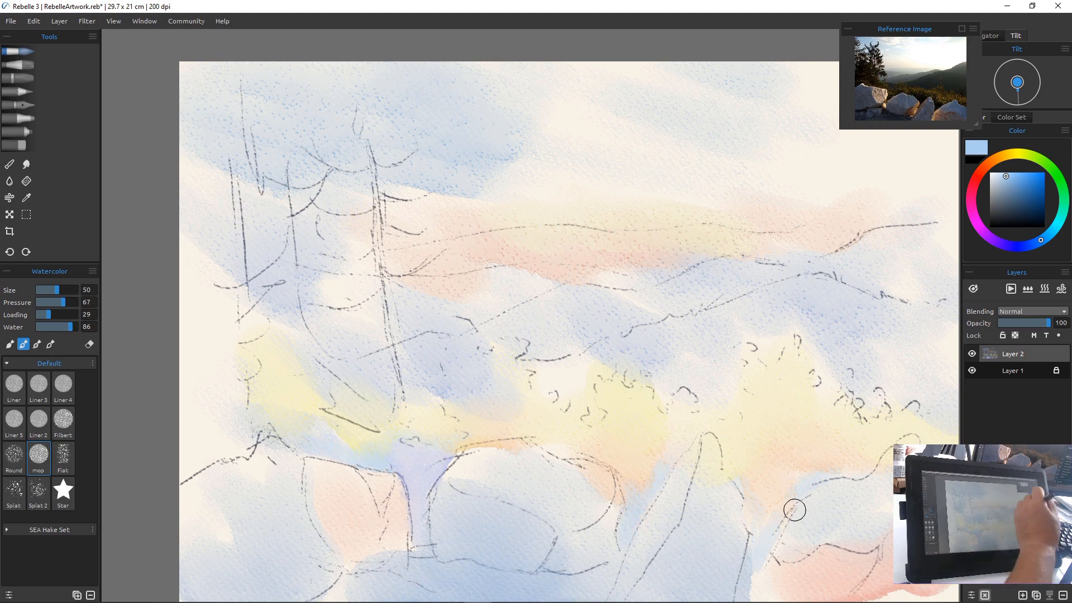
# Enlarge the brush to size 100 and add light sky blue between the bushes and down the paper's left edge
pyautogui.press(']')
pyautogui.press(']')
pyautogui.press(']')
pyautogui.press(']')
pyautogui.press(']')
pyautogui.moveTo(547, 368)
pyautogui.mouseDown()
pyautogui.moveTo(582, 361)
pyautogui.moveTo(545, 374)
pyautogui.mouseUp()
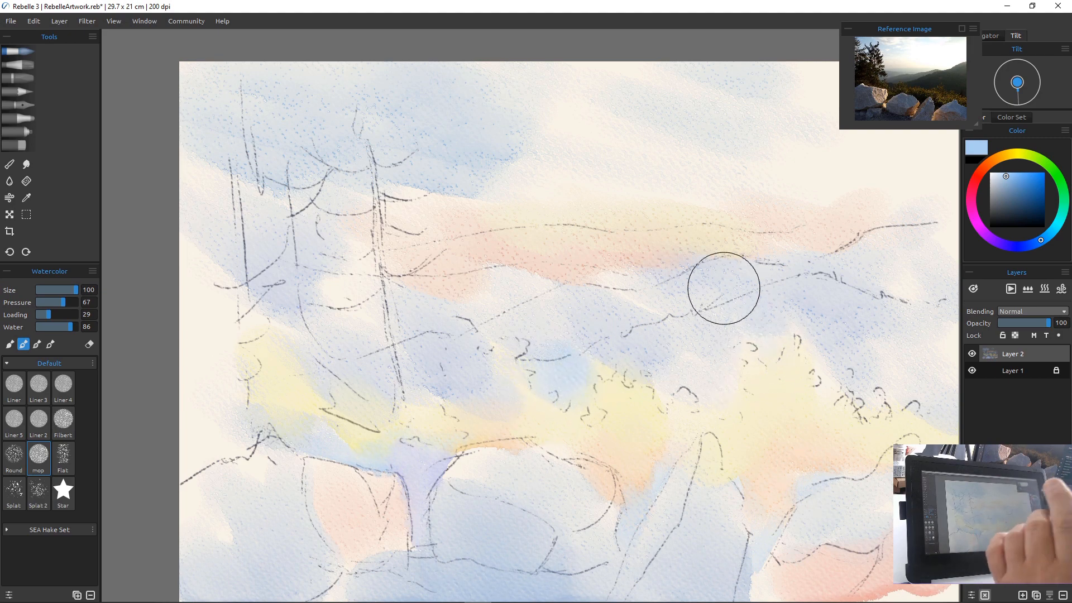
pyautogui.moveTo(180, 256)
pyautogui.mouseDown()
pyautogui.moveTo(264, 361)
pyautogui.moveTo(191, 322)
pyautogui.moveTo(217, 431)
pyautogui.moveTo(176, 461)
pyautogui.mouseUp()
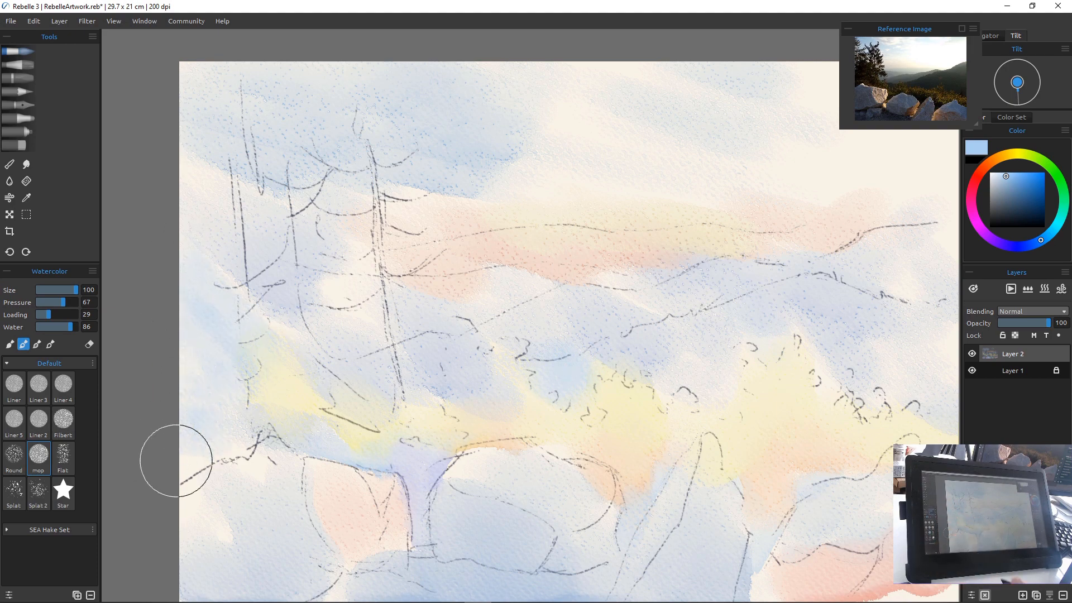
# Lock Layer 2 with the underpainting and add a new layer above it
pyautogui.scroll(-5, 534, 317)
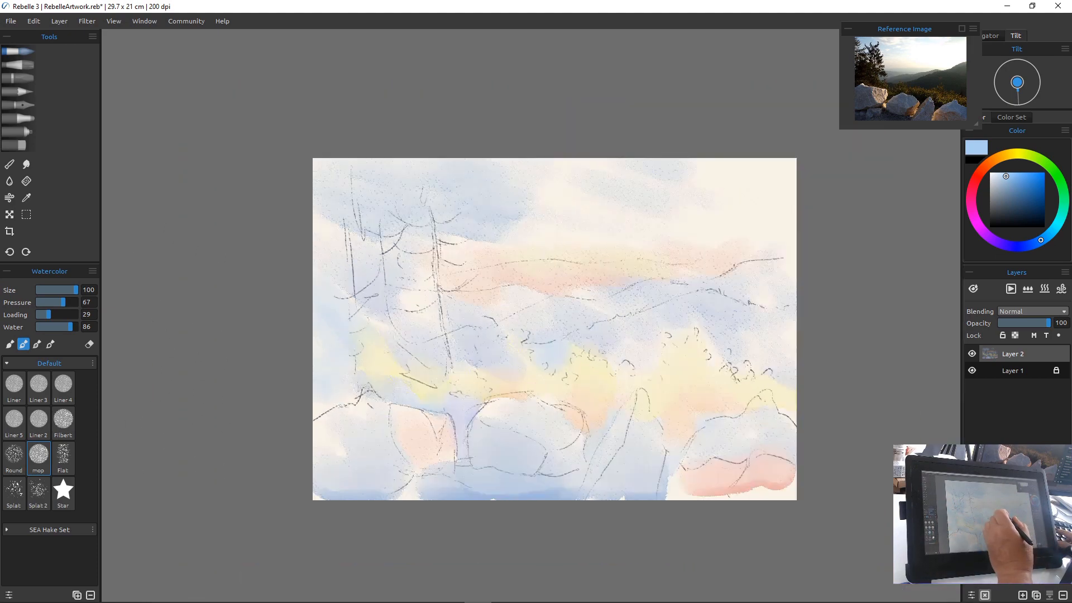
pyautogui.scroll(3, 534, 317)
pyautogui.scroll(-2, 535, 317)
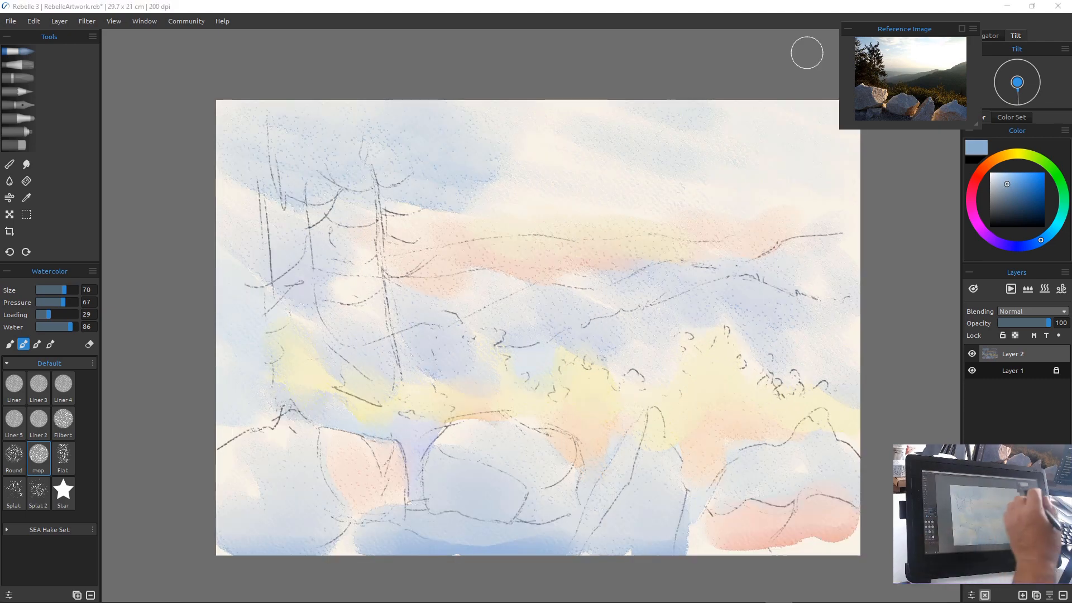
pyautogui.click(1003, 335)
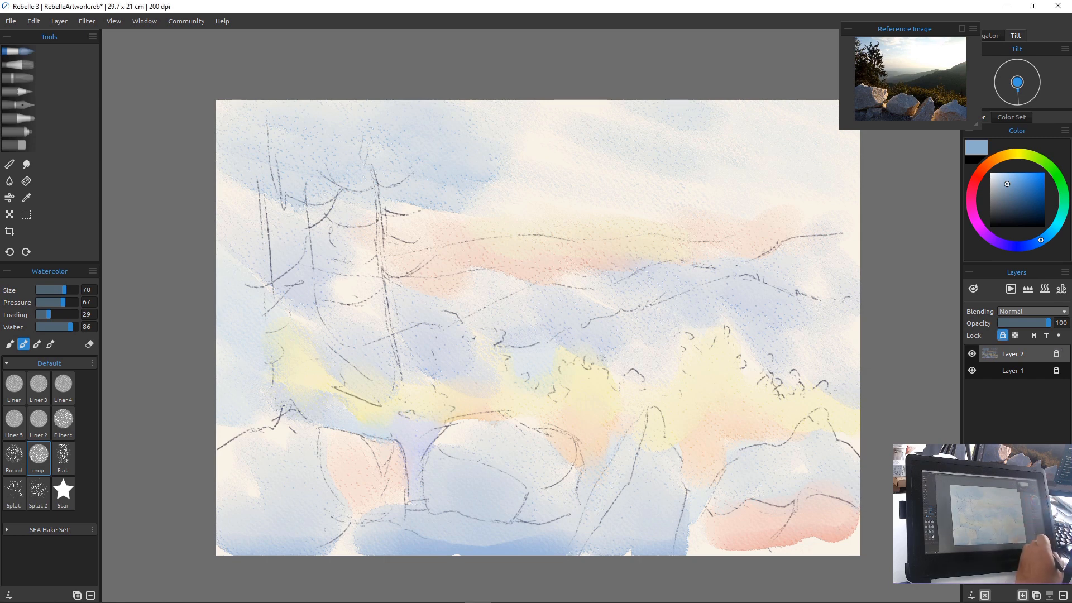
pyautogui.click(1023, 595)
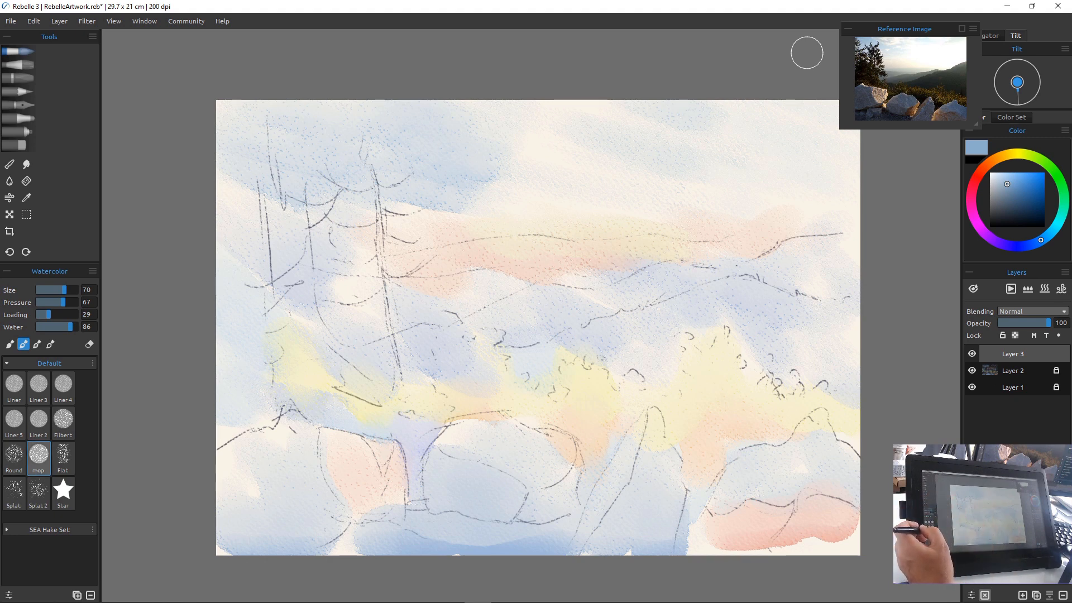
# Paint a light blue band along the most distant ridge line with the Liner watercolor brush at size 70
pyautogui.click(14, 385)
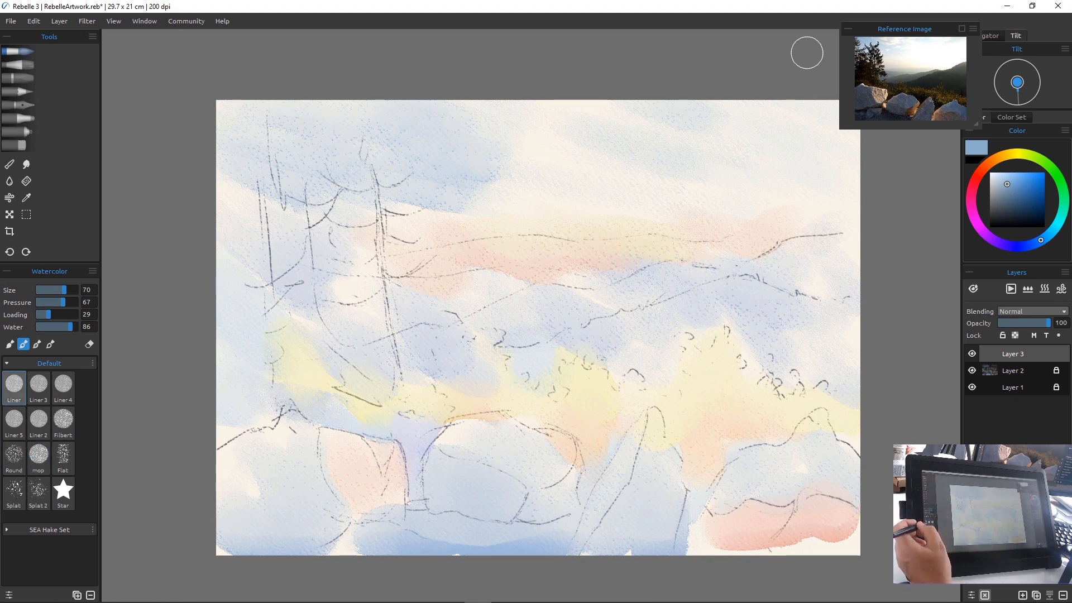
pyautogui.click(999, 180)
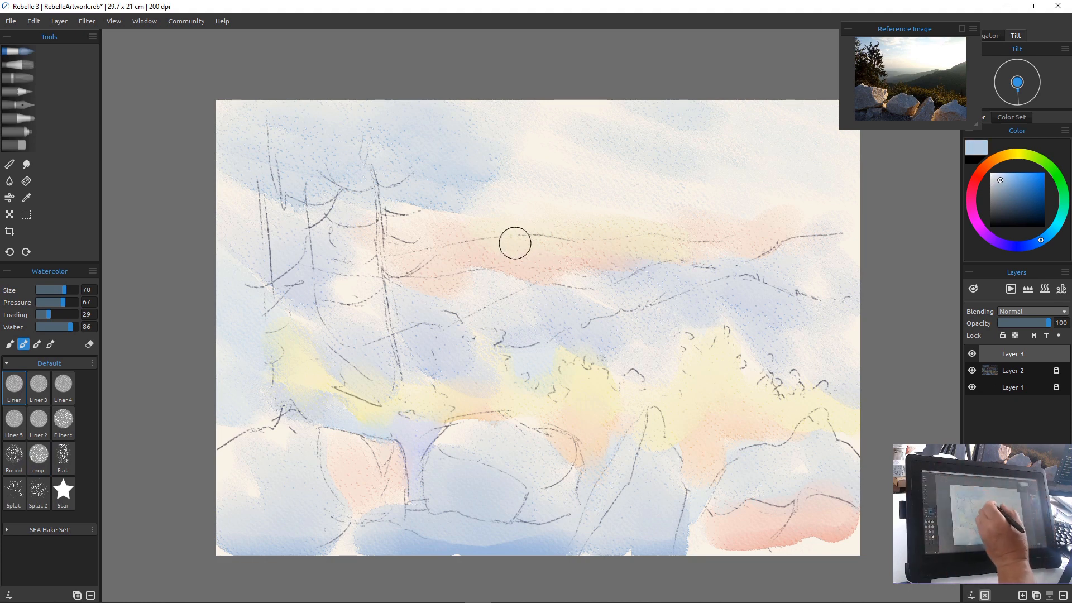
pyautogui.moveTo(512, 239)
pyautogui.mouseDown()
pyautogui.moveTo(567, 242)
pyautogui.moveTo(566, 257)
pyautogui.moveTo(574, 243)
pyautogui.moveTo(628, 242)
pyautogui.moveTo(612, 244)
pyautogui.moveTo(642, 225)
pyautogui.moveTo(631, 257)
pyautogui.moveTo(644, 253)
pyautogui.moveTo(626, 240)
pyautogui.moveTo(652, 238)
pyautogui.moveTo(633, 238)
pyautogui.moveTo(730, 235)
pyautogui.mouseUp()
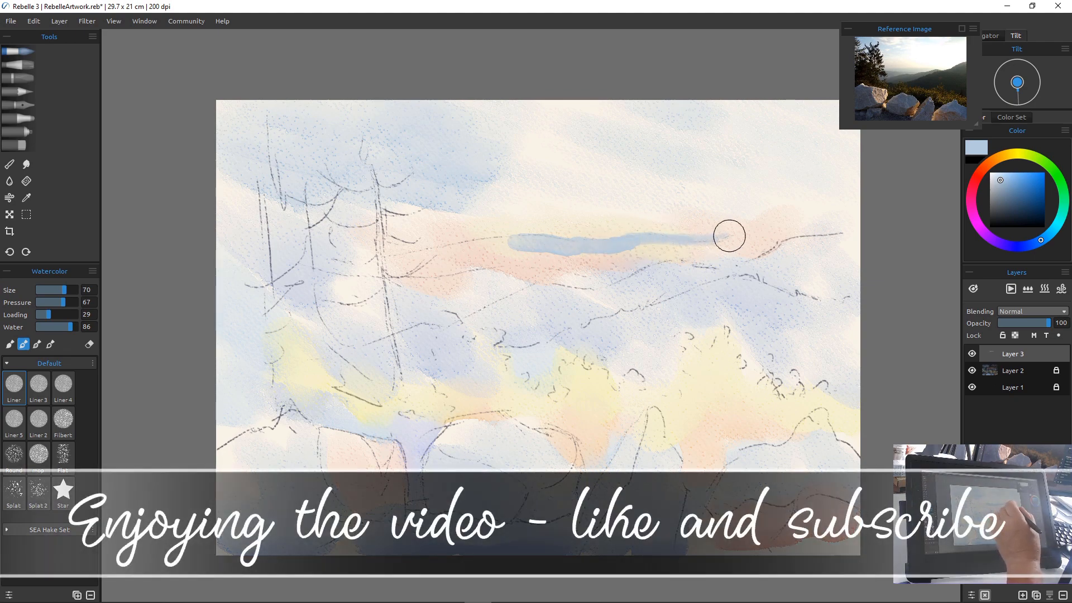
pyautogui.moveTo(502, 244); pyautogui.dragTo(402, 255)
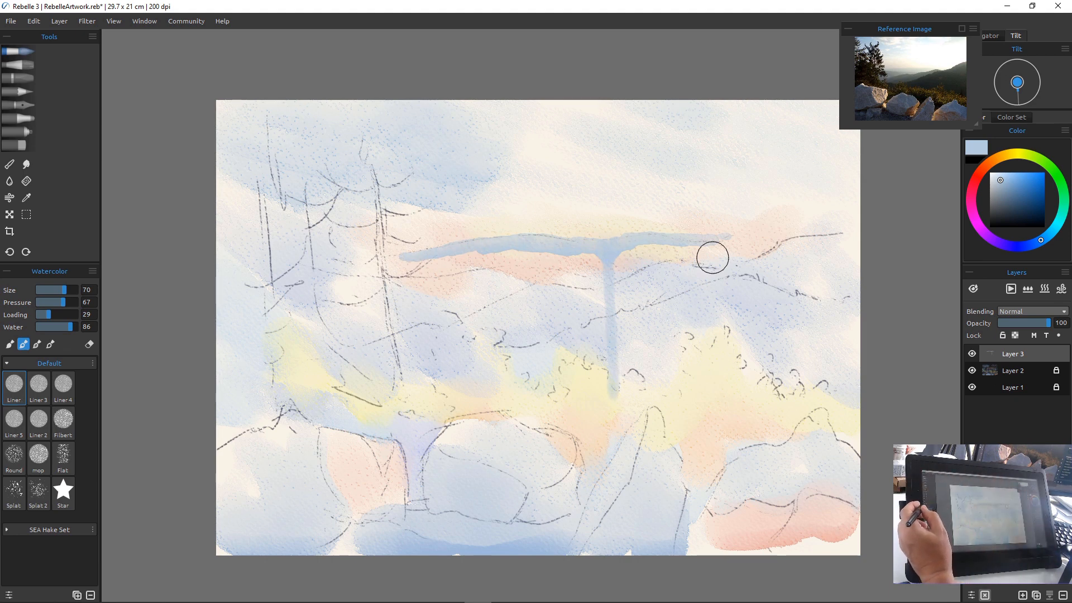
# Soften the underside of the distant blue ridge with the Soft blend brush at size 60 and erase its vertical drip
pyautogui.click(9, 164)
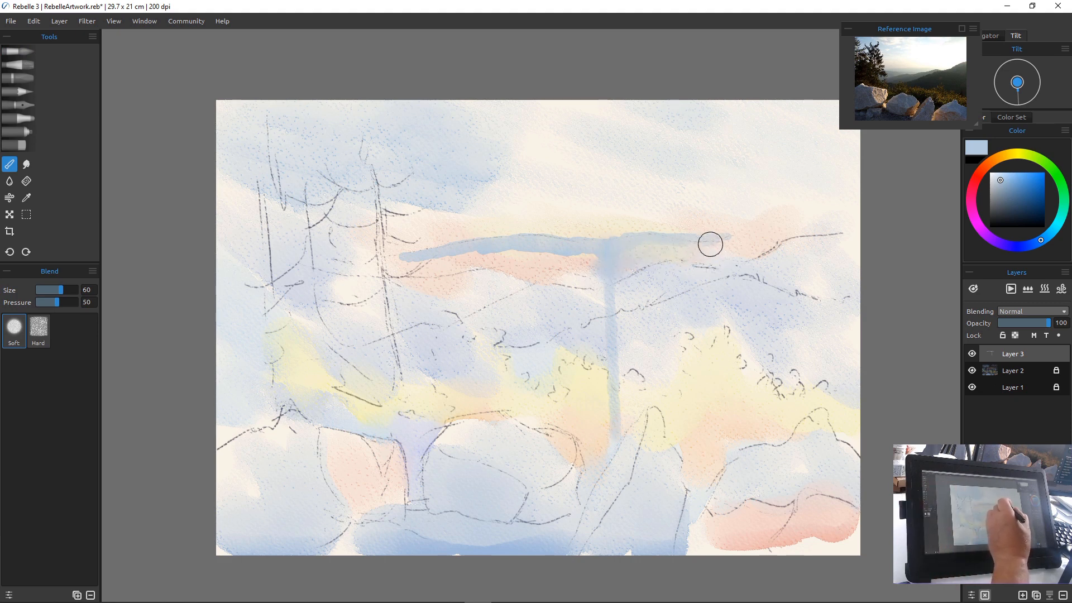
pyautogui.moveTo(558, 266)
pyautogui.mouseDown()
pyautogui.moveTo(610, 267)
pyautogui.moveTo(551, 259)
pyautogui.moveTo(566, 271)
pyautogui.moveTo(509, 251)
pyautogui.moveTo(533, 262)
pyautogui.moveTo(420, 262)
pyautogui.mouseUp()
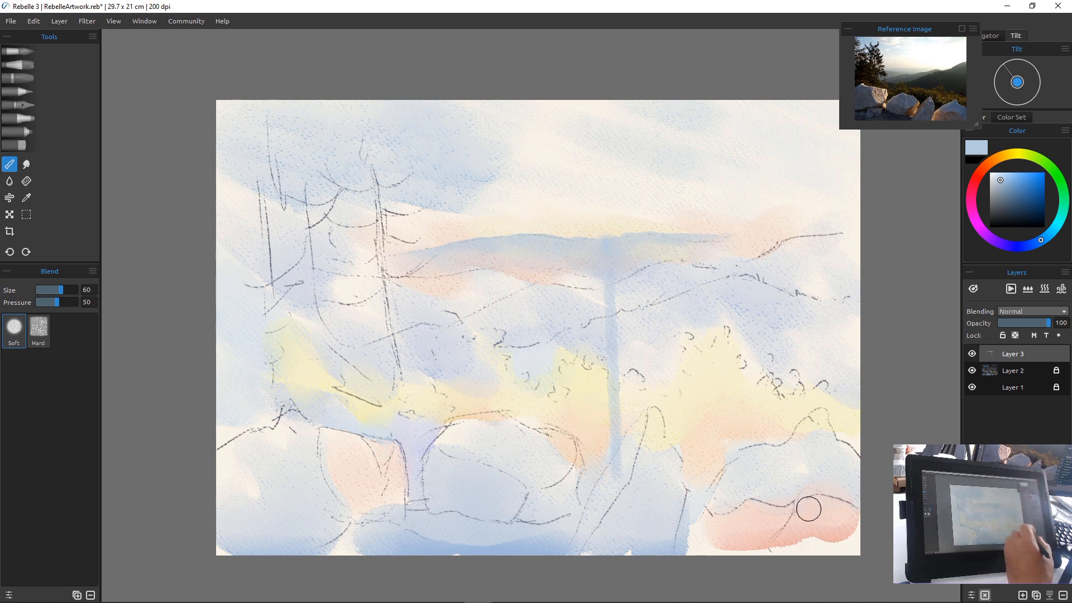
pyautogui.press('e')
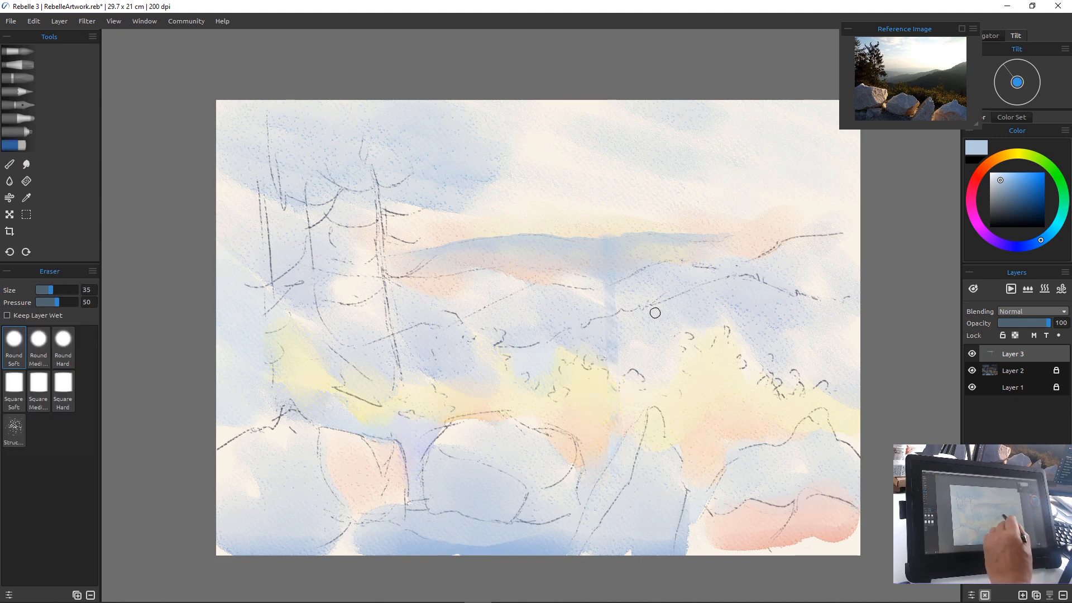
# Refine the distant ridge's upper edge and fade its ends, alternating soft blending with a Round Soft eraser at size 35
pyautogui.press('n')
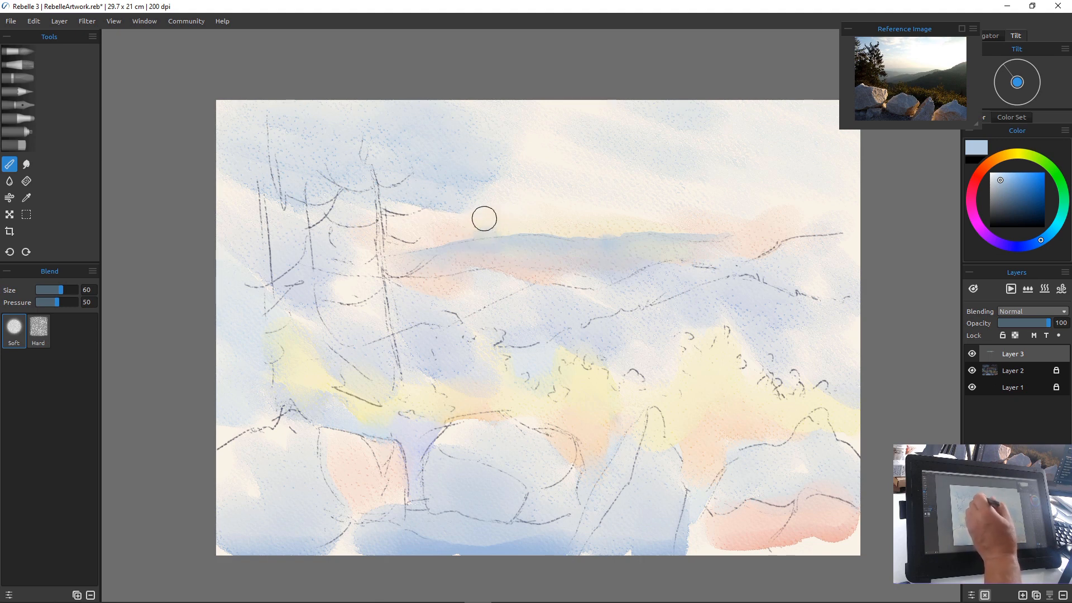
pyautogui.press('e')
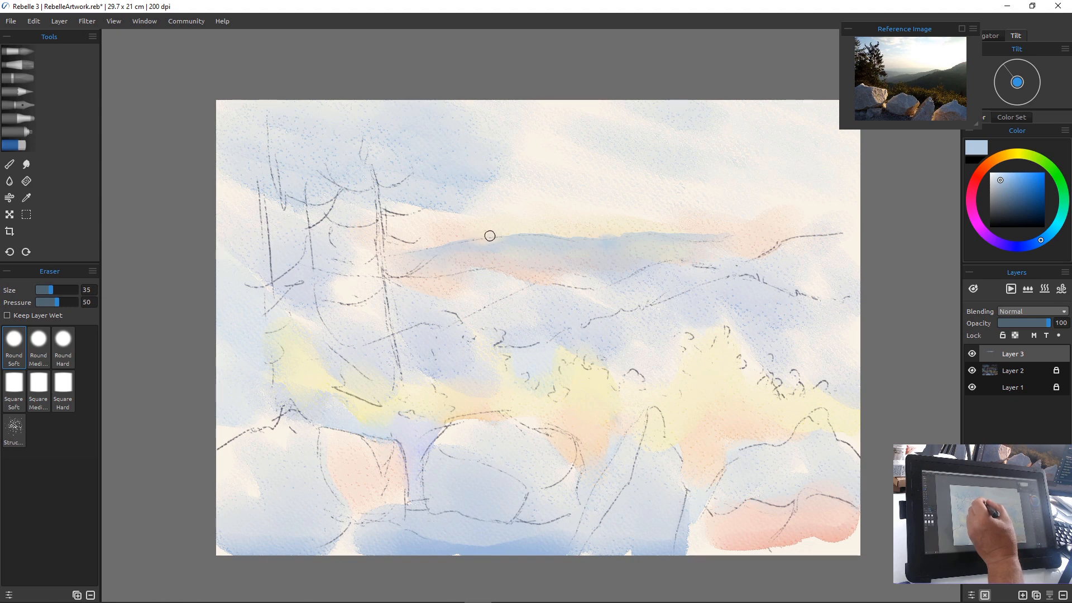
pyautogui.press('e')
pyautogui.press('e')
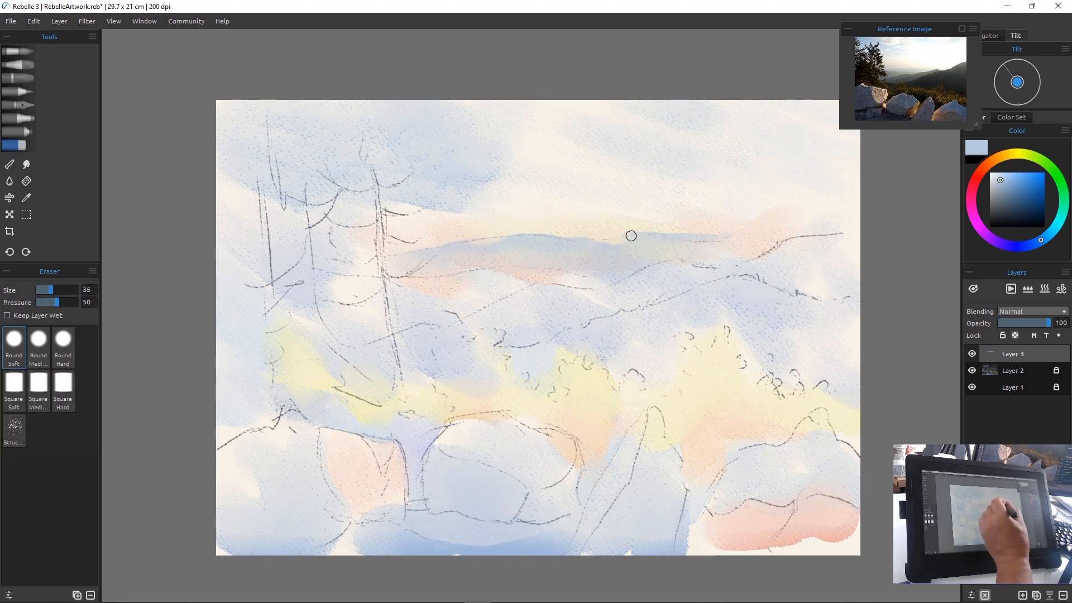
pyautogui.press('e')
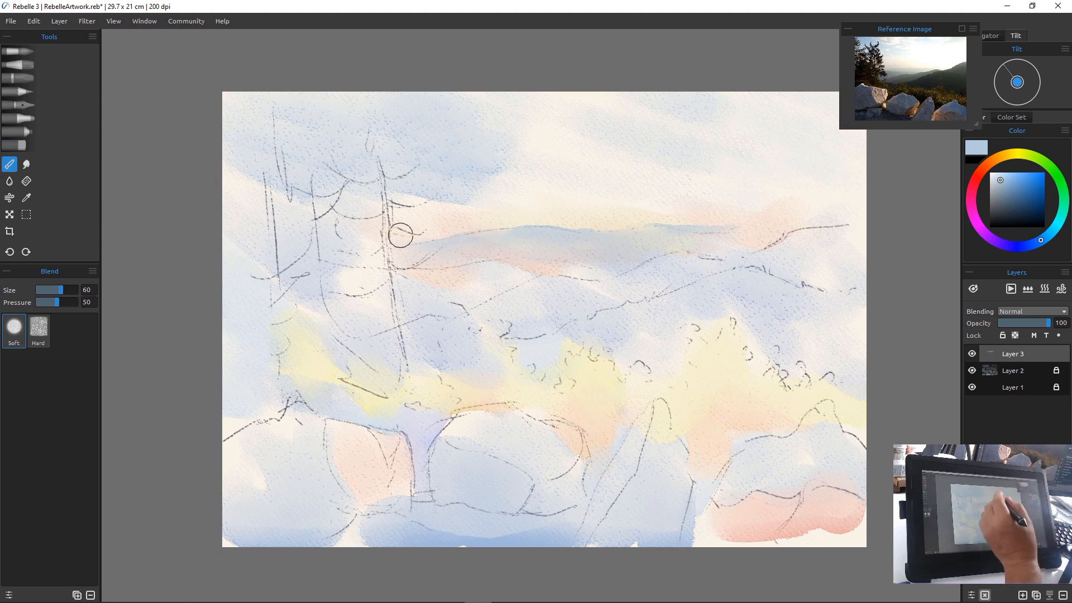
pyautogui.press('e')
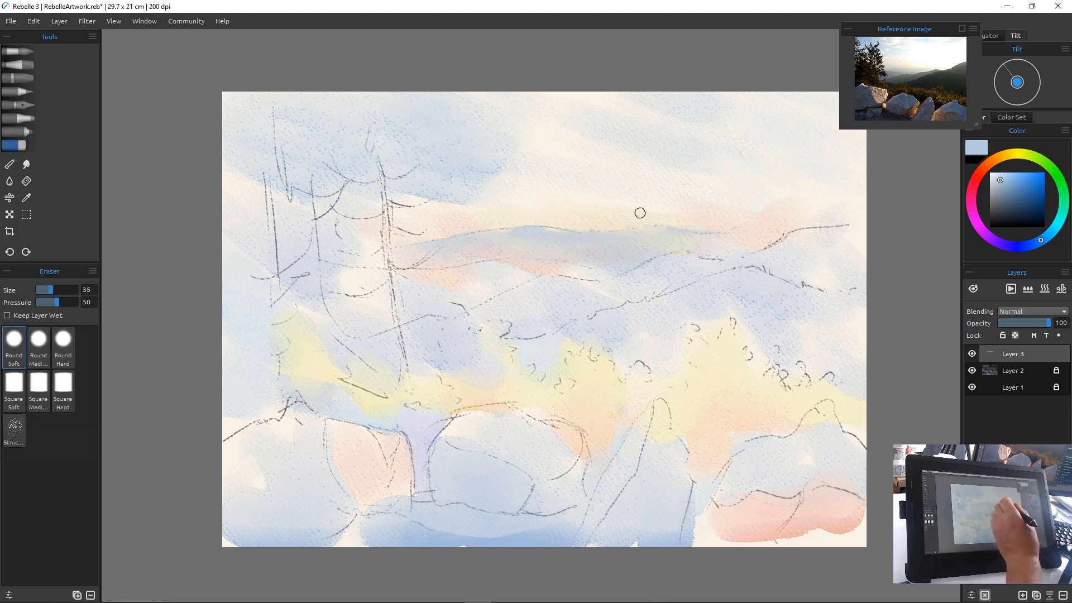
pyautogui.press('b')
pyautogui.press('e')
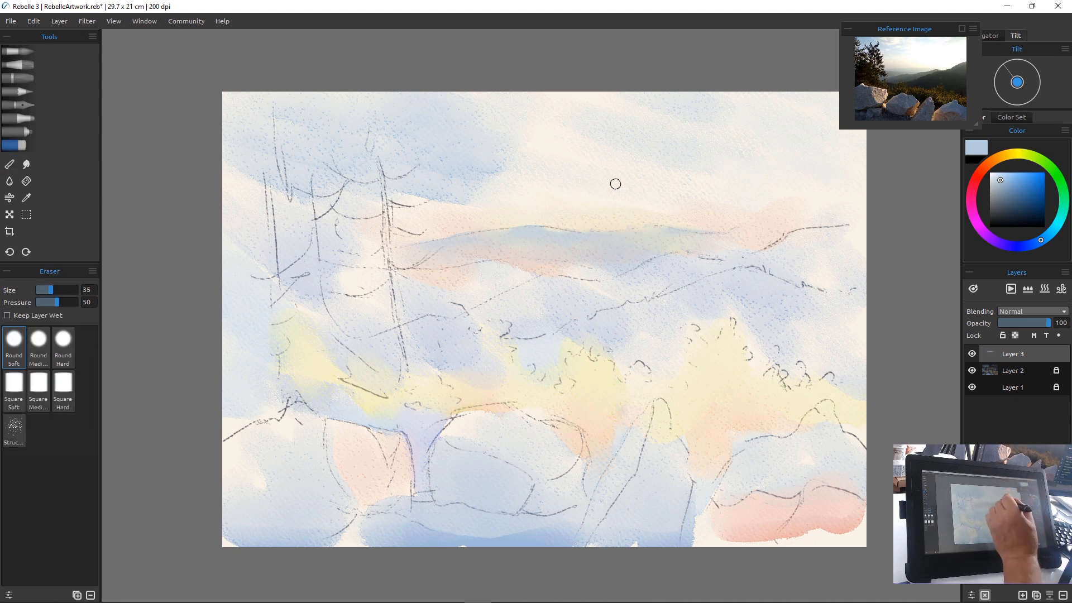
pyautogui.press('b')
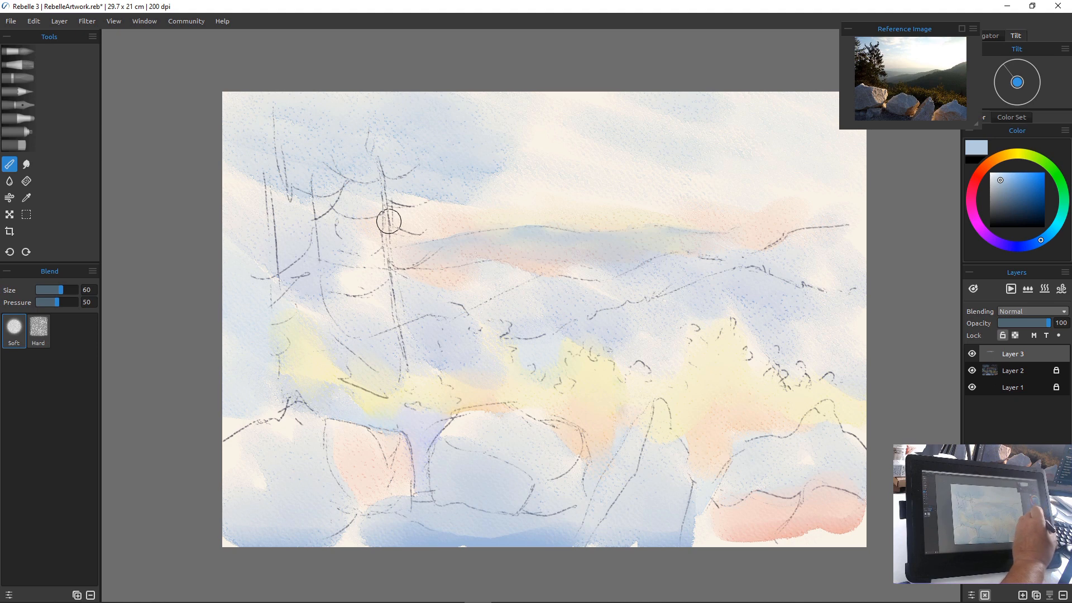
# Lock Layer 3, add a new layer above it and choose a darker slate blue for the watercolor brush
pyautogui.click(1003, 335)
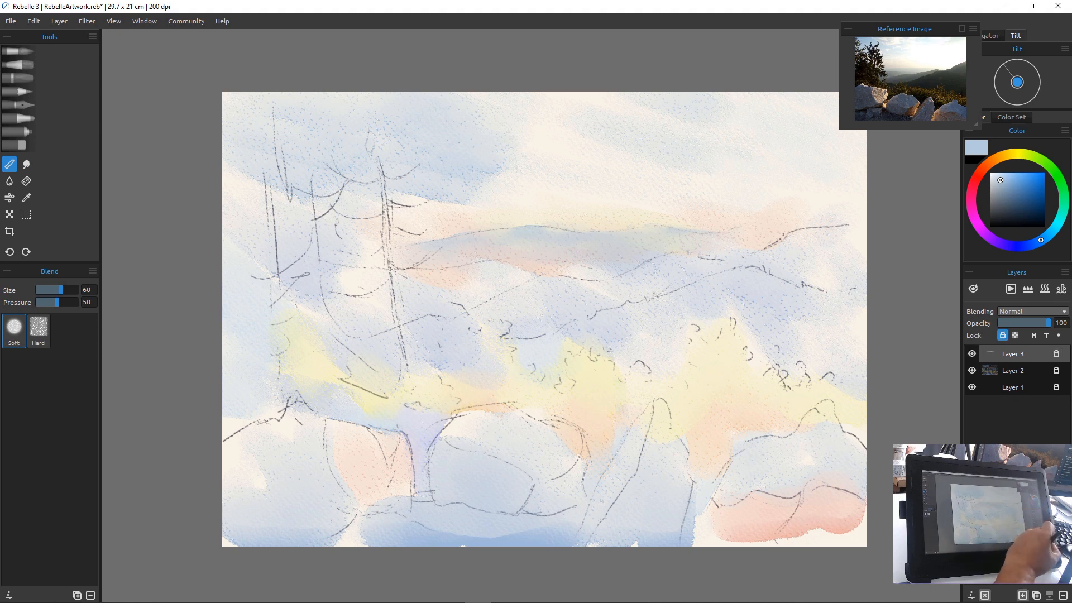
pyautogui.click(1023, 595)
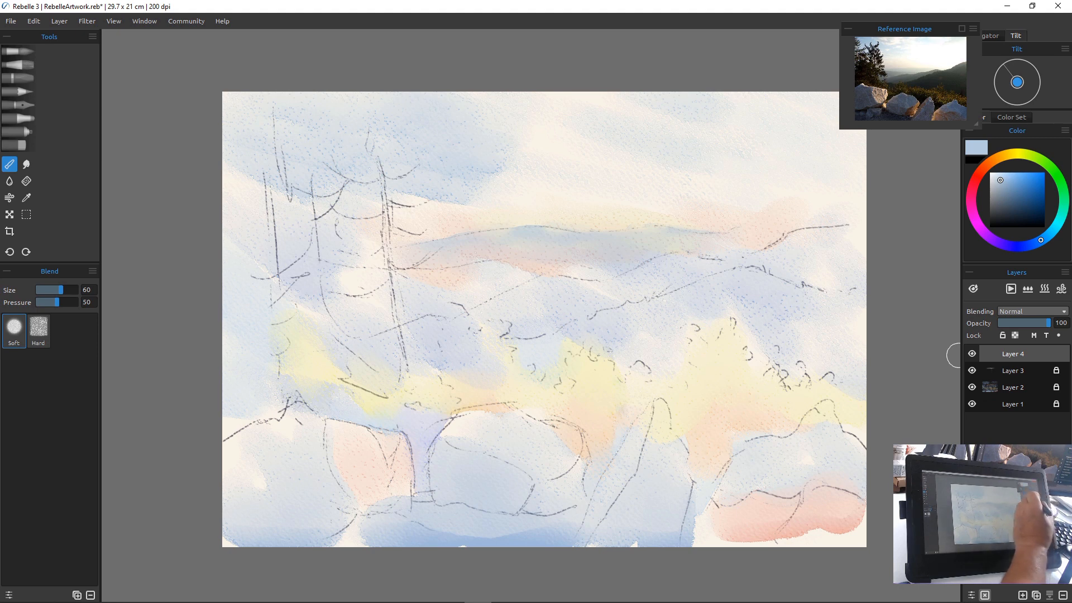
pyautogui.moveTo(998, 181); pyautogui.dragTo(1001, 186)
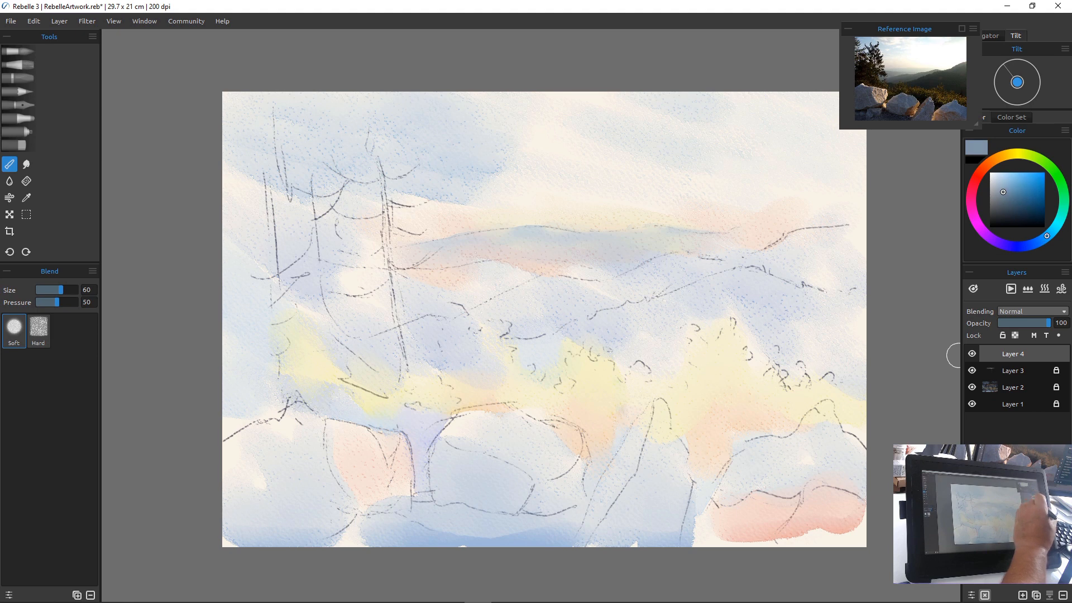
pyautogui.moveTo(1003, 192); pyautogui.dragTo(1006, 197)
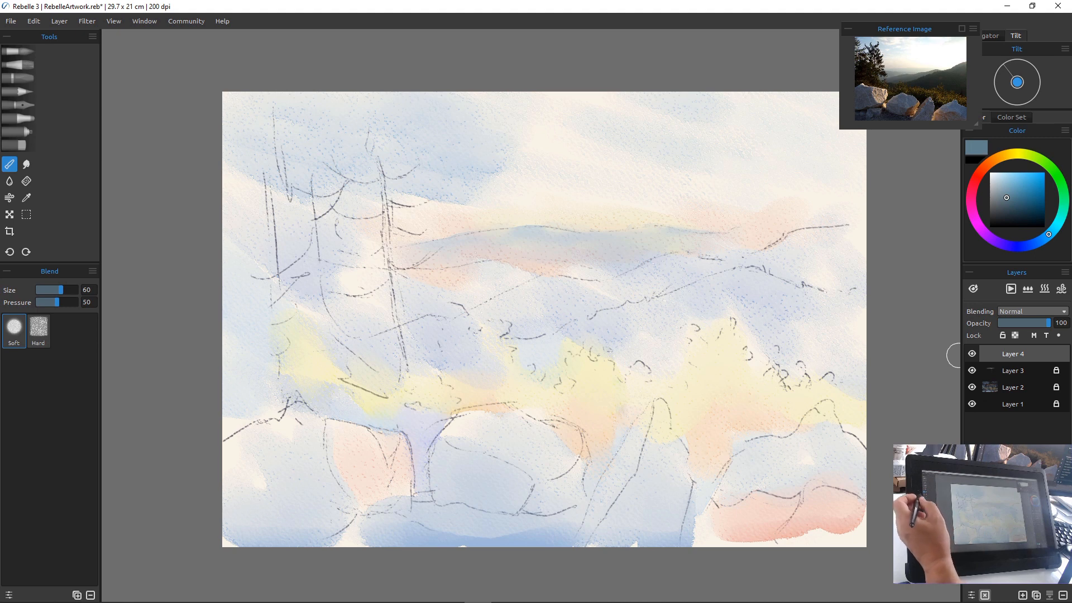
pyautogui.press('w')
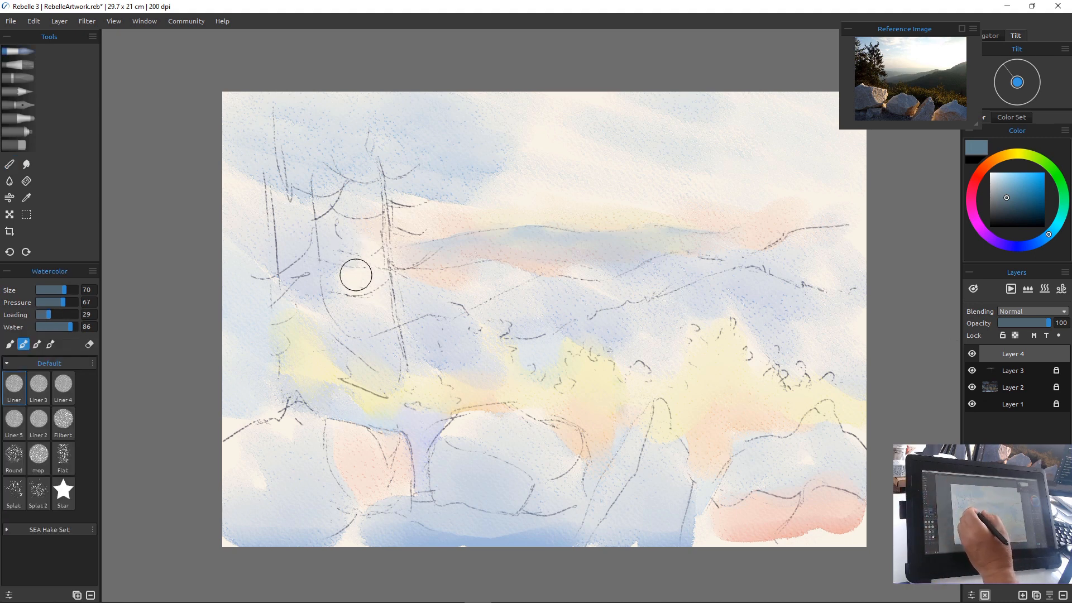
pyautogui.moveTo(352, 260); pyautogui.dragTo(476, 271)
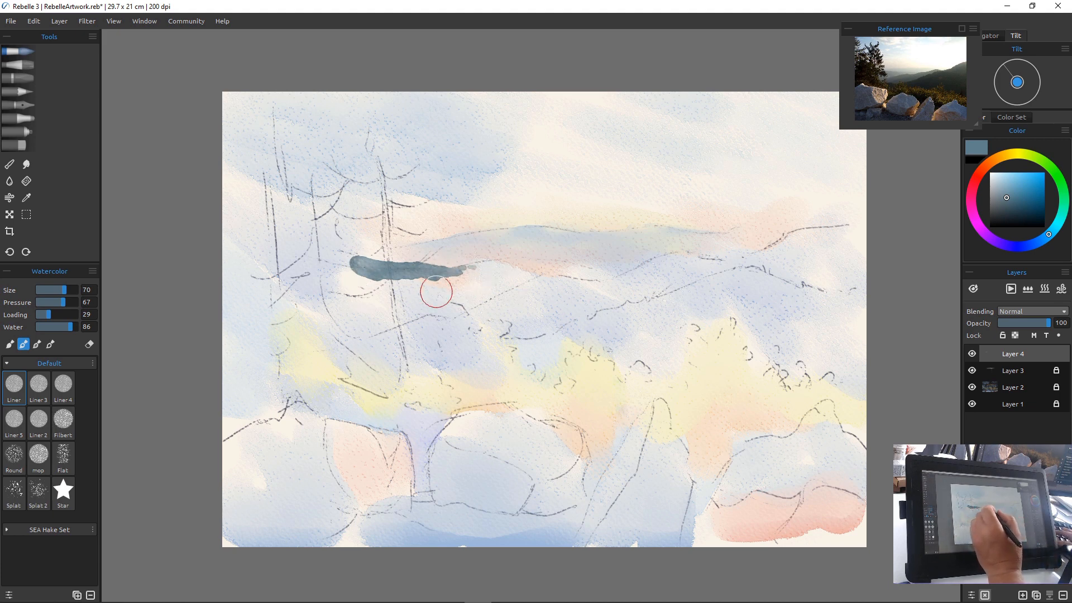
pyautogui.hotkey('ctrl', 'z')
pyautogui.hotkey('ctrl', 'z')
pyautogui.hotkey('ctrl', 'z')
pyautogui.hotkey('ctrl', 'z')
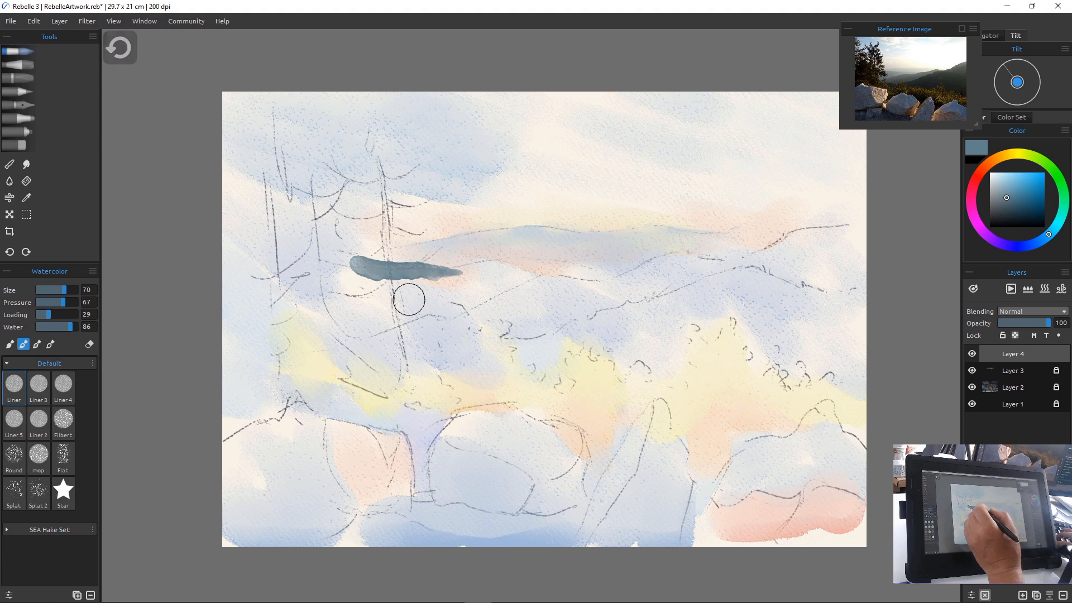
pyautogui.hotkey('ctrl', 'z')
pyautogui.hotkey('ctrl', 'z')
pyautogui.hotkey('ctrl', 'z')
pyautogui.hotkey('ctrl', 'z')
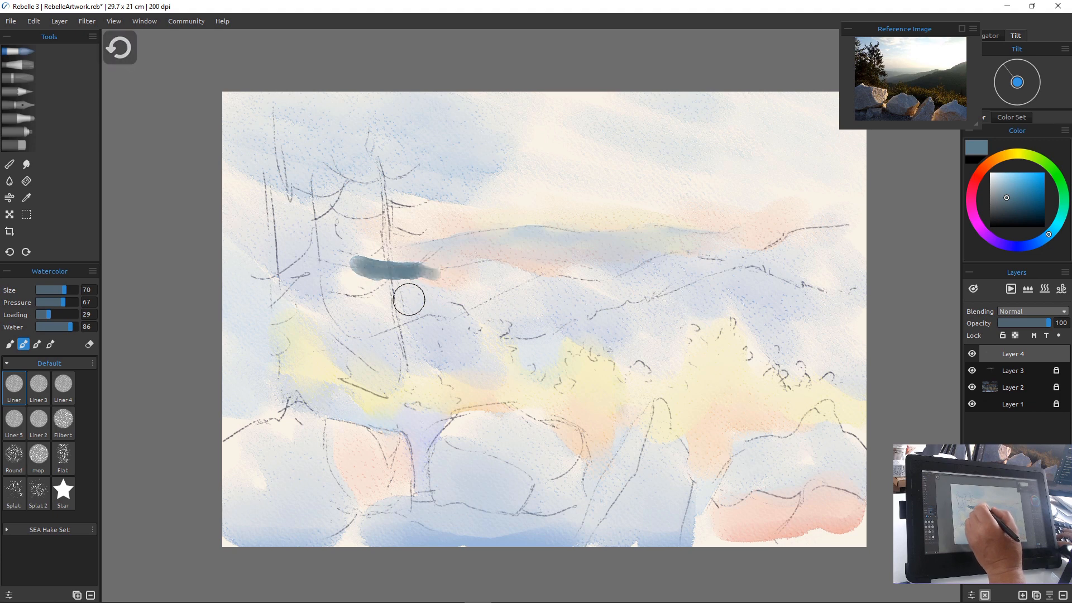
pyautogui.hotkey('ctrl', 'z')
pyautogui.hotkey('ctrl', 'z')
pyautogui.hotkey('ctrl', 'z')
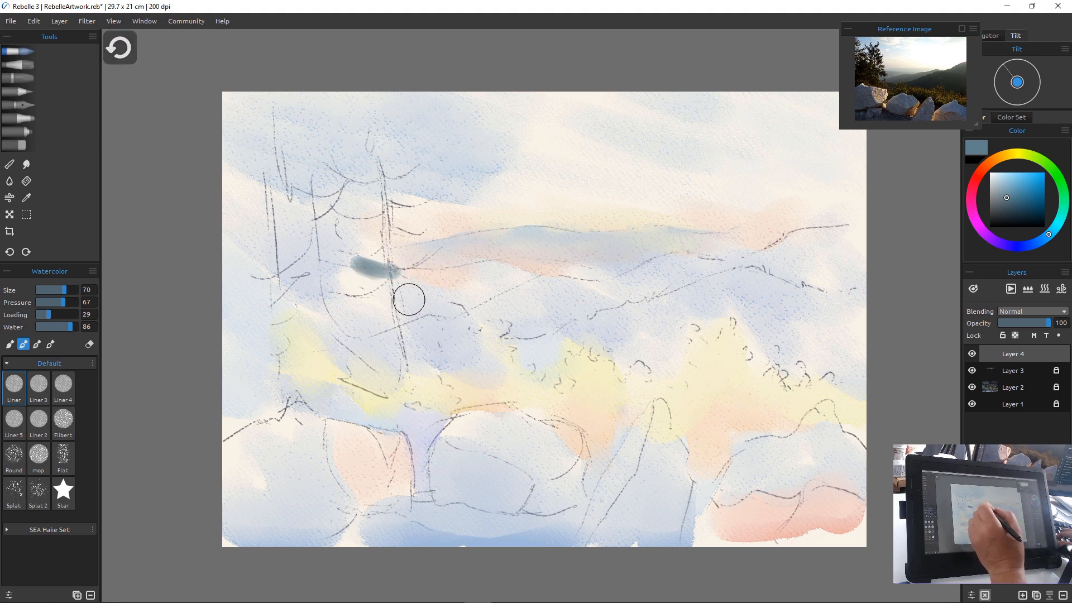
pyautogui.hotkey('ctrl', 'z')
pyautogui.hotkey('ctrl', 'z')
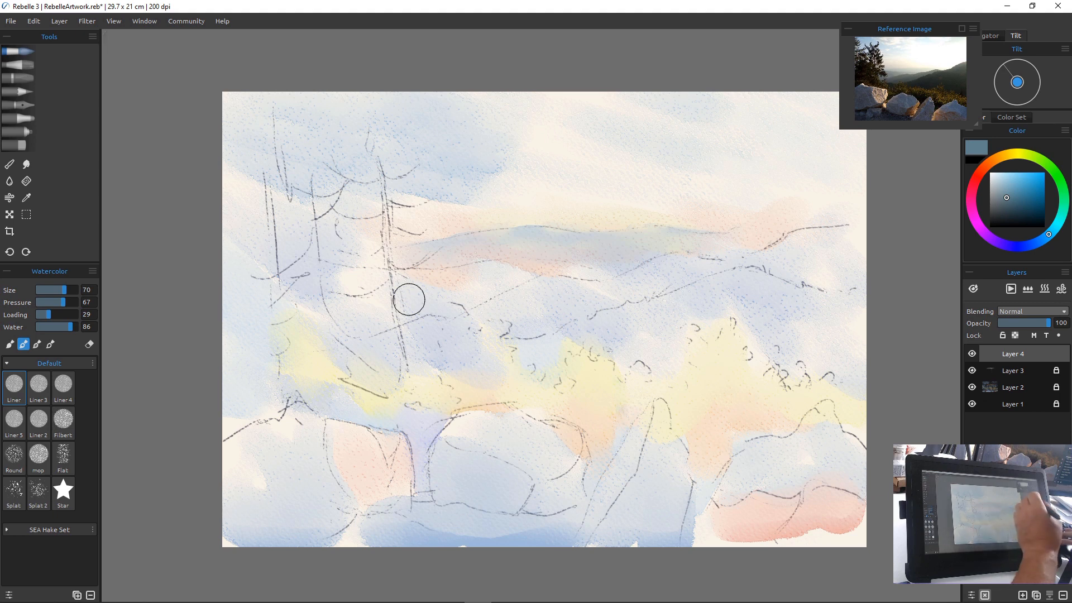
# Paint the second ridge from the tree trunks toward the middle in a lighter gray-blue
pyautogui.moveTo(1007, 198); pyautogui.dragTo(1002, 192)
pyautogui.moveTo(350, 260)
pyautogui.mouseDown()
pyautogui.moveTo(416, 273)
pyautogui.moveTo(404, 279)
pyautogui.moveTo(375, 275)
pyautogui.moveTo(475, 264)
pyautogui.moveTo(471, 281)
pyautogui.moveTo(463, 269)
pyautogui.moveTo(489, 270)
pyautogui.moveTo(477, 264)
pyautogui.moveTo(513, 263)
pyautogui.moveTo(507, 275)
pyautogui.moveTo(491, 261)
pyautogui.moveTo(510, 262)
pyautogui.moveTo(479, 261)
pyautogui.moveTo(503, 261)
pyautogui.moveTo(492, 259)
pyautogui.moveTo(577, 265)
pyautogui.moveTo(475, 262)
pyautogui.mouseUp()
pyautogui.rightClick(473, 266)
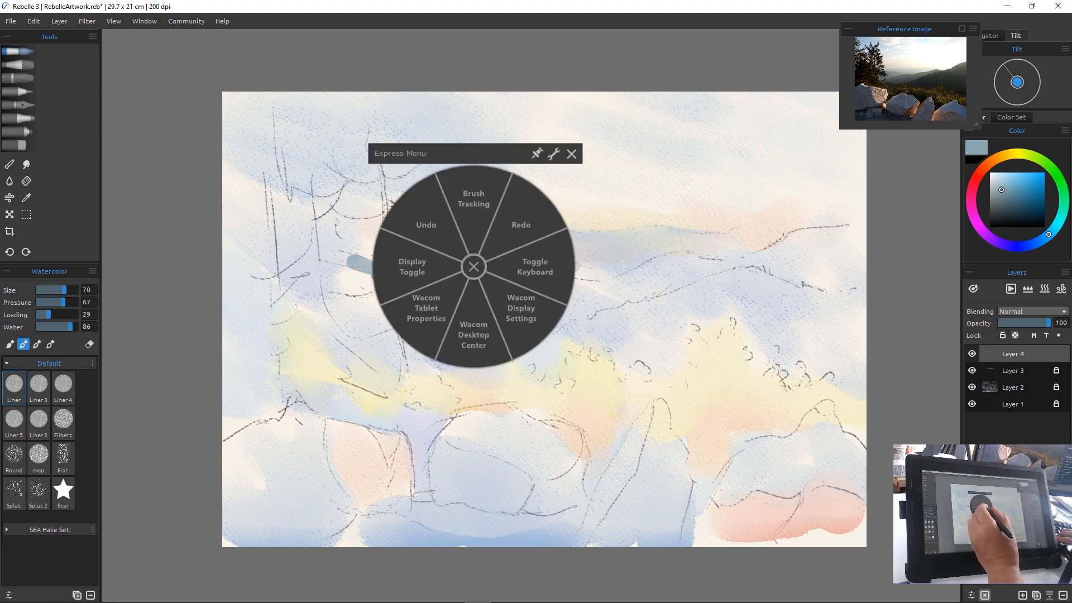
pyautogui.click(571, 153)
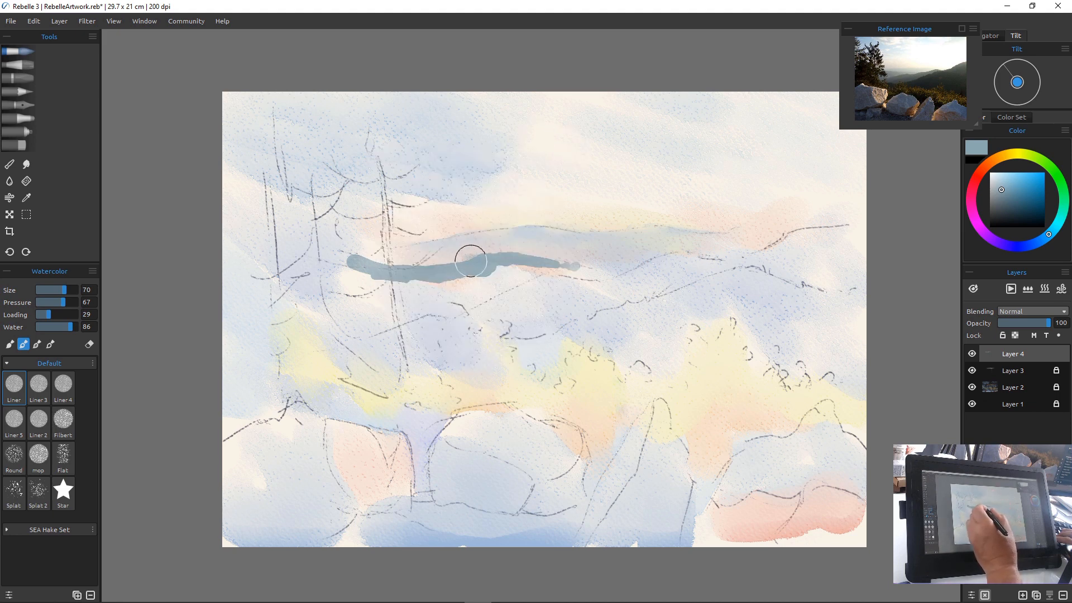
pyautogui.moveTo(460, 266)
pyautogui.mouseDown()
pyautogui.moveTo(414, 280)
pyautogui.moveTo(429, 287)
pyautogui.moveTo(405, 284)
pyautogui.moveTo(409, 297)
pyautogui.moveTo(374, 279)
pyautogui.moveTo(439, 277)
pyautogui.moveTo(362, 282)
pyautogui.moveTo(330, 256)
pyautogui.moveTo(354, 260)
pyautogui.moveTo(323, 255)
pyautogui.moveTo(358, 247)
pyautogui.moveTo(368, 256)
pyautogui.moveTo(342, 251)
pyautogui.moveTo(360, 260)
pyautogui.moveTo(294, 245)
pyautogui.moveTo(384, 264)
pyautogui.moveTo(354, 240)
pyautogui.moveTo(379, 280)
pyautogui.moveTo(419, 299)
pyautogui.moveTo(448, 285)
pyautogui.moveTo(439, 283)
pyautogui.moveTo(430, 287)
pyautogui.moveTo(476, 285)
pyautogui.moveTo(456, 277)
pyautogui.moveTo(496, 276)
pyautogui.moveTo(440, 284)
pyautogui.moveTo(506, 290)
pyautogui.moveTo(485, 272)
pyautogui.moveTo(560, 267)
pyautogui.moveTo(511, 276)
pyautogui.mouseUp()
# Soften the underside and far end of the gray-blue ridge with the Soft blend brush at size 60
pyautogui.click(10, 164)
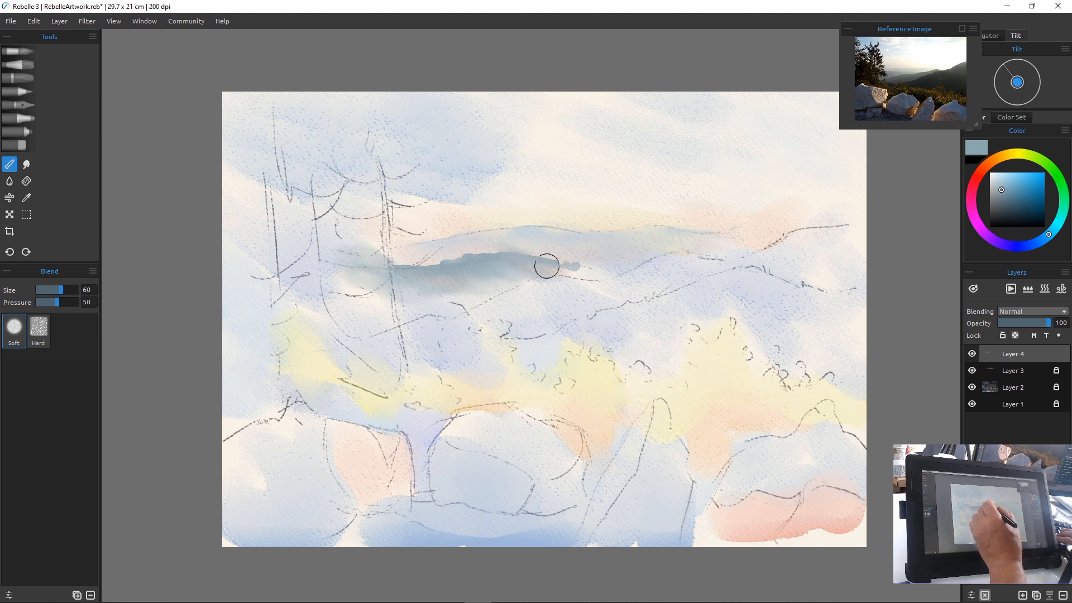
pyautogui.moveTo(550, 270)
pyautogui.mouseDown()
pyautogui.moveTo(655, 275)
pyautogui.moveTo(505, 239)
pyautogui.moveTo(535, 242)
pyautogui.moveTo(472, 242)
pyautogui.mouseUp()
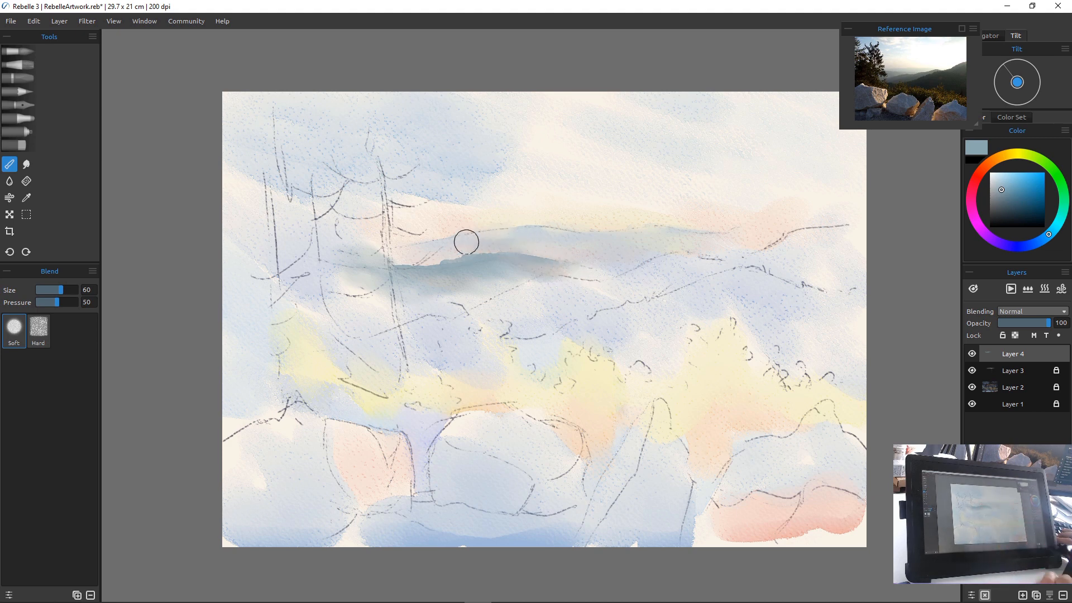
# Smooth the gray-blue ridge's upper edge by erasing and blending, and lower Layer 4's opacity to 65
pyautogui.press('e')
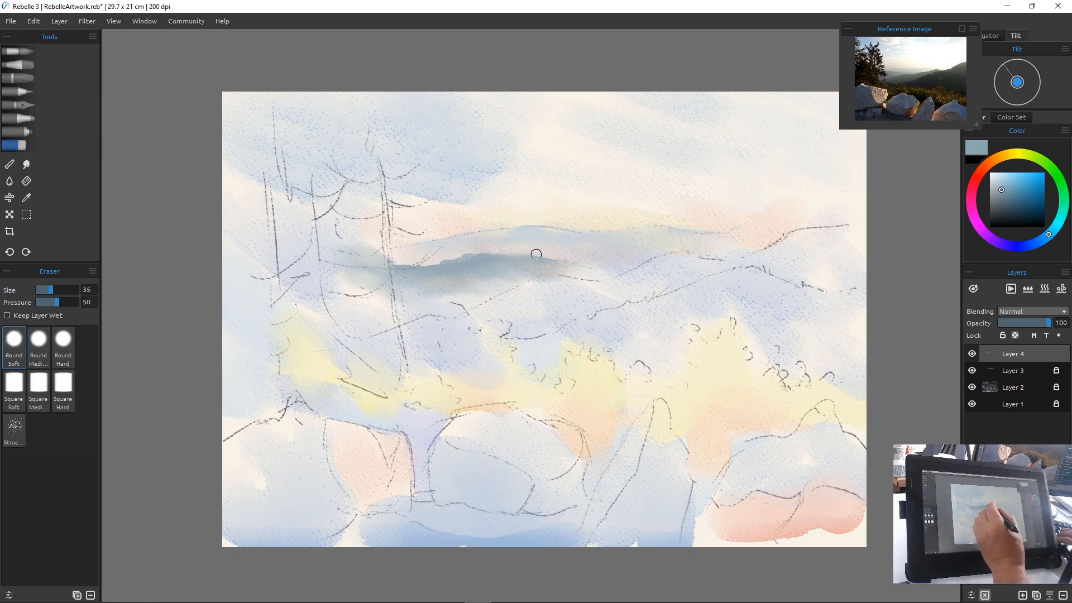
pyautogui.press('n')
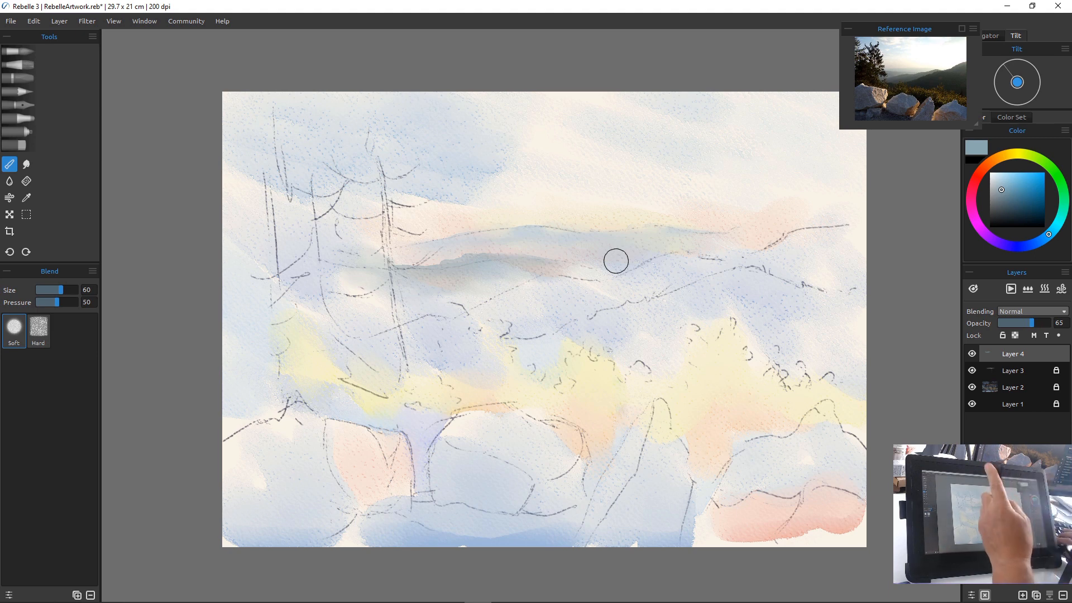
pyautogui.press('e')
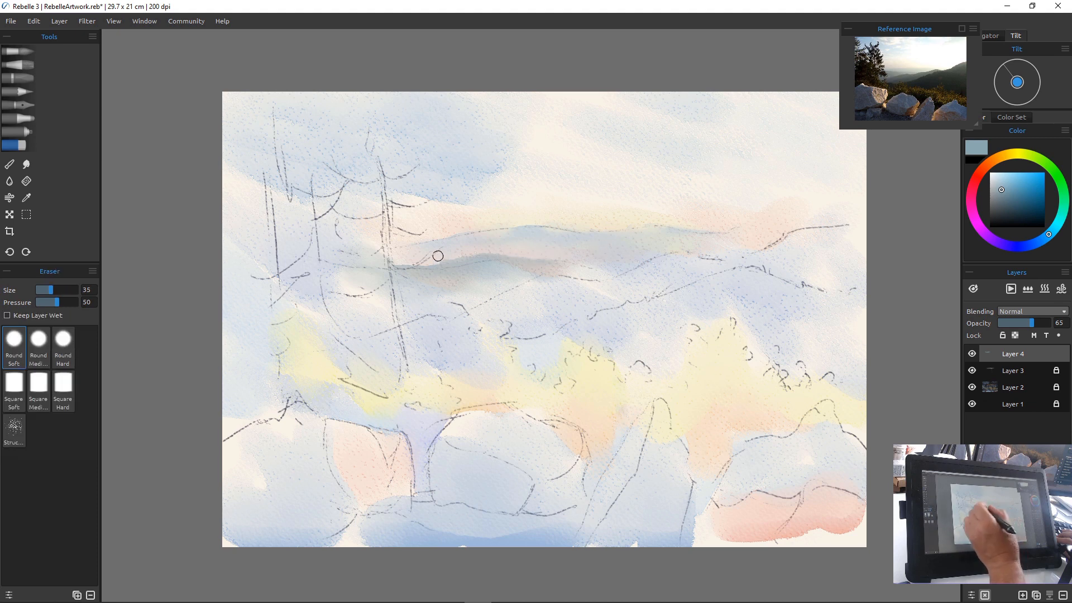
# Extend the gray-blue ridge behind the tree trunks with the watercolor brush and soften it with the Soft blend brush at size 60
pyautogui.press('b')
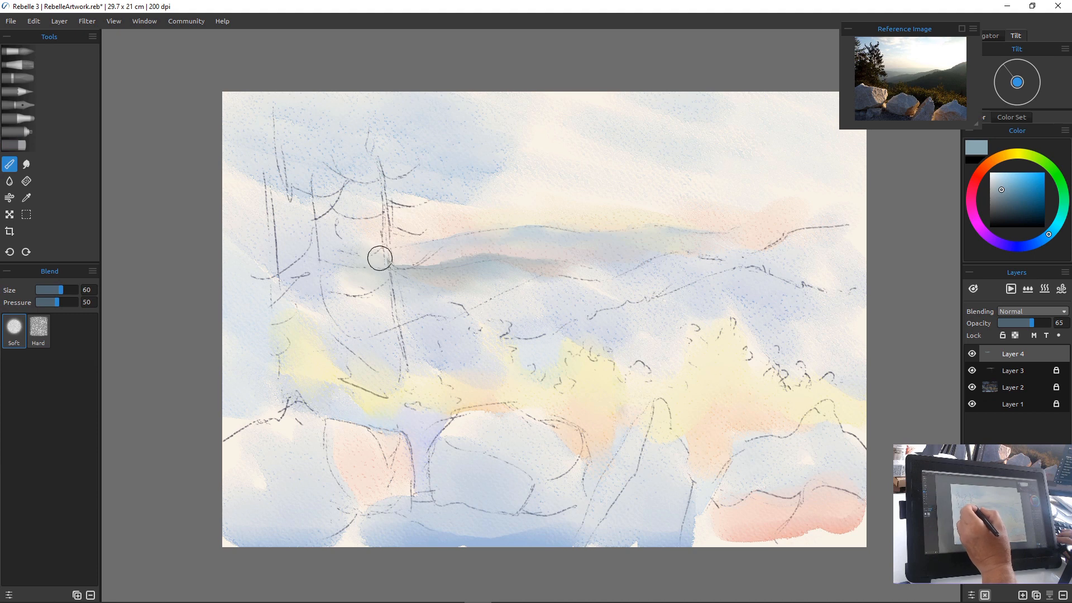
pyautogui.press('w')
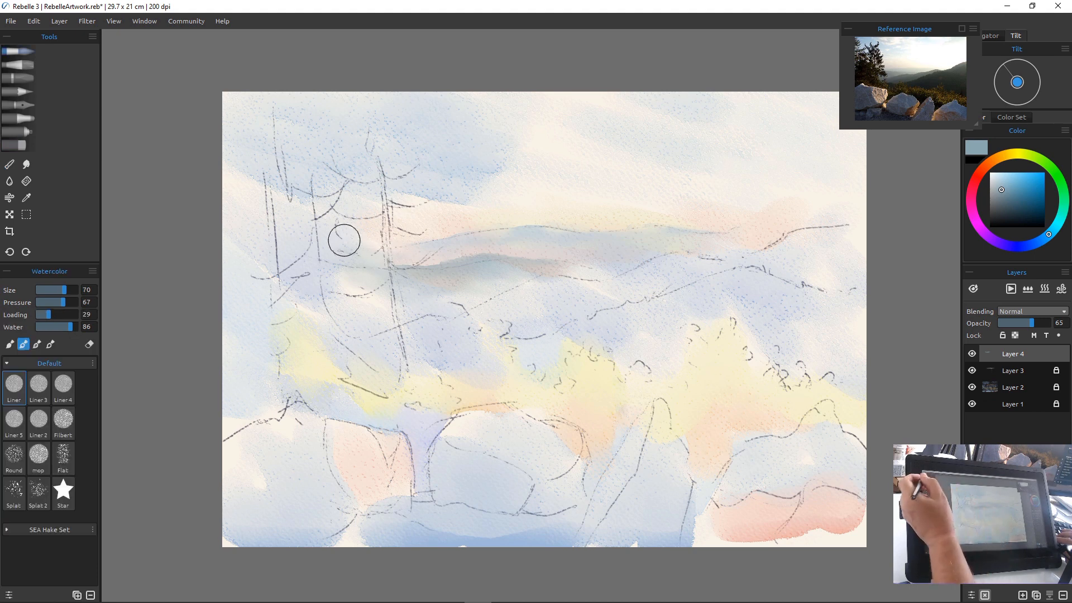
pyautogui.moveTo(384, 262)
pyautogui.mouseDown()
pyautogui.moveTo(364, 258)
pyautogui.moveTo(443, 269)
pyautogui.moveTo(364, 254)
pyautogui.moveTo(419, 271)
pyautogui.moveTo(372, 249)
pyautogui.mouseUp()
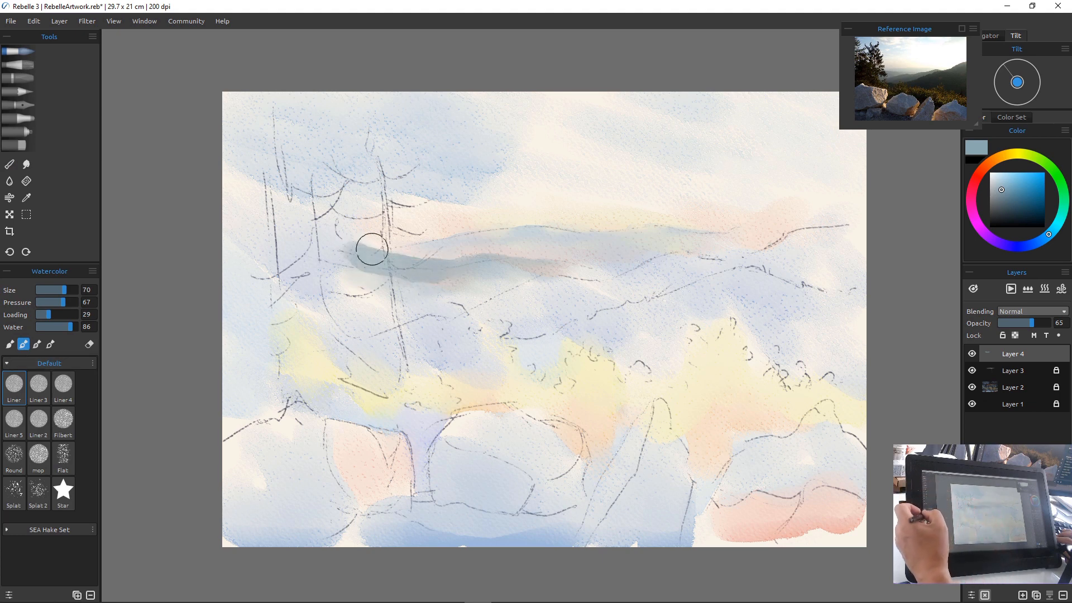
pyautogui.press('b')
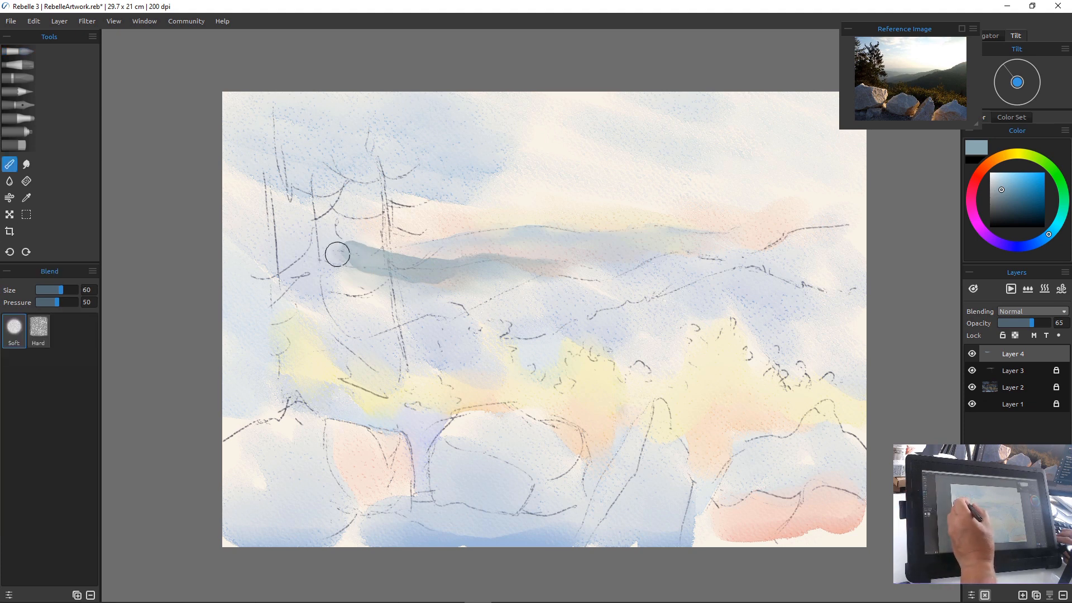
pyautogui.moveTo(337, 253)
pyautogui.mouseDown()
pyautogui.moveTo(364, 276)
pyautogui.moveTo(289, 281)
pyautogui.moveTo(399, 280)
pyautogui.moveTo(288, 307)
pyautogui.moveTo(401, 273)
pyautogui.moveTo(406, 279)
pyautogui.moveTo(366, 301)
pyautogui.moveTo(375, 284)
pyautogui.moveTo(449, 275)
pyautogui.moveTo(397, 295)
pyautogui.mouseUp()
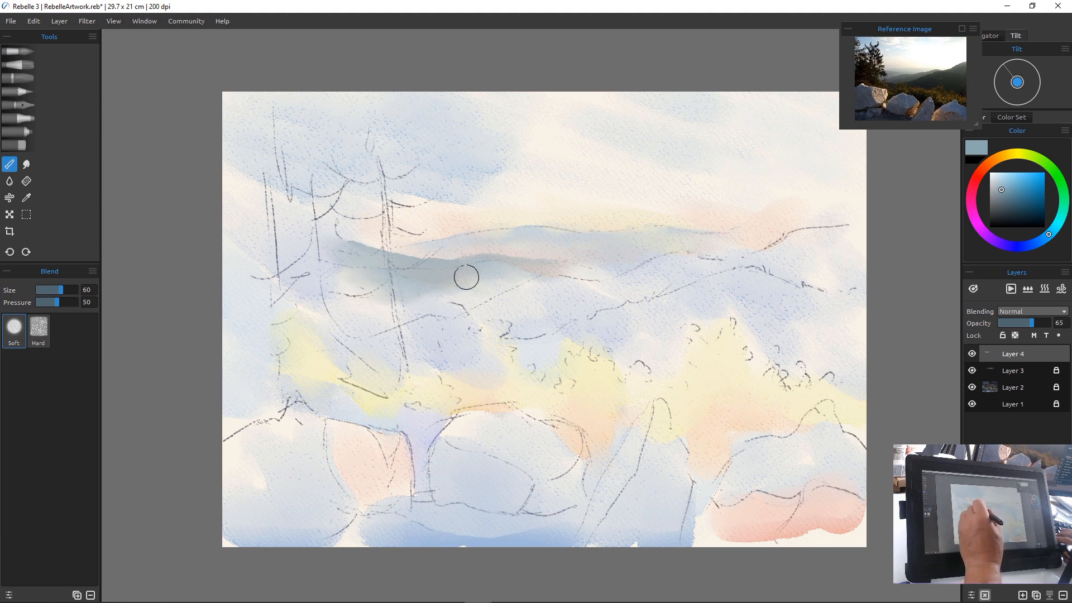
pyautogui.moveTo(466, 277)
pyautogui.mouseDown()
pyautogui.moveTo(412, 289)
pyautogui.moveTo(377, 327)
pyautogui.moveTo(340, 281)
pyautogui.mouseUp()
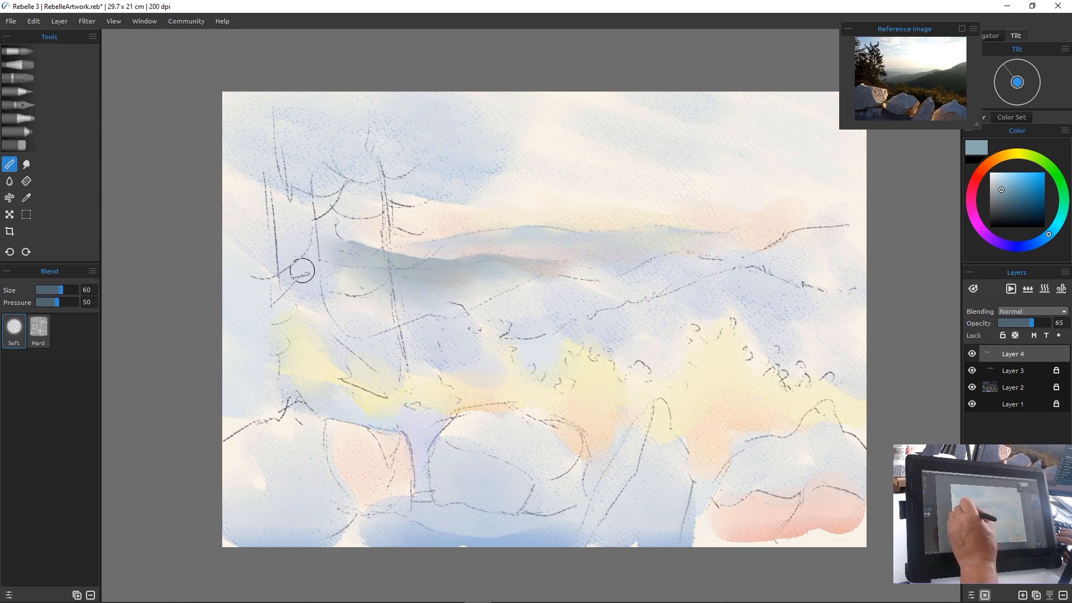
pyautogui.moveTo(305, 198)
pyautogui.mouseDown()
pyautogui.moveTo(342, 275)
pyautogui.moveTo(338, 226)
pyautogui.moveTo(369, 248)
pyautogui.moveTo(346, 242)
pyautogui.moveTo(352, 215)
pyautogui.moveTo(367, 241)
pyautogui.mouseUp()
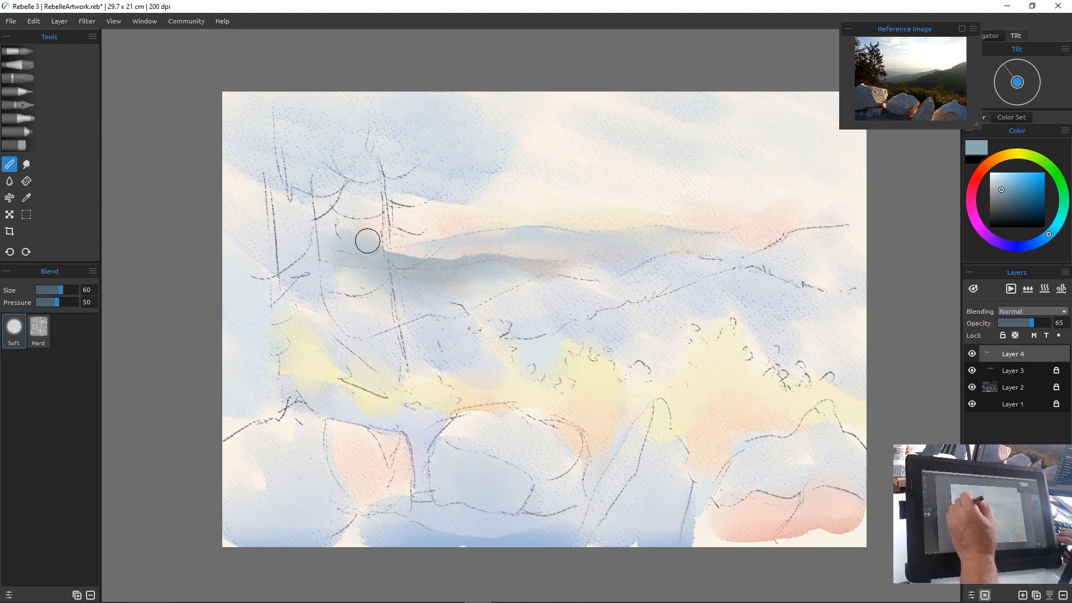
# Clean up the ridge's tree-side end and clear paint from the tree trunk with the Round Soft eraser at size 35, blending the edges
pyautogui.moveTo(342, 127); pyautogui.dragTo(326, 108)
pyautogui.press('e')
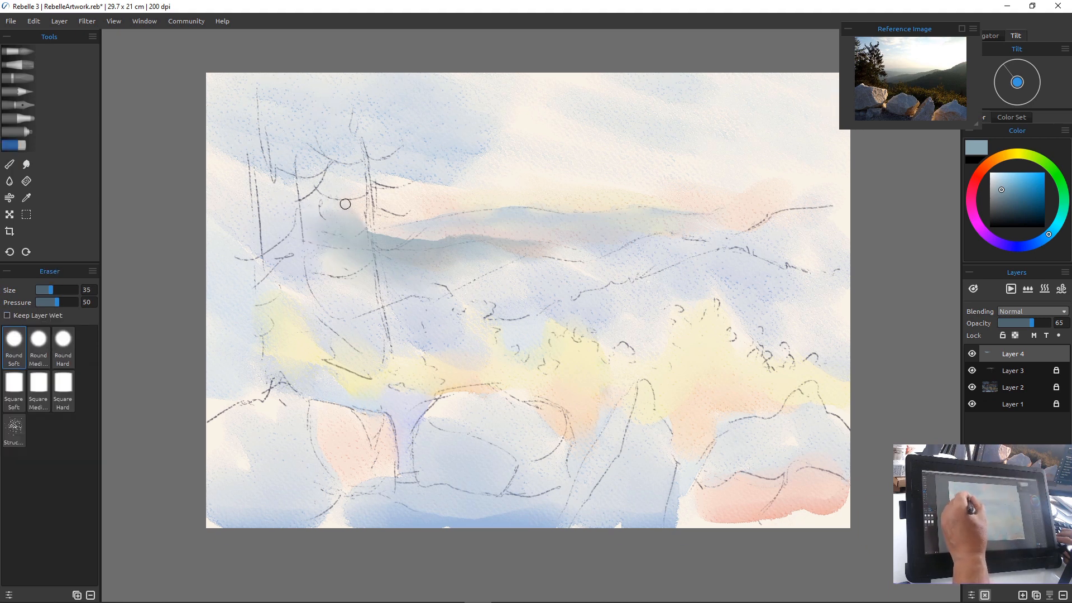
pyautogui.moveTo(345, 204)
pyautogui.mouseDown()
pyautogui.moveTo(315, 202)
pyautogui.moveTo(364, 224)
pyautogui.moveTo(315, 211)
pyautogui.moveTo(356, 233)
pyautogui.moveTo(319, 239)
pyautogui.mouseUp()
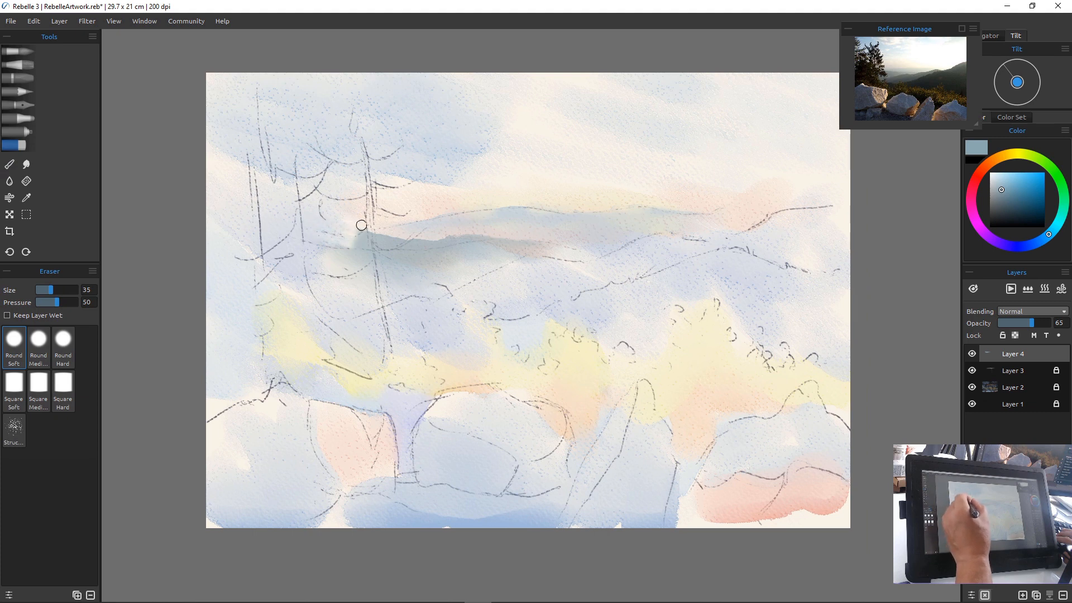
pyautogui.press('b')
pyautogui.press('e')
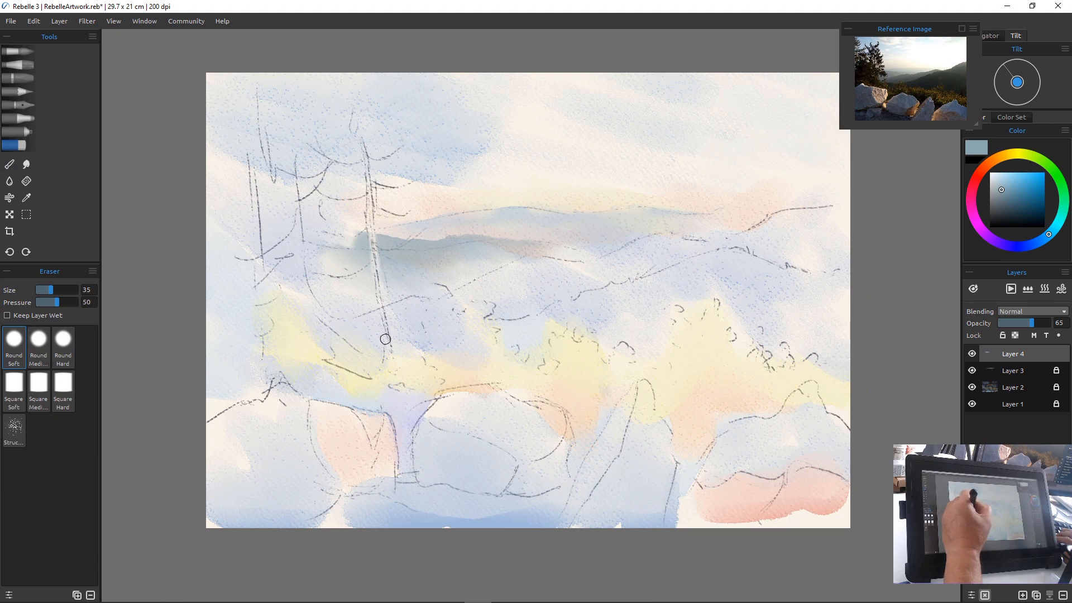
pyautogui.press('b')
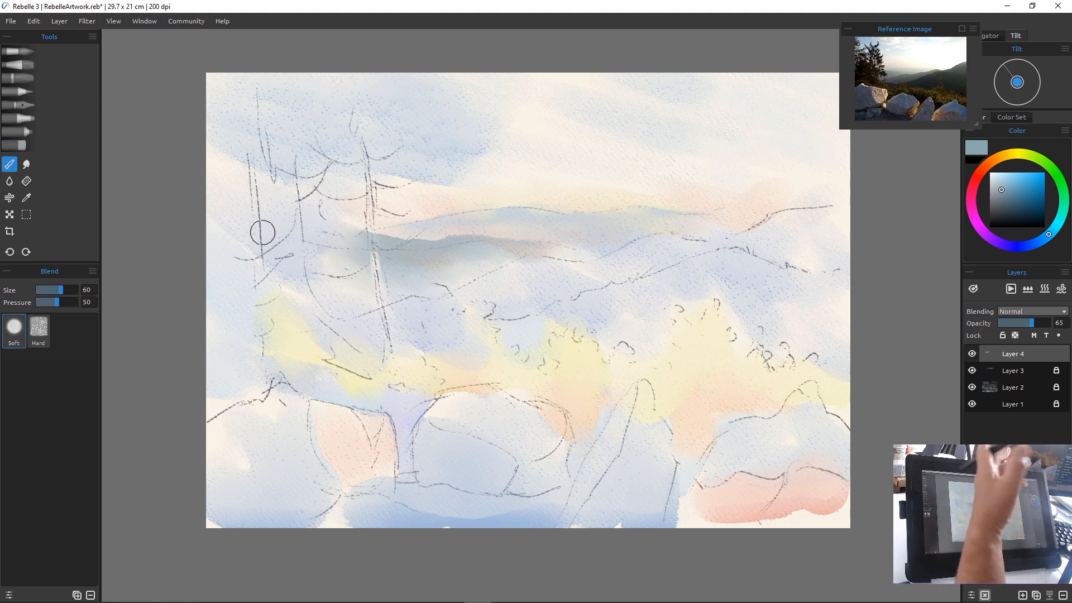
pyautogui.press('e')
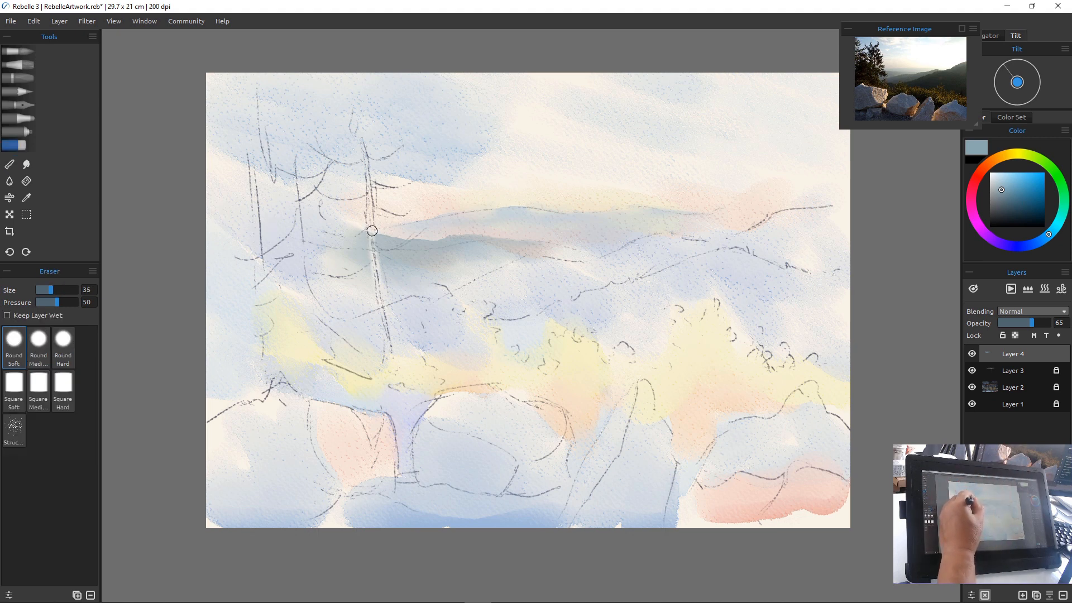
pyautogui.moveTo(377, 266); pyautogui.dragTo(374, 251)
pyautogui.press('b')
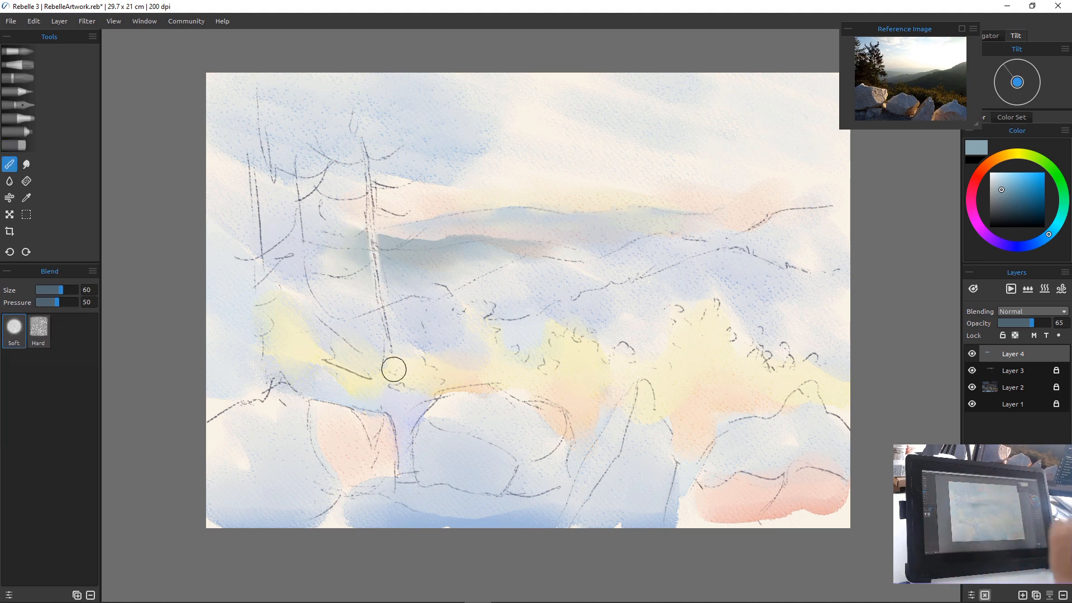
# Lock Layer 4, add a new layer above it and choose a muted teal for the watercolor brush
pyautogui.click(1003, 335)
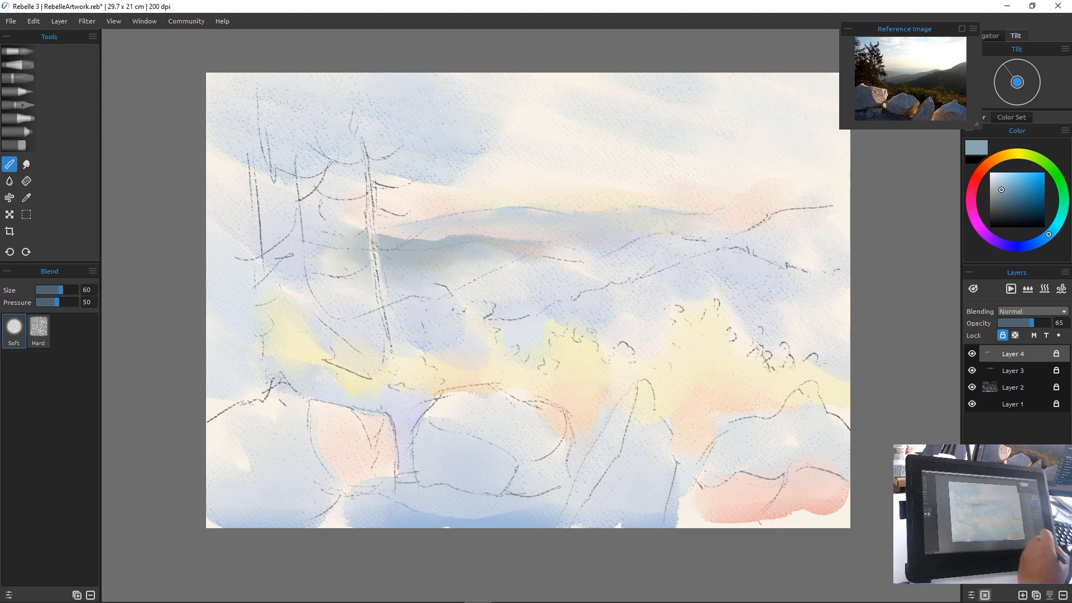
pyautogui.click(1023, 595)
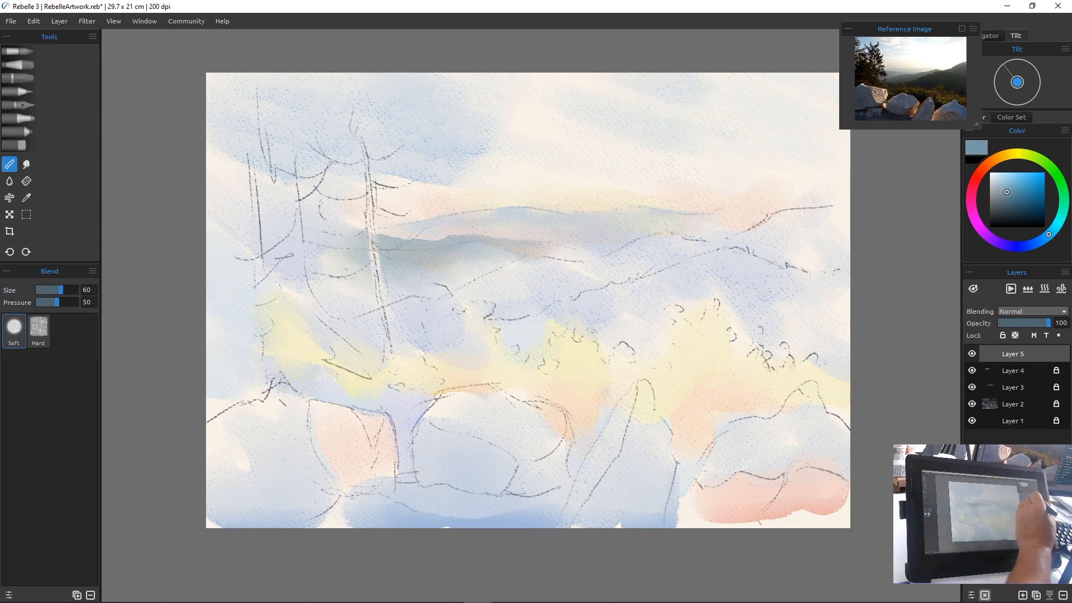
pyautogui.moveTo(1048, 234); pyautogui.dragTo(1055, 228)
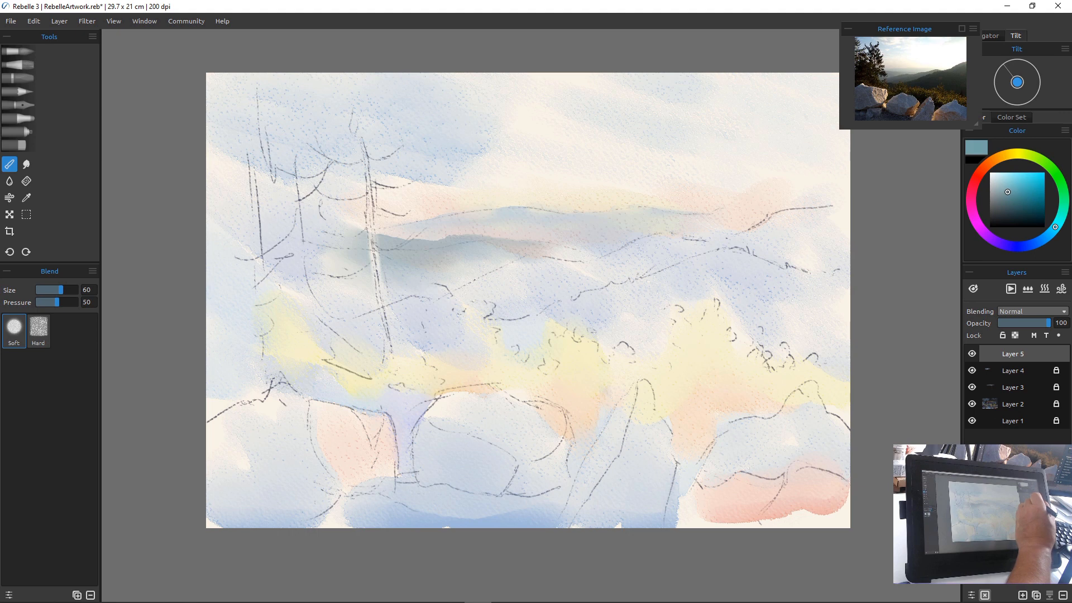
pyautogui.click(17, 51)
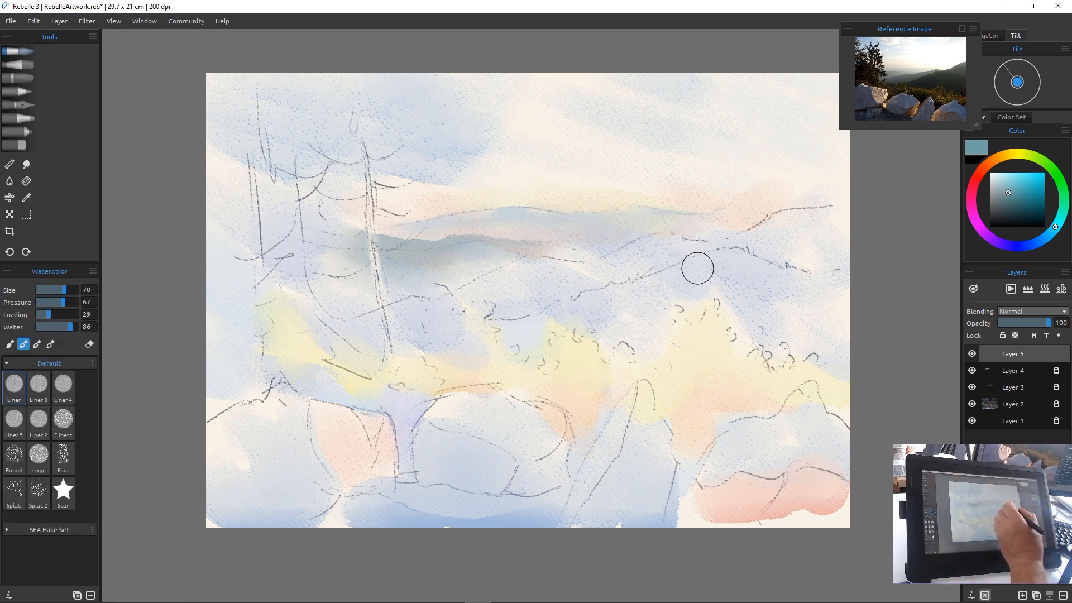
# Paint the third ridge in teal from the tree trunk up to the canvas edge and drop dusty rose touches into it
pyautogui.moveTo(661, 239)
pyautogui.mouseDown()
pyautogui.moveTo(729, 239)
pyautogui.moveTo(842, 205)
pyautogui.moveTo(789, 219)
pyautogui.moveTo(810, 234)
pyautogui.moveTo(822, 219)
pyautogui.moveTo(570, 271)
pyautogui.moveTo(535, 264)
pyautogui.moveTo(607, 263)
pyautogui.moveTo(517, 250)
pyautogui.moveTo(556, 264)
pyautogui.moveTo(533, 267)
pyautogui.moveTo(560, 266)
pyautogui.moveTo(485, 288)
pyautogui.moveTo(514, 264)
pyautogui.moveTo(460, 296)
pyautogui.moveTo(458, 285)
pyautogui.moveTo(487, 290)
pyautogui.moveTo(349, 314)
pyautogui.moveTo(483, 288)
pyautogui.moveTo(447, 294)
pyautogui.moveTo(458, 287)
pyautogui.moveTo(384, 310)
pyautogui.moveTo(494, 295)
pyautogui.mouseUp()
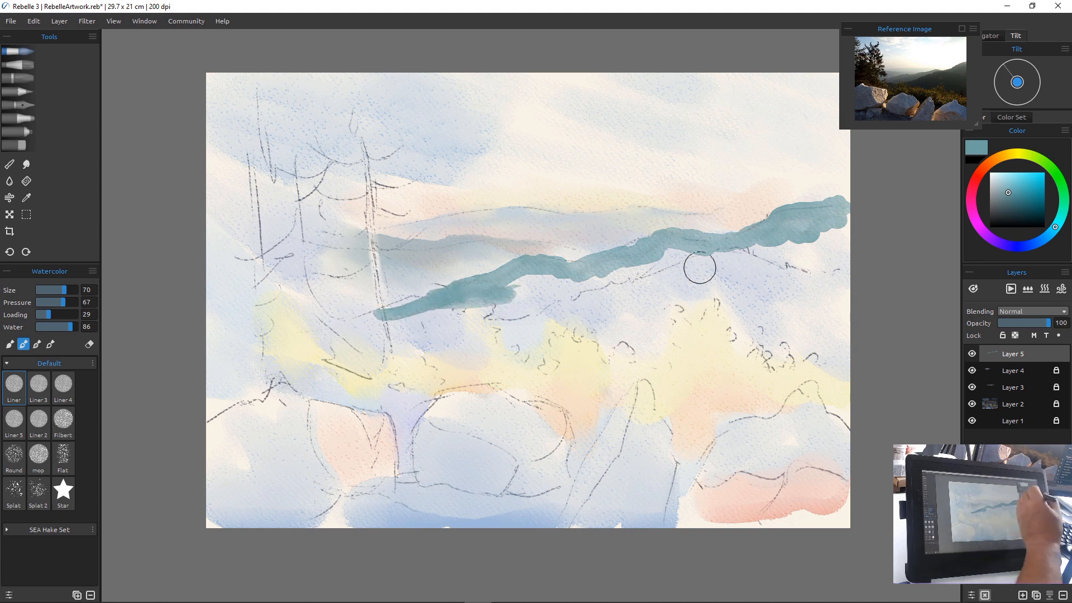
pyautogui.click(973, 185)
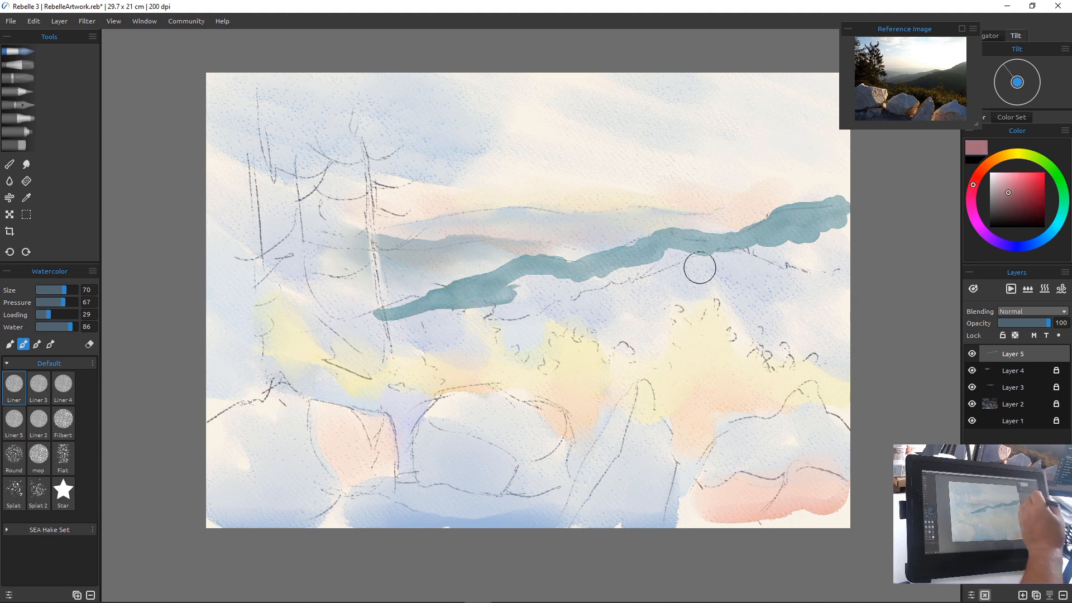
pyautogui.moveTo(683, 244)
pyautogui.mouseDown()
pyautogui.moveTo(664, 247)
pyautogui.moveTo(692, 245)
pyautogui.mouseUp()
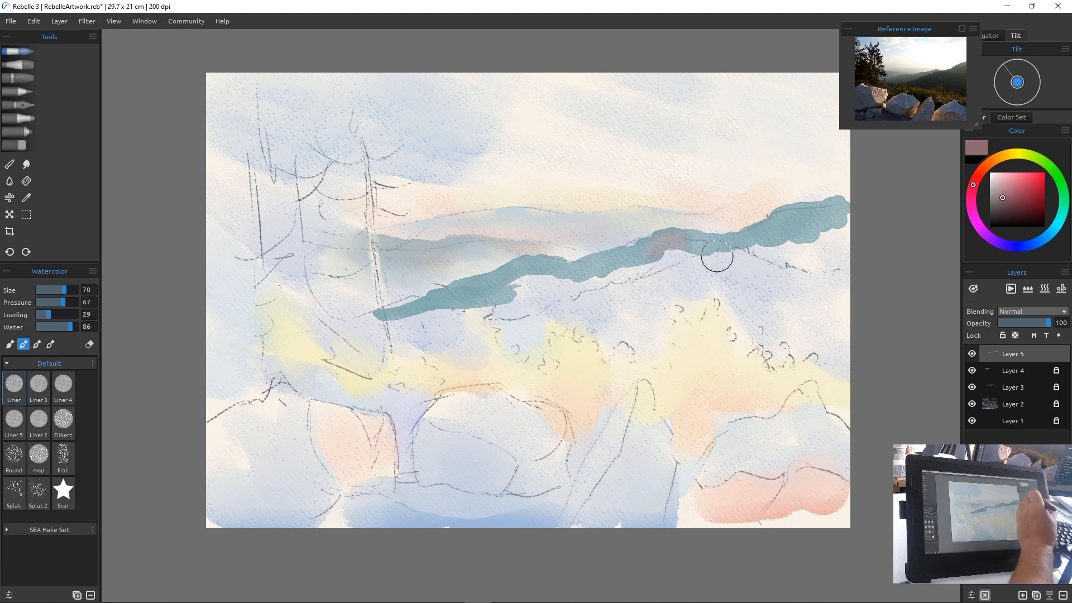
pyautogui.moveTo(776, 215); pyautogui.dragTo(770, 218)
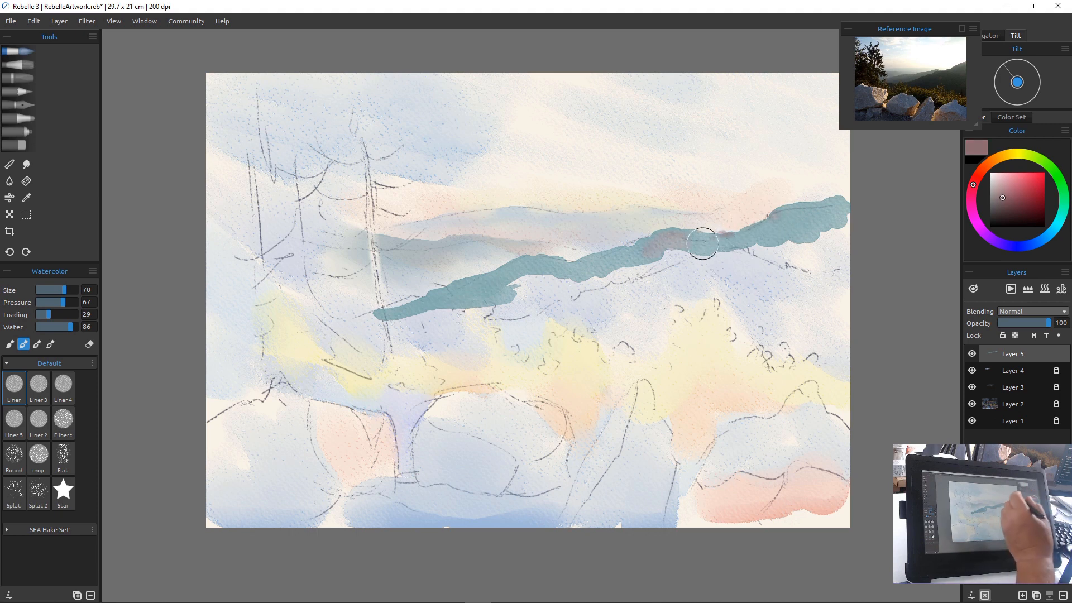
pyautogui.moveTo(521, 264); pyautogui.dragTo(447, 290)
pyautogui.moveTo(545, 272); pyautogui.dragTo(518, 278)
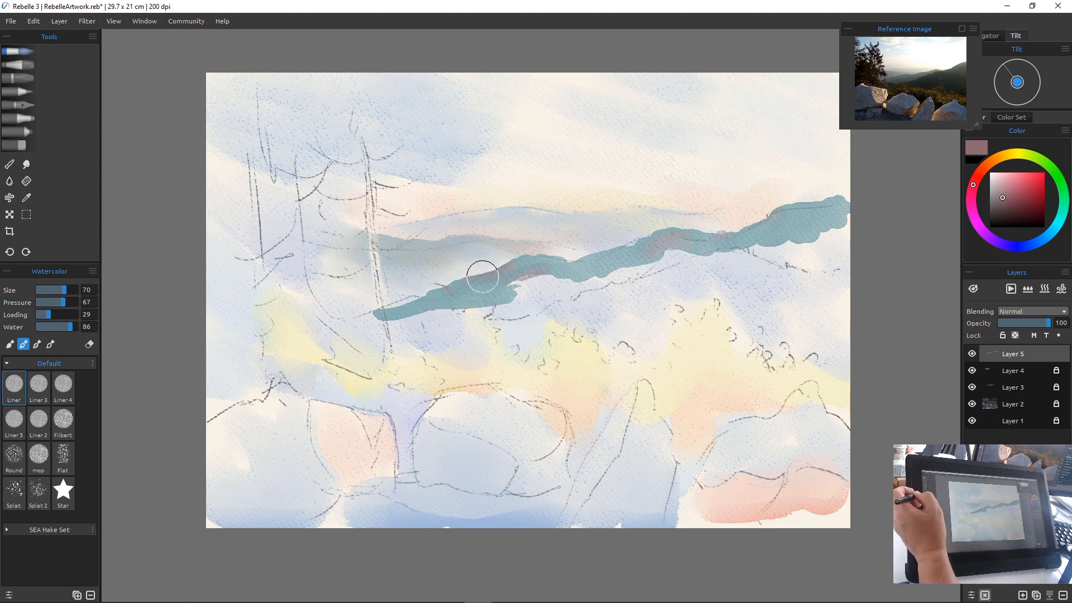
# Fade the teal ridge's underside into the valley with the Soft blend brush and erase its paint over the tree trunk
pyautogui.press('n')
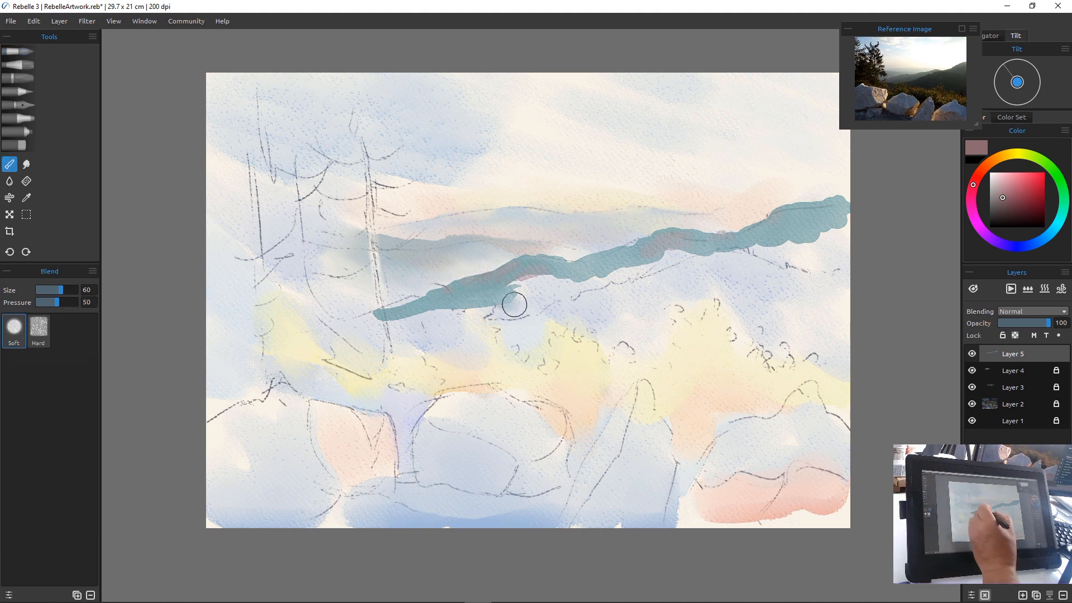
pyautogui.moveTo(514, 304)
pyautogui.mouseDown()
pyautogui.moveTo(488, 310)
pyautogui.moveTo(498, 320)
pyautogui.moveTo(450, 305)
pyautogui.moveTo(453, 315)
pyautogui.moveTo(410, 330)
pyautogui.mouseUp()
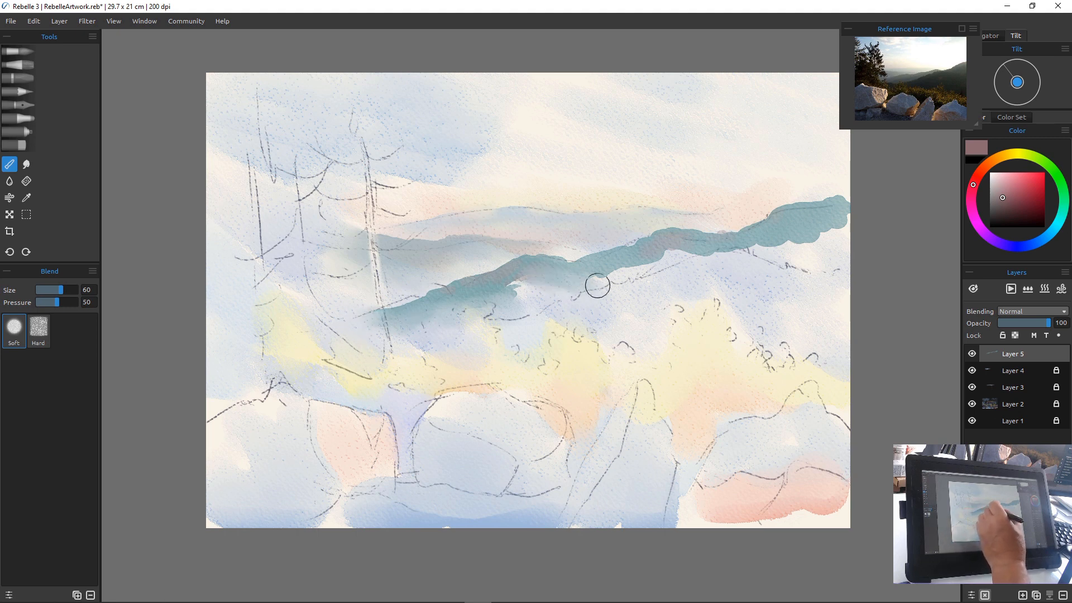
pyautogui.moveTo(625, 279)
pyautogui.mouseDown()
pyautogui.moveTo(672, 264)
pyautogui.moveTo(674, 251)
pyautogui.moveTo(723, 252)
pyautogui.mouseUp()
pyautogui.moveTo(569, 288)
pyautogui.mouseDown()
pyautogui.moveTo(547, 297)
pyautogui.moveTo(548, 307)
pyautogui.moveTo(520, 288)
pyautogui.moveTo(533, 285)
pyautogui.moveTo(546, 305)
pyautogui.moveTo(480, 304)
pyautogui.mouseUp()
pyautogui.moveTo(735, 243)
pyautogui.mouseDown()
pyautogui.moveTo(787, 269)
pyautogui.moveTo(809, 228)
pyautogui.moveTo(857, 249)
pyautogui.moveTo(841, 217)
pyautogui.moveTo(858, 217)
pyautogui.moveTo(850, 200)
pyautogui.moveTo(840, 254)
pyautogui.moveTo(869, 290)
pyautogui.moveTo(816, 249)
pyautogui.moveTo(855, 246)
pyautogui.mouseUp()
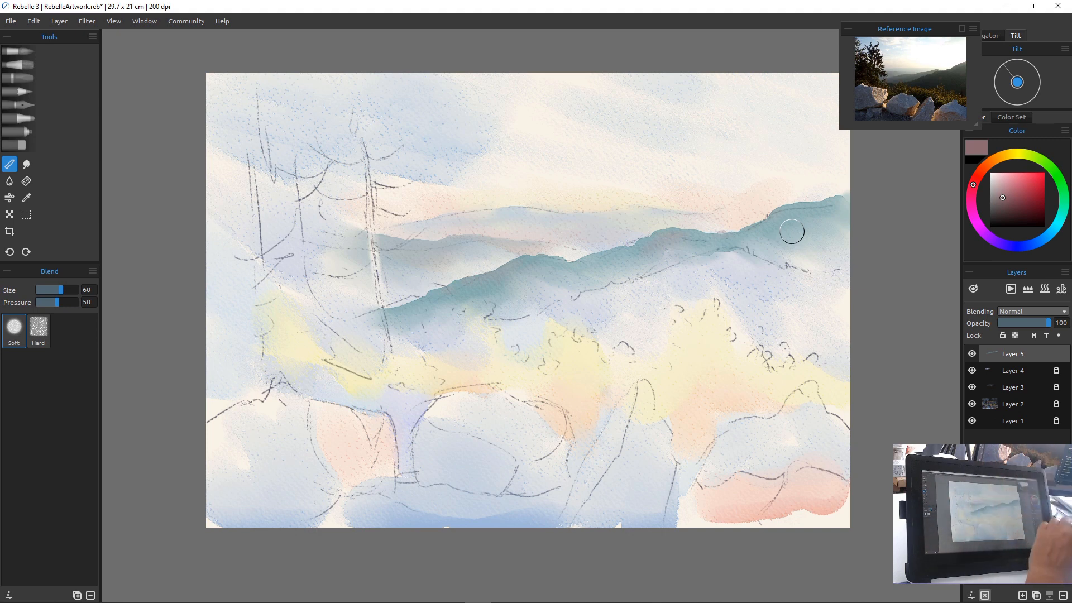
pyautogui.press('e')
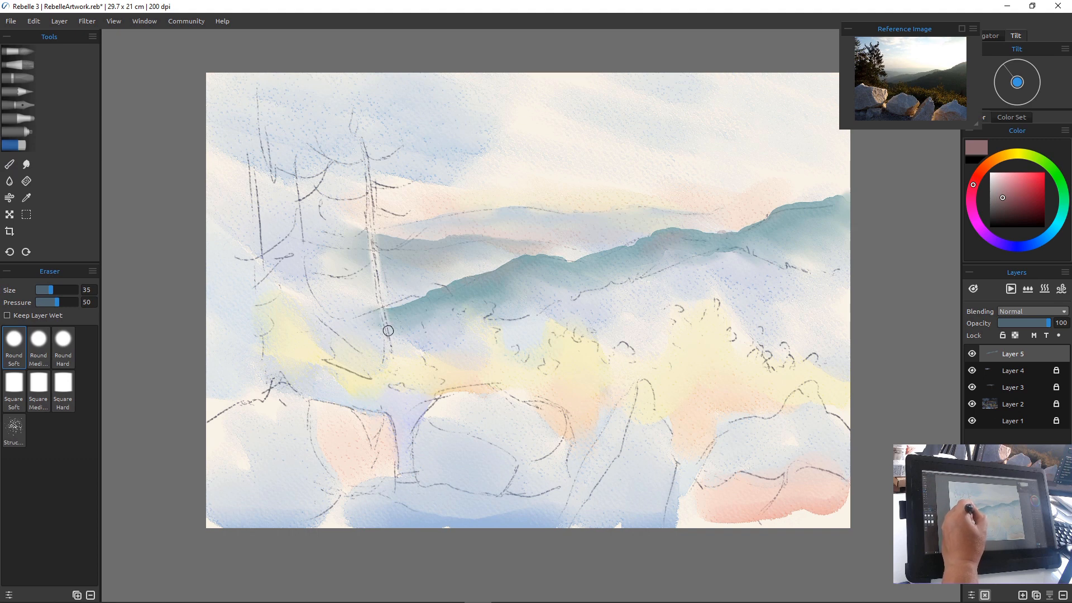
pyautogui.press('b')
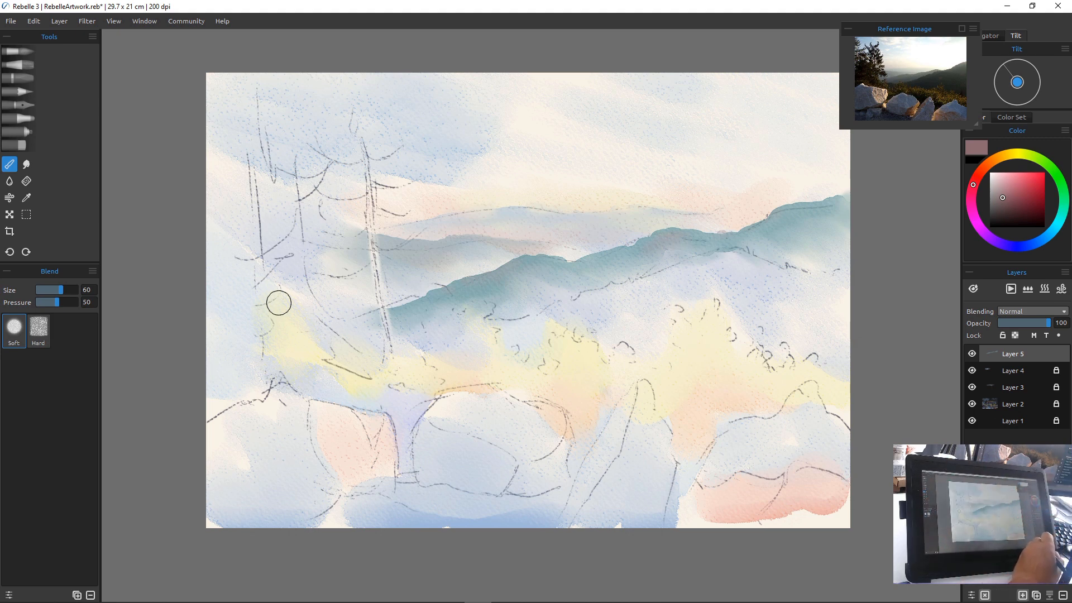
# Add a new layer above Layer 5 and choose a very dark blue-green paint color
pyautogui.click(1023, 595)
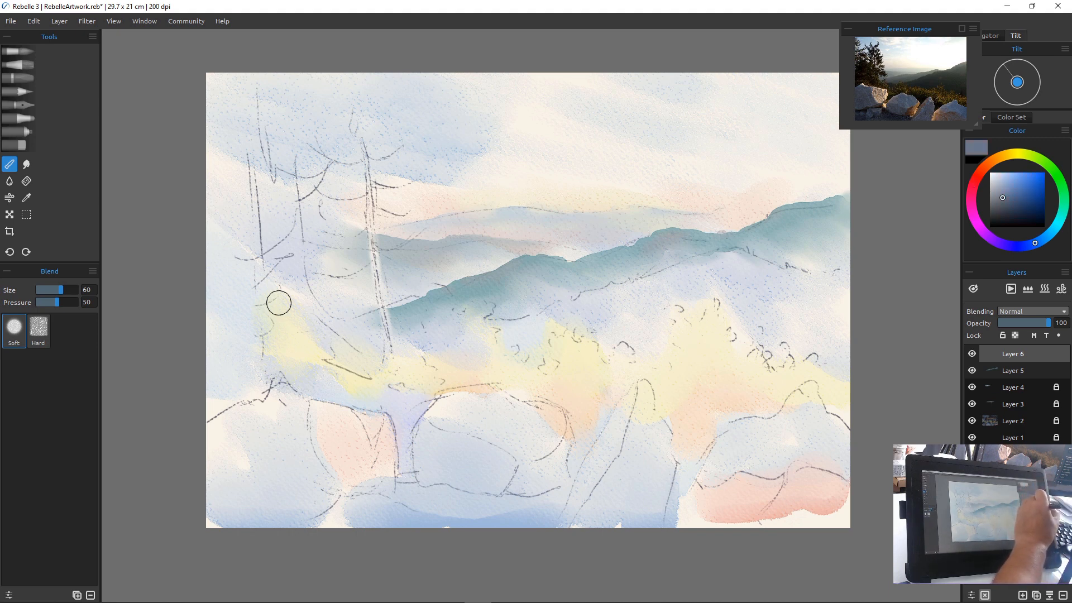
pyautogui.moveTo(1036, 243); pyautogui.dragTo(1052, 231)
pyautogui.moveTo(1002, 198)
pyautogui.mouseDown()
pyautogui.moveTo(1055, 226)
pyautogui.moveTo(1014, 213)
pyautogui.mouseUp()
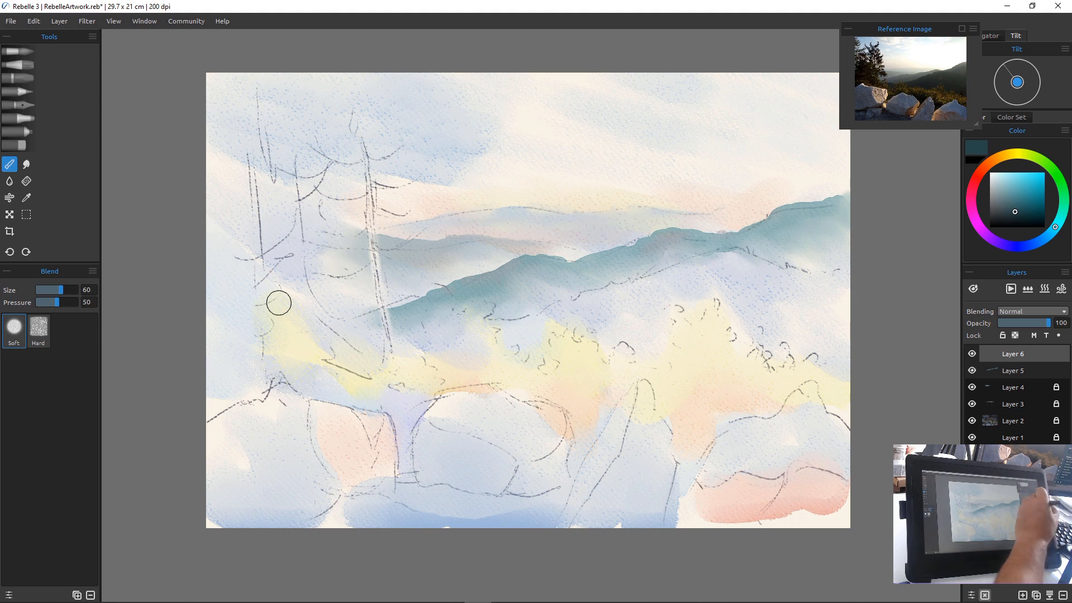
pyautogui.moveTo(1050, 166); pyautogui.dragTo(1034, 157)
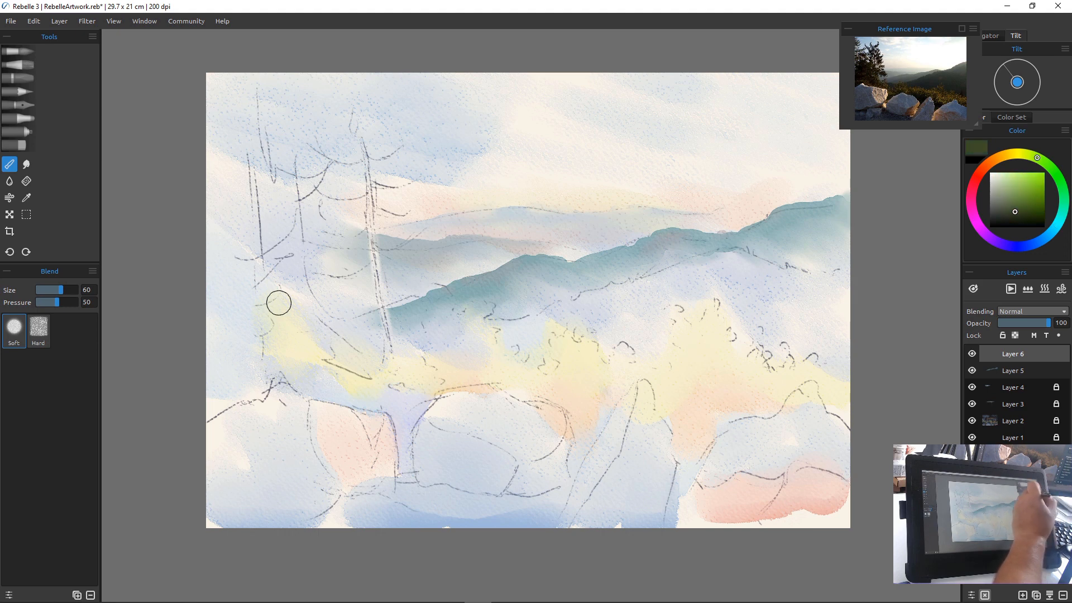
pyautogui.moveTo(1037, 158); pyautogui.dragTo(1063, 208)
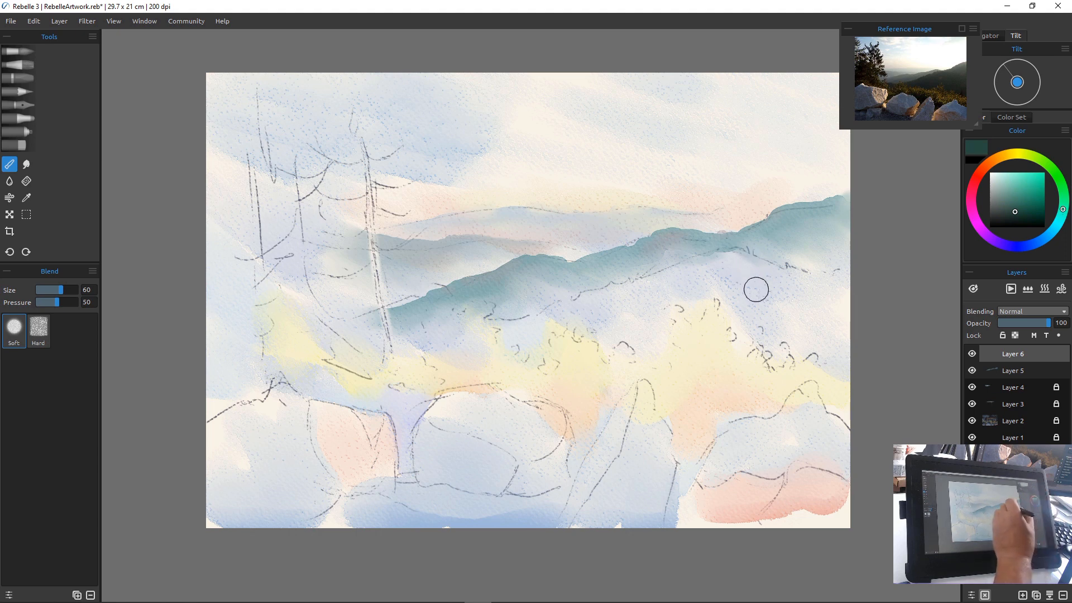
# Switch to the watercolor brush with the Liner preset and reduce its size to 30
pyautogui.press('b')
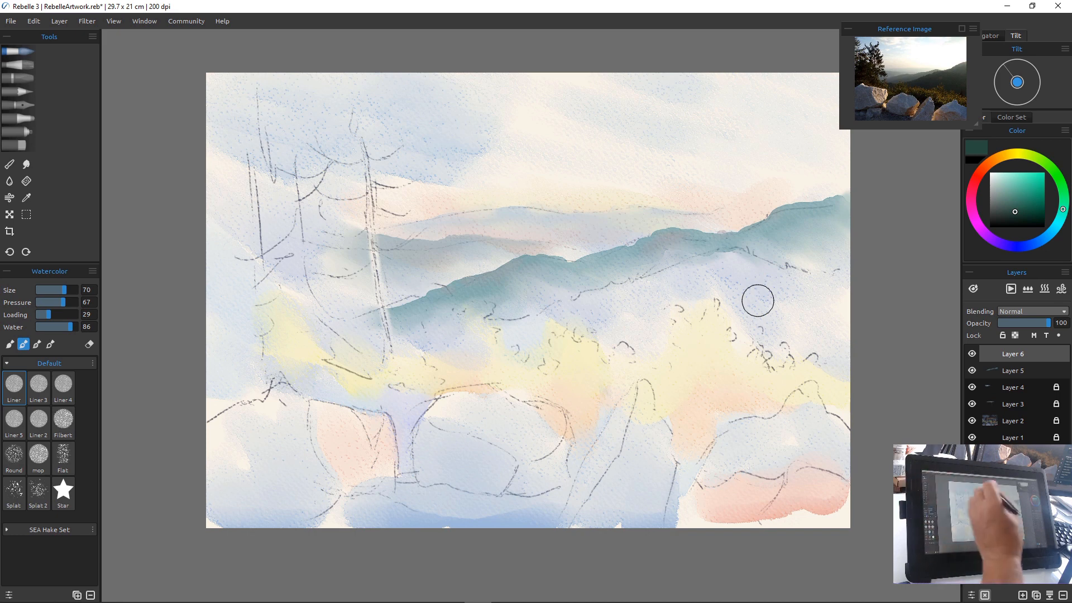
pyautogui.press('[')
pyautogui.press('[')
pyautogui.press('[')
pyautogui.press('[')
pyautogui.press('[')
pyautogui.press('[')
pyautogui.press('[')
pyautogui.press('[')
pyautogui.press('[')
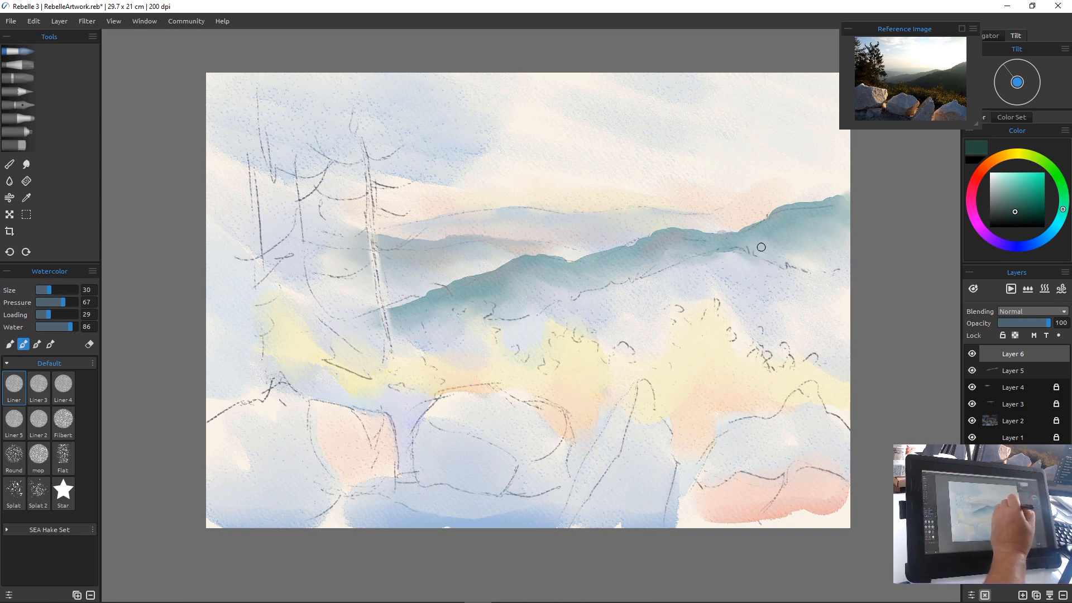
# Lock Layer 5 and make Layer 6 the active layer for painting
pyautogui.click(1013, 371)
pyautogui.click(1003, 335)
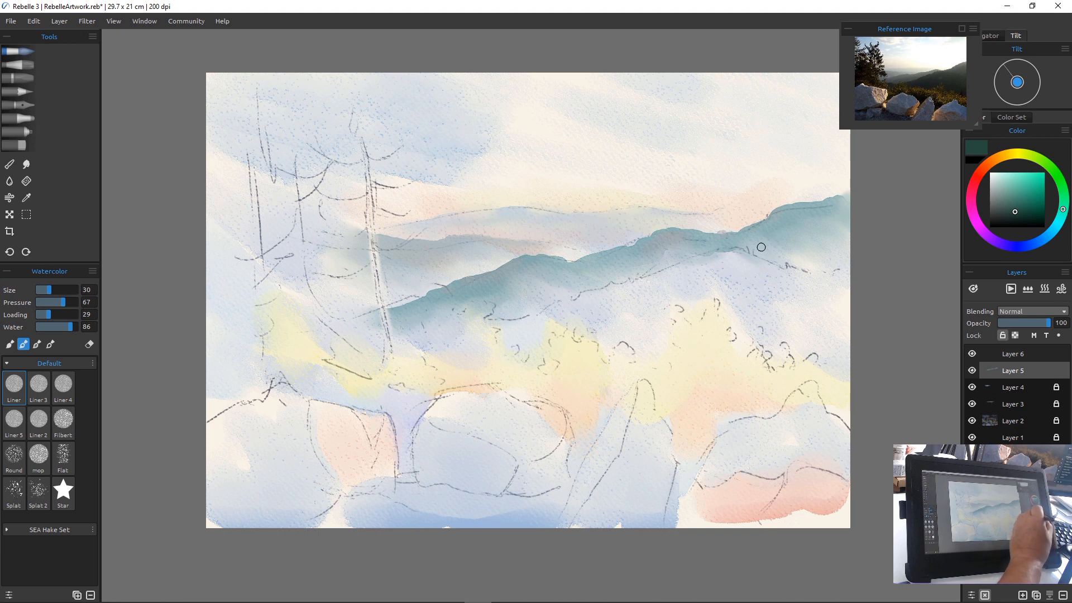
pyautogui.click(1012, 354)
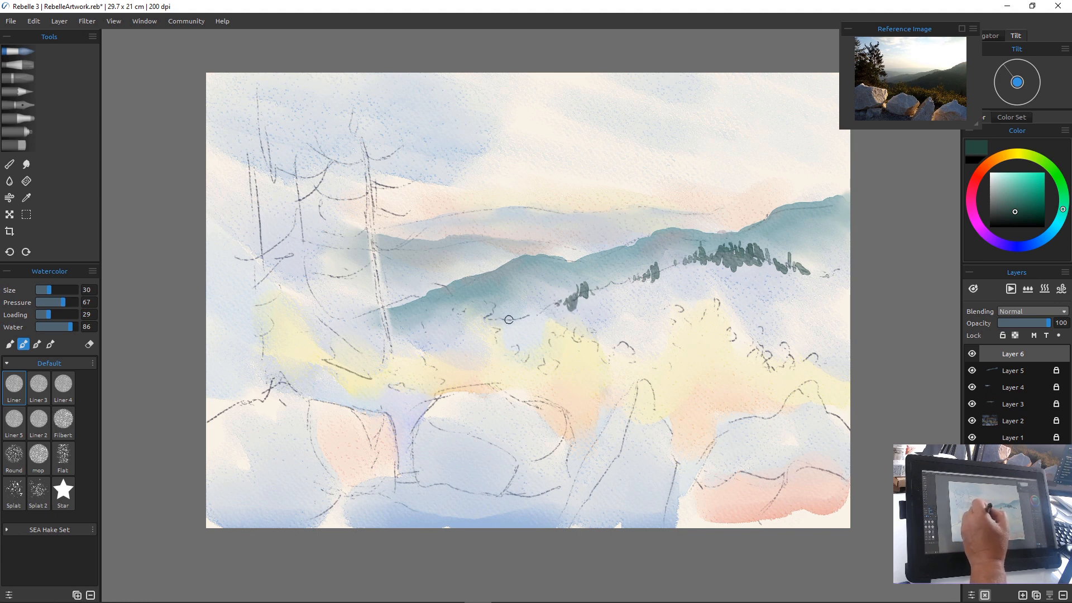
# Dab in the end of the treeline and fill the wooded hill beneath it with dark blue-green at brush size 70
pyautogui.moveTo(531, 319); pyautogui.dragTo(532, 319)
pyautogui.press(']')
pyautogui.press(']')
pyautogui.press(']')
pyautogui.press(']')
pyautogui.press(']')
pyautogui.press(']')
pyautogui.press('[')
pyautogui.press('[')
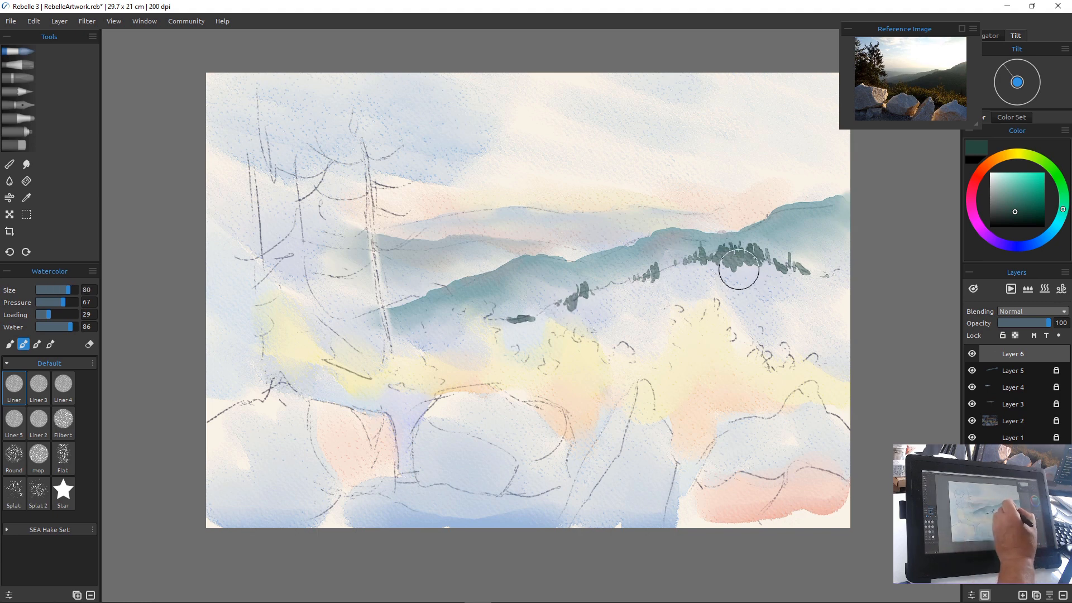
pyautogui.moveTo(735, 270)
pyautogui.mouseDown()
pyautogui.moveTo(776, 282)
pyautogui.moveTo(765, 270)
pyautogui.moveTo(846, 277)
pyautogui.moveTo(807, 295)
pyautogui.moveTo(719, 275)
pyautogui.moveTo(722, 266)
pyautogui.moveTo(750, 273)
pyautogui.moveTo(751, 260)
pyautogui.moveTo(779, 286)
pyautogui.mouseUp()
pyautogui.moveTo(704, 265)
pyautogui.mouseDown()
pyautogui.moveTo(663, 290)
pyautogui.moveTo(652, 273)
pyautogui.moveTo(679, 280)
pyautogui.moveTo(635, 301)
pyautogui.moveTo(636, 289)
pyautogui.moveTo(691, 302)
pyautogui.moveTo(697, 281)
pyautogui.moveTo(746, 294)
pyautogui.moveTo(751, 274)
pyautogui.moveTo(790, 321)
pyautogui.moveTo(766, 293)
pyautogui.moveTo(789, 315)
pyautogui.moveTo(804, 291)
pyautogui.moveTo(832, 283)
pyautogui.moveTo(805, 314)
pyautogui.moveTo(736, 305)
pyautogui.moveTo(753, 298)
pyautogui.moveTo(734, 281)
pyautogui.moveTo(724, 305)
pyautogui.moveTo(697, 293)
pyautogui.moveTo(794, 286)
pyautogui.moveTo(860, 299)
pyautogui.moveTo(821, 329)
pyautogui.mouseUp()
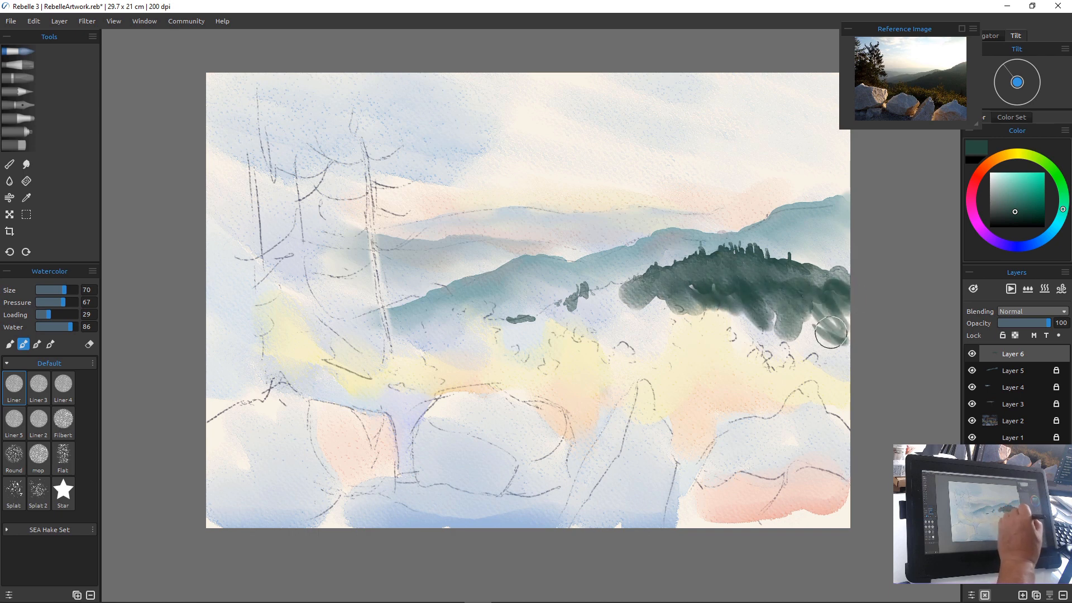
pyautogui.moveTo(608, 295)
pyautogui.mouseDown()
pyautogui.moveTo(587, 304)
pyautogui.moveTo(637, 298)
pyautogui.moveTo(662, 308)
pyautogui.moveTo(656, 297)
pyautogui.moveTo(599, 320)
pyautogui.moveTo(570, 310)
pyautogui.moveTo(587, 292)
pyautogui.mouseUp()
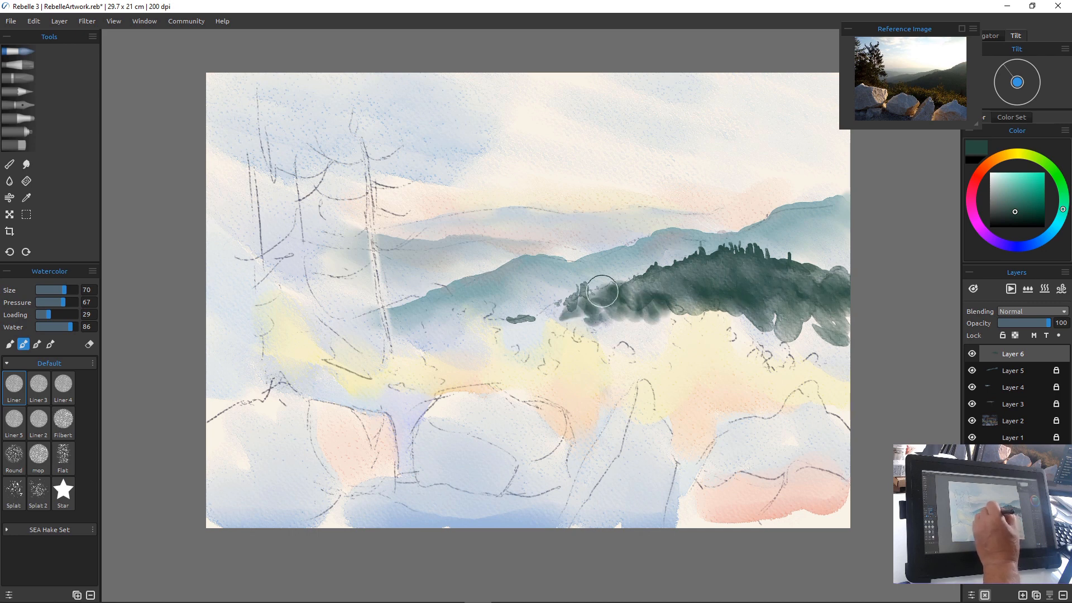
# Choose a dark olive green and paint it across the hill's lower slope, extending the slope toward the tall trees
pyautogui.click(1030, 155)
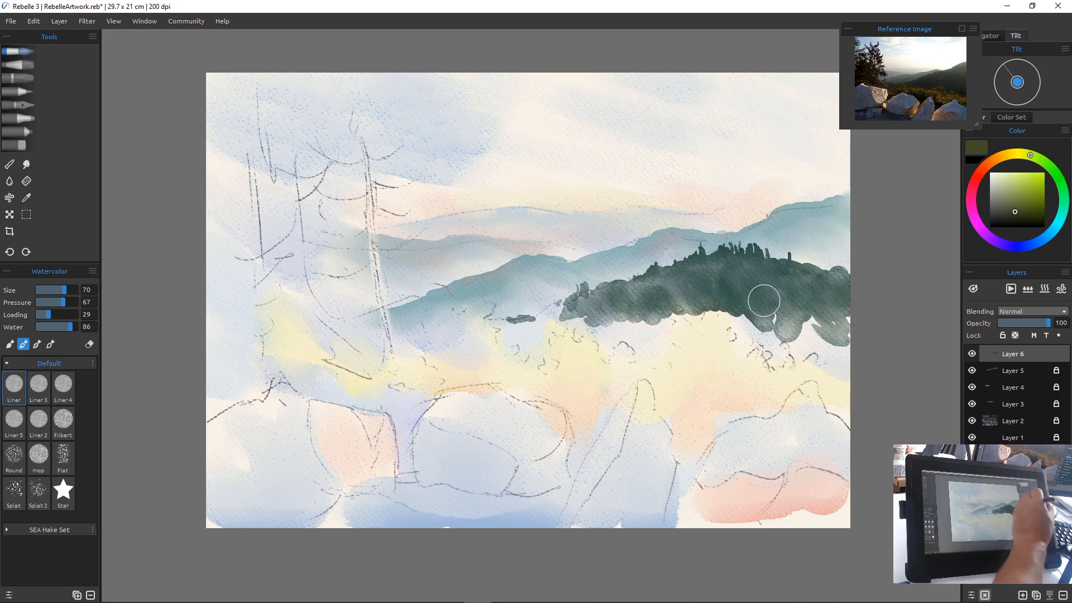
pyautogui.click(1006, 186)
pyautogui.click(1030, 203)
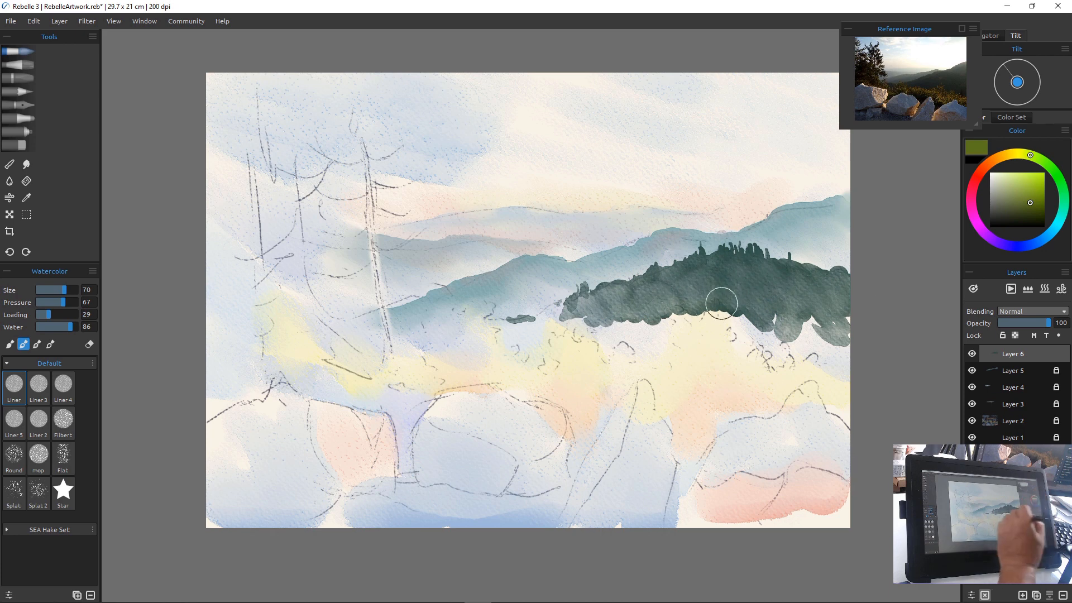
pyautogui.moveTo(728, 293)
pyautogui.mouseDown()
pyautogui.moveTo(758, 321)
pyautogui.moveTo(763, 303)
pyautogui.moveTo(816, 314)
pyautogui.moveTo(756, 329)
pyautogui.moveTo(745, 323)
pyautogui.moveTo(779, 311)
pyautogui.moveTo(851, 319)
pyautogui.moveTo(781, 327)
pyautogui.moveTo(824, 295)
pyautogui.moveTo(821, 323)
pyautogui.mouseUp()
pyautogui.click(1017, 212)
pyautogui.moveTo(772, 297)
pyautogui.mouseDown()
pyautogui.moveTo(771, 320)
pyautogui.moveTo(822, 340)
pyautogui.moveTo(826, 324)
pyautogui.moveTo(840, 362)
pyautogui.moveTo(847, 312)
pyautogui.moveTo(852, 337)
pyautogui.moveTo(825, 355)
pyautogui.moveTo(824, 338)
pyautogui.moveTo(833, 337)
pyautogui.moveTo(845, 290)
pyautogui.moveTo(843, 344)
pyautogui.moveTo(872, 355)
pyautogui.mouseUp()
pyautogui.moveTo(672, 338)
pyautogui.mouseDown()
pyautogui.moveTo(702, 306)
pyautogui.moveTo(669, 320)
pyautogui.moveTo(575, 313)
pyautogui.moveTo(551, 319)
pyautogui.moveTo(554, 333)
pyautogui.moveTo(492, 334)
pyautogui.moveTo(576, 323)
pyautogui.moveTo(645, 337)
pyautogui.moveTo(662, 304)
pyautogui.moveTo(671, 337)
pyautogui.moveTo(674, 315)
pyautogui.moveTo(660, 351)
pyautogui.moveTo(649, 319)
pyautogui.moveTo(630, 328)
pyautogui.moveTo(580, 312)
pyautogui.mouseUp()
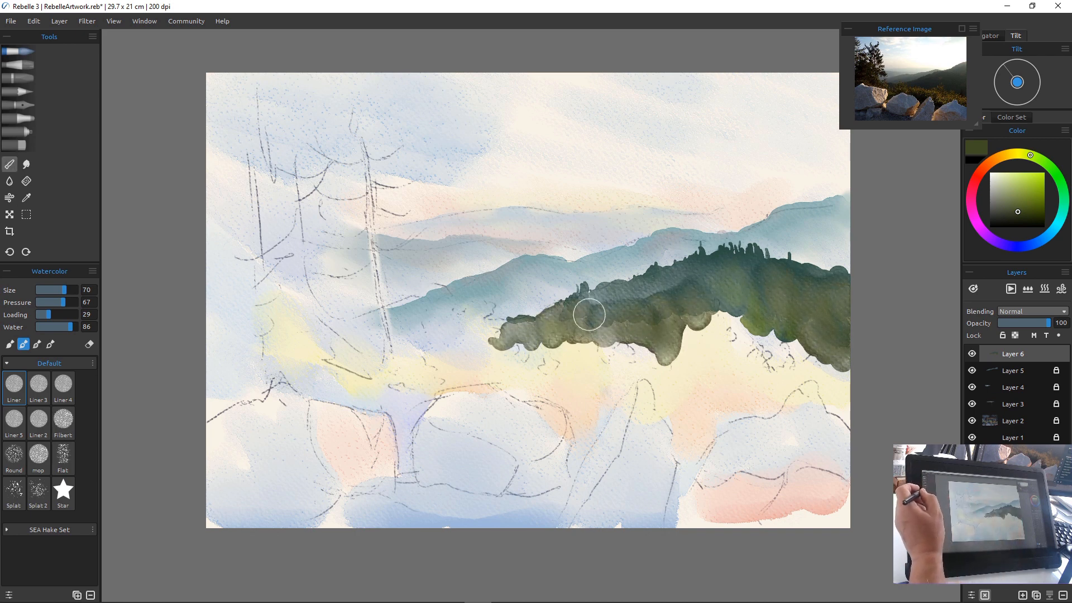
# Soften the hill's lower edge into the pale valley using the Soft blend brush at size 100
pyautogui.press('b')
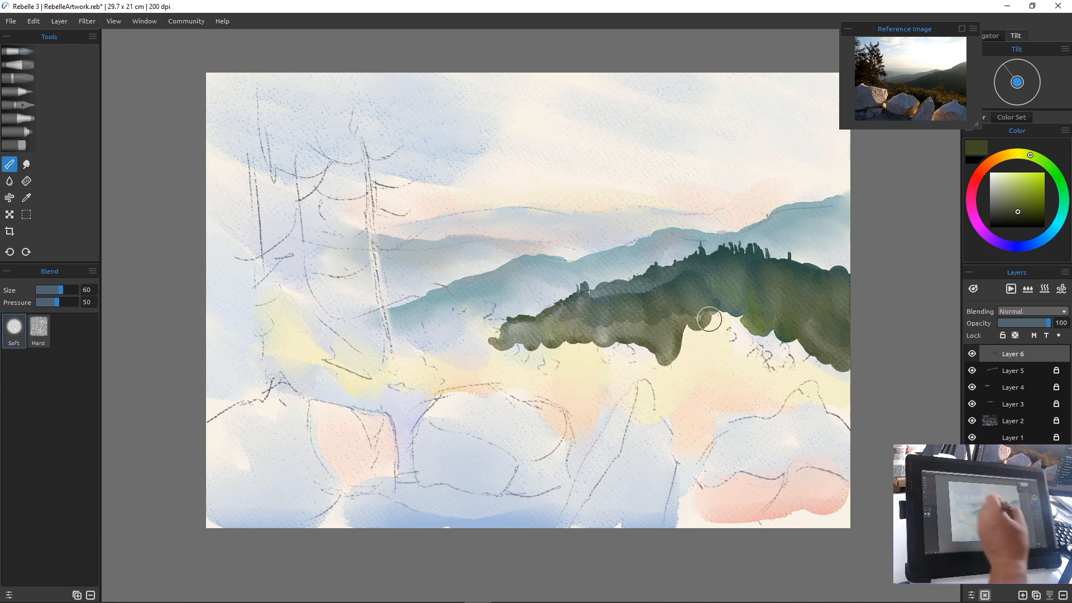
pyautogui.moveTo(746, 317)
pyautogui.mouseDown()
pyautogui.moveTo(778, 337)
pyautogui.moveTo(761, 329)
pyautogui.moveTo(737, 286)
pyautogui.moveTo(776, 324)
pyautogui.moveTo(767, 320)
pyautogui.moveTo(767, 354)
pyautogui.moveTo(808, 358)
pyautogui.moveTo(804, 339)
pyautogui.moveTo(780, 350)
pyautogui.moveTo(756, 342)
pyautogui.mouseUp()
pyautogui.press(']')
pyautogui.press(']')
pyautogui.press(']')
pyautogui.press(']')
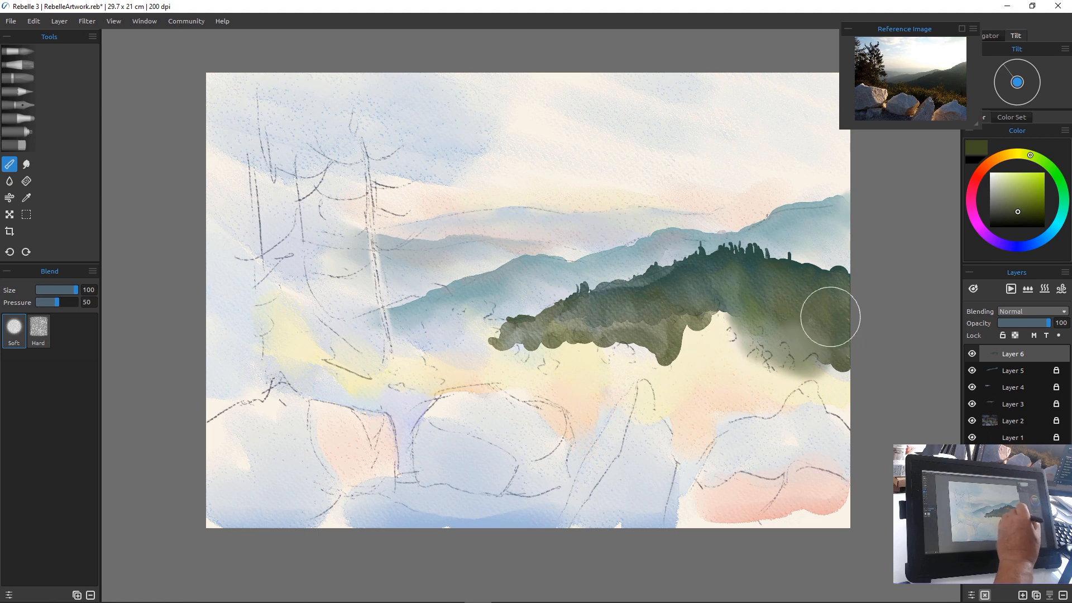
pyautogui.moveTo(829, 357)
pyautogui.mouseDown()
pyautogui.moveTo(846, 375)
pyautogui.moveTo(842, 358)
pyautogui.moveTo(824, 362)
pyautogui.moveTo(845, 367)
pyautogui.moveTo(826, 315)
pyautogui.moveTo(848, 351)
pyautogui.mouseUp()
pyautogui.moveTo(701, 318)
pyautogui.mouseDown()
pyautogui.moveTo(736, 333)
pyautogui.moveTo(745, 323)
pyautogui.moveTo(675, 311)
pyautogui.moveTo(680, 319)
pyautogui.moveTo(649, 286)
pyautogui.moveTo(625, 352)
pyautogui.moveTo(649, 343)
pyautogui.moveTo(667, 370)
pyautogui.moveTo(671, 351)
pyautogui.moveTo(681, 355)
pyautogui.moveTo(590, 350)
pyautogui.moveTo(616, 334)
pyautogui.moveTo(603, 309)
pyautogui.moveTo(640, 327)
pyautogui.moveTo(643, 314)
pyautogui.moveTo(668, 316)
pyautogui.mouseUp()
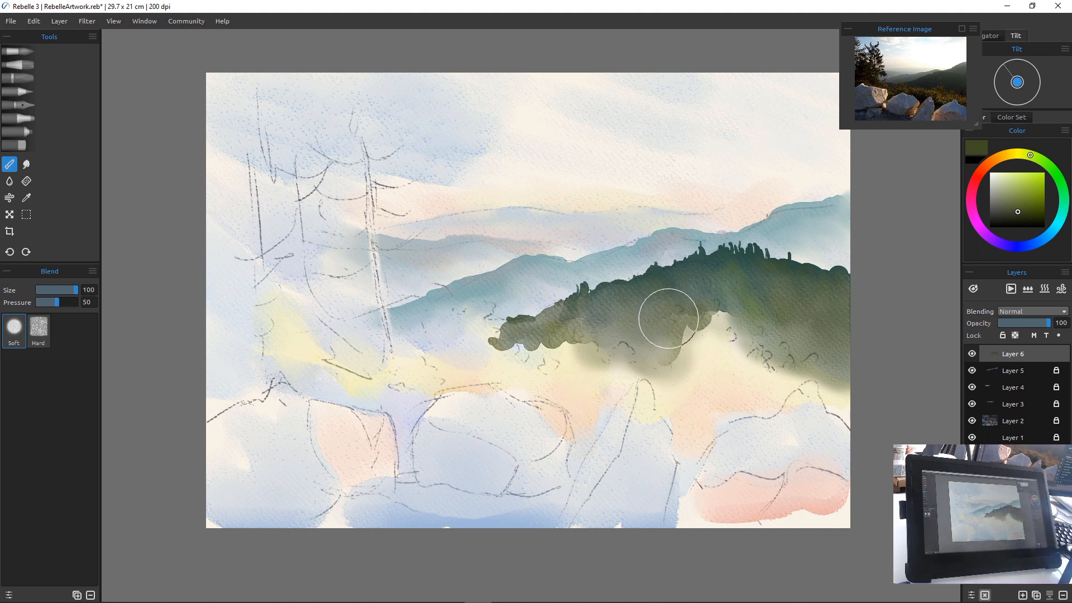
pyautogui.moveTo(490, 330)
pyautogui.mouseDown()
pyautogui.moveTo(515, 337)
pyautogui.moveTo(524, 353)
pyautogui.moveTo(537, 326)
pyautogui.moveTo(551, 359)
pyautogui.mouseUp()
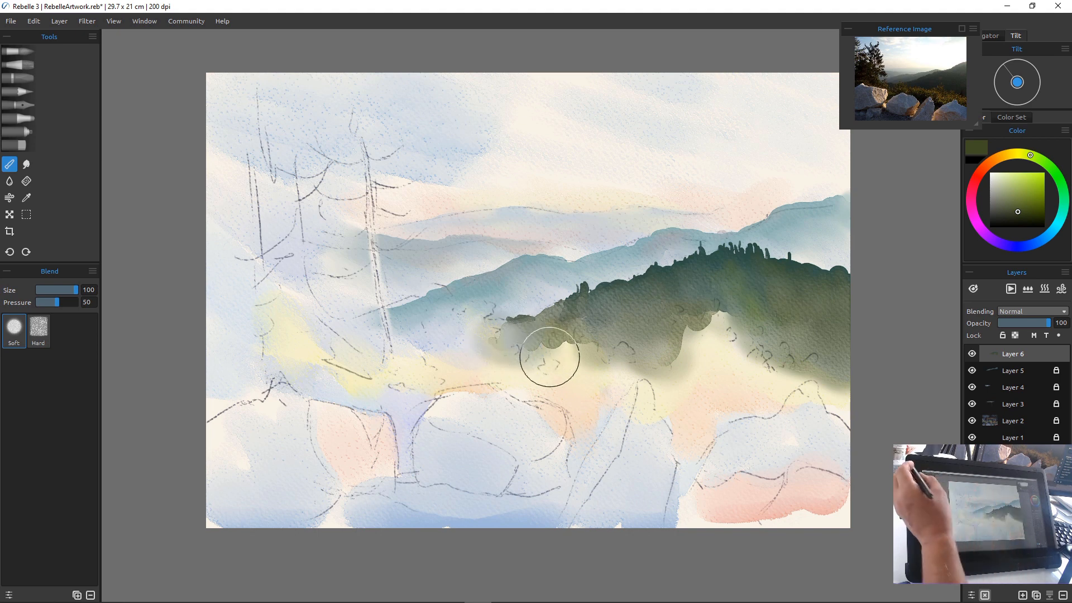
# Paint dark blue watercolor shadows along the hill's lower edge and a separate patch beside the tall trunk at brush size 80
pyautogui.press('w')
pyautogui.moveTo(759, 325)
pyautogui.mouseDown()
pyautogui.moveTo(799, 336)
pyautogui.moveTo(805, 325)
pyautogui.moveTo(792, 351)
pyautogui.moveTo(818, 341)
pyautogui.moveTo(814, 363)
pyautogui.moveTo(818, 344)
pyautogui.moveTo(824, 367)
pyautogui.moveTo(830, 335)
pyautogui.moveTo(842, 349)
pyautogui.moveTo(850, 337)
pyautogui.moveTo(842, 360)
pyautogui.moveTo(831, 308)
pyautogui.moveTo(797, 324)
pyautogui.mouseUp()
pyautogui.click(1042, 239)
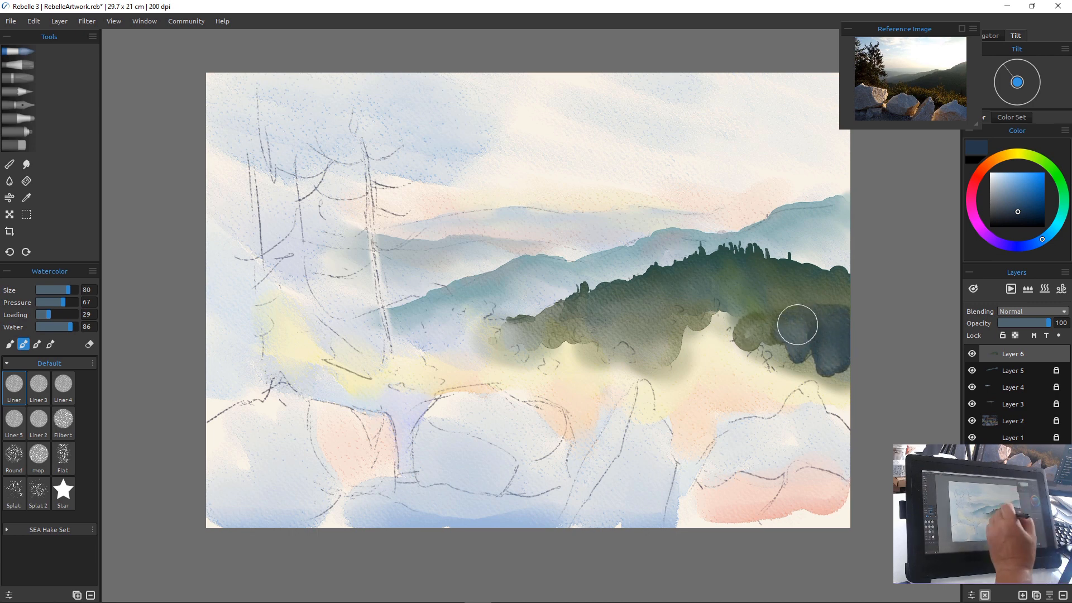
pyautogui.press(']')
pyautogui.moveTo(659, 313)
pyautogui.mouseDown()
pyautogui.moveTo(671, 347)
pyautogui.moveTo(665, 332)
pyautogui.moveTo(661, 346)
pyautogui.moveTo(641, 337)
pyautogui.moveTo(646, 353)
pyautogui.moveTo(684, 329)
pyautogui.moveTo(688, 349)
pyautogui.moveTo(691, 326)
pyautogui.moveTo(704, 342)
pyautogui.moveTo(698, 322)
pyautogui.moveTo(728, 310)
pyautogui.moveTo(744, 351)
pyautogui.moveTo(773, 365)
pyautogui.moveTo(767, 337)
pyautogui.moveTo(783, 367)
pyautogui.moveTo(815, 371)
pyautogui.mouseUp()
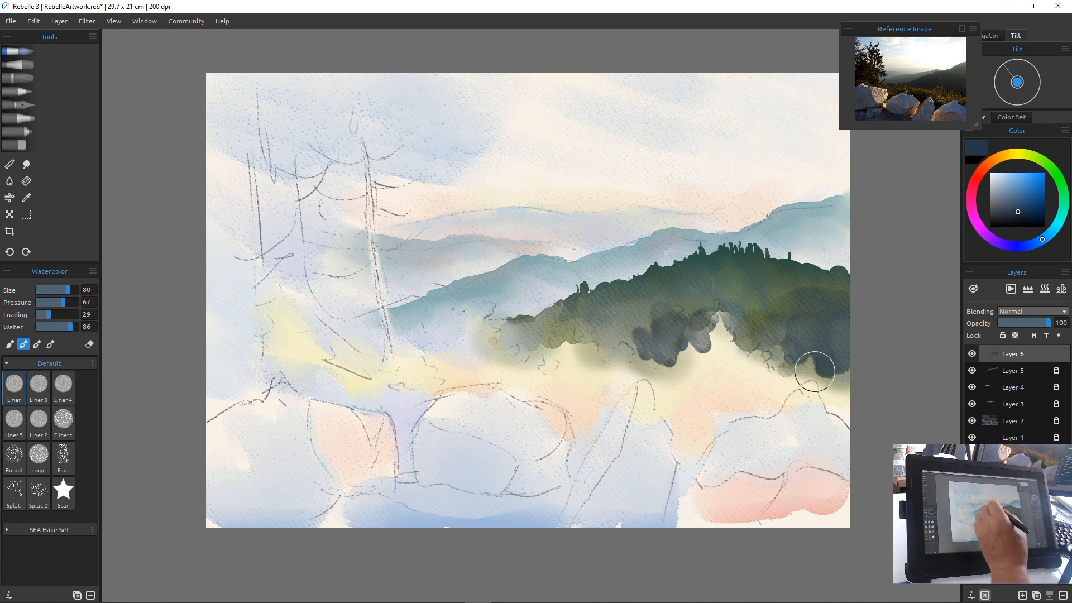
pyautogui.moveTo(536, 304)
pyautogui.mouseDown()
pyautogui.moveTo(543, 317)
pyautogui.moveTo(505, 330)
pyautogui.moveTo(491, 359)
pyautogui.moveTo(447, 340)
pyautogui.moveTo(393, 342)
pyautogui.moveTo(426, 370)
pyautogui.moveTo(407, 340)
pyautogui.moveTo(479, 340)
pyautogui.moveTo(411, 349)
pyautogui.moveTo(387, 335)
pyautogui.mouseUp()
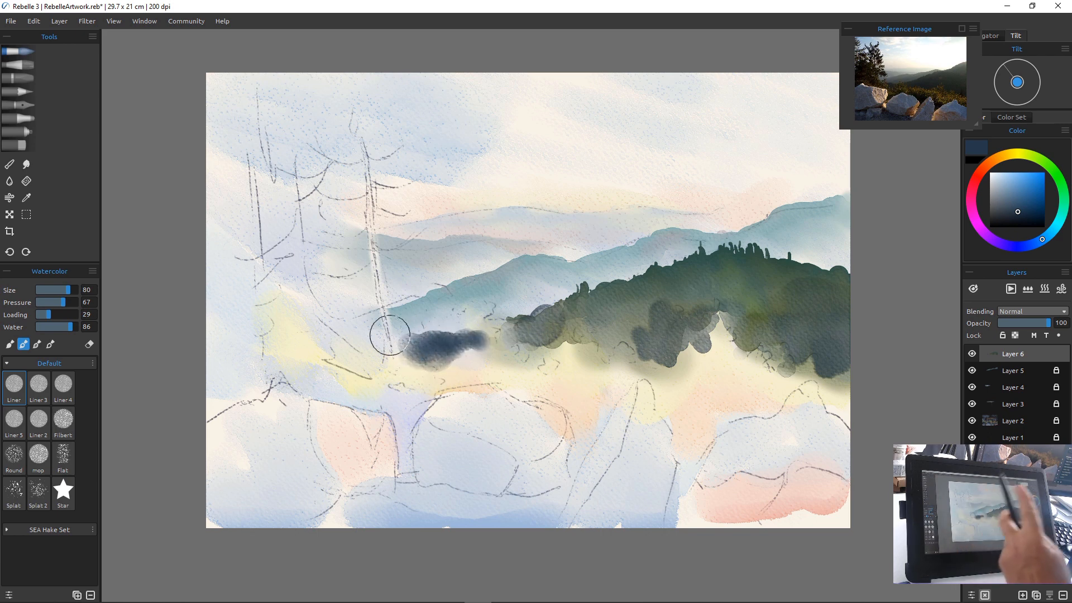
# Try the Dry tool's Circle preset at size 35 on the wet paint along the hill's lower edge
pyautogui.press('e')
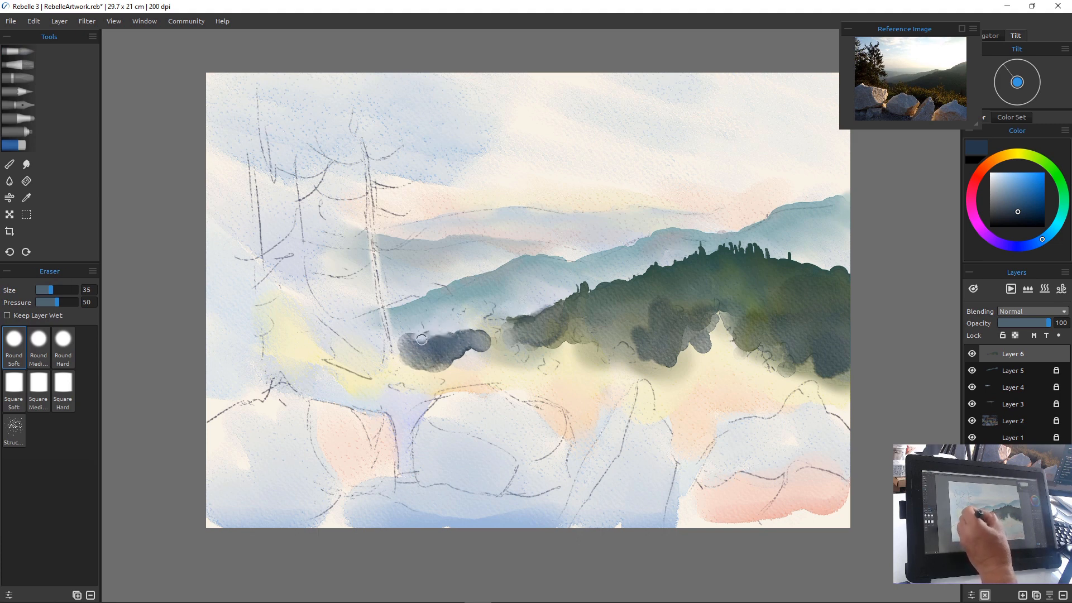
pyautogui.press('e')
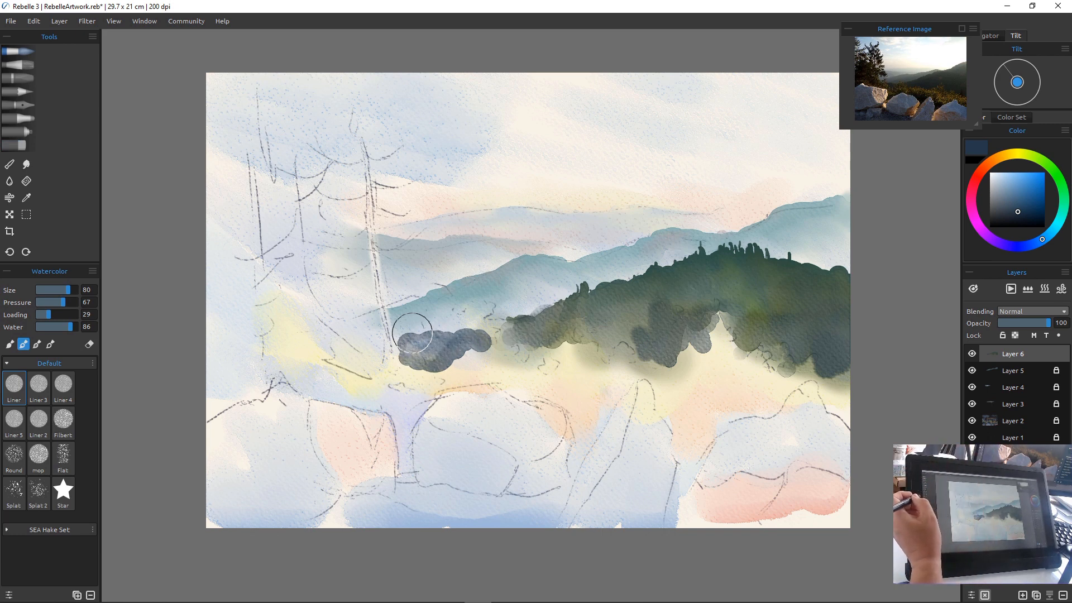
pyautogui.press('e')
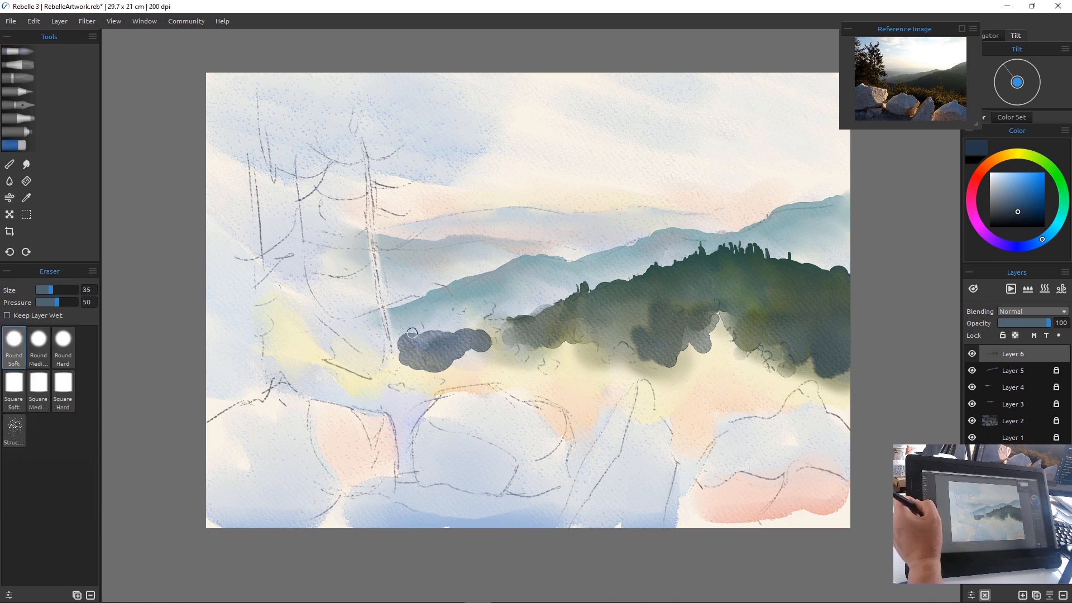
pyautogui.click(26, 181)
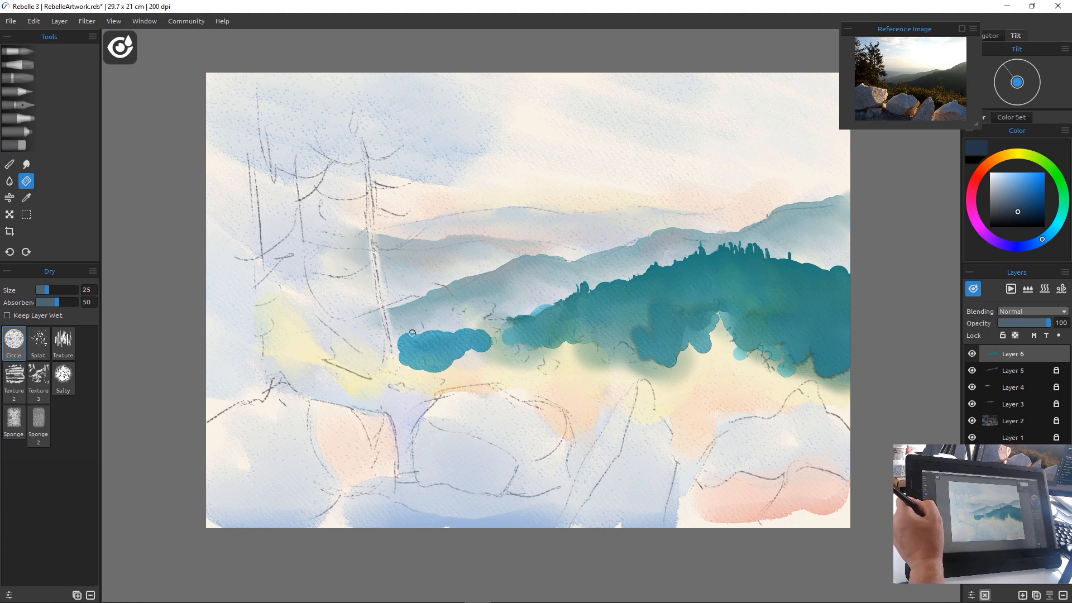
pyautogui.click(14, 342)
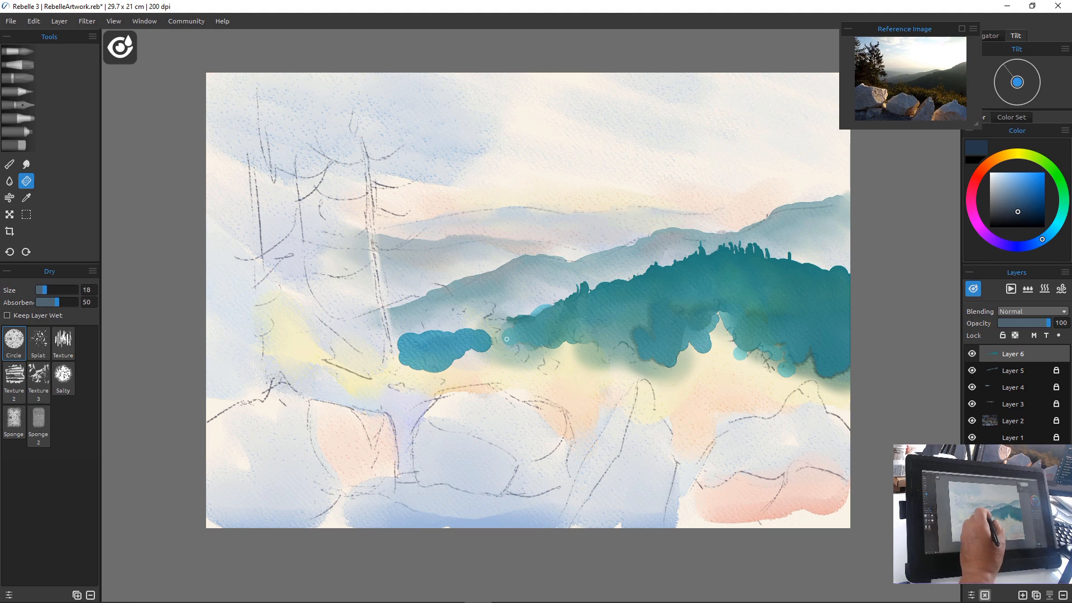
pyautogui.press(']')
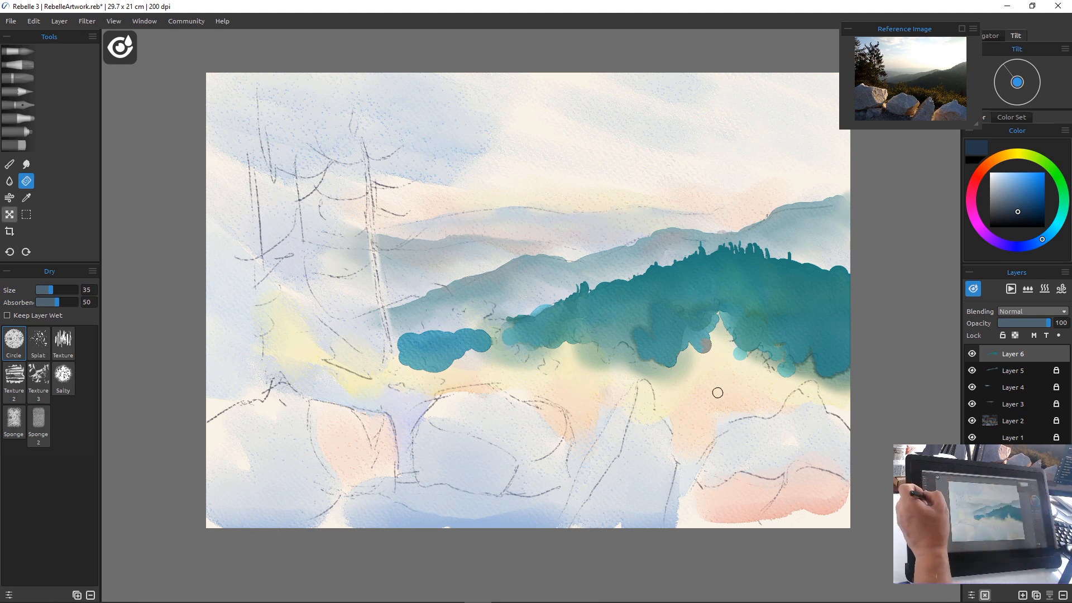
# Erase the hill's lower edge with the Round Soft eraser, and carve two pale bush silhouettes into it with Round Hard
pyautogui.press('e')
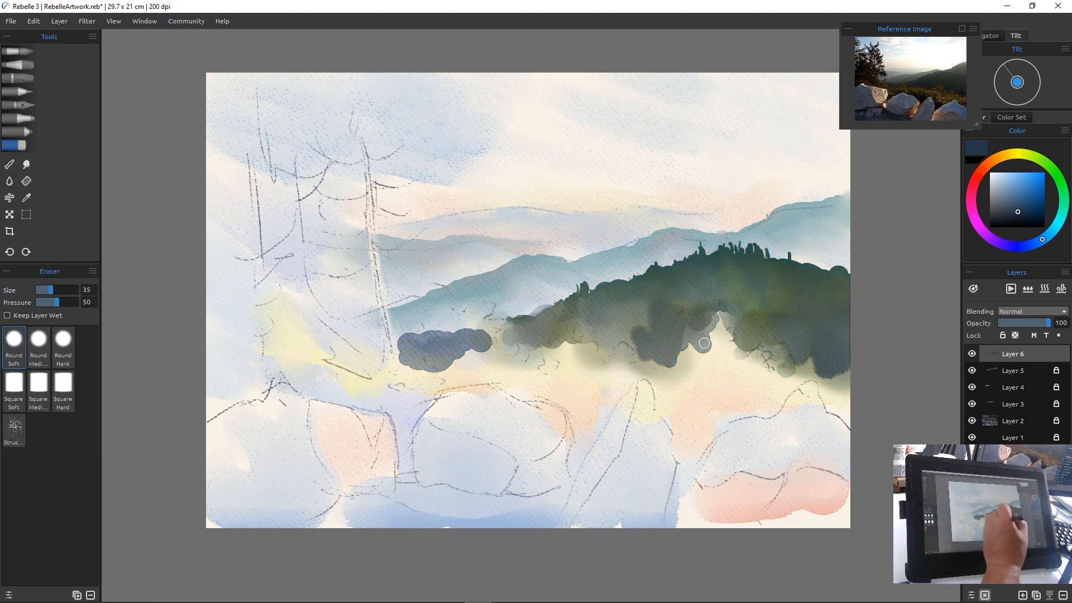
pyautogui.moveTo(704, 347); pyautogui.dragTo(684, 358)
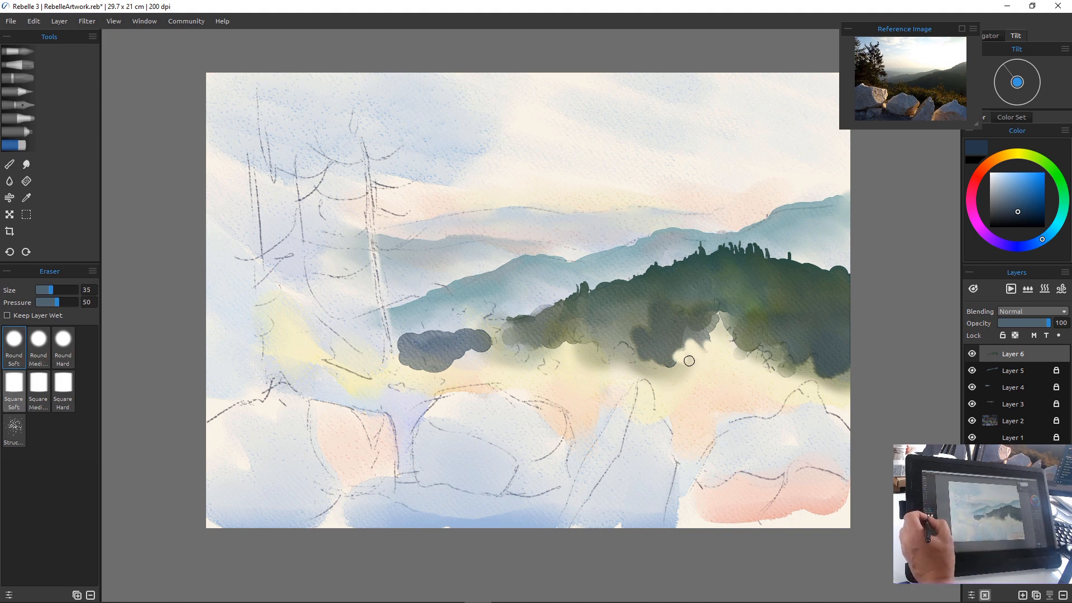
pyautogui.click(63, 346)
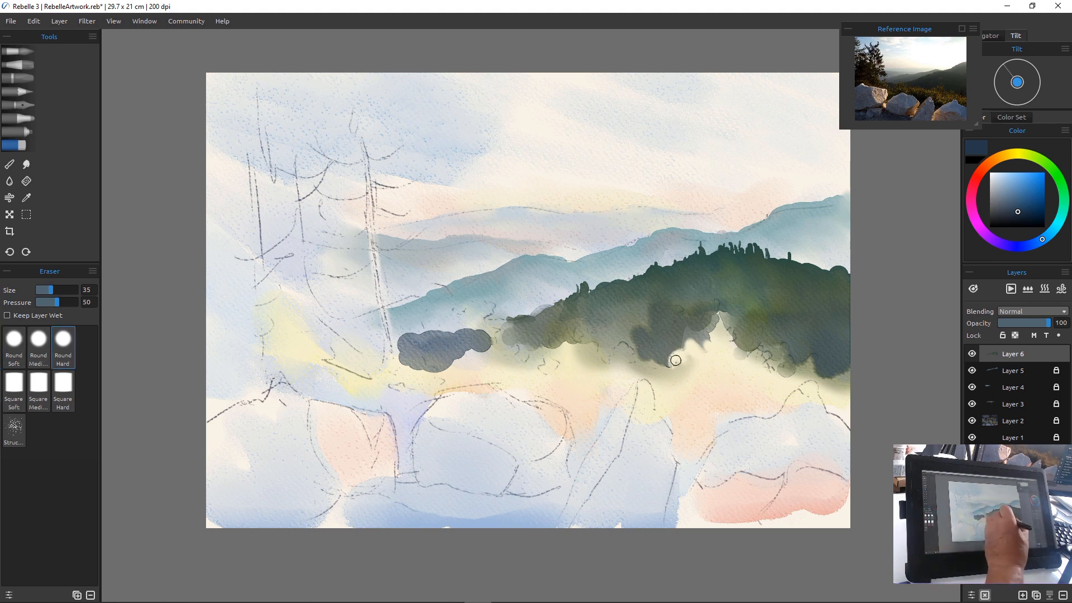
pyautogui.moveTo(683, 357); pyautogui.dragTo(687, 358)
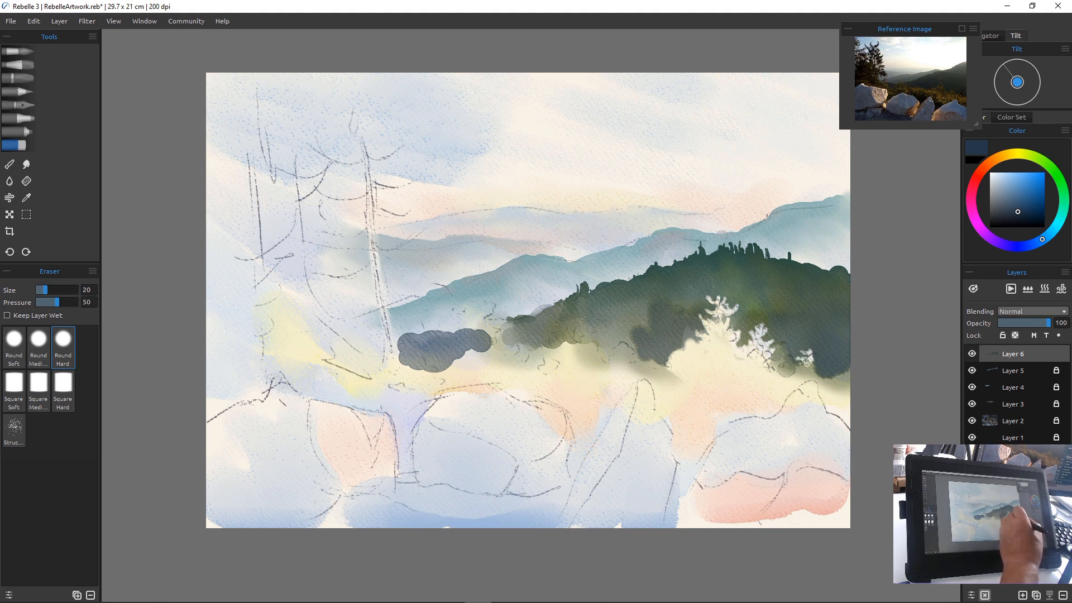
# Carve a third leafy bush near the hill's outer end and clear the paint beneath it with the eraser at size 45
pyautogui.moveTo(807, 364); pyautogui.dragTo(796, 363)
pyautogui.moveTo(786, 341); pyautogui.dragTo(774, 337)
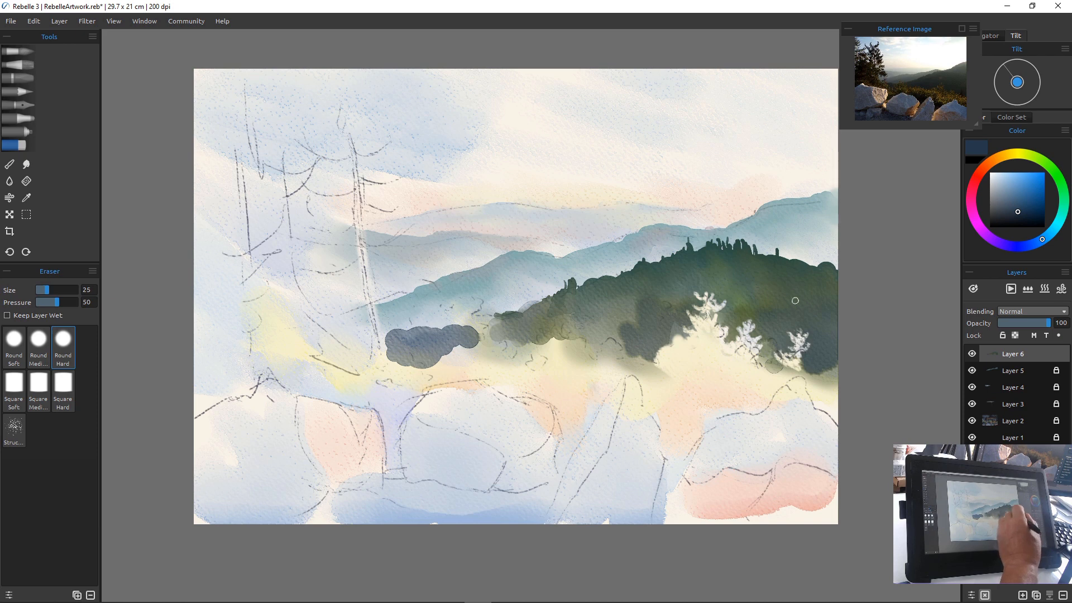
pyautogui.moveTo(808, 353); pyautogui.dragTo(809, 355)
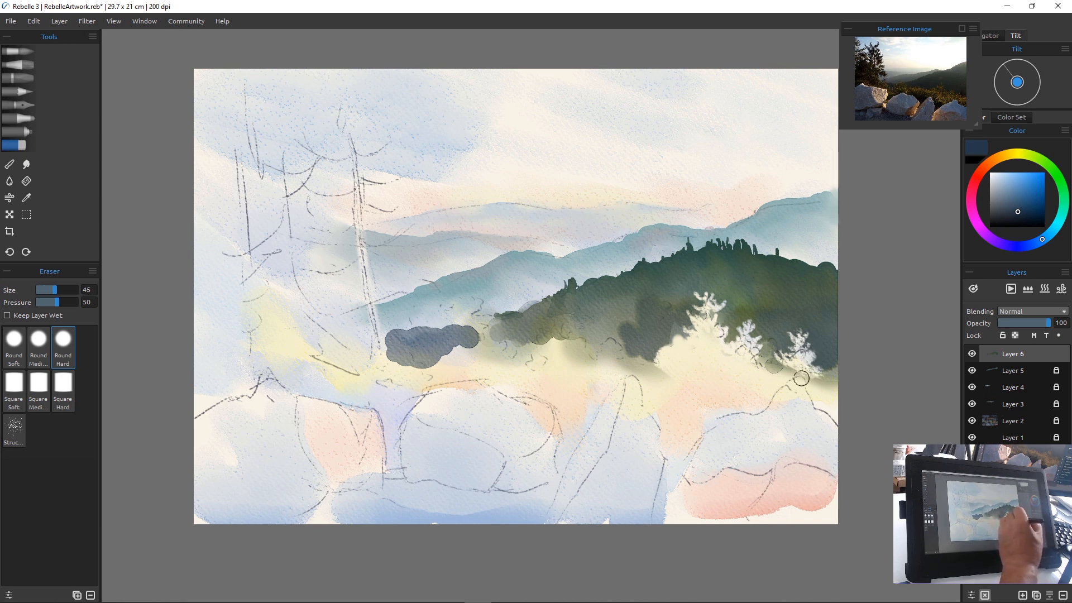
pyautogui.moveTo(812, 381)
pyautogui.mouseDown()
pyautogui.moveTo(827, 391)
pyautogui.moveTo(782, 373)
pyautogui.moveTo(806, 372)
pyautogui.moveTo(768, 375)
pyautogui.mouseUp()
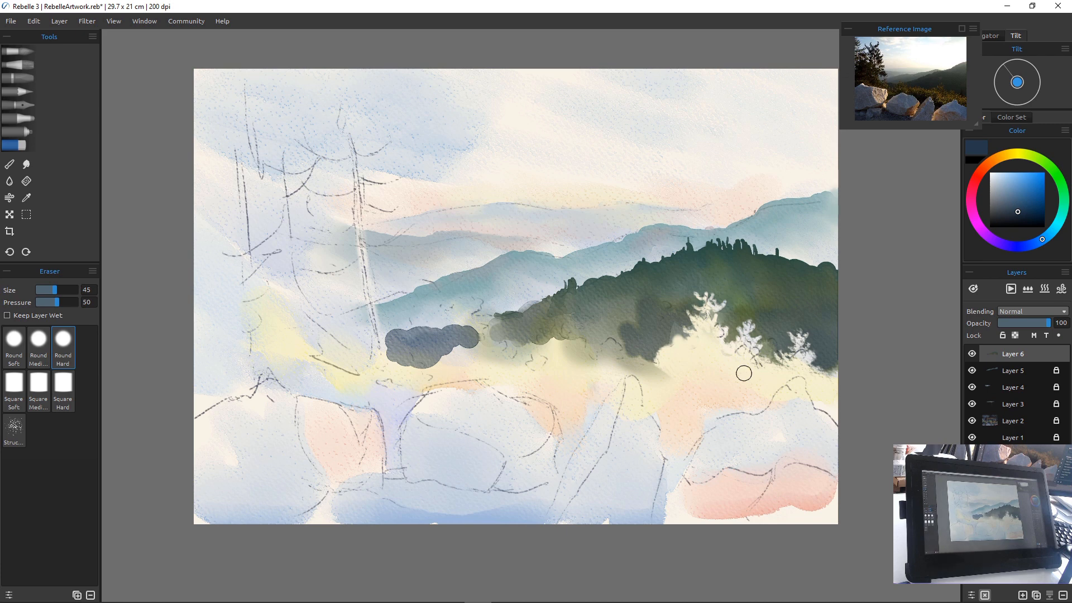
# Carve more branching bushes along the rest of the hill's base toward the blue patch, reducing the eraser to size 18
pyautogui.moveTo(662, 338); pyautogui.dragTo(660, 343)
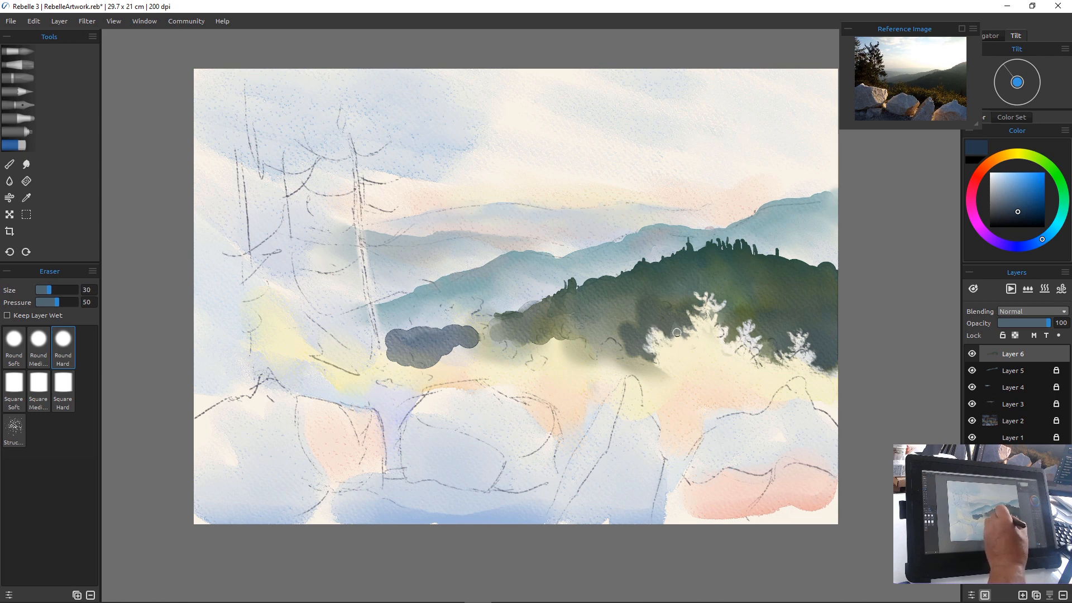
pyautogui.moveTo(659, 383)
pyautogui.mouseDown()
pyautogui.moveTo(656, 371)
pyautogui.moveTo(631, 370)
pyautogui.mouseUp()
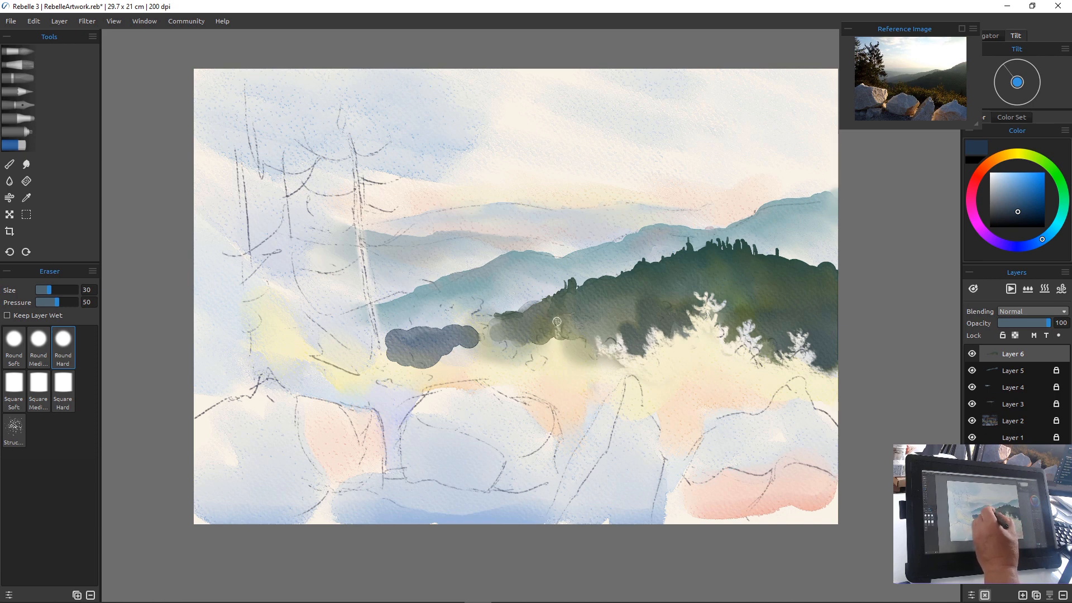
pyautogui.moveTo(556, 322)
pyautogui.mouseDown()
pyautogui.moveTo(566, 346)
pyautogui.moveTo(575, 325)
pyautogui.mouseUp()
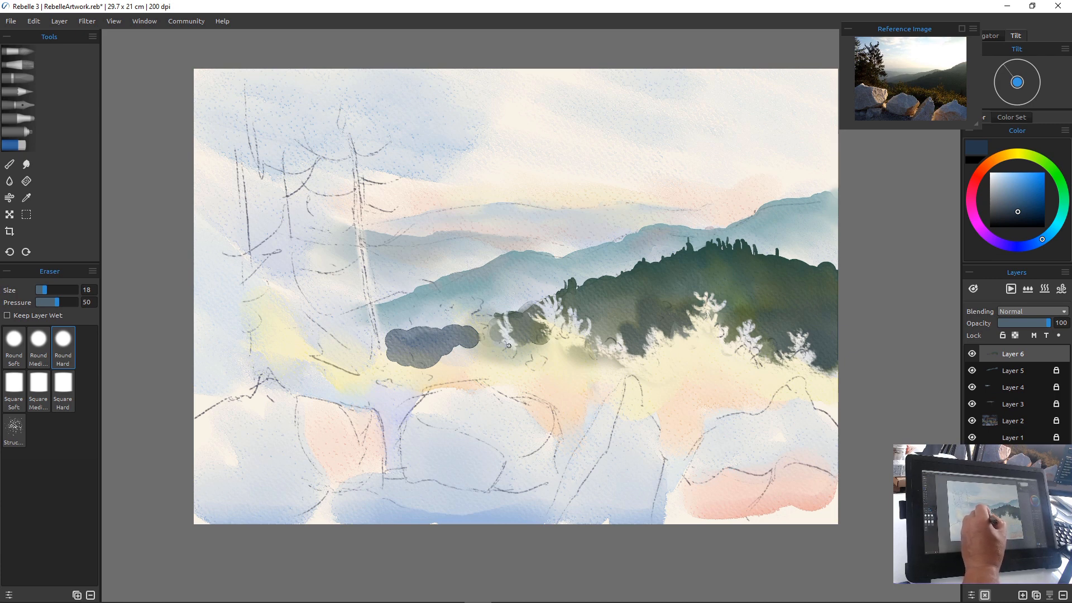
pyautogui.moveTo(509, 345); pyautogui.dragTo(496, 338)
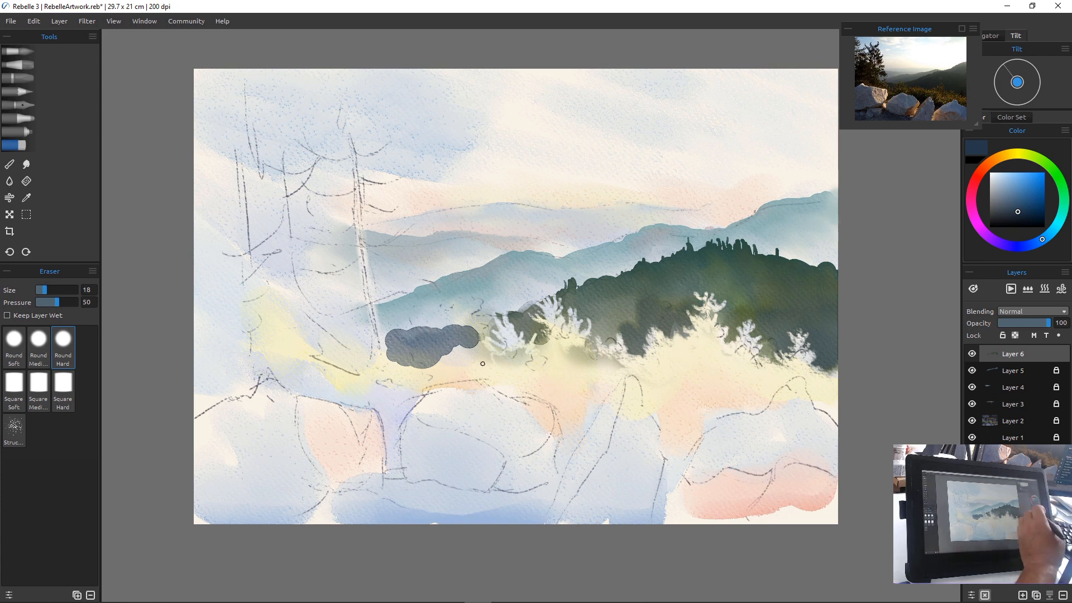
# Lock Layer 6 and add a new layer above it
pyautogui.click(1002, 335)
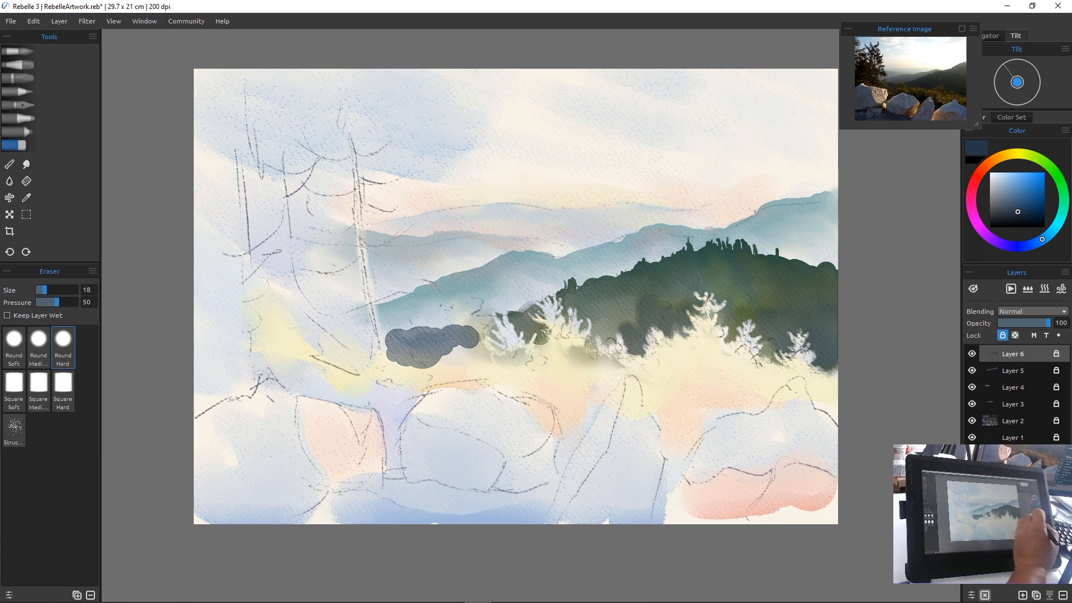
pyautogui.click(1022, 594)
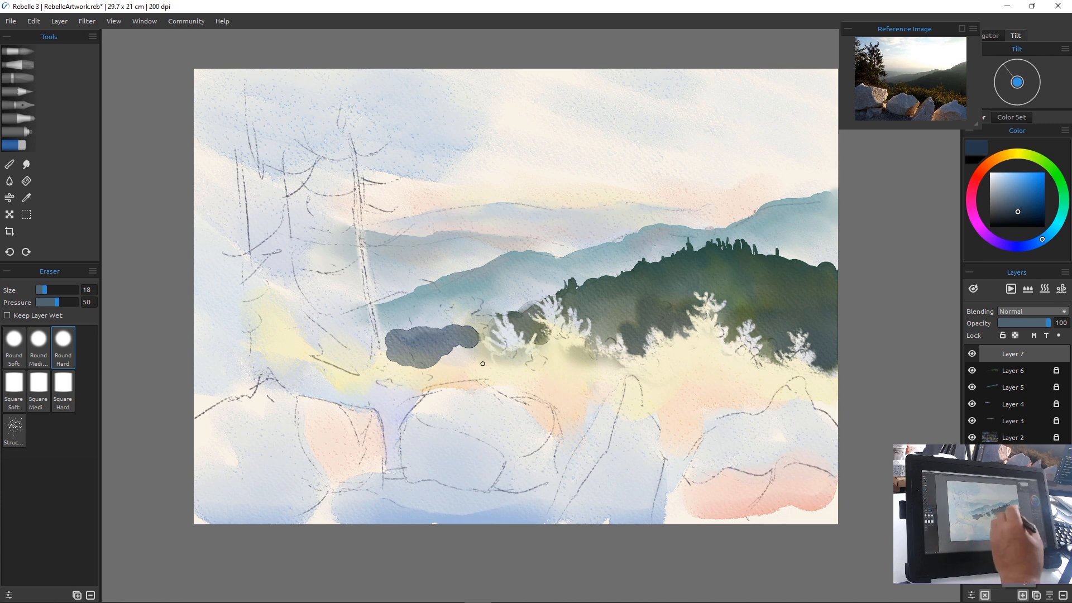
# Choose a bright yellow-green paint color and set the watercolor Liner brush to size 90
pyautogui.click(1019, 153)
pyautogui.moveTo(1021, 206)
pyautogui.mouseDown()
pyautogui.moveTo(1029, 155)
pyautogui.moveTo(1036, 180)
pyautogui.mouseUp()
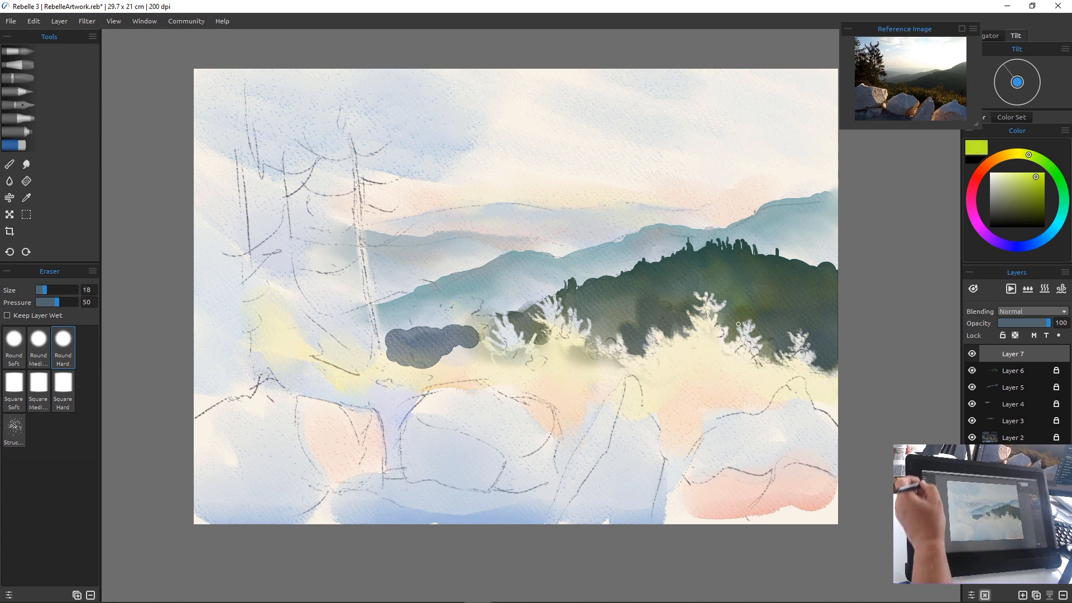
pyautogui.press('b')
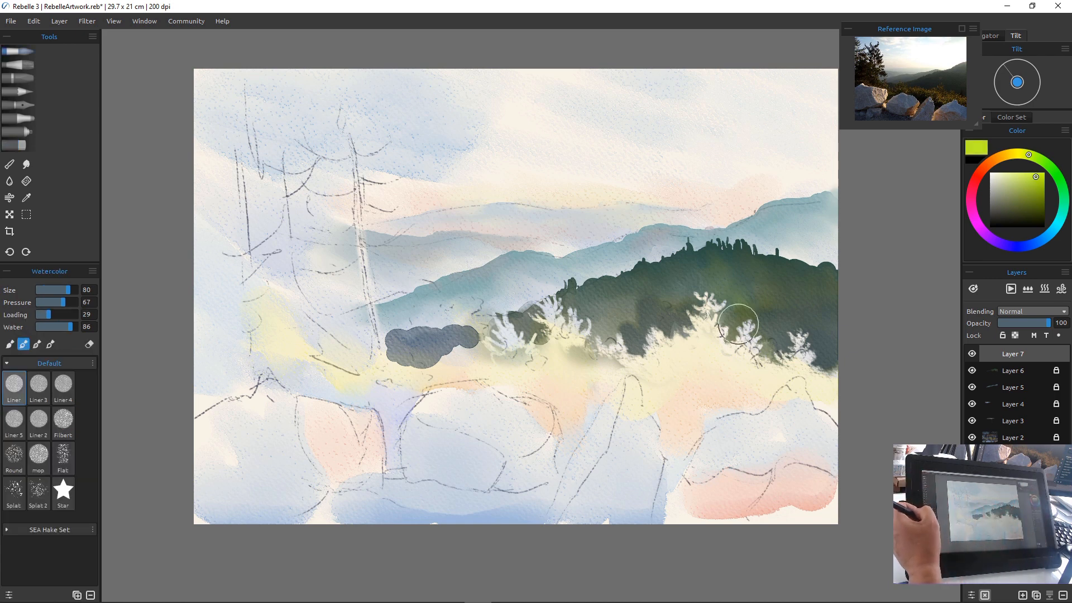
pyautogui.press(']')
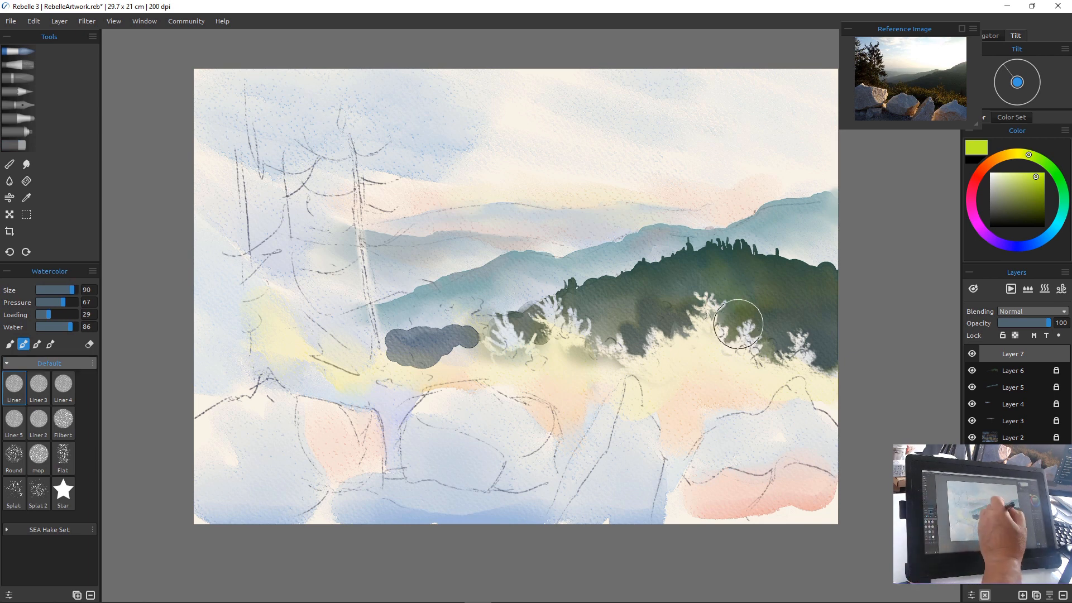
# Try to paint the tallest carved bush yellow-green with the Liner brush at size 45, and undo the strokes
pyautogui.press('[')
pyautogui.press('[')
pyautogui.press('[')
pyautogui.press('[')
pyautogui.press('[')
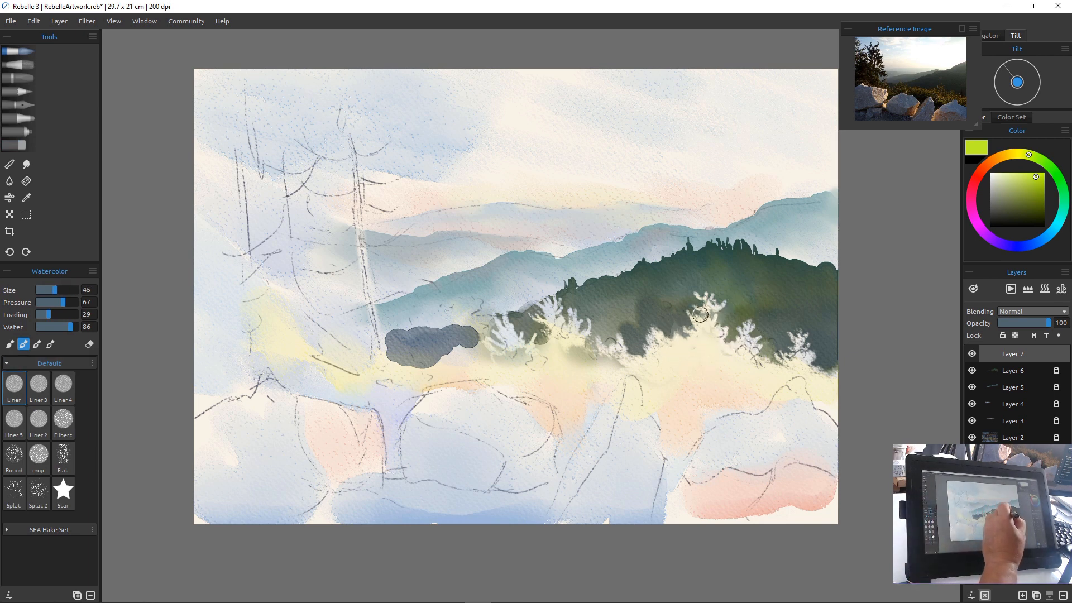
pyautogui.moveTo(704, 300)
pyautogui.mouseDown()
pyautogui.moveTo(721, 303)
pyautogui.moveTo(706, 324)
pyautogui.mouseUp()
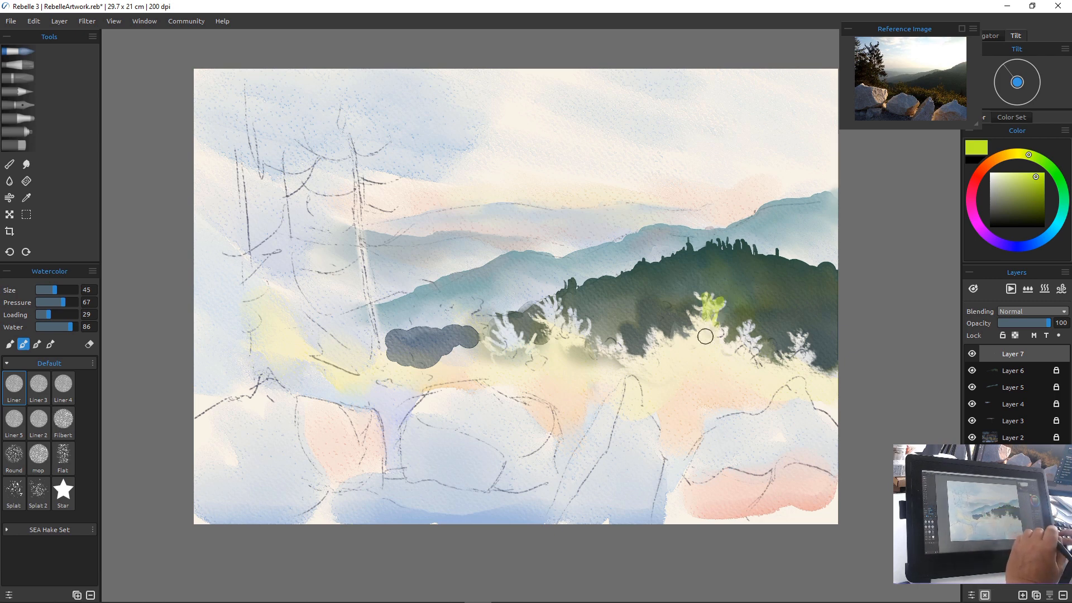
pyautogui.hotkey('ctrl', 'z')
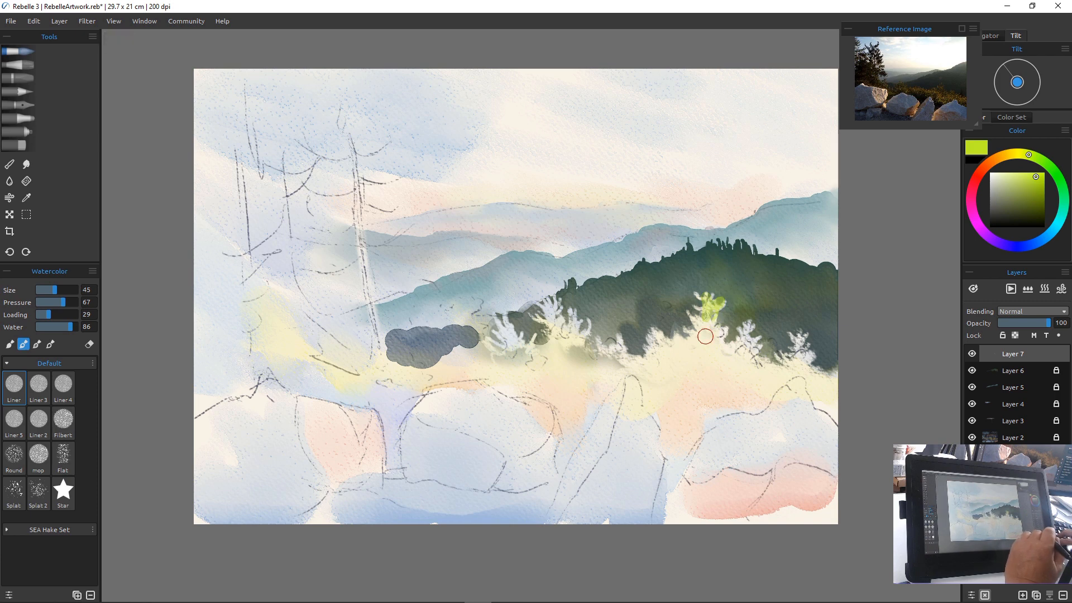
pyautogui.hotkey('ctrl', 'z')
pyautogui.hotkey('ctrl', 'z')
pyautogui.hotkey('ctrl', 'z')
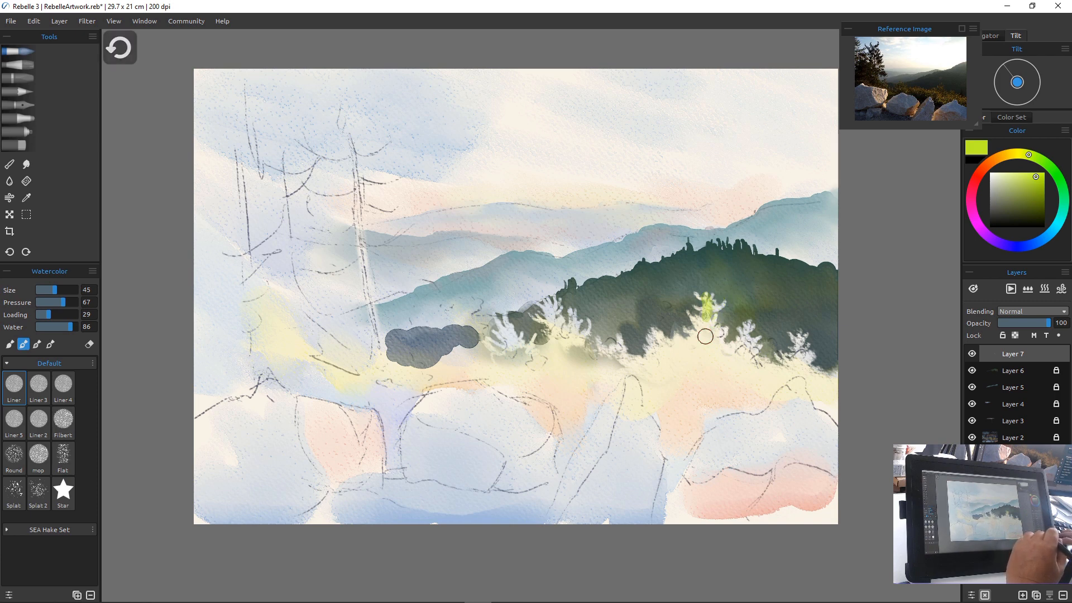
pyautogui.hotkey('ctrl', 'z')
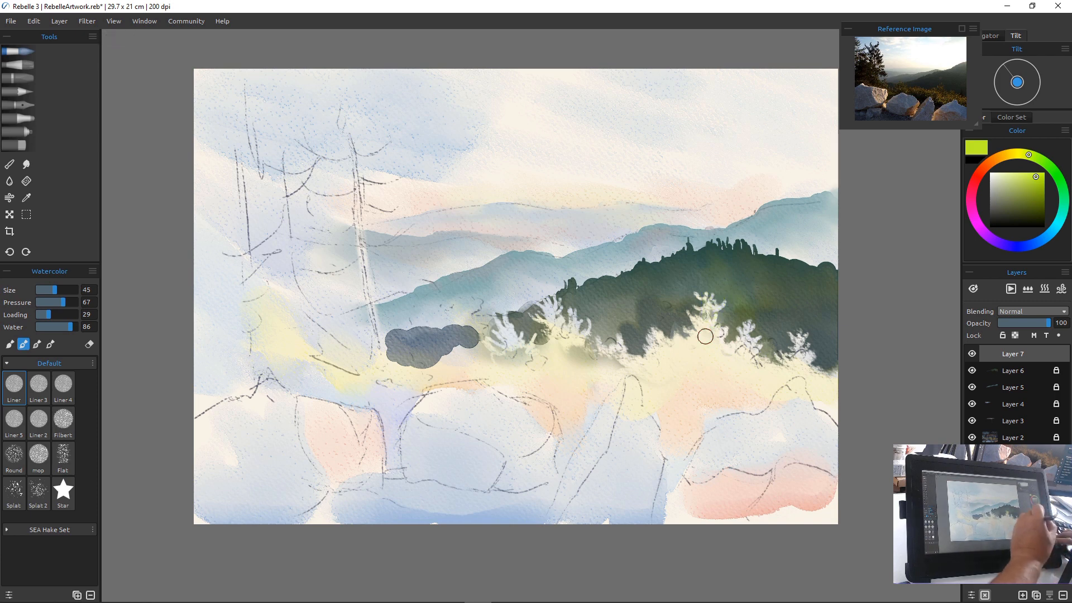
# Move Layer 7 below Layer 6 and paint the carved bushes yellow-green, enlarging the Liner brush to size 100
pyautogui.moveTo(1013, 354); pyautogui.dragTo(1013, 378)
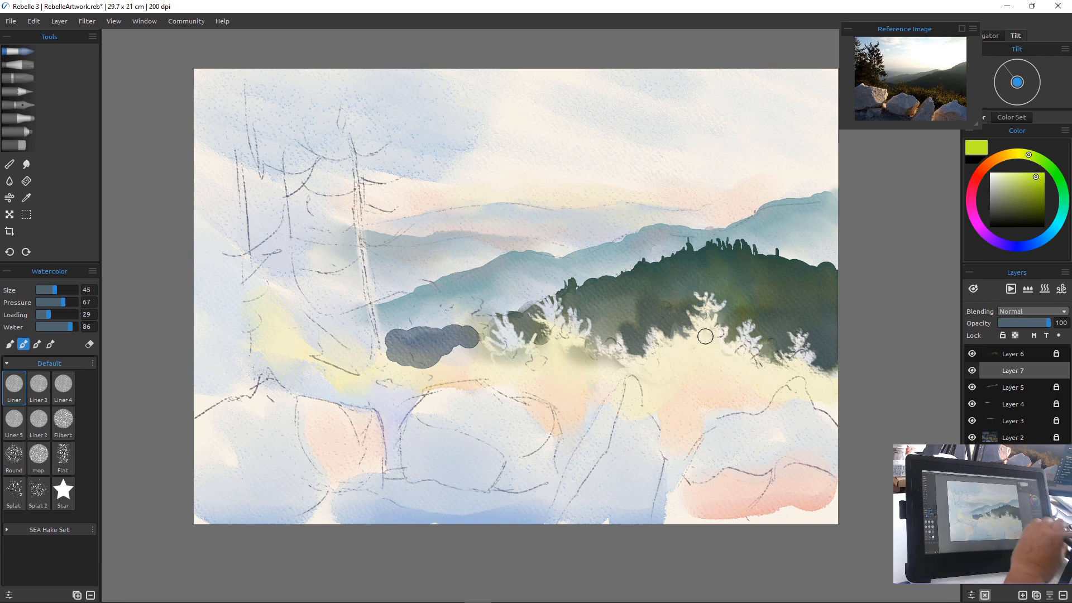
pyautogui.moveTo(709, 300)
pyautogui.mouseDown()
pyautogui.moveTo(689, 307)
pyautogui.moveTo(692, 326)
pyautogui.moveTo(723, 331)
pyautogui.moveTo(700, 340)
pyautogui.mouseUp()
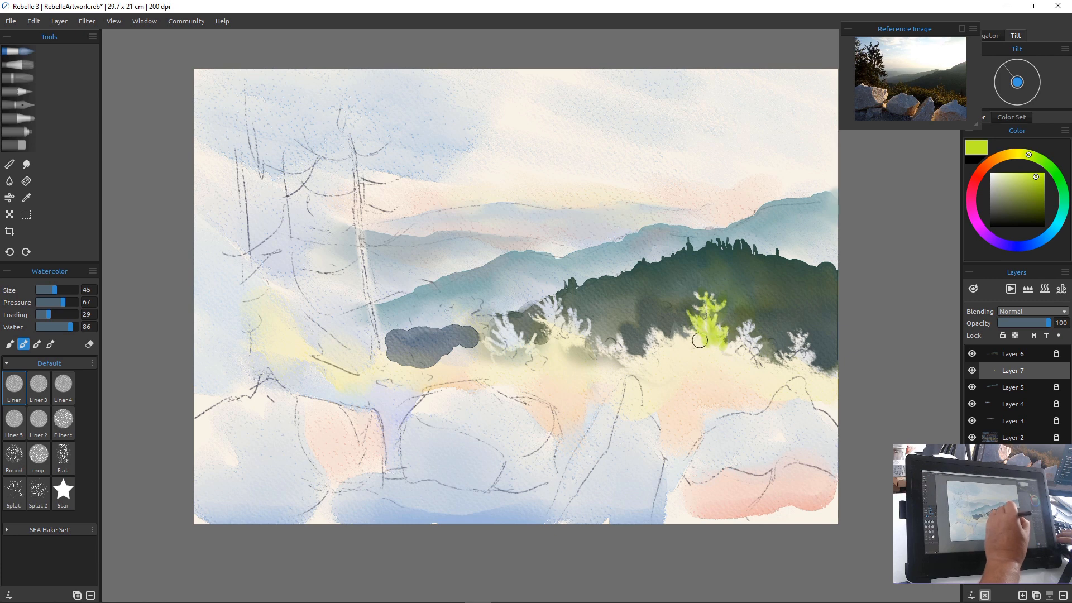
pyautogui.press(']')
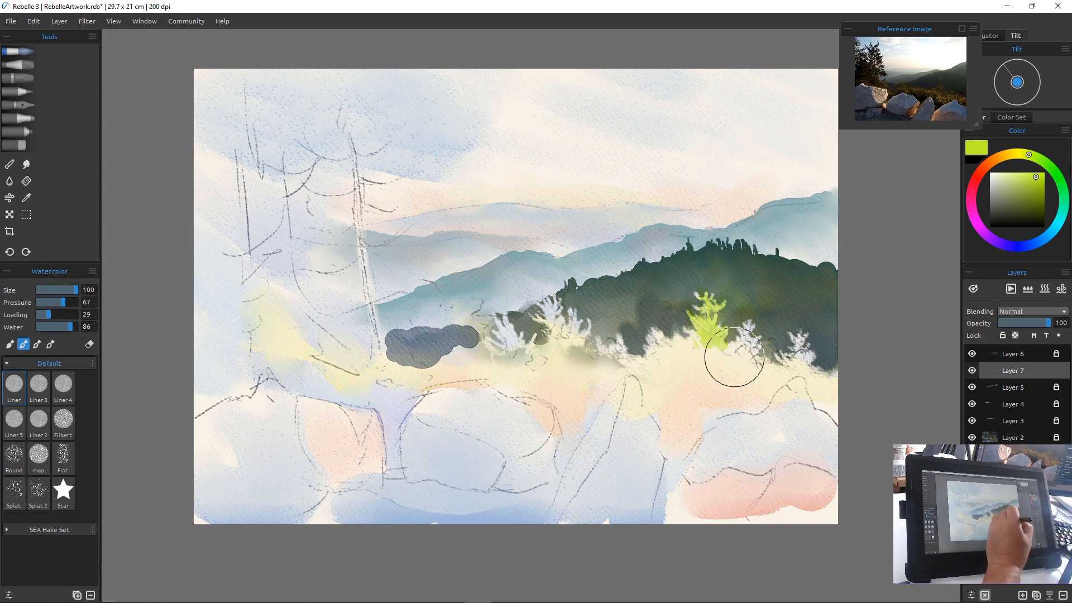
pyautogui.moveTo(751, 325)
pyautogui.mouseDown()
pyautogui.moveTo(759, 360)
pyautogui.moveTo(787, 364)
pyautogui.moveTo(791, 338)
pyautogui.moveTo(758, 366)
pyautogui.moveTo(733, 350)
pyautogui.moveTo(679, 354)
pyautogui.moveTo(693, 333)
pyautogui.moveTo(658, 356)
pyautogui.moveTo(703, 350)
pyautogui.moveTo(738, 380)
pyautogui.moveTo(596, 348)
pyautogui.moveTo(570, 311)
pyautogui.moveTo(598, 347)
pyautogui.mouseUp()
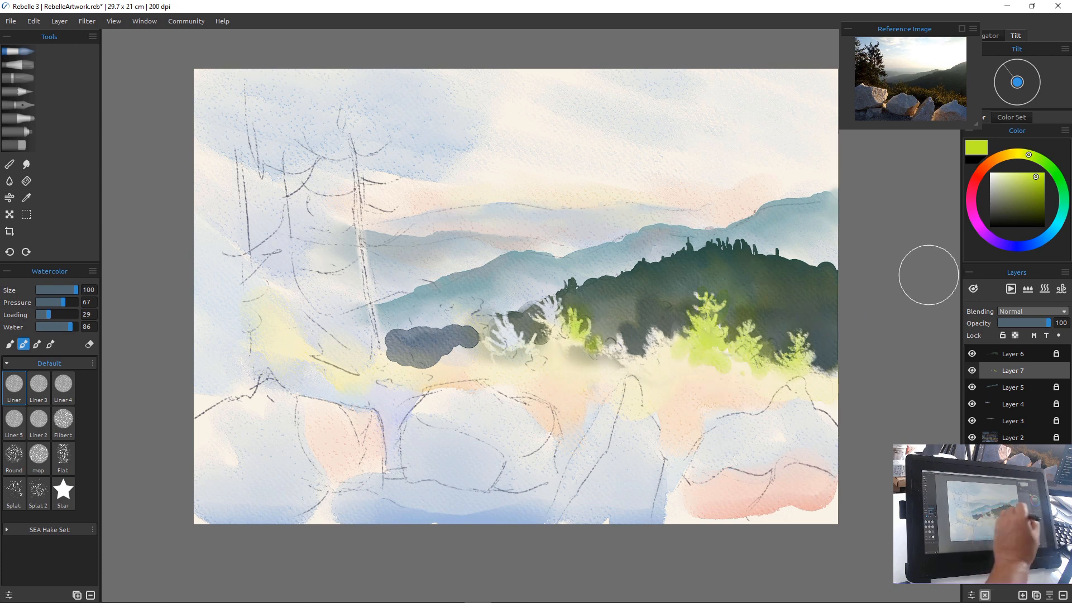
# Choose a golden yellow and lay a wash over the bushes and along the whole base of the dark hill
pyautogui.click(1015, 154)
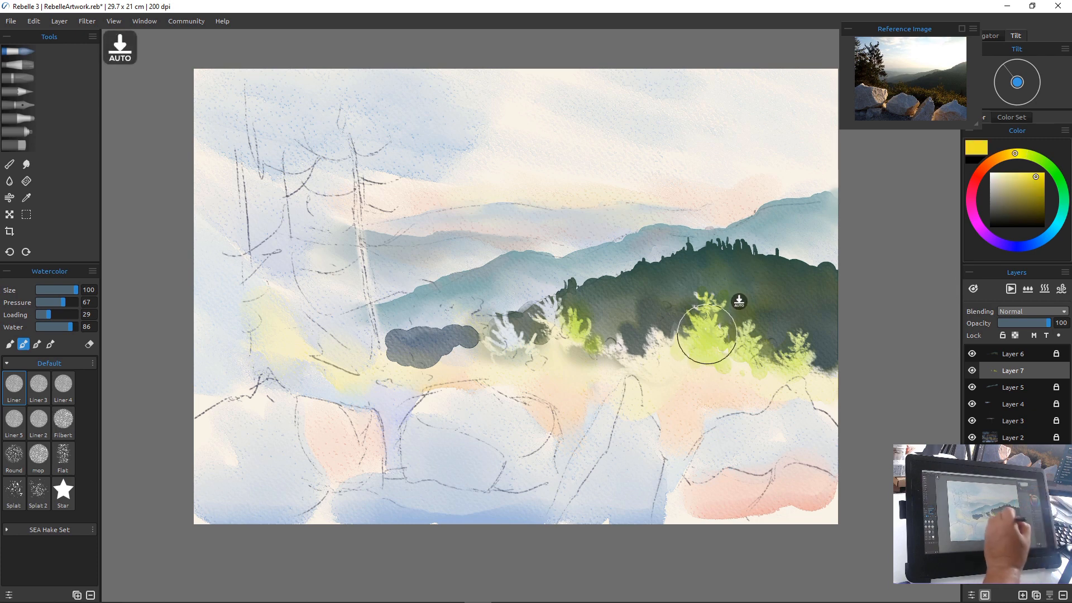
pyautogui.moveTo(706, 328)
pyautogui.mouseDown()
pyautogui.moveTo(671, 355)
pyautogui.moveTo(649, 345)
pyautogui.moveTo(662, 347)
pyautogui.moveTo(648, 360)
pyautogui.moveTo(724, 350)
pyautogui.moveTo(848, 389)
pyautogui.mouseUp()
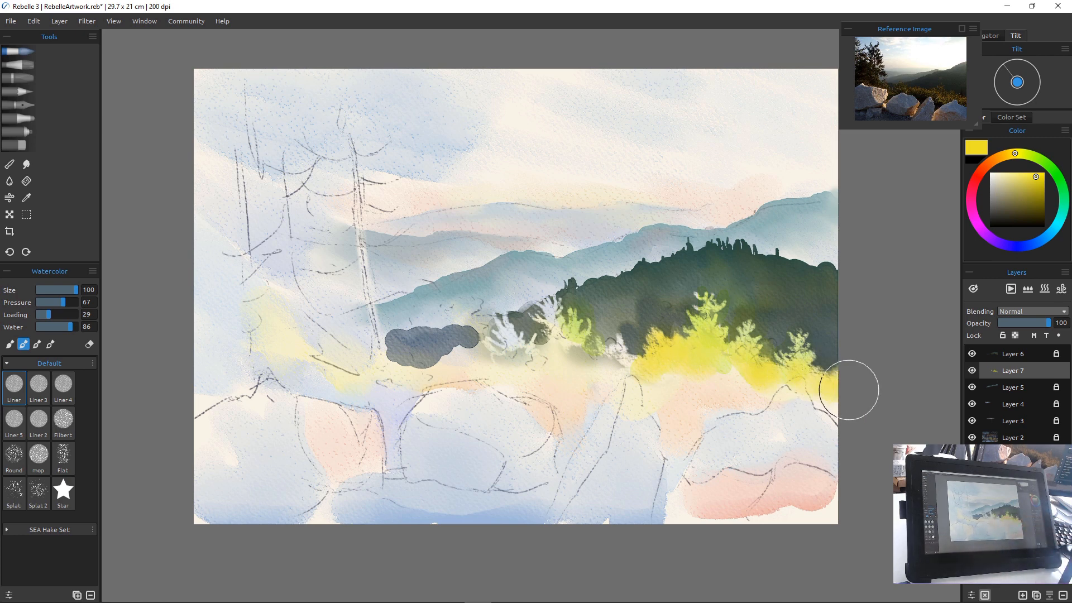
pyautogui.moveTo(526, 335)
pyautogui.mouseDown()
pyautogui.moveTo(559, 341)
pyautogui.moveTo(544, 299)
pyautogui.moveTo(569, 348)
pyautogui.moveTo(628, 352)
pyautogui.moveTo(538, 388)
pyautogui.moveTo(493, 357)
pyautogui.moveTo(511, 333)
pyautogui.moveTo(511, 350)
pyautogui.moveTo(538, 347)
pyautogui.moveTo(521, 364)
pyautogui.moveTo(557, 358)
pyautogui.moveTo(564, 343)
pyautogui.moveTo(560, 379)
pyautogui.moveTo(623, 363)
pyautogui.moveTo(626, 380)
pyautogui.moveTo(648, 386)
pyautogui.mouseUp()
# Choose a muted dark blue and paint shadow masses between the bushes and the rocks at the hill's outer end
pyautogui.click(1017, 246)
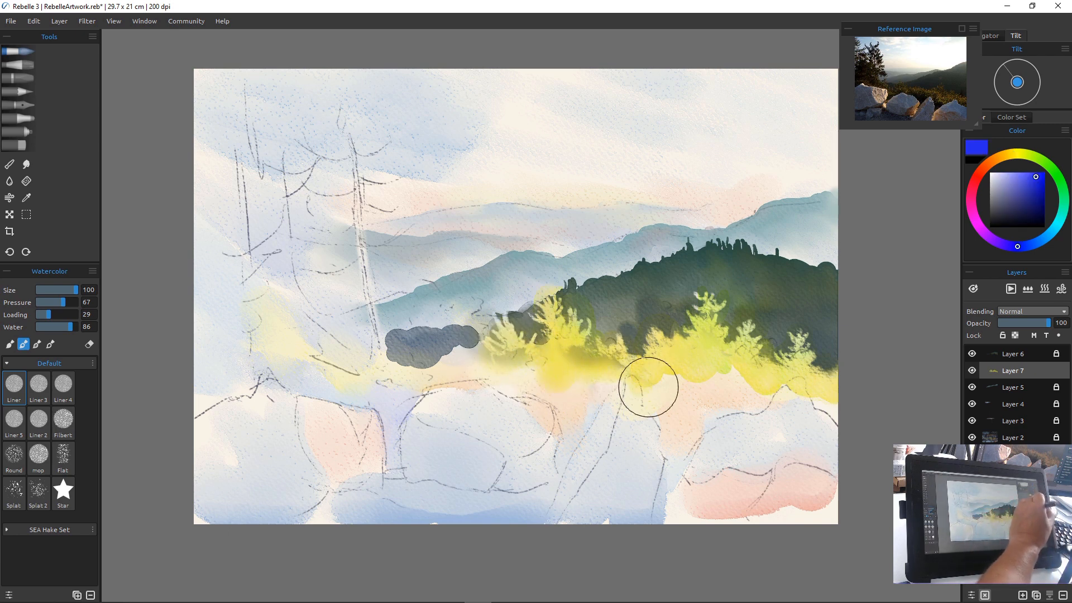
pyautogui.moveTo(1031, 219); pyautogui.dragTo(1016, 208)
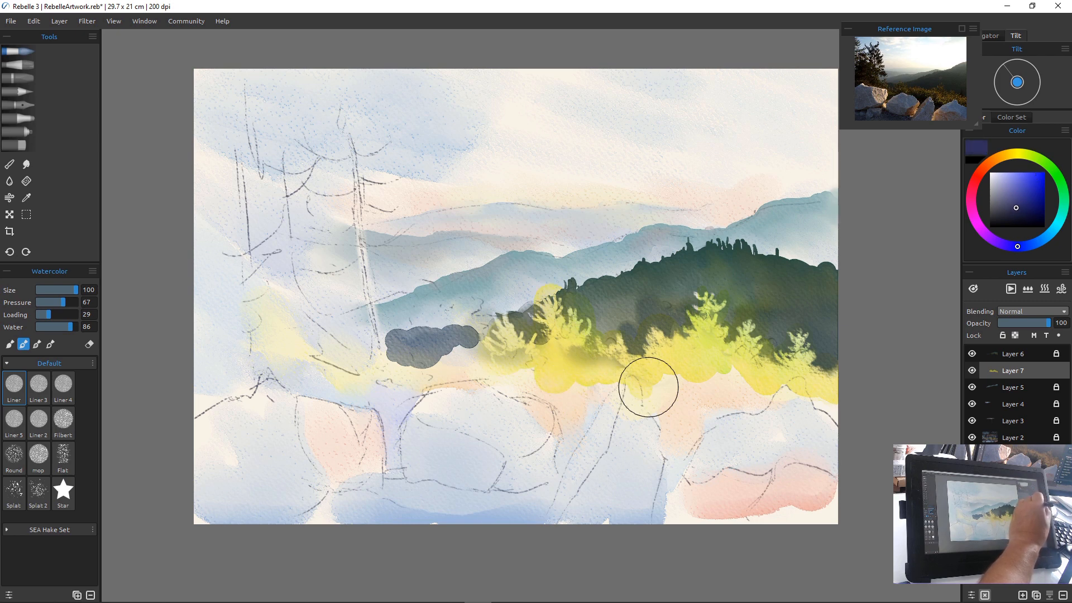
pyautogui.moveTo(1017, 246); pyautogui.dragTo(1031, 244)
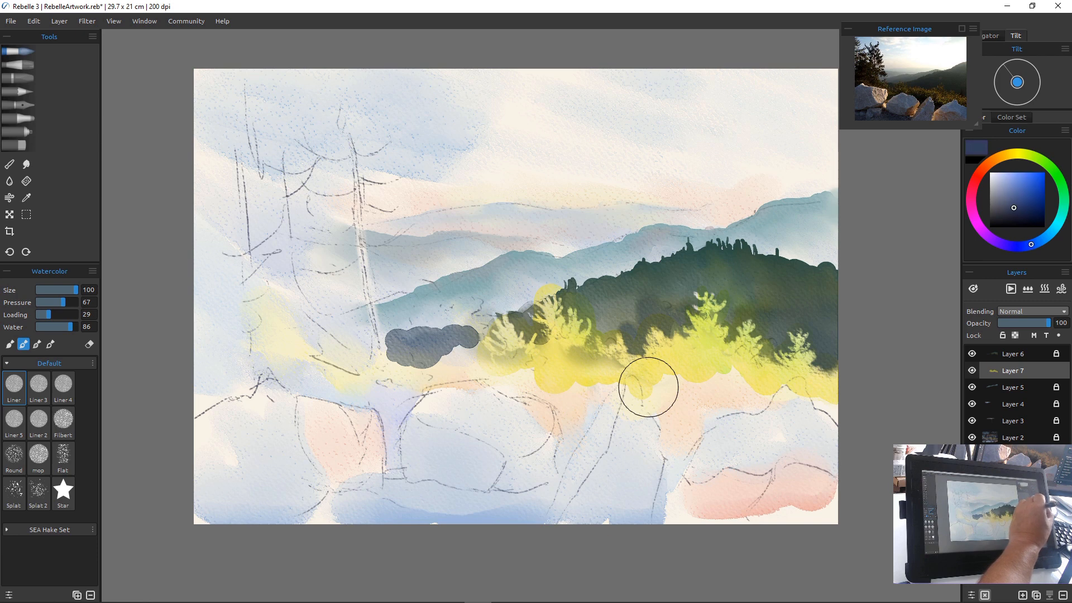
pyautogui.moveTo(711, 395)
pyautogui.mouseDown()
pyautogui.moveTo(709, 375)
pyautogui.moveTo(659, 405)
pyautogui.moveTo(651, 383)
pyautogui.moveTo(663, 418)
pyautogui.moveTo(678, 424)
pyautogui.moveTo(732, 383)
pyautogui.moveTo(759, 399)
pyautogui.moveTo(727, 397)
pyautogui.moveTo(689, 421)
pyautogui.moveTo(694, 430)
pyautogui.moveTo(675, 433)
pyautogui.moveTo(721, 409)
pyautogui.moveTo(826, 402)
pyautogui.moveTo(838, 391)
pyautogui.moveTo(820, 400)
pyautogui.moveTo(824, 412)
pyautogui.mouseUp()
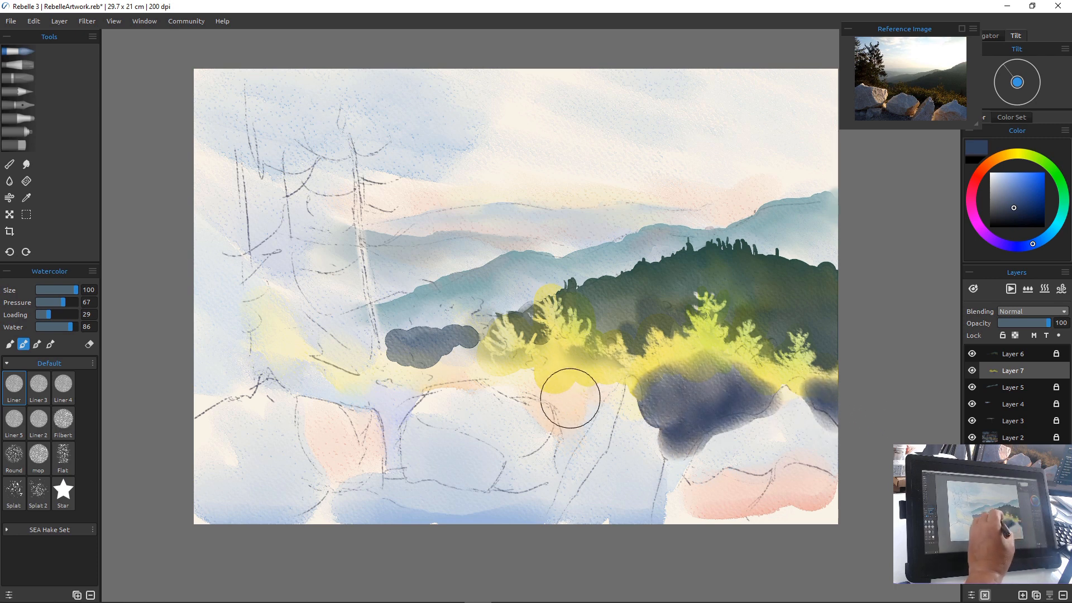
# Extend the dark blue shadow across the remaining rock gaps toward the sketched trees, reducing the Liner brush to size 45
pyautogui.moveTo(594, 387)
pyautogui.mouseDown()
pyautogui.moveTo(574, 426)
pyautogui.moveTo(568, 388)
pyautogui.moveTo(551, 387)
pyautogui.moveTo(570, 438)
pyautogui.moveTo(562, 456)
pyautogui.moveTo(552, 395)
pyautogui.moveTo(478, 371)
pyautogui.moveTo(487, 363)
pyautogui.moveTo(461, 377)
pyautogui.moveTo(460, 354)
pyautogui.moveTo(482, 364)
pyautogui.moveTo(449, 363)
pyautogui.moveTo(370, 405)
pyautogui.moveTo(401, 395)
pyautogui.moveTo(375, 430)
pyautogui.moveTo(382, 410)
pyautogui.moveTo(397, 414)
pyautogui.moveTo(390, 435)
pyautogui.moveTo(398, 412)
pyautogui.moveTo(401, 472)
pyautogui.moveTo(381, 417)
pyautogui.moveTo(395, 467)
pyautogui.mouseUp()
pyautogui.press('[')
pyautogui.press('[')
pyautogui.press('[')
pyautogui.press('[')
pyautogui.press('[')
pyautogui.press('[')
pyautogui.press('[')
pyautogui.press('[')
pyautogui.press('[')
pyautogui.press('[')
pyautogui.press('[')
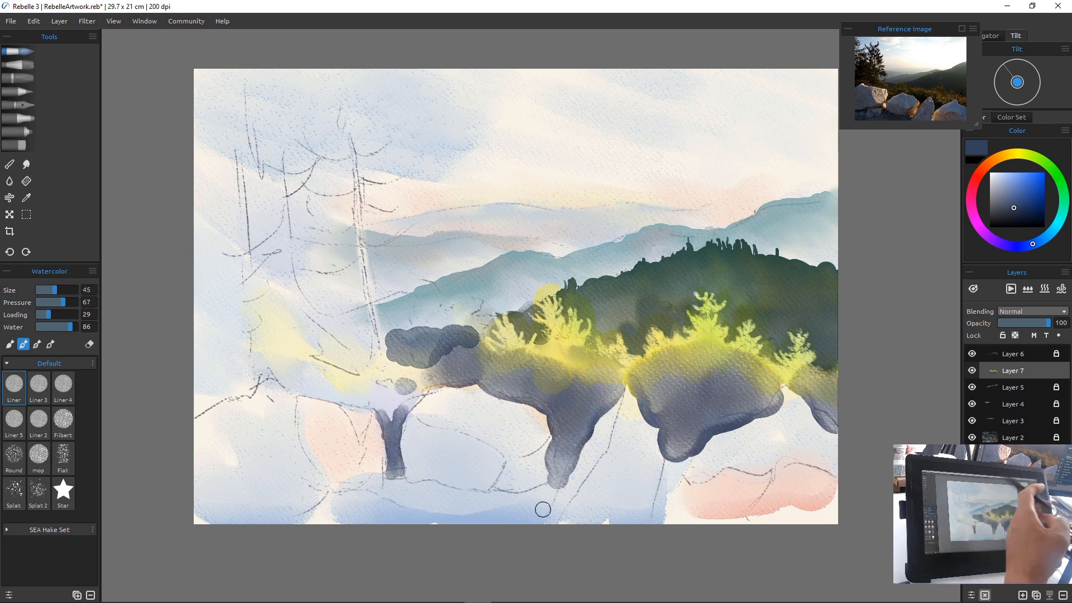
# Erase the blue paint spilling over the pointed rock's outer side and the outermost rocks with the Round Hard eraser at size 50
pyautogui.press('e')
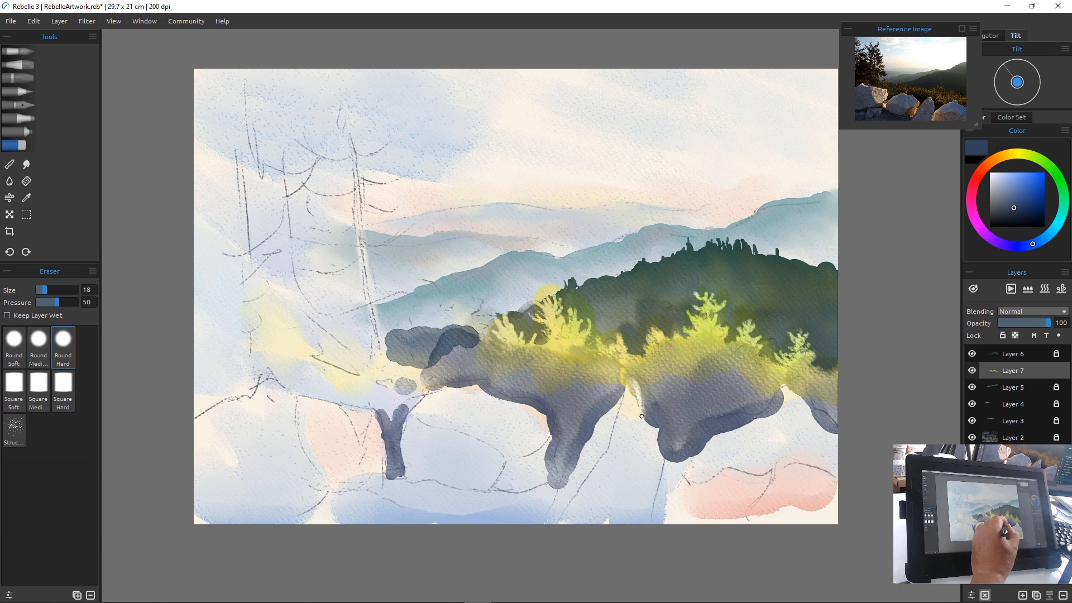
pyautogui.press('b')
pyautogui.click(15, 145)
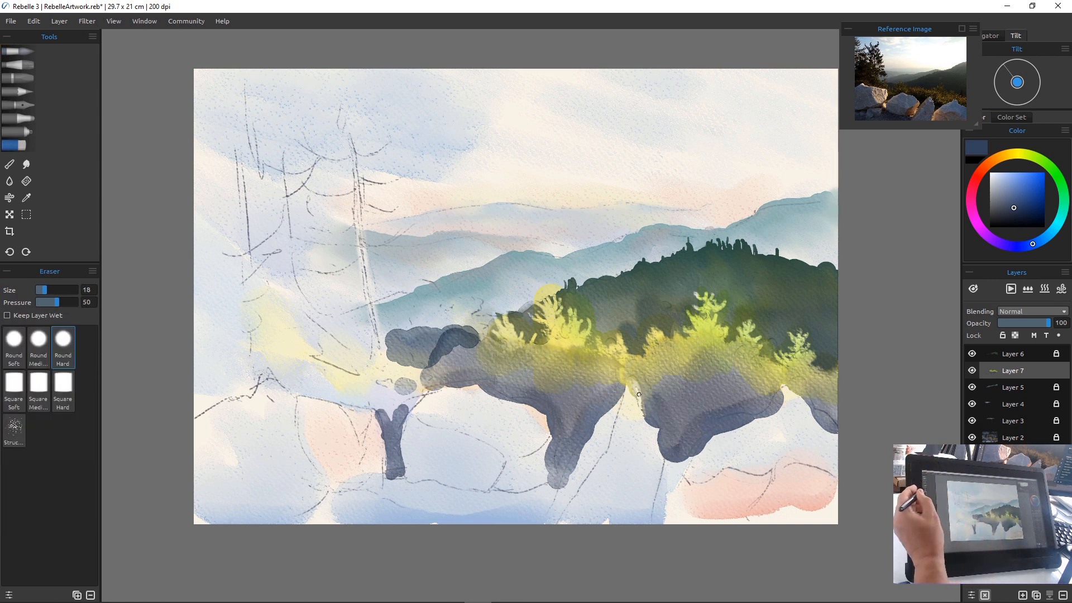
pyautogui.press(']')
pyautogui.press(']')
pyautogui.press(']')
pyautogui.press(']')
pyautogui.moveTo(641, 415); pyautogui.dragTo(665, 469)
pyautogui.press('[')
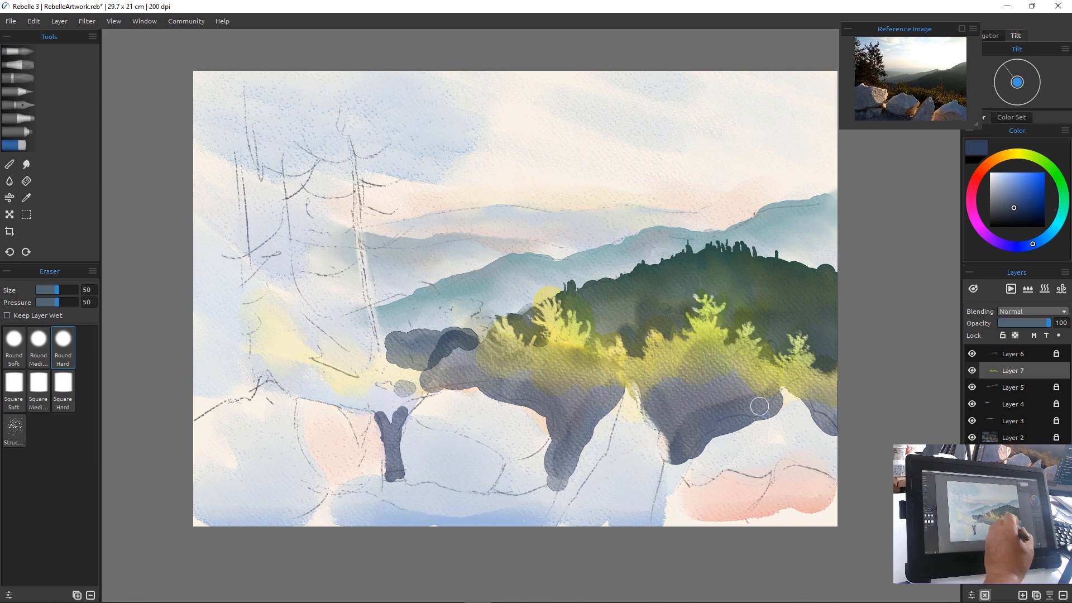
pyautogui.moveTo(760, 406)
pyautogui.mouseDown()
pyautogui.moveTo(788, 396)
pyautogui.moveTo(772, 419)
pyautogui.moveTo(722, 428)
pyautogui.moveTo(747, 424)
pyautogui.moveTo(722, 440)
pyautogui.moveTo(695, 434)
pyautogui.moveTo(666, 477)
pyautogui.moveTo(690, 448)
pyautogui.mouseUp()
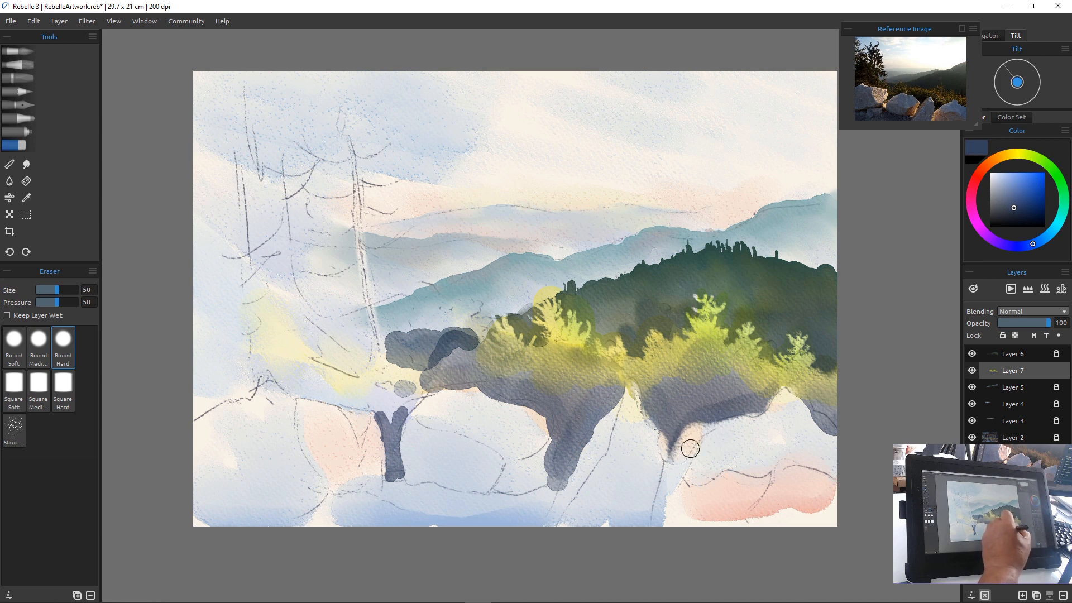
pyautogui.moveTo(787, 397)
pyautogui.mouseDown()
pyautogui.moveTo(837, 439)
pyautogui.moveTo(814, 413)
pyautogui.moveTo(844, 466)
pyautogui.mouseUp()
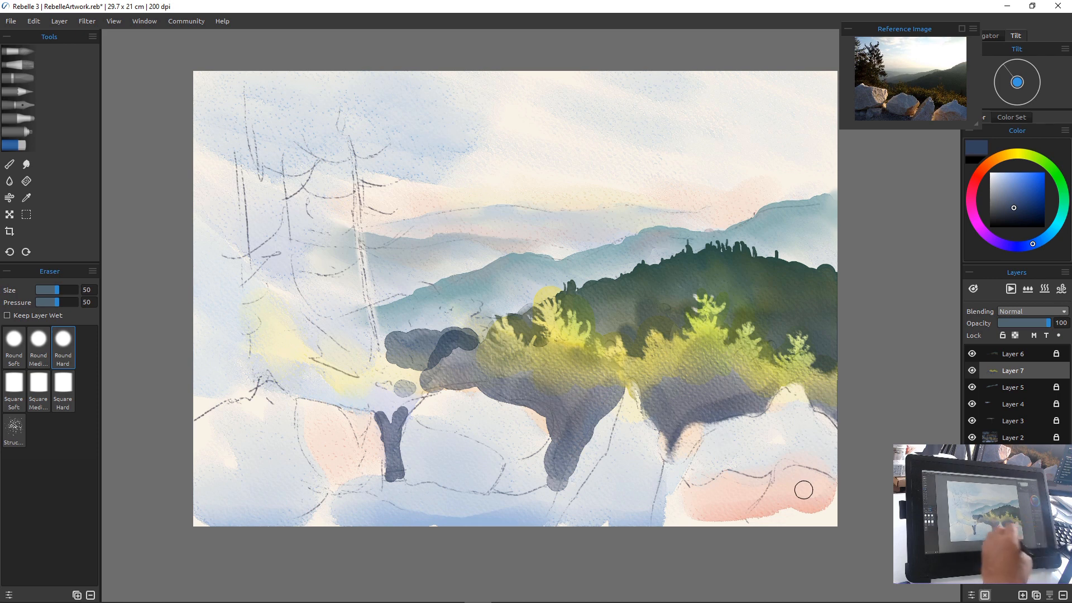
# Trim the blue shadow along the pointed rock's inner side and the top of the large middle rock with the eraser
pyautogui.moveTo(634, 389)
pyautogui.mouseDown()
pyautogui.moveTo(591, 468)
pyautogui.moveTo(604, 434)
pyautogui.moveTo(582, 452)
pyautogui.moveTo(562, 503)
pyautogui.moveTo(532, 406)
pyautogui.moveTo(547, 452)
pyautogui.moveTo(550, 420)
pyautogui.moveTo(557, 495)
pyautogui.mouseUp()
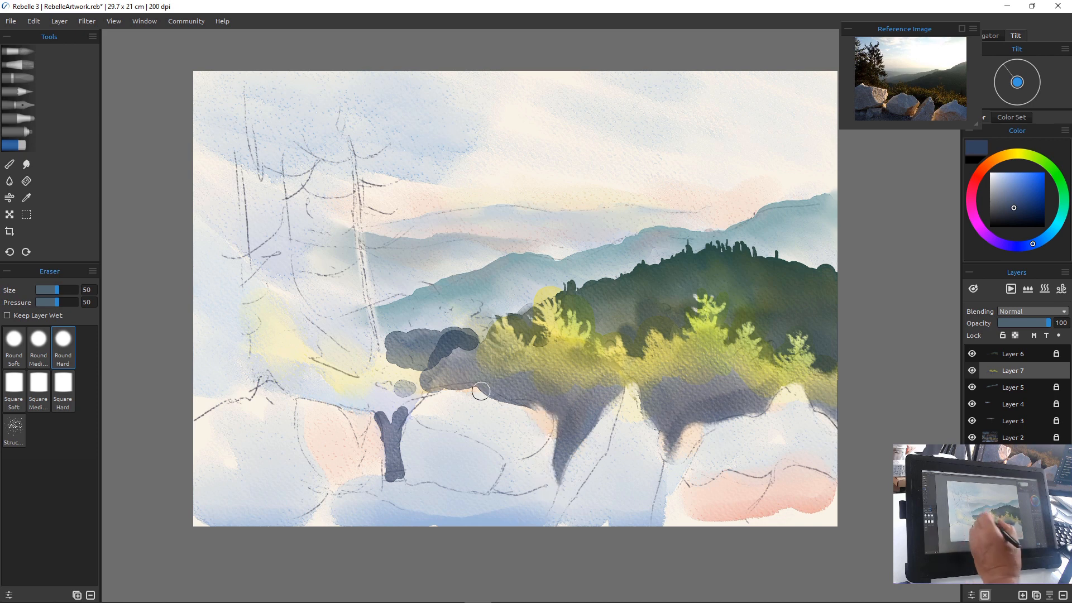
pyautogui.moveTo(479, 388)
pyautogui.mouseDown()
pyautogui.moveTo(549, 426)
pyautogui.moveTo(467, 392)
pyautogui.mouseUp()
pyautogui.moveTo(397, 423); pyautogui.dragTo(383, 444)
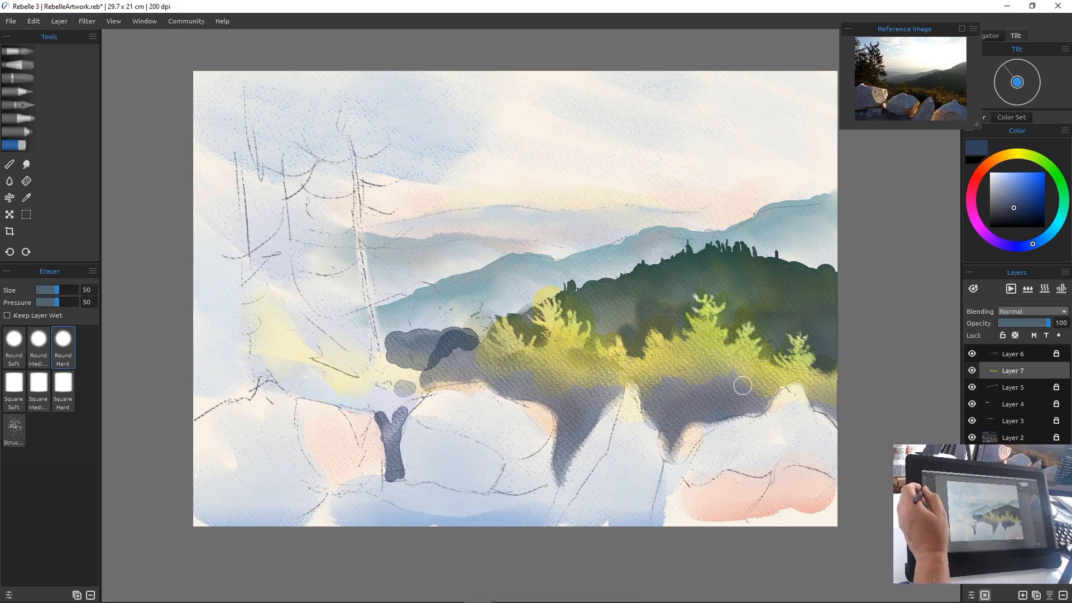
# Soften the transition between the yellow bushes and blue shadows with the Soft Blend tool, reducing its size from 100 to 45
pyautogui.click(10, 164)
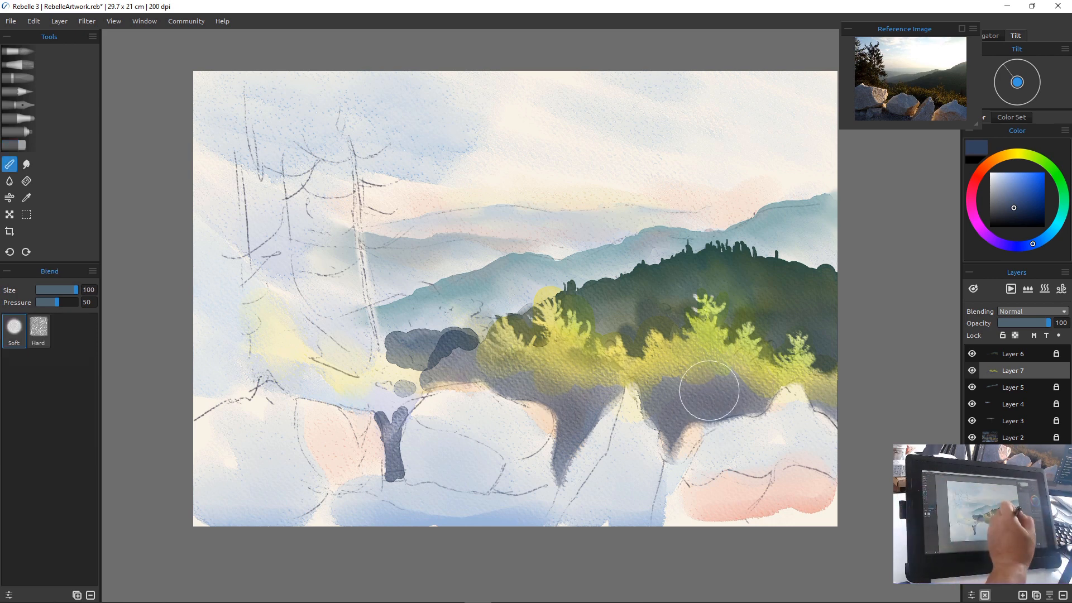
pyautogui.moveTo(725, 372); pyautogui.dragTo(706, 378)
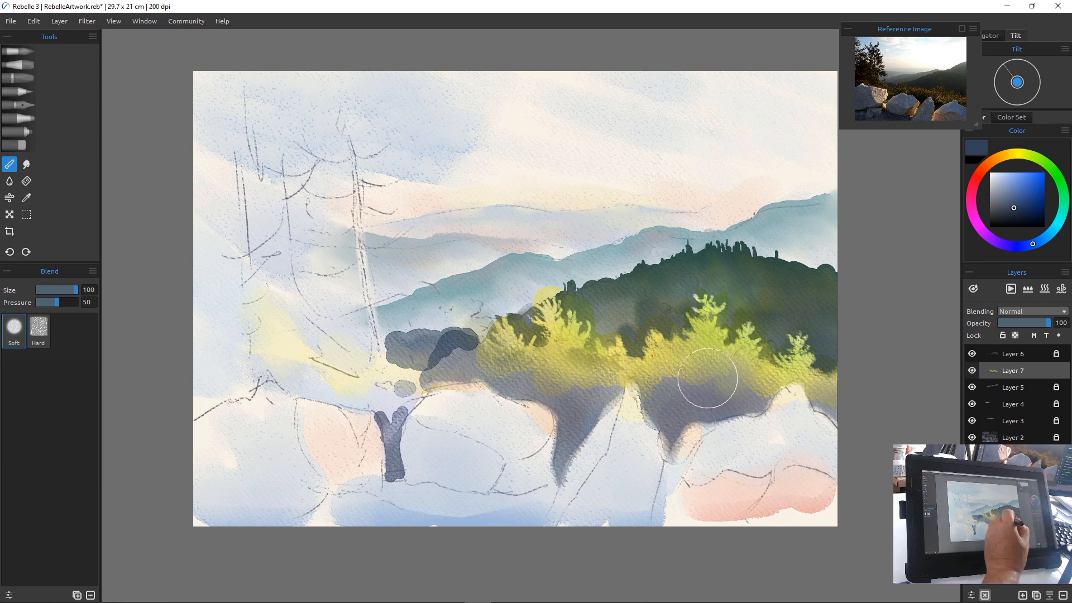
pyautogui.press('[')
pyautogui.press('[')
pyautogui.press('[')
pyautogui.press('[')
pyautogui.press('[')
pyautogui.press('[')
pyautogui.press('[')
pyautogui.press('[')
pyautogui.press('[')
pyautogui.press('[')
pyautogui.press('[')
pyautogui.press('[')
pyautogui.press('[')
pyautogui.press('[')
pyautogui.press('[')
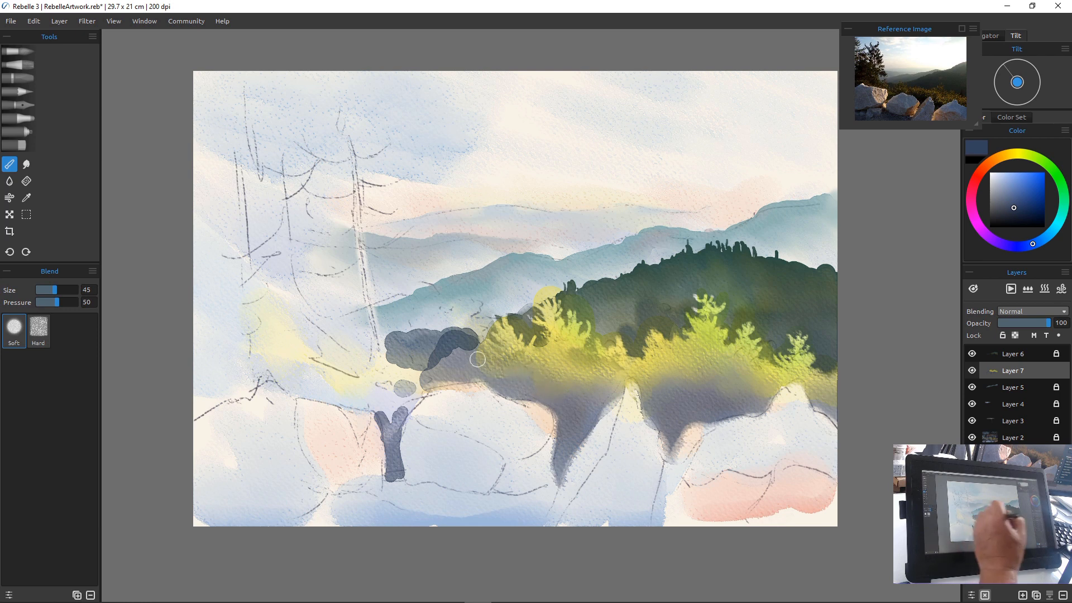
# Wet the shadow areas beneath the bushes using the Wet 1 water brush at size 50
pyautogui.press('w')
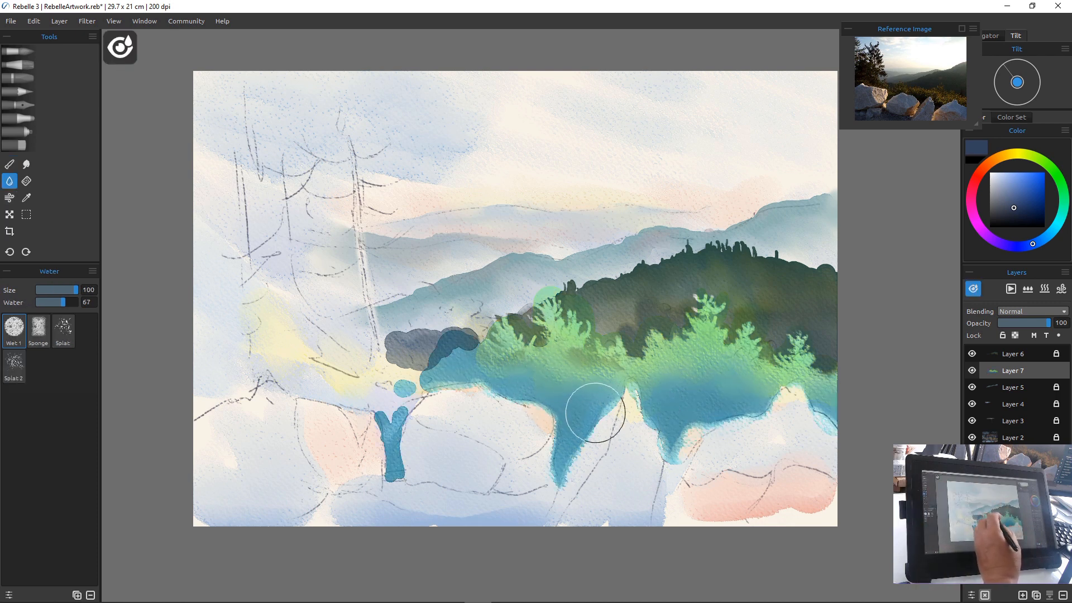
pyautogui.press('[')
pyautogui.press('[')
pyautogui.press('[')
pyautogui.press('[')
pyautogui.press('[')
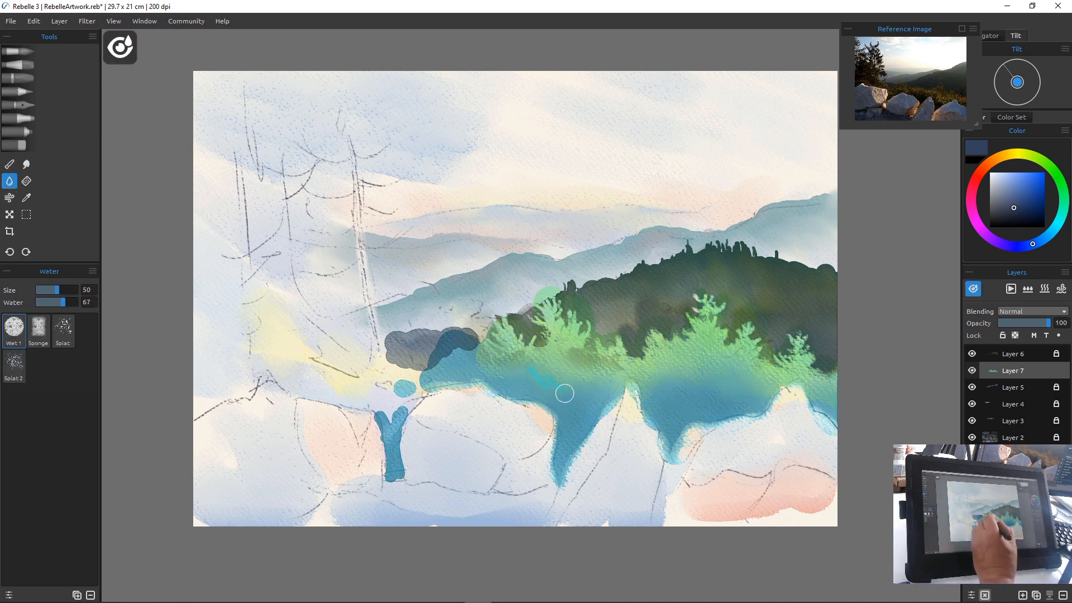
pyautogui.moveTo(541, 378)
pyautogui.mouseDown()
pyautogui.moveTo(586, 394)
pyautogui.moveTo(616, 374)
pyautogui.moveTo(647, 392)
pyautogui.moveTo(645, 379)
pyautogui.moveTo(685, 391)
pyautogui.moveTo(690, 374)
pyautogui.moveTo(759, 405)
pyautogui.moveTo(744, 372)
pyautogui.moveTo(777, 365)
pyautogui.mouseUp()
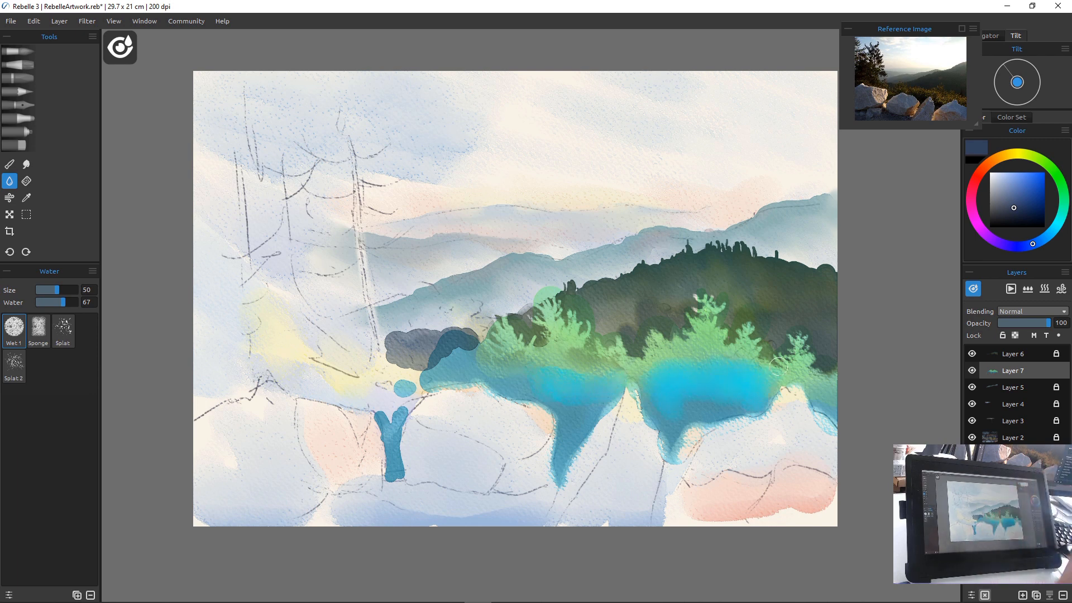
# Choose a muted yellow-green and glaze it over the bushes' lower parts and shadows with the watercolor Liner brush at size 100
pyautogui.click(18, 51)
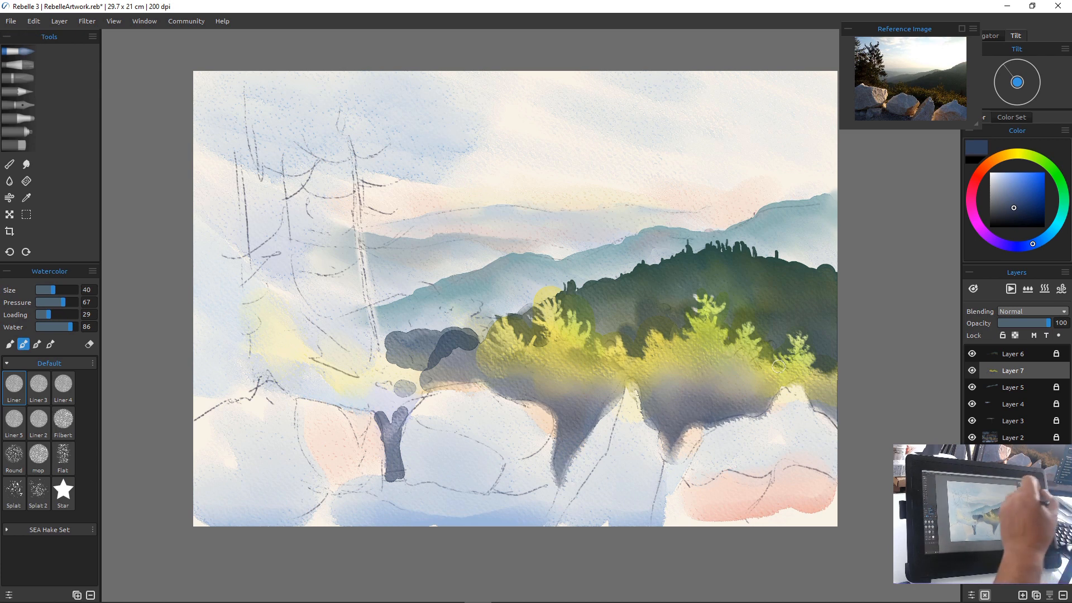
pyautogui.click(1023, 154)
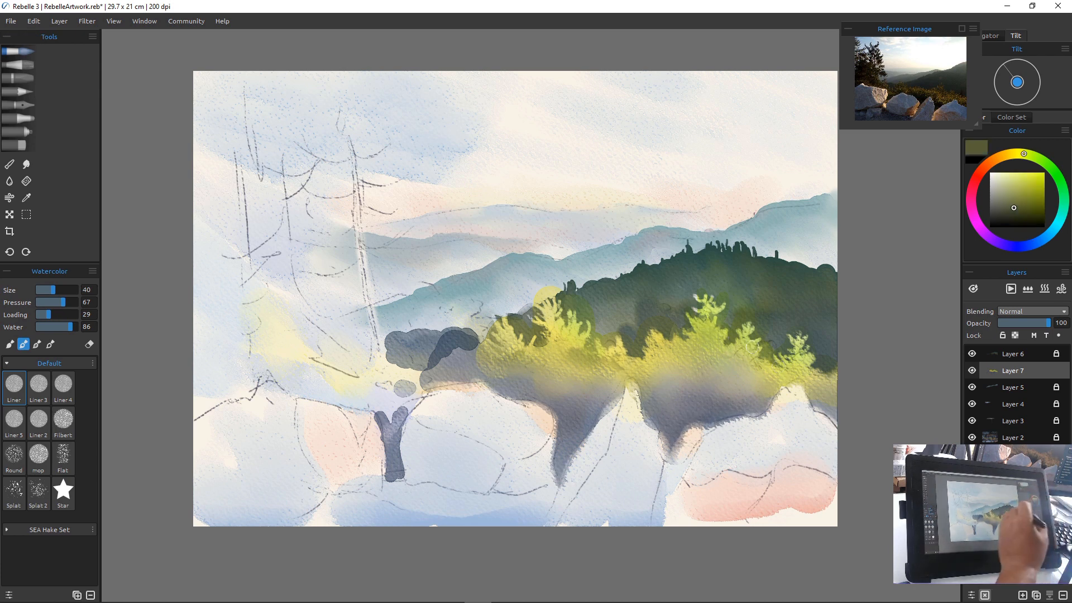
pyautogui.moveTo(1020, 202); pyautogui.dragTo(1022, 181)
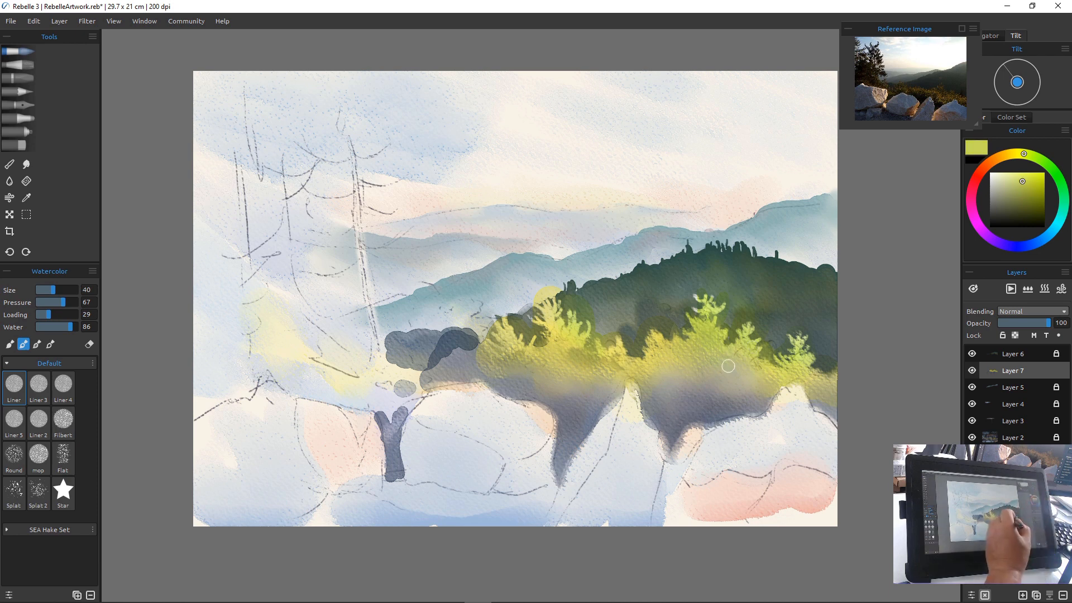
pyautogui.press(']')
pyautogui.press(']')
pyautogui.press(']')
pyautogui.press(']')
pyautogui.press(']')
pyautogui.press(']')
pyautogui.press(']')
pyautogui.press(']')
pyautogui.press(']')
pyautogui.press(']')
pyautogui.press(']')
pyautogui.moveTo(732, 364)
pyautogui.mouseDown()
pyautogui.moveTo(767, 371)
pyautogui.moveTo(728, 393)
pyautogui.moveTo(726, 376)
pyautogui.moveTo(710, 381)
pyautogui.moveTo(749, 389)
pyautogui.moveTo(761, 418)
pyautogui.moveTo(759, 391)
pyautogui.moveTo(772, 451)
pyautogui.moveTo(700, 390)
pyautogui.moveTo(709, 359)
pyautogui.moveTo(722, 359)
pyautogui.moveTo(708, 334)
pyautogui.moveTo(698, 372)
pyautogui.moveTo(565, 353)
pyautogui.moveTo(622, 372)
pyautogui.moveTo(511, 314)
pyautogui.moveTo(569, 378)
pyautogui.moveTo(604, 395)
pyautogui.moveTo(554, 349)
pyautogui.moveTo(523, 375)
pyautogui.moveTo(519, 366)
pyautogui.moveTo(536, 373)
pyautogui.moveTo(517, 356)
pyautogui.moveTo(529, 379)
pyautogui.moveTo(648, 379)
pyautogui.moveTo(679, 391)
pyautogui.moveTo(691, 378)
pyautogui.moveTo(769, 410)
pyautogui.mouseUp()
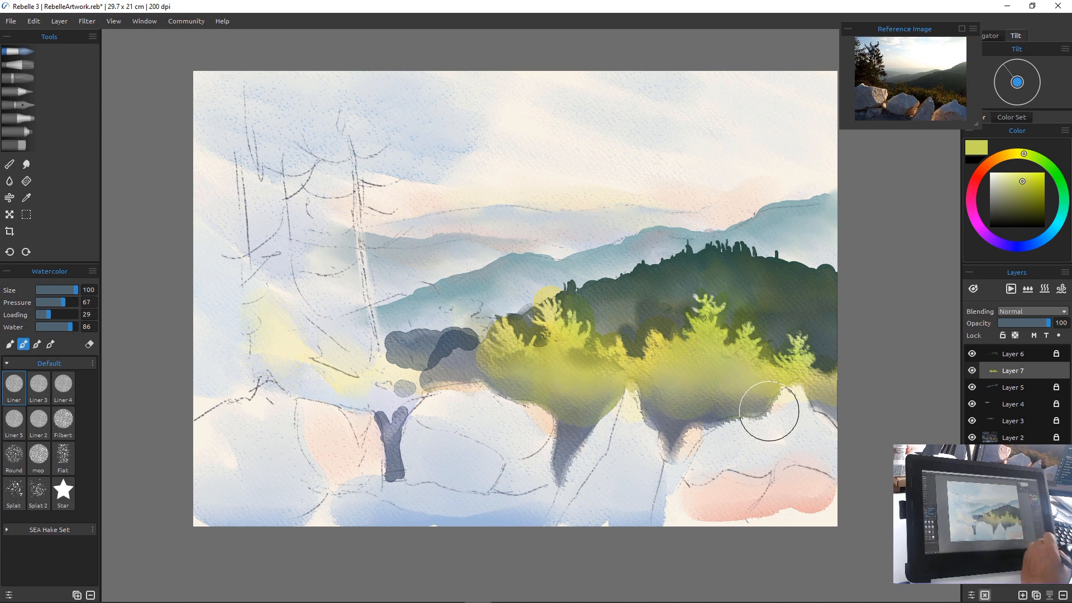
# Delete Layer 7 with its bush and shadow painting, and select Layer 5
pyautogui.click(1063, 595)
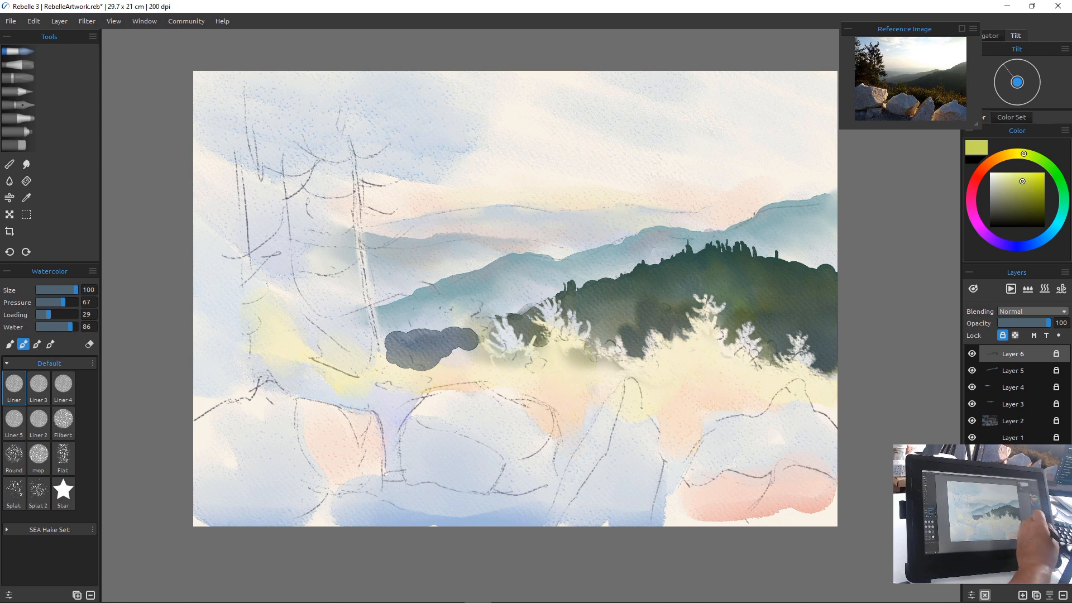
pyautogui.click(1022, 371)
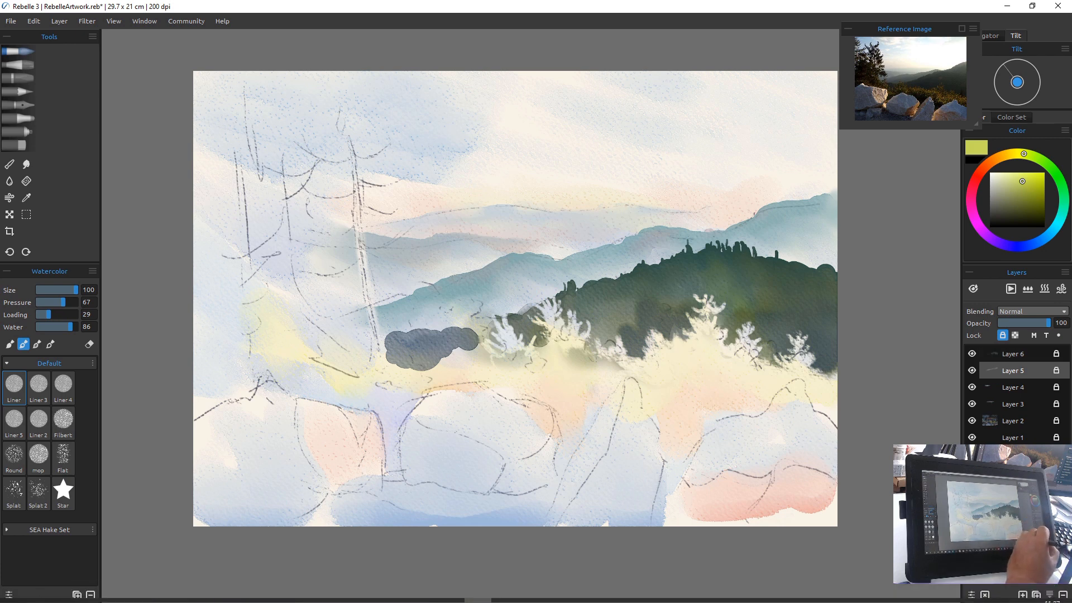
# Add a new layer above Layer 5 and paint the foreground bushes bright yellow-green with the watercolor Liner brush at size 100
pyautogui.click(1022, 595)
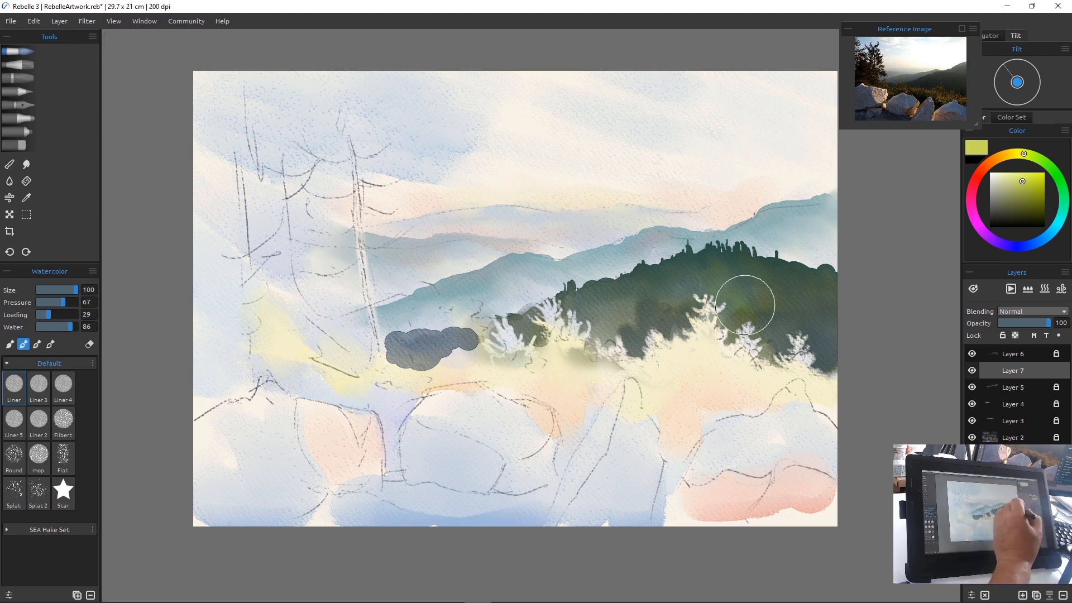
pyautogui.moveTo(797, 342)
pyautogui.mouseDown()
pyautogui.moveTo(834, 372)
pyautogui.moveTo(784, 373)
pyautogui.mouseUp()
pyautogui.moveTo(746, 340); pyautogui.dragTo(746, 346)
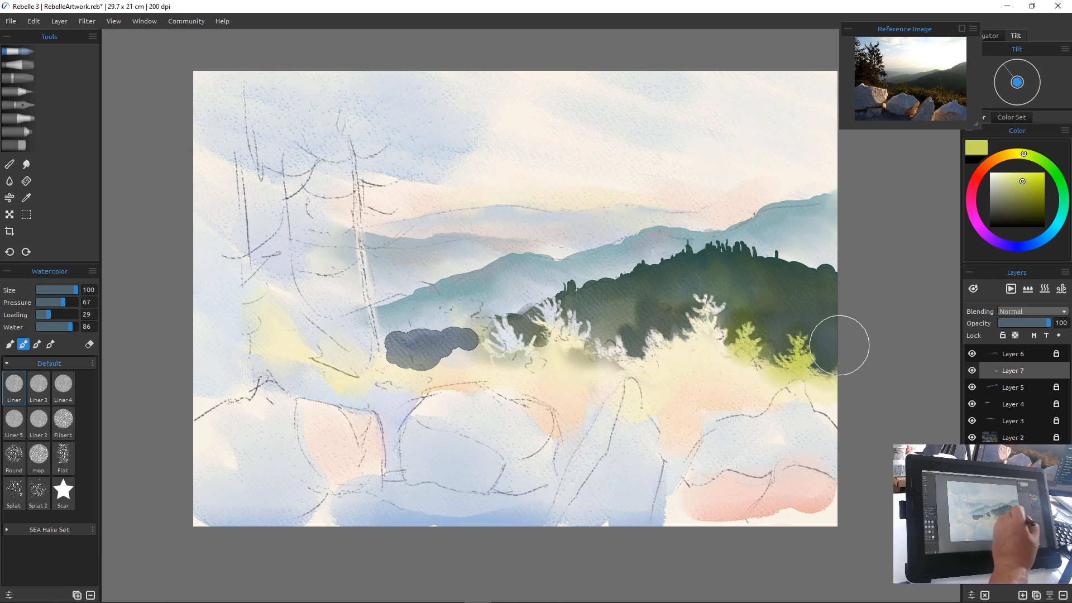
pyautogui.moveTo(705, 297)
pyautogui.mouseDown()
pyautogui.moveTo(716, 335)
pyautogui.moveTo(694, 326)
pyautogui.moveTo(693, 348)
pyautogui.moveTo(674, 339)
pyautogui.moveTo(736, 356)
pyautogui.moveTo(746, 322)
pyautogui.moveTo(750, 355)
pyautogui.moveTo(820, 375)
pyautogui.moveTo(650, 368)
pyautogui.moveTo(657, 353)
pyautogui.moveTo(611, 351)
pyautogui.moveTo(621, 353)
pyautogui.moveTo(554, 306)
pyautogui.moveTo(546, 347)
pyautogui.moveTo(500, 336)
pyautogui.moveTo(506, 347)
pyautogui.moveTo(476, 361)
pyautogui.moveTo(538, 363)
pyautogui.mouseUp()
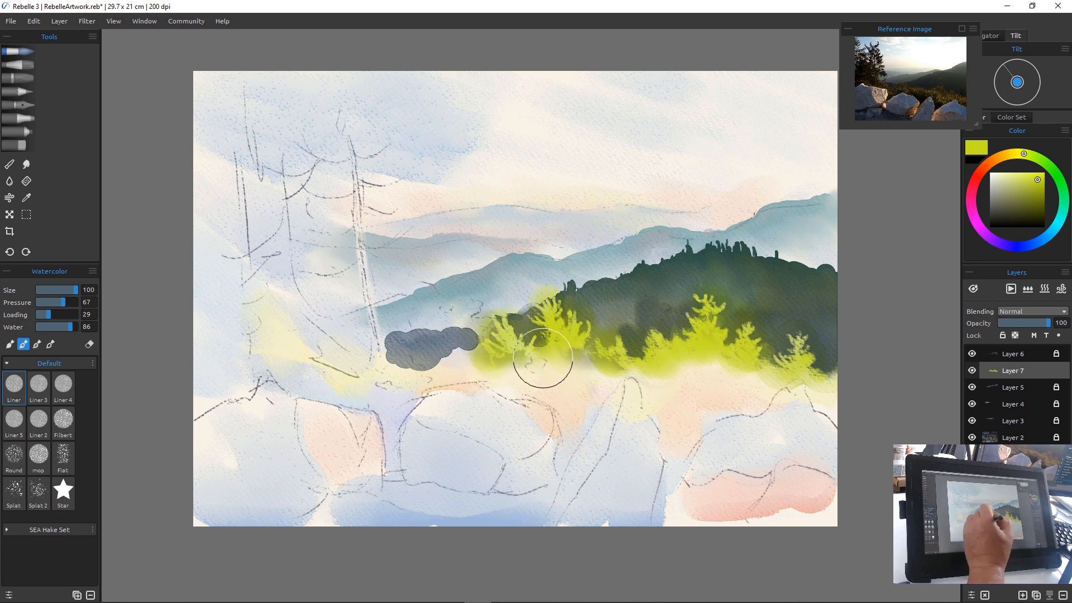
# Choose a golden yellow and paint it wet along the lower parts of the yellow-green bushes
pyautogui.click(1001, 156)
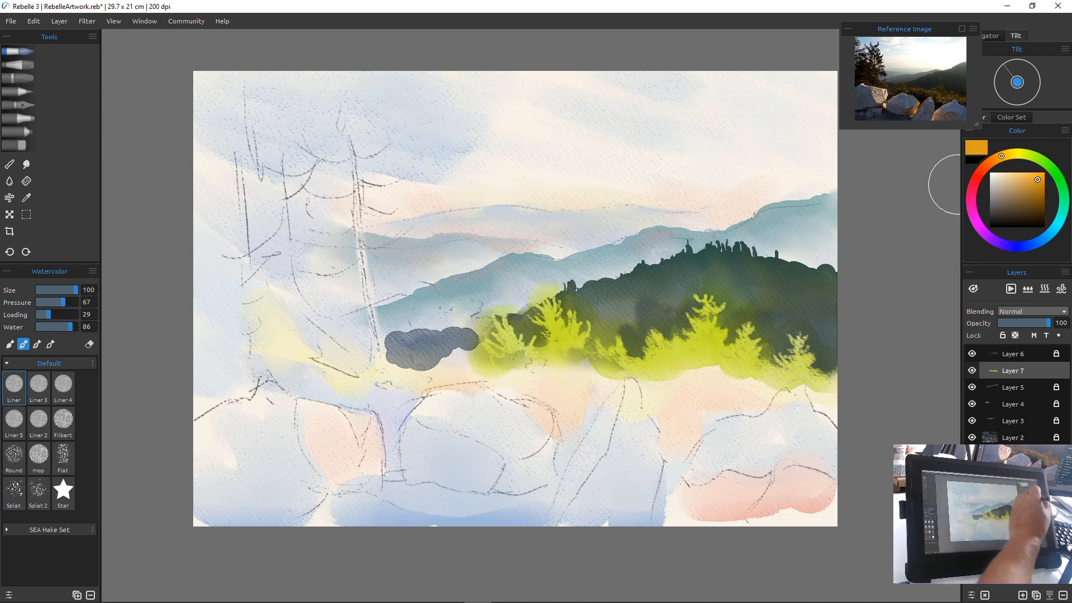
pyautogui.moveTo(1002, 156); pyautogui.dragTo(1007, 154)
pyautogui.moveTo(684, 375)
pyautogui.mouseDown()
pyautogui.moveTo(732, 359)
pyautogui.moveTo(842, 384)
pyautogui.mouseUp()
pyautogui.moveTo(578, 340)
pyautogui.mouseDown()
pyautogui.moveTo(568, 348)
pyautogui.moveTo(601, 367)
pyautogui.moveTo(490, 353)
pyautogui.moveTo(505, 346)
pyautogui.mouseUp()
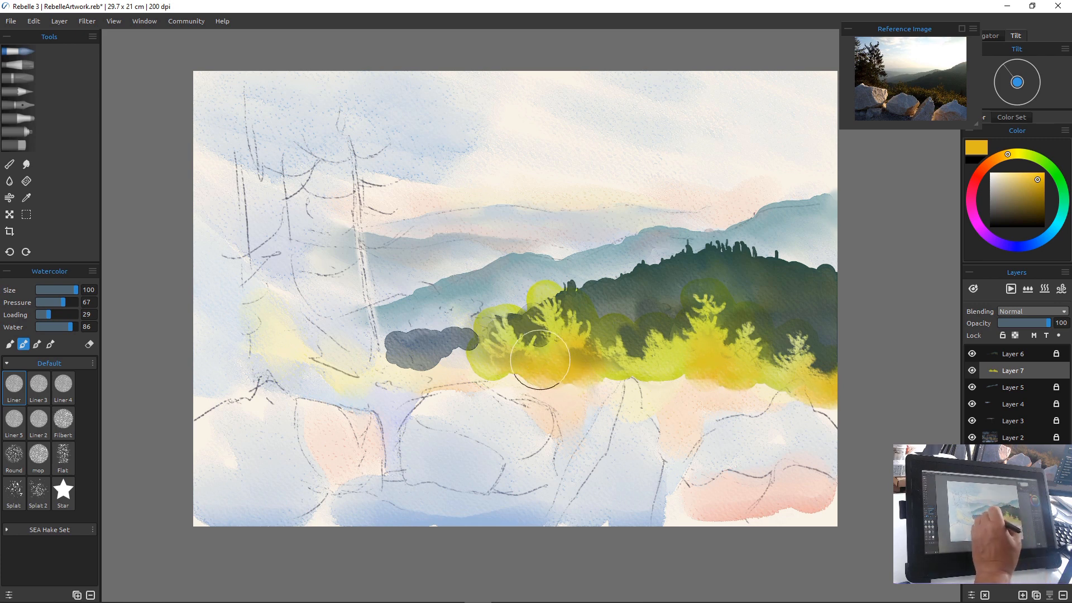
# Choose a dark blue and paint shadows beneath the bushes, running down into the gaps between the rocks
pyautogui.click(1026, 246)
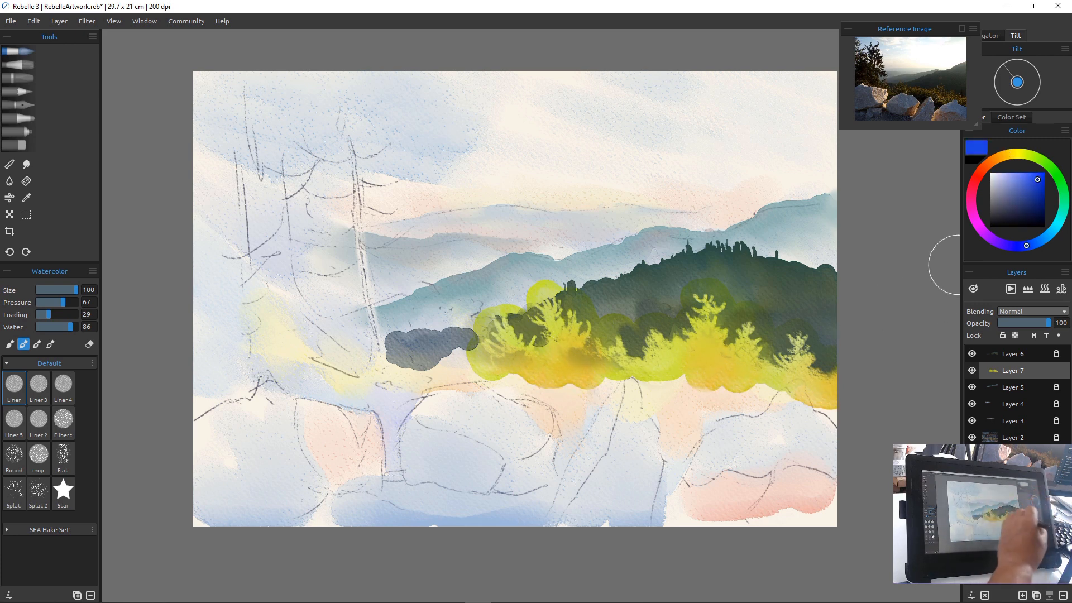
pyautogui.click(1035, 206)
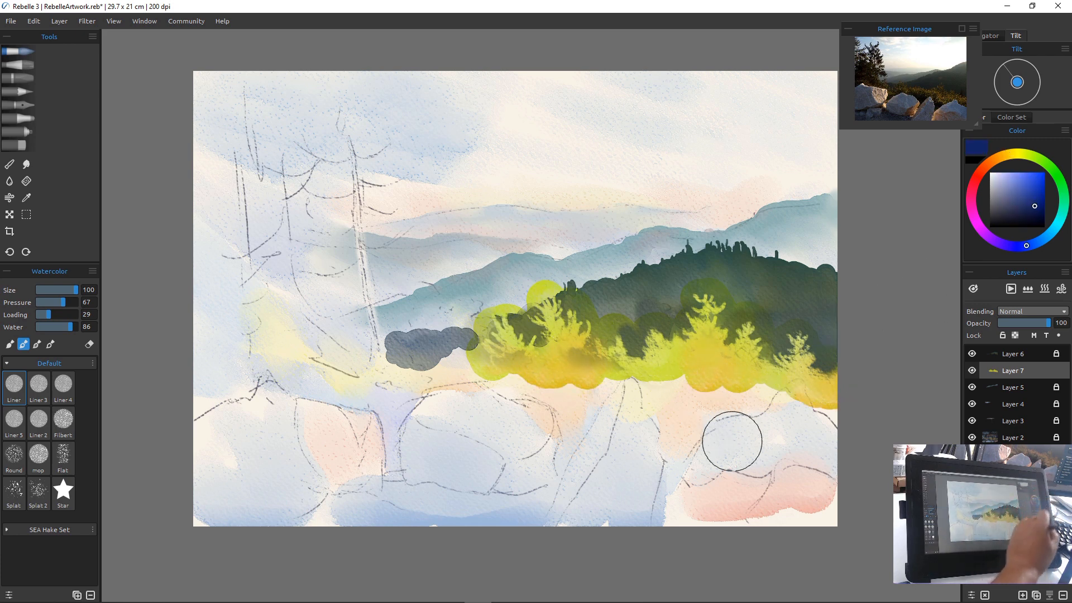
pyautogui.moveTo(720, 385)
pyautogui.mouseDown()
pyautogui.moveTo(754, 385)
pyautogui.moveTo(694, 415)
pyautogui.moveTo(713, 382)
pyautogui.moveTo(661, 372)
pyautogui.moveTo(675, 432)
pyautogui.moveTo(717, 431)
pyautogui.mouseUp()
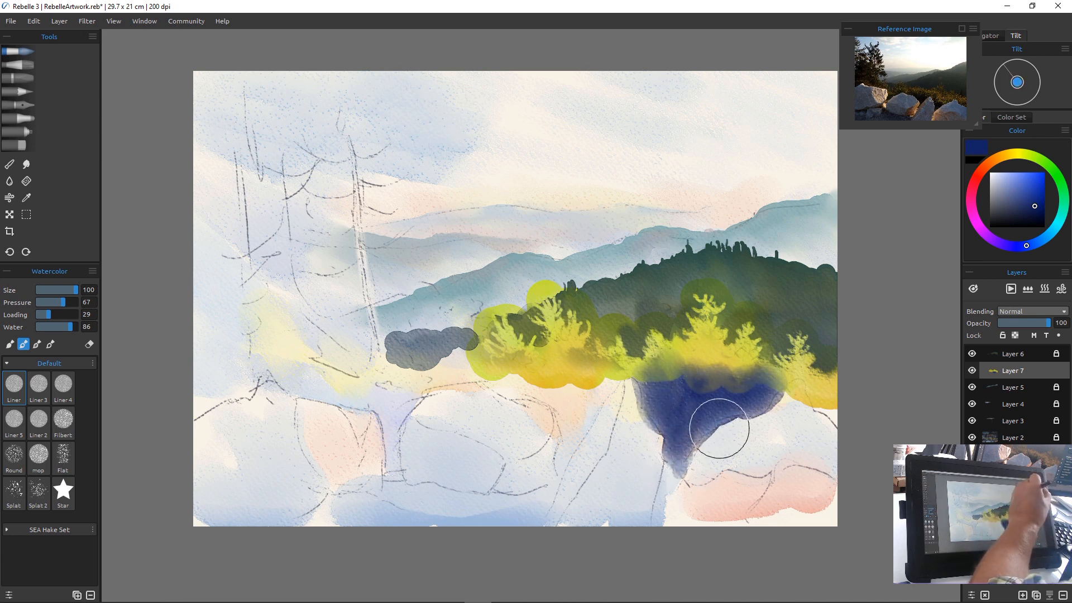
pyautogui.moveTo(831, 401); pyautogui.dragTo(851, 437)
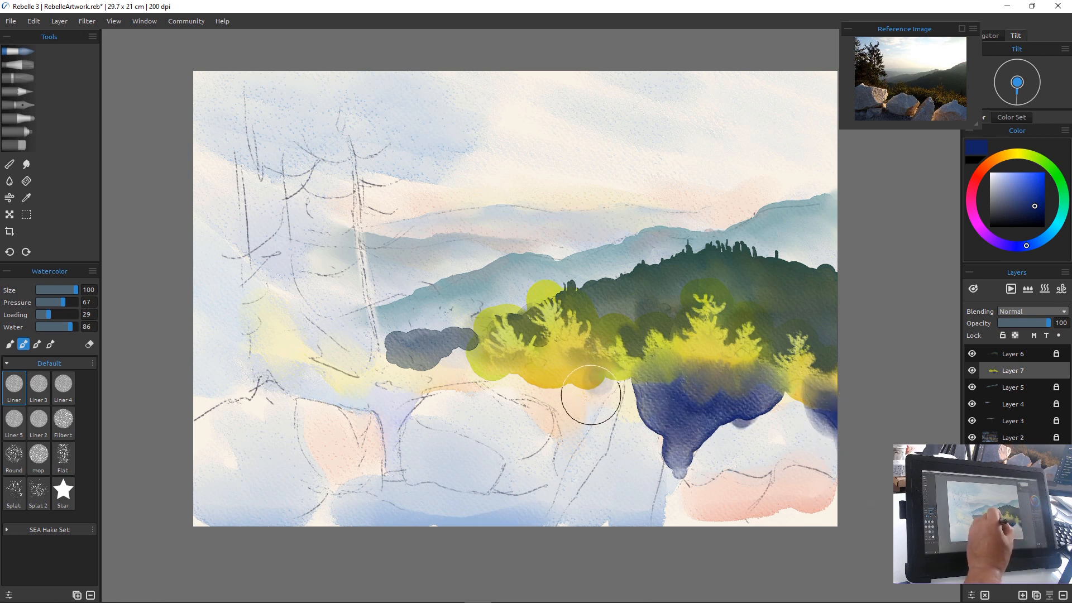
pyautogui.moveTo(590, 394)
pyautogui.mouseDown()
pyautogui.moveTo(608, 376)
pyautogui.moveTo(576, 430)
pyautogui.moveTo(571, 381)
pyautogui.moveTo(557, 377)
pyautogui.moveTo(550, 390)
pyautogui.moveTo(566, 384)
pyautogui.moveTo(553, 473)
pyautogui.moveTo(558, 435)
pyautogui.moveTo(521, 387)
pyautogui.moveTo(557, 405)
pyautogui.moveTo(455, 379)
pyautogui.mouseUp()
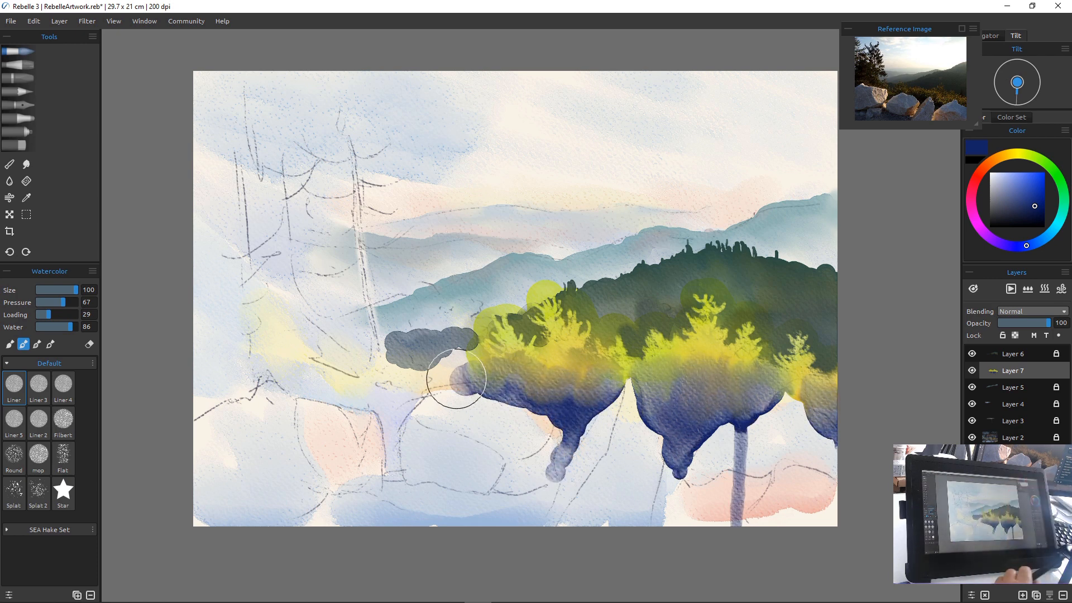
# Erase the blue paint spilling over the large rounded rock's top and side edge with the Round Hard eraser at size 50
pyautogui.press('e')
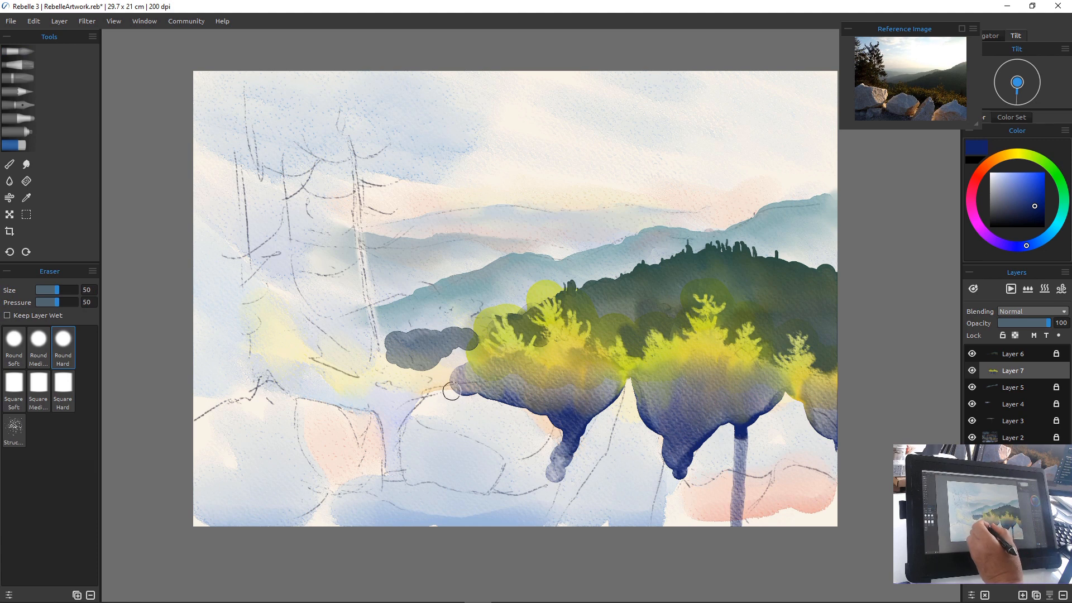
pyautogui.moveTo(452, 391)
pyautogui.mouseDown()
pyautogui.moveTo(491, 399)
pyautogui.moveTo(459, 391)
pyautogui.moveTo(485, 391)
pyautogui.moveTo(529, 413)
pyautogui.moveTo(486, 395)
pyautogui.moveTo(515, 396)
pyautogui.mouseUp()
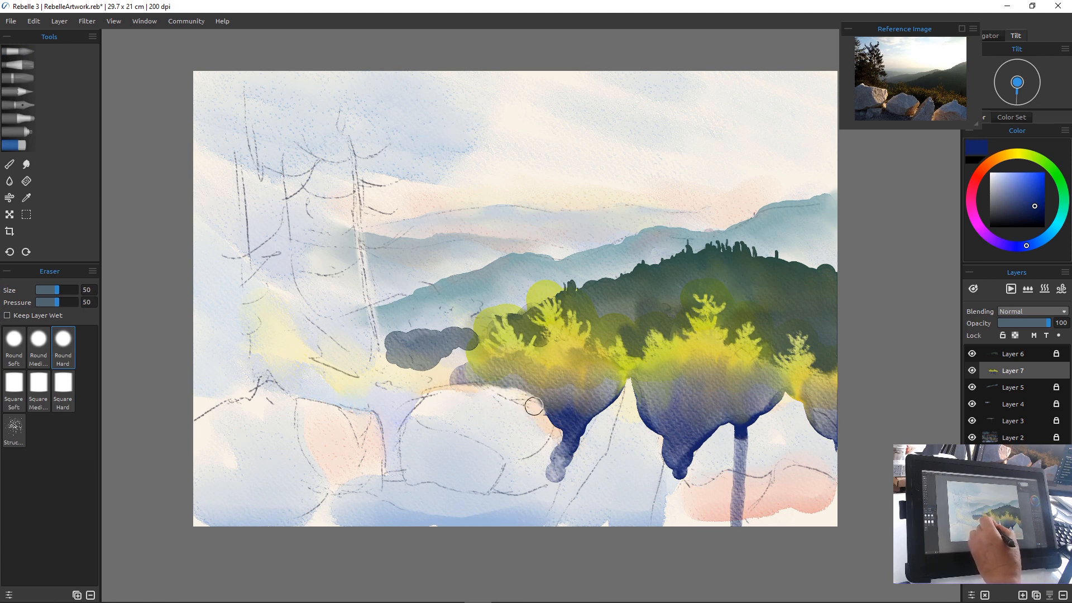
pyautogui.press('b')
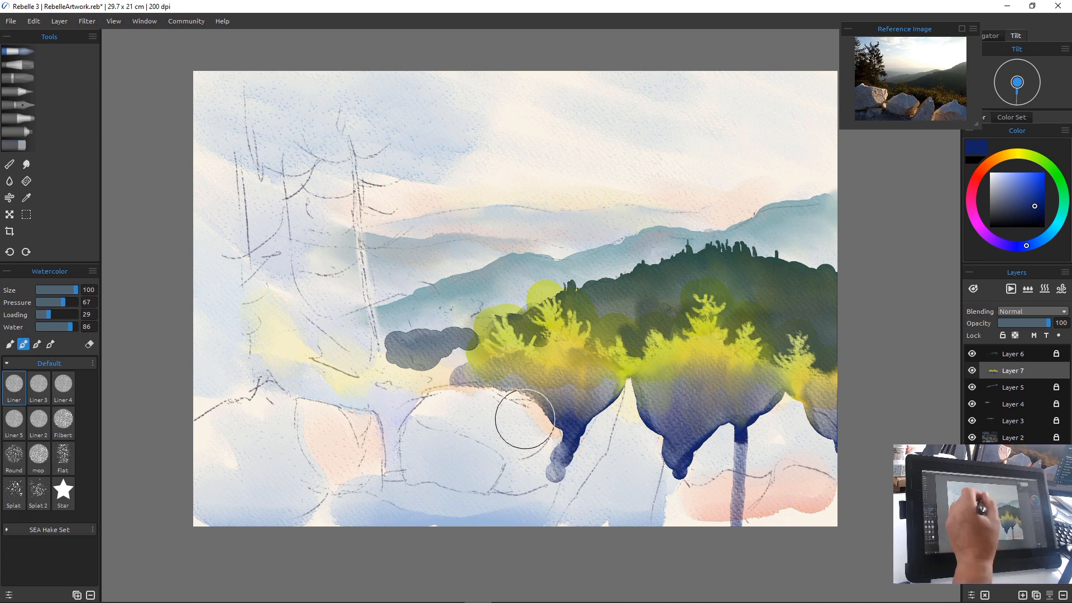
pyautogui.press('e')
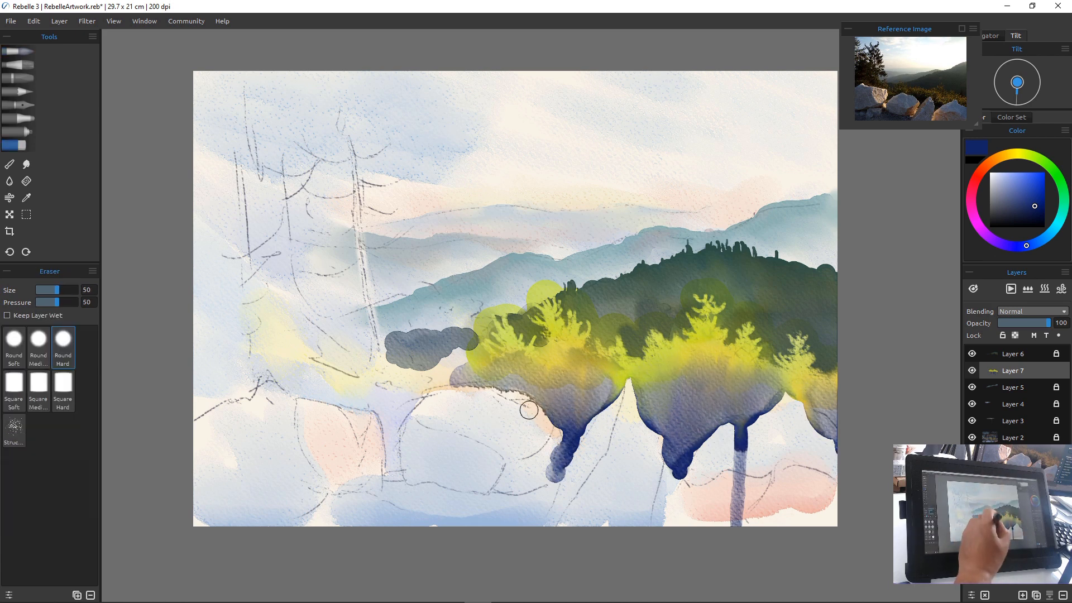
pyautogui.moveTo(531, 407)
pyautogui.mouseDown()
pyautogui.moveTo(552, 421)
pyautogui.moveTo(549, 472)
pyautogui.moveTo(554, 428)
pyautogui.moveTo(550, 479)
pyautogui.mouseUp()
pyautogui.press('b')
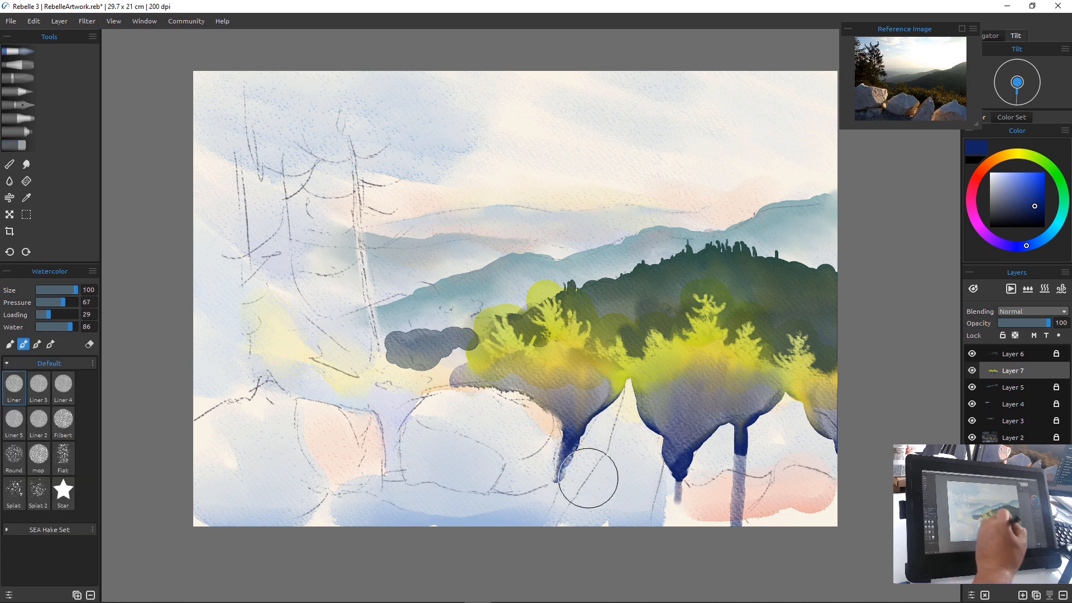
# Erase the blue drips and excess shadow over the pink-based rock and its peak beneath the rightmost bush
pyautogui.press('e')
pyautogui.moveTo(719, 439)
pyautogui.mouseDown()
pyautogui.moveTo(678, 484)
pyautogui.moveTo(687, 472)
pyautogui.moveTo(673, 531)
pyautogui.mouseUp()
pyautogui.moveTo(734, 459)
pyautogui.mouseDown()
pyautogui.moveTo(760, 424)
pyautogui.moveTo(739, 471)
pyautogui.moveTo(725, 447)
pyautogui.moveTo(717, 485)
pyautogui.moveTo(737, 525)
pyautogui.mouseUp()
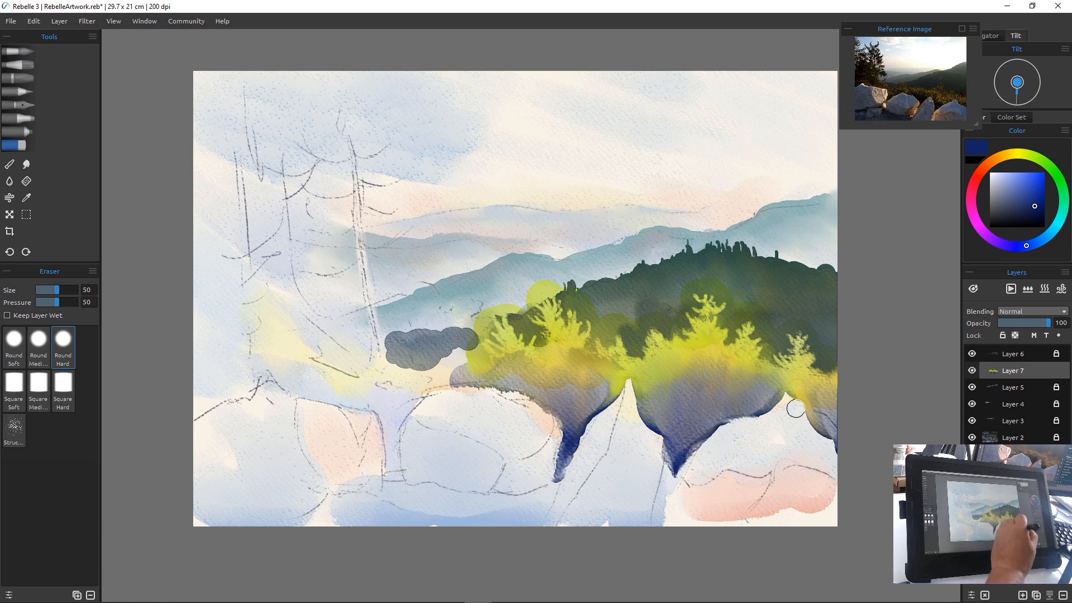
pyautogui.moveTo(795, 408)
pyautogui.mouseDown()
pyautogui.moveTo(797, 390)
pyautogui.moveTo(800, 401)
pyautogui.moveTo(771, 423)
pyautogui.moveTo(752, 422)
pyautogui.mouseUp()
pyautogui.moveTo(797, 392); pyautogui.dragTo(840, 449)
pyautogui.press('b')
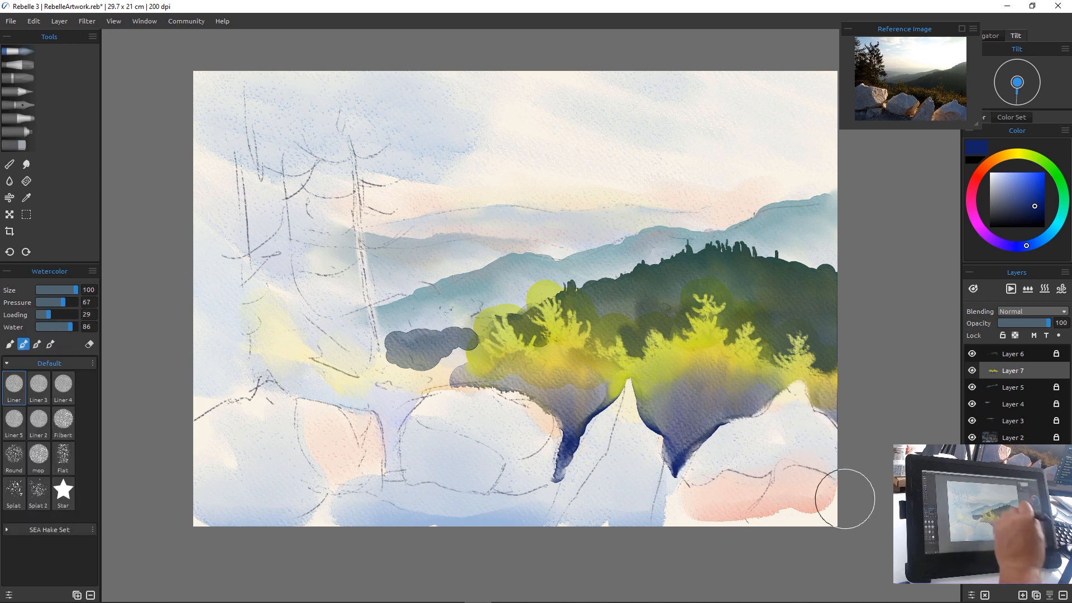
# Erase the yellow-green paint spilling onto the dark hill around the bush tops with the Round Hard eraser at size 50
pyautogui.press('e')
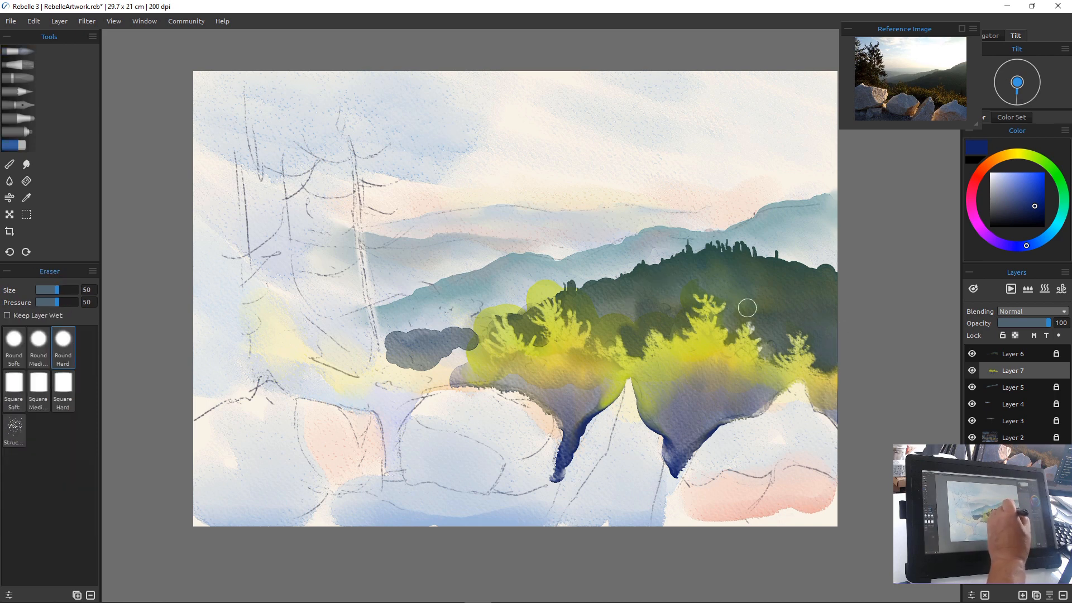
pyautogui.press('e')
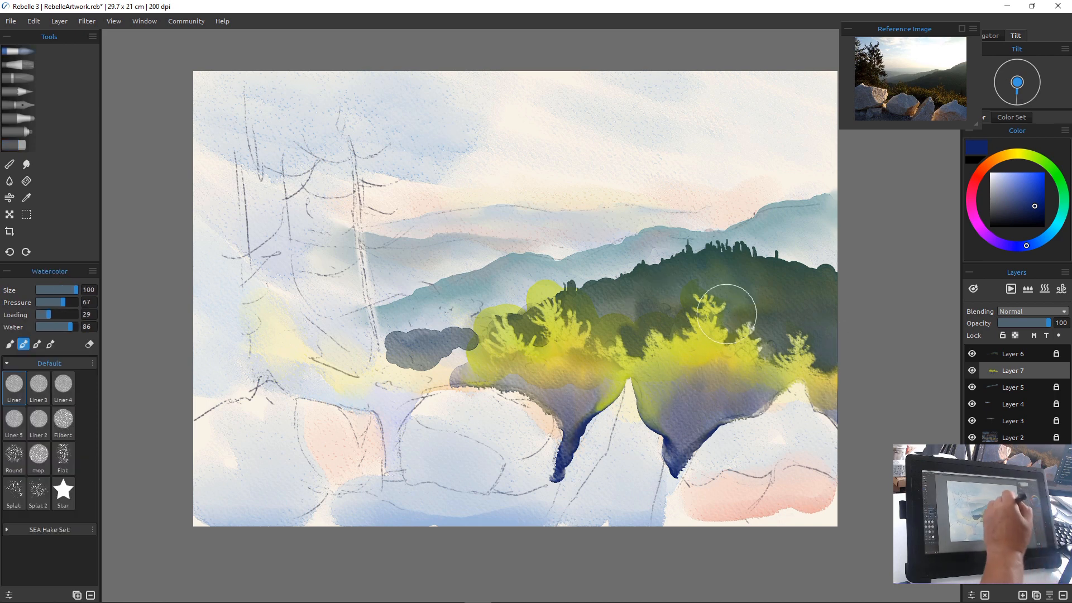
pyautogui.press('e')
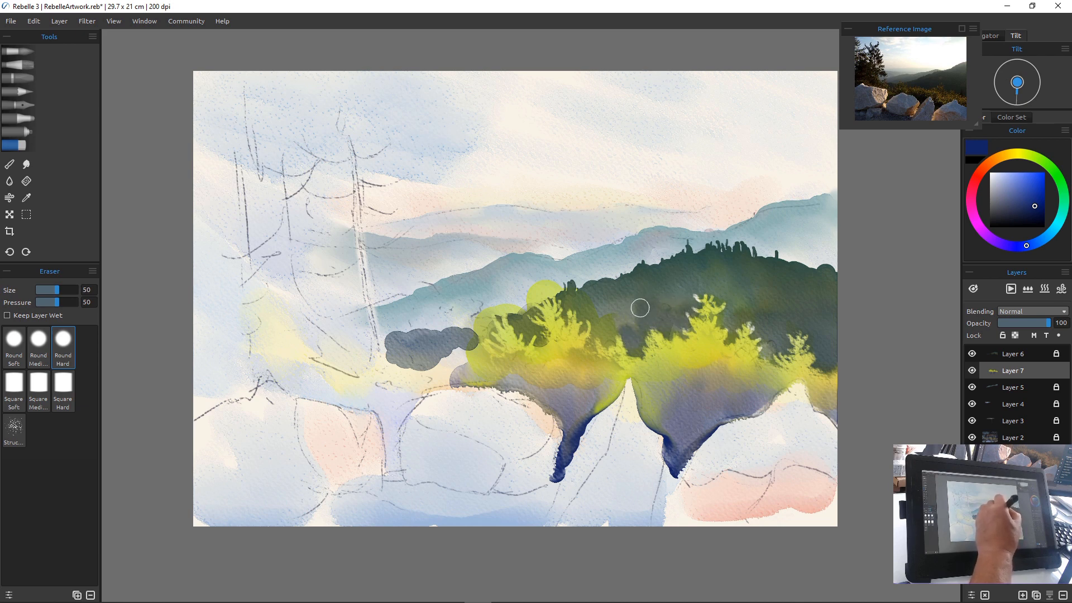
pyautogui.press('e')
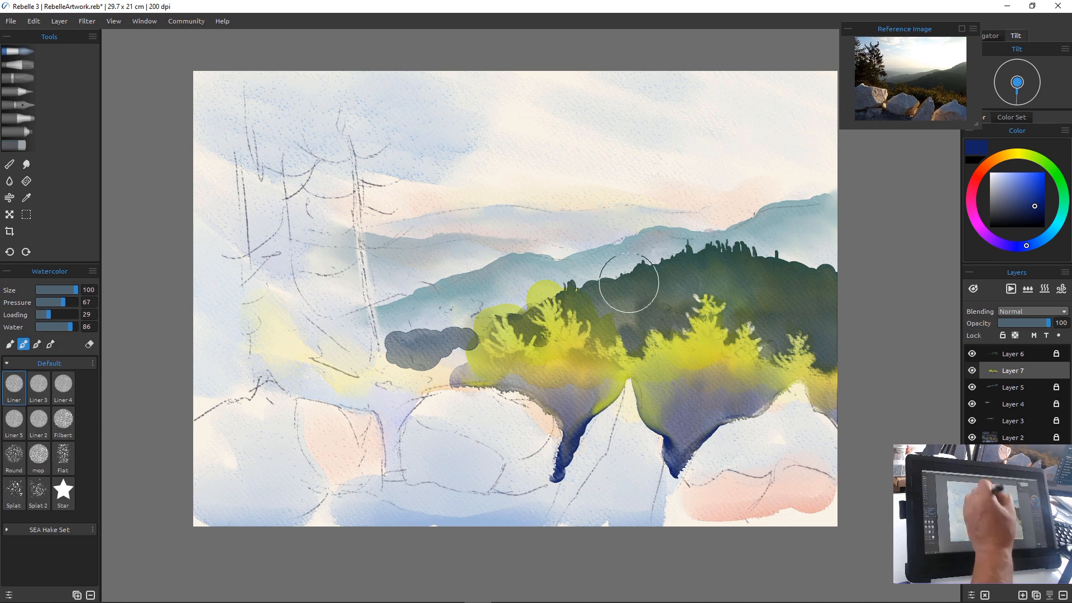
pyautogui.press('e')
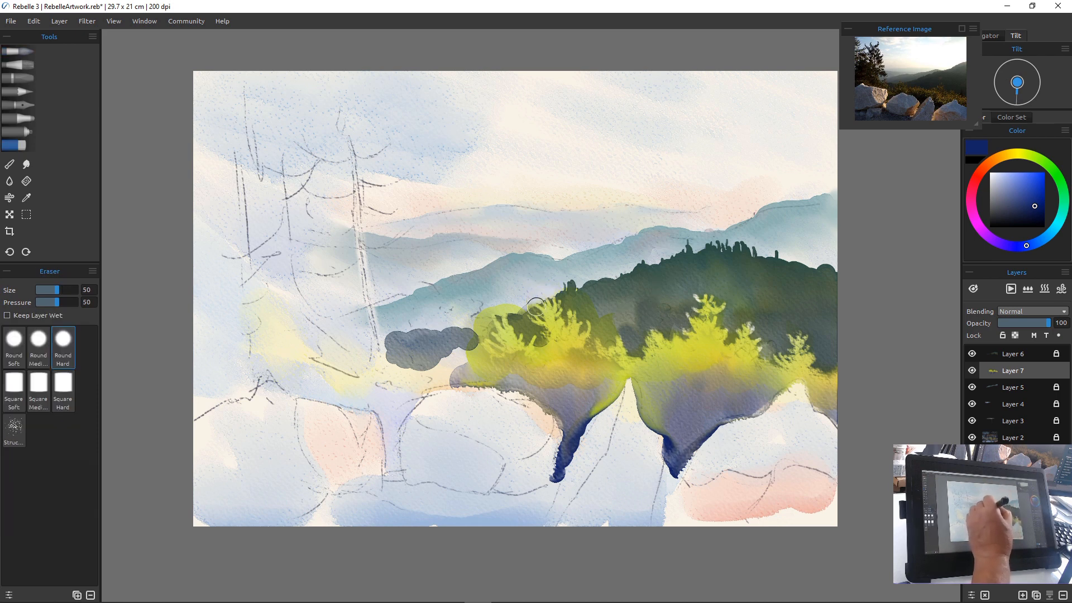
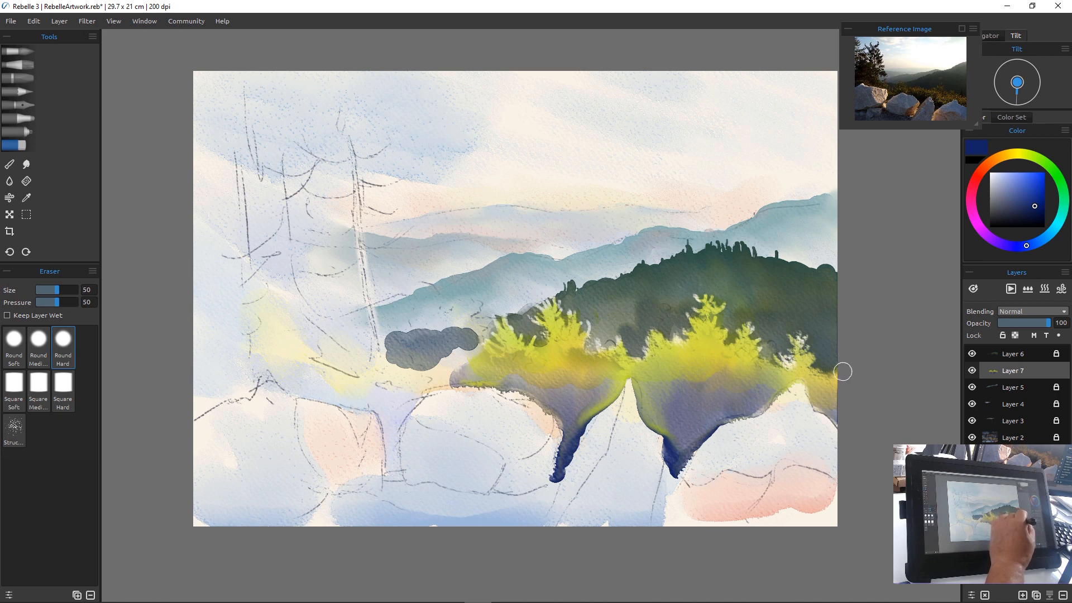
pyautogui.press('e')
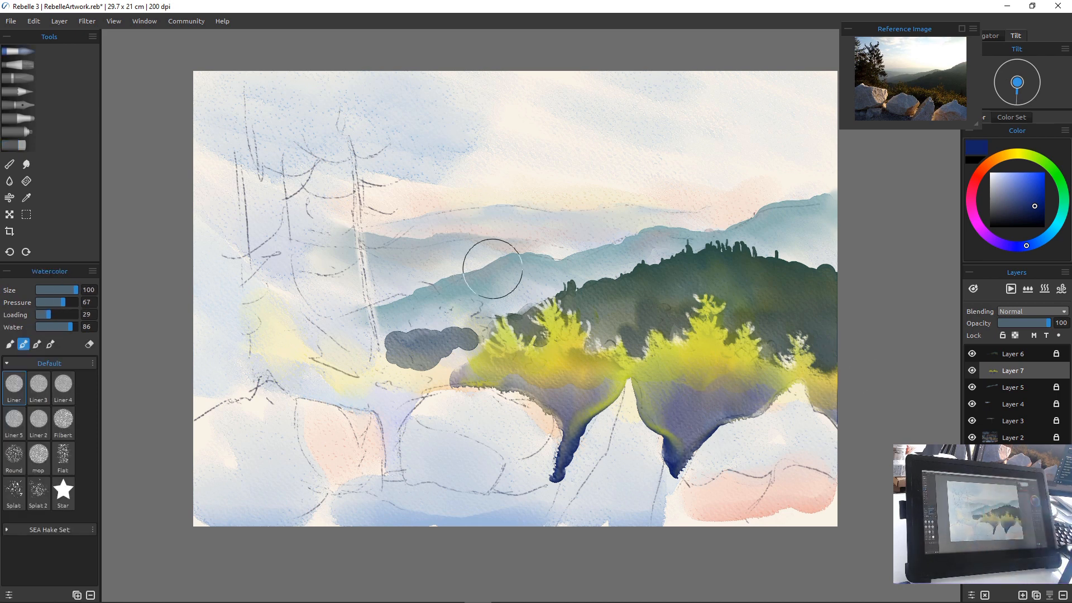
# Clean up the shadow edges along the pointed middle rock and the rounded rock beside it with the Round Hard eraser
pyautogui.press('e')
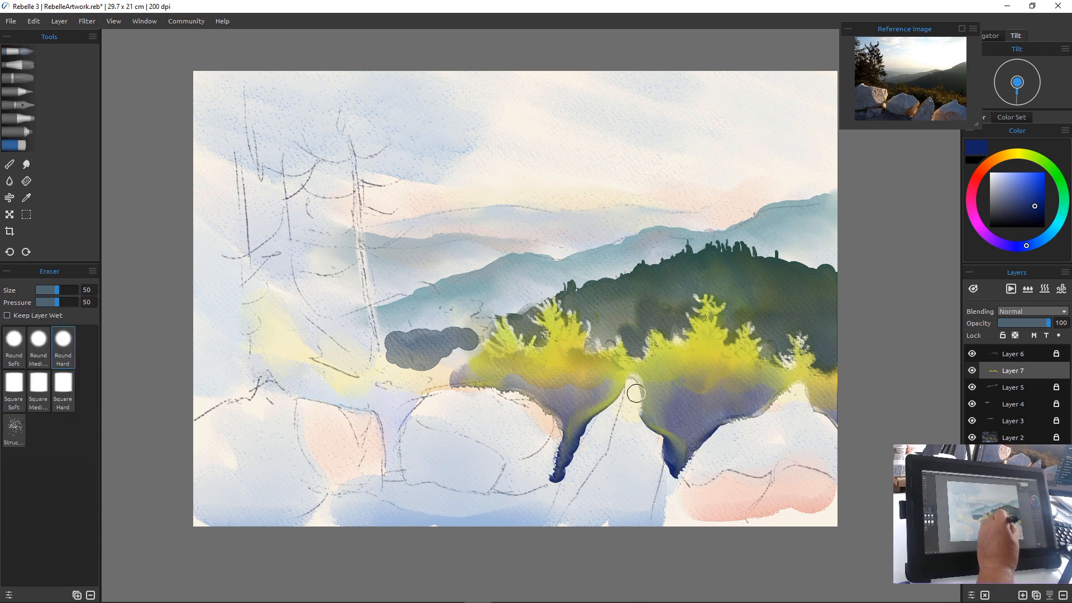
pyautogui.moveTo(637, 408); pyautogui.dragTo(657, 443)
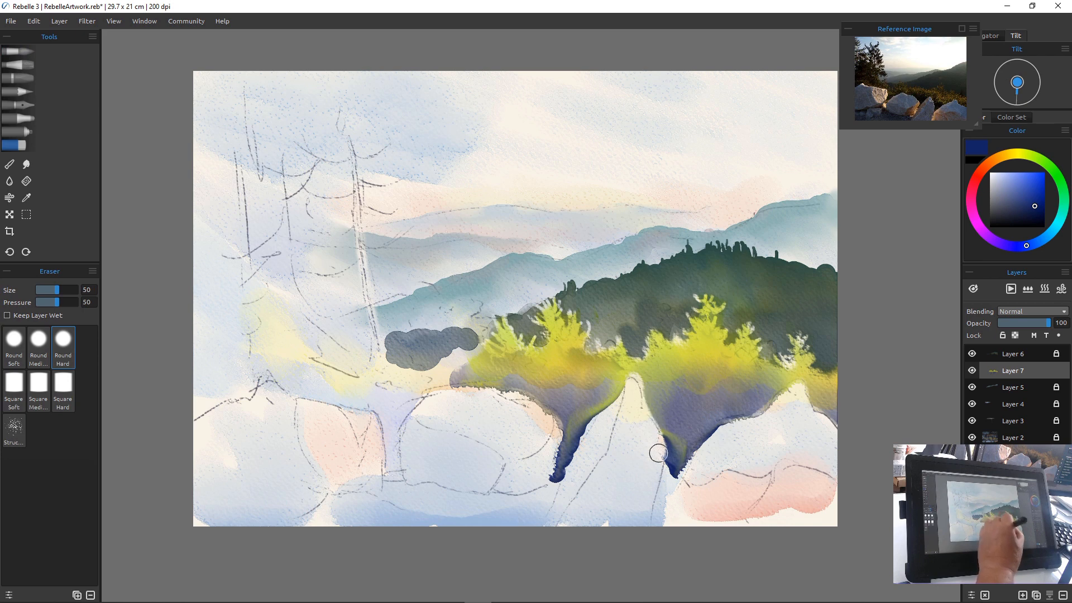
pyautogui.press('b')
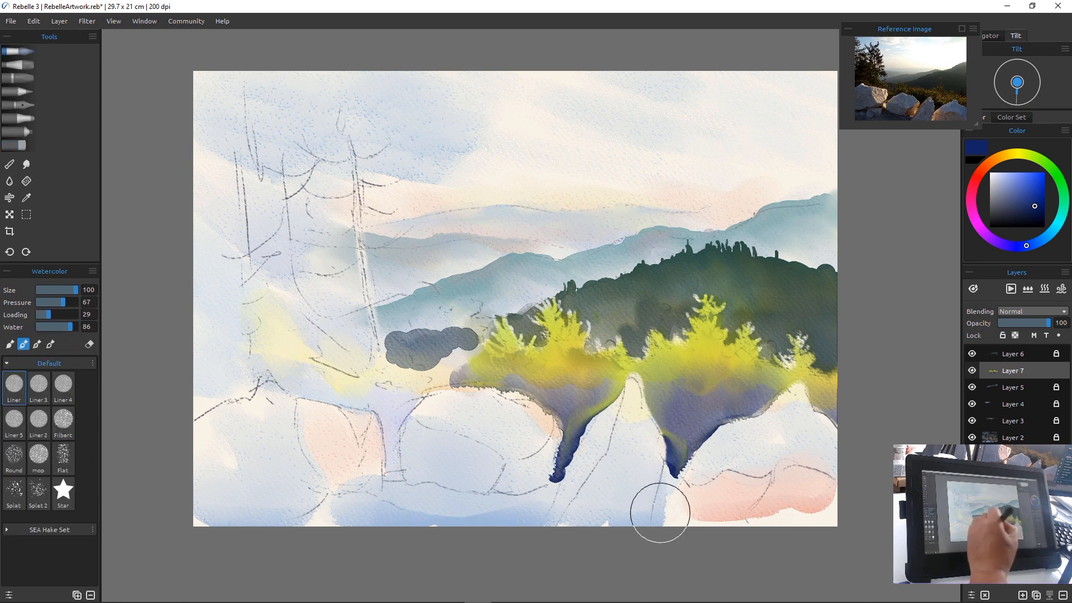
pyautogui.press('e')
pyautogui.press('b')
pyautogui.press('e')
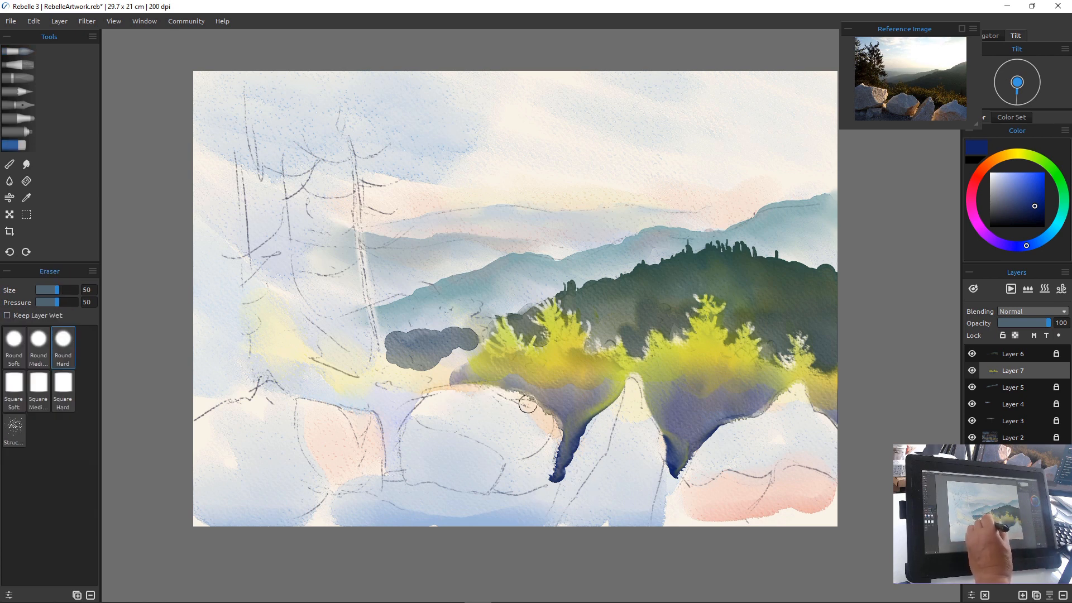
pyautogui.moveTo(546, 419); pyautogui.dragTo(550, 470)
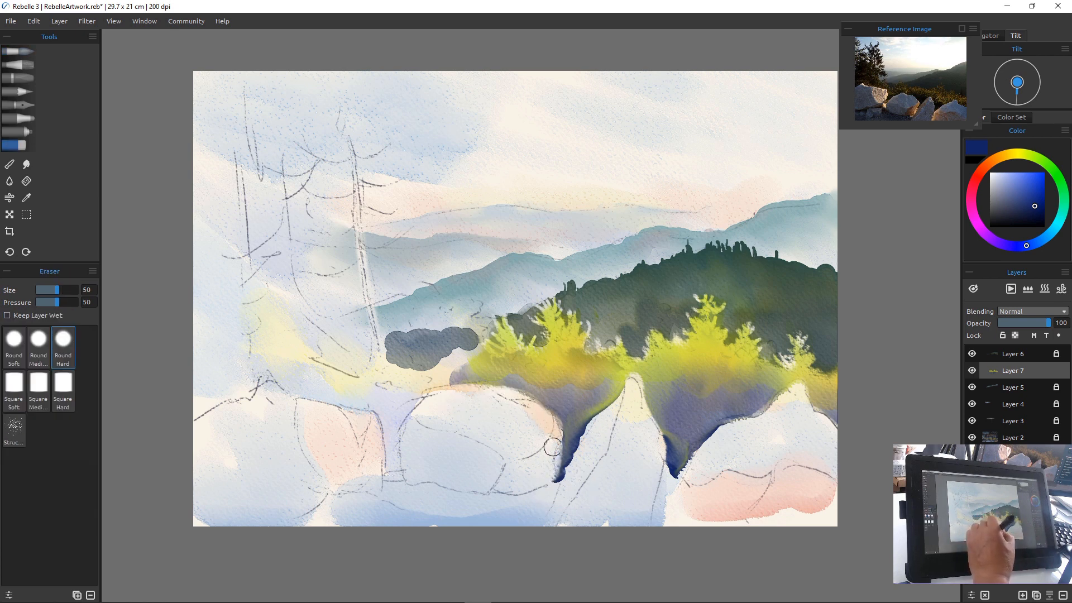
pyautogui.press('b')
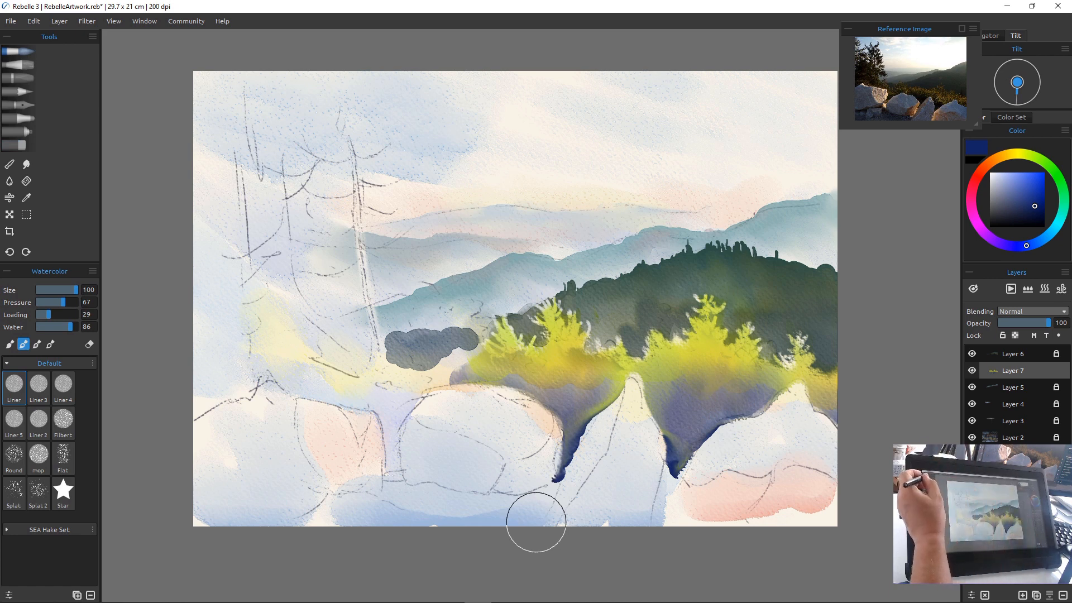
# Reduce the watercolor Liner brush to size 45 and extend the dark blue shadows down both sides of the pointed rock
pyautogui.press('[')
pyautogui.press('[')
pyautogui.press('[')
pyautogui.press('[')
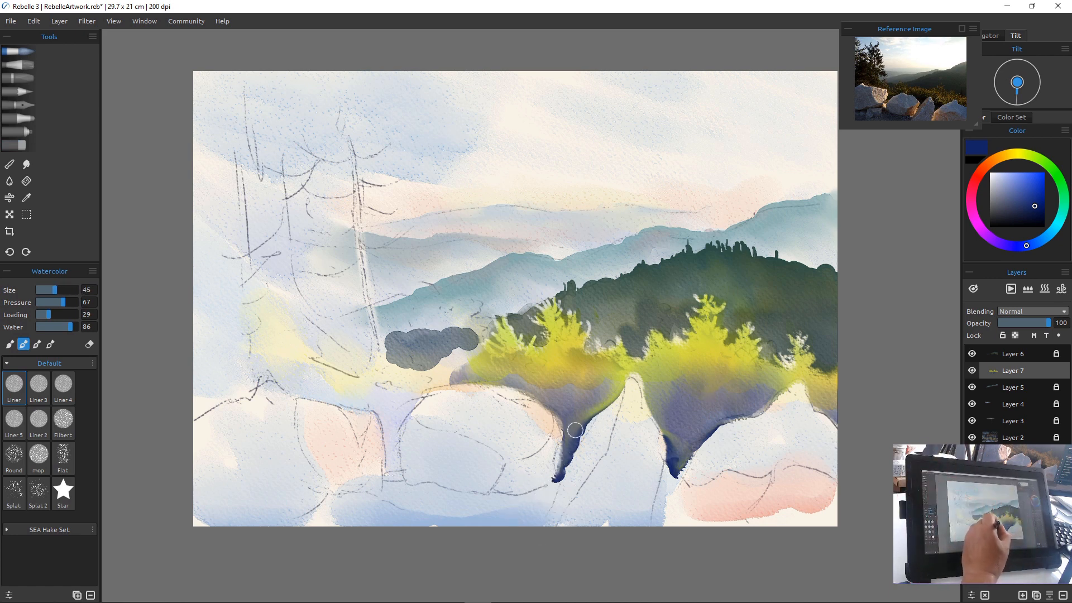
pyautogui.moveTo(593, 412); pyautogui.dragTo(549, 496)
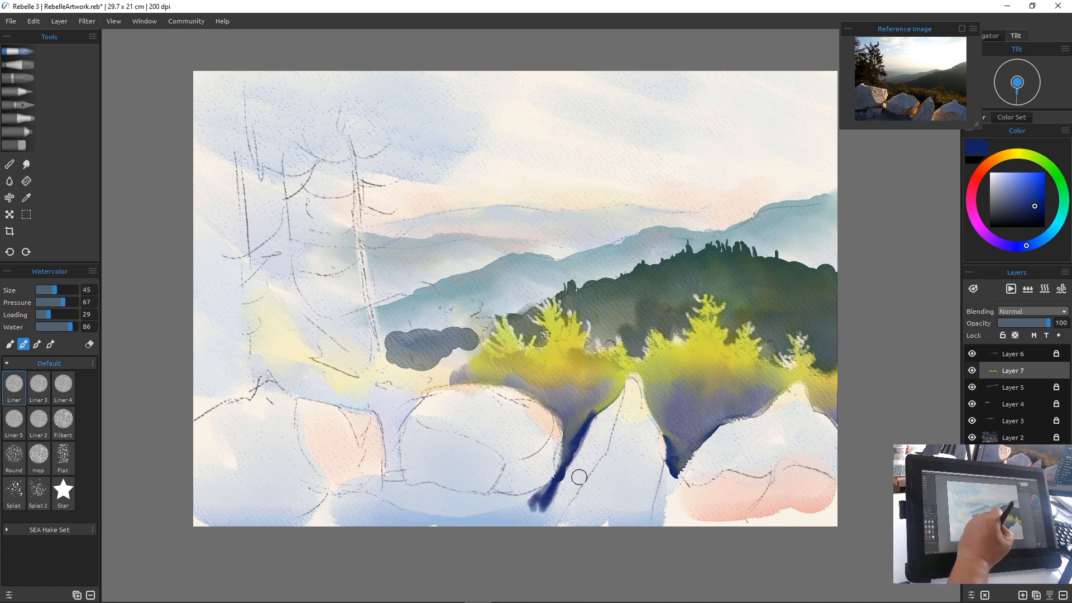
pyautogui.moveTo(664, 444)
pyautogui.mouseDown()
pyautogui.moveTo(656, 502)
pyautogui.moveTo(693, 454)
pyautogui.moveTo(668, 493)
pyautogui.moveTo(688, 444)
pyautogui.moveTo(672, 488)
pyautogui.mouseUp()
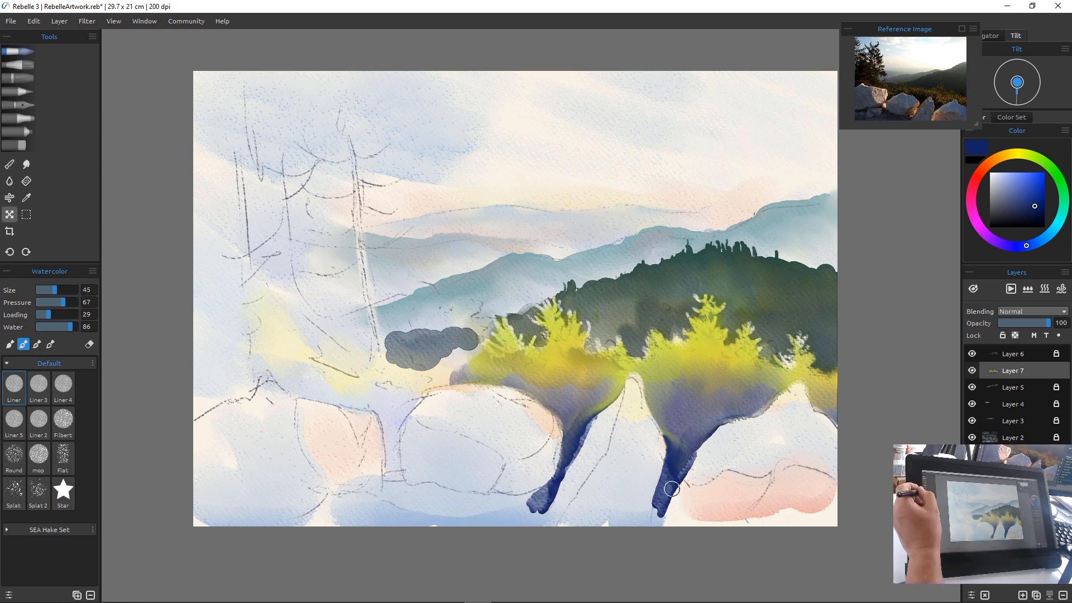
# Soften the lower ends of the dark blue shadows on both sides of the pointed rock with the Soft Blend brush
pyautogui.click(10, 164)
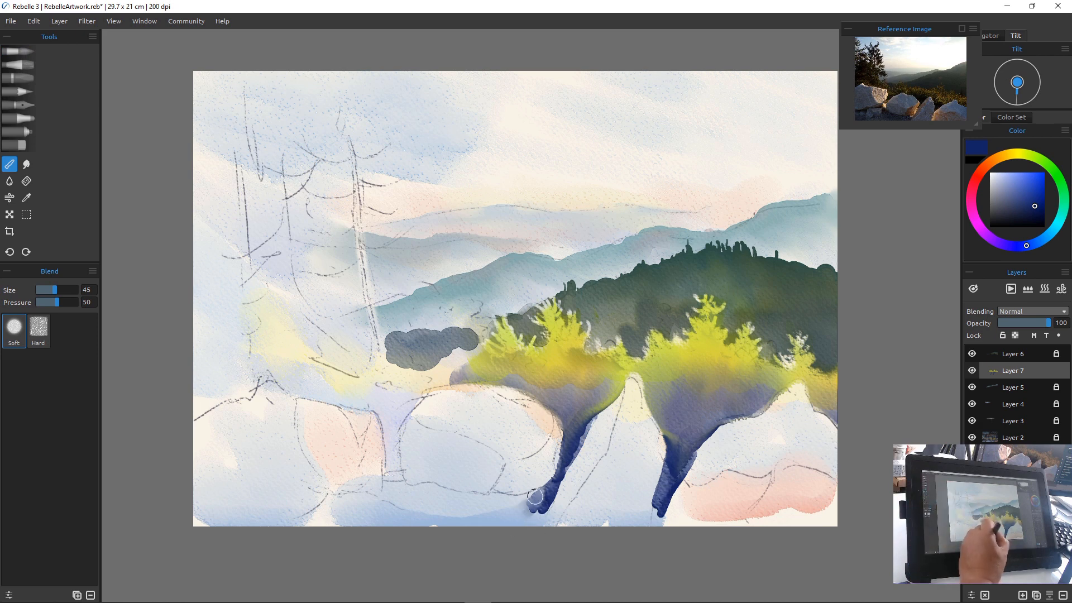
pyautogui.moveTo(536, 498); pyautogui.dragTo(540, 515)
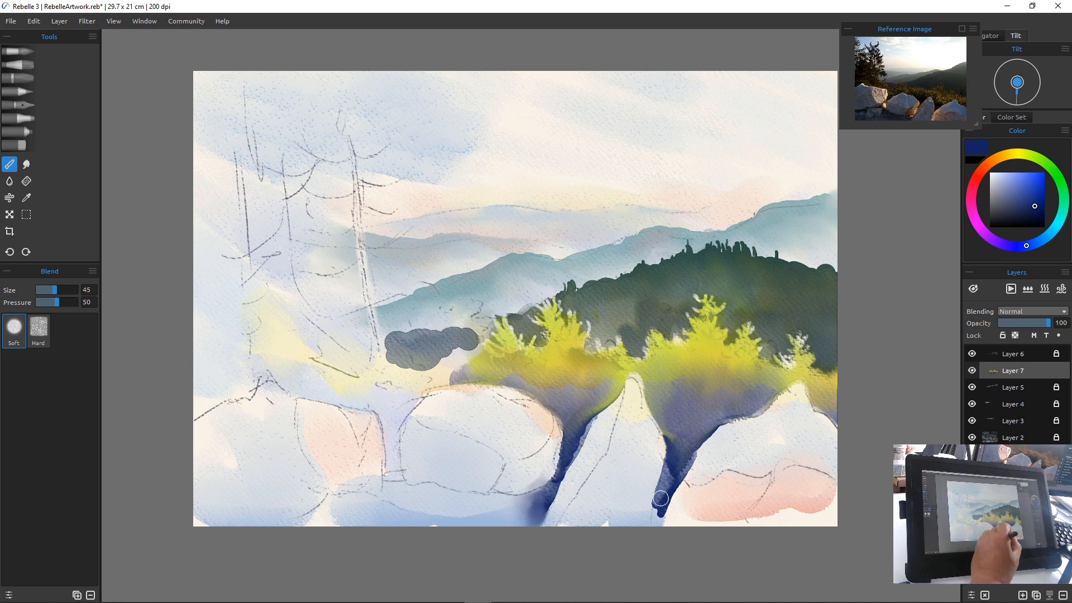
pyautogui.moveTo(661, 499); pyautogui.dragTo(656, 515)
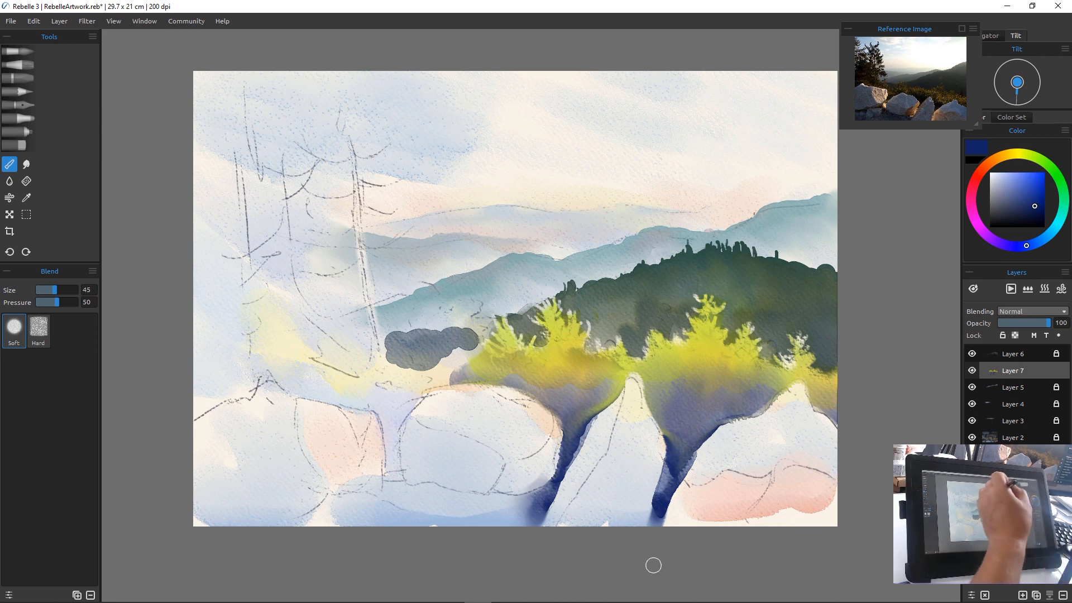
# Glaze dark green over the shadows around the pointed rock with the watercolor Liner brush at size 100
pyautogui.click(1052, 169)
pyautogui.click(1035, 211)
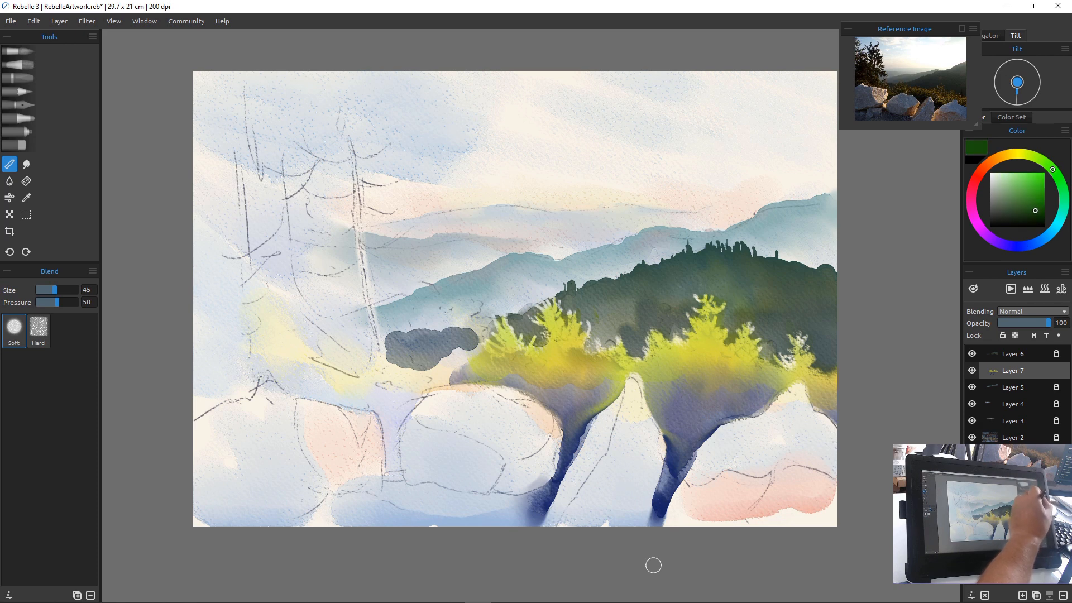
pyautogui.click(19, 51)
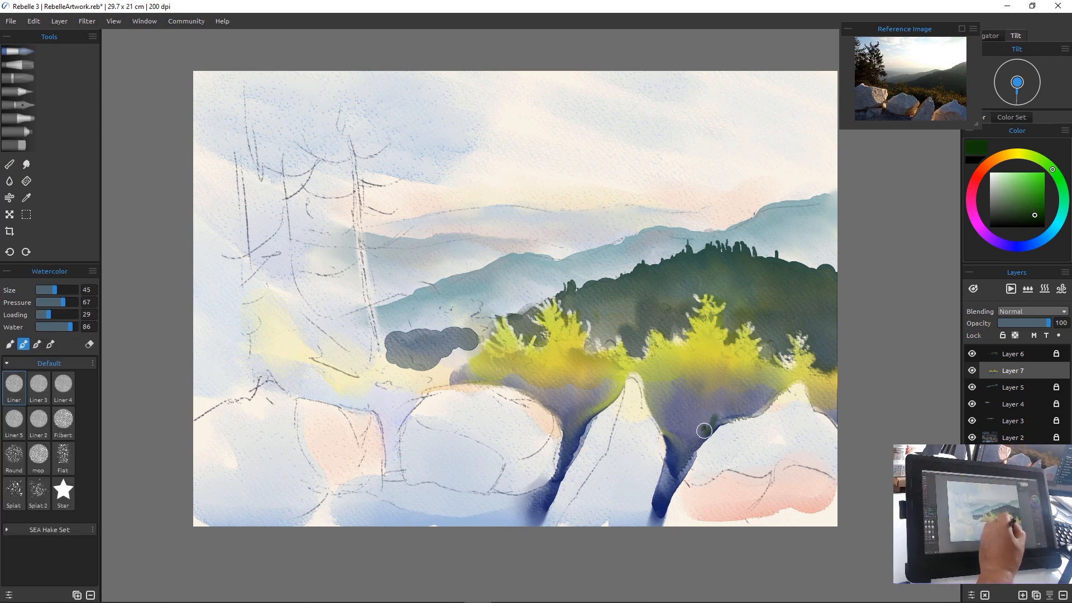
pyautogui.press(']')
pyautogui.press(']')
pyautogui.press(']')
pyautogui.press(']')
pyautogui.press(']')
pyautogui.moveTo(672, 431)
pyautogui.mouseDown()
pyautogui.moveTo(674, 448)
pyautogui.moveTo(682, 443)
pyautogui.moveTo(672, 476)
pyautogui.moveTo(694, 426)
pyautogui.moveTo(759, 396)
pyautogui.moveTo(736, 412)
pyautogui.mouseUp()
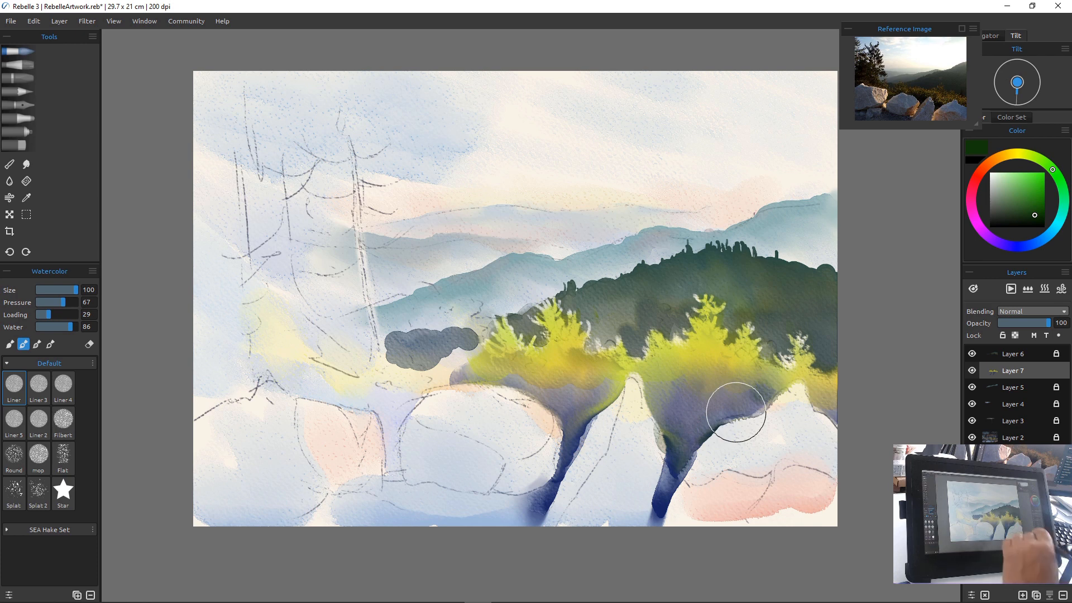
pyautogui.moveTo(587, 395)
pyautogui.mouseDown()
pyautogui.moveTo(543, 501)
pyautogui.moveTo(548, 487)
pyautogui.moveTo(505, 524)
pyautogui.moveTo(507, 502)
pyautogui.mouseUp()
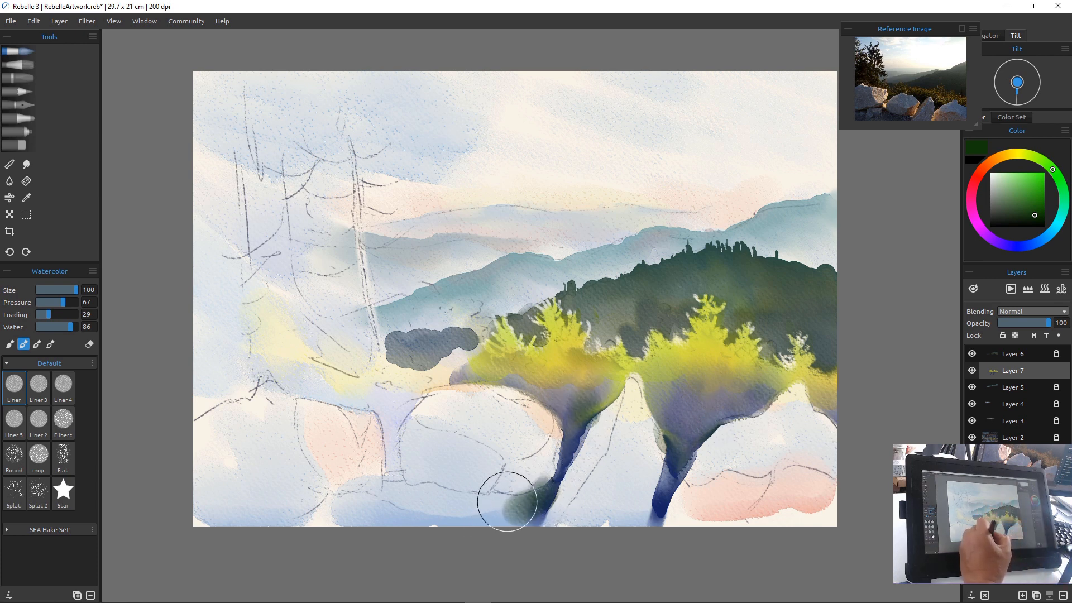
pyautogui.moveTo(533, 372); pyautogui.dragTo(567, 430)
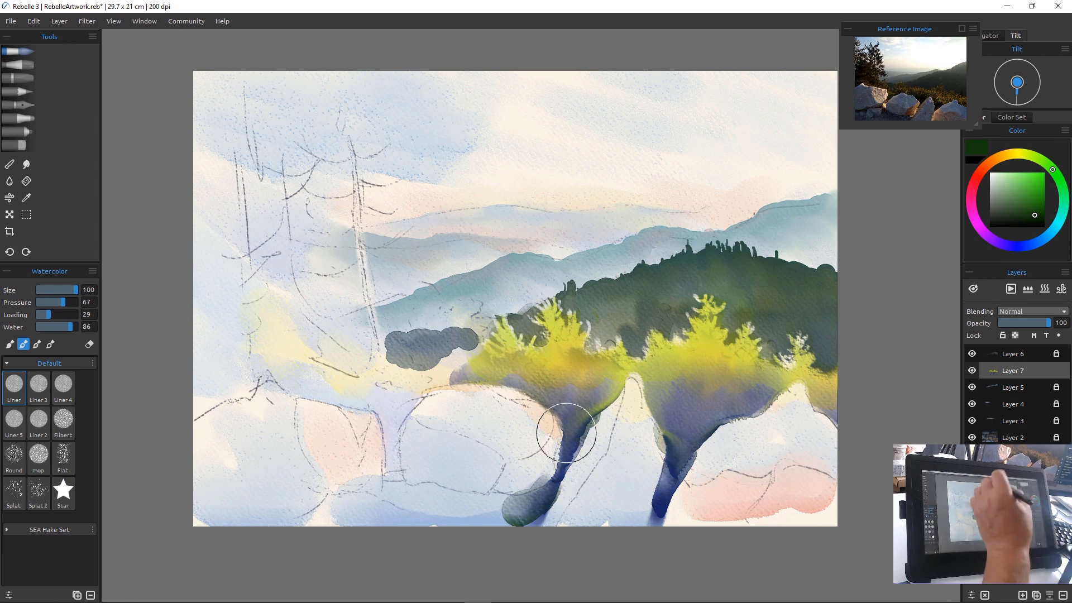
# Lock Layer 7 and add a new layer above Layer 6
pyautogui.click(1054, 226)
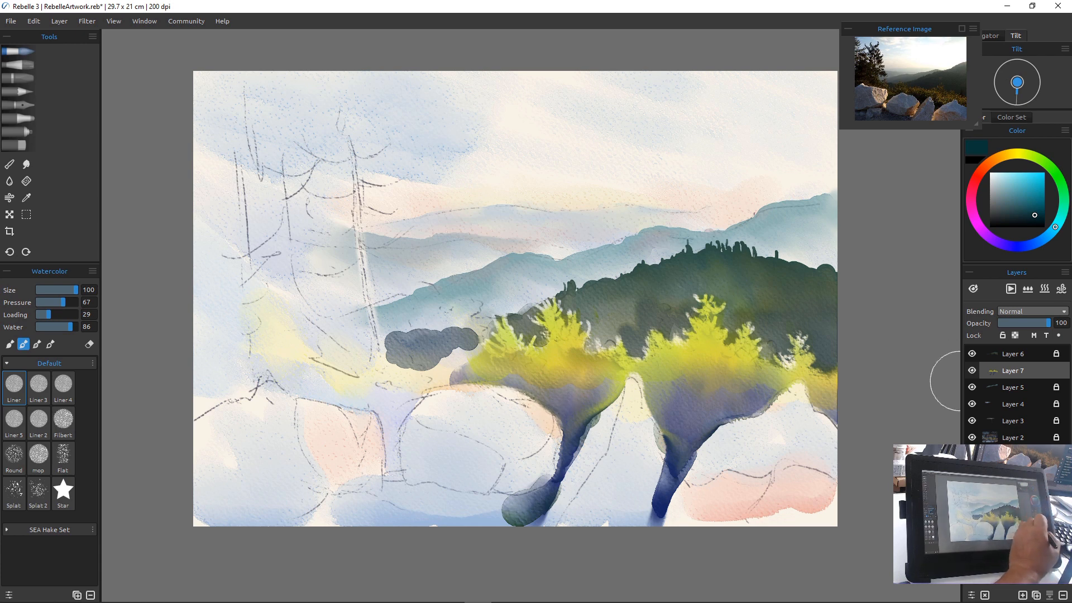
pyautogui.click(1003, 335)
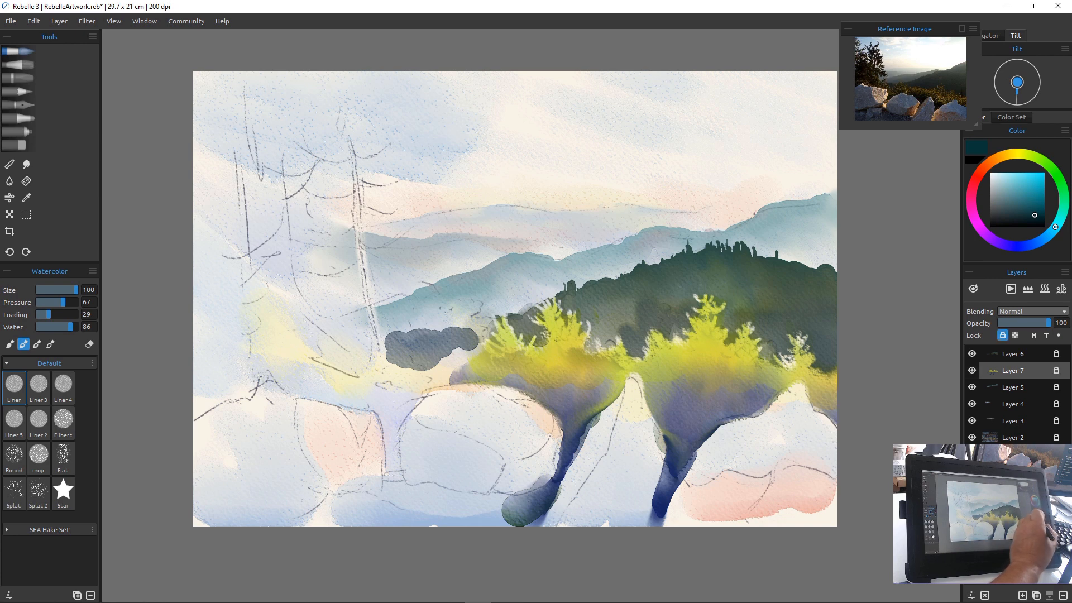
pyautogui.click(1012, 354)
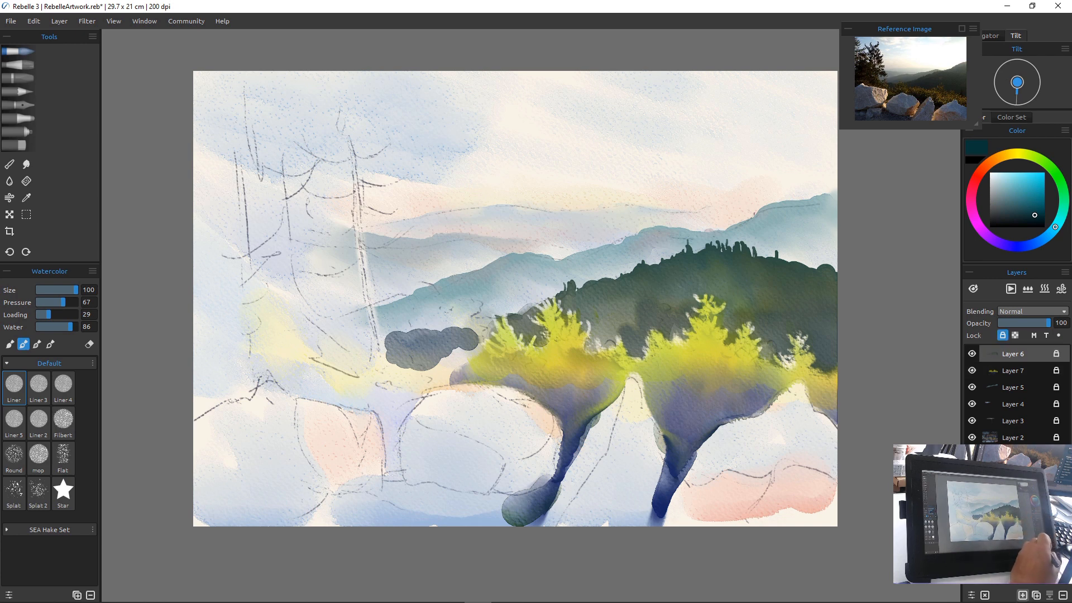
pyautogui.click(1023, 594)
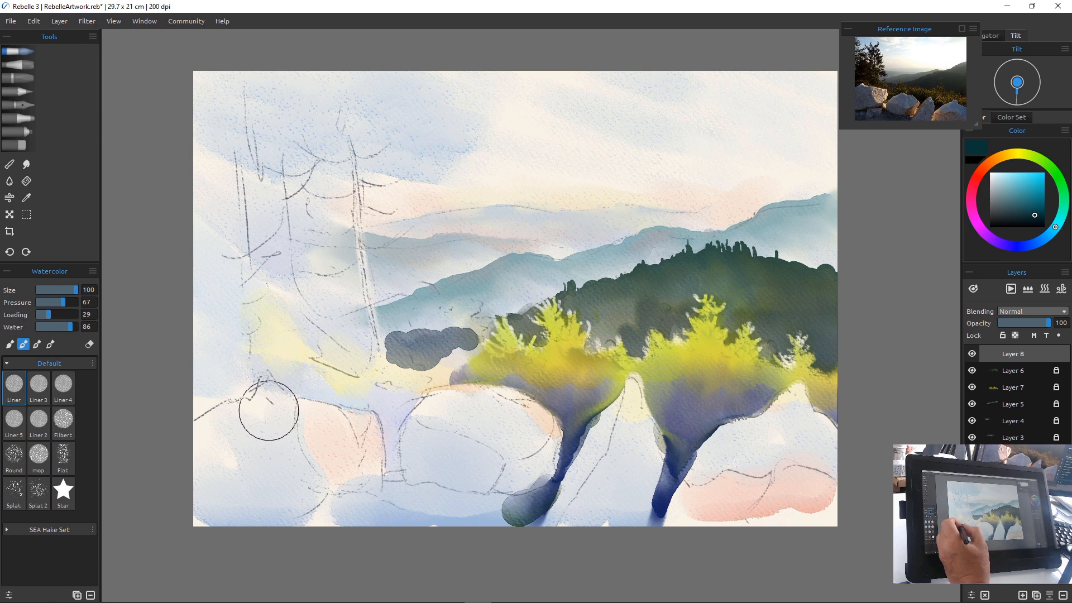
# Paint a light periwinkle-blue wash across the peak of the rightmost rock with the Liner brush at size 70
pyautogui.press('[')
pyautogui.press('[')
pyautogui.press('[')
pyautogui.press('[')
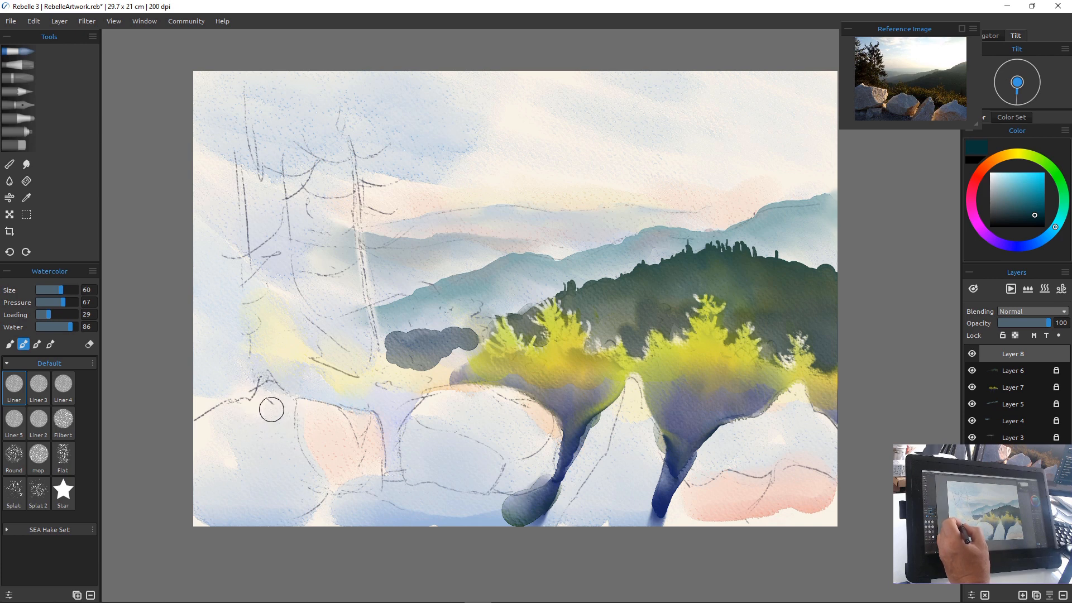
pyautogui.press(']')
pyautogui.click(998, 178)
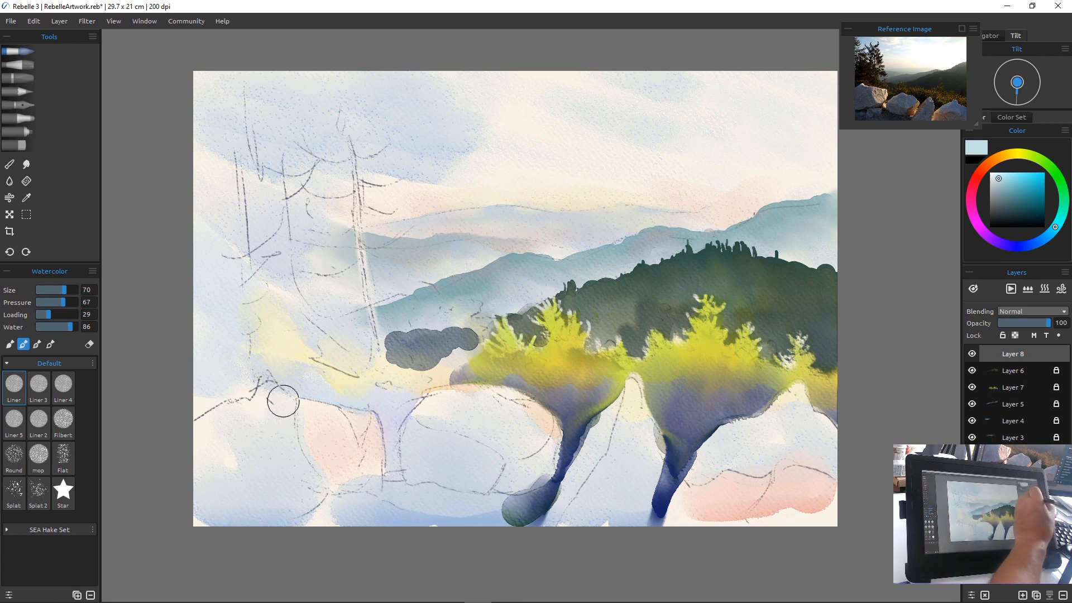
pyautogui.click(1041, 240)
pyautogui.click(1006, 180)
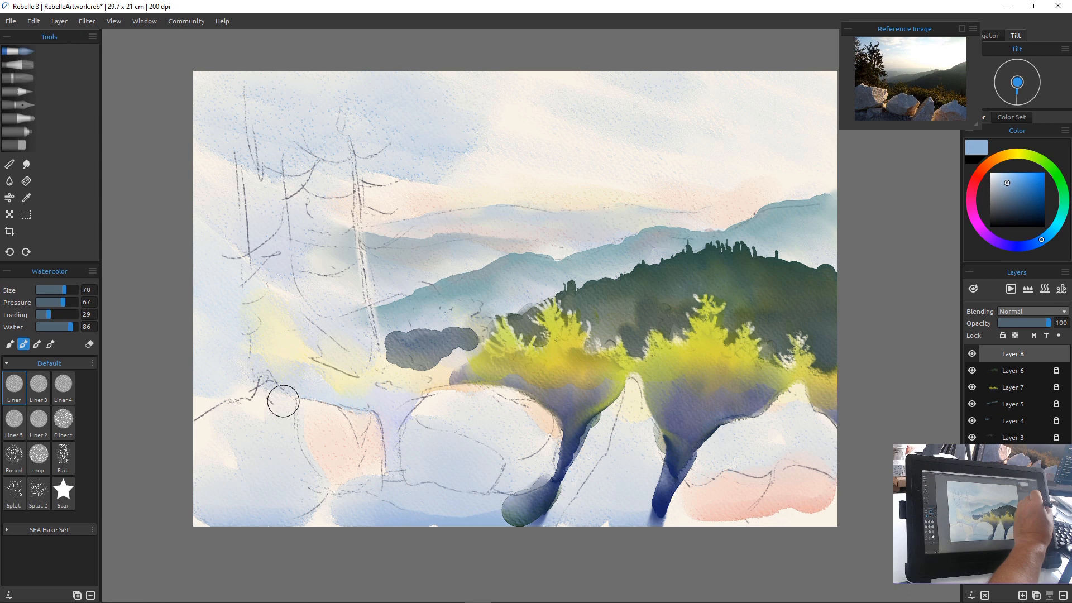
pyautogui.moveTo(1041, 240); pyautogui.dragTo(1032, 245)
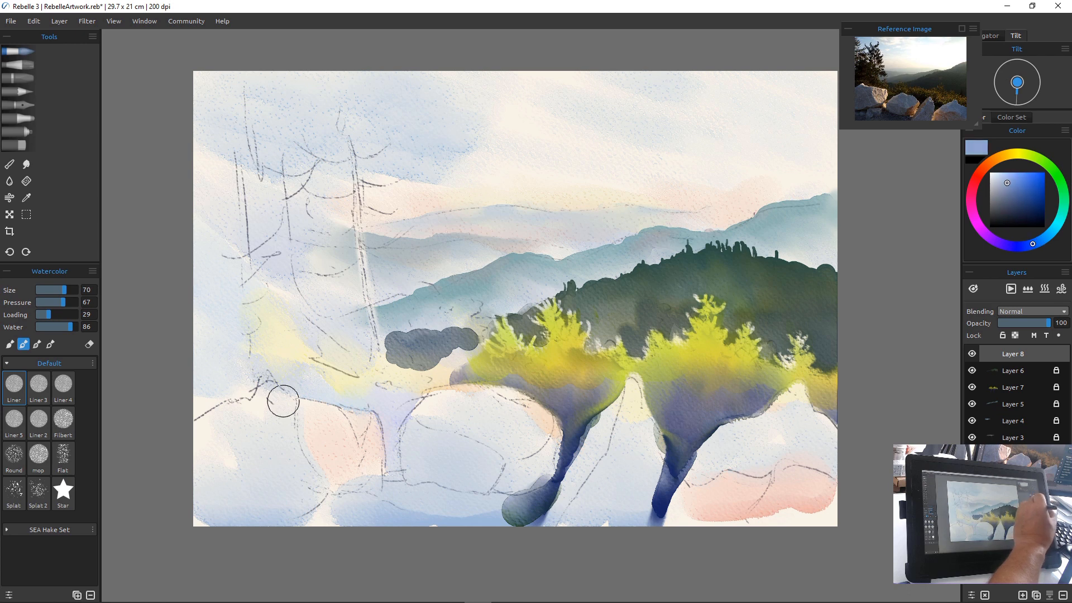
pyautogui.click(1006, 179)
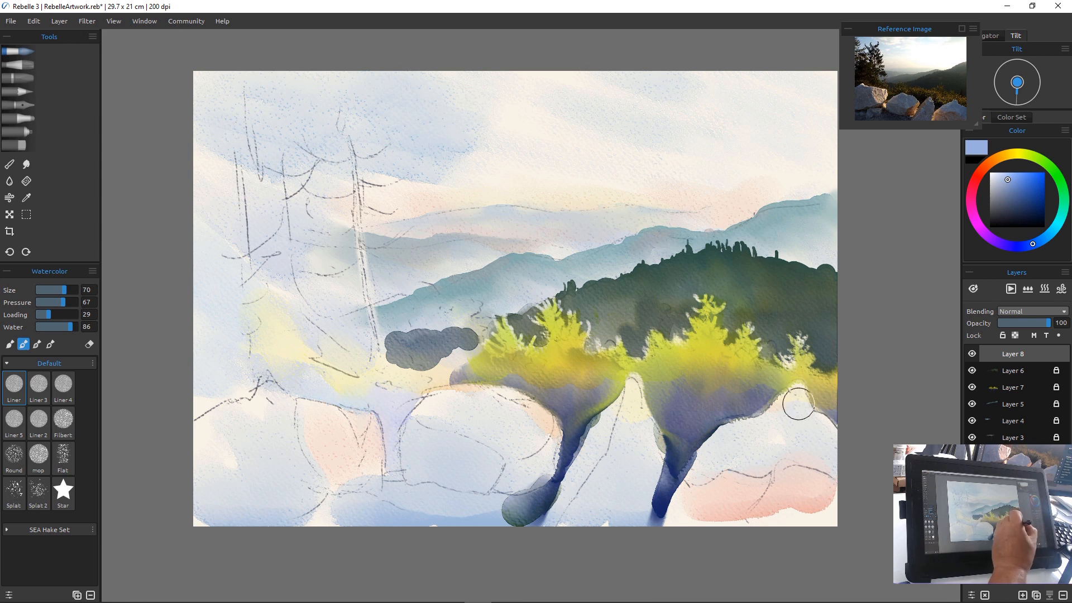
pyautogui.moveTo(798, 404)
pyautogui.mouseDown()
pyautogui.moveTo(829, 439)
pyautogui.moveTo(797, 398)
pyautogui.moveTo(784, 414)
pyautogui.moveTo(794, 395)
pyautogui.moveTo(781, 414)
pyautogui.moveTo(790, 398)
pyautogui.moveTo(783, 418)
pyautogui.moveTo(821, 439)
pyautogui.mouseUp()
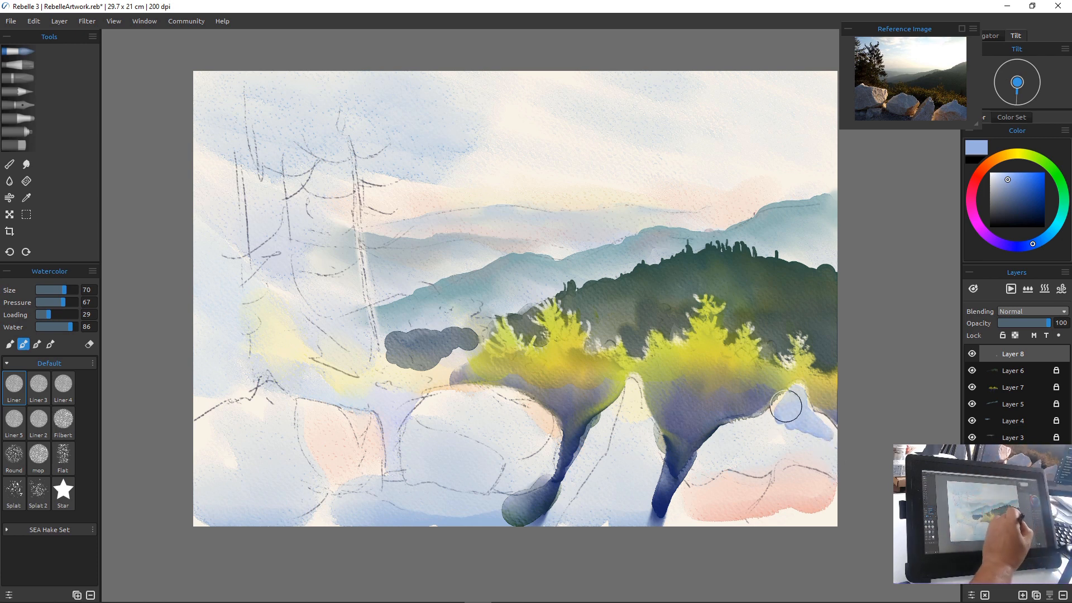
pyautogui.moveTo(785, 406)
pyautogui.mouseDown()
pyautogui.moveTo(752, 427)
pyautogui.moveTo(792, 433)
pyautogui.mouseUp()
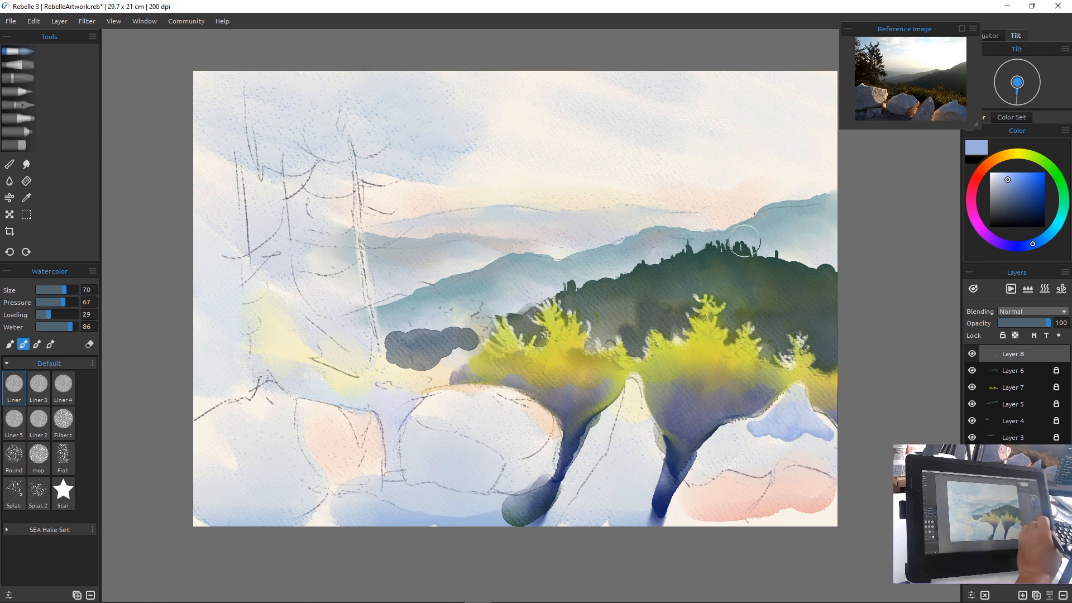
# Lower the opacity of Layer 5 to 74 and of Layer 6 to 81
pyautogui.click(1013, 404)
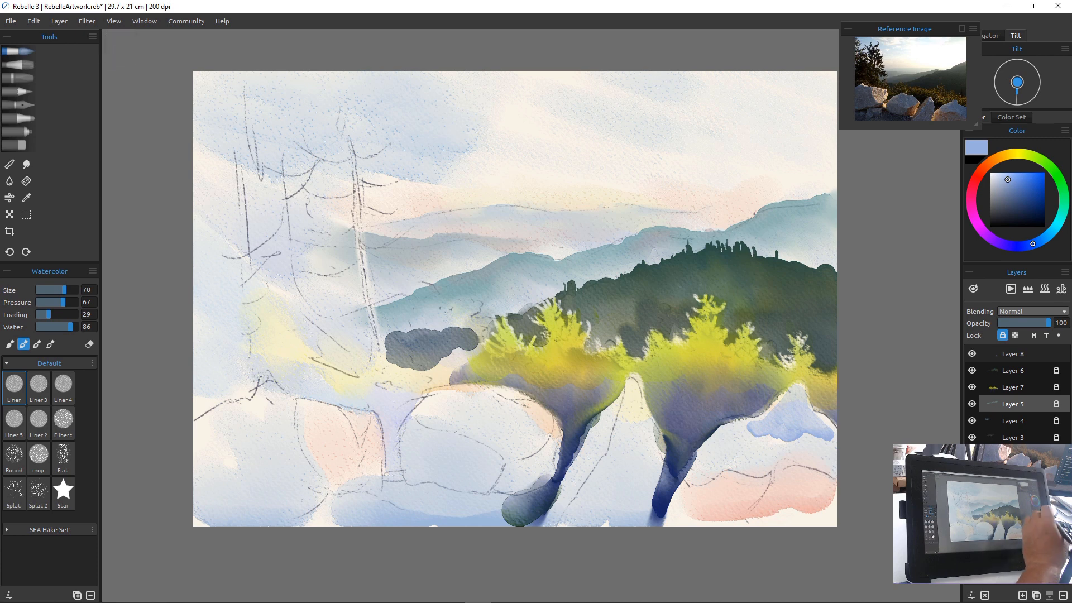
pyautogui.moveTo(1049, 324); pyautogui.dragTo(1039, 323)
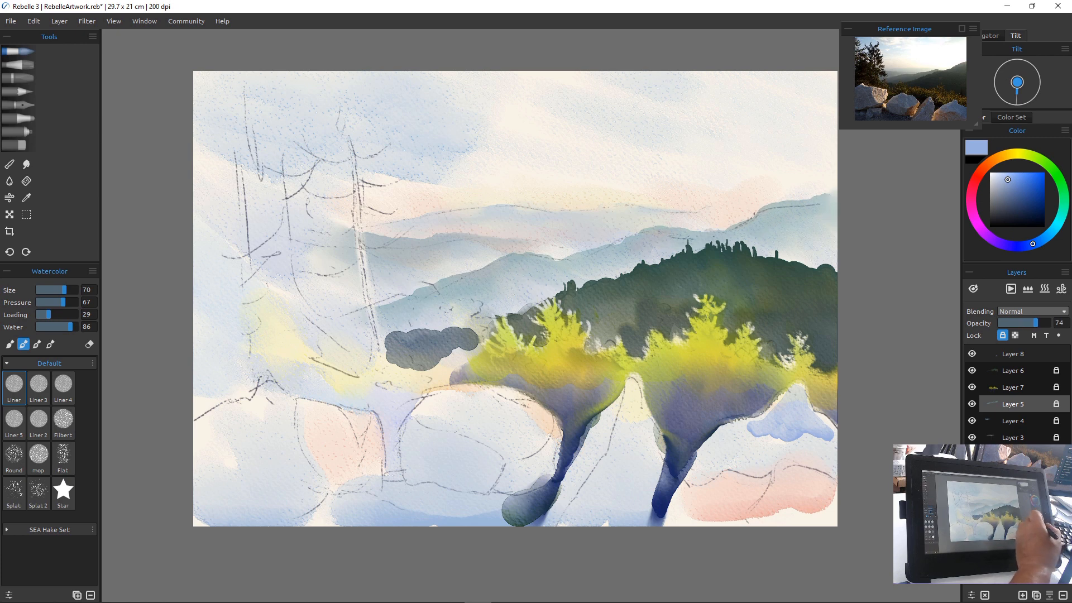
pyautogui.click(1012, 371)
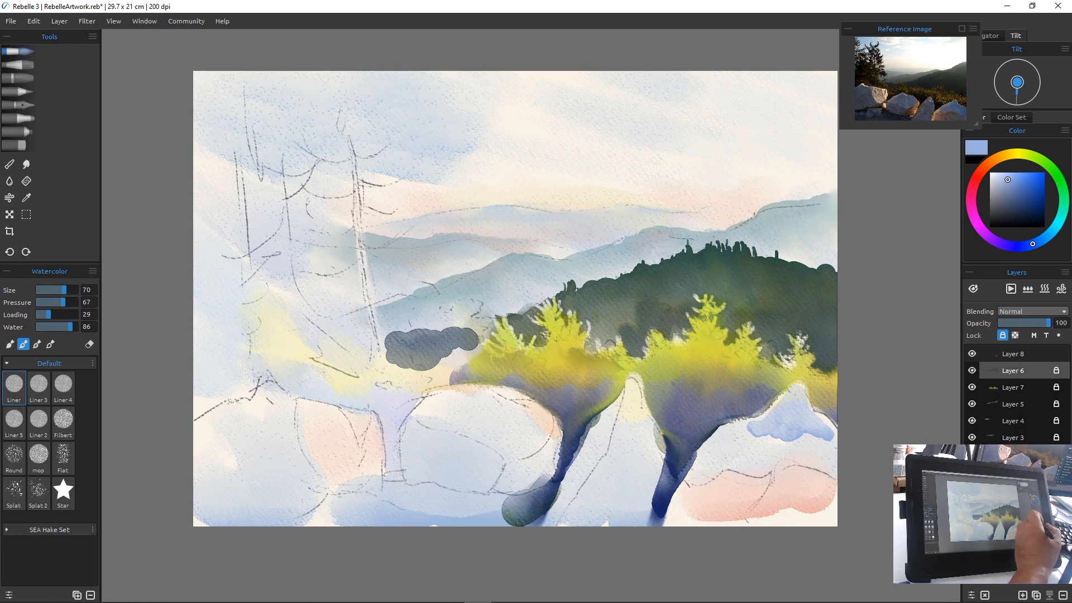
pyautogui.moveTo(1049, 323); pyautogui.dragTo(1039, 323)
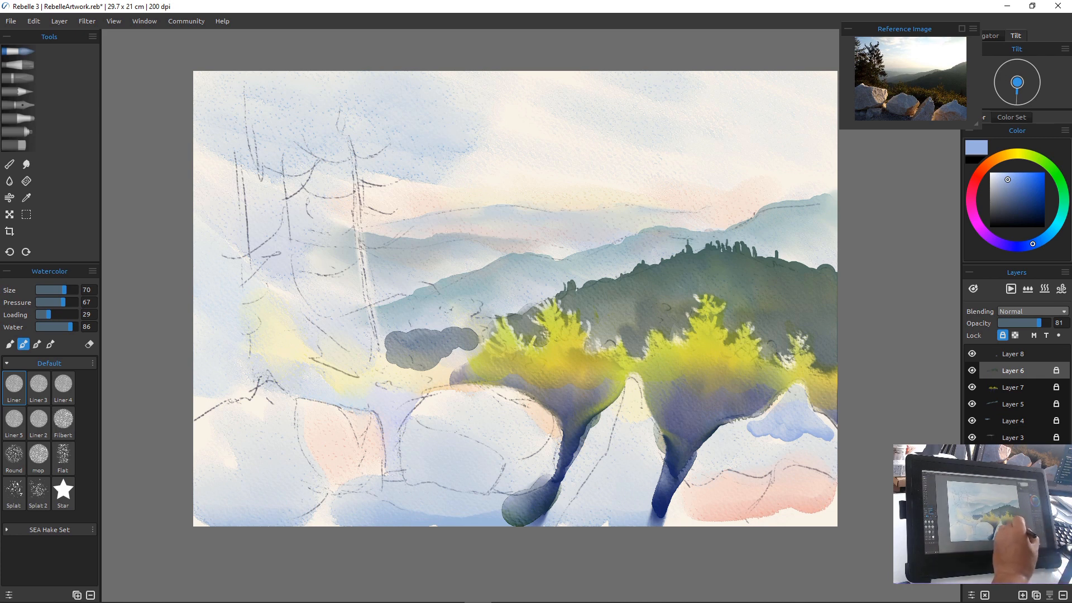
# Extend the light blue wash on Layer 8 to both sides of the rightmost rock's upper face
pyautogui.click(1013, 354)
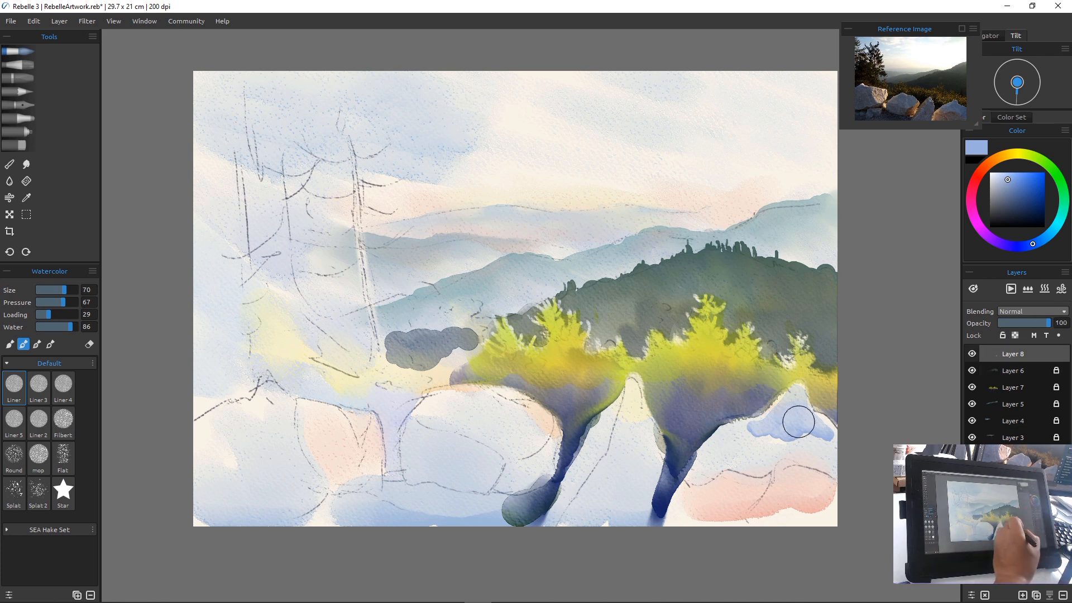
pyautogui.moveTo(825, 442); pyautogui.dragTo(833, 448)
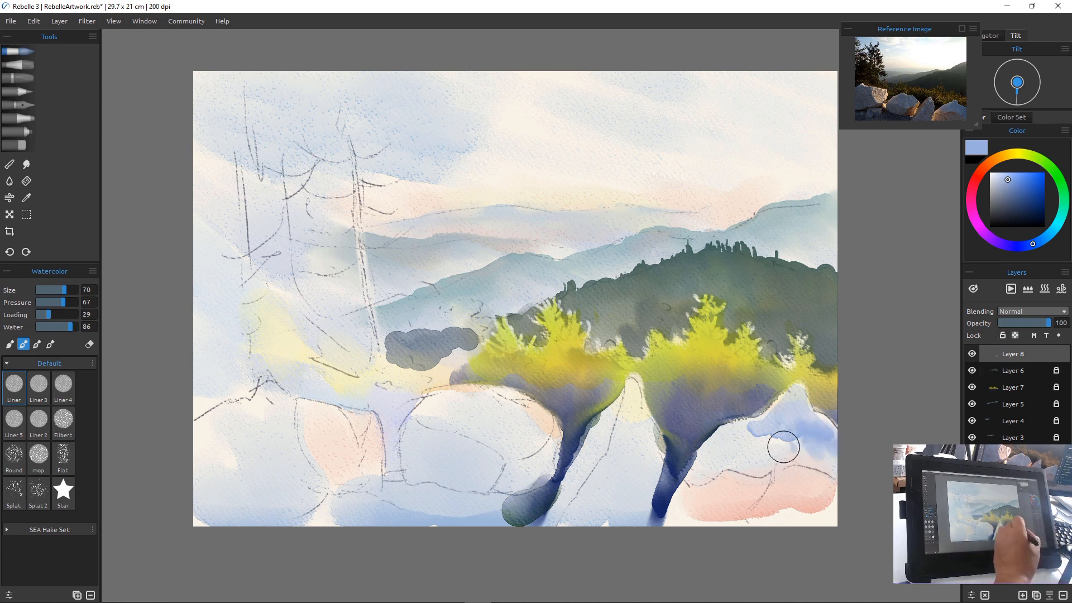
pyautogui.moveTo(765, 427)
pyautogui.mouseDown()
pyautogui.moveTo(729, 439)
pyautogui.moveTo(730, 450)
pyautogui.mouseUp()
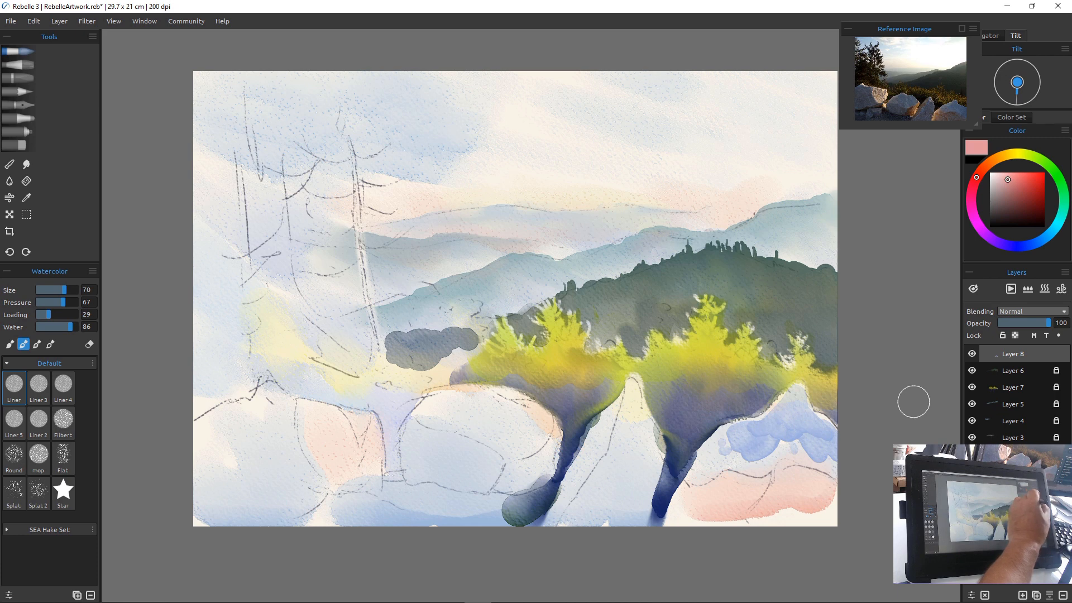
# Paint muted red over the rightmost rock's base and down the left face of the pointed rock
pyautogui.click(1013, 192)
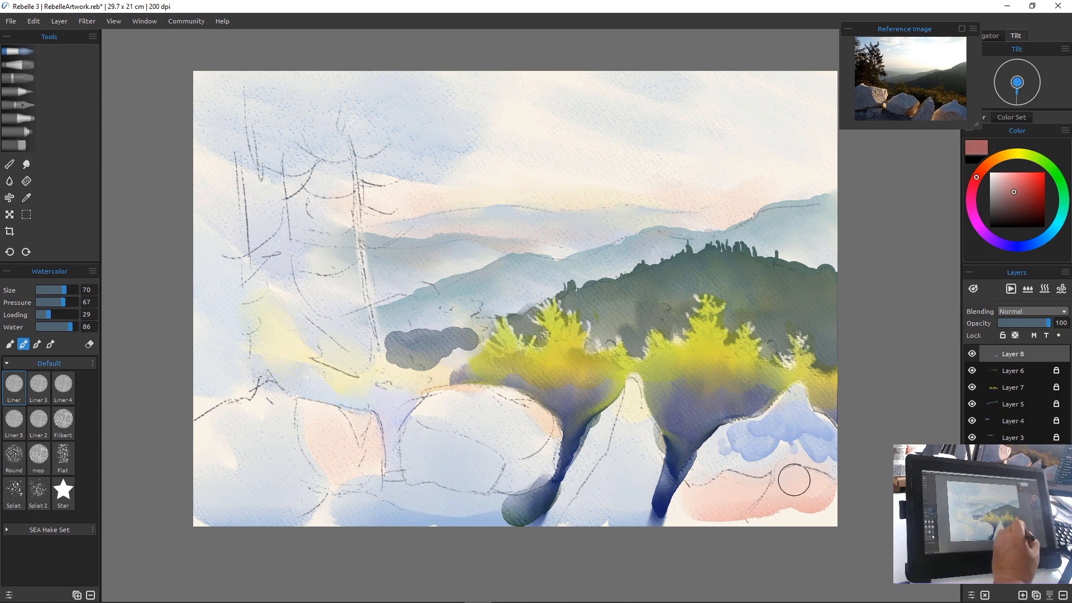
pyautogui.moveTo(799, 443)
pyautogui.mouseDown()
pyautogui.moveTo(823, 477)
pyautogui.moveTo(821, 466)
pyautogui.moveTo(789, 475)
pyautogui.moveTo(822, 490)
pyautogui.moveTo(809, 505)
pyautogui.moveTo(777, 488)
pyautogui.moveTo(799, 515)
pyautogui.moveTo(794, 529)
pyautogui.moveTo(773, 486)
pyautogui.moveTo(757, 503)
pyautogui.moveTo(770, 483)
pyautogui.moveTo(737, 495)
pyautogui.moveTo(768, 488)
pyautogui.moveTo(731, 477)
pyautogui.moveTo(769, 503)
pyautogui.moveTo(764, 512)
pyautogui.moveTo(724, 477)
pyautogui.moveTo(718, 495)
pyautogui.moveTo(724, 482)
pyautogui.moveTo(715, 496)
pyautogui.moveTo(723, 484)
pyautogui.moveTo(705, 498)
pyautogui.moveTo(694, 492)
pyautogui.moveTo(749, 512)
pyautogui.mouseUp()
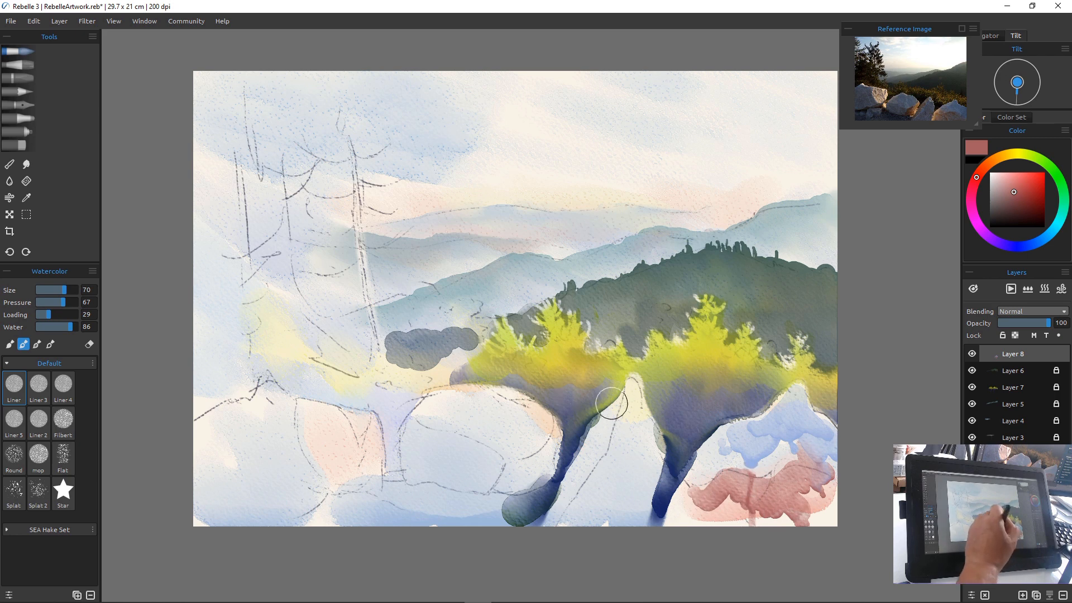
pyautogui.moveTo(610, 405); pyautogui.dragTo(561, 521)
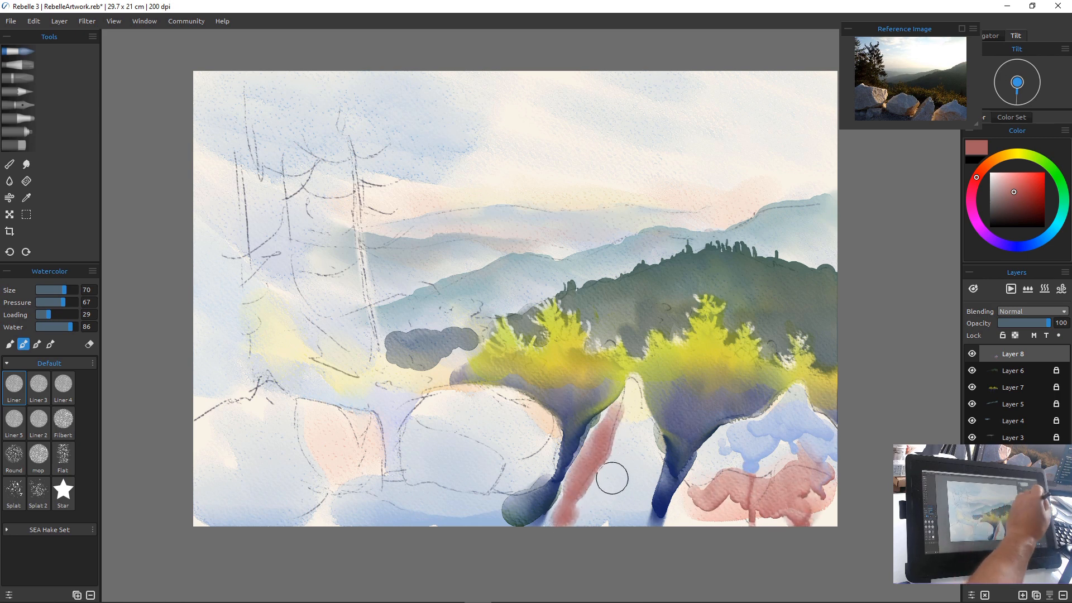
# Mix a medium grayish blue and paint the right face of the pointed rock from its tip to its base
pyautogui.click(1050, 232)
pyautogui.click(1015, 197)
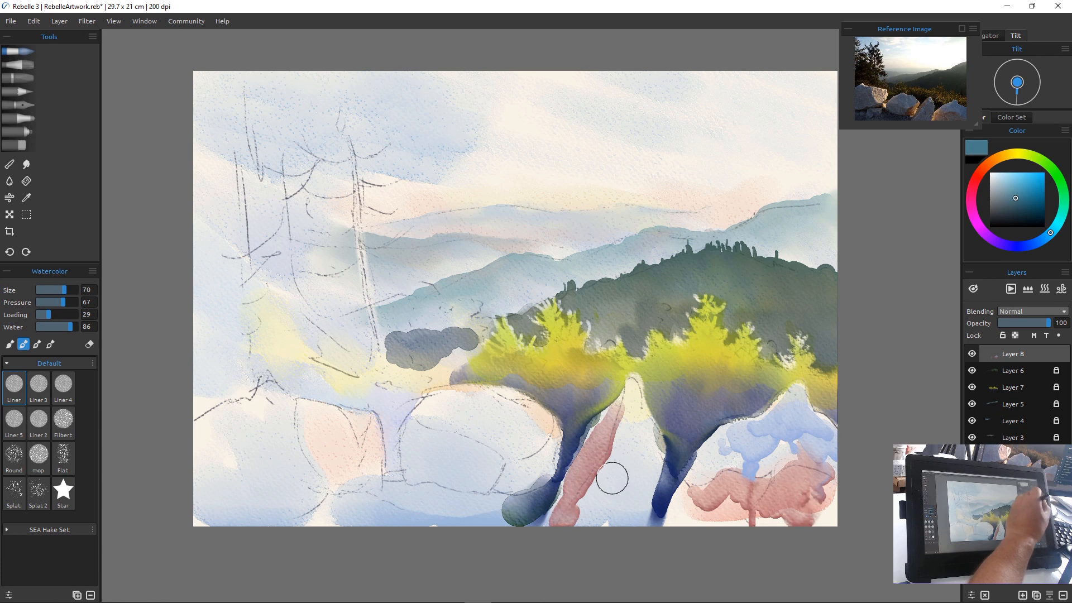
pyautogui.click(1039, 241)
pyautogui.click(1004, 185)
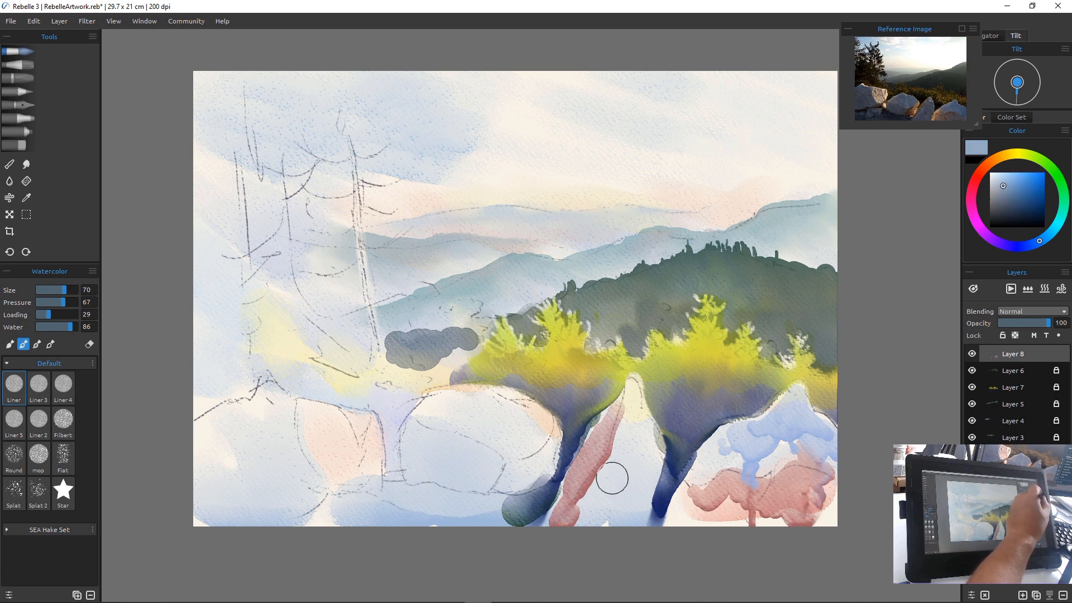
pyautogui.moveTo(1003, 186); pyautogui.dragTo(1005, 195)
pyautogui.moveTo(630, 394); pyautogui.dragTo(635, 467)
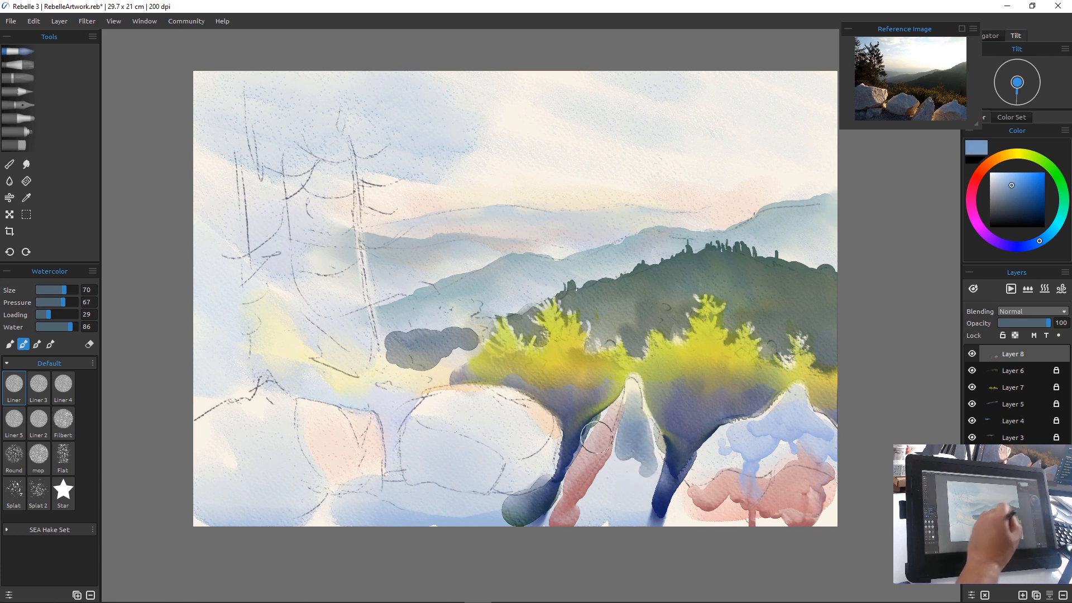
pyautogui.moveTo(631, 418)
pyautogui.mouseDown()
pyautogui.moveTo(627, 475)
pyautogui.moveTo(631, 445)
pyautogui.moveTo(643, 452)
pyautogui.moveTo(643, 478)
pyautogui.moveTo(652, 469)
pyautogui.moveTo(636, 511)
pyautogui.moveTo(621, 464)
pyautogui.moveTo(595, 515)
pyautogui.moveTo(613, 461)
pyautogui.moveTo(575, 522)
pyautogui.moveTo(605, 503)
pyautogui.moveTo(620, 536)
pyautogui.moveTo(594, 513)
pyautogui.moveTo(615, 525)
pyautogui.mouseUp()
# Paint light blue washes over the rightmost rock and blue and periwinkle washes over the upper face of the round middle rock
pyautogui.moveTo(733, 472)
pyautogui.mouseDown()
pyautogui.moveTo(789, 442)
pyautogui.moveTo(779, 464)
pyautogui.moveTo(800, 456)
pyautogui.moveTo(774, 452)
pyautogui.moveTo(756, 468)
pyautogui.moveTo(725, 460)
pyautogui.moveTo(777, 441)
pyautogui.moveTo(818, 450)
pyautogui.mouseUp()
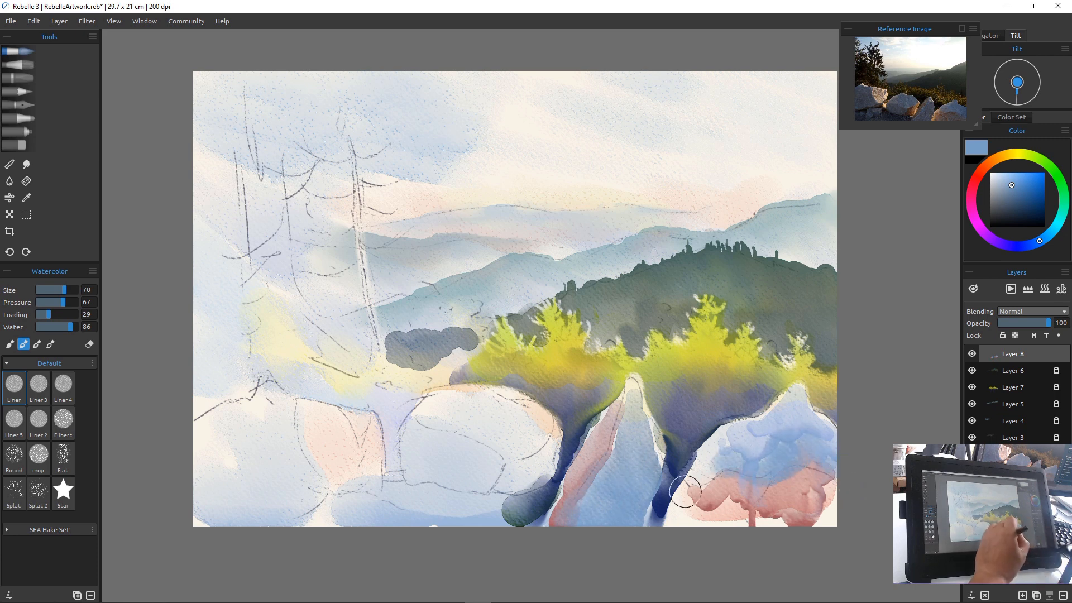
pyautogui.moveTo(716, 467); pyautogui.dragTo(698, 485)
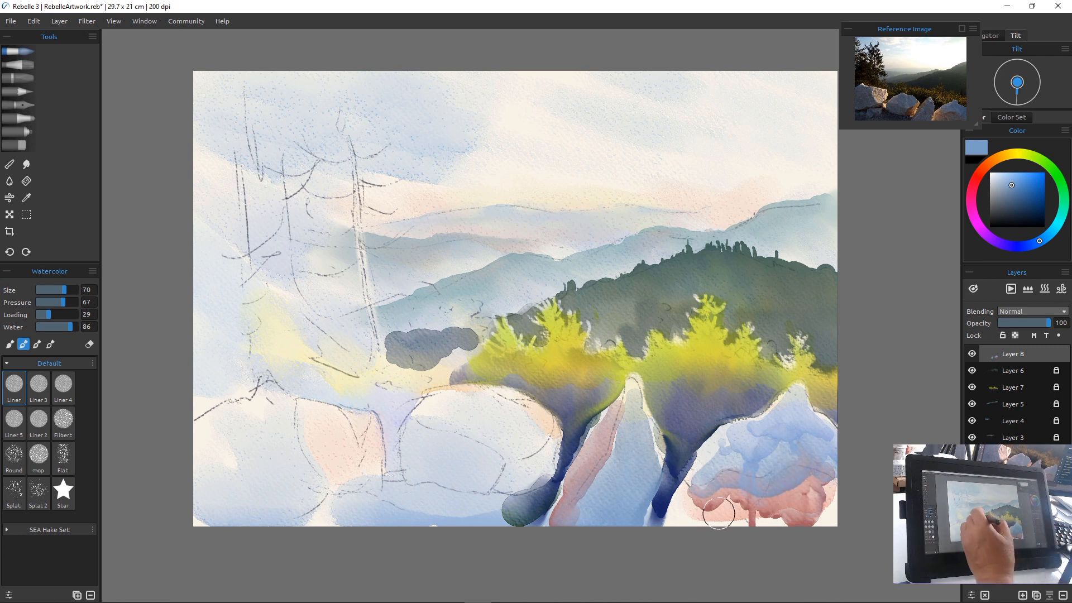
pyautogui.moveTo(498, 405)
pyautogui.mouseDown()
pyautogui.moveTo(547, 424)
pyautogui.moveTo(515, 441)
pyautogui.moveTo(494, 417)
pyautogui.moveTo(517, 454)
pyautogui.moveTo(464, 411)
pyautogui.moveTo(470, 395)
pyautogui.moveTo(490, 398)
pyautogui.moveTo(470, 401)
pyautogui.moveTo(499, 434)
pyautogui.moveTo(435, 411)
pyautogui.moveTo(502, 446)
pyautogui.moveTo(527, 430)
pyautogui.moveTo(525, 449)
pyautogui.moveTo(477, 458)
pyautogui.moveTo(507, 443)
pyautogui.moveTo(486, 482)
pyautogui.moveTo(510, 447)
pyautogui.mouseUp()
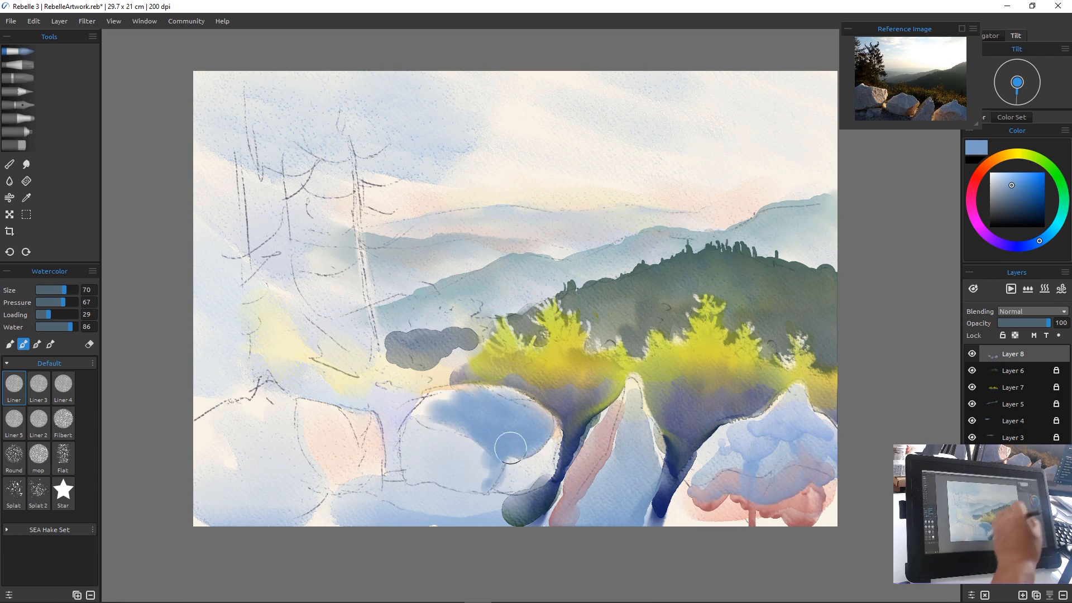
pyautogui.moveTo(1011, 185); pyautogui.dragTo(1007, 180)
pyautogui.click(1031, 244)
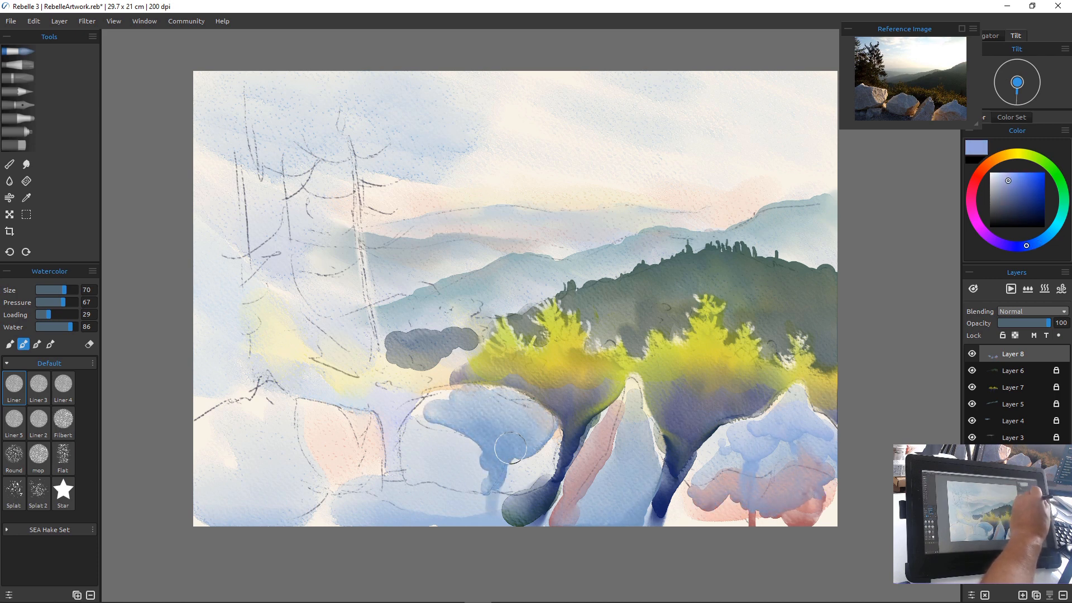
pyautogui.moveTo(510, 447)
pyautogui.mouseDown()
pyautogui.moveTo(439, 429)
pyautogui.moveTo(481, 467)
pyautogui.moveTo(444, 436)
pyautogui.moveTo(469, 452)
pyautogui.moveTo(485, 418)
pyautogui.moveTo(495, 471)
pyautogui.mouseUp()
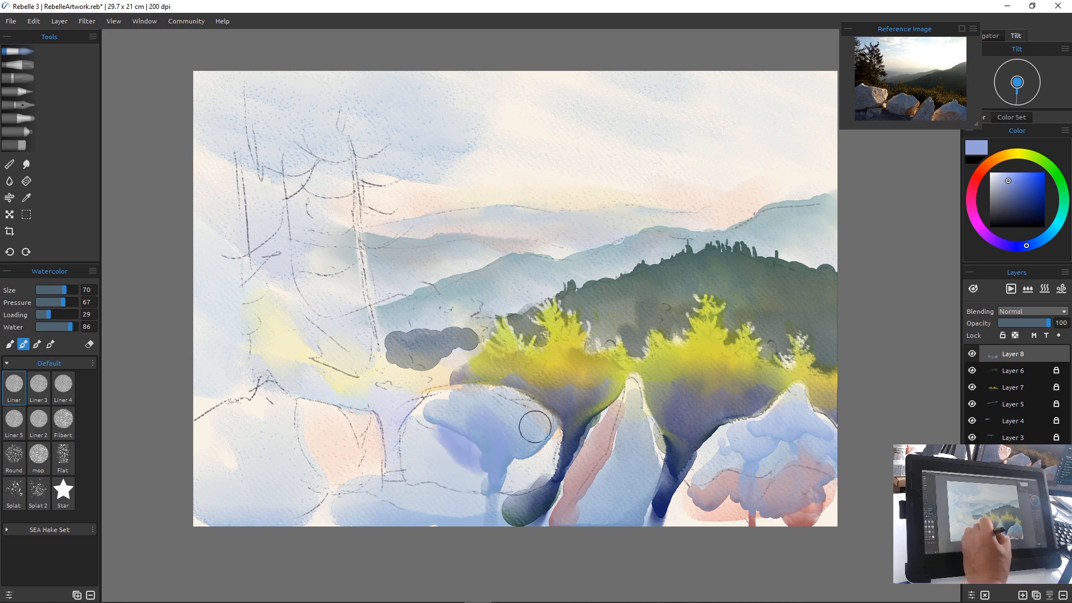
# Mix a muted red and paint the underside of the round middle rock and the whole dark face of the leftmost rock
pyautogui.click(974, 182)
pyautogui.moveTo(1009, 186); pyautogui.dragTo(1011, 198)
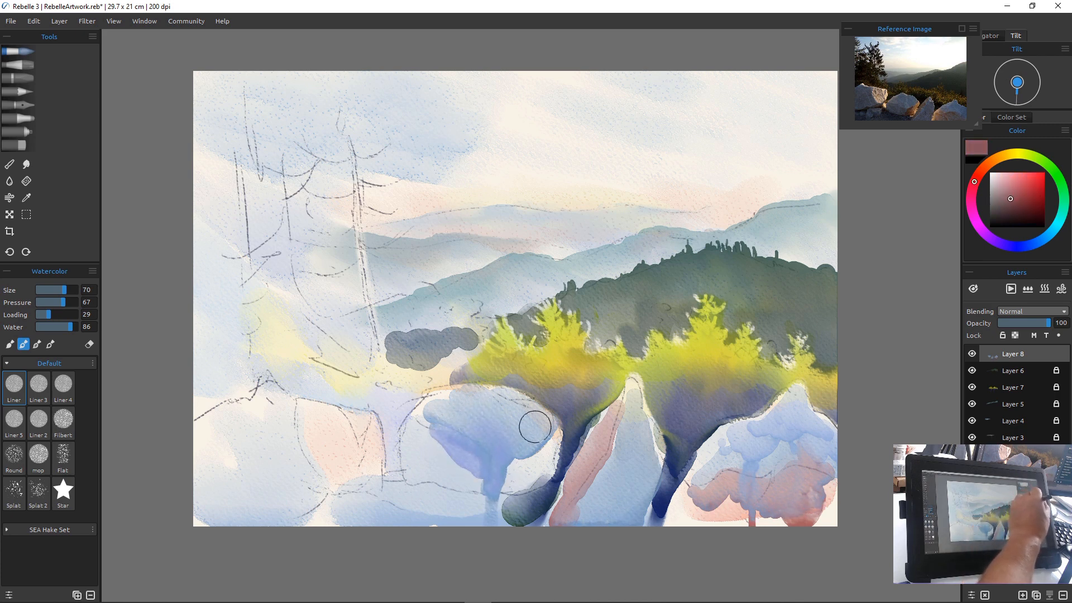
pyautogui.moveTo(535, 427)
pyautogui.mouseDown()
pyautogui.moveTo(528, 460)
pyautogui.moveTo(549, 454)
pyautogui.moveTo(513, 470)
pyautogui.moveTo(544, 469)
pyautogui.moveTo(505, 491)
pyautogui.moveTo(507, 478)
pyautogui.moveTo(511, 493)
pyautogui.moveTo(470, 510)
pyautogui.moveTo(456, 492)
pyautogui.moveTo(464, 453)
pyautogui.moveTo(487, 490)
pyautogui.moveTo(423, 437)
pyautogui.moveTo(465, 466)
pyautogui.moveTo(438, 436)
pyautogui.moveTo(478, 483)
pyautogui.moveTo(419, 447)
pyautogui.moveTo(457, 481)
pyautogui.moveTo(410, 473)
pyautogui.moveTo(409, 432)
pyautogui.moveTo(428, 476)
pyautogui.moveTo(410, 449)
pyautogui.moveTo(404, 479)
pyautogui.moveTo(492, 485)
pyautogui.mouseUp()
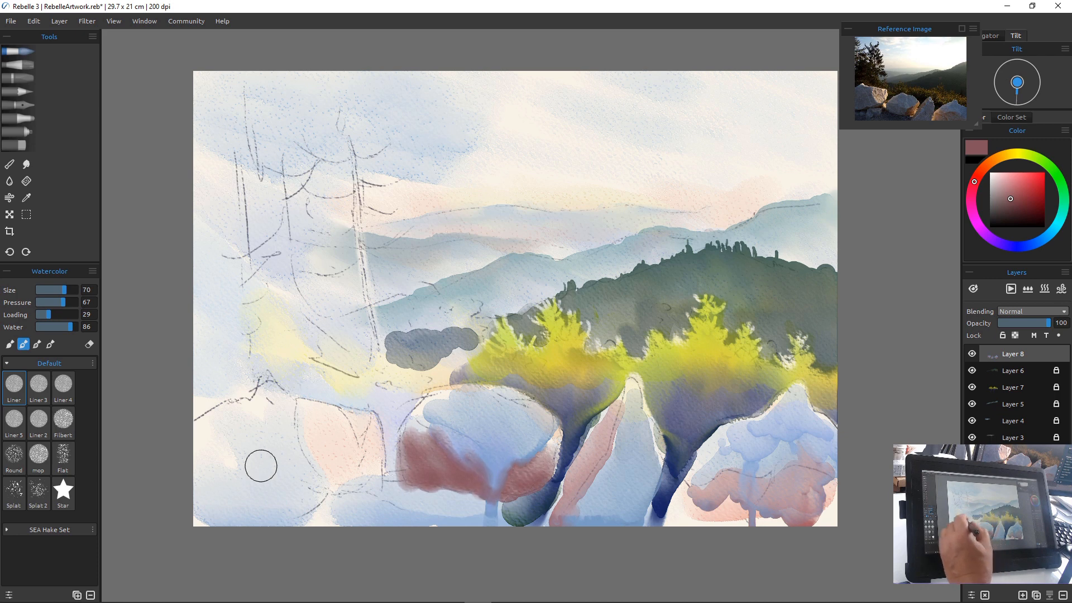
pyautogui.moveTo(282, 407); pyautogui.dragTo(323, 491)
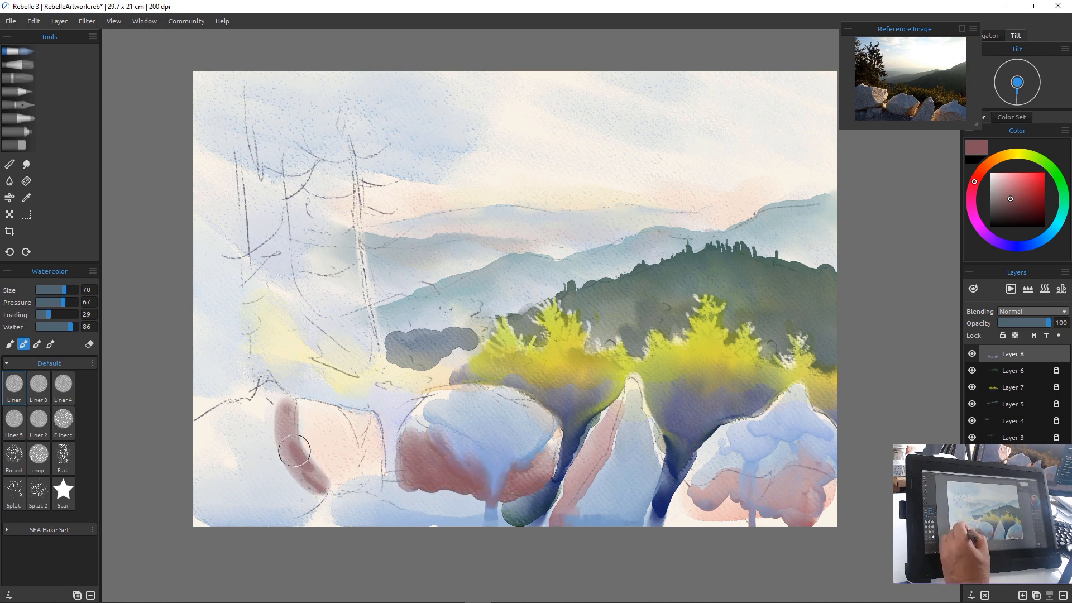
pyautogui.moveTo(294, 450)
pyautogui.mouseDown()
pyautogui.moveTo(379, 464)
pyautogui.moveTo(354, 480)
pyautogui.moveTo(378, 468)
pyautogui.moveTo(364, 483)
pyautogui.moveTo(322, 495)
pyautogui.moveTo(271, 453)
pyautogui.moveTo(281, 402)
pyautogui.moveTo(264, 383)
pyautogui.moveTo(264, 409)
pyautogui.moveTo(265, 398)
pyautogui.moveTo(245, 424)
pyautogui.moveTo(264, 457)
pyautogui.moveTo(272, 435)
pyautogui.moveTo(344, 434)
pyautogui.moveTo(253, 424)
pyautogui.moveTo(250, 450)
pyautogui.moveTo(234, 411)
pyautogui.moveTo(201, 450)
pyautogui.moveTo(241, 479)
pyautogui.moveTo(247, 464)
pyautogui.moveTo(288, 471)
pyautogui.moveTo(290, 496)
pyautogui.moveTo(312, 501)
pyautogui.moveTo(261, 492)
pyautogui.moveTo(244, 504)
pyautogui.moveTo(196, 489)
pyautogui.moveTo(186, 517)
pyautogui.moveTo(150, 506)
pyautogui.mouseUp()
# Mix a muted violet-blue and shade the bases of the leftmost and middle rocks and the lower part of the rightmost rock
pyautogui.click(1022, 246)
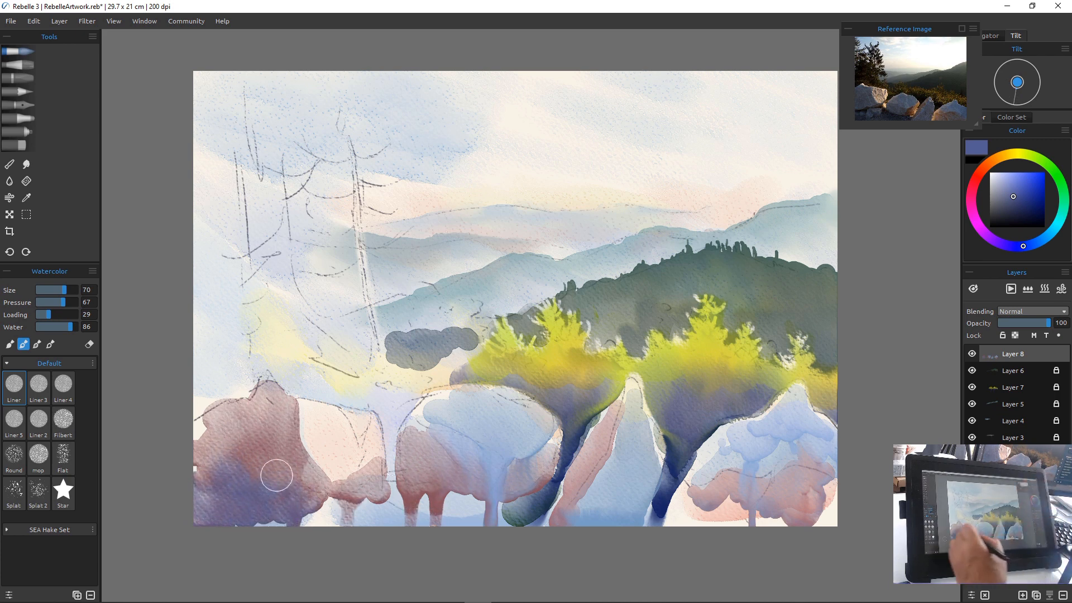
pyautogui.moveTo(316, 520)
pyautogui.mouseDown()
pyautogui.moveTo(349, 504)
pyautogui.moveTo(332, 494)
pyautogui.moveTo(389, 498)
pyautogui.moveTo(327, 496)
pyautogui.moveTo(267, 526)
pyautogui.moveTo(390, 495)
pyautogui.moveTo(517, 493)
pyautogui.mouseUp()
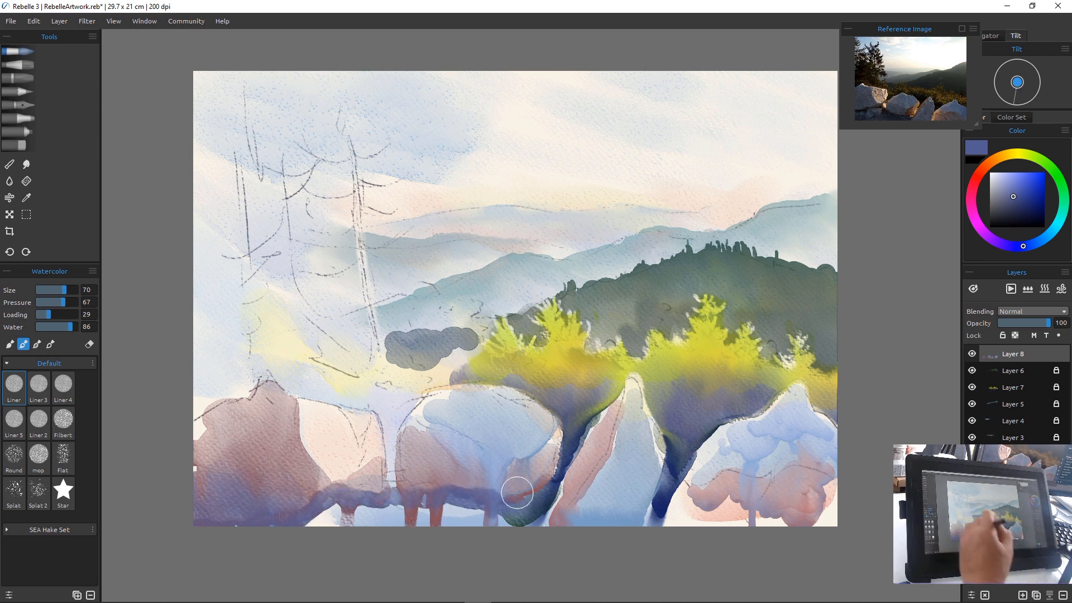
pyautogui.moveTo(376, 467)
pyautogui.mouseDown()
pyautogui.moveTo(390, 469)
pyautogui.moveTo(395, 491)
pyautogui.moveTo(392, 463)
pyautogui.moveTo(409, 492)
pyautogui.moveTo(415, 469)
pyautogui.moveTo(447, 490)
pyautogui.mouseUp()
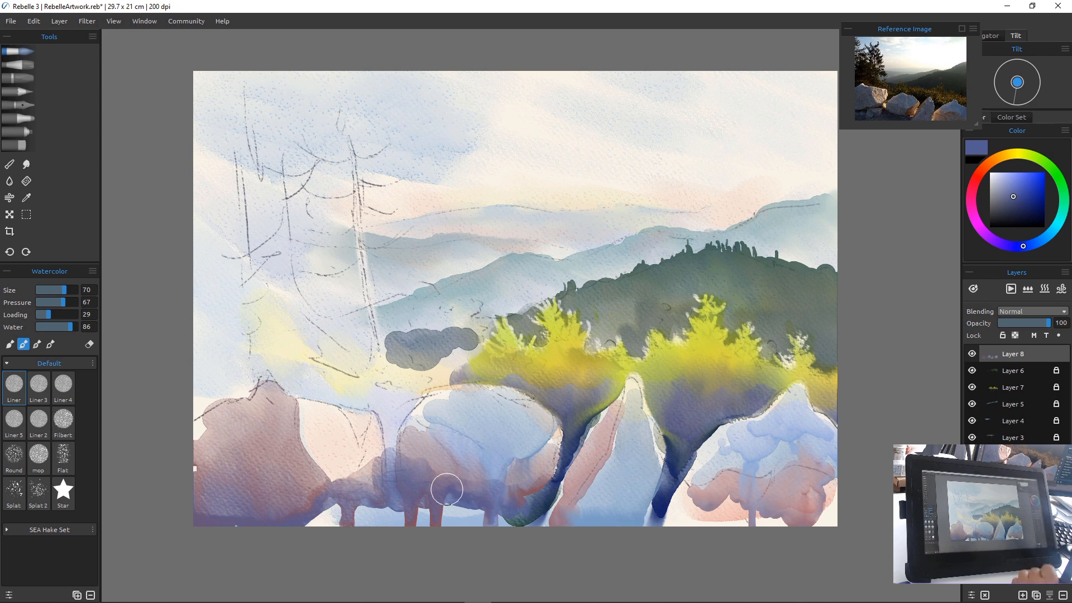
pyautogui.moveTo(794, 464)
pyautogui.mouseDown()
pyautogui.moveTo(844, 478)
pyautogui.moveTo(752, 473)
pyautogui.moveTo(775, 482)
pyautogui.moveTo(772, 504)
pyautogui.moveTo(751, 483)
pyautogui.moveTo(758, 509)
pyautogui.moveTo(735, 521)
pyautogui.mouseUp()
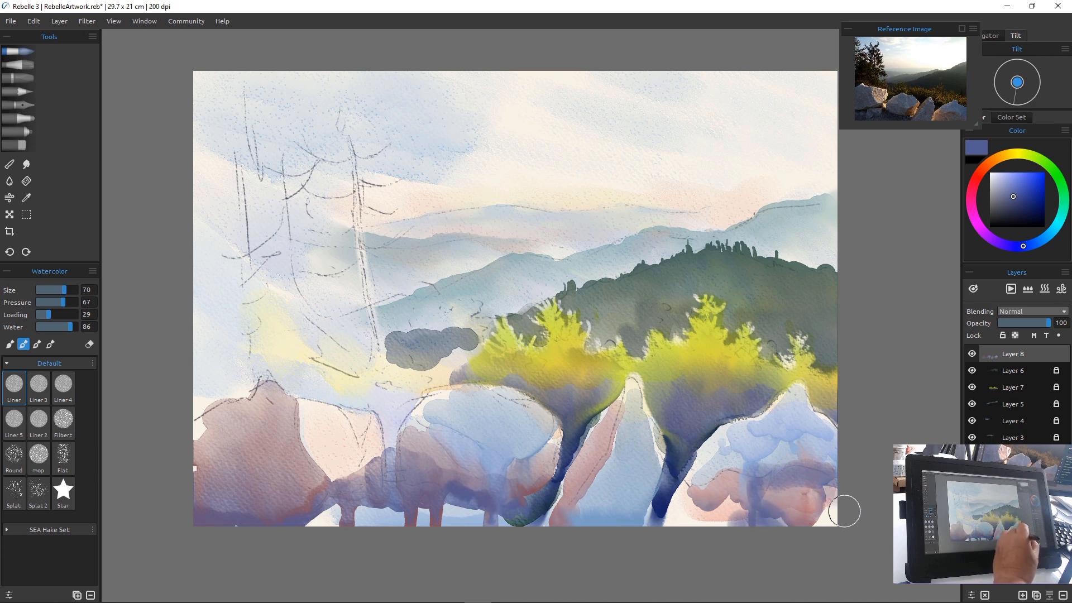
pyautogui.moveTo(845, 512)
pyautogui.mouseDown()
pyautogui.moveTo(798, 515)
pyautogui.moveTo(828, 484)
pyautogui.mouseUp()
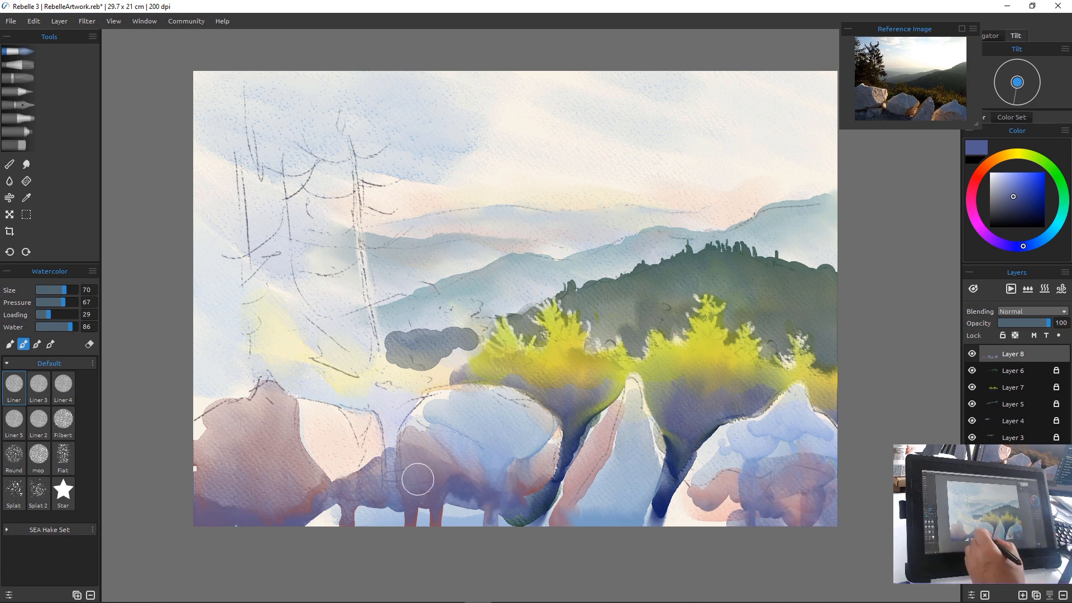
# Lay pale lavender along the ground below the middle rock and paint dark blue shadow over the middle rock's base
pyautogui.click(1003, 176)
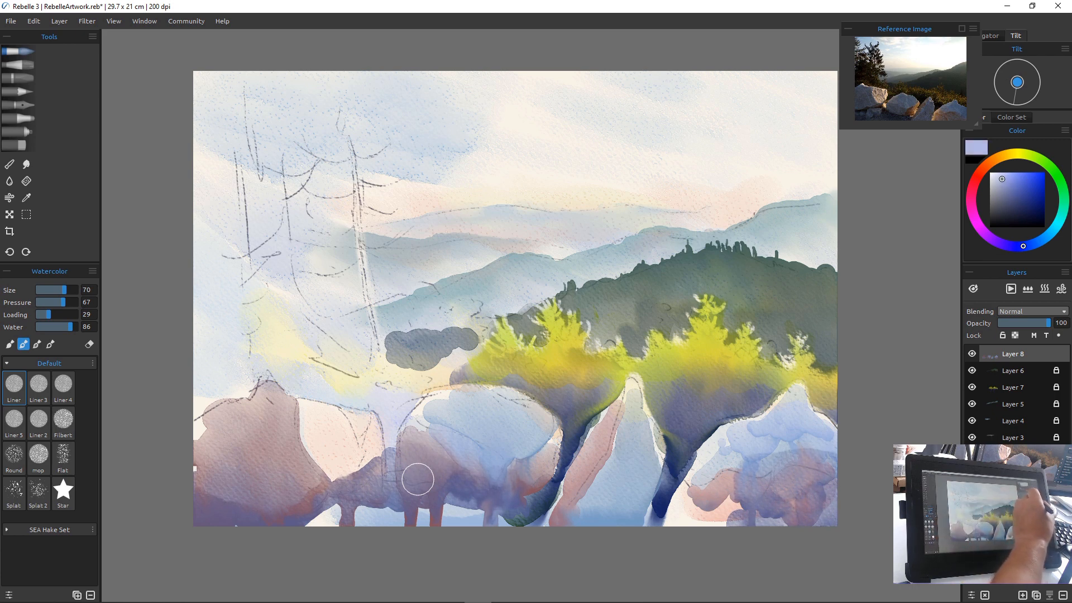
pyautogui.moveTo(418, 479)
pyautogui.mouseDown()
pyautogui.moveTo(404, 511)
pyautogui.moveTo(505, 531)
pyautogui.moveTo(441, 505)
pyautogui.moveTo(314, 527)
pyautogui.moveTo(350, 501)
pyautogui.moveTo(420, 490)
pyautogui.moveTo(490, 524)
pyautogui.mouseUp()
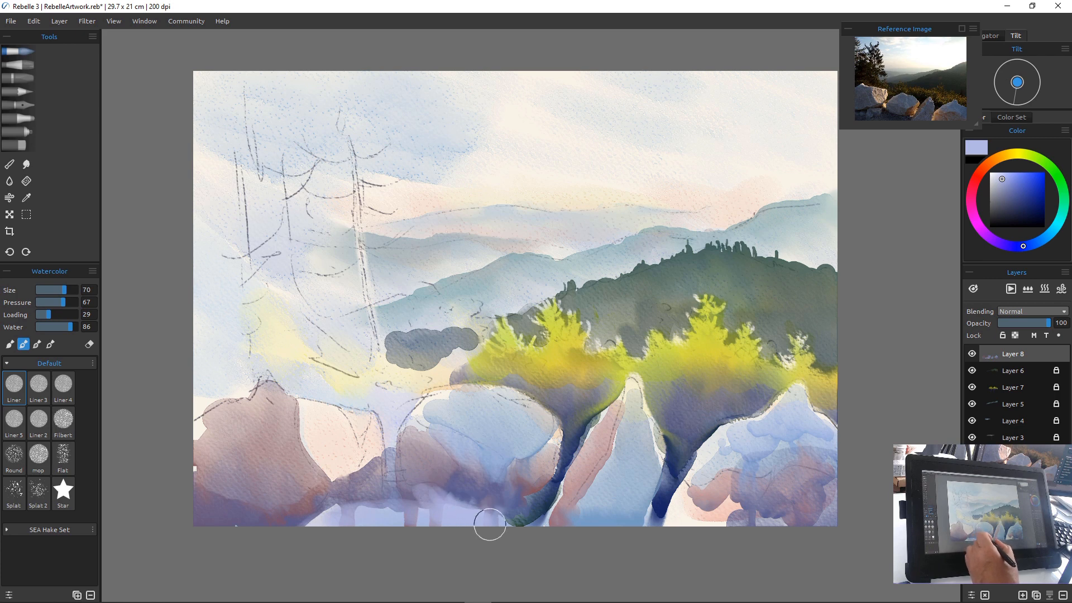
pyautogui.keyDown('alt'); pyautogui.click(510, 494); pyautogui.keyUp('alt')
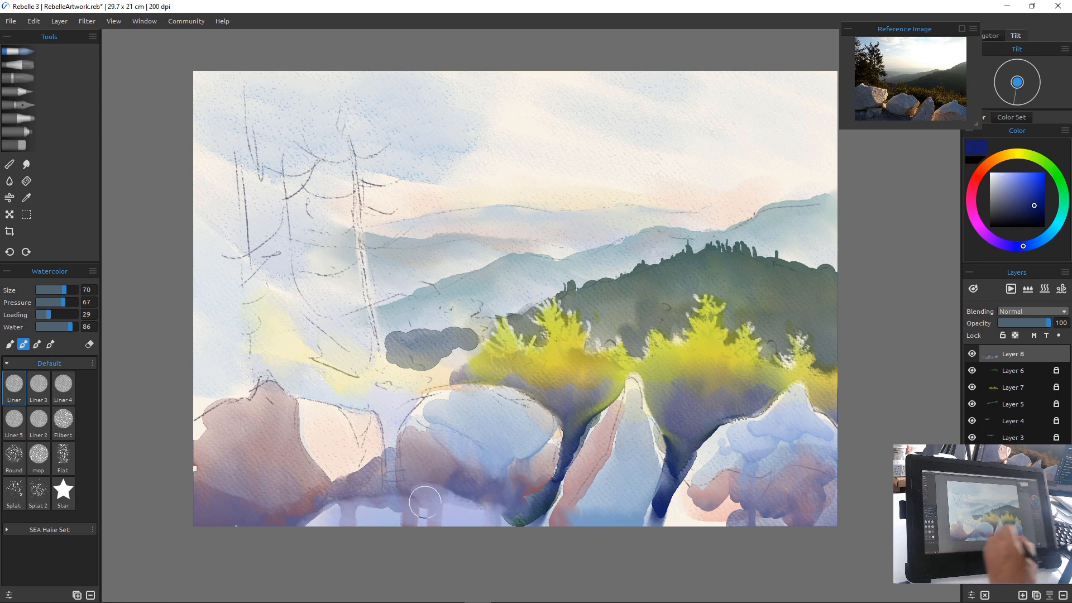
pyautogui.moveTo(410, 482)
pyautogui.mouseDown()
pyautogui.moveTo(486, 522)
pyautogui.moveTo(404, 497)
pyautogui.moveTo(516, 535)
pyautogui.moveTo(408, 495)
pyautogui.moveTo(339, 493)
pyautogui.moveTo(425, 486)
pyautogui.moveTo(503, 515)
pyautogui.moveTo(518, 506)
pyautogui.moveTo(523, 518)
pyautogui.moveTo(480, 501)
pyautogui.moveTo(518, 489)
pyautogui.moveTo(528, 494)
pyautogui.moveTo(521, 522)
pyautogui.mouseUp()
# Switch to dark green and dab accents at the middle rock's base, between the two left rocks and on the leftmost rock's base
pyautogui.keyDown('alt'); pyautogui.click(520, 518); pyautogui.keyUp('alt')
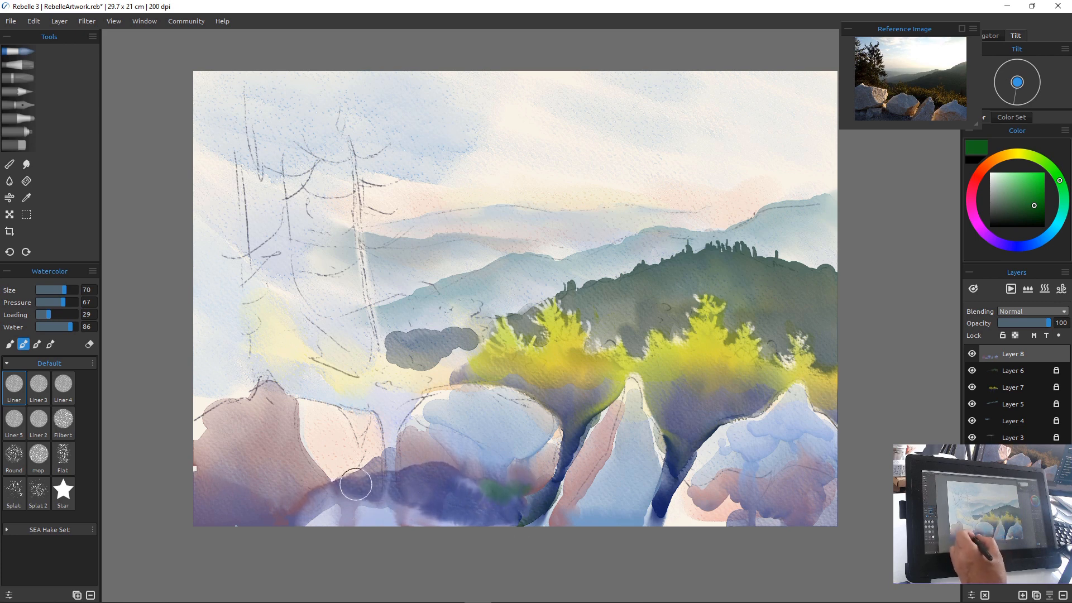
pyautogui.moveTo(350, 480); pyautogui.dragTo(334, 494)
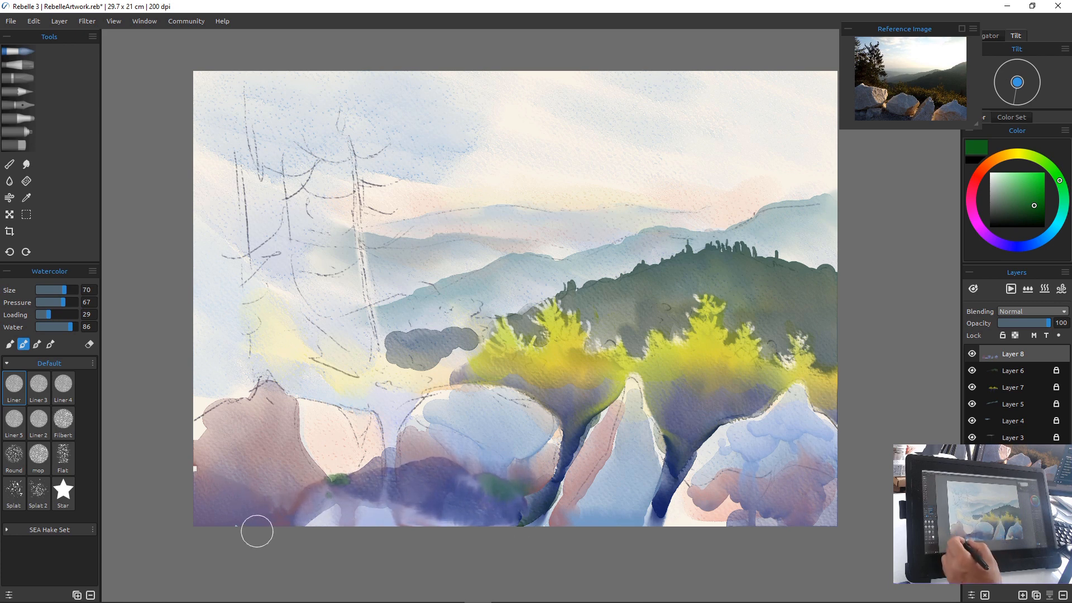
pyautogui.moveTo(263, 497)
pyautogui.mouseDown()
pyautogui.moveTo(311, 528)
pyautogui.moveTo(344, 526)
pyautogui.moveTo(337, 515)
pyautogui.moveTo(284, 523)
pyautogui.mouseUp()
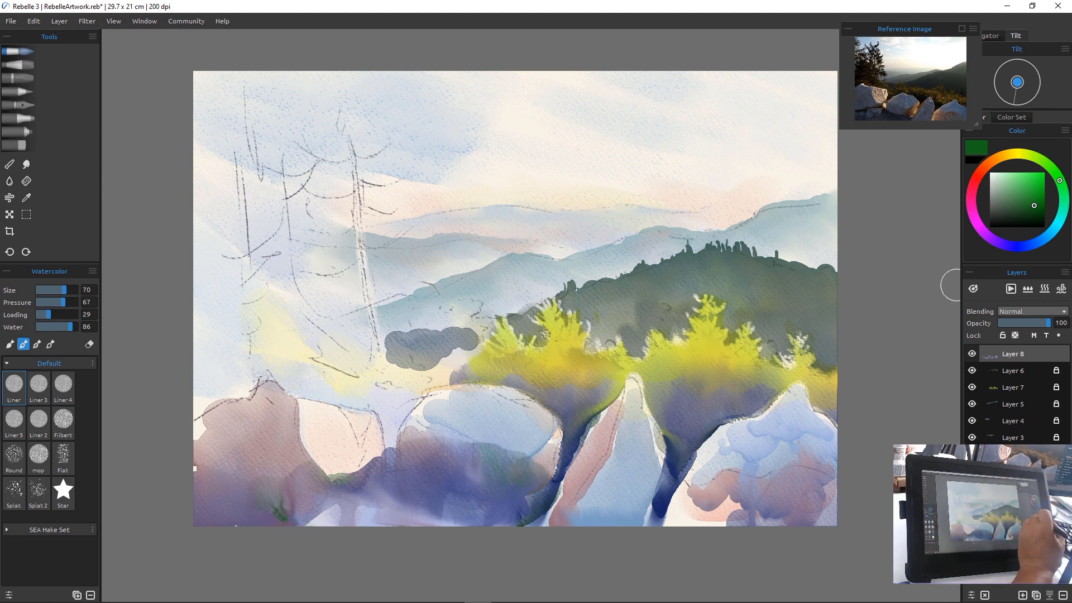
# Dry and lock Layer 8, and add a new empty layer above it for painting
pyautogui.click(1044, 288)
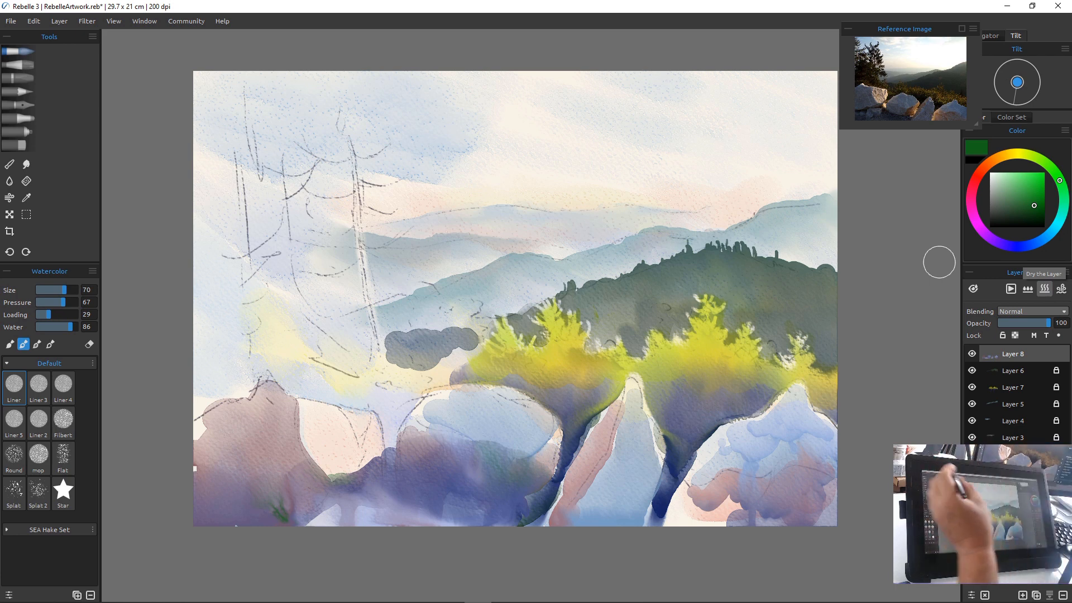
pyautogui.click(1022, 595)
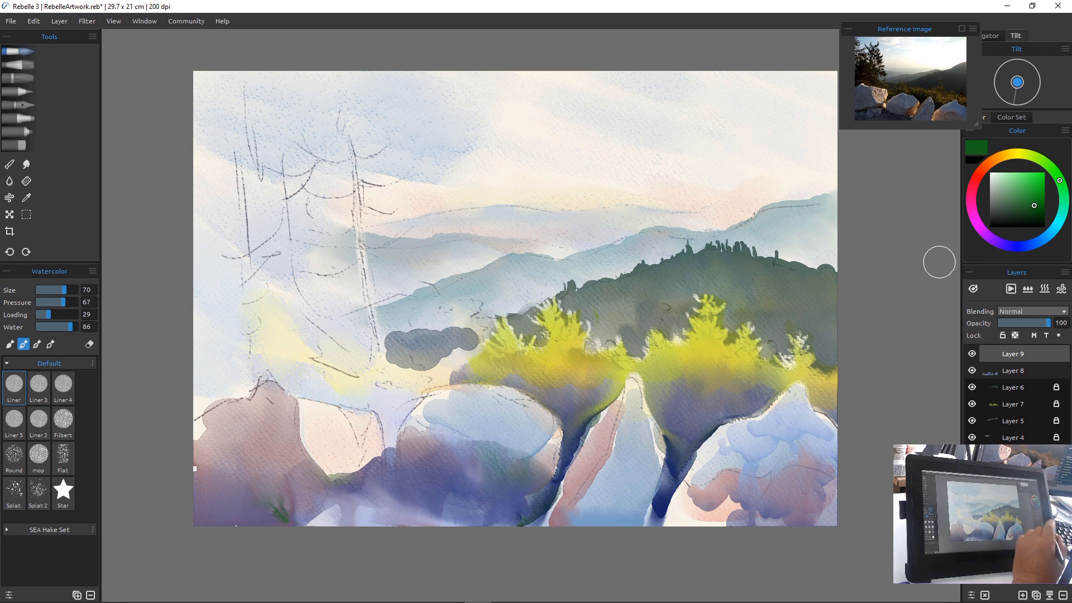
pyautogui.click(1022, 370)
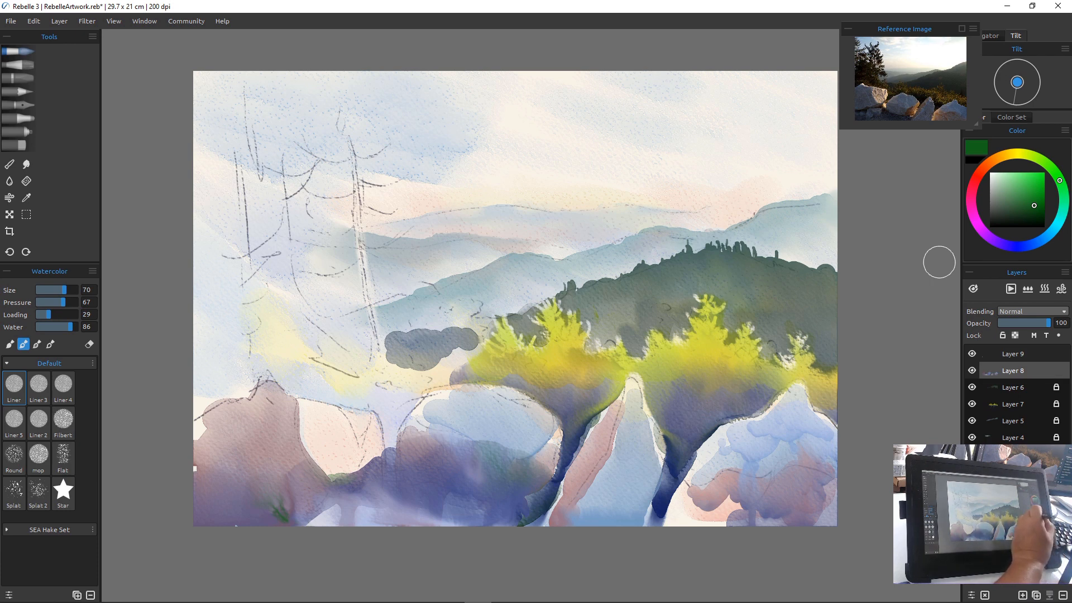
pyautogui.click(1003, 335)
pyautogui.click(1014, 354)
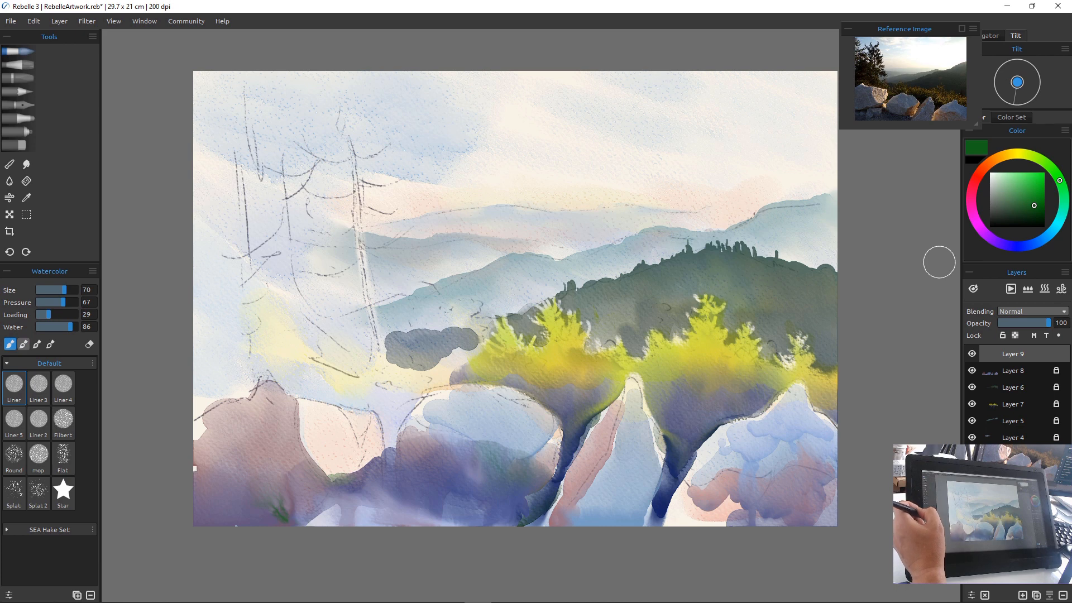
# Set the brush size to 25, mix a dark teal, and paint the two sketched tree trunks nearest the mountains on Layer 9
pyautogui.press('[')
pyautogui.moveTo(54, 290); pyautogui.dragTo(46, 290)
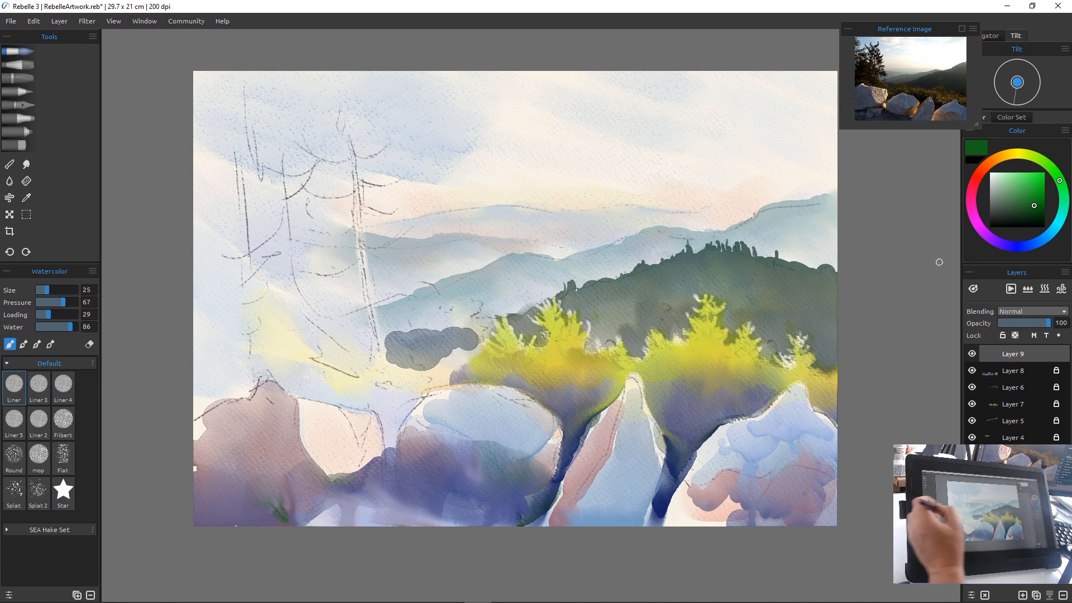
pyautogui.click(1029, 244)
pyautogui.click(1023, 200)
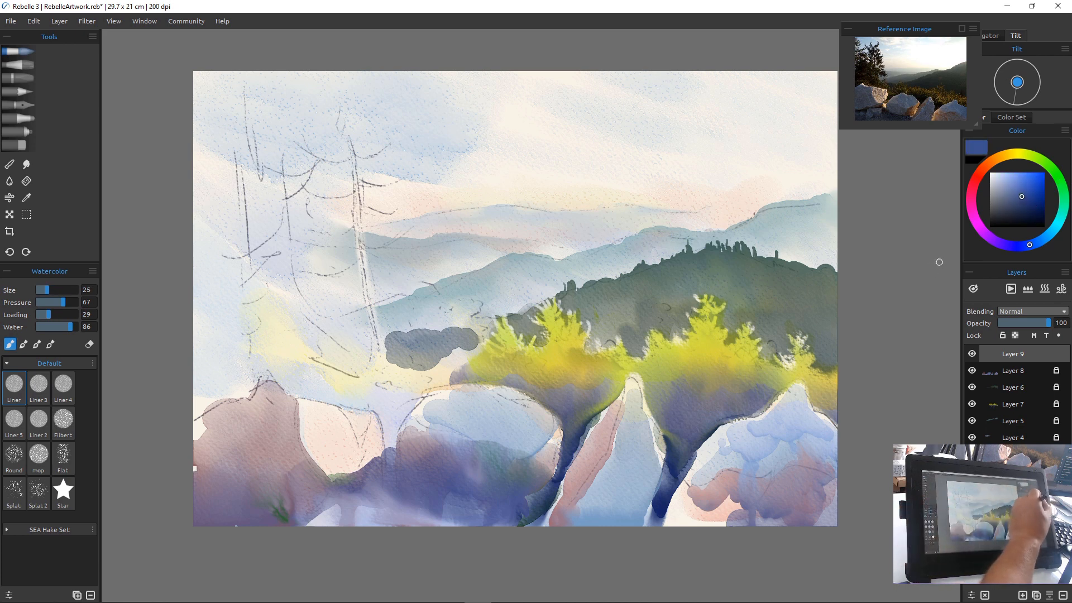
pyautogui.moveTo(1029, 245); pyautogui.dragTo(1049, 233)
pyautogui.click(1035, 210)
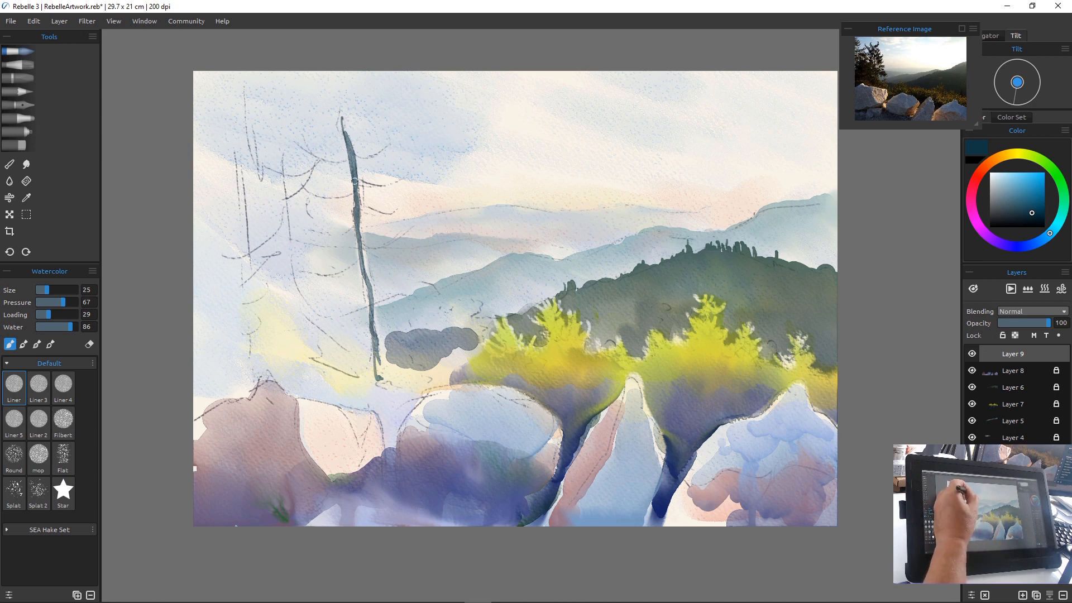
pyautogui.moveTo(279, 143); pyautogui.dragTo(296, 262)
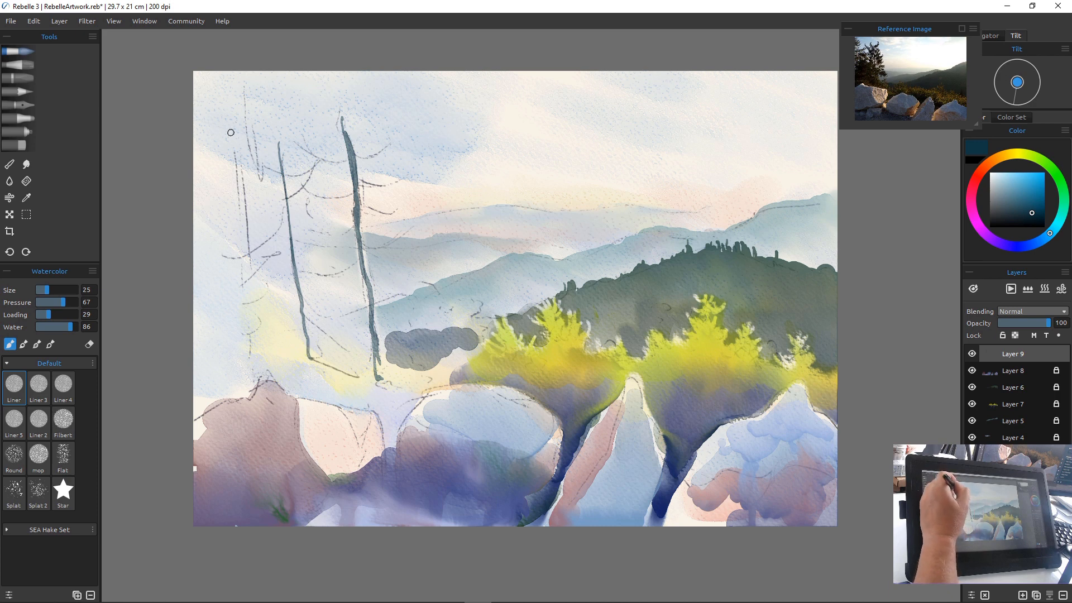
# Paint the two leftmost tree trunks over the pencil sketch with thin dark blue strokes
pyautogui.moveTo(246, 97); pyautogui.dragTo(263, 276)
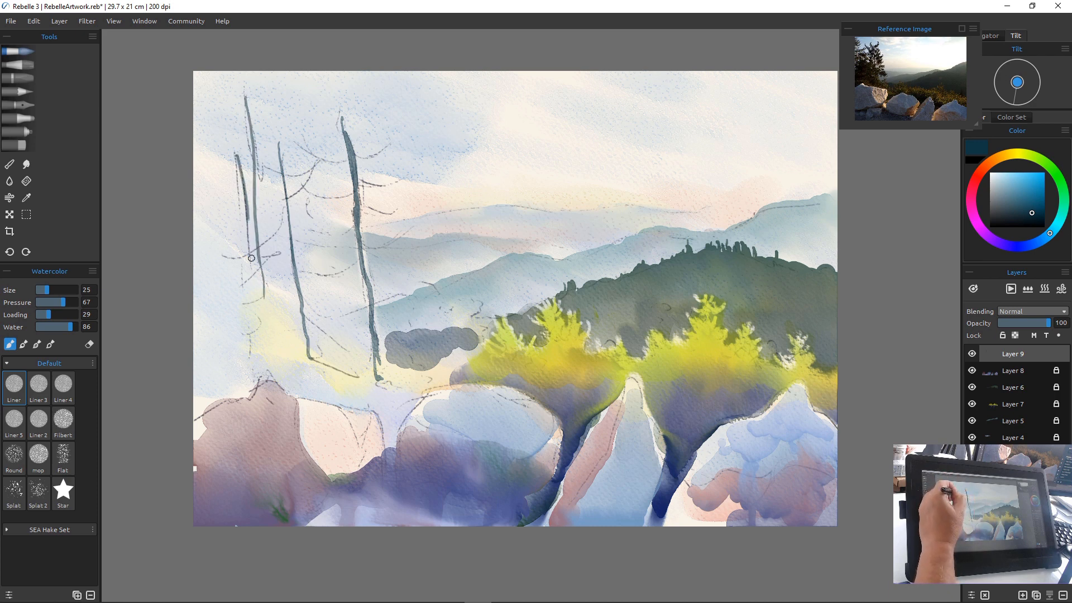
pyautogui.moveTo(250, 220); pyautogui.dragTo(257, 319)
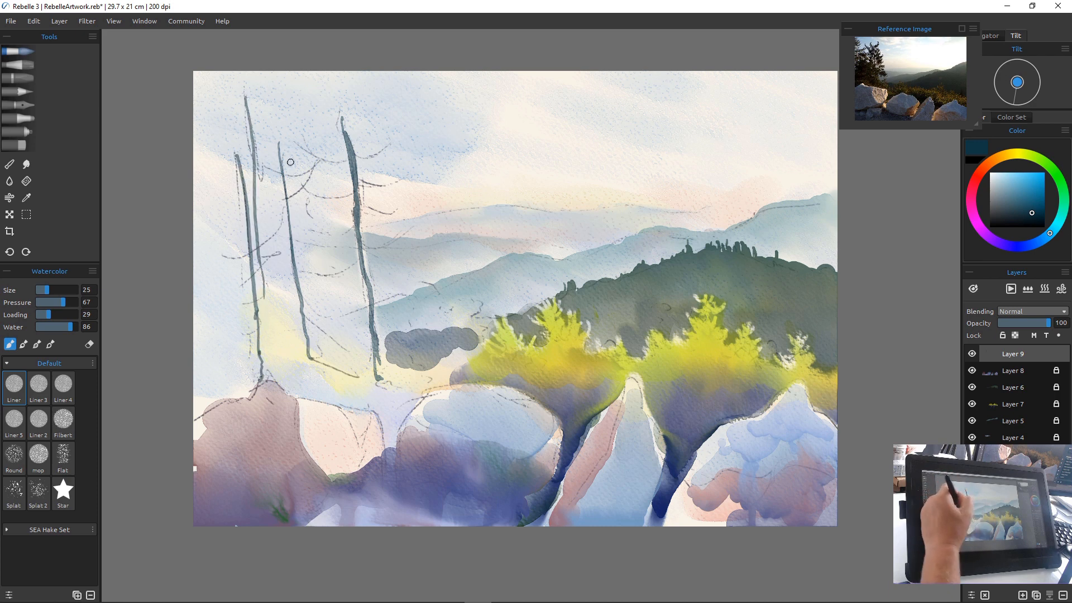
# Set the brush size to 40 and paint dark blue conifer branches down both sides of the tallest tree's trunk
pyautogui.press(']')
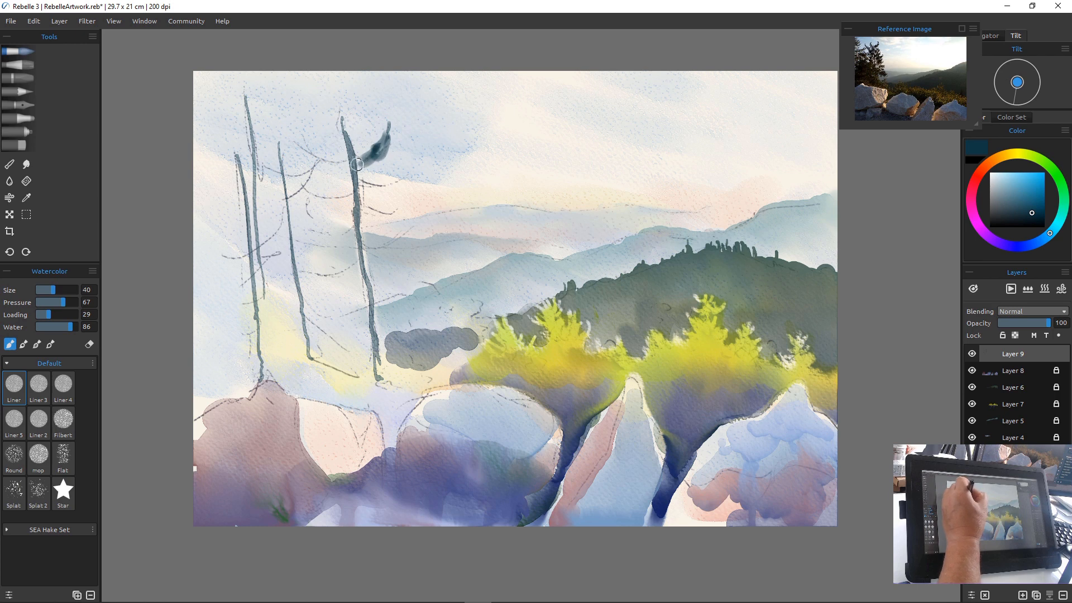
pyautogui.moveTo(354, 134)
pyautogui.mouseDown()
pyautogui.moveTo(384, 155)
pyautogui.moveTo(355, 174)
pyautogui.moveTo(403, 167)
pyautogui.moveTo(370, 185)
pyautogui.moveTo(393, 181)
pyautogui.moveTo(360, 182)
pyautogui.moveTo(367, 190)
pyautogui.moveTo(397, 176)
pyautogui.moveTo(373, 193)
pyautogui.moveTo(392, 194)
pyautogui.moveTo(405, 161)
pyautogui.mouseUp()
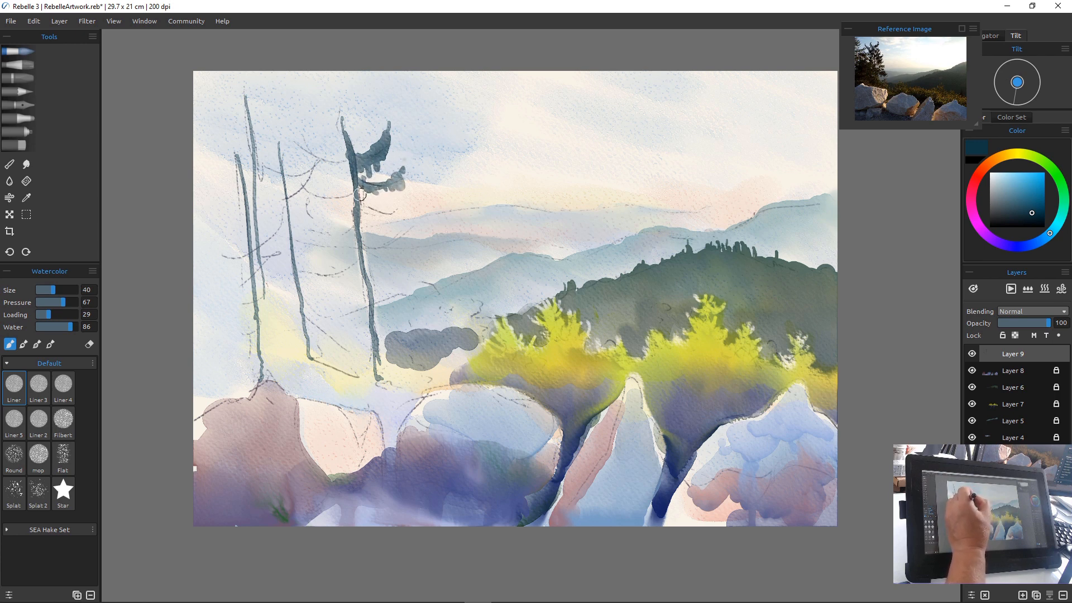
pyautogui.moveTo(360, 194)
pyautogui.mouseDown()
pyautogui.moveTo(398, 206)
pyautogui.moveTo(357, 200)
pyautogui.moveTo(356, 211)
pyautogui.moveTo(392, 211)
pyautogui.moveTo(402, 200)
pyautogui.moveTo(360, 209)
pyautogui.moveTo(397, 220)
pyautogui.moveTo(358, 219)
pyautogui.mouseUp()
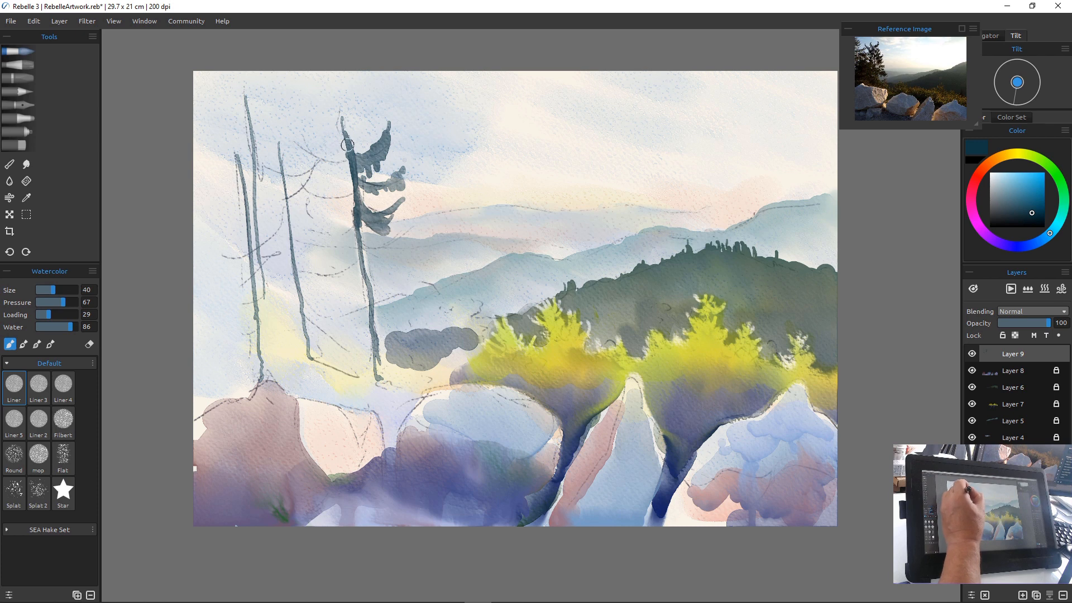
pyautogui.moveTo(347, 144)
pyautogui.mouseDown()
pyautogui.moveTo(320, 154)
pyautogui.moveTo(303, 145)
pyautogui.moveTo(341, 135)
pyautogui.moveTo(301, 148)
pyautogui.moveTo(345, 142)
pyautogui.moveTo(338, 158)
pyautogui.moveTo(350, 157)
pyautogui.moveTo(321, 175)
pyautogui.mouseUp()
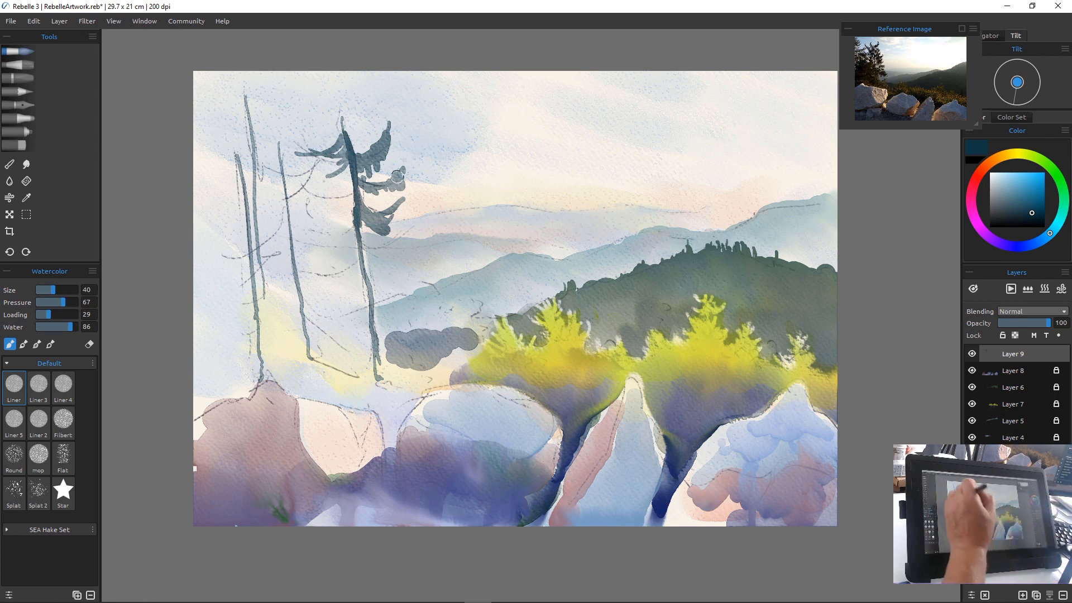
pyautogui.moveTo(347, 173)
pyautogui.mouseDown()
pyautogui.moveTo(348, 204)
pyautogui.moveTo(323, 197)
pyautogui.moveTo(349, 181)
pyautogui.moveTo(355, 199)
pyautogui.moveTo(335, 214)
pyautogui.moveTo(356, 214)
pyautogui.moveTo(360, 249)
pyautogui.mouseUp()
pyautogui.moveTo(359, 207)
pyautogui.mouseDown()
pyautogui.moveTo(363, 278)
pyautogui.moveTo(426, 248)
pyautogui.moveTo(380, 254)
pyautogui.moveTo(366, 243)
pyautogui.moveTo(419, 254)
pyautogui.moveTo(360, 235)
pyautogui.moveTo(420, 242)
pyautogui.moveTo(413, 248)
pyautogui.moveTo(427, 256)
pyautogui.moveTo(405, 242)
pyautogui.moveTo(368, 247)
pyautogui.moveTo(394, 239)
pyautogui.moveTo(367, 251)
pyautogui.mouseUp()
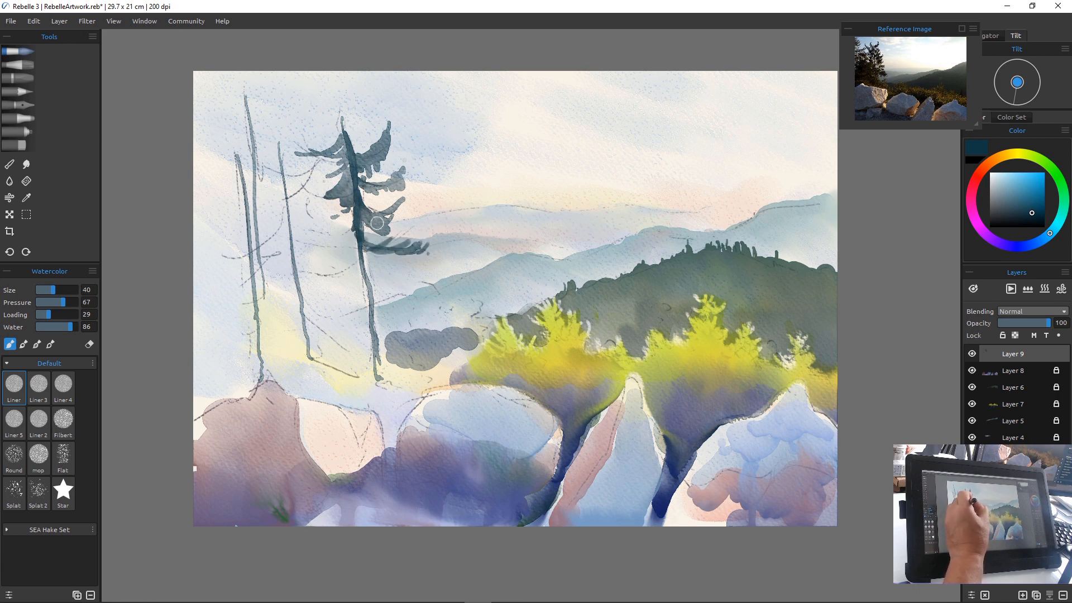
pyautogui.moveTo(383, 122)
pyautogui.mouseDown()
pyautogui.moveTo(376, 146)
pyautogui.moveTo(355, 148)
pyautogui.moveTo(354, 121)
pyautogui.moveTo(376, 123)
pyautogui.moveTo(371, 146)
pyautogui.moveTo(386, 119)
pyautogui.moveTo(372, 160)
pyautogui.mouseUp()
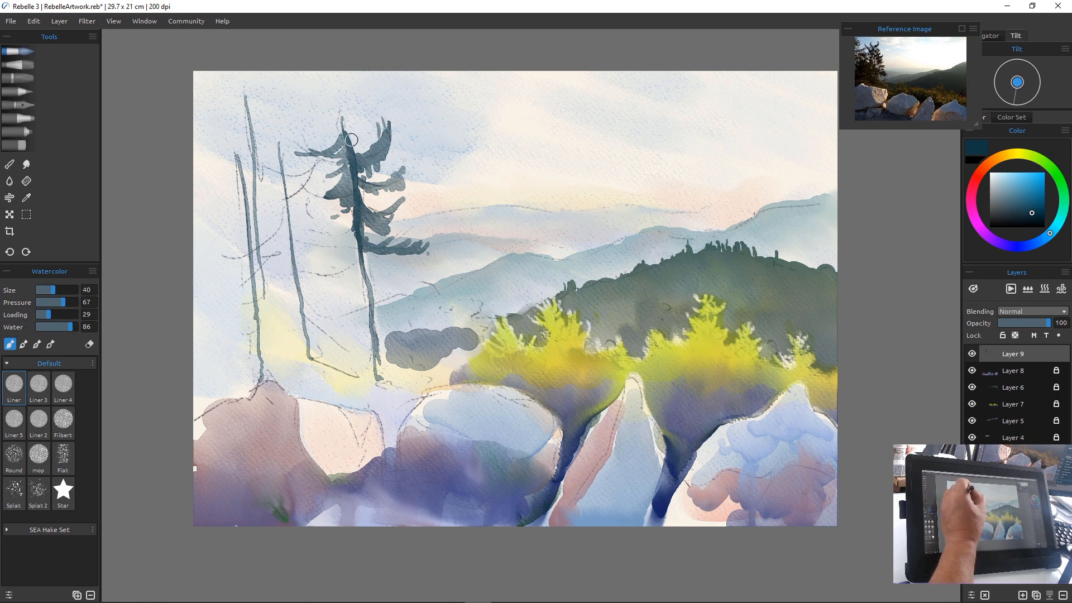
pyautogui.moveTo(342, 112); pyautogui.dragTo(352, 158)
pyautogui.moveTo(312, 112)
pyautogui.mouseDown()
pyautogui.moveTo(338, 154)
pyautogui.moveTo(331, 147)
pyautogui.mouseUp()
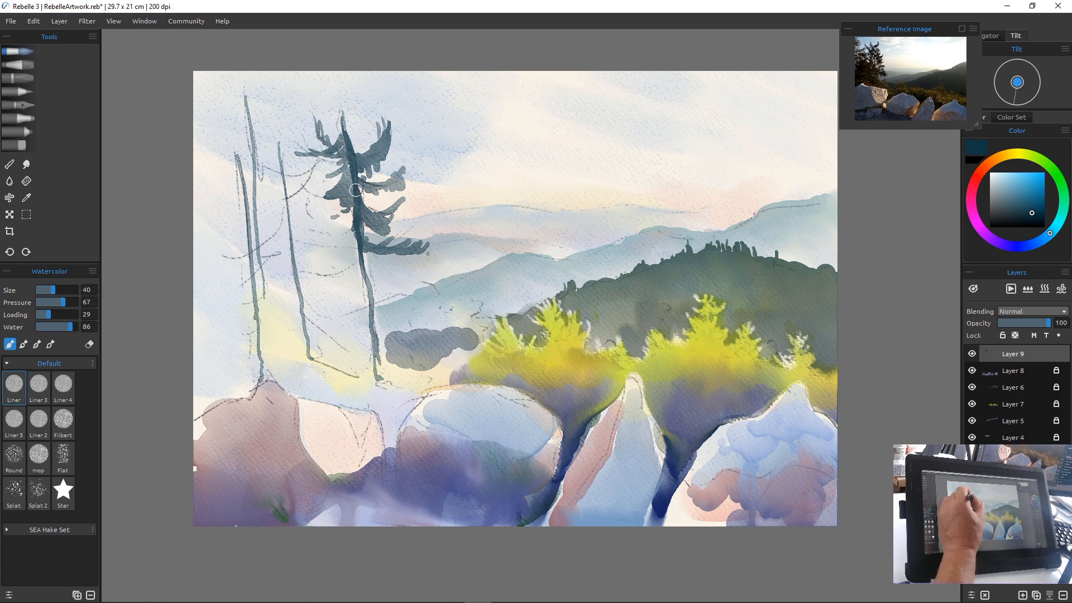
pyautogui.moveTo(356, 190)
pyautogui.mouseDown()
pyautogui.moveTo(344, 217)
pyautogui.moveTo(296, 229)
pyautogui.moveTo(325, 256)
pyautogui.moveTo(299, 255)
pyautogui.moveTo(317, 274)
pyautogui.moveTo(391, 282)
pyautogui.moveTo(401, 298)
pyautogui.moveTo(431, 303)
pyautogui.moveTo(394, 287)
pyautogui.moveTo(373, 306)
pyautogui.moveTo(406, 304)
pyautogui.moveTo(427, 282)
pyautogui.moveTo(393, 289)
pyautogui.moveTo(413, 262)
pyautogui.moveTo(453, 280)
pyautogui.moveTo(397, 289)
pyautogui.moveTo(453, 306)
pyautogui.mouseUp()
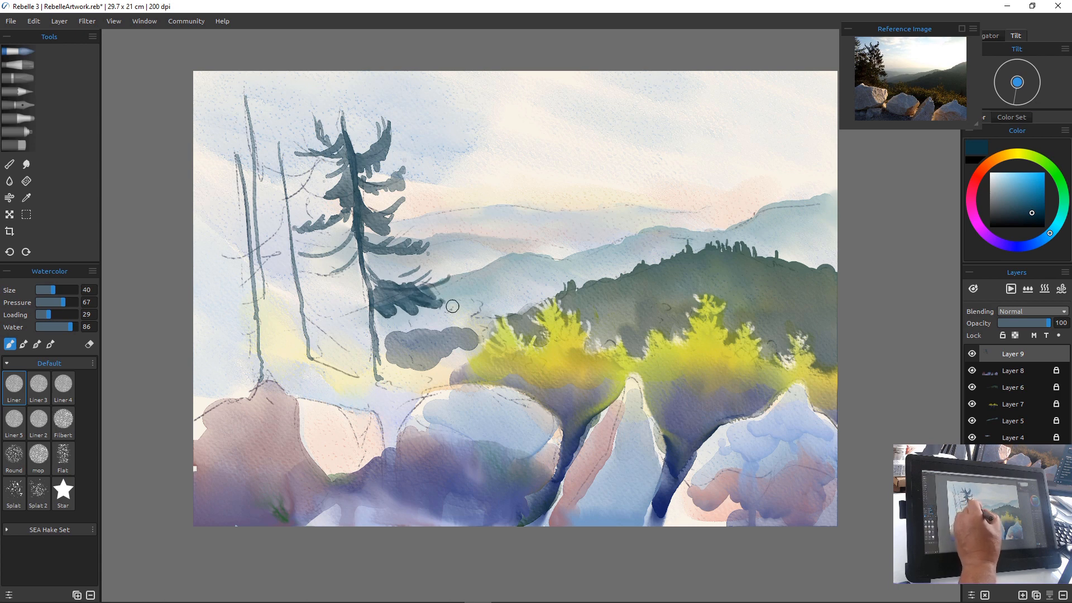
pyautogui.moveTo(384, 269)
pyautogui.mouseDown()
pyautogui.moveTo(404, 276)
pyautogui.moveTo(377, 284)
pyautogui.mouseUp()
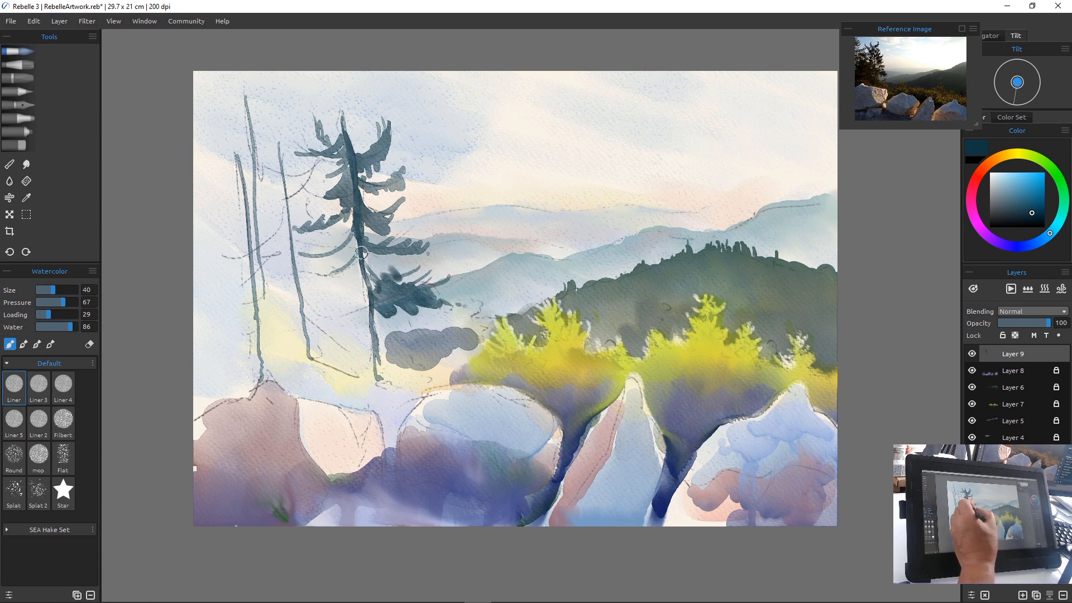
# Enlarge the brush to 70 and fill the foliage beside the tallest tree's trunk with a broad dark blue wash
pyautogui.press(']')
pyautogui.press(']')
pyautogui.press(']')
pyautogui.press(']')
pyautogui.press(']')
pyautogui.press(']')
pyautogui.moveTo(338, 192)
pyautogui.mouseDown()
pyautogui.moveTo(342, 220)
pyautogui.moveTo(352, 208)
pyautogui.moveTo(358, 263)
pyautogui.moveTo(372, 305)
pyautogui.mouseUp()
# Choose a medium olive green and paint a broad foliage mass across the lower parts of the trees with a larger brush
pyautogui.click(1025, 154)
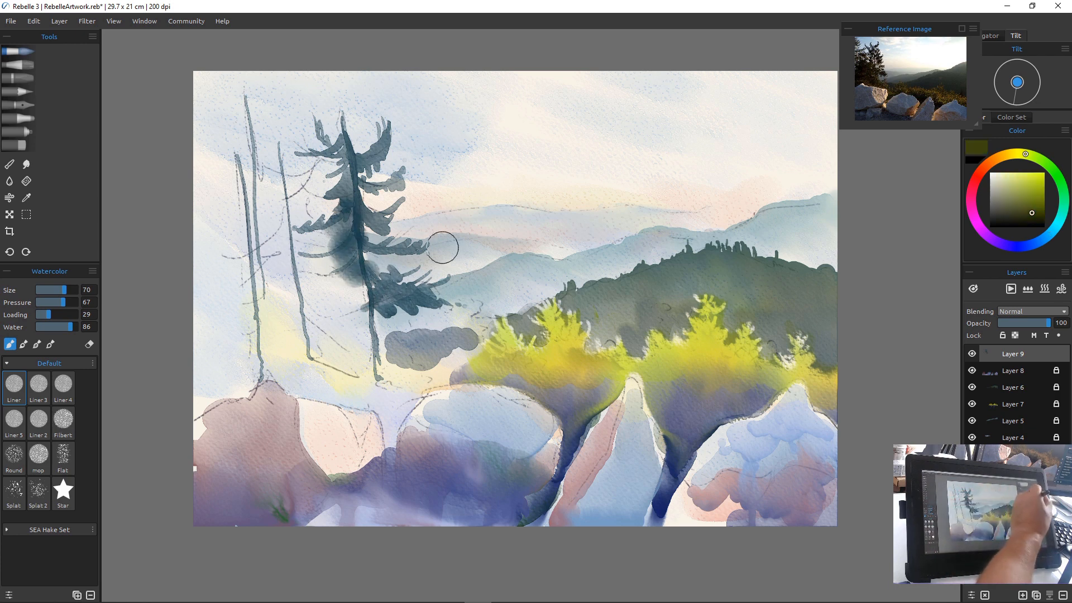
pyautogui.moveTo(1032, 213); pyautogui.dragTo(1035, 205)
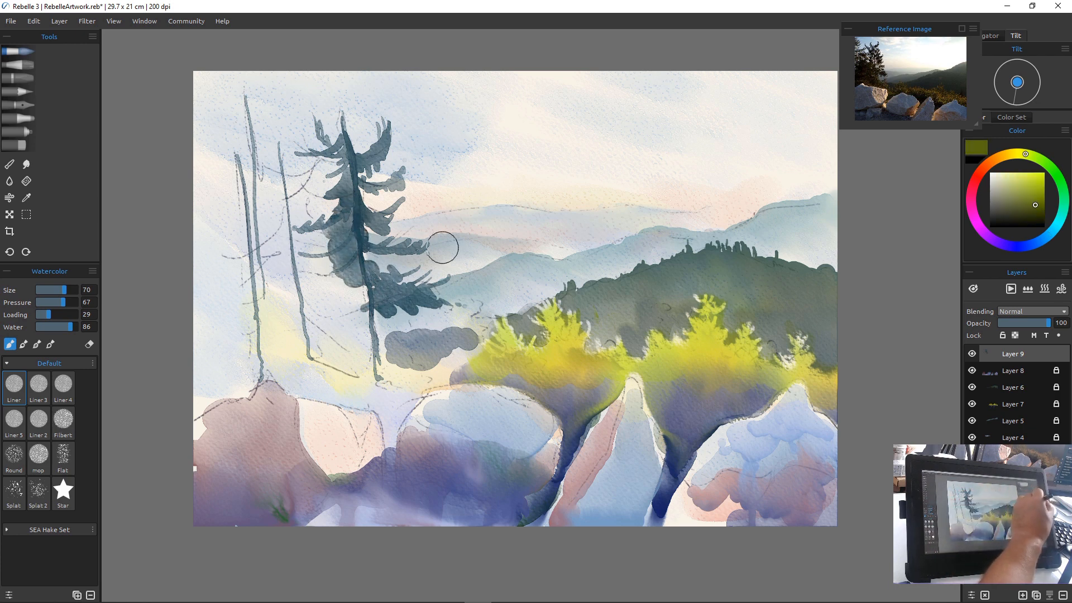
pyautogui.moveTo(331, 249)
pyautogui.mouseDown()
pyautogui.moveTo(308, 282)
pyautogui.moveTo(353, 295)
pyautogui.moveTo(342, 320)
pyautogui.moveTo(362, 301)
pyautogui.moveTo(354, 324)
pyautogui.moveTo(324, 320)
pyautogui.moveTo(319, 374)
pyautogui.moveTo(382, 309)
pyautogui.moveTo(346, 372)
pyautogui.moveTo(379, 376)
pyautogui.moveTo(351, 374)
pyautogui.moveTo(330, 391)
pyautogui.moveTo(345, 390)
pyautogui.moveTo(270, 376)
pyautogui.moveTo(284, 371)
pyautogui.moveTo(321, 389)
pyautogui.moveTo(350, 382)
pyautogui.moveTo(339, 392)
pyautogui.moveTo(377, 380)
pyautogui.moveTo(386, 406)
pyautogui.moveTo(368, 384)
pyautogui.moveTo(247, 369)
pyautogui.moveTo(313, 365)
pyautogui.moveTo(267, 328)
pyautogui.moveTo(303, 351)
pyautogui.moveTo(314, 331)
pyautogui.moveTo(297, 317)
pyautogui.moveTo(323, 296)
pyautogui.moveTo(265, 310)
pyautogui.moveTo(299, 293)
pyautogui.moveTo(298, 251)
pyautogui.moveTo(337, 269)
pyautogui.moveTo(280, 236)
pyautogui.moveTo(300, 344)
pyautogui.moveTo(280, 233)
pyautogui.mouseUp()
pyautogui.press(']')
pyautogui.press(']')
pyautogui.press(']')
# Reduce the brush size to 30 and paint thin olive branches and the upper trunk of the middle tree
pyautogui.press('[')
pyautogui.press('[')
pyautogui.press('[')
pyautogui.press('[')
pyautogui.press('[')
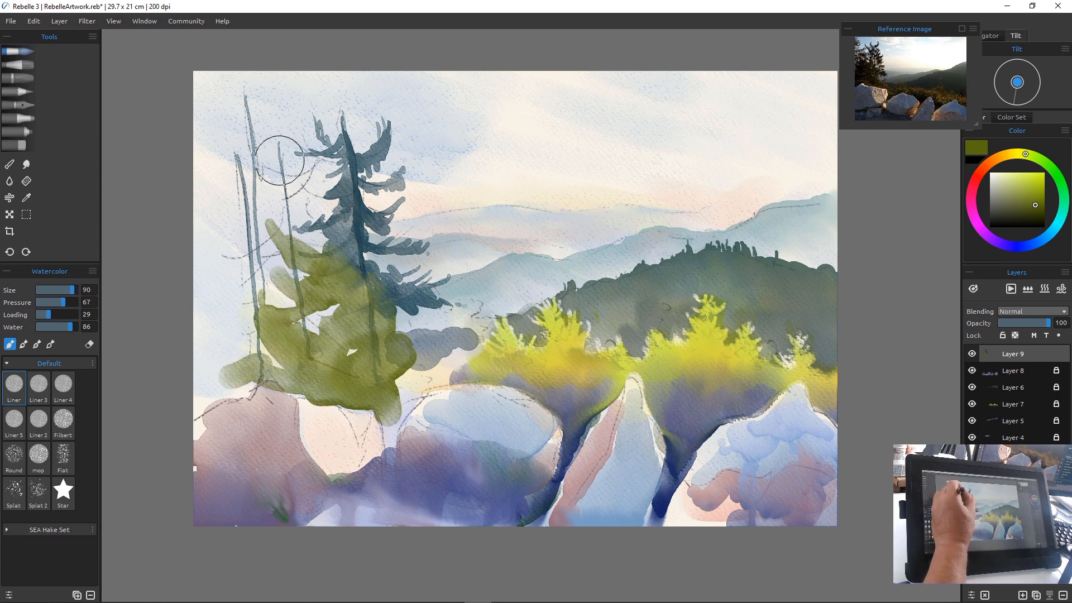
pyautogui.press('[')
pyautogui.press('[')
pyautogui.moveTo(318, 161)
pyautogui.mouseDown()
pyautogui.moveTo(280, 182)
pyautogui.moveTo(318, 168)
pyautogui.moveTo(283, 172)
pyautogui.moveTo(326, 197)
pyautogui.moveTo(295, 217)
pyautogui.mouseUp()
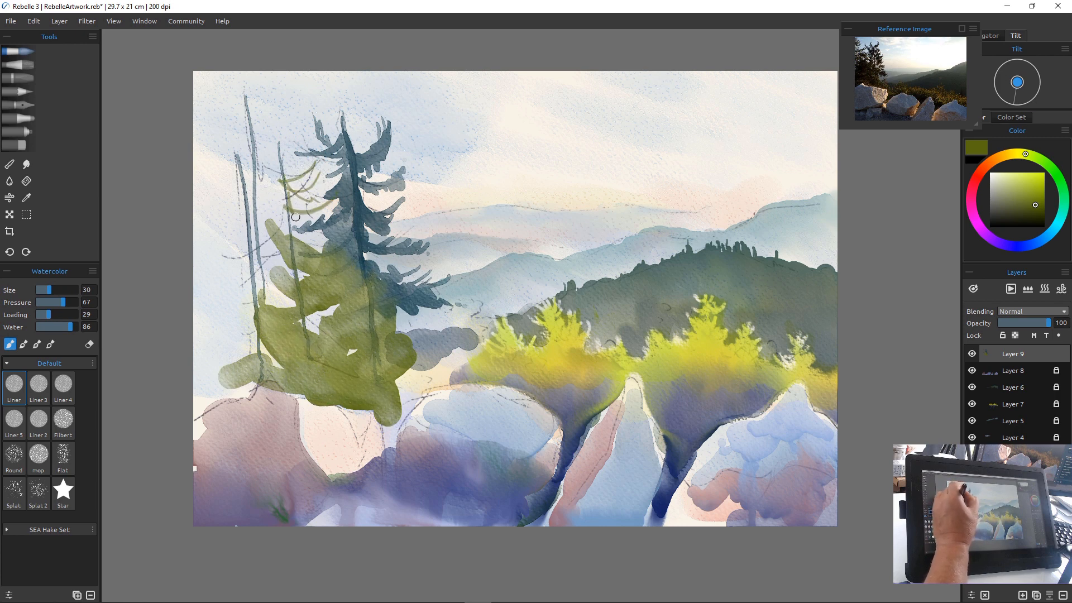
pyautogui.moveTo(285, 178); pyautogui.dragTo(238, 179)
pyautogui.moveTo(291, 207); pyautogui.dragTo(240, 215)
pyautogui.moveTo(291, 215)
pyautogui.mouseDown()
pyautogui.moveTo(277, 234)
pyautogui.moveTo(242, 244)
pyautogui.mouseUp()
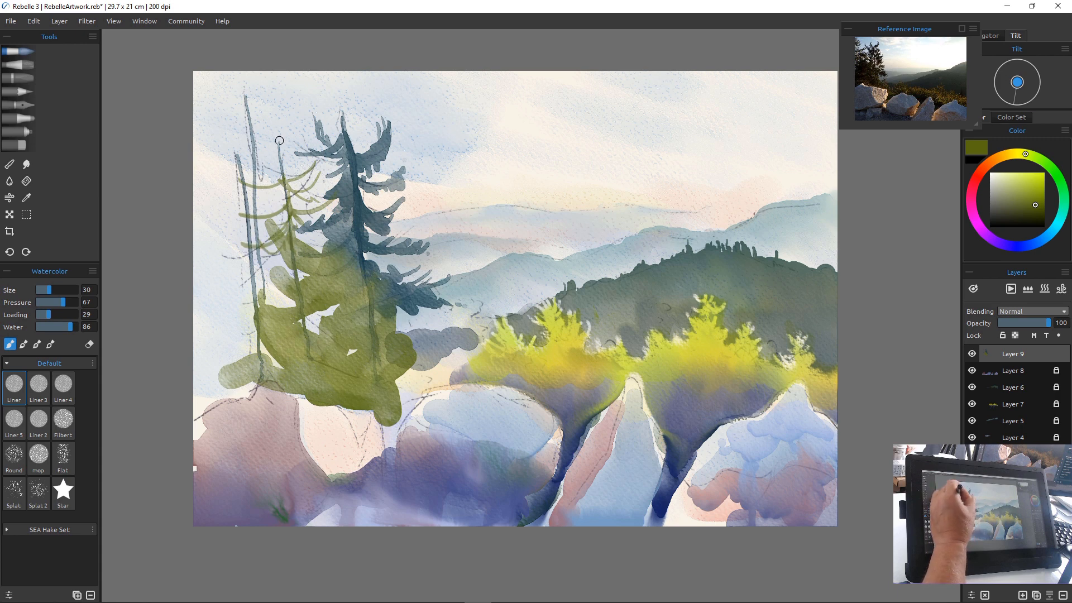
pyautogui.moveTo(275, 126); pyautogui.dragTo(297, 248)
# Darken the olive colour and strengthen the middle tree's trunk and the branches on both sides of it
pyautogui.click(1016, 218)
pyautogui.moveTo(290, 212); pyautogui.dragTo(303, 278)
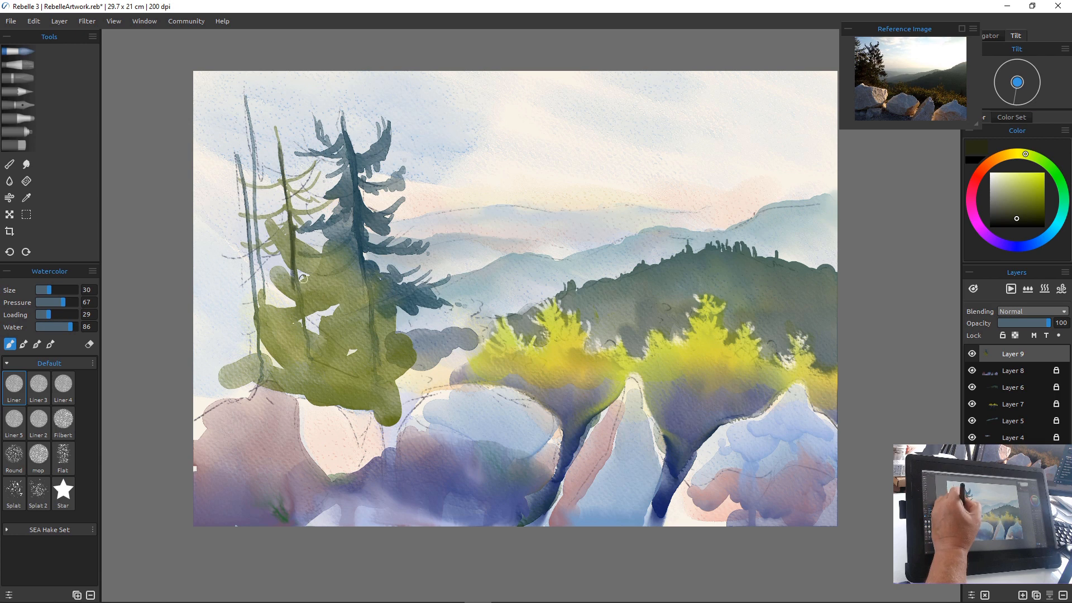
pyautogui.moveTo(327, 243)
pyautogui.mouseDown()
pyautogui.moveTo(292, 248)
pyautogui.moveTo(309, 268)
pyautogui.mouseUp()
pyautogui.moveTo(279, 233)
pyautogui.mouseDown()
pyautogui.moveTo(245, 242)
pyautogui.moveTo(290, 256)
pyautogui.moveTo(249, 264)
pyautogui.moveTo(271, 297)
pyautogui.mouseUp()
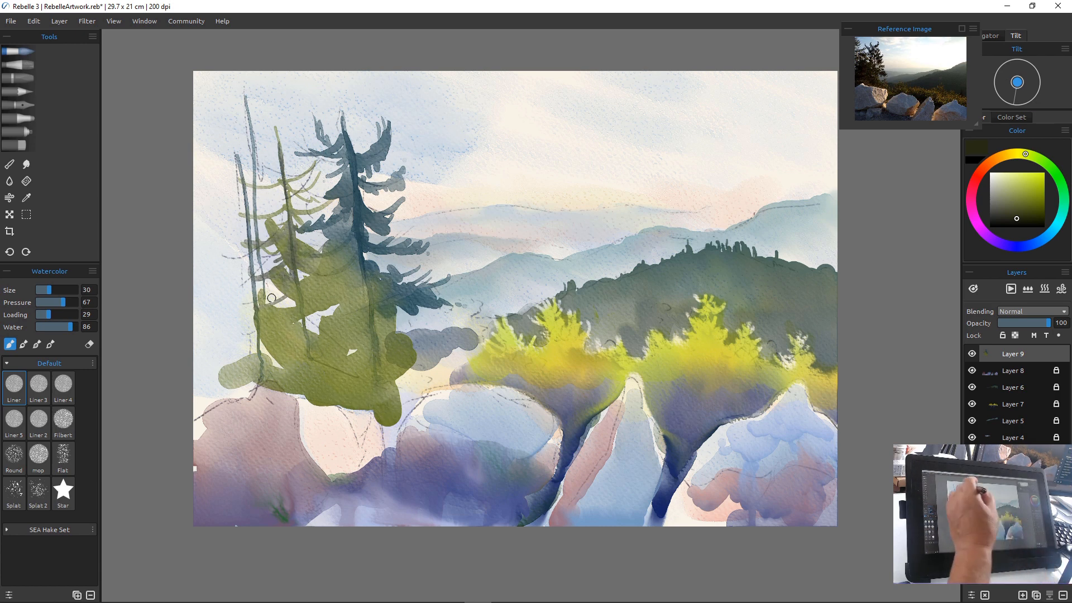
# Add thin dark olive branch strokes to the tallest tree's lower foliage and extend its tip upward
pyautogui.moveTo(419, 225)
pyautogui.mouseDown()
pyautogui.moveTo(390, 244)
pyautogui.moveTo(416, 240)
pyautogui.moveTo(427, 230)
pyautogui.moveTo(367, 254)
pyautogui.moveTo(383, 255)
pyautogui.moveTo(363, 249)
pyautogui.moveTo(421, 244)
pyautogui.moveTo(371, 244)
pyautogui.moveTo(405, 258)
pyautogui.moveTo(359, 260)
pyautogui.mouseUp()
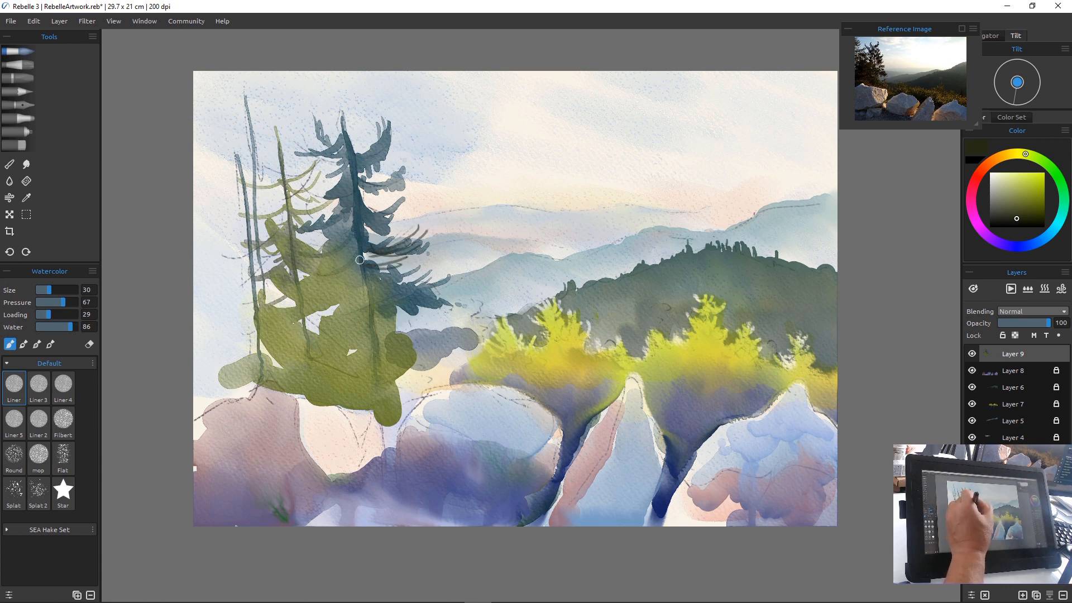
pyautogui.moveTo(431, 282); pyautogui.dragTo(362, 307)
pyautogui.moveTo(412, 240)
pyautogui.mouseDown()
pyautogui.moveTo(413, 298)
pyautogui.moveTo(371, 322)
pyautogui.moveTo(283, 320)
pyautogui.mouseUp()
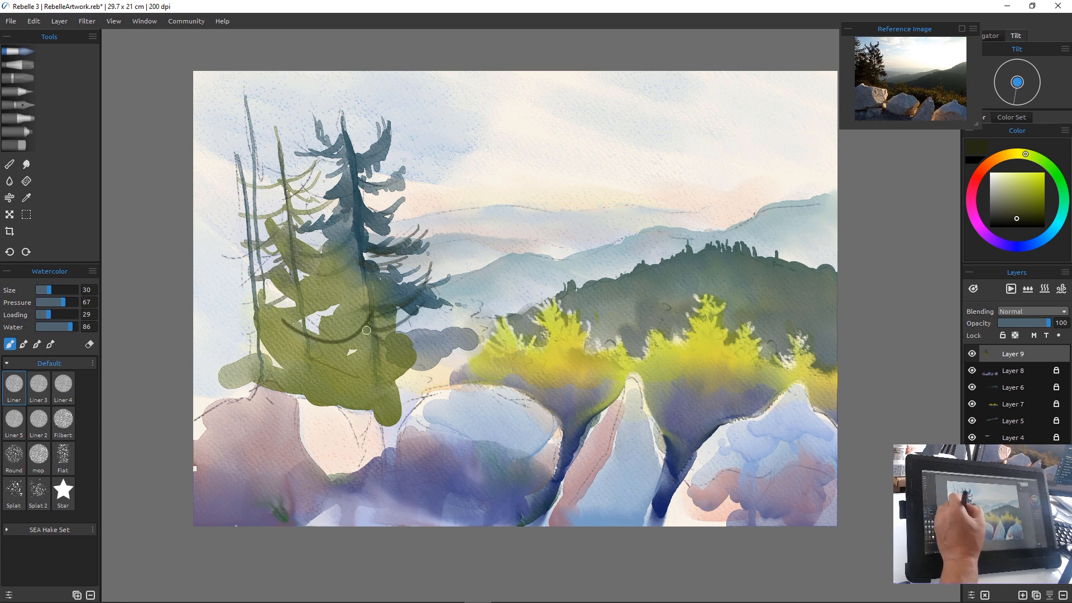
pyautogui.moveTo(367, 330); pyautogui.dragTo(340, 367)
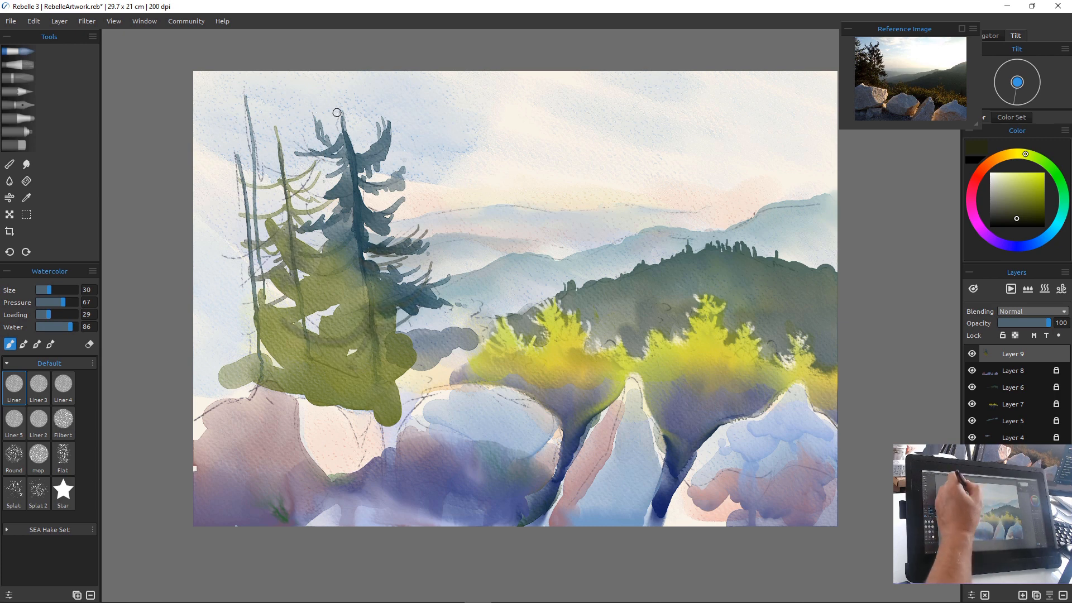
pyautogui.moveTo(345, 100); pyautogui.dragTo(349, 139)
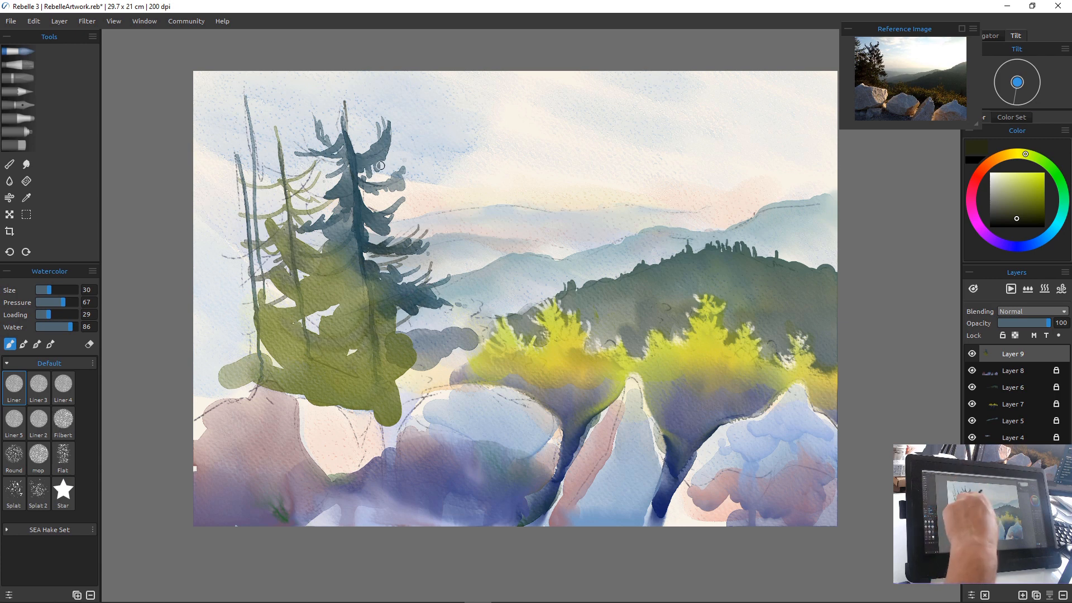
# Paint a thick dark olive stroke beside the tallest tree's tip at brush size 50, and reduce the size to 35
pyautogui.press(']')
pyautogui.moveTo(352, 105); pyautogui.dragTo(413, 150)
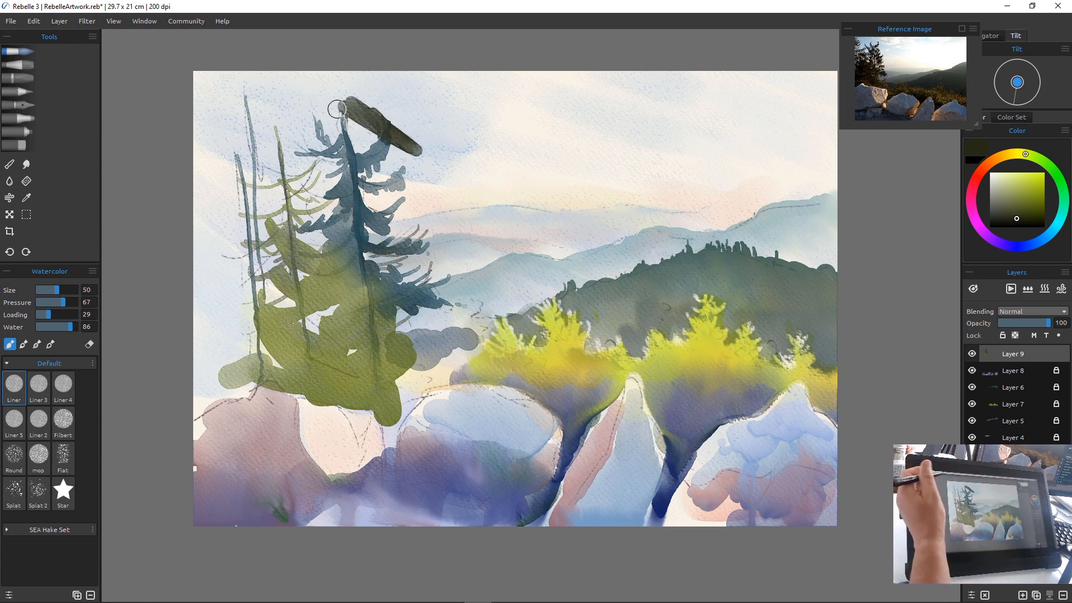
pyautogui.press('[')
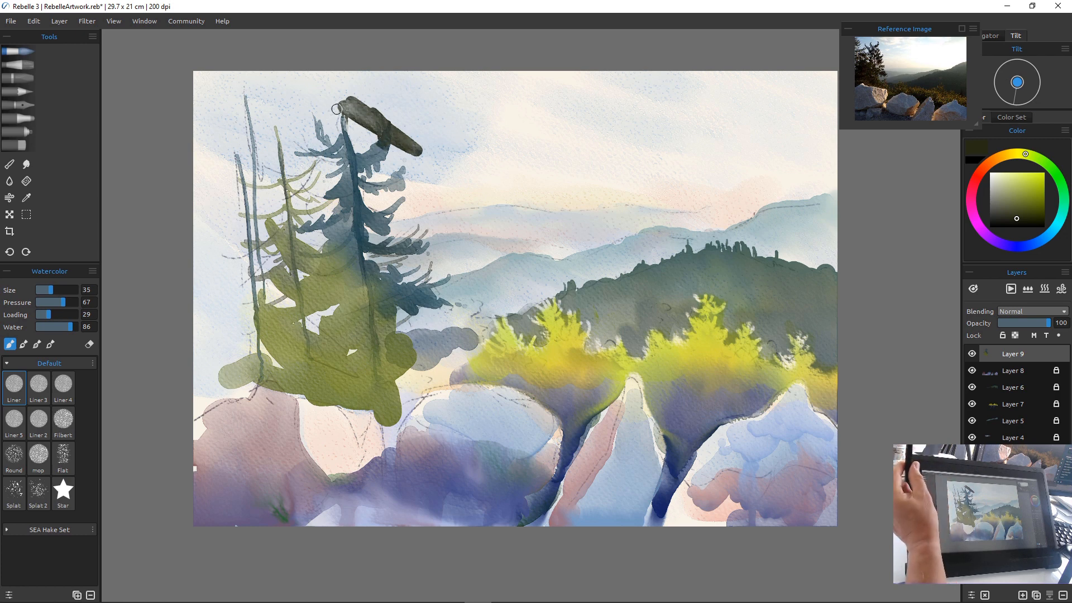
# Erase the tallest tree's trunk and branches above the olive foliage, using the Round Hard eraser at size 50
pyautogui.press('e')
pyautogui.moveTo(349, 119)
pyautogui.mouseDown()
pyautogui.moveTo(382, 137)
pyautogui.moveTo(407, 124)
pyautogui.moveTo(463, 158)
pyautogui.moveTo(383, 139)
pyautogui.moveTo(454, 194)
pyautogui.moveTo(339, 154)
pyautogui.moveTo(444, 240)
pyautogui.moveTo(432, 262)
pyautogui.moveTo(464, 290)
pyautogui.moveTo(339, 244)
pyautogui.moveTo(370, 275)
pyautogui.moveTo(403, 267)
pyautogui.moveTo(446, 313)
pyautogui.moveTo(399, 313)
pyautogui.moveTo(469, 340)
pyautogui.mouseUp()
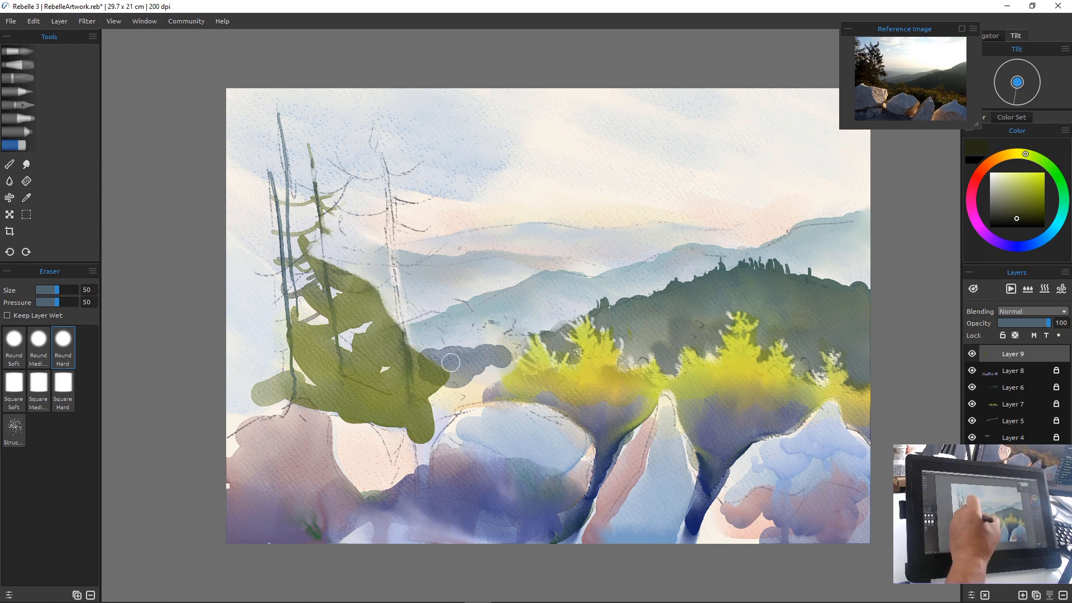
# Return to the watercolor brush, choose a very dark blue, and repaint the tallest tree's trunk from tip to base
pyautogui.click(18, 52)
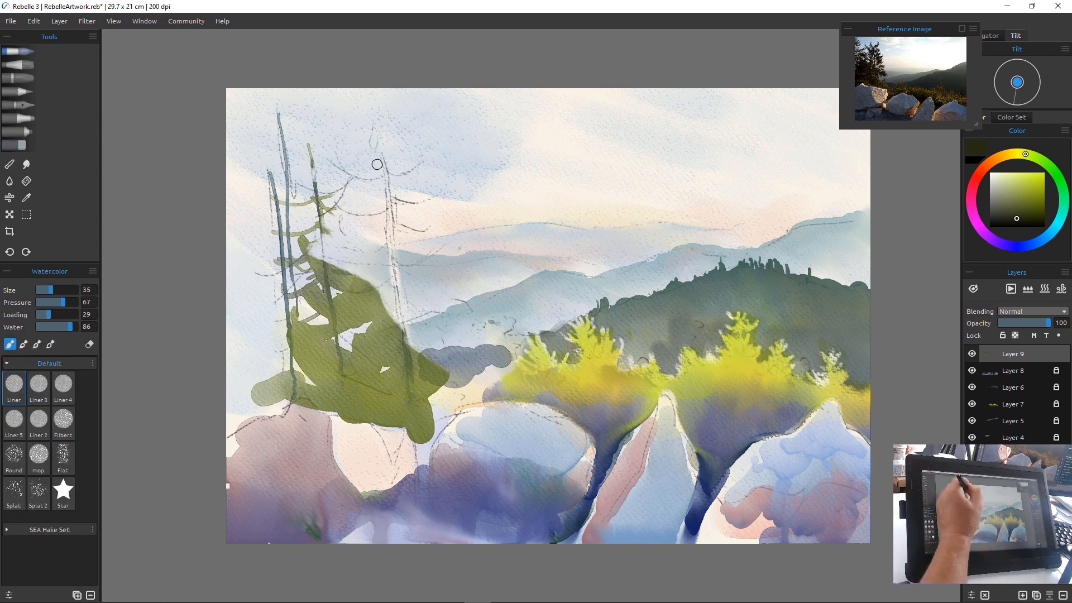
pyautogui.click(1018, 246)
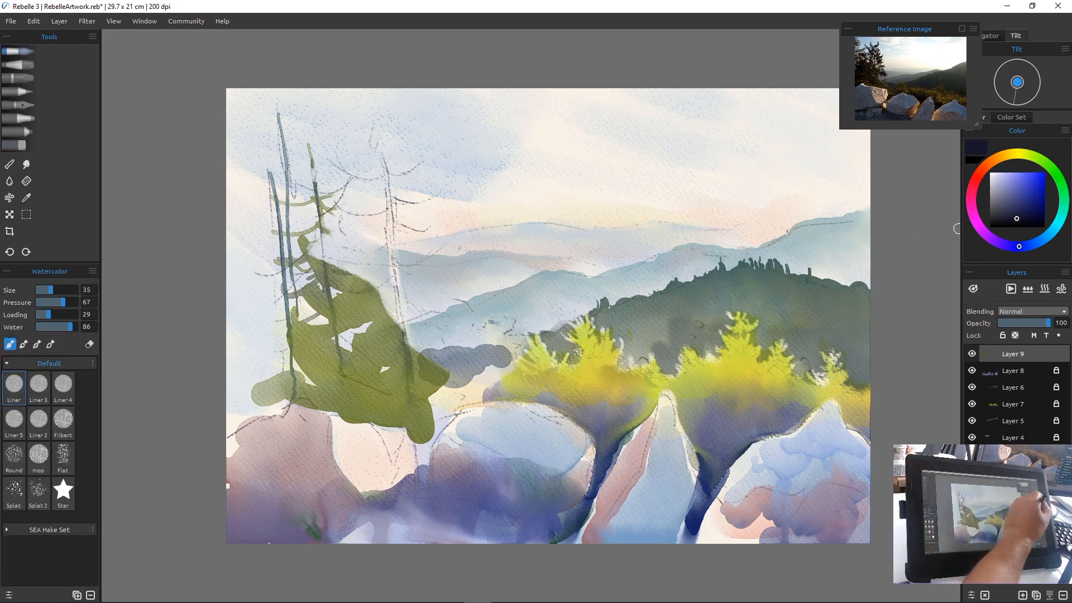
pyautogui.moveTo(374, 118); pyautogui.dragTo(397, 263)
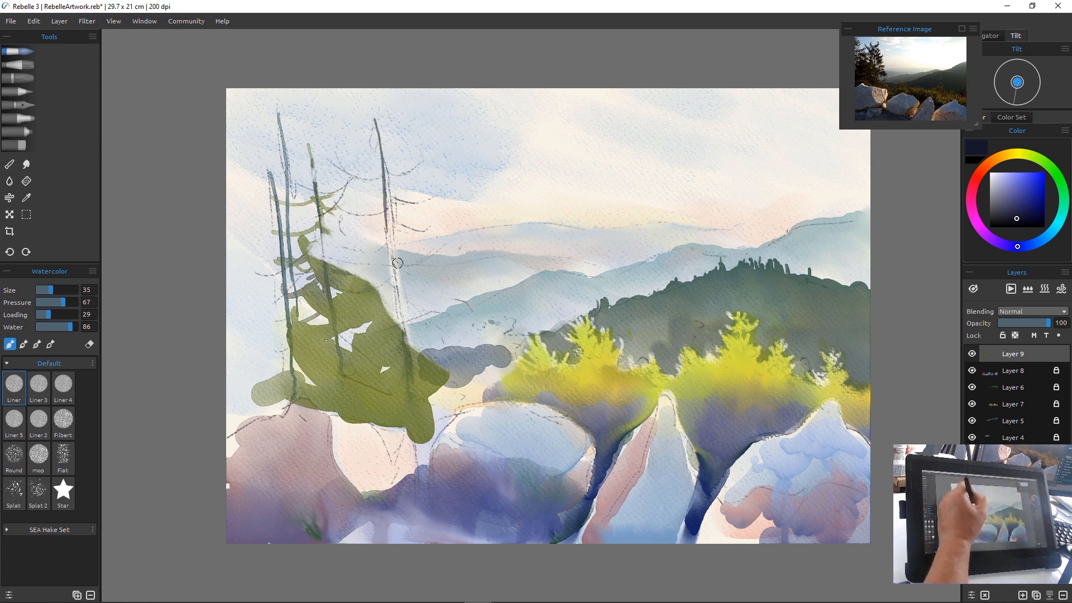
pyautogui.moveTo(382, 175); pyautogui.dragTo(416, 409)
pyautogui.moveTo(406, 341); pyautogui.dragTo(418, 436)
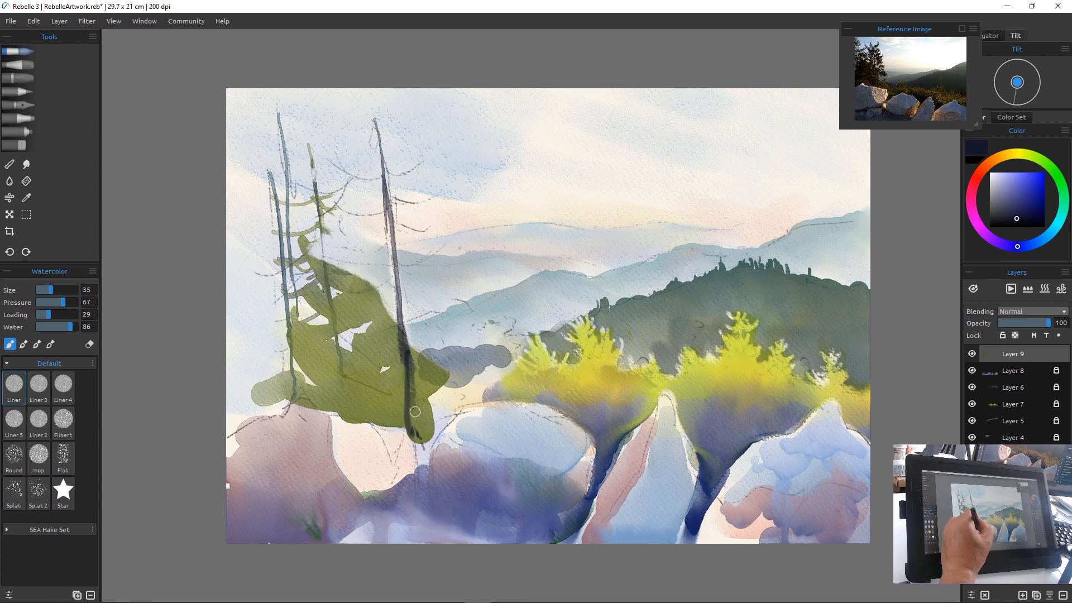
# Paint very dark blue upswept branches on both sides of the tallest tree's upper trunk
pyautogui.moveTo(425, 139)
pyautogui.mouseDown()
pyautogui.moveTo(385, 172)
pyautogui.moveTo(402, 173)
pyautogui.moveTo(391, 176)
pyautogui.moveTo(423, 137)
pyautogui.moveTo(419, 159)
pyautogui.moveTo(431, 162)
pyautogui.moveTo(389, 175)
pyautogui.mouseUp()
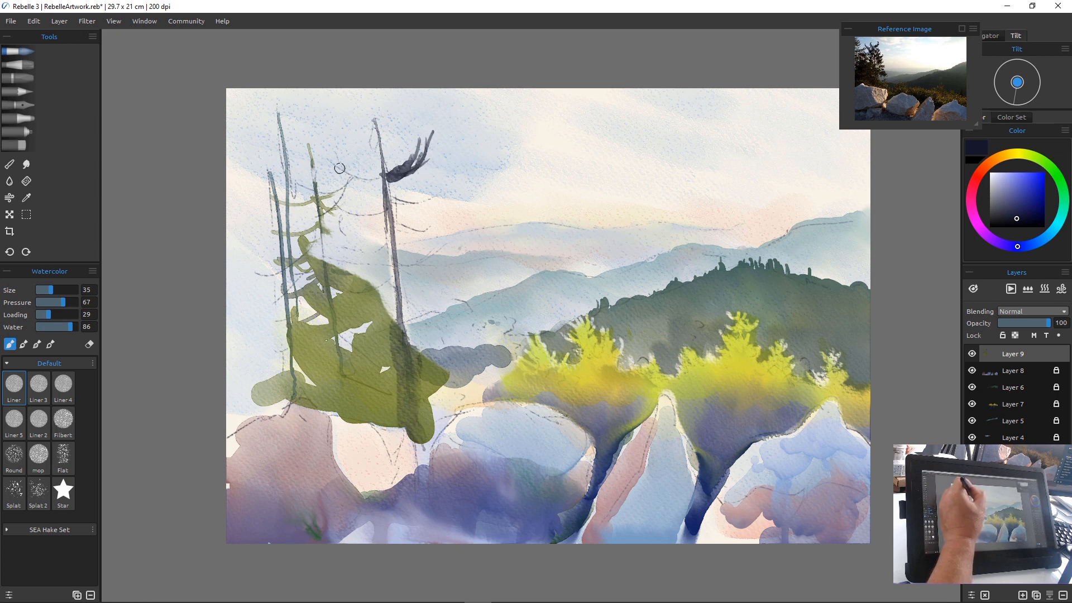
pyautogui.moveTo(347, 131)
pyautogui.mouseDown()
pyautogui.moveTo(369, 171)
pyautogui.moveTo(390, 166)
pyautogui.moveTo(358, 177)
pyautogui.mouseUp()
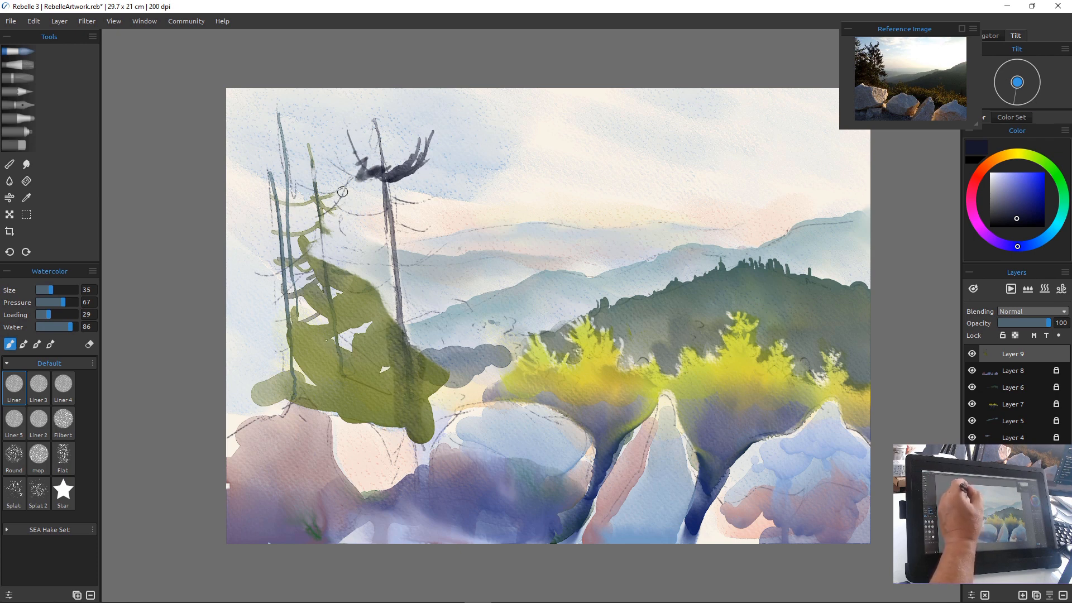
pyautogui.moveTo(441, 182); pyautogui.dragTo(396, 203)
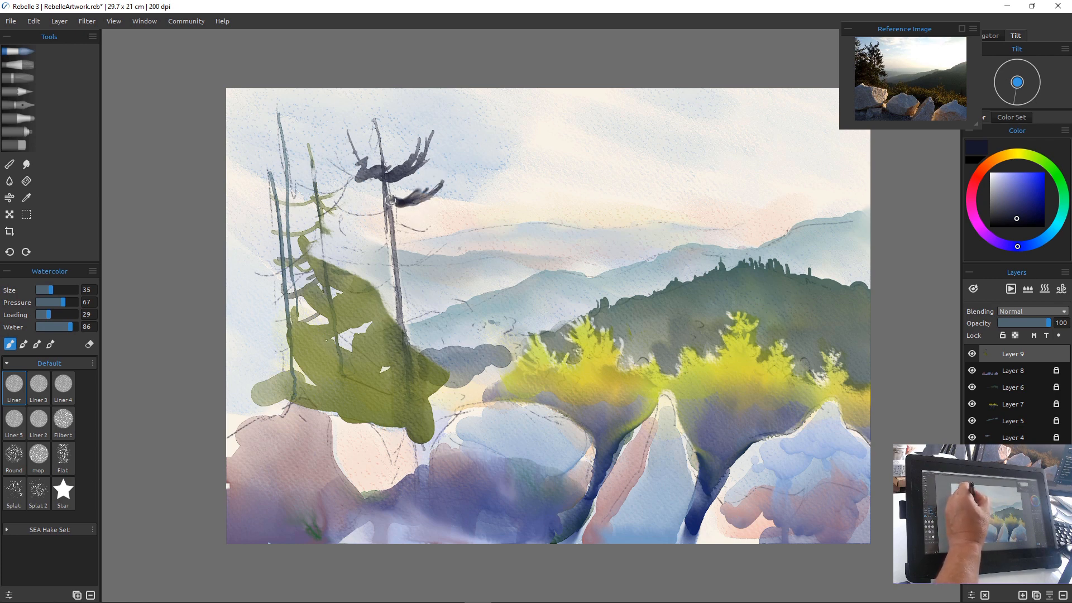
pyautogui.moveTo(448, 179); pyautogui.dragTo(404, 230)
pyautogui.moveTo(434, 230)
pyautogui.mouseDown()
pyautogui.moveTo(408, 241)
pyautogui.moveTo(329, 228)
pyautogui.mouseUp()
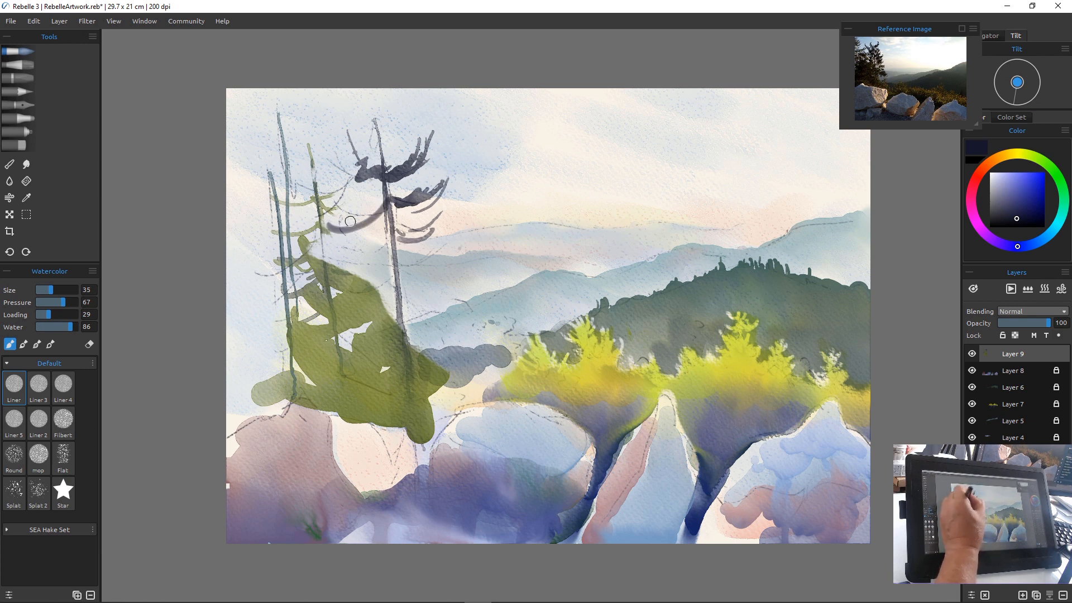
# Fill in the tallest tree's middle branches above the olive foliage and add short strokes to its upper branches and tip
pyautogui.moveTo(384, 202)
pyautogui.mouseDown()
pyautogui.moveTo(350, 235)
pyautogui.moveTo(364, 249)
pyautogui.moveTo(325, 259)
pyautogui.moveTo(356, 244)
pyautogui.moveTo(346, 277)
pyautogui.mouseUp()
pyautogui.moveTo(394, 247); pyautogui.dragTo(384, 271)
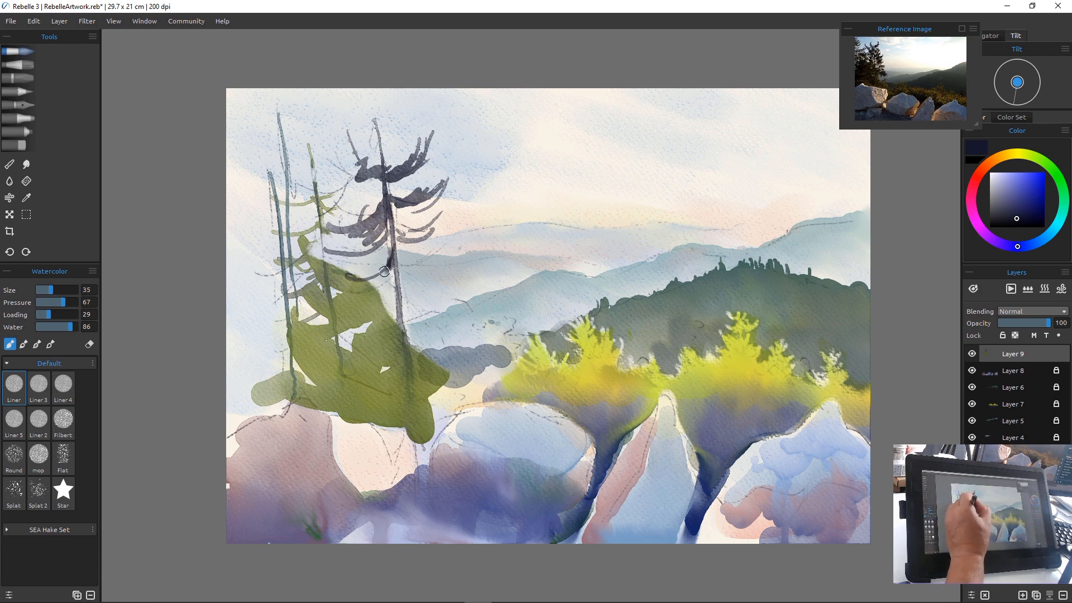
pyautogui.moveTo(383, 232)
pyautogui.mouseDown()
pyautogui.moveTo(379, 279)
pyautogui.moveTo(358, 281)
pyautogui.mouseUp()
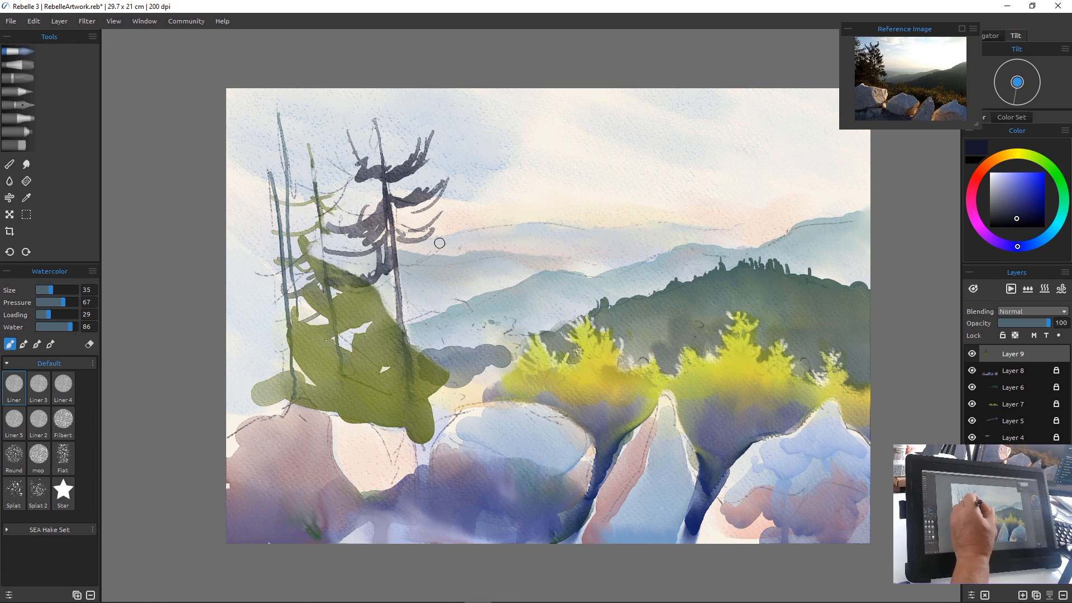
pyautogui.moveTo(439, 243)
pyautogui.mouseDown()
pyautogui.moveTo(391, 260)
pyautogui.moveTo(401, 253)
pyautogui.moveTo(416, 266)
pyautogui.moveTo(398, 264)
pyautogui.mouseUp()
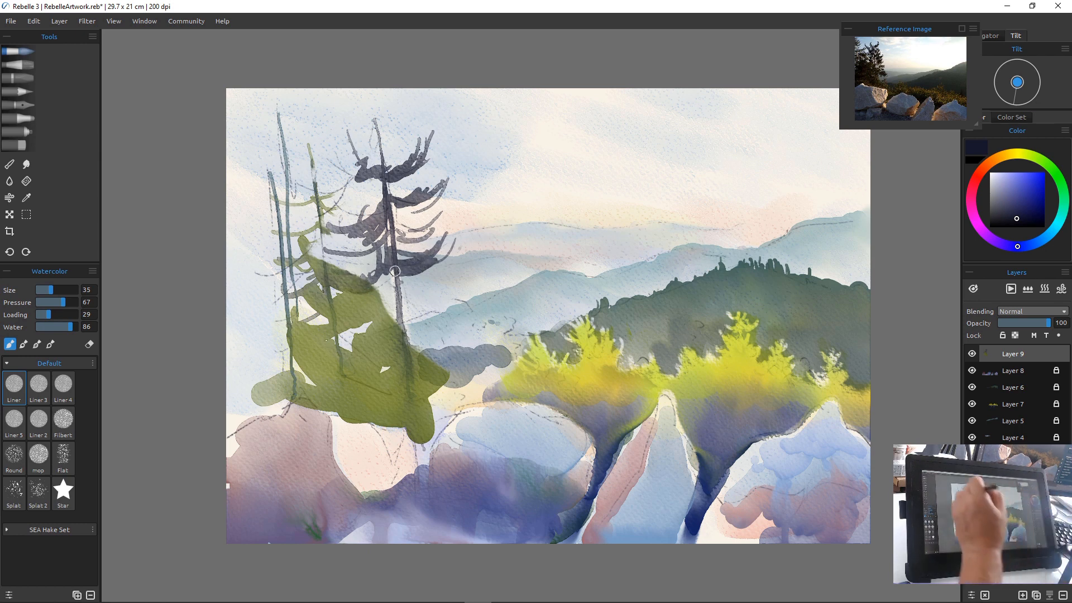
pyautogui.moveTo(435, 141); pyautogui.dragTo(397, 172)
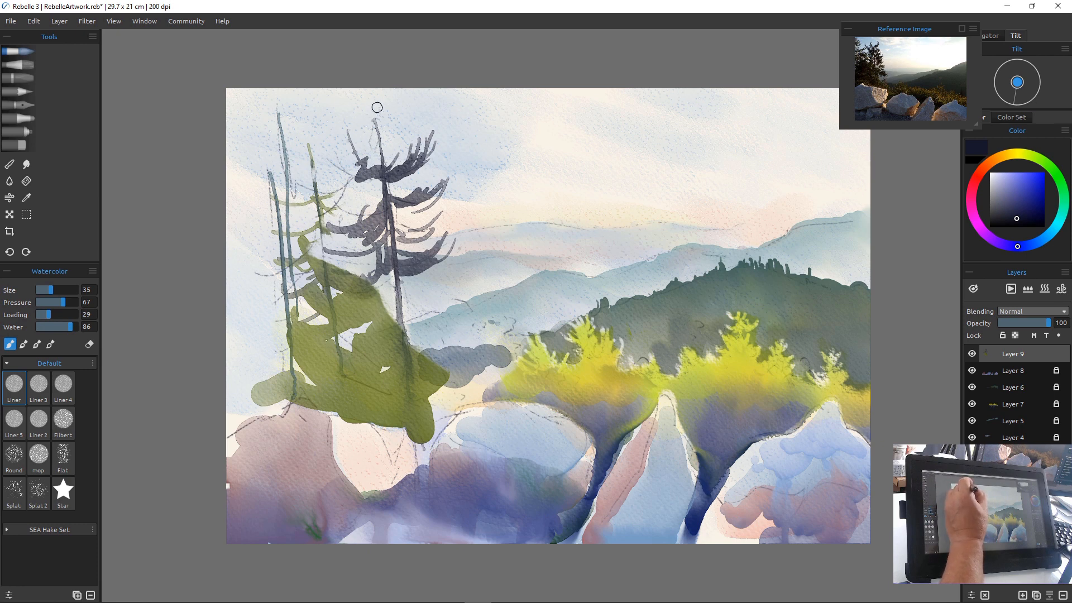
pyautogui.moveTo(377, 107); pyautogui.dragTo(377, 145)
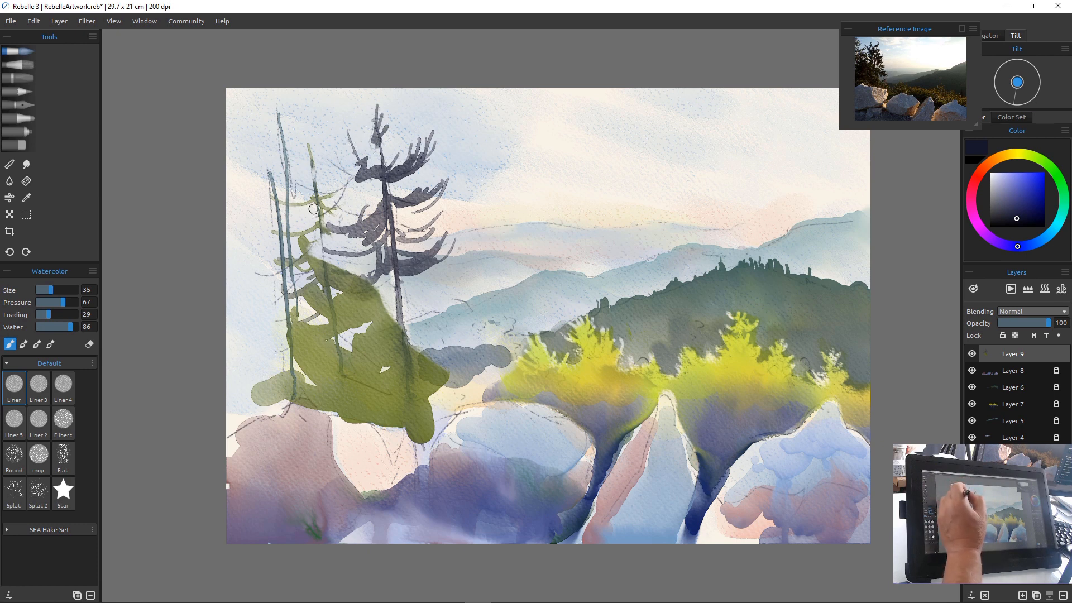
# Paint the dark trunk and drooping branches of the thin tree just left of the tallest one
pyautogui.moveTo(314, 190); pyautogui.dragTo(334, 309)
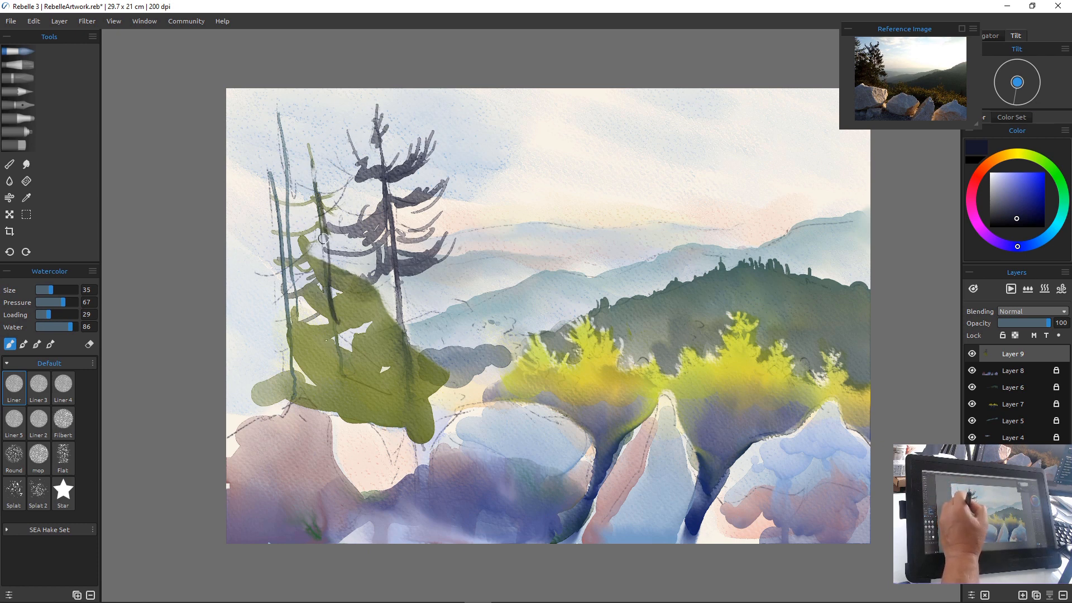
pyautogui.moveTo(323, 240); pyautogui.dragTo(339, 387)
pyautogui.moveTo(343, 233); pyautogui.dragTo(328, 297)
pyautogui.moveTo(366, 264); pyautogui.dragTo(334, 318)
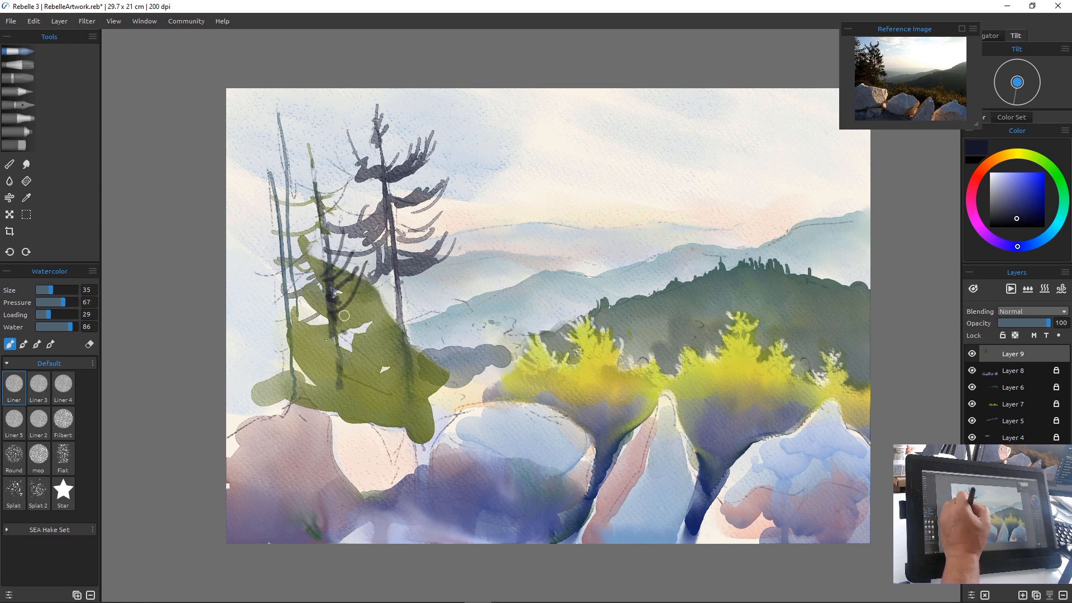
pyautogui.moveTo(350, 275); pyautogui.dragTo(326, 316)
# Add dense dark branches at the tallest tree's lower right and sweep dark strokes across the olive foliage
pyautogui.moveTo(420, 310)
pyautogui.mouseDown()
pyautogui.moveTo(402, 344)
pyautogui.moveTo(412, 341)
pyautogui.mouseUp()
pyautogui.moveTo(437, 313); pyautogui.dragTo(421, 356)
pyautogui.moveTo(440, 345); pyautogui.dragTo(417, 358)
pyautogui.moveTo(427, 304)
pyautogui.mouseDown()
pyautogui.moveTo(397, 336)
pyautogui.moveTo(460, 365)
pyautogui.moveTo(440, 367)
pyautogui.mouseUp()
pyautogui.moveTo(469, 316)
pyautogui.mouseDown()
pyautogui.moveTo(453, 360)
pyautogui.moveTo(460, 351)
pyautogui.moveTo(423, 375)
pyautogui.mouseUp()
pyautogui.moveTo(439, 334)
pyautogui.mouseDown()
pyautogui.moveTo(420, 358)
pyautogui.moveTo(422, 376)
pyautogui.moveTo(475, 365)
pyautogui.moveTo(441, 405)
pyautogui.moveTo(461, 376)
pyautogui.moveTo(498, 359)
pyautogui.moveTo(418, 392)
pyautogui.moveTo(448, 392)
pyautogui.moveTo(447, 415)
pyautogui.mouseUp()
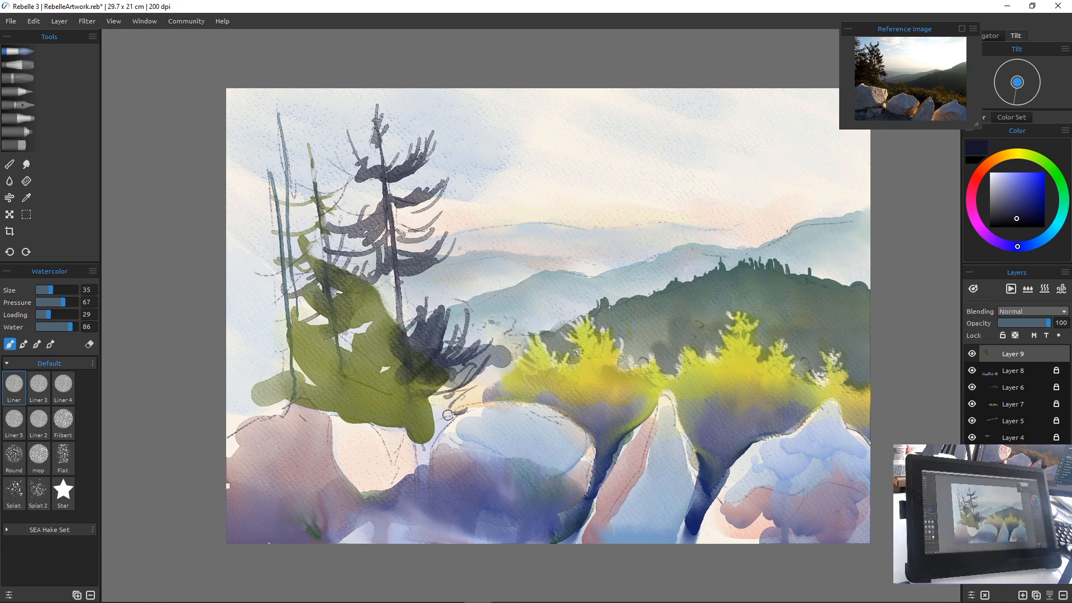
pyautogui.moveTo(395, 283); pyautogui.dragTo(316, 306)
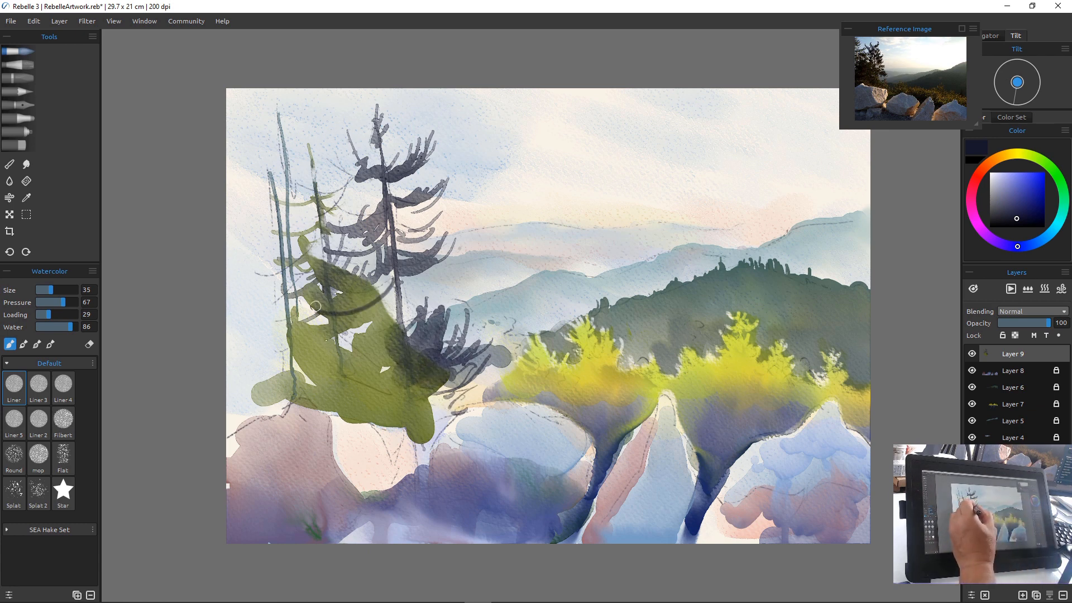
pyautogui.moveTo(397, 279)
pyautogui.mouseDown()
pyautogui.moveTo(369, 324)
pyautogui.moveTo(385, 341)
pyautogui.moveTo(335, 368)
pyautogui.mouseUp()
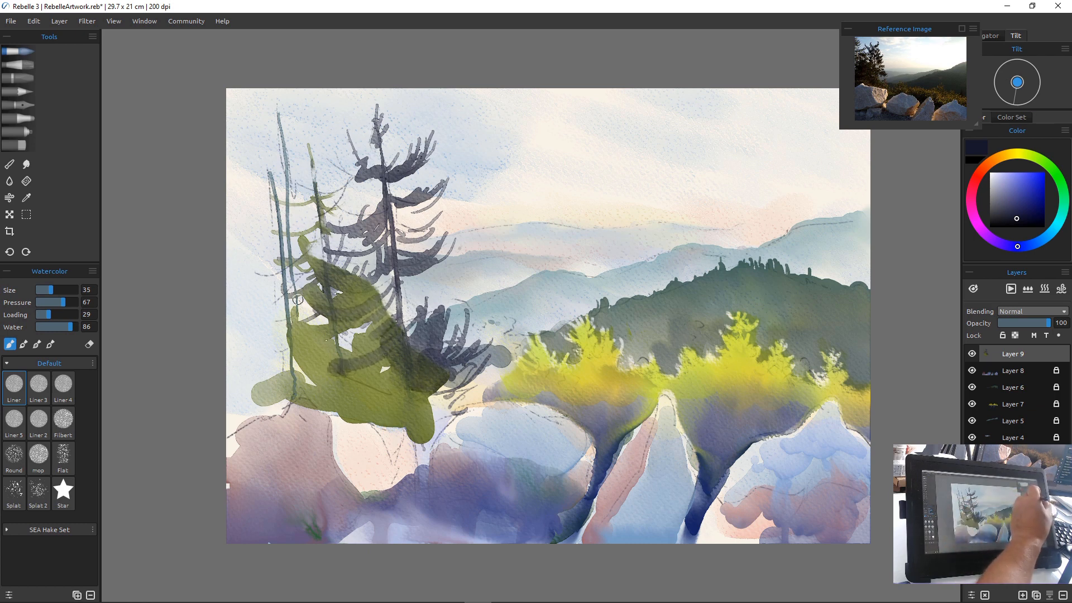
# Choose a bright yellow-green and paint a stroke beside the left trees' foliage at brush size 90
pyautogui.click(1050, 167)
pyautogui.click(1010, 186)
pyautogui.moveTo(1050, 167)
pyautogui.mouseDown()
pyautogui.moveTo(1033, 156)
pyautogui.moveTo(1032, 191)
pyautogui.moveTo(1025, 154)
pyautogui.mouseUp()
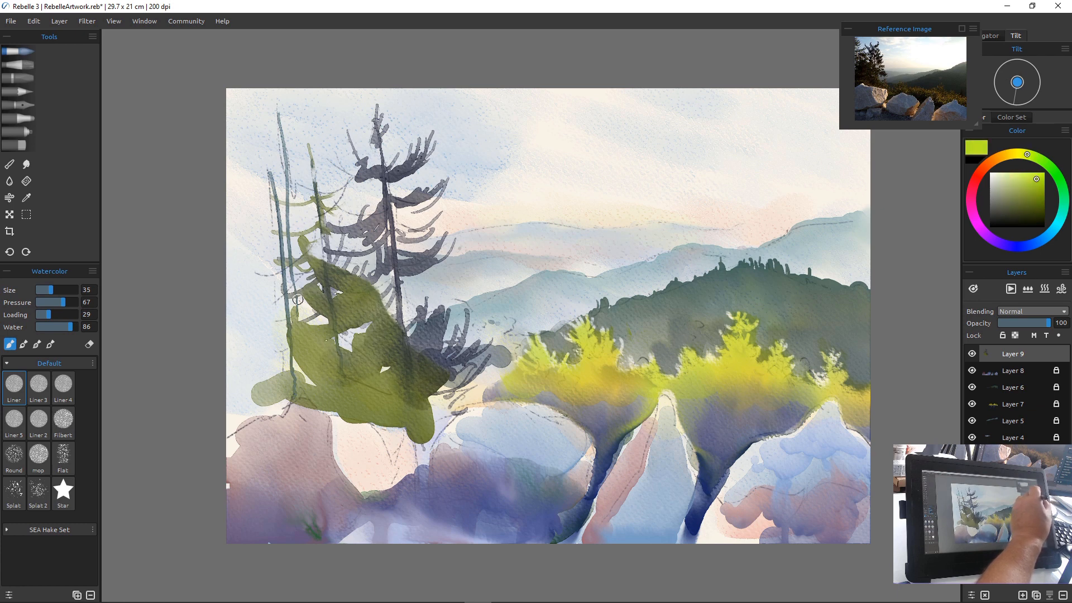
pyautogui.press(']')
pyautogui.press(']')
pyautogui.press(']')
pyautogui.press(']')
pyautogui.press(']')
pyautogui.press(']')
pyautogui.press(']')
pyautogui.press(']')
pyautogui.press(']')
pyautogui.press(']')
pyautogui.press(']')
pyautogui.press(']')
pyautogui.press(']')
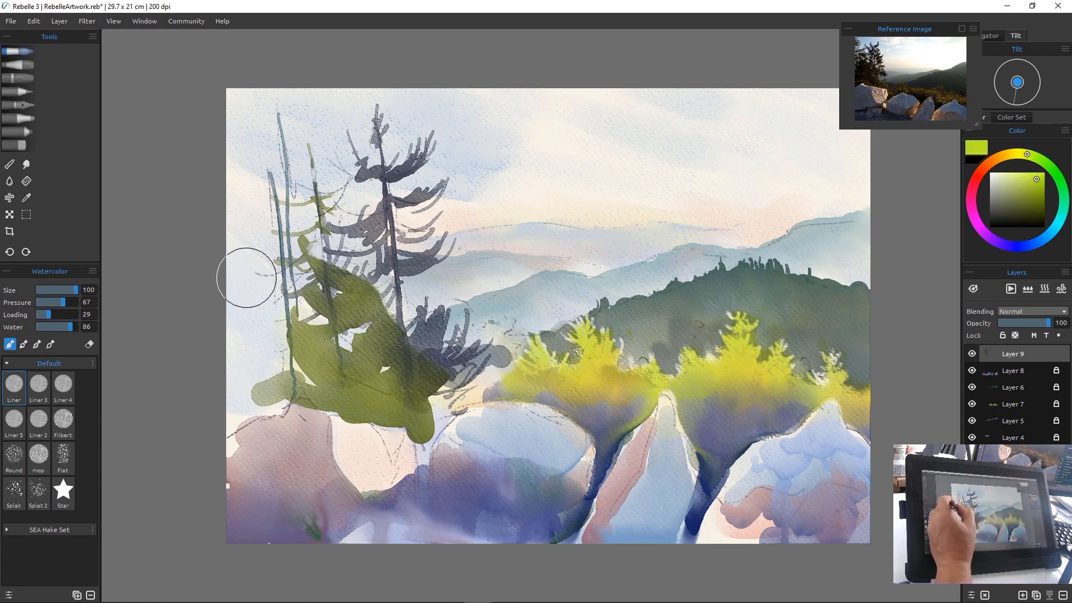
pyautogui.press('[')
pyautogui.press('[')
pyautogui.moveTo(259, 259)
pyautogui.mouseDown()
pyautogui.moveTo(292, 298)
pyautogui.moveTo(323, 295)
pyautogui.moveTo(293, 321)
pyautogui.moveTo(317, 321)
pyautogui.mouseUp()
# Wash bright yellow-green over the left trees, the canvas's left edge and the olive foliage with the mop brush
pyautogui.click(38, 454)
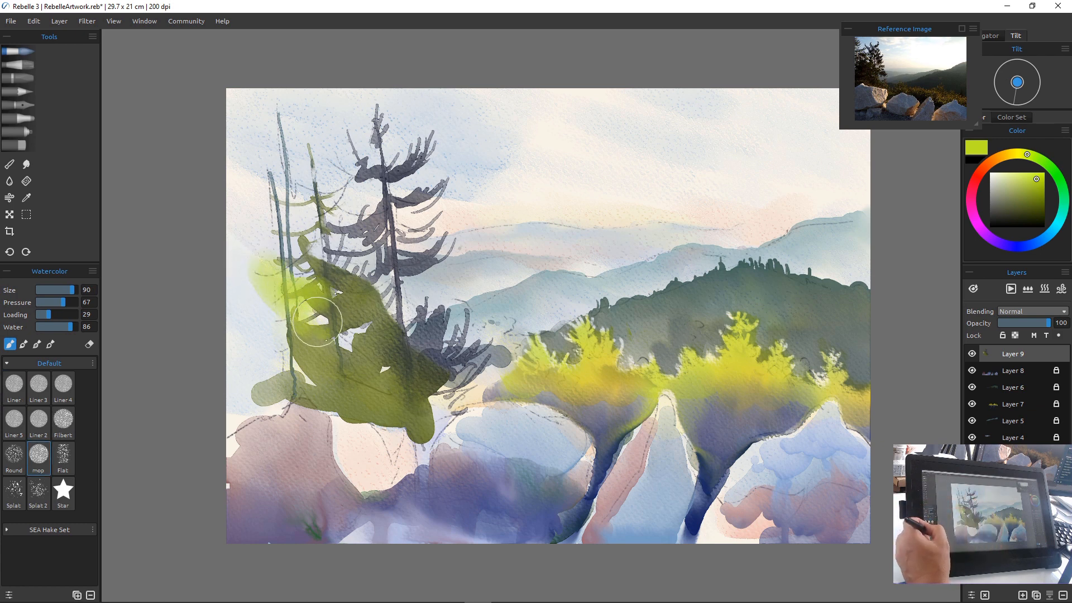
pyautogui.moveTo(255, 239)
pyautogui.mouseDown()
pyautogui.moveTo(262, 302)
pyautogui.moveTo(305, 362)
pyautogui.moveTo(311, 327)
pyautogui.moveTo(359, 341)
pyautogui.moveTo(324, 287)
pyautogui.moveTo(393, 308)
pyautogui.moveTo(418, 351)
pyautogui.moveTo(398, 321)
pyautogui.moveTo(429, 349)
pyautogui.moveTo(410, 333)
pyautogui.mouseUp()
pyautogui.moveTo(273, 265)
pyautogui.mouseDown()
pyautogui.moveTo(256, 191)
pyautogui.moveTo(283, 159)
pyautogui.moveTo(267, 109)
pyautogui.moveTo(291, 132)
pyautogui.moveTo(307, 185)
pyautogui.moveTo(254, 298)
pyautogui.moveTo(270, 366)
pyautogui.moveTo(254, 390)
pyautogui.moveTo(238, 386)
pyautogui.moveTo(217, 265)
pyautogui.moveTo(208, 302)
pyautogui.moveTo(223, 383)
pyautogui.mouseUp()
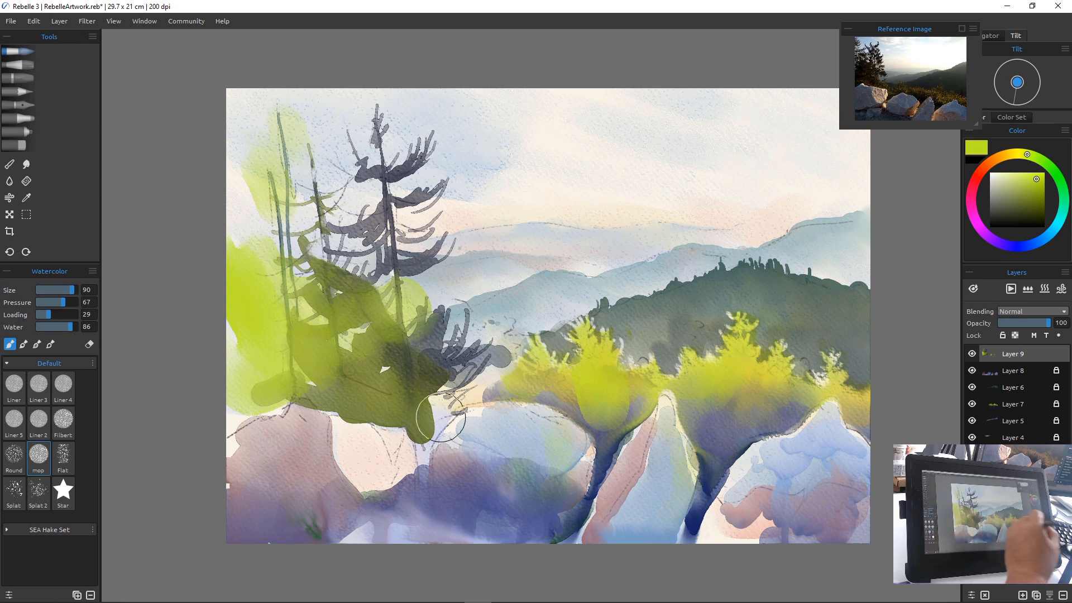
# Return to the Liner brush, sample dark blue from the tallest tree, and darken its lower trunk at size 40
pyautogui.click(14, 386)
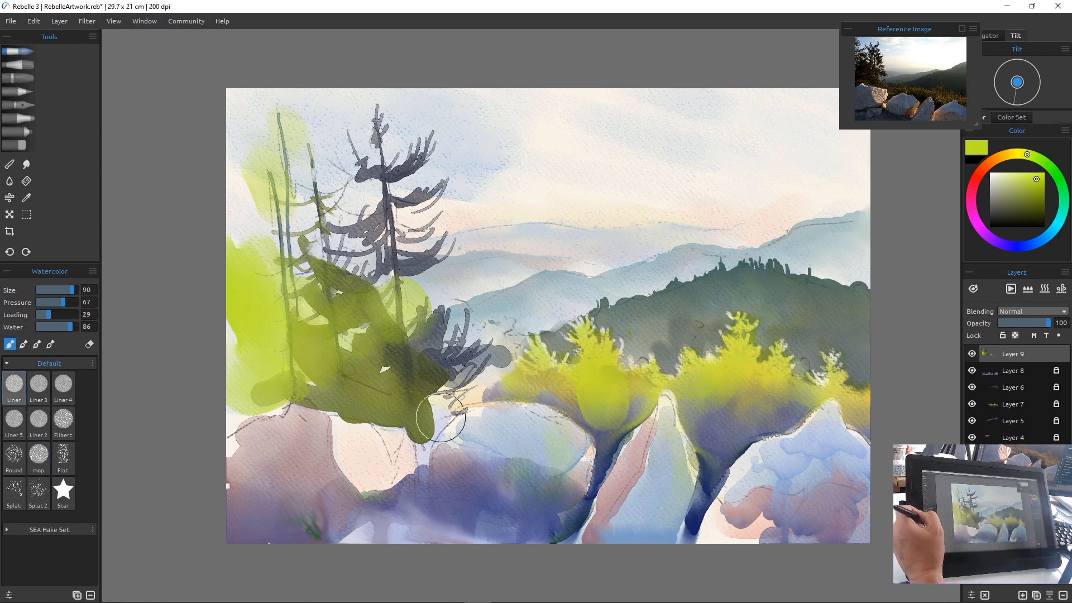
pyautogui.press('[')
pyautogui.press('[')
pyautogui.press('[')
pyautogui.press('[')
pyautogui.press('[')
pyautogui.press('[')
pyautogui.press('[')
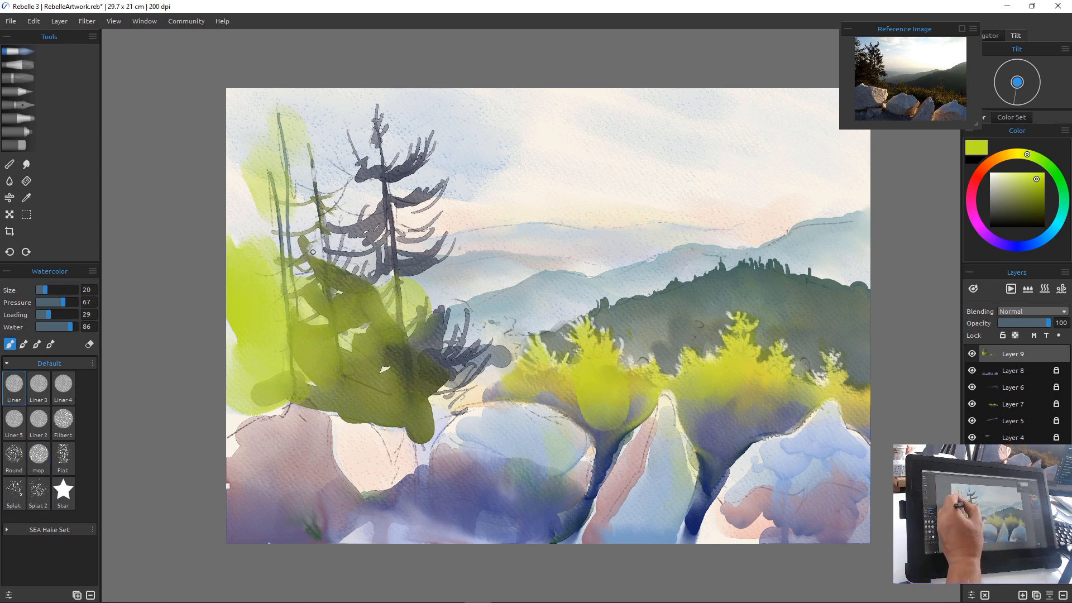
pyautogui.keyDown('alt'); pyautogui.click(379, 238); pyautogui.keyUp('alt')
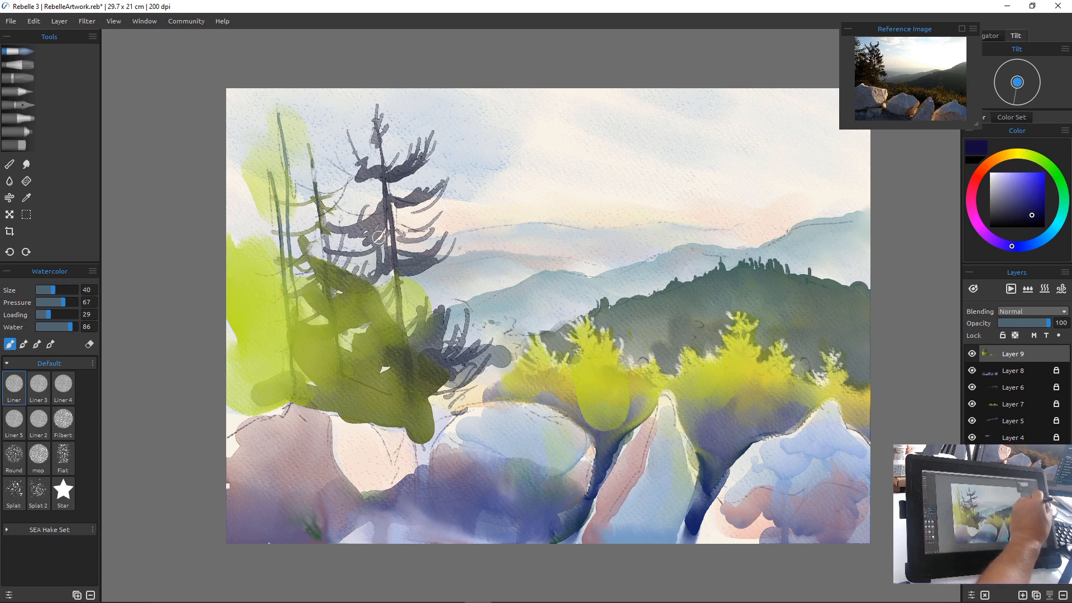
pyautogui.moveTo(394, 270); pyautogui.dragTo(403, 376)
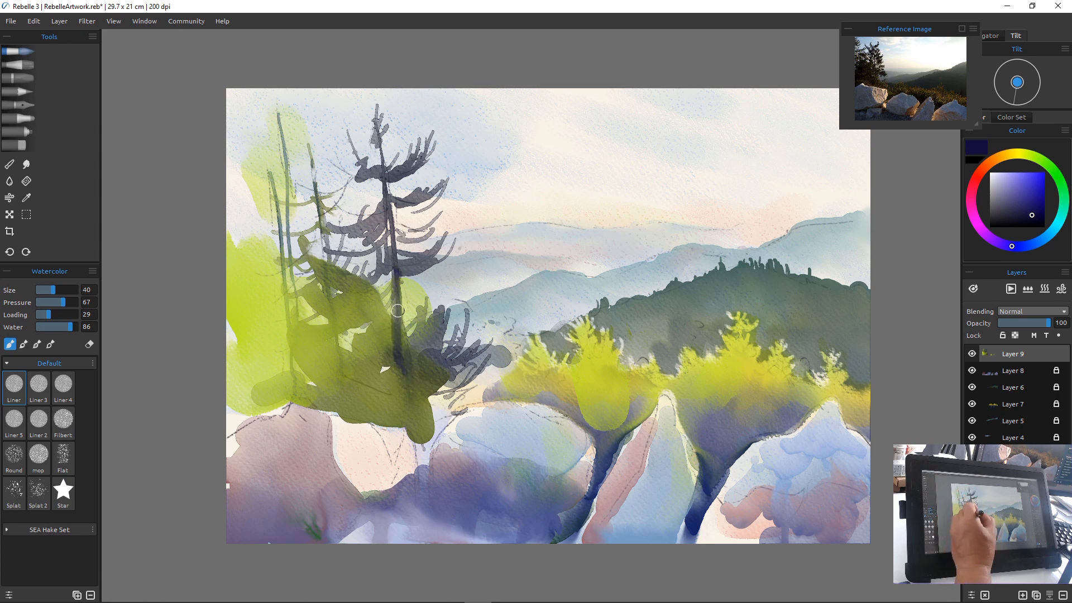
# Paint dark blue branches from the tallest tree's lower trunk across the green foliage on both sides
pyautogui.moveTo(397, 310); pyautogui.dragTo(431, 345)
pyautogui.moveTo(455, 300); pyautogui.dragTo(399, 307)
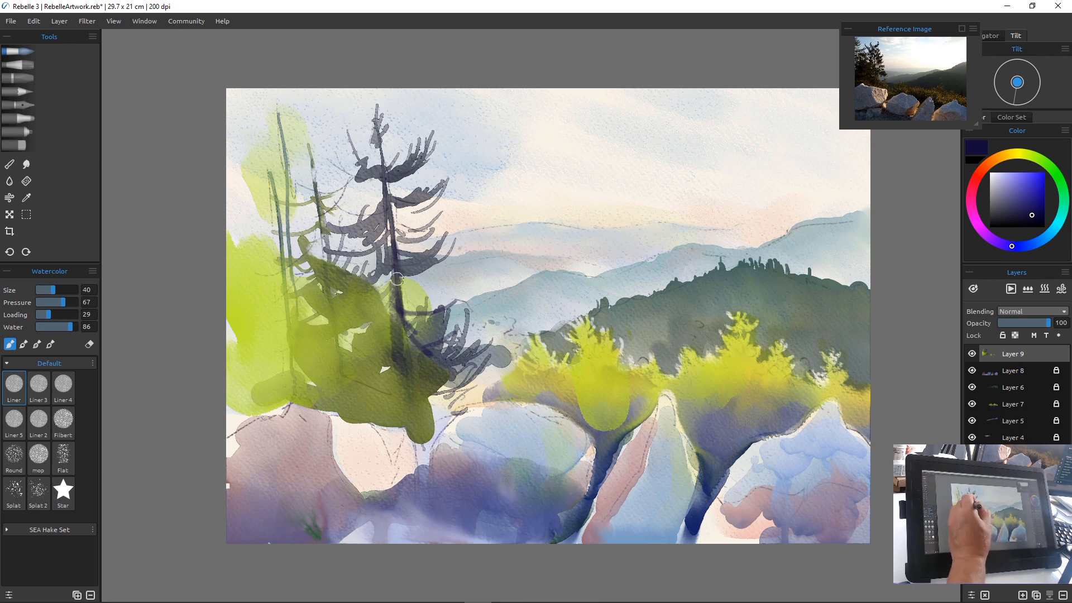
pyautogui.moveTo(389, 281); pyautogui.dragTo(349, 304)
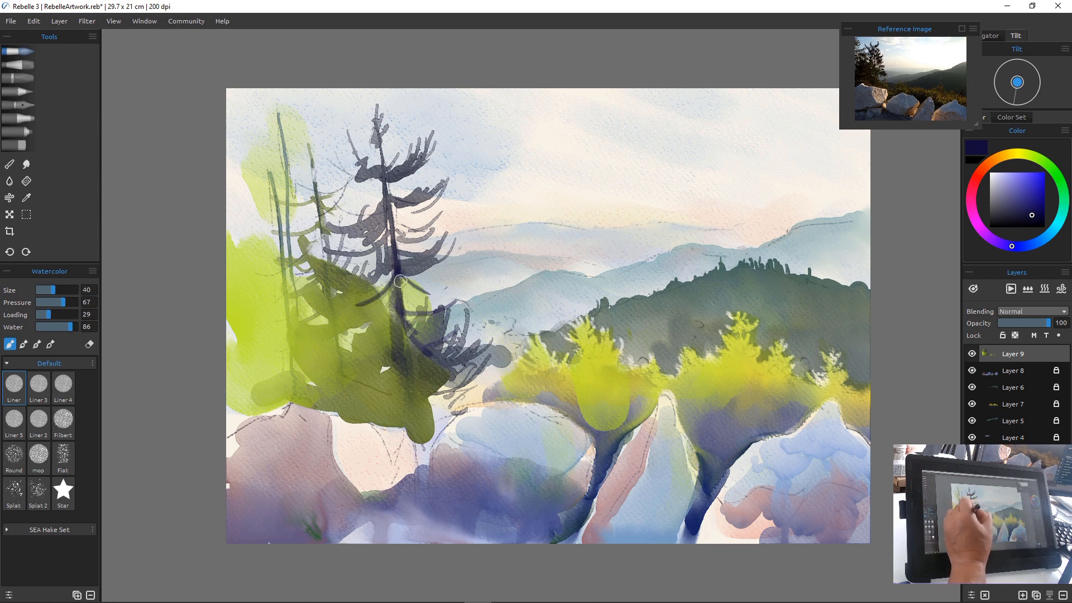
pyautogui.moveTo(400, 281)
pyautogui.mouseDown()
pyautogui.moveTo(318, 353)
pyautogui.moveTo(377, 335)
pyautogui.mouseUp()
pyautogui.moveTo(308, 317); pyautogui.dragTo(338, 340)
pyautogui.moveTo(314, 326); pyautogui.dragTo(353, 354)
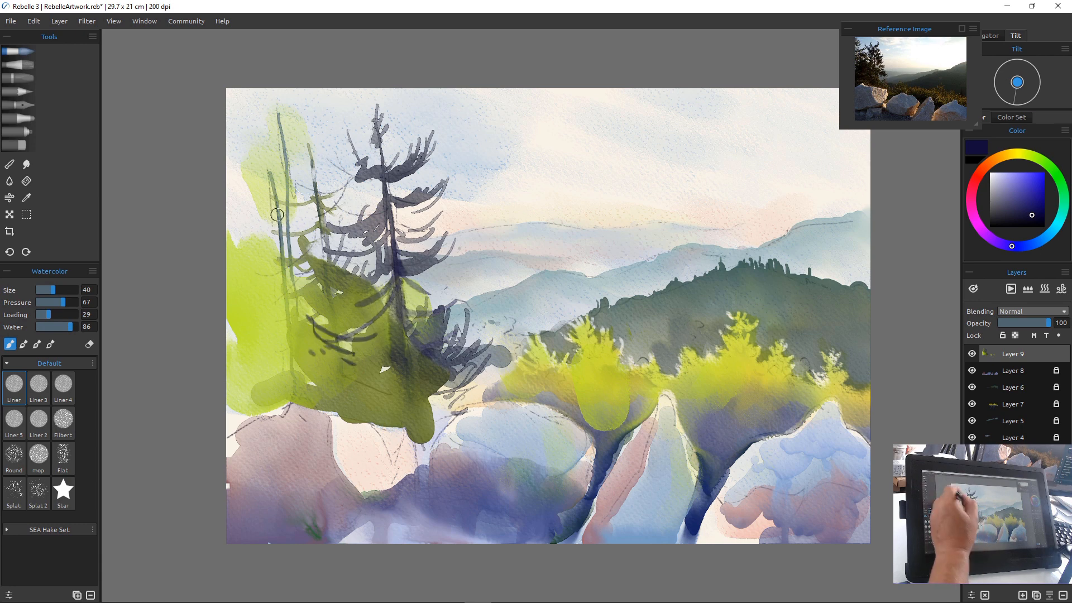
# Darken the leftmost tall tree's trunk and paint curved dark blue branches over the green around it
pyautogui.moveTo(282, 166); pyautogui.dragTo(294, 302)
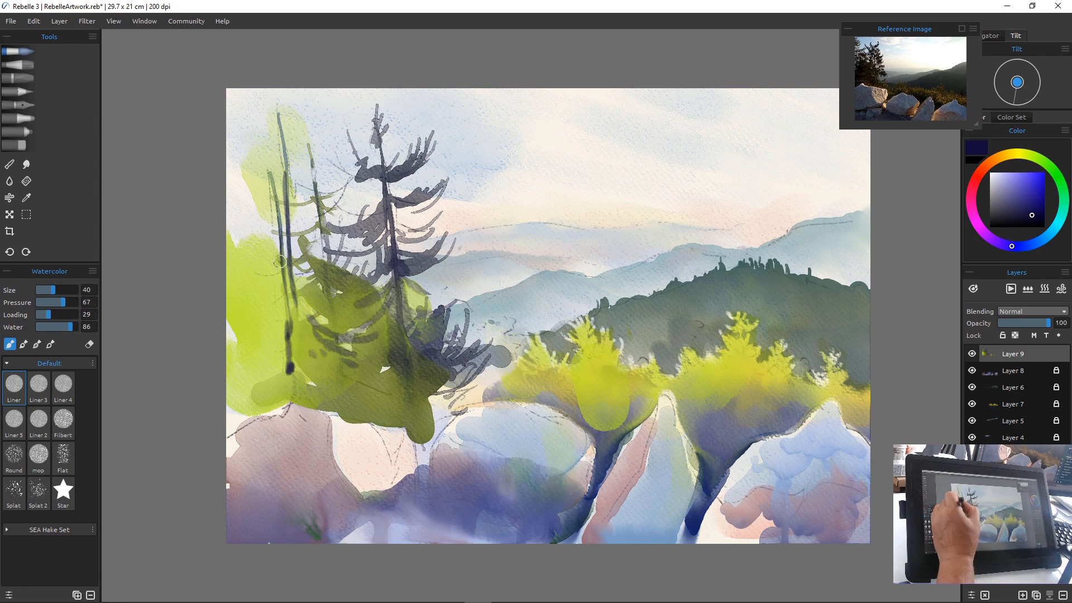
pyautogui.moveTo(280, 261)
pyautogui.mouseDown()
pyautogui.moveTo(230, 288)
pyautogui.moveTo(268, 310)
pyautogui.moveTo(221, 330)
pyautogui.mouseUp()
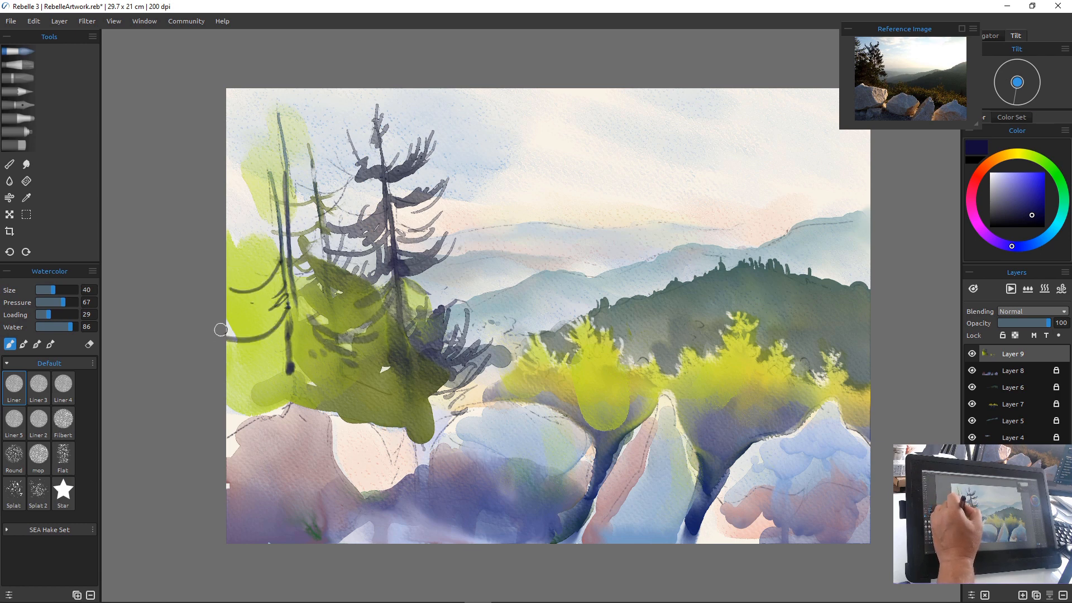
pyautogui.moveTo(294, 241)
pyautogui.mouseDown()
pyautogui.moveTo(315, 290)
pyautogui.moveTo(343, 310)
pyautogui.mouseUp()
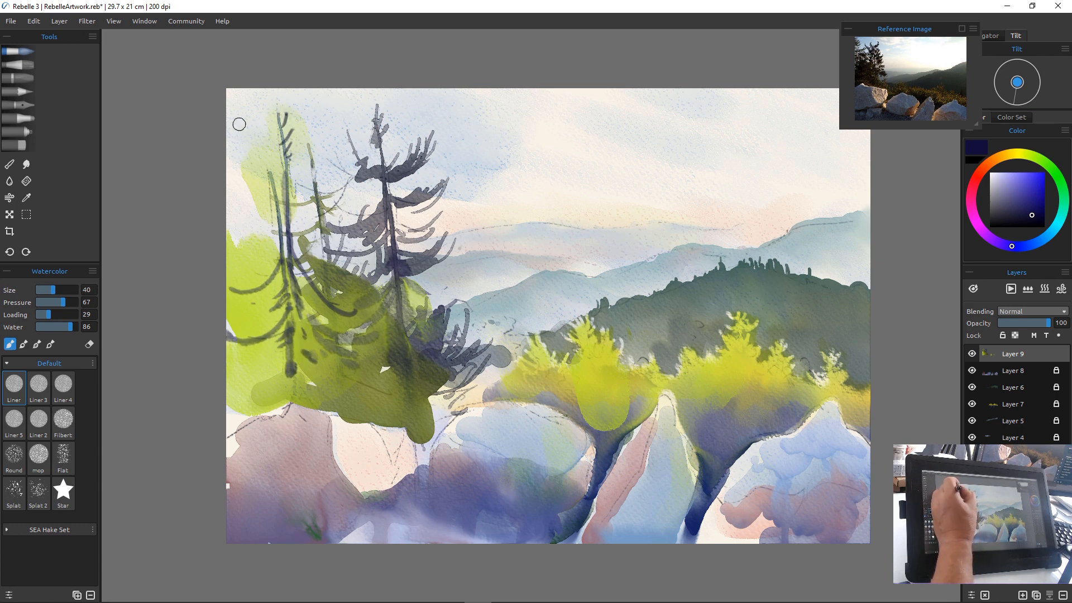
# Add dark blue branches to the leftmost trees from their tips down to the bright green foliage
pyautogui.moveTo(256, 95); pyautogui.dragTo(288, 140)
pyautogui.moveTo(244, 111)
pyautogui.mouseDown()
pyautogui.moveTo(290, 147)
pyautogui.moveTo(293, 164)
pyautogui.mouseUp()
pyautogui.moveTo(248, 151)
pyautogui.mouseDown()
pyautogui.moveTo(294, 167)
pyautogui.moveTo(273, 222)
pyautogui.moveTo(240, 159)
pyautogui.mouseUp()
pyautogui.moveTo(280, 196)
pyautogui.mouseDown()
pyautogui.moveTo(263, 244)
pyautogui.moveTo(227, 258)
pyautogui.mouseUp()
pyautogui.moveTo(279, 230); pyautogui.dragTo(227, 252)
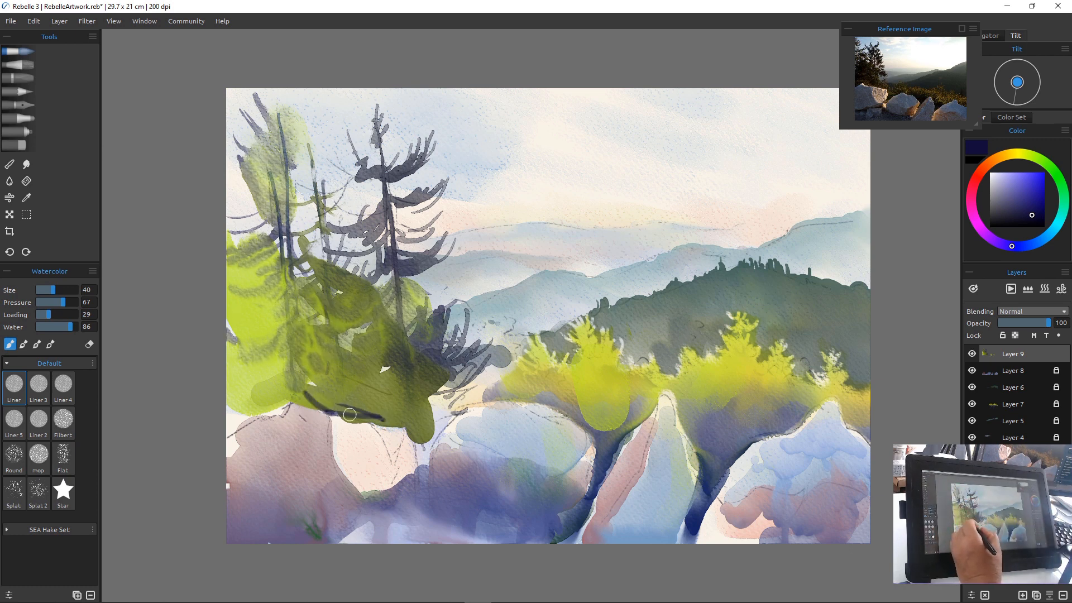
# Try a dark blue stroke along the lower edge of the olive foliage above the rocks, and undo it
pyautogui.moveTo(349, 415); pyautogui.dragTo(375, 421)
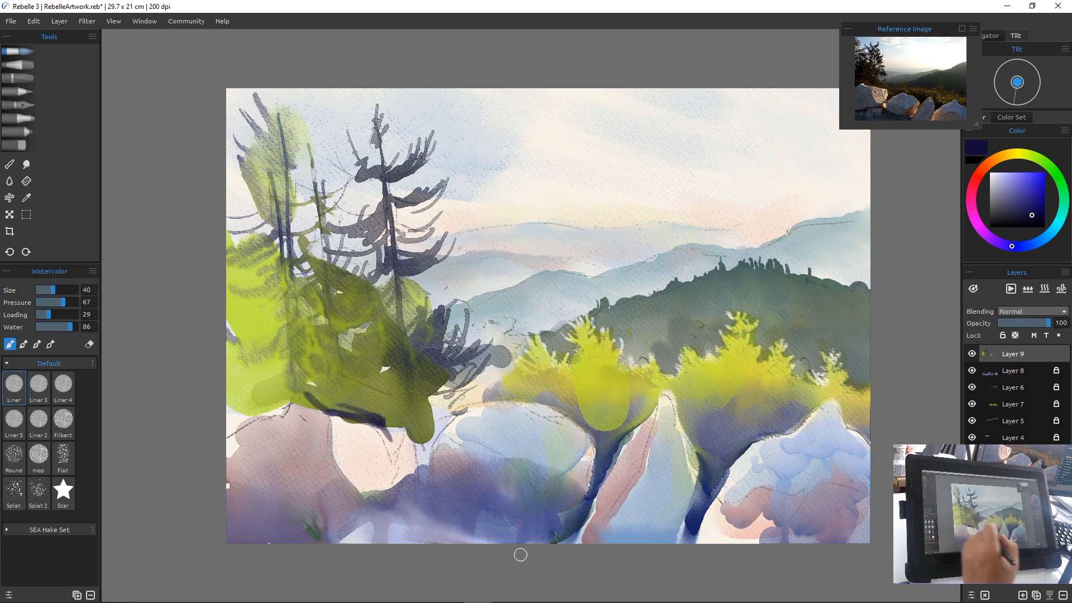
pyautogui.hotkey('ctrl', 'z')
pyautogui.hotkey('ctrl', 'z')
pyautogui.hotkey('ctrl', 'z')
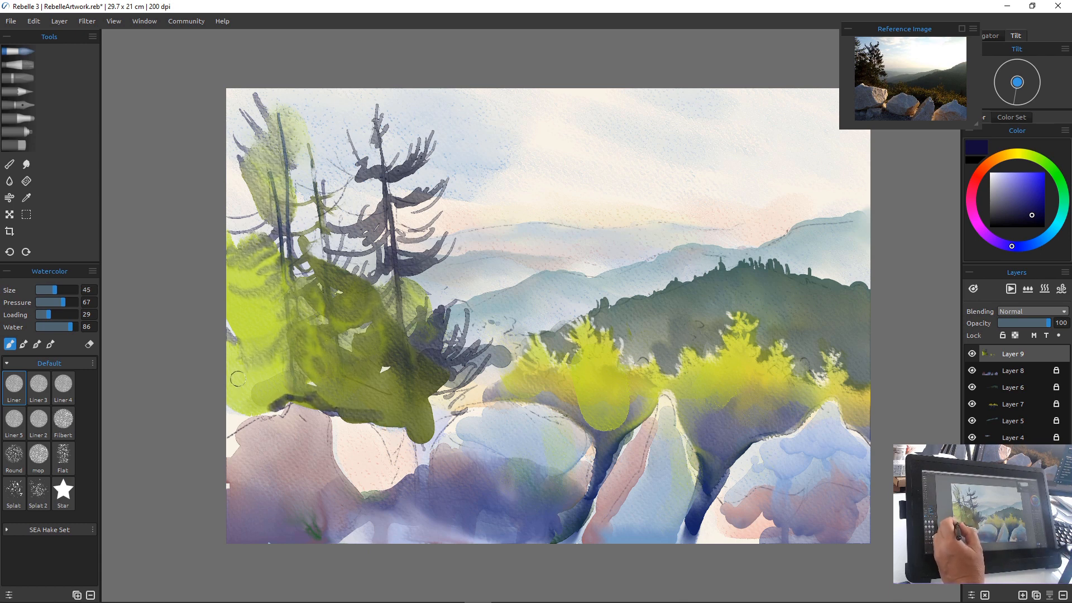
# Shade the lower part of the green foliage mass above the rocks with dark blue at brush size 100
pyautogui.press(']')
pyautogui.press(']')
pyautogui.press(']')
pyautogui.press(']')
pyautogui.press(']')
pyautogui.press(']')
pyautogui.press(']')
pyautogui.press(']')
pyautogui.press(']')
pyautogui.press(']')
pyautogui.press(']')
pyautogui.moveTo(256, 337)
pyautogui.mouseDown()
pyautogui.moveTo(304, 358)
pyautogui.moveTo(298, 369)
pyautogui.moveTo(219, 349)
pyautogui.moveTo(228, 390)
pyautogui.moveTo(315, 379)
pyautogui.moveTo(320, 341)
pyautogui.moveTo(329, 362)
pyautogui.moveTo(321, 330)
pyautogui.moveTo(383, 386)
pyautogui.moveTo(406, 380)
pyautogui.moveTo(418, 396)
pyautogui.moveTo(465, 382)
pyautogui.moveTo(421, 388)
pyautogui.mouseUp()
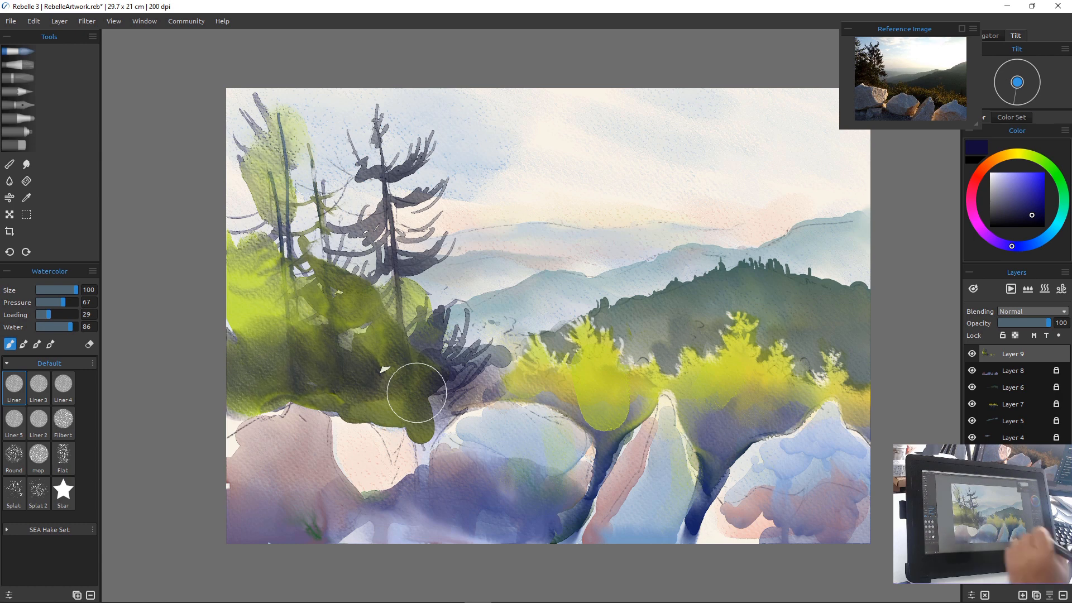
# Glaze dark blue over the bases of the yellow-green bushes between the rocks, and switch to the Round Hard eraser
pyautogui.moveTo(591, 385)
pyautogui.mouseDown()
pyautogui.moveTo(594, 419)
pyautogui.moveTo(614, 407)
pyautogui.mouseUp()
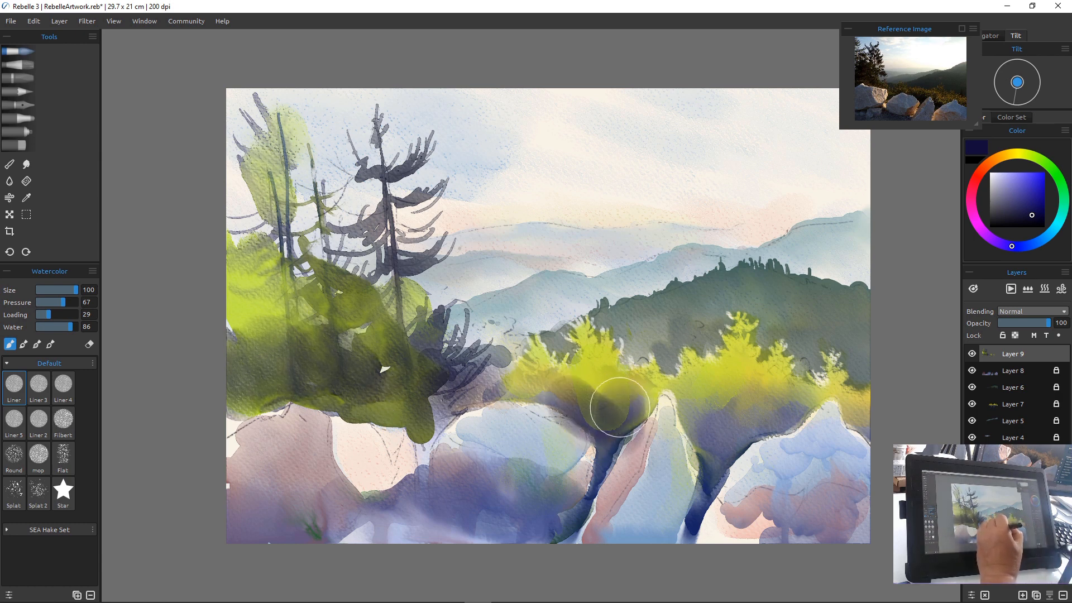
pyautogui.moveTo(701, 402)
pyautogui.mouseDown()
pyautogui.moveTo(717, 422)
pyautogui.moveTo(740, 398)
pyautogui.moveTo(752, 415)
pyautogui.moveTo(788, 409)
pyautogui.mouseUp()
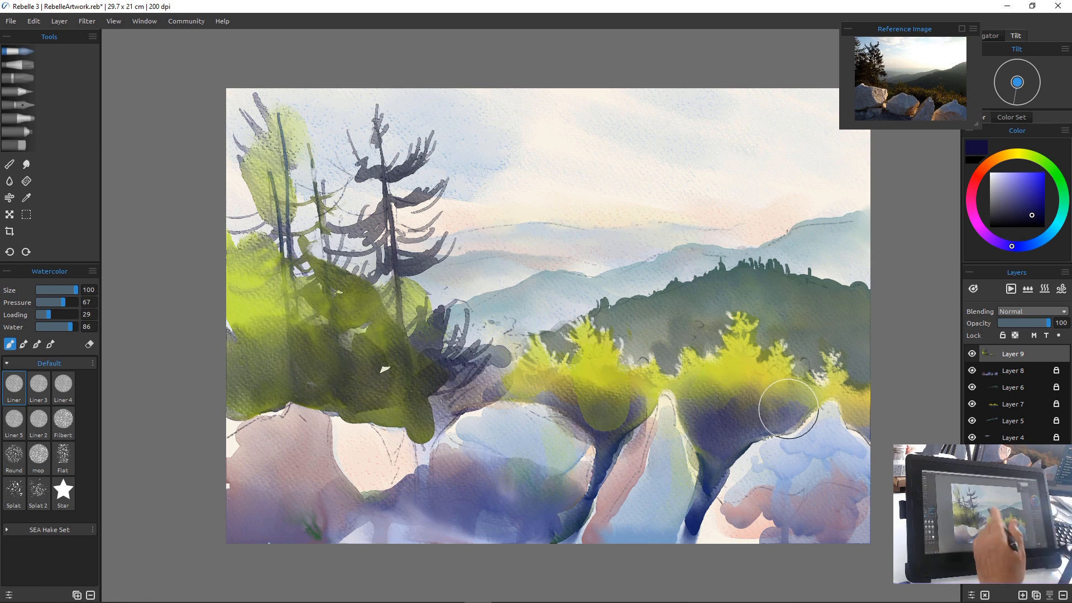
pyautogui.press('e')
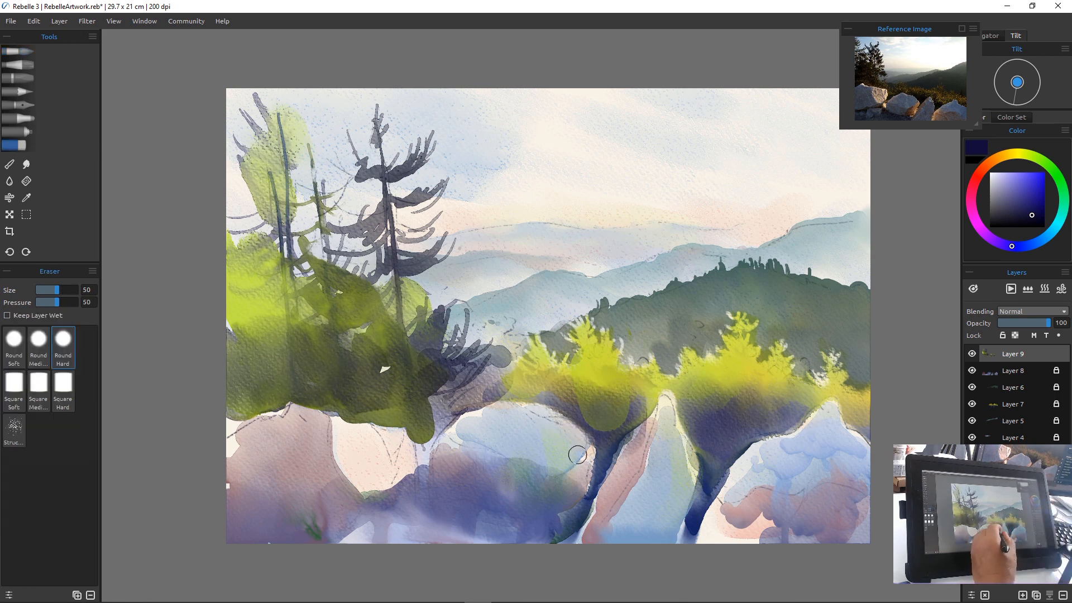
# Blend the lower tip of the olive foliage and the shaded base of the yellow-green bush beside the pointed rock with the Soft blender
pyautogui.press('w')
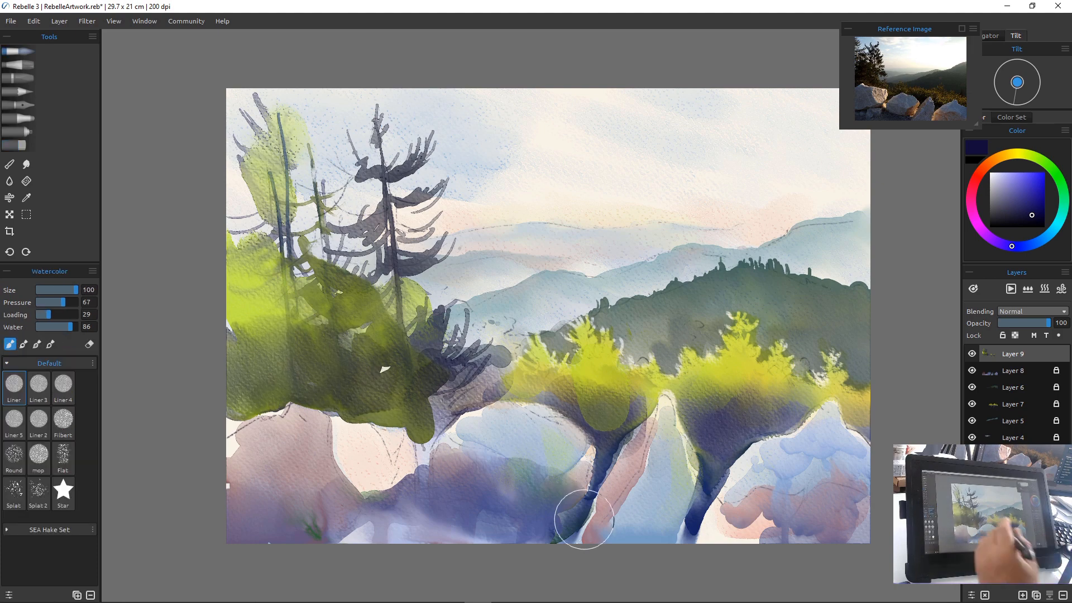
pyautogui.press('e')
pyautogui.press('w')
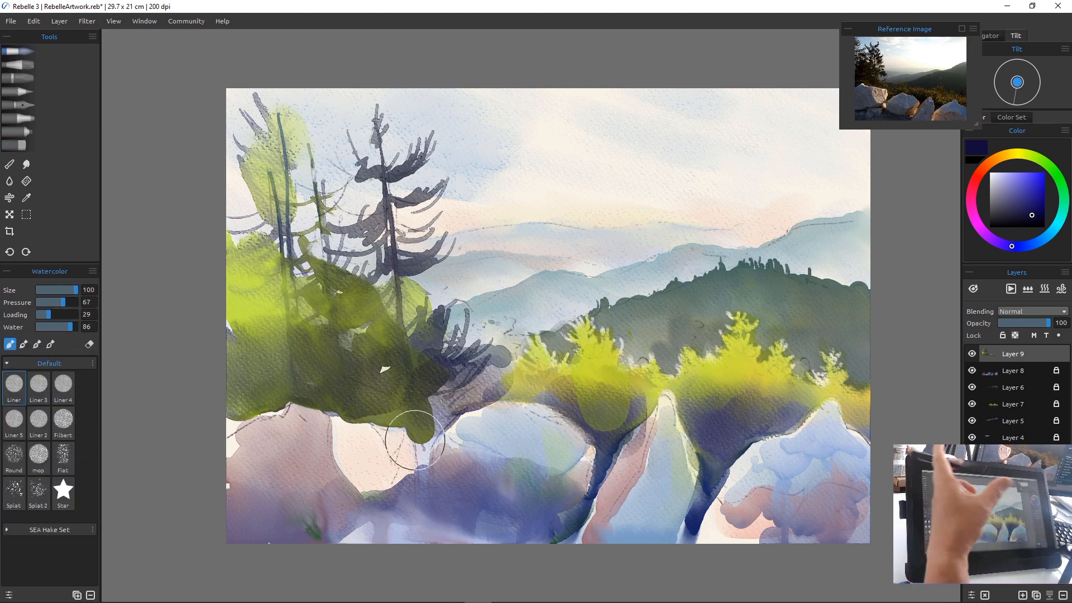
pyautogui.click(10, 164)
pyautogui.moveTo(411, 419); pyautogui.dragTo(417, 462)
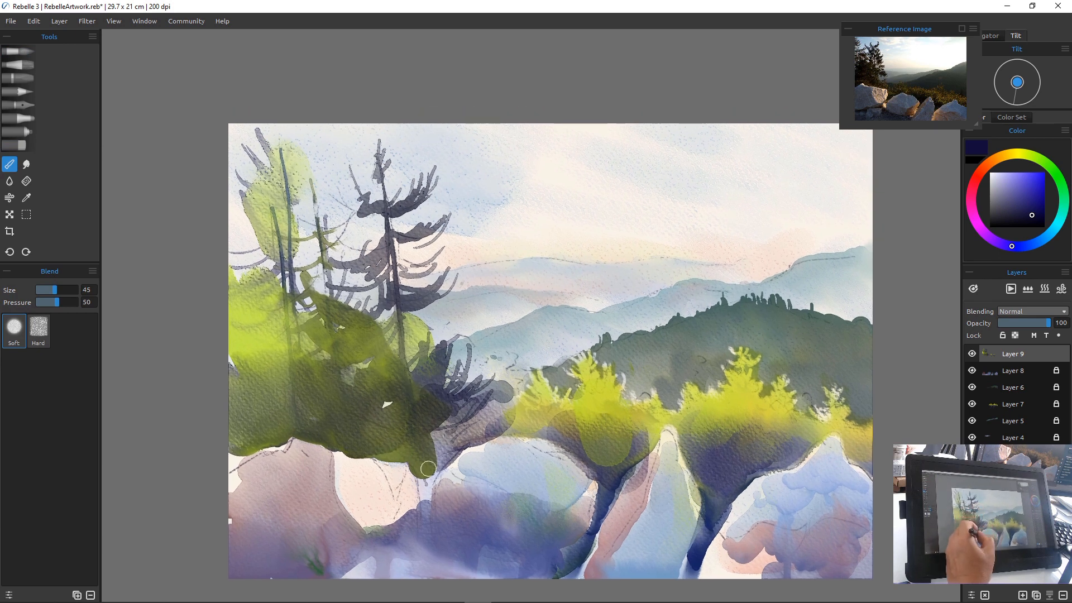
pyautogui.moveTo(433, 464); pyautogui.dragTo(441, 446)
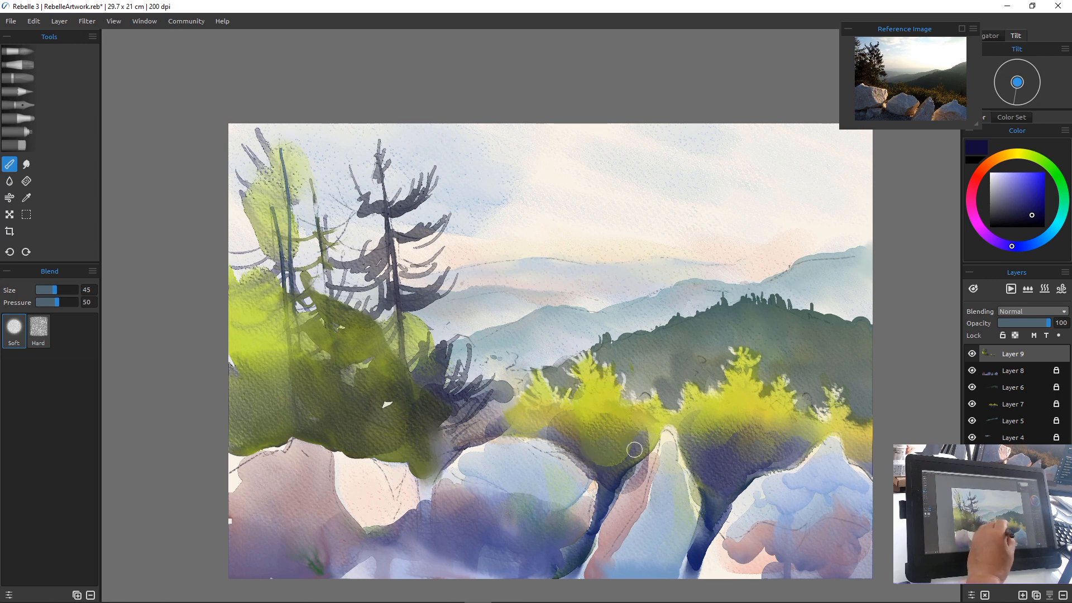
pyautogui.moveTo(641, 481); pyautogui.dragTo(628, 485)
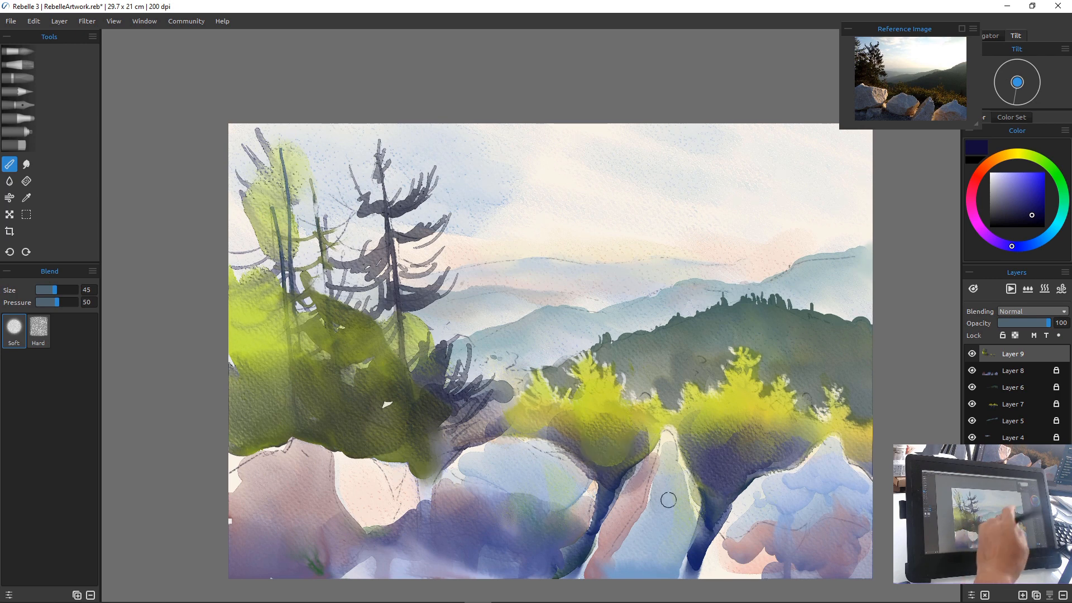
# Erase stray paint along the pointed rock's edge and around the dark branches beside the olive foliage, and return to the Blend tool
pyautogui.press('e')
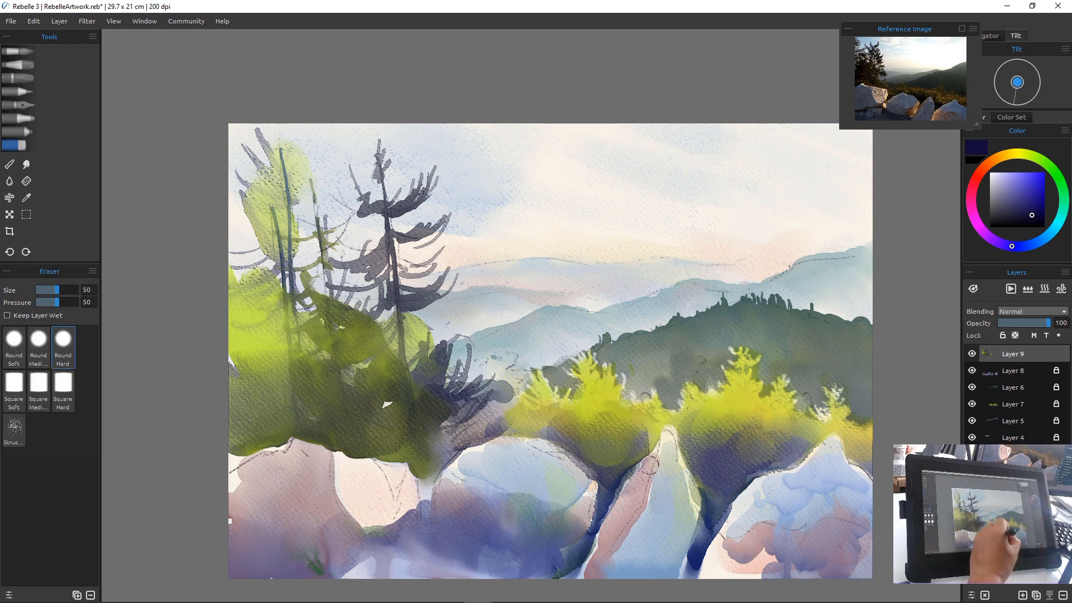
pyautogui.moveTo(649, 464); pyautogui.dragTo(618, 511)
pyautogui.press('n')
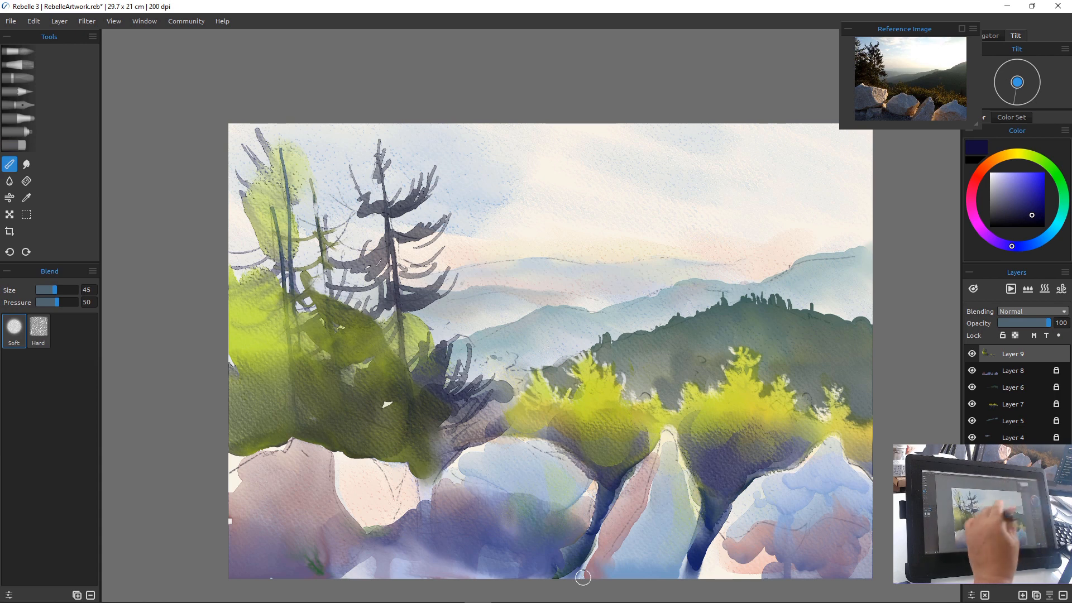
pyautogui.press('e')
pyautogui.moveTo(487, 395); pyautogui.dragTo(516, 383)
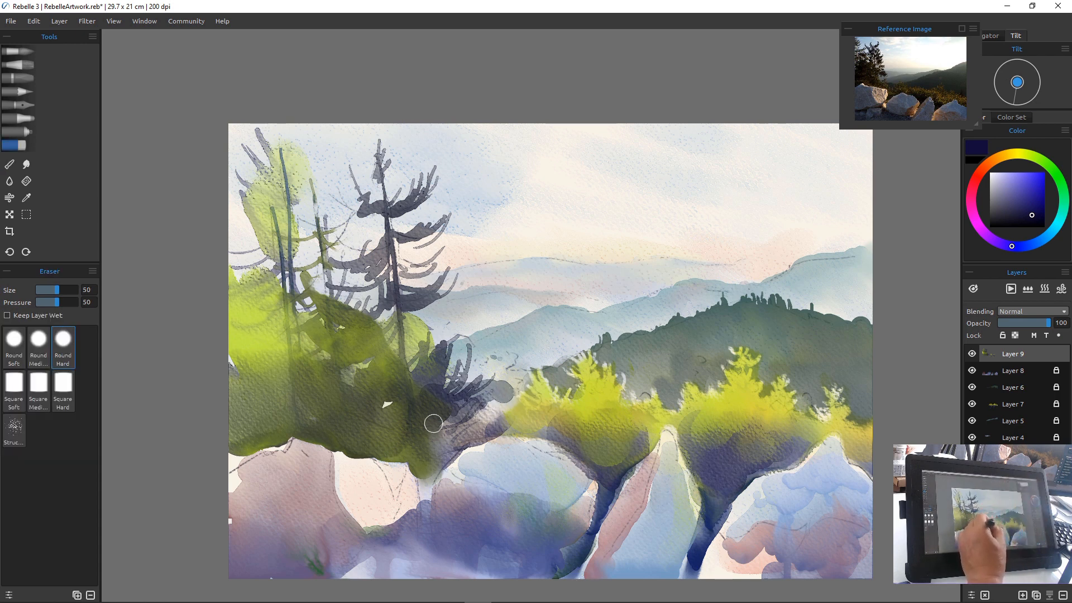
pyautogui.press('n')
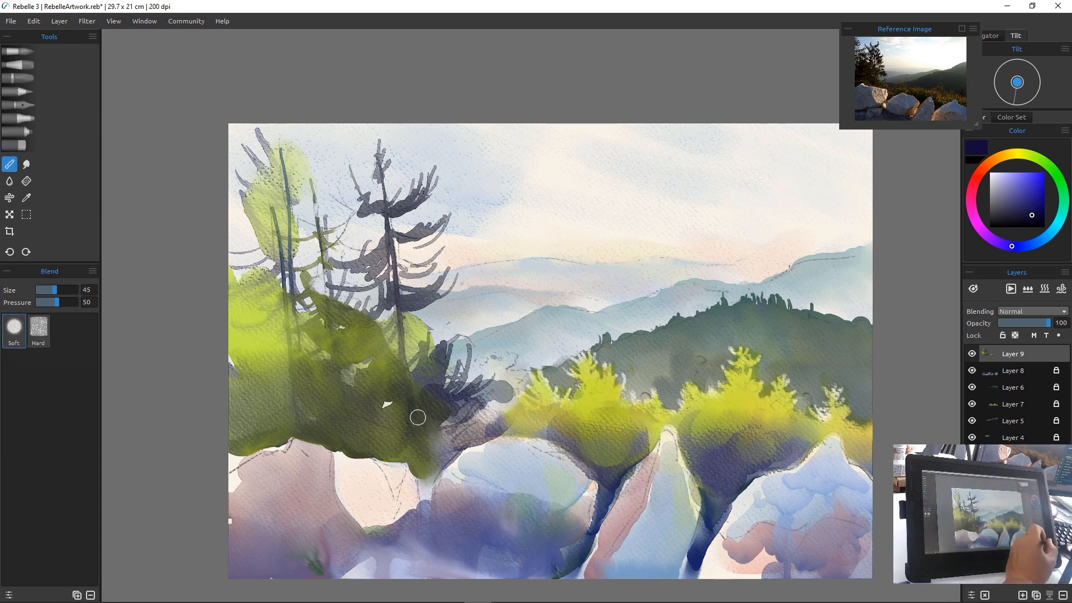
# Add a new layer and paint yellow-green sampled from the bushes over the olive foliage with the Liner watercolor brush at size 100
pyautogui.hotkey('ctrl', 'shift', 'n')
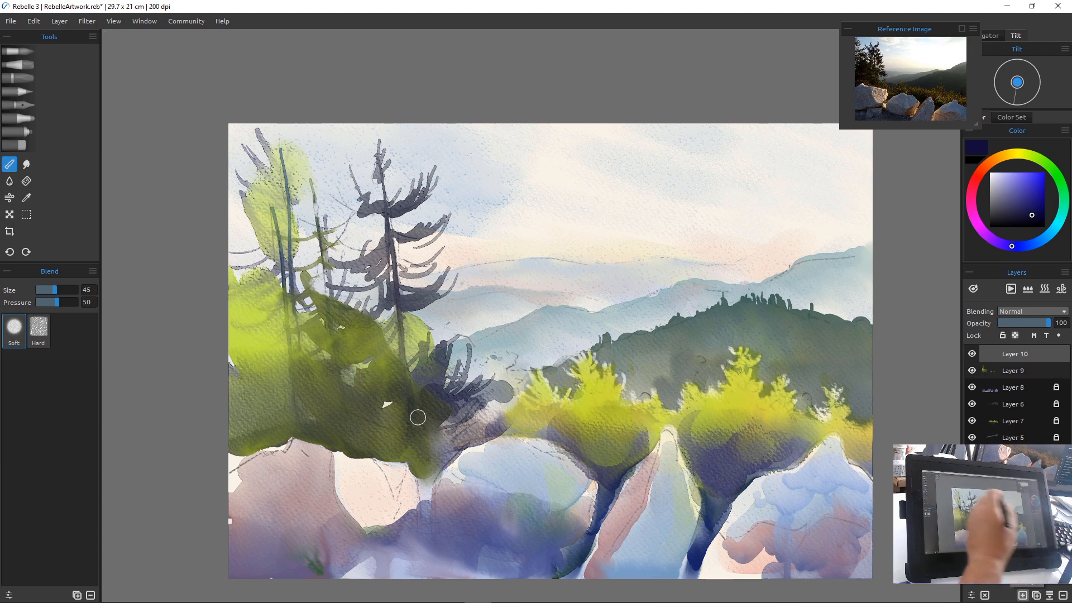
pyautogui.moveTo(402, 327); pyautogui.dragTo(446, 258)
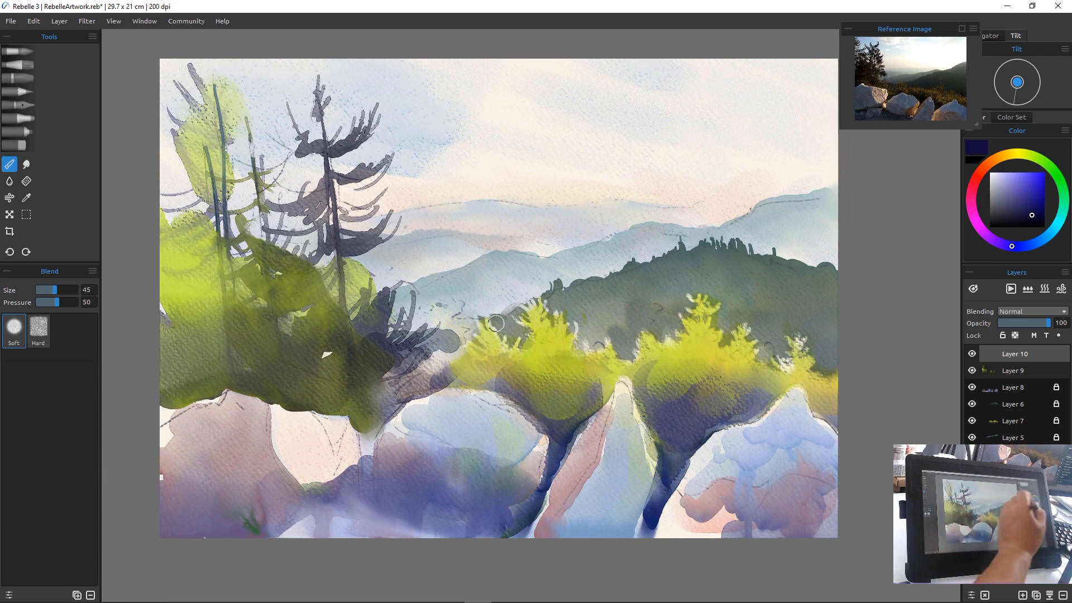
pyautogui.click(1018, 153)
pyautogui.moveTo(1032, 214); pyautogui.dragTo(1024, 180)
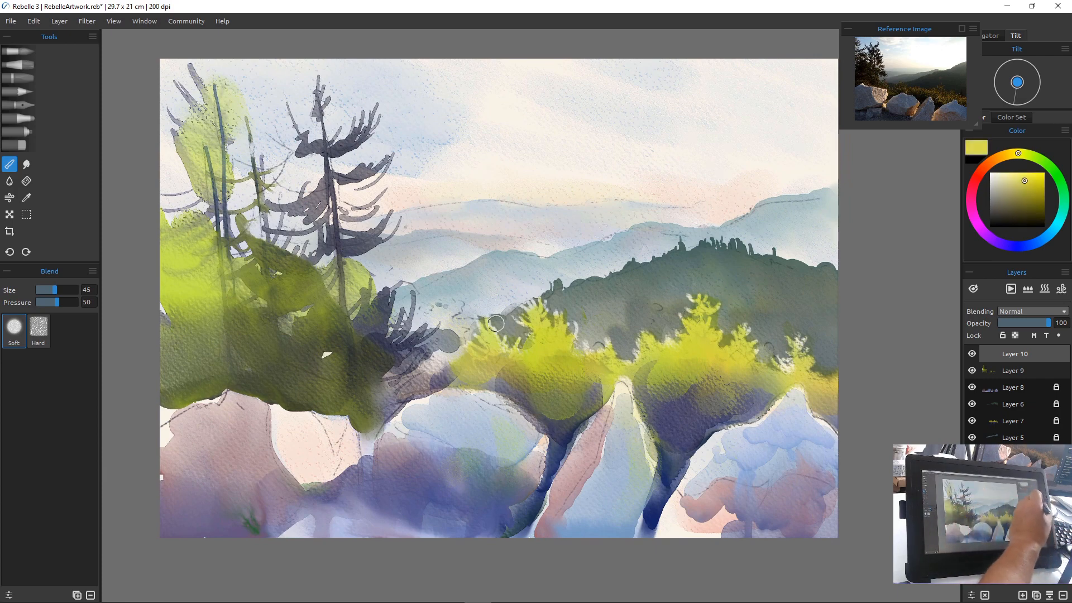
pyautogui.press('i')
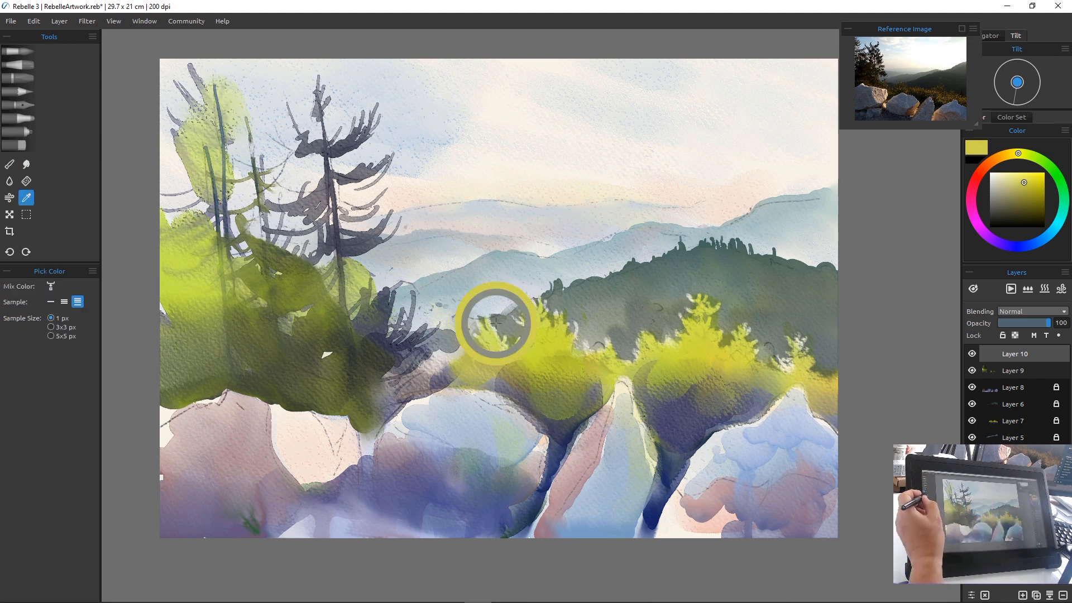
pyautogui.moveTo(490, 319); pyautogui.dragTo(548, 340)
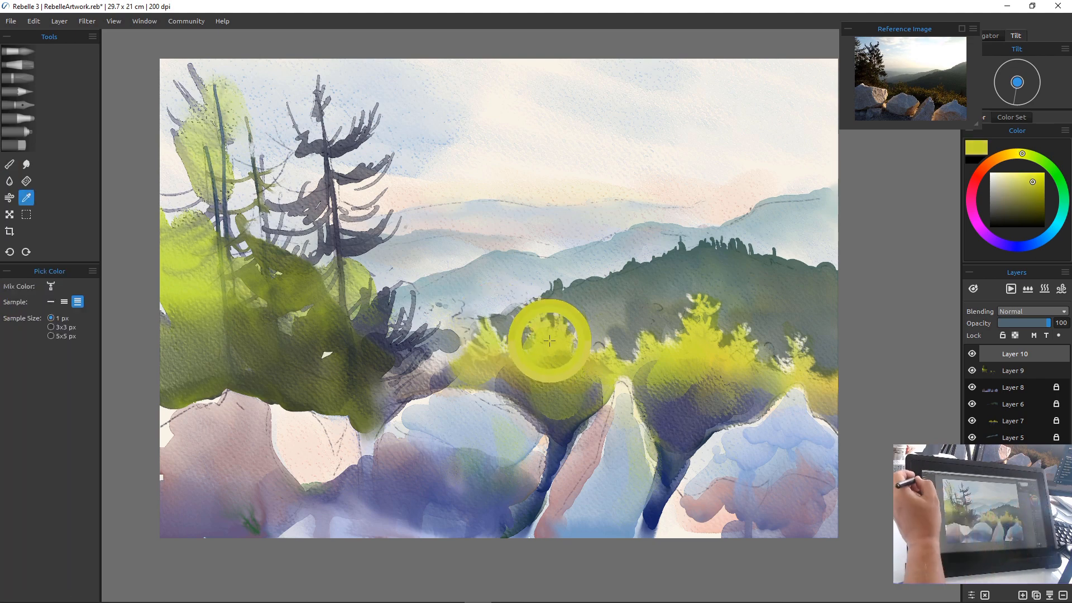
pyautogui.press('b')
pyautogui.moveTo(235, 324)
pyautogui.mouseDown()
pyautogui.moveTo(177, 273)
pyautogui.moveTo(220, 322)
pyautogui.moveTo(279, 286)
pyautogui.moveTo(348, 359)
pyautogui.mouseUp()
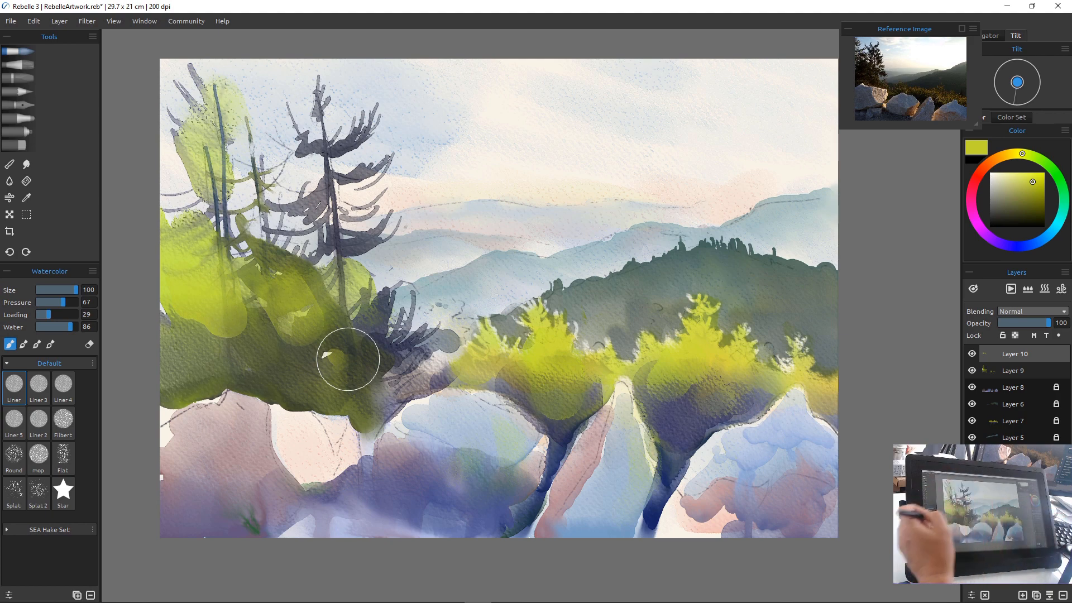
# Extend the tall conifer's trunk down through the foliage in dark blue at brush size 40
pyautogui.click(1011, 216)
pyautogui.click(1009, 246)
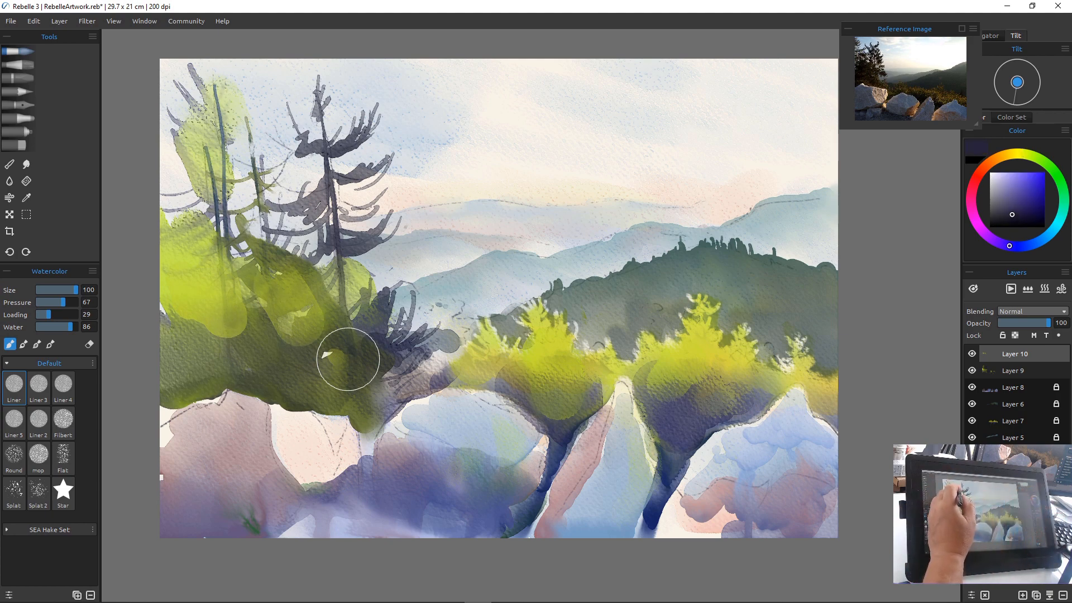
pyautogui.moveTo(342, 257)
pyautogui.mouseDown()
pyautogui.moveTo(347, 348)
pyautogui.moveTo(317, 280)
pyautogui.moveTo(334, 275)
pyautogui.mouseUp()
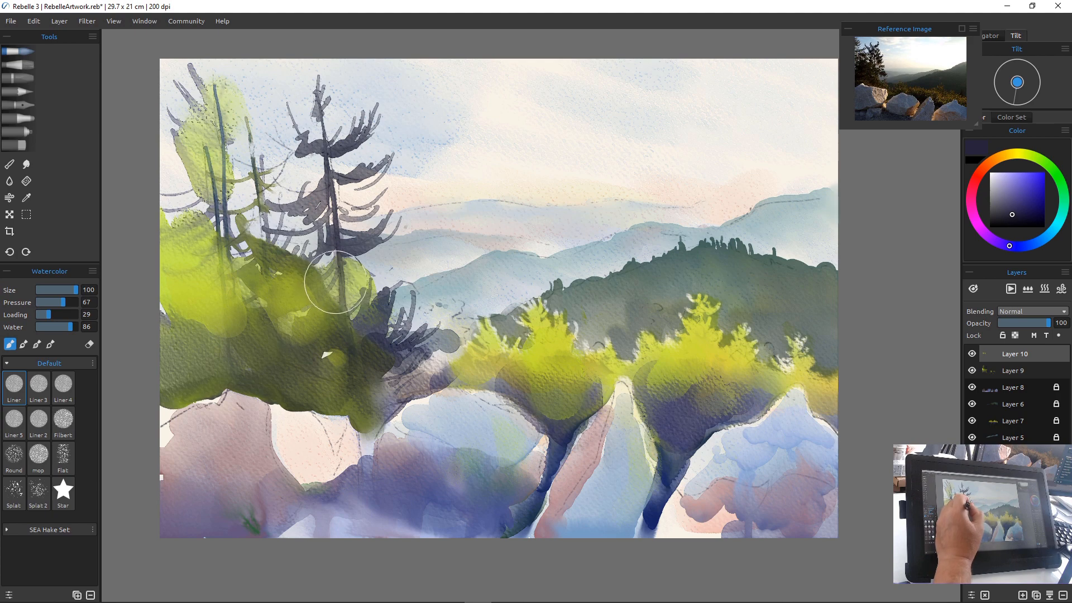
pyautogui.press('[')
pyautogui.press('[')
pyautogui.press('[')
pyautogui.press('[')
pyautogui.press('[')
pyautogui.press('[')
pyautogui.press('[')
pyautogui.press('[')
pyautogui.press('[')
pyautogui.press('[')
pyautogui.press('[')
pyautogui.press('[')
pyautogui.press('[')
pyautogui.press('[')
pyautogui.press(']')
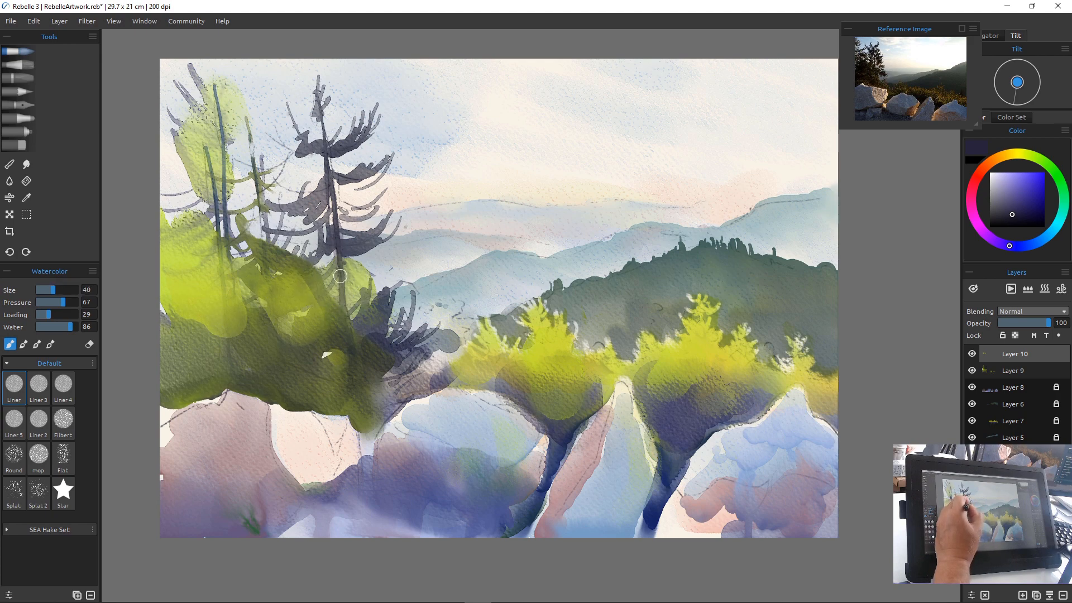
pyautogui.moveTo(339, 279); pyautogui.dragTo(350, 377)
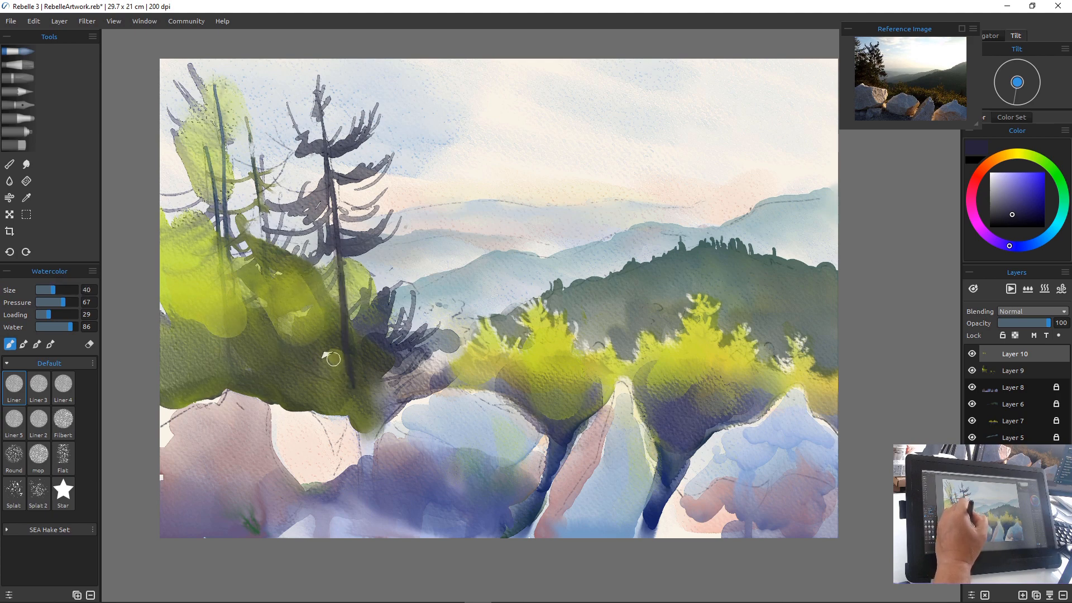
# Paint thin dark blue trunks and faint branches of a smaller conifer over the yellow-green foliage
pyautogui.moveTo(268, 233)
pyautogui.mouseDown()
pyautogui.moveTo(274, 313)
pyautogui.moveTo(287, 274)
pyautogui.moveTo(292, 364)
pyautogui.mouseUp()
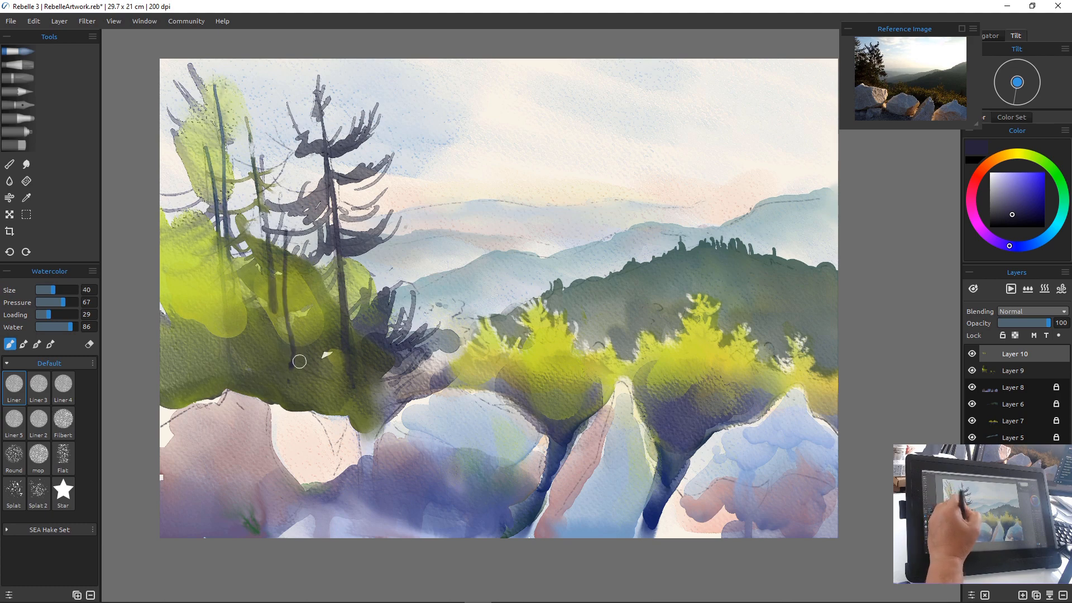
pyautogui.moveTo(325, 320)
pyautogui.mouseDown()
pyautogui.moveTo(280, 340)
pyautogui.moveTo(338, 338)
pyautogui.moveTo(295, 368)
pyautogui.mouseUp()
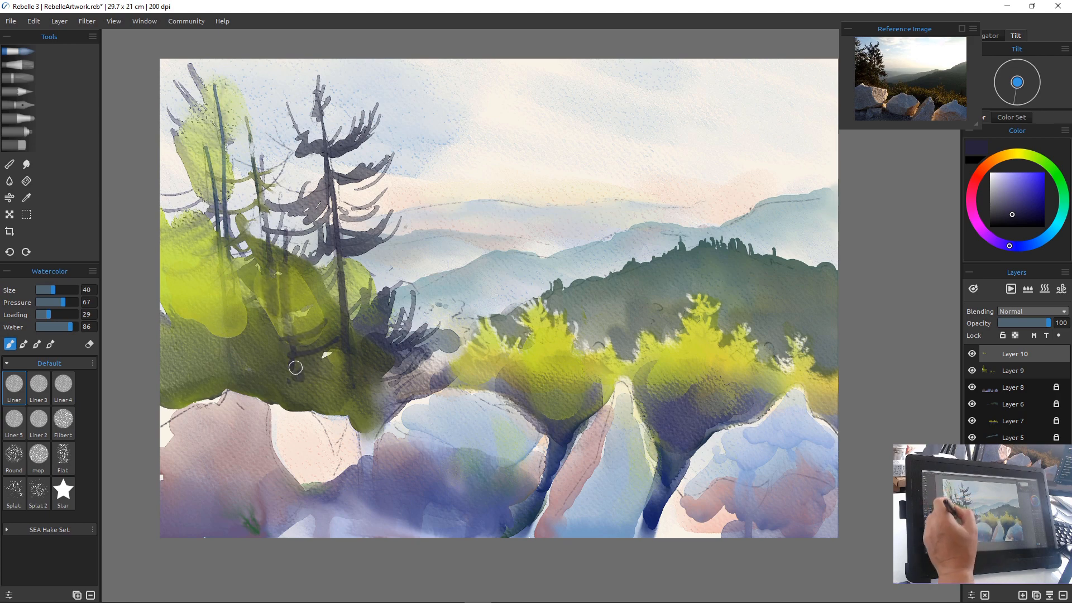
pyautogui.moveTo(279, 358); pyautogui.dragTo(299, 371)
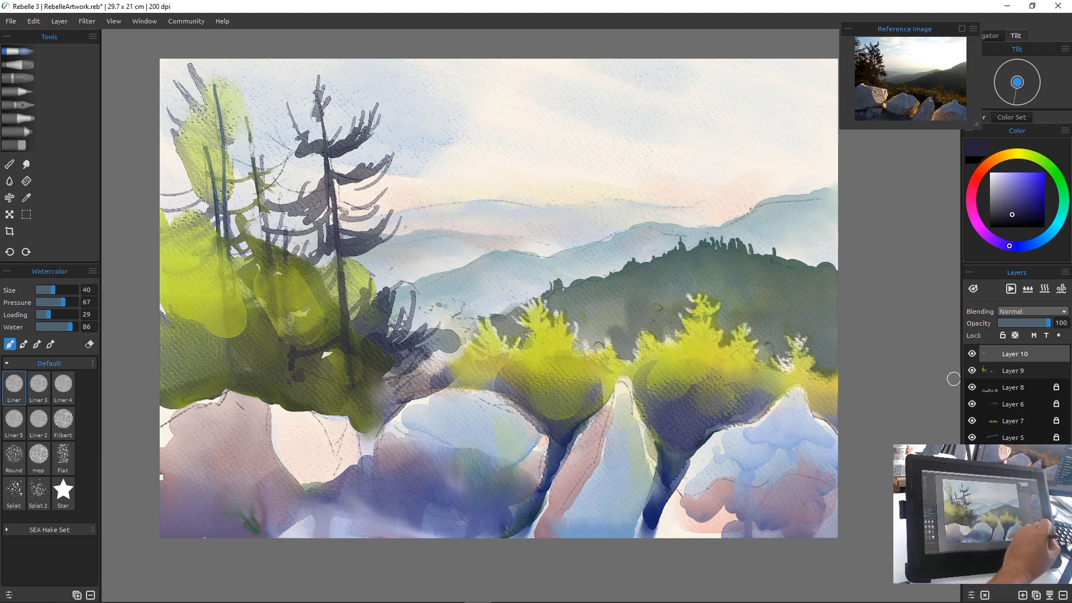
# Add a new layer and strengthen the smaller conifer in the foliage with a darker trunk and curved branches
pyautogui.hotkey('ctrl', 'shift', 'n')
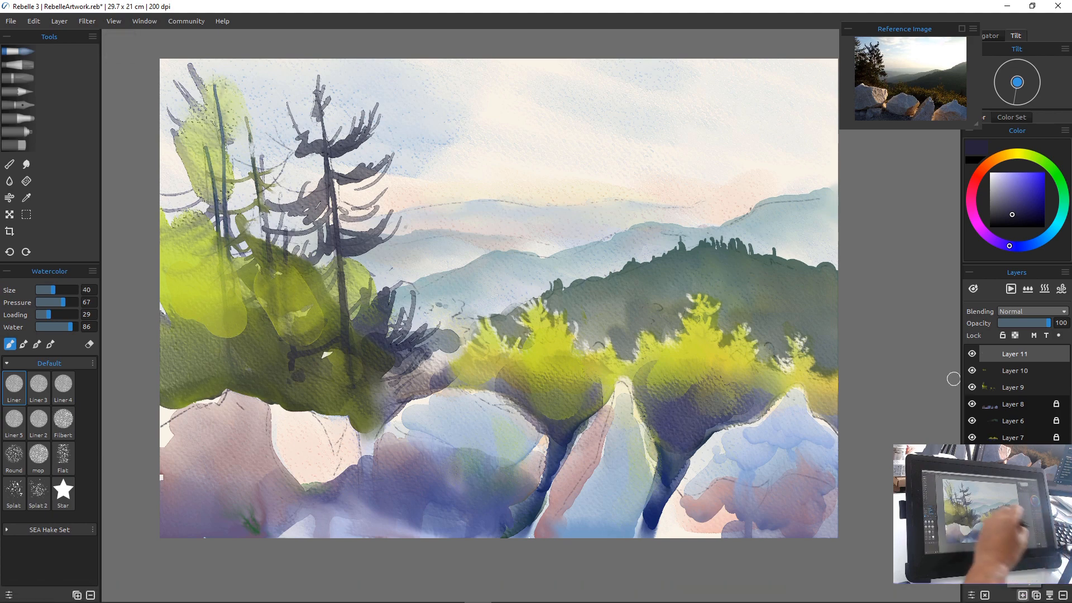
pyautogui.moveTo(284, 314)
pyautogui.mouseDown()
pyautogui.moveTo(338, 311)
pyautogui.moveTo(280, 337)
pyautogui.mouseUp()
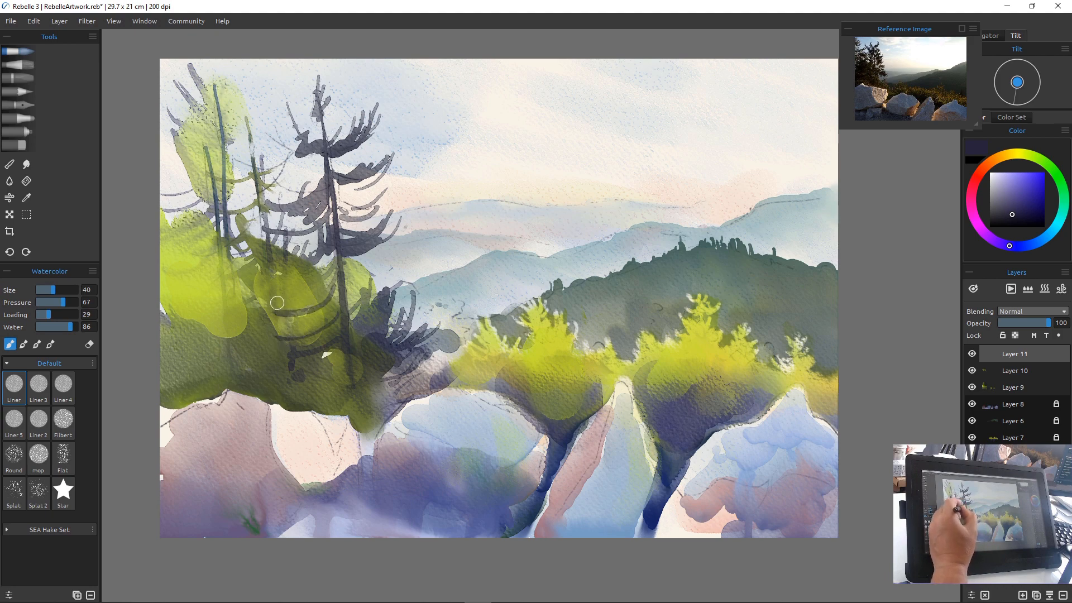
pyautogui.moveTo(280, 269); pyautogui.dragTo(291, 363)
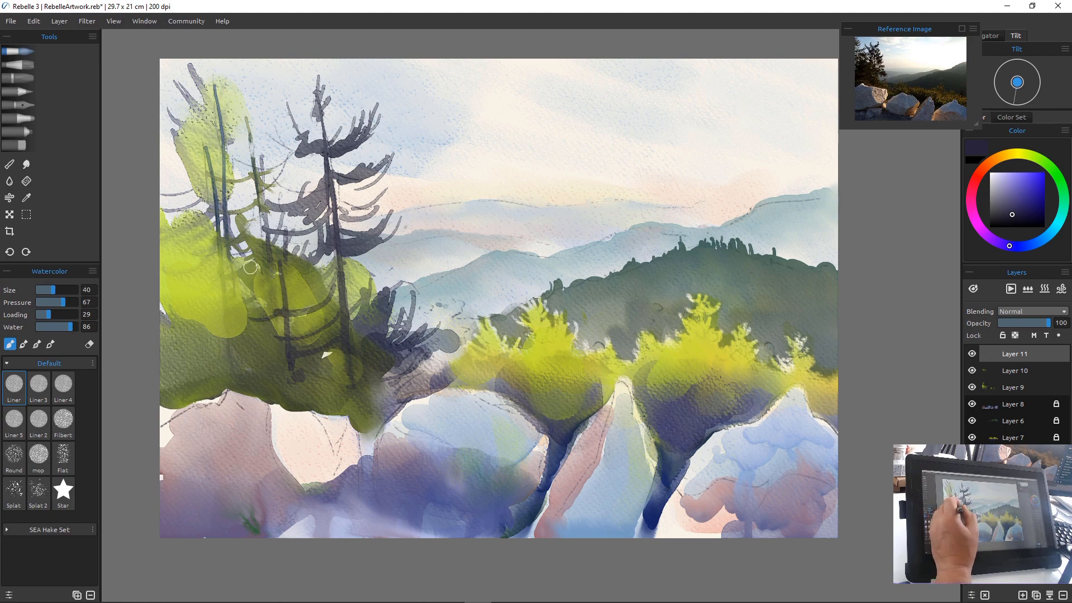
pyautogui.moveTo(279, 287)
pyautogui.mouseDown()
pyautogui.moveTo(257, 291)
pyautogui.moveTo(284, 287)
pyautogui.moveTo(263, 321)
pyautogui.moveTo(278, 325)
pyautogui.moveTo(242, 369)
pyautogui.mouseUp()
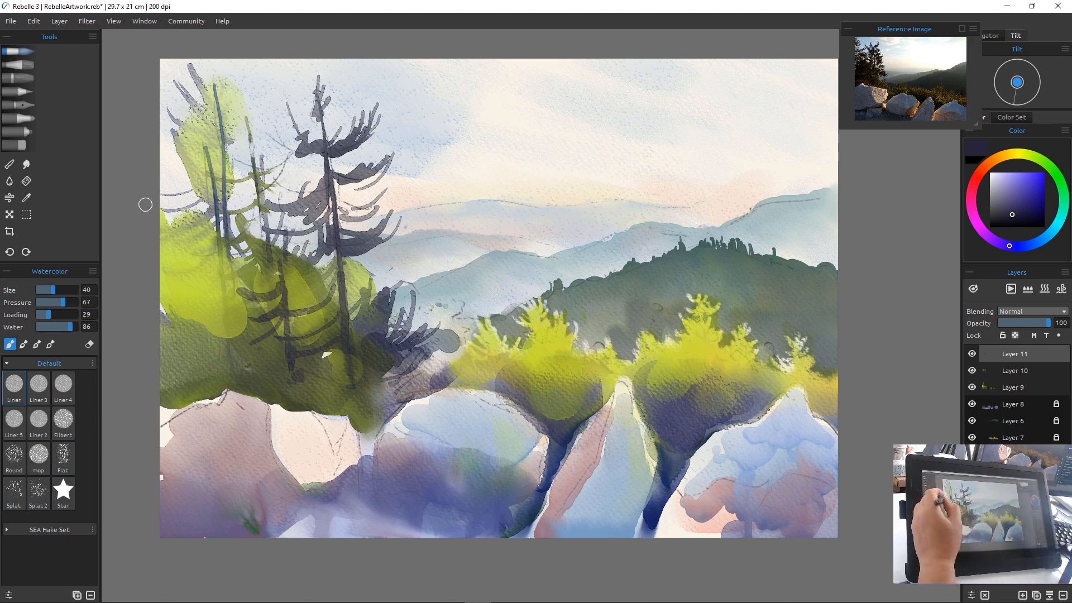
# Repaint the leftmost trees with dark trunks reaching into the foliage and curved side branches, and add branches around the smaller conifer's upper trunk
pyautogui.moveTo(192, 121); pyautogui.dragTo(213, 345)
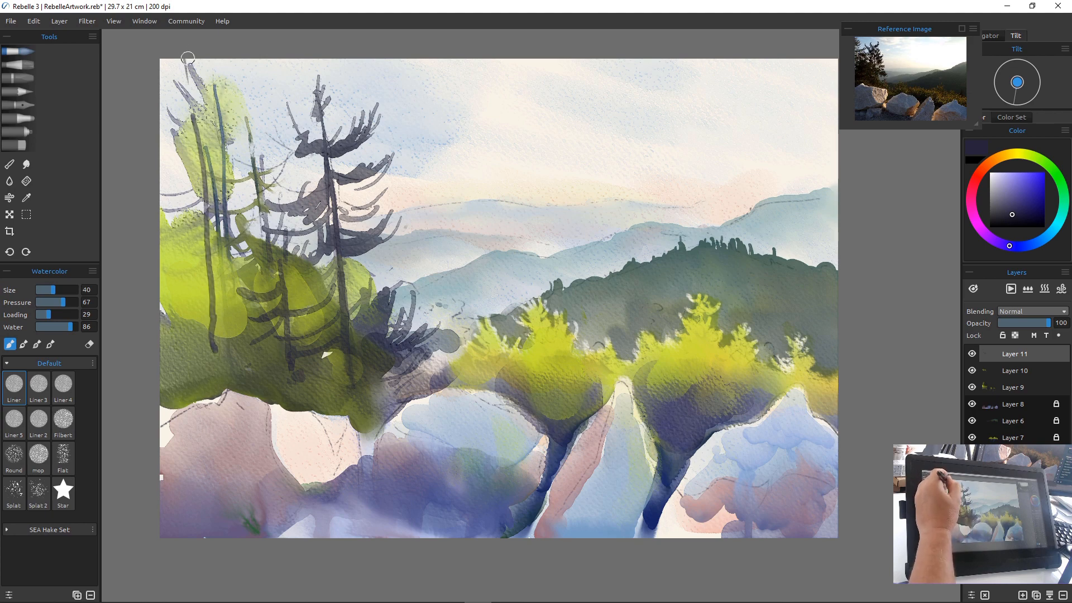
pyautogui.moveTo(188, 58); pyautogui.dragTo(202, 162)
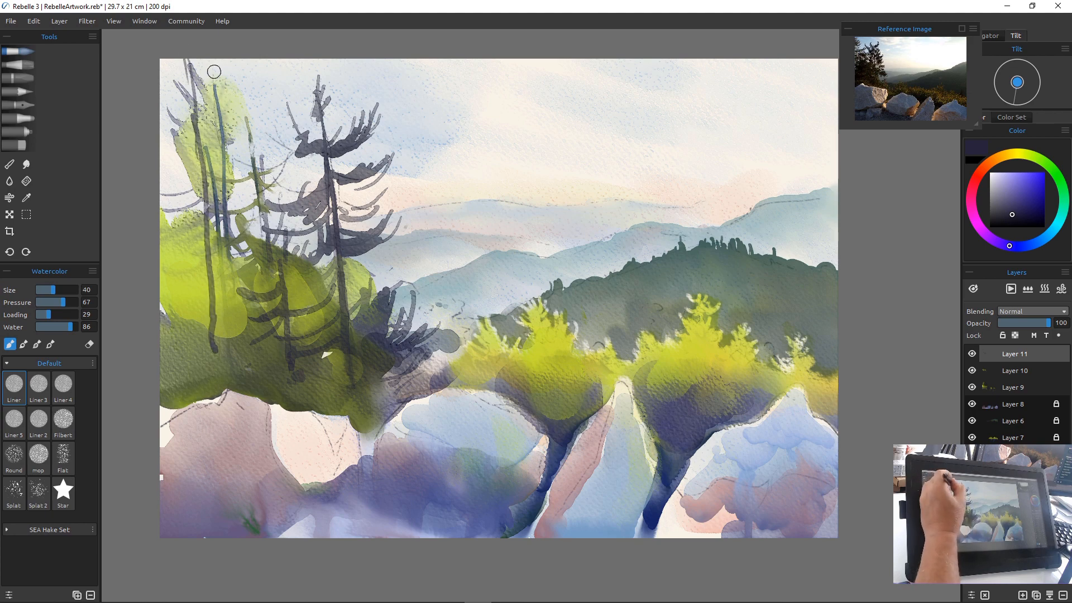
pyautogui.moveTo(214, 72)
pyautogui.mouseDown()
pyautogui.moveTo(191, 117)
pyautogui.moveTo(232, 103)
pyautogui.moveTo(202, 126)
pyautogui.moveTo(223, 121)
pyautogui.moveTo(233, 99)
pyautogui.moveTo(204, 140)
pyautogui.moveTo(226, 143)
pyautogui.moveTo(213, 158)
pyautogui.moveTo(194, 150)
pyautogui.moveTo(195, 130)
pyautogui.moveTo(160, 152)
pyautogui.moveTo(194, 149)
pyautogui.moveTo(173, 163)
pyautogui.moveTo(201, 174)
pyautogui.moveTo(186, 197)
pyautogui.moveTo(157, 198)
pyautogui.mouseUp()
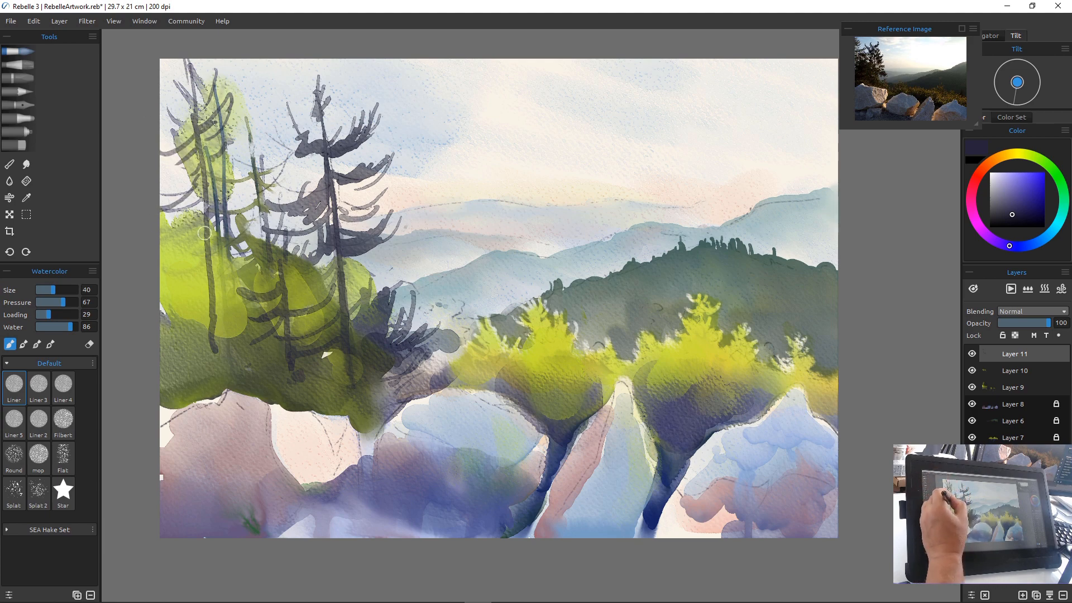
pyautogui.moveTo(189, 240)
pyautogui.mouseDown()
pyautogui.moveTo(218, 230)
pyautogui.moveTo(154, 231)
pyautogui.mouseUp()
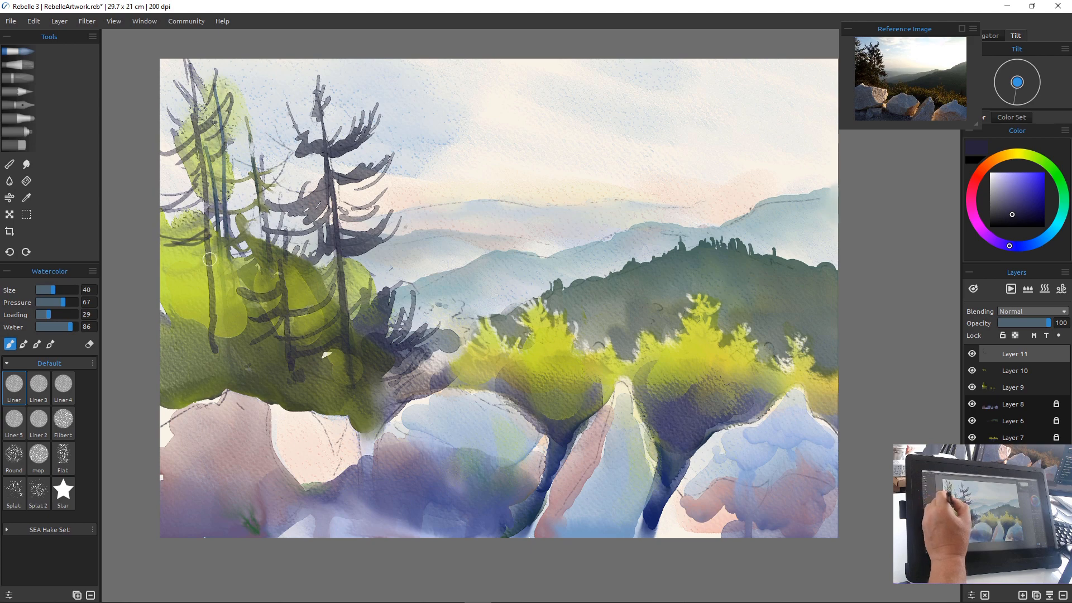
pyautogui.moveTo(209, 259)
pyautogui.mouseDown()
pyautogui.moveTo(161, 261)
pyautogui.moveTo(301, 291)
pyautogui.mouseUp()
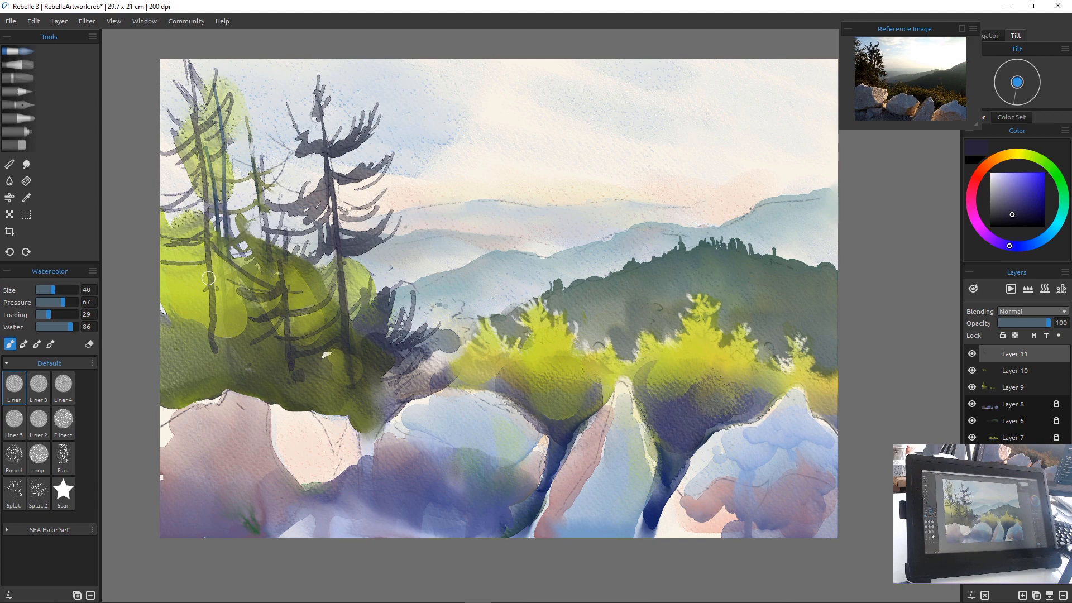
# Paint the tall conifer's lower branches and trunk in a darker blue with the brush's water lowered to 41
pyautogui.moveTo(399, 242); pyautogui.dragTo(353, 260)
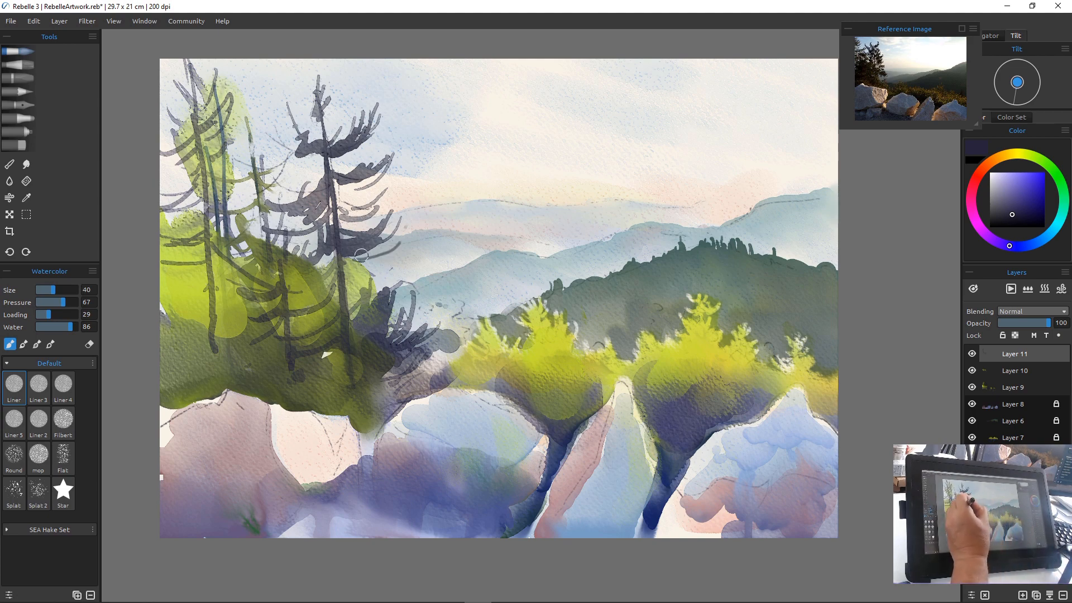
pyautogui.click(1005, 222)
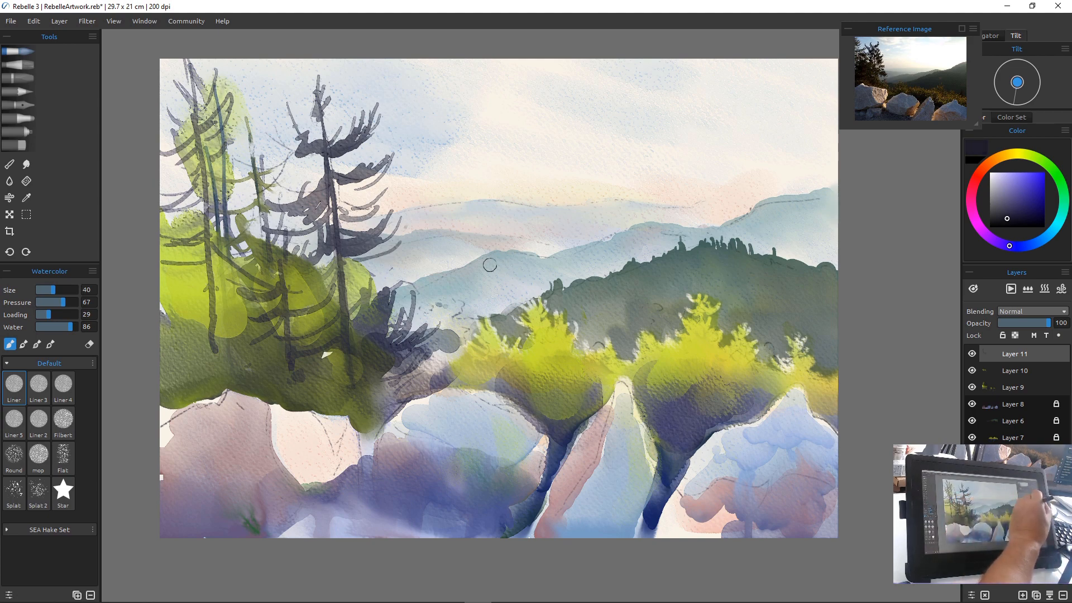
pyautogui.moveTo(70, 327); pyautogui.dragTo(53, 327)
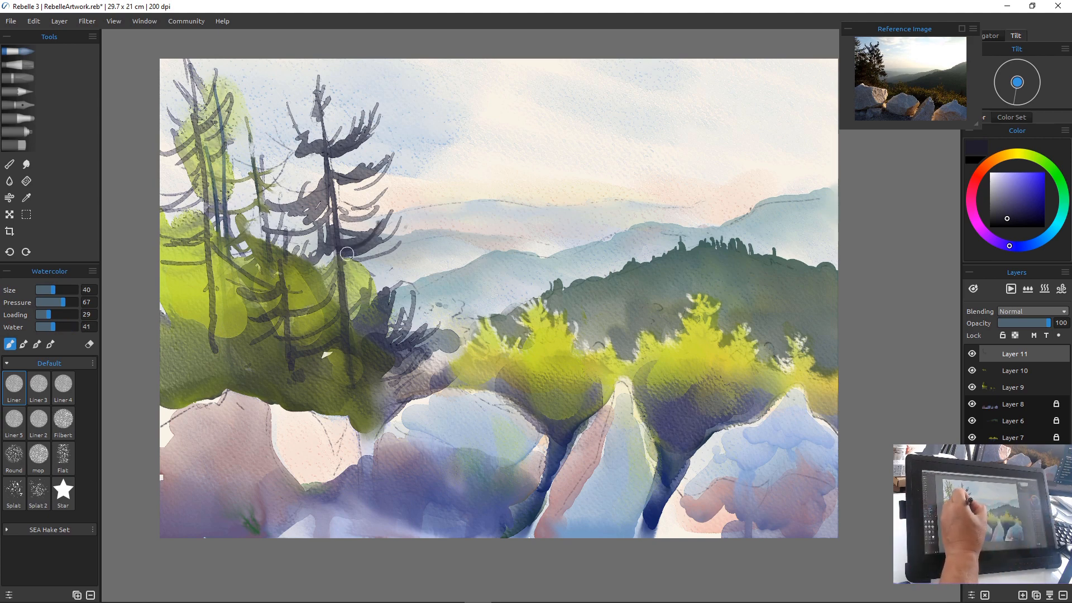
pyautogui.moveTo(339, 257); pyautogui.dragTo(405, 239)
pyautogui.moveTo(340, 242); pyautogui.dragTo(347, 318)
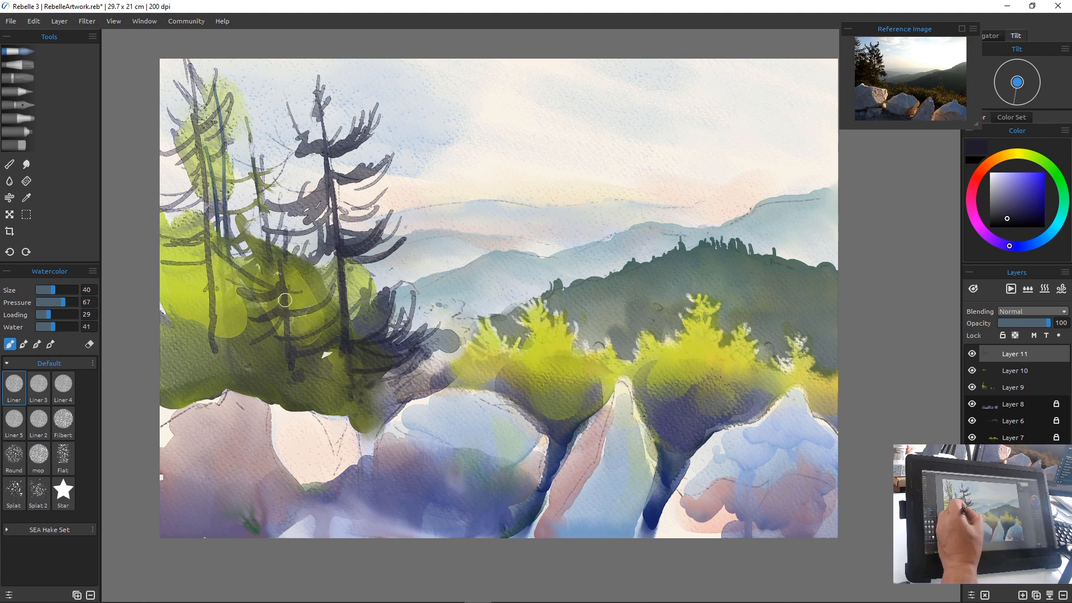
# Darken the trunks of the smaller conifers and leftmost trees in dark blue, and add curved branches around the middle tree's upper trunk
pyautogui.moveTo(282, 283); pyautogui.dragTo(294, 341)
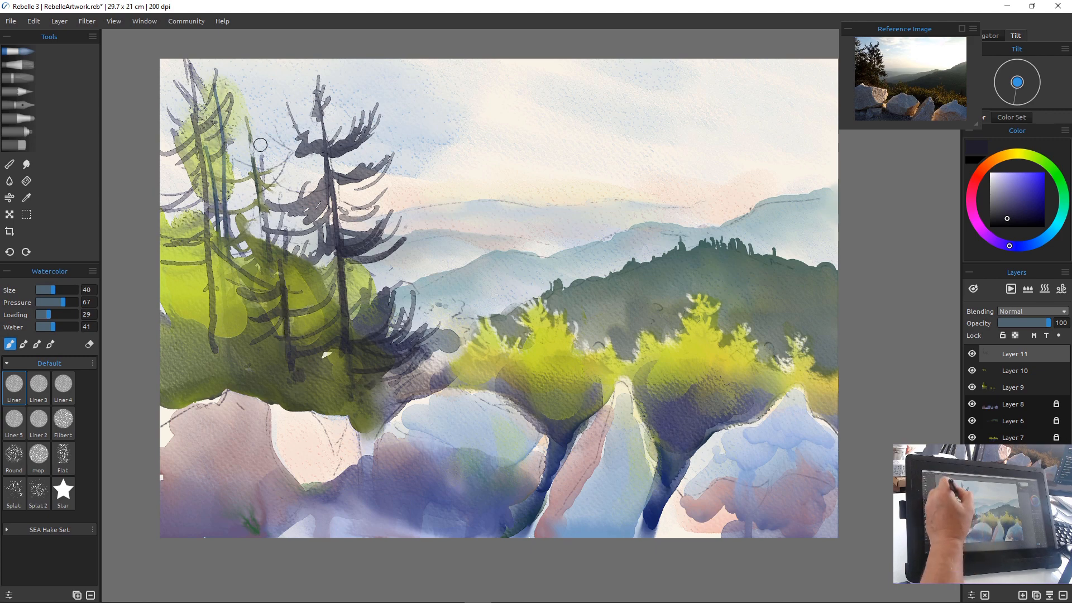
pyautogui.moveTo(259, 123); pyautogui.dragTo(275, 239)
pyautogui.moveTo(291, 159)
pyautogui.mouseDown()
pyautogui.moveTo(264, 171)
pyautogui.moveTo(262, 189)
pyautogui.moveTo(293, 188)
pyautogui.moveTo(227, 203)
pyautogui.mouseUp()
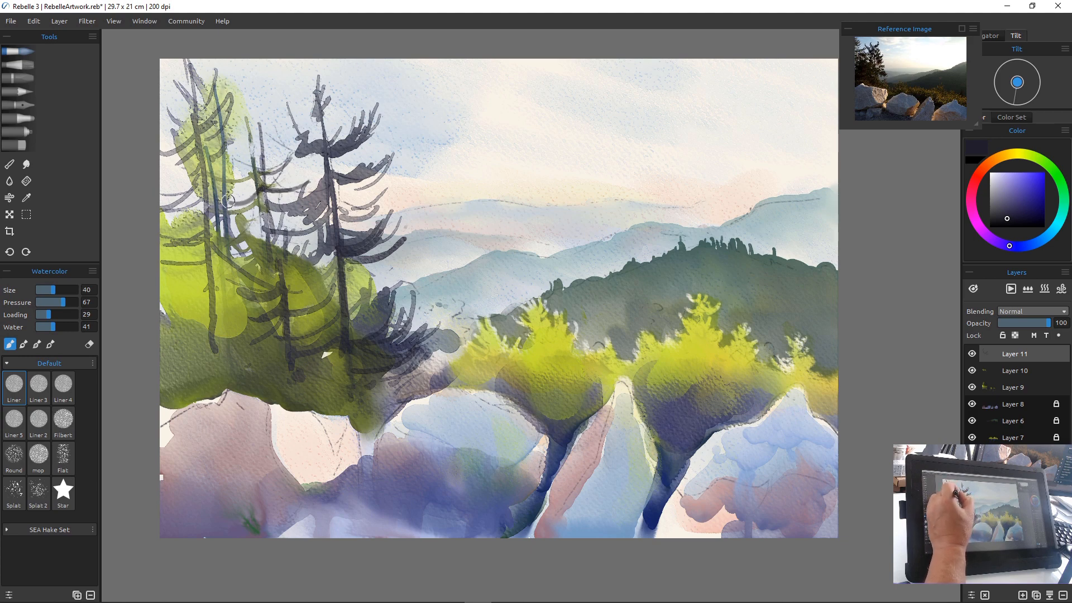
pyautogui.moveTo(210, 58); pyautogui.dragTo(234, 298)
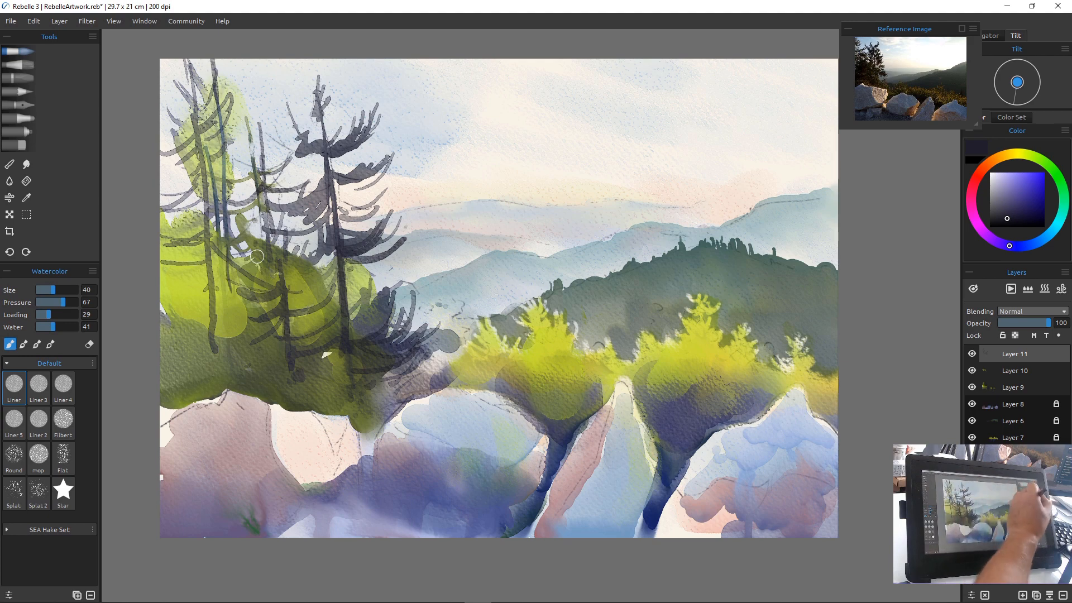
# Choose a dark reddish brown and glaze it over the conifer trunks, adding thin brown branches into the sky and green foliage
pyautogui.click(983, 168)
pyautogui.click(1020, 213)
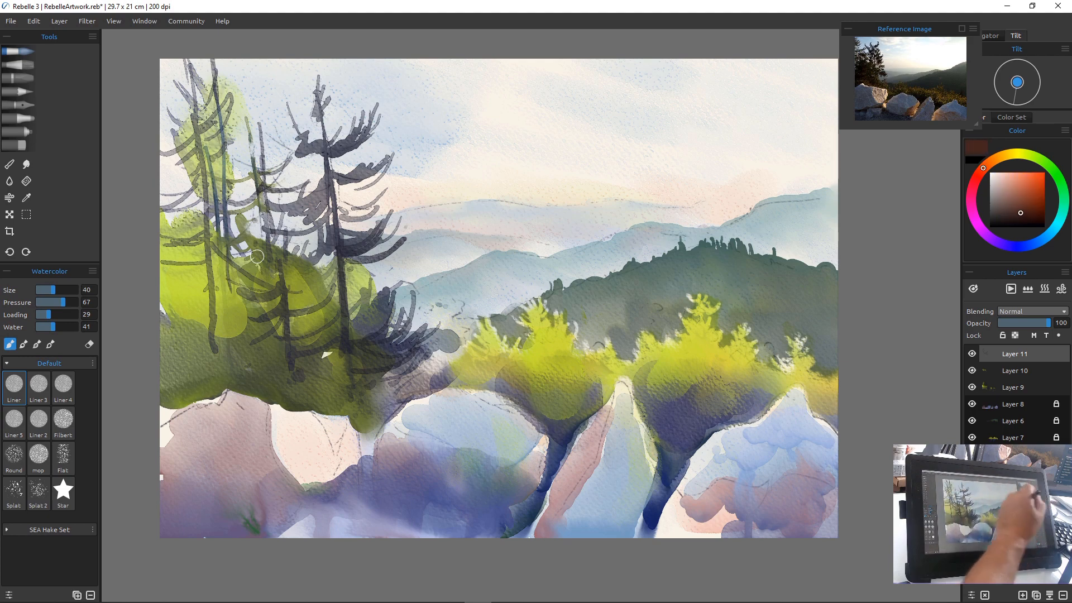
pyautogui.moveTo(325, 135); pyautogui.dragTo(343, 262)
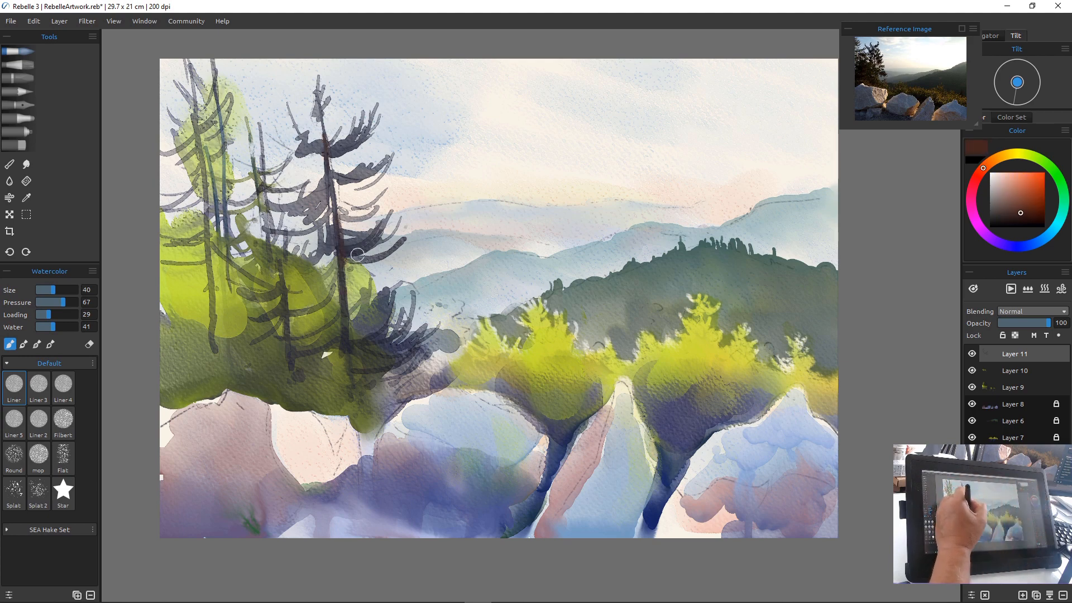
pyautogui.moveTo(279, 228)
pyautogui.mouseDown()
pyautogui.moveTo(261, 189)
pyautogui.moveTo(270, 240)
pyautogui.mouseUp()
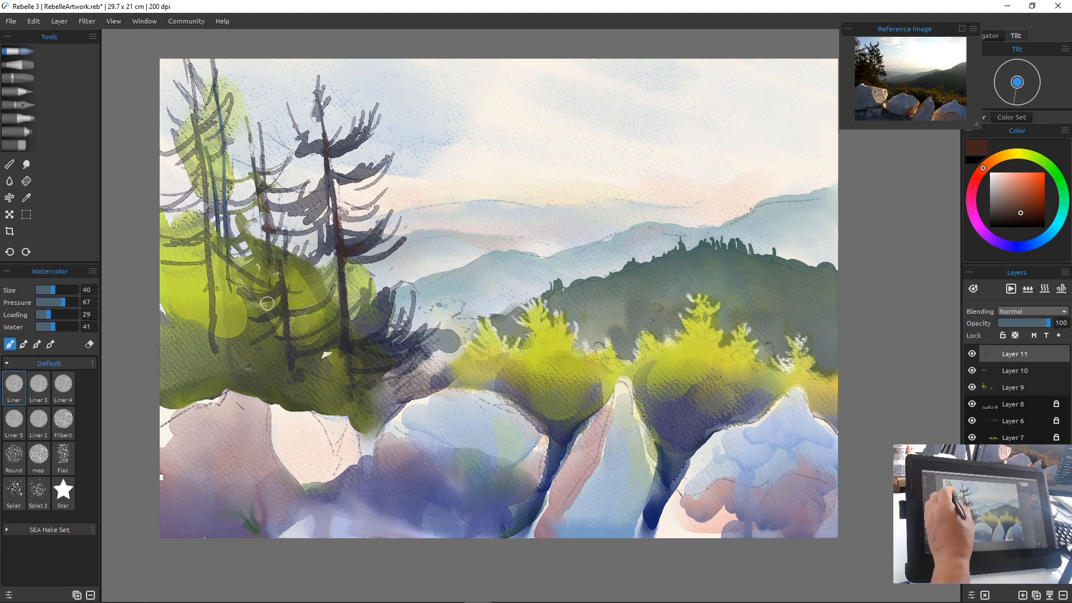
pyautogui.moveTo(210, 216); pyautogui.dragTo(214, 312)
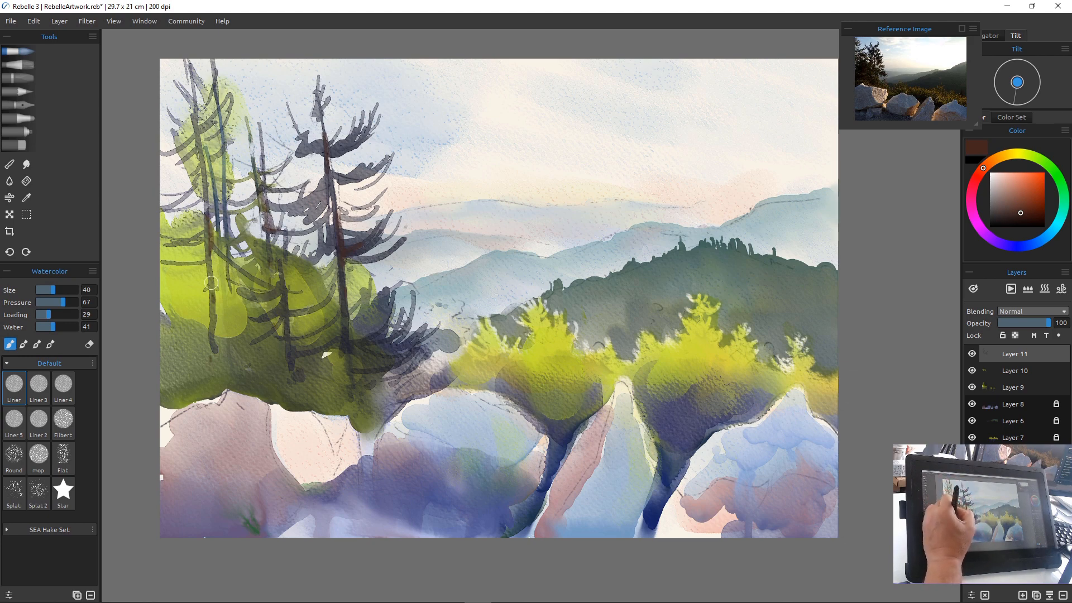
pyautogui.moveTo(197, 128); pyautogui.dragTo(205, 167)
pyautogui.moveTo(214, 56)
pyautogui.mouseDown()
pyautogui.moveTo(231, 163)
pyautogui.moveTo(259, 136)
pyautogui.moveTo(260, 115)
pyautogui.moveTo(262, 147)
pyautogui.moveTo(258, 93)
pyautogui.moveTo(263, 168)
pyautogui.mouseUp()
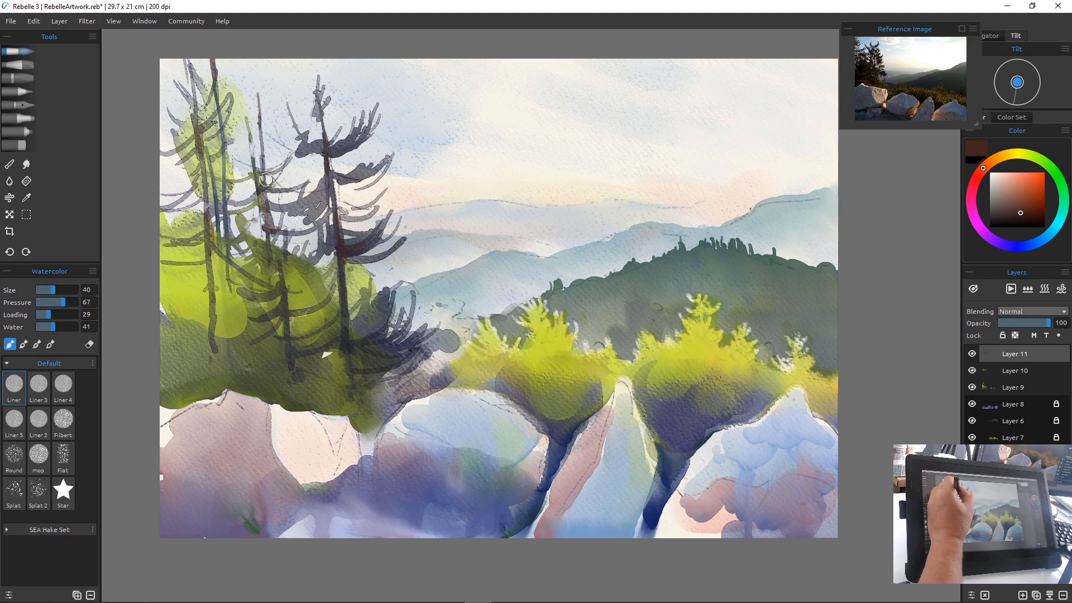
pyautogui.moveTo(276, 119)
pyautogui.mouseDown()
pyautogui.moveTo(265, 167)
pyautogui.moveTo(254, 160)
pyautogui.mouseUp()
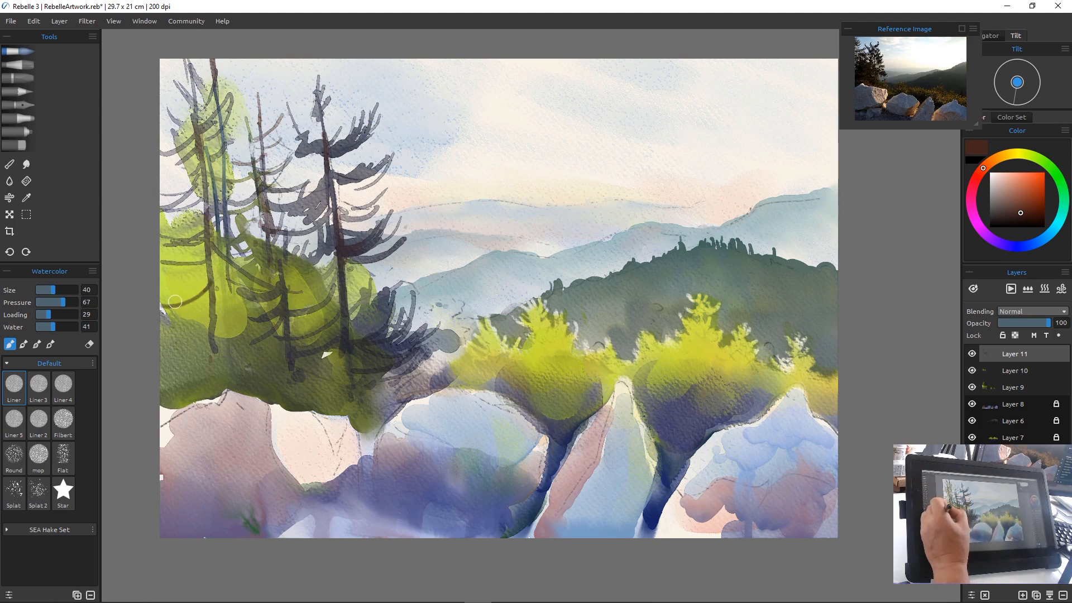
pyautogui.moveTo(195, 288)
pyautogui.mouseDown()
pyautogui.moveTo(155, 306)
pyautogui.moveTo(247, 300)
pyautogui.mouseUp()
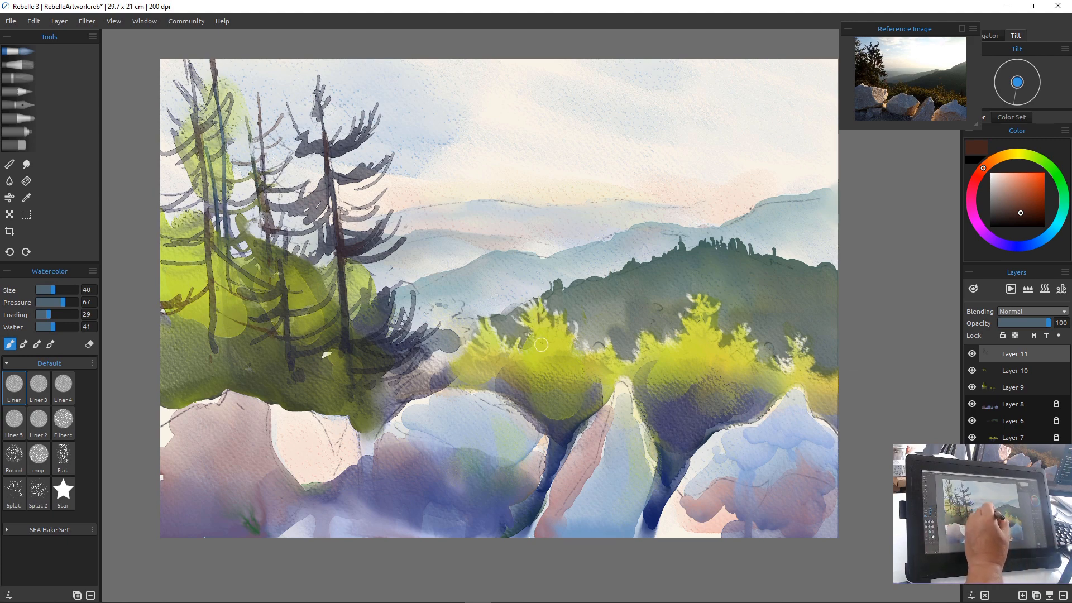
# Paint thin brown trunks and twigs in the central yellow-green bush, including a slanted trunk on its left part
pyautogui.moveTo(551, 380); pyautogui.dragTo(553, 387)
pyautogui.moveTo(539, 312)
pyautogui.mouseDown()
pyautogui.moveTo(543, 392)
pyautogui.moveTo(548, 344)
pyautogui.moveTo(547, 367)
pyautogui.moveTo(566, 364)
pyautogui.mouseUp()
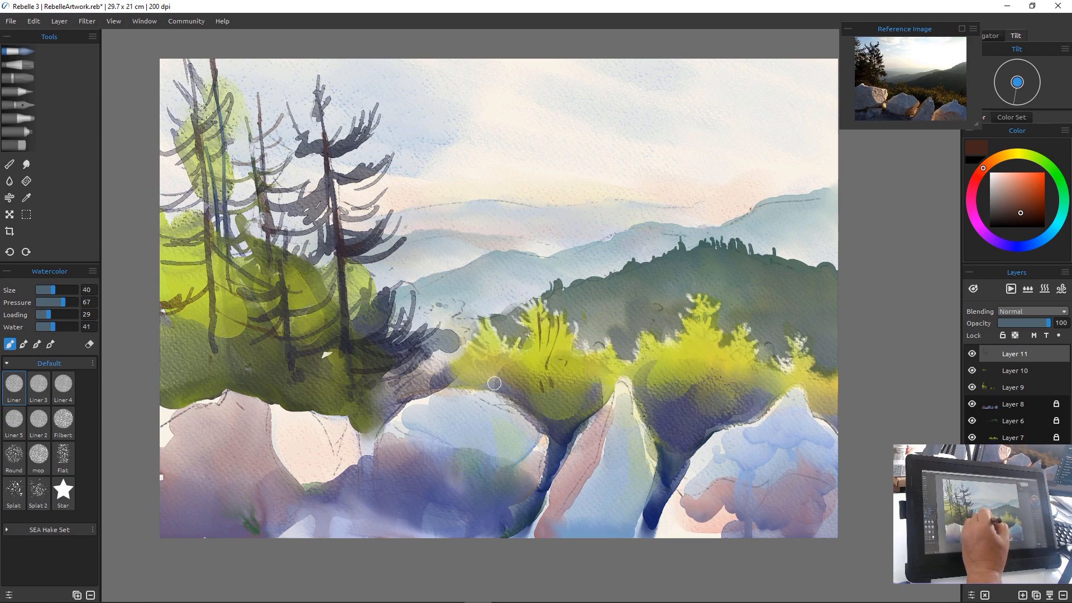
pyautogui.moveTo(485, 317)
pyautogui.mouseDown()
pyautogui.moveTo(497, 383)
pyautogui.moveTo(474, 336)
pyautogui.mouseUp()
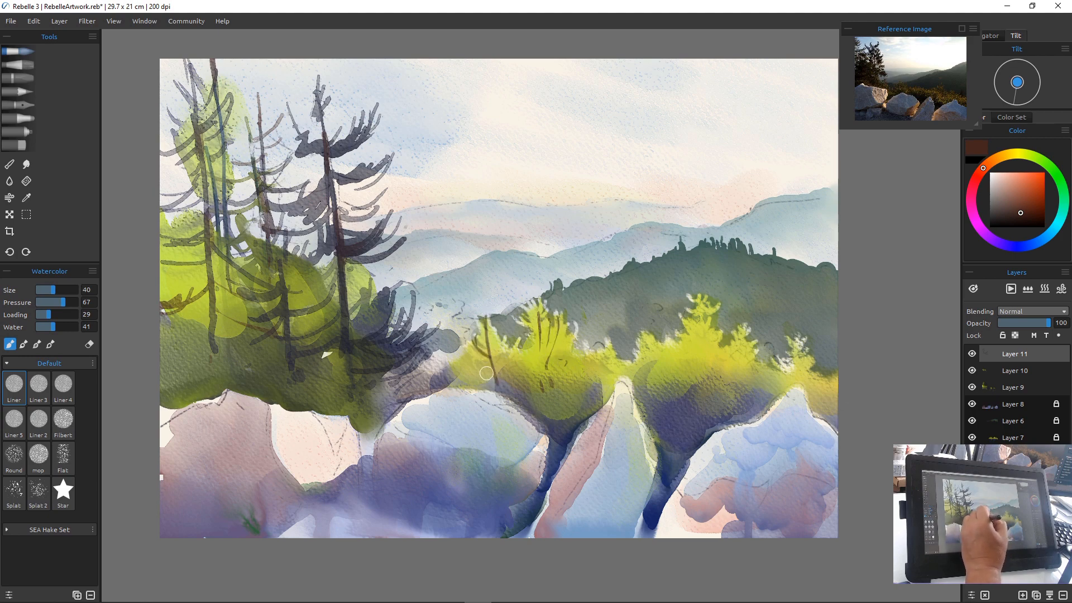
pyautogui.moveTo(580, 329); pyautogui.dragTo(567, 363)
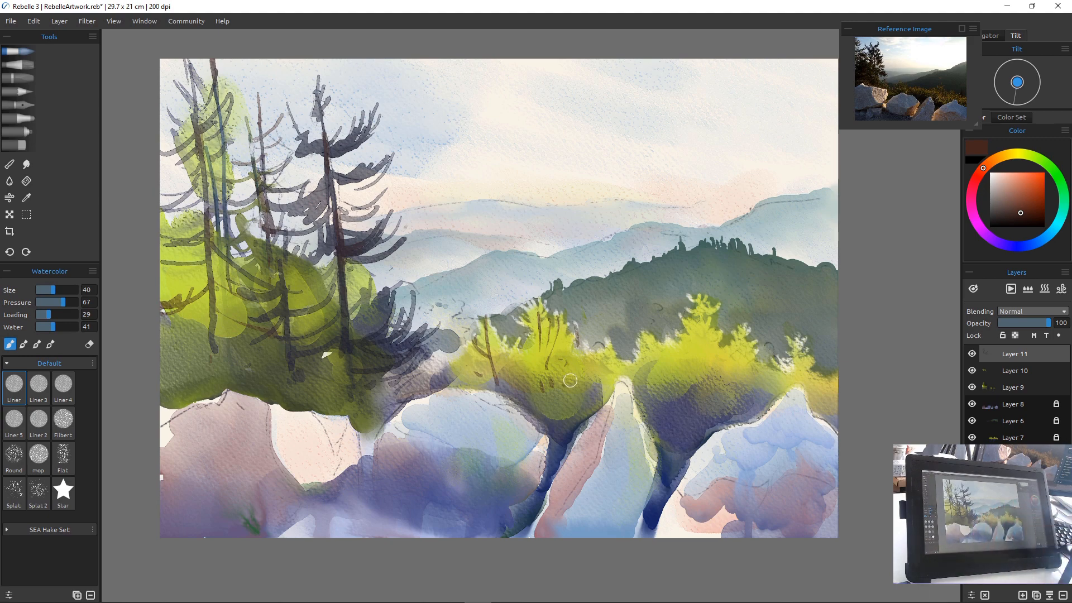
# Paint a tall brown trunk and thinner side stems in the yellow-green bush on the right
pyautogui.moveTo(698, 320); pyautogui.dragTo(693, 409)
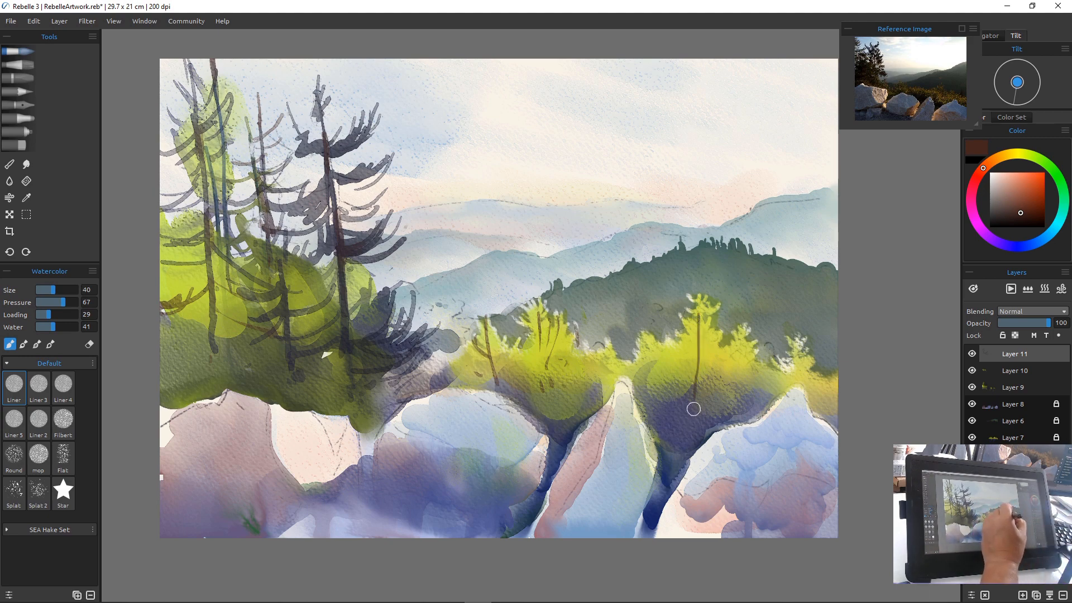
pyautogui.moveTo(660, 336)
pyautogui.mouseDown()
pyautogui.moveTo(669, 379)
pyautogui.moveTo(642, 373)
pyautogui.mouseUp()
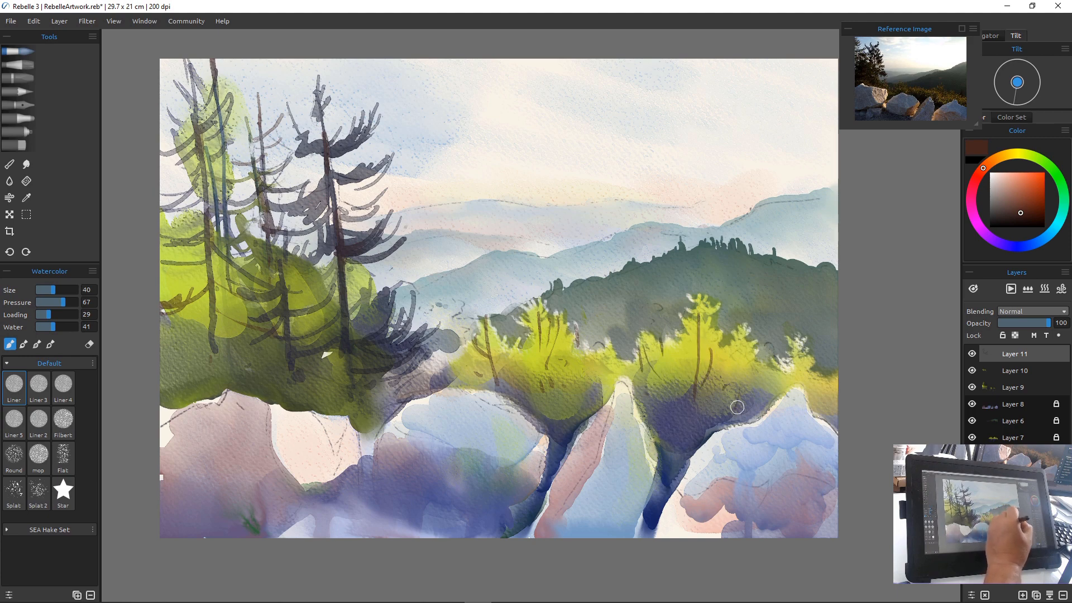
pyautogui.moveTo(745, 344)
pyautogui.mouseDown()
pyautogui.moveTo(738, 398)
pyautogui.moveTo(750, 396)
pyautogui.mouseUp()
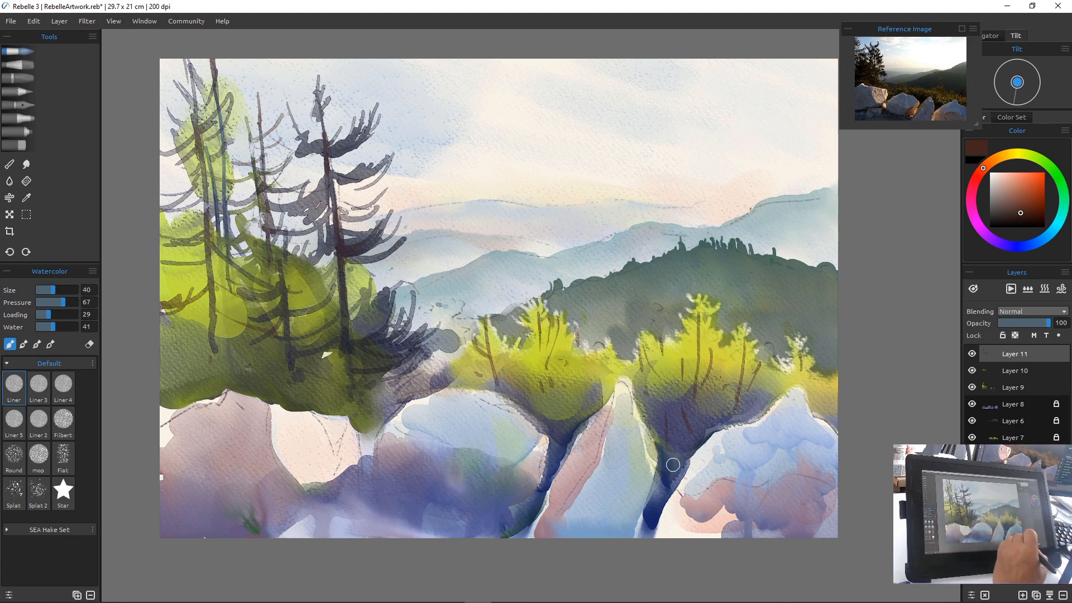
# Sample the blue-violet rock shadow, mute it to a greyish blue, and paint the leftmost rock's outline and cracks
pyautogui.keyDown('alt'); pyautogui.click(673, 464); pyautogui.keyUp('alt')
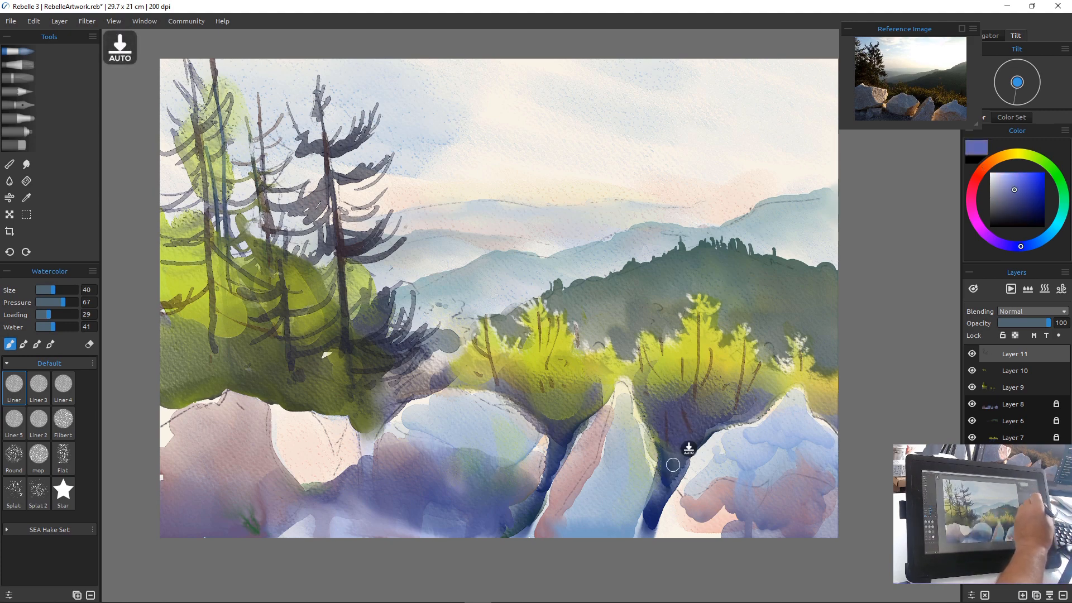
pyautogui.moveTo(1013, 192)
pyautogui.mouseDown()
pyautogui.moveTo(999, 186)
pyautogui.moveTo(1008, 202)
pyautogui.mouseUp()
pyautogui.click(1036, 243)
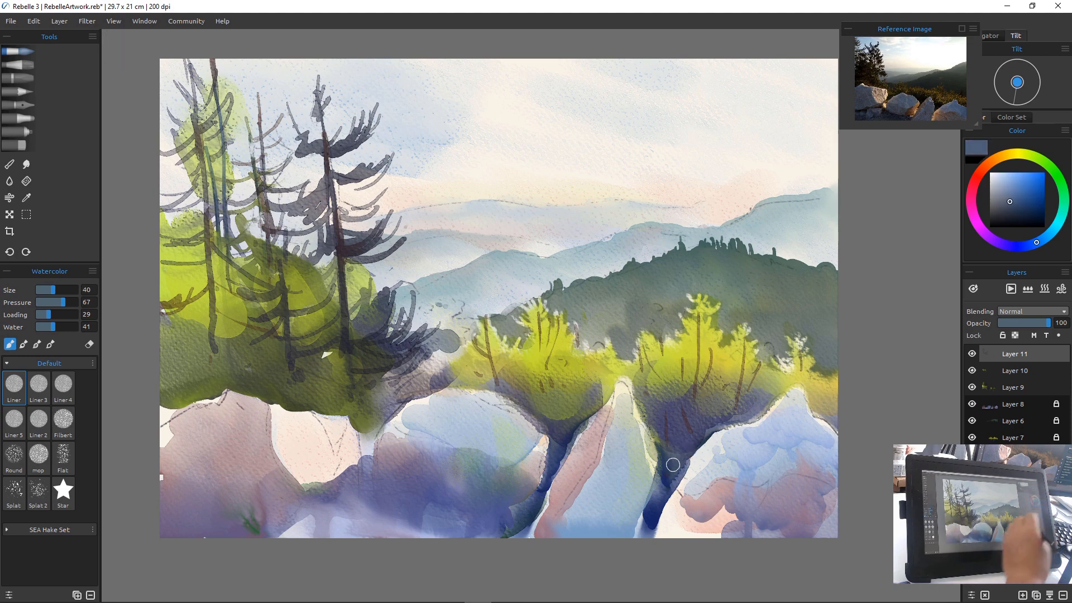
pyautogui.moveTo(237, 399); pyautogui.dragTo(266, 408)
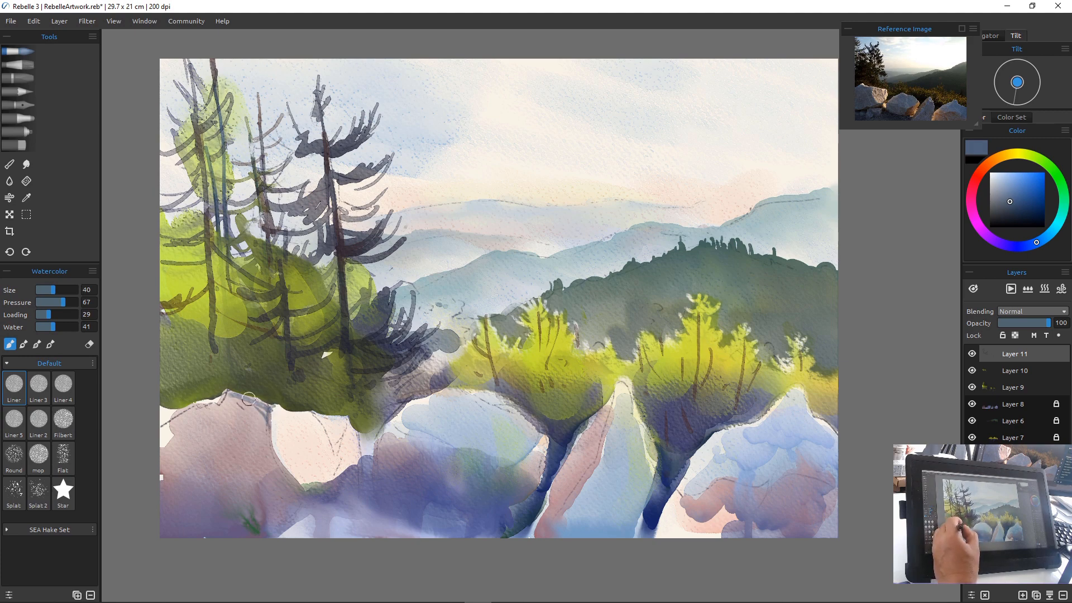
pyautogui.moveTo(270, 411)
pyautogui.mouseDown()
pyautogui.moveTo(278, 459)
pyautogui.moveTo(299, 492)
pyautogui.mouseUp()
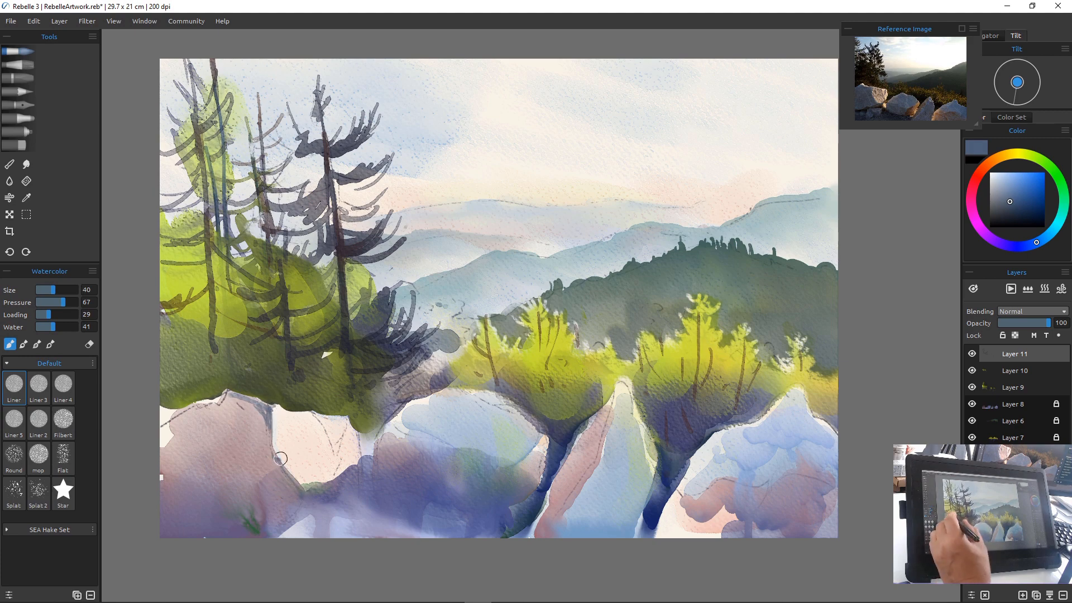
pyautogui.moveTo(222, 399)
pyautogui.mouseDown()
pyautogui.moveTo(184, 411)
pyautogui.moveTo(206, 409)
pyautogui.moveTo(191, 410)
pyautogui.moveTo(184, 436)
pyautogui.moveTo(202, 423)
pyautogui.moveTo(170, 432)
pyautogui.moveTo(225, 407)
pyautogui.moveTo(208, 414)
pyautogui.moveTo(246, 466)
pyautogui.mouseUp()
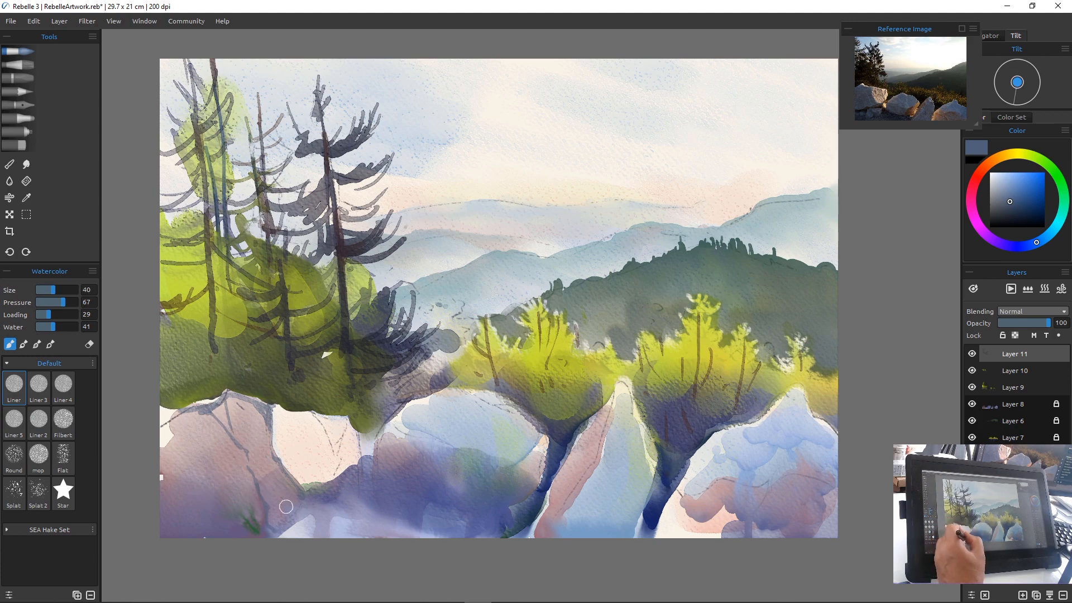
# Paint greyish-blue cracks and a shaded edge down the right part of the pale rock beneath the conifers
pyautogui.moveTo(329, 424)
pyautogui.mouseDown()
pyautogui.moveTo(342, 445)
pyautogui.moveTo(345, 416)
pyautogui.moveTo(339, 453)
pyautogui.moveTo(333, 429)
pyautogui.moveTo(339, 469)
pyautogui.mouseUp()
pyautogui.moveTo(307, 412)
pyautogui.mouseDown()
pyautogui.moveTo(336, 457)
pyautogui.moveTo(308, 413)
pyautogui.moveTo(294, 412)
pyautogui.moveTo(322, 428)
pyautogui.moveTo(335, 464)
pyautogui.mouseUp()
pyautogui.moveTo(305, 415)
pyautogui.mouseDown()
pyautogui.moveTo(324, 444)
pyautogui.moveTo(295, 401)
pyautogui.moveTo(334, 471)
pyautogui.moveTo(303, 423)
pyautogui.moveTo(282, 417)
pyautogui.moveTo(318, 436)
pyautogui.moveTo(305, 429)
pyautogui.moveTo(325, 482)
pyautogui.moveTo(350, 460)
pyautogui.moveTo(347, 472)
pyautogui.moveTo(331, 420)
pyautogui.moveTo(336, 498)
pyautogui.moveTo(345, 464)
pyautogui.moveTo(339, 499)
pyautogui.mouseUp()
# Fast-dry the paint on Layer 11, make Layer 10 active and switch to the Round Hard eraser
pyautogui.click(10, 163)
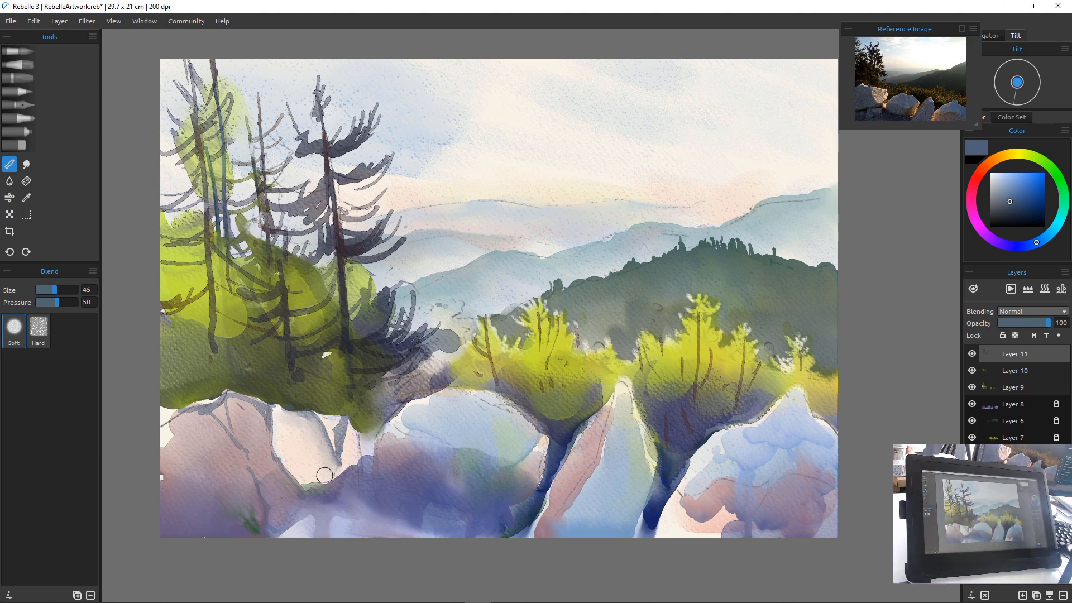
pyautogui.press('e')
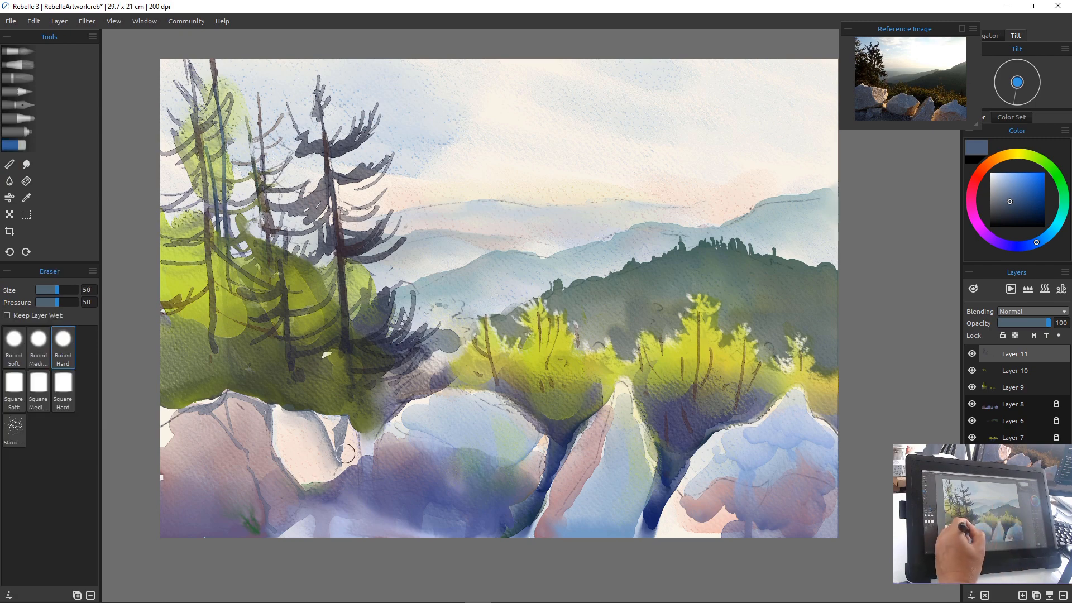
pyautogui.press('e')
pyautogui.press('e')
pyautogui.press('f')
pyautogui.press('pagedown')
pyautogui.press('e')
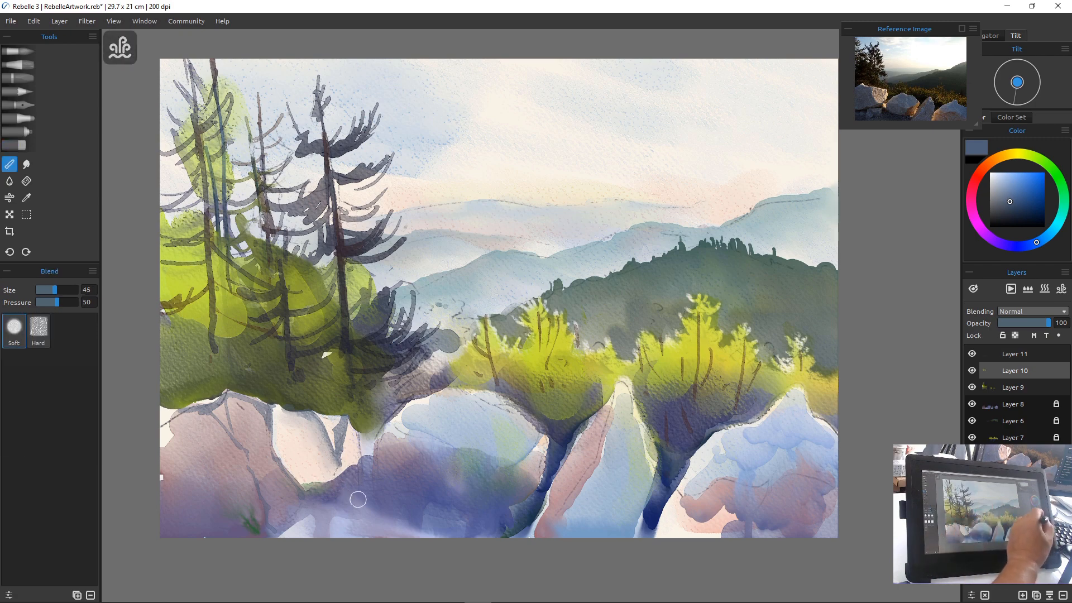
pyautogui.press('e')
pyautogui.press('e')
pyautogui.press('e')
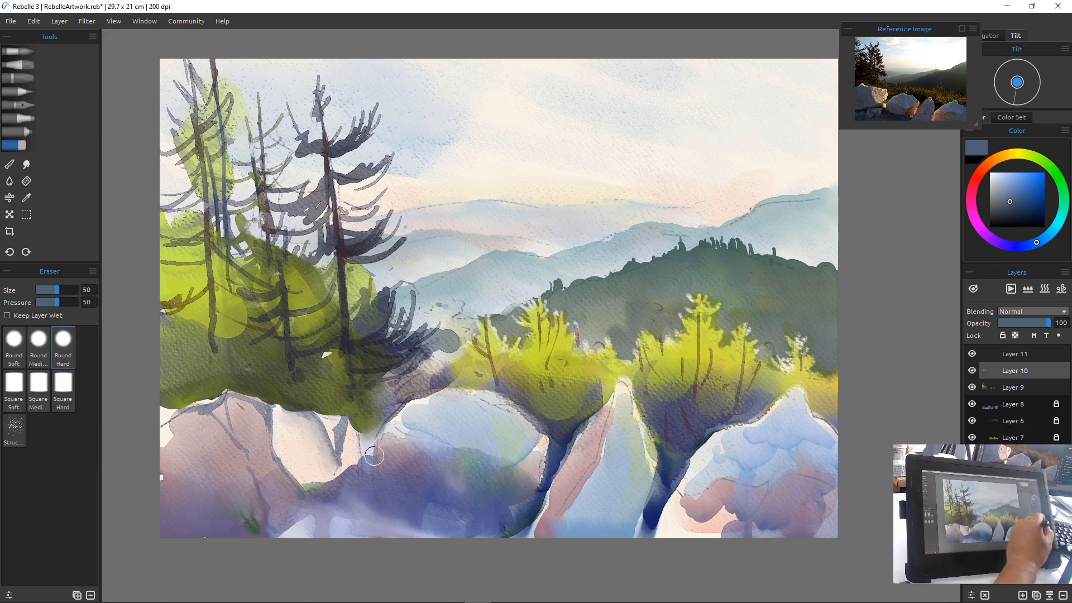
# Unlock Layer 8 and erase light vertical streaks from the purple shadow below the pale rock with the Round Hard eraser
pyautogui.press('pagedown')
pyautogui.press('pagedown')
pyautogui.press('e')
pyautogui.press('e')
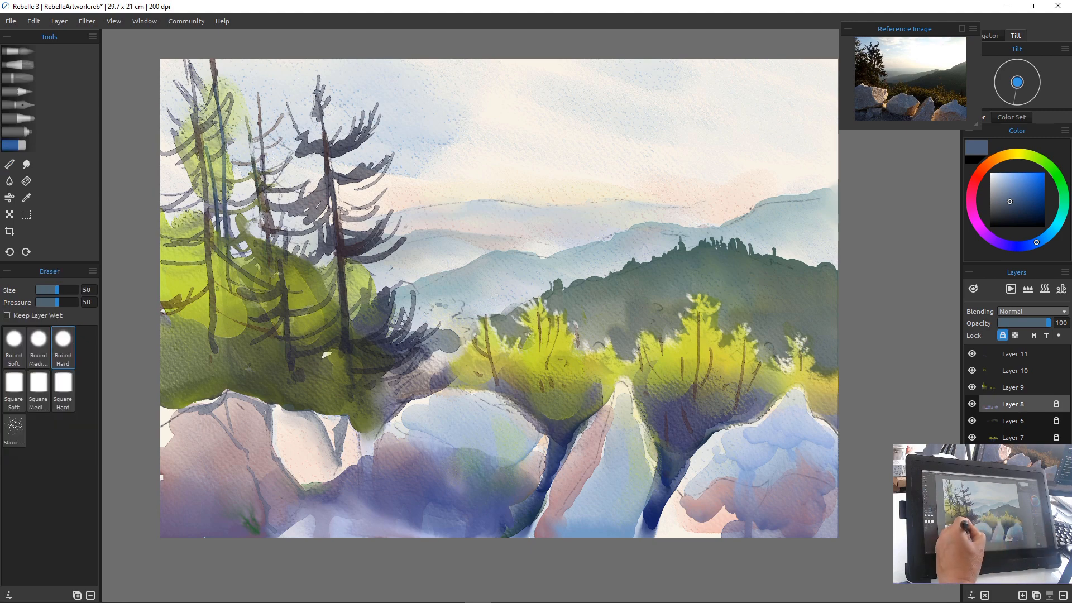
pyautogui.press('e')
pyautogui.press('e')
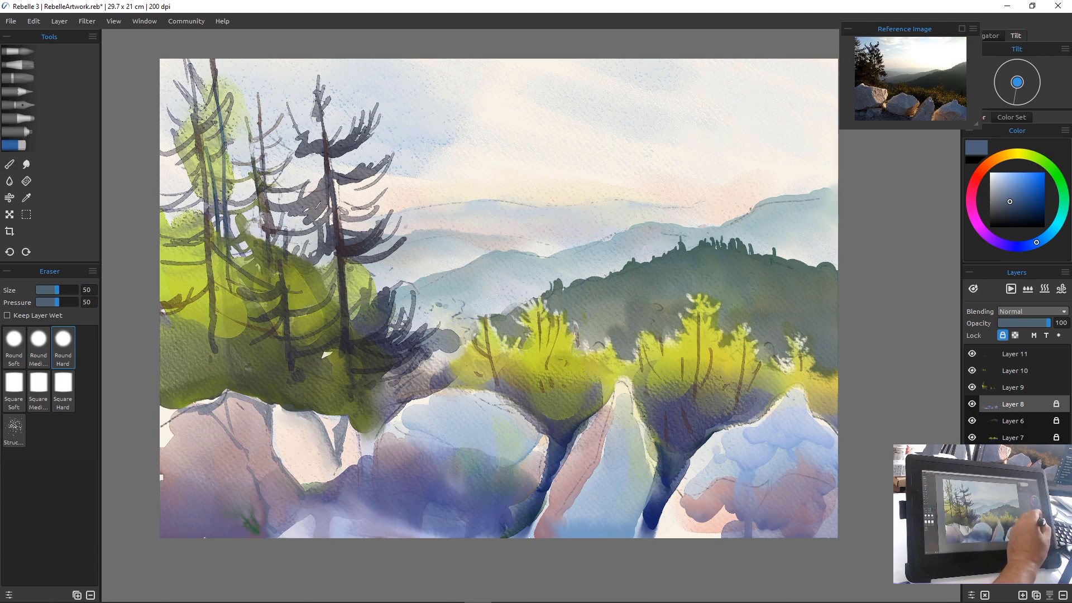
pyautogui.click(1003, 336)
pyautogui.press('e')
pyautogui.press('e')
pyautogui.moveTo(352, 459)
pyautogui.mouseDown()
pyautogui.moveTo(355, 484)
pyautogui.moveTo(345, 489)
pyautogui.moveTo(355, 509)
pyautogui.mouseUp()
pyautogui.press('e')
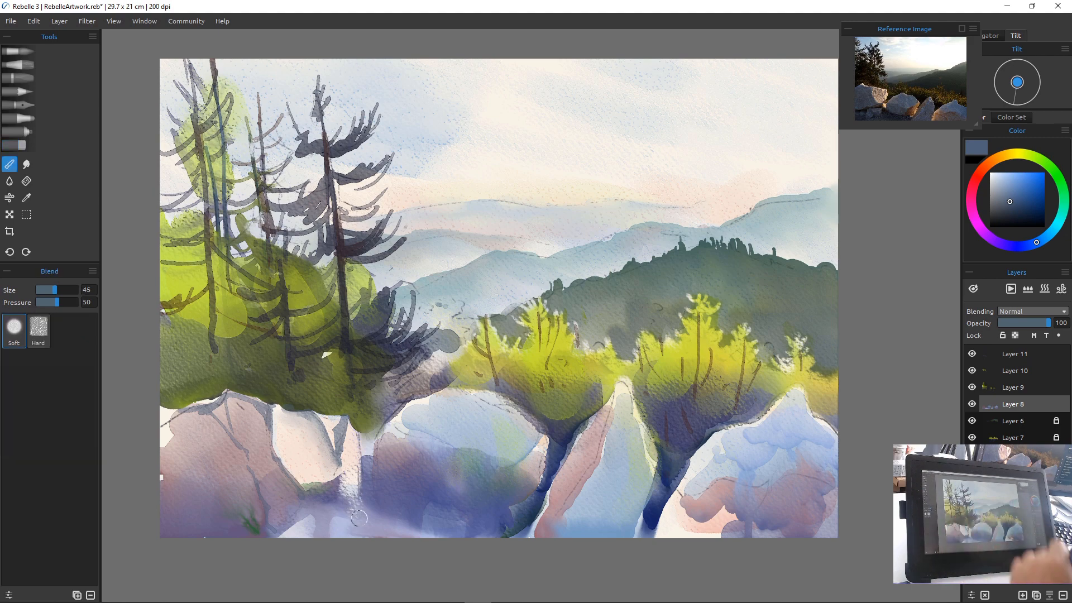
pyautogui.press('e')
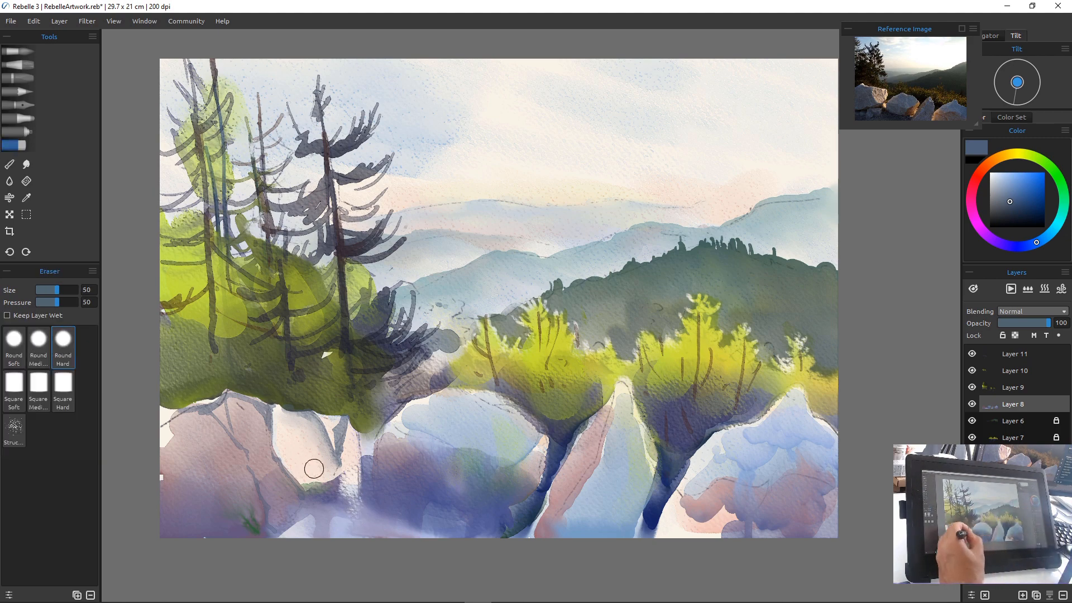
pyautogui.moveTo(312, 461)
pyautogui.mouseDown()
pyautogui.moveTo(335, 480)
pyautogui.moveTo(321, 494)
pyautogui.moveTo(308, 474)
pyautogui.moveTo(325, 502)
pyautogui.mouseUp()
pyautogui.press('b')
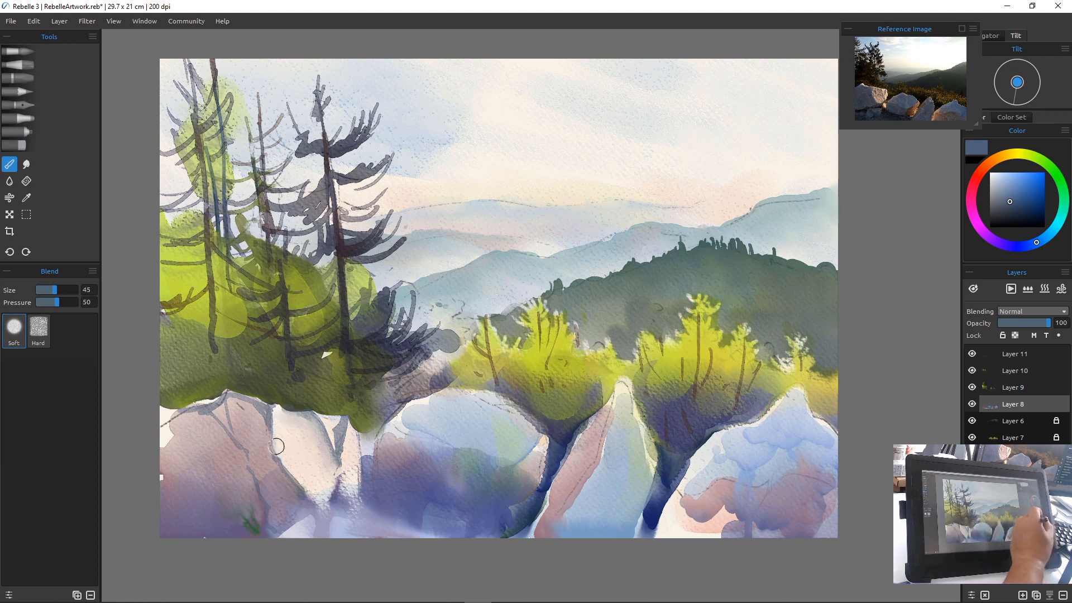
# Return to Layer 11 with the watercolor Liner brush and paint fine greyish-blue cracks down the pale rock's left part
pyautogui.click(1015, 354)
pyautogui.click(18, 52)
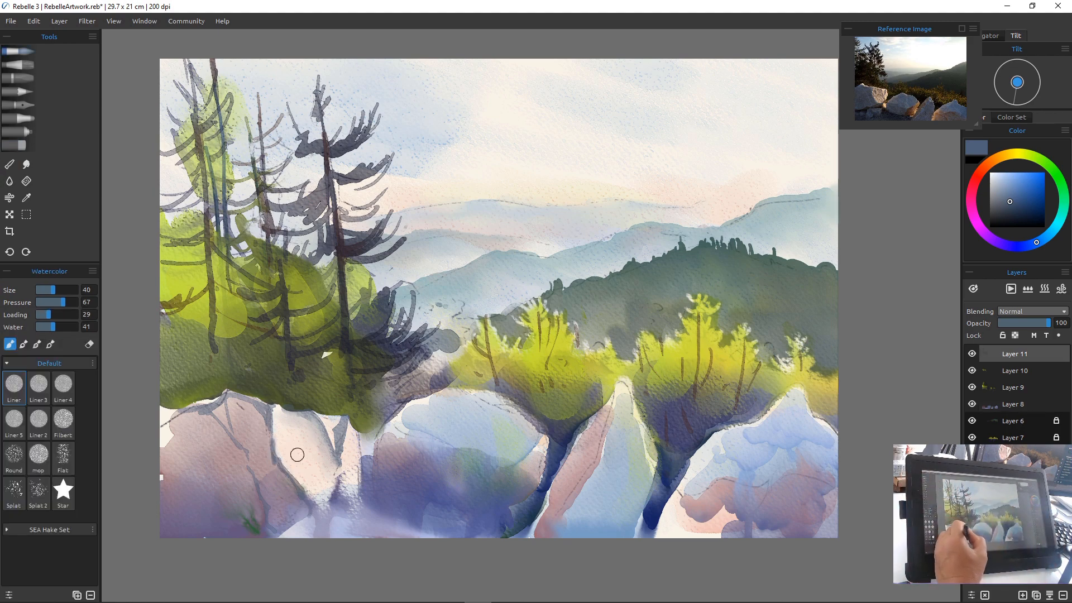
pyautogui.moveTo(288, 413); pyautogui.dragTo(305, 468)
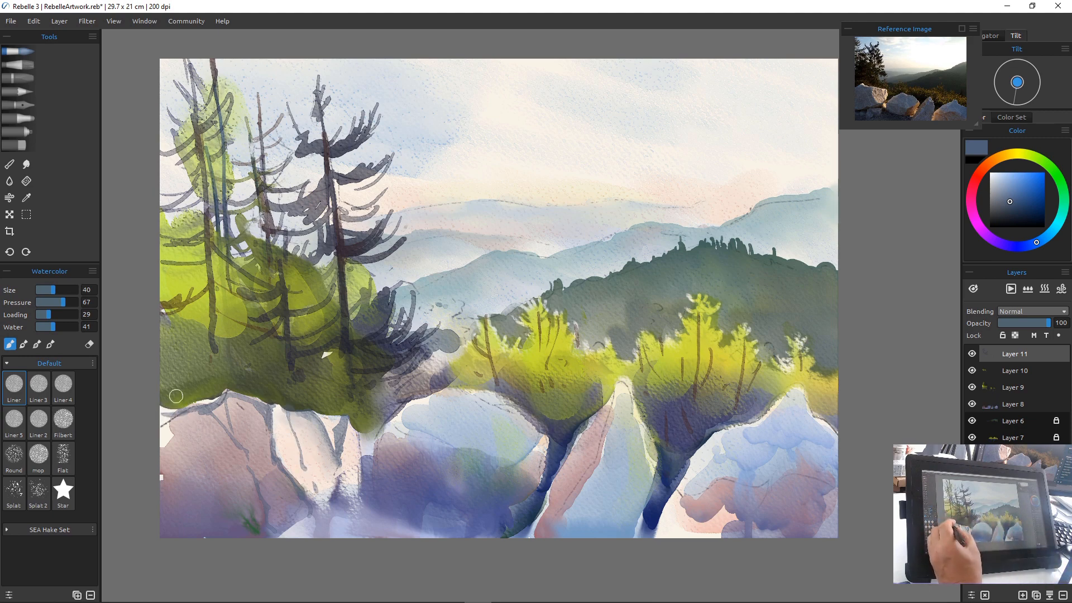
# Paint a broad greyish-blue shadow running diagonally down the face of the leftmost rock
pyautogui.middleClick(203, 418)
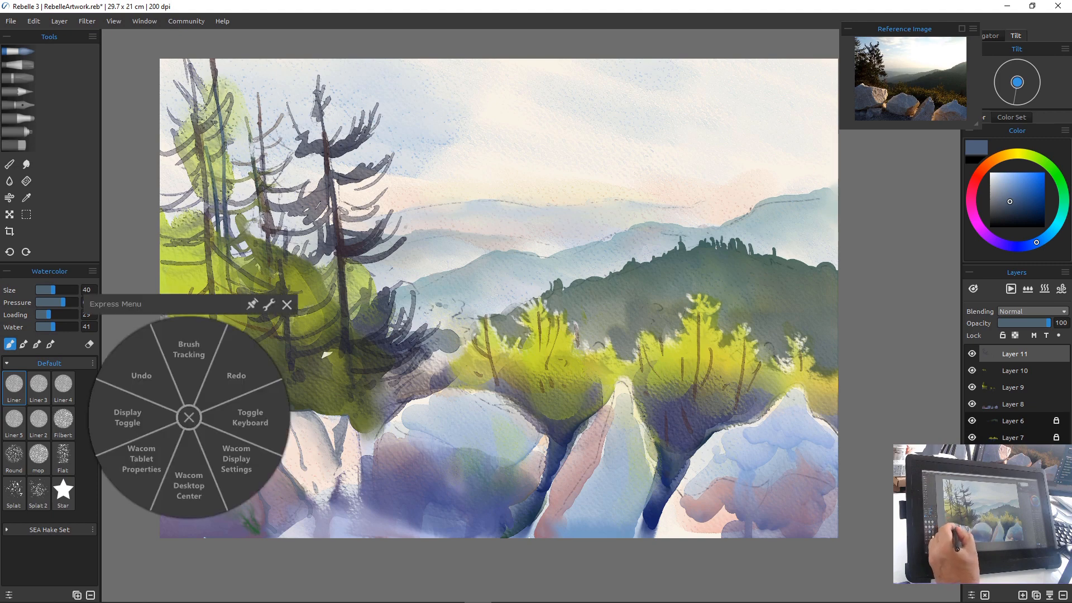
pyautogui.click(267, 316)
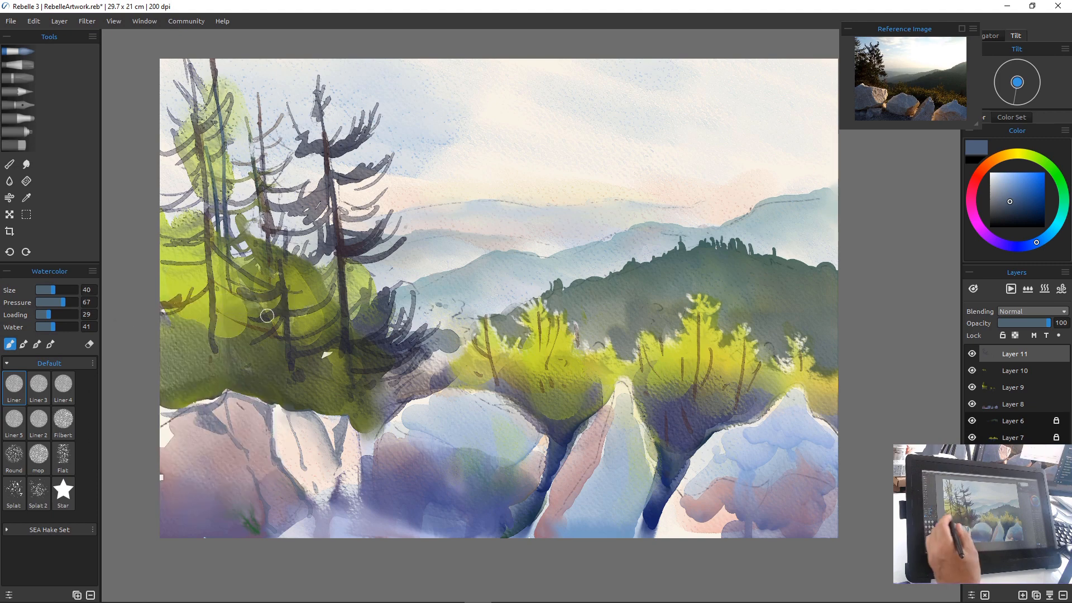
pyautogui.moveTo(198, 428)
pyautogui.mouseDown()
pyautogui.moveTo(228, 445)
pyautogui.moveTo(207, 450)
pyautogui.moveTo(232, 467)
pyautogui.moveTo(219, 421)
pyautogui.moveTo(237, 451)
pyautogui.moveTo(215, 424)
pyautogui.moveTo(247, 448)
pyautogui.moveTo(263, 497)
pyautogui.mouseUp()
pyautogui.moveTo(235, 453); pyautogui.dragTo(244, 503)
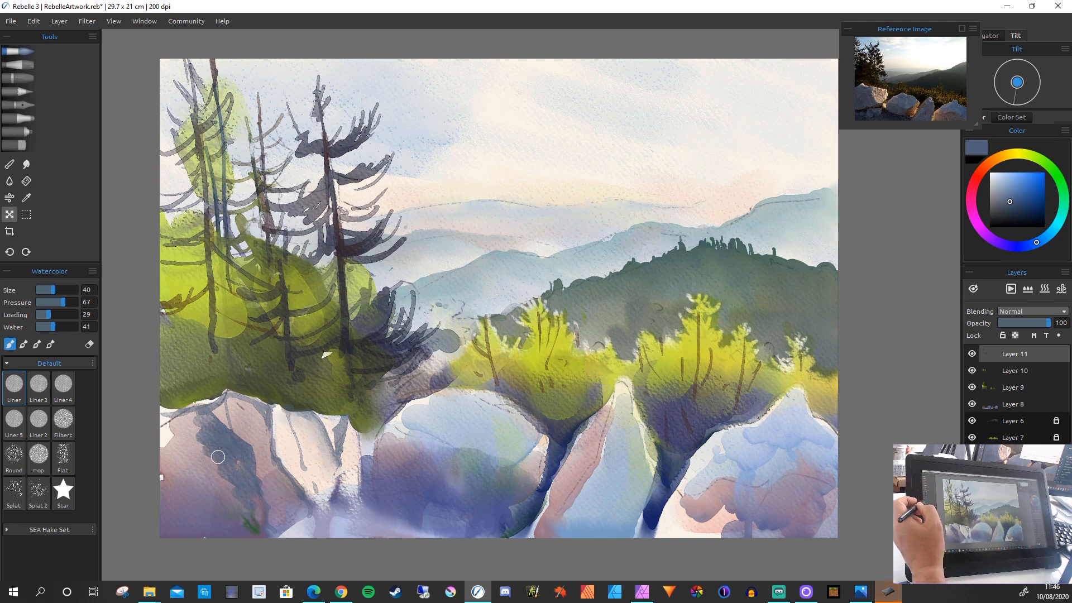
# Soften the leftmost rock's diagonal shadow with the Soft blender, and line the second rock's upper edge in greyish blue with the Liner brush
pyautogui.press('b')
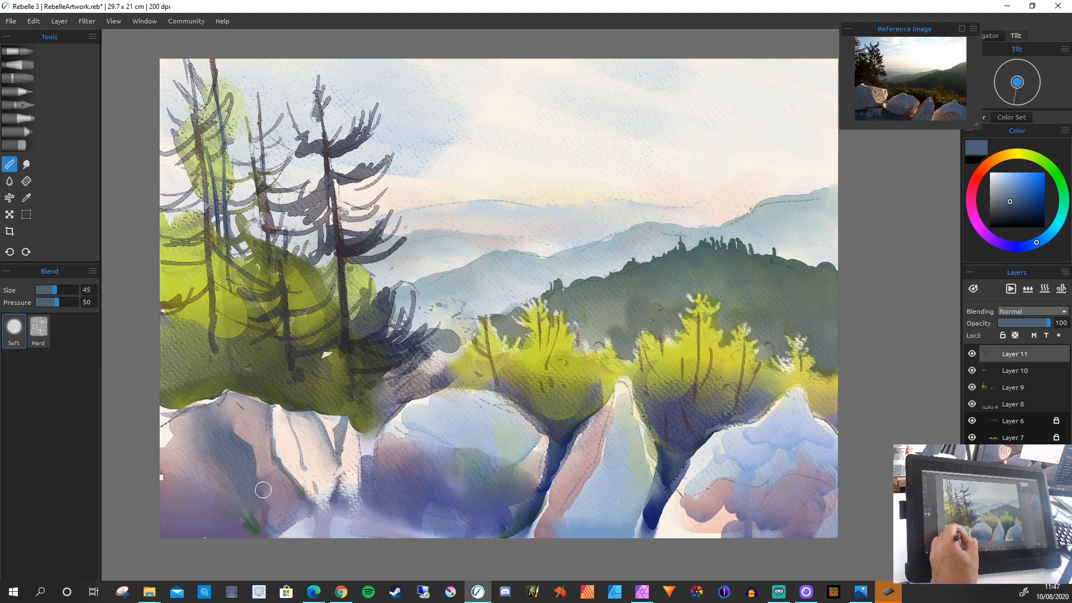
pyautogui.press('b')
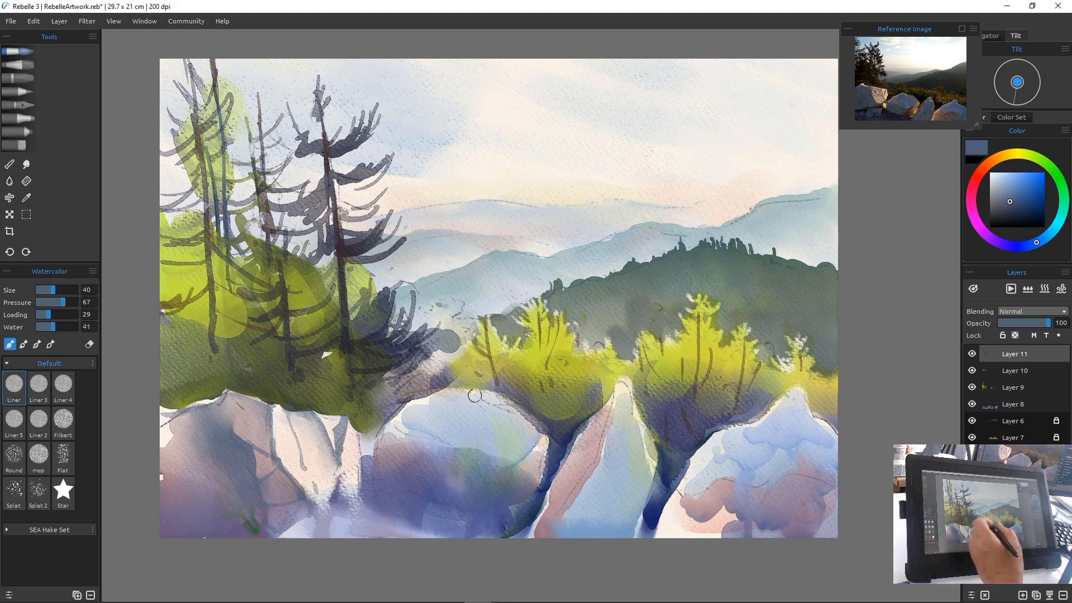
pyautogui.moveTo(451, 392)
pyautogui.mouseDown()
pyautogui.moveTo(501, 411)
pyautogui.moveTo(483, 393)
pyautogui.moveTo(490, 418)
pyautogui.moveTo(479, 399)
pyautogui.moveTo(501, 408)
pyautogui.mouseUp()
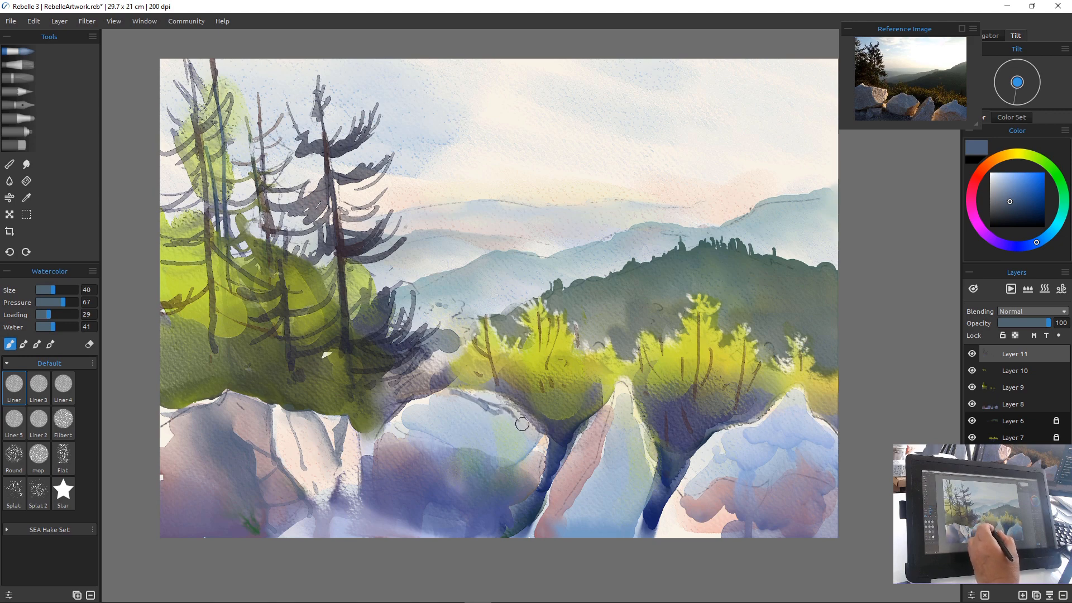
# Choose a salmon pink and paint a curved band just inside the second rock's upper-right edge with the Liner brush
pyautogui.click(971, 201)
pyautogui.click(1002, 180)
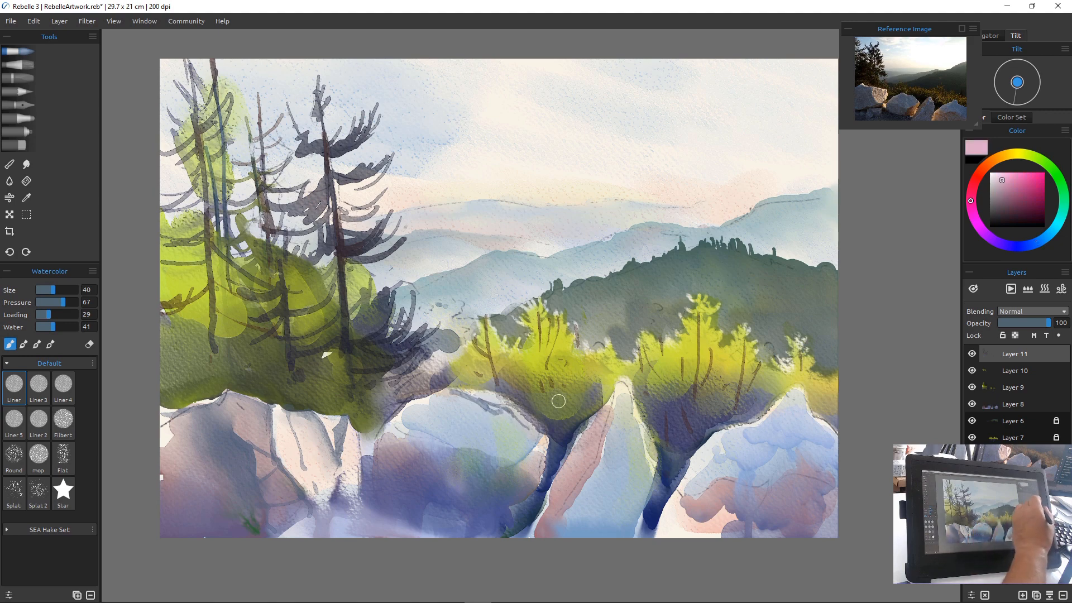
pyautogui.moveTo(1001, 180)
pyautogui.mouseDown()
pyautogui.moveTo(971, 190)
pyautogui.moveTo(978, 175)
pyautogui.mouseUp()
pyautogui.click(971, 205)
pyautogui.moveTo(1009, 181); pyautogui.dragTo(1011, 180)
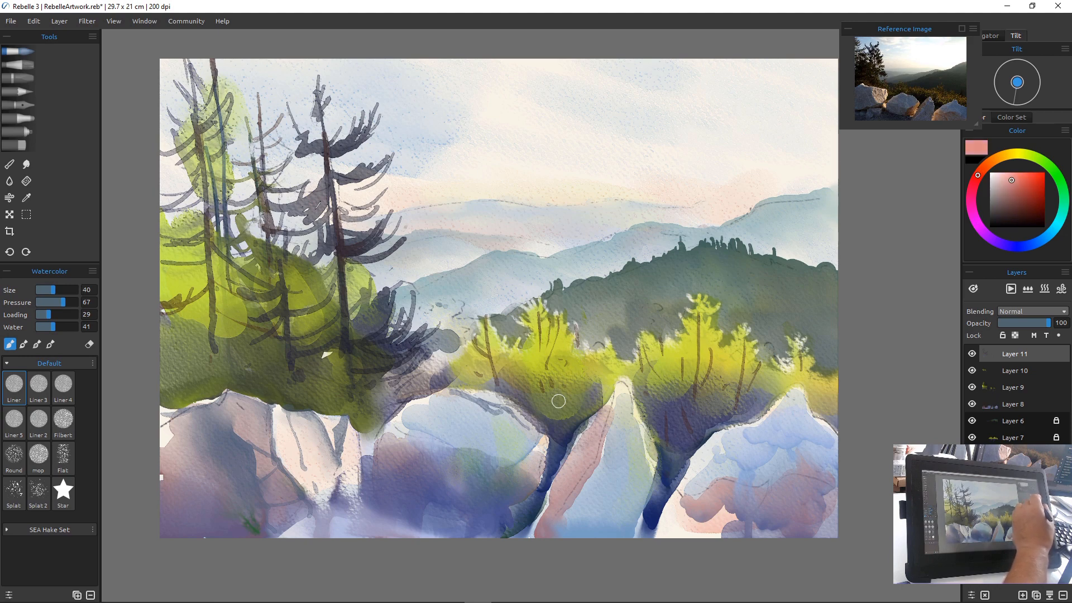
pyautogui.moveTo(464, 394)
pyautogui.mouseDown()
pyautogui.moveTo(444, 395)
pyautogui.moveTo(477, 397)
pyautogui.moveTo(533, 436)
pyautogui.mouseUp()
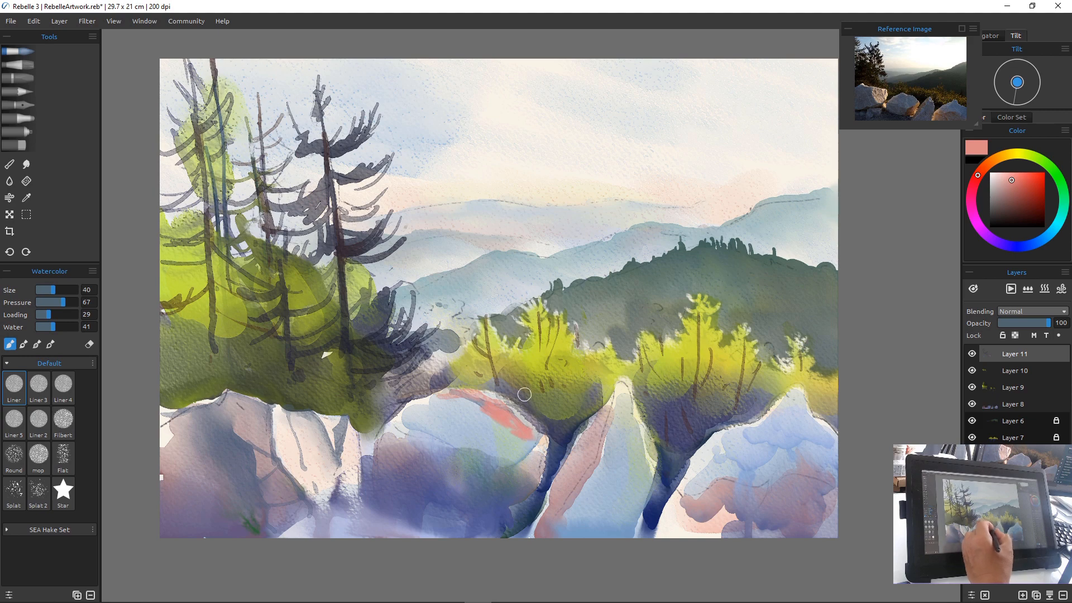
# Add a light blue patch beneath the pink band on the second rock and soften both colors with the Soft blender
pyautogui.click(995, 242)
pyautogui.click(1034, 244)
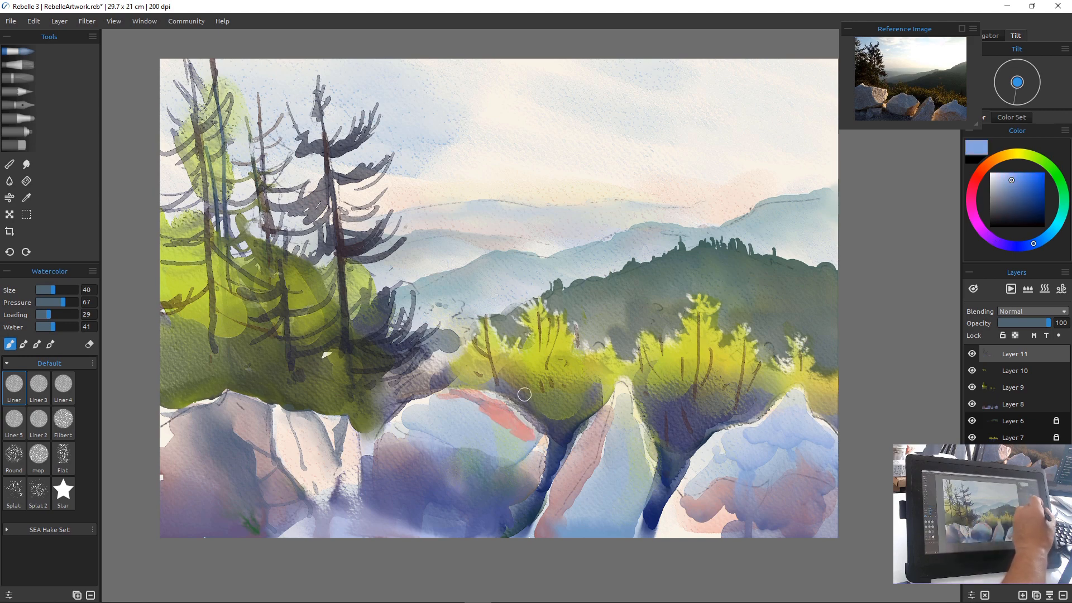
pyautogui.moveTo(504, 430); pyautogui.dragTo(504, 433)
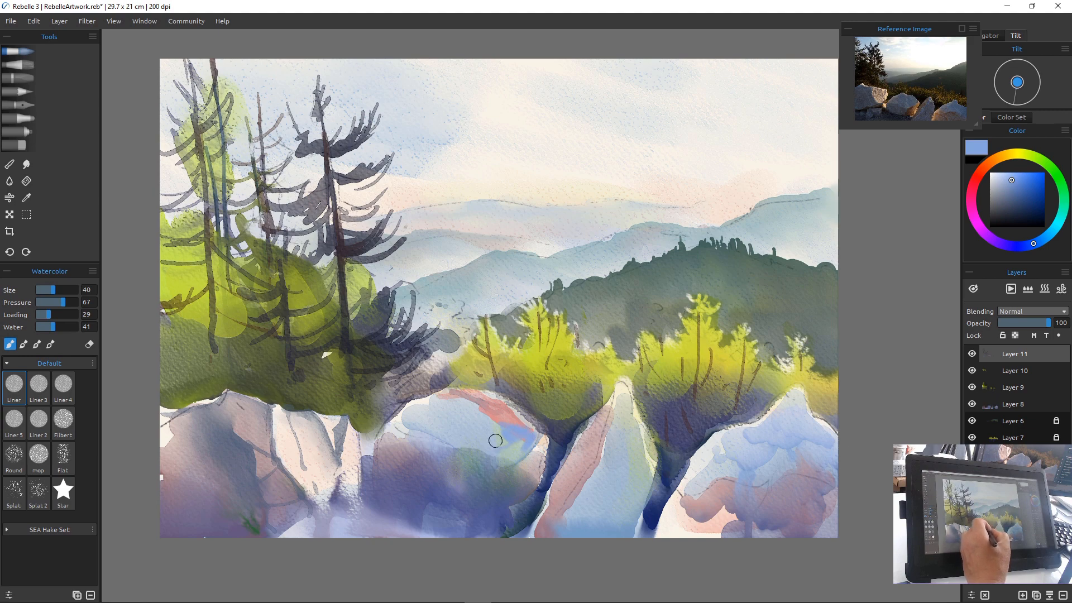
pyautogui.click(10, 163)
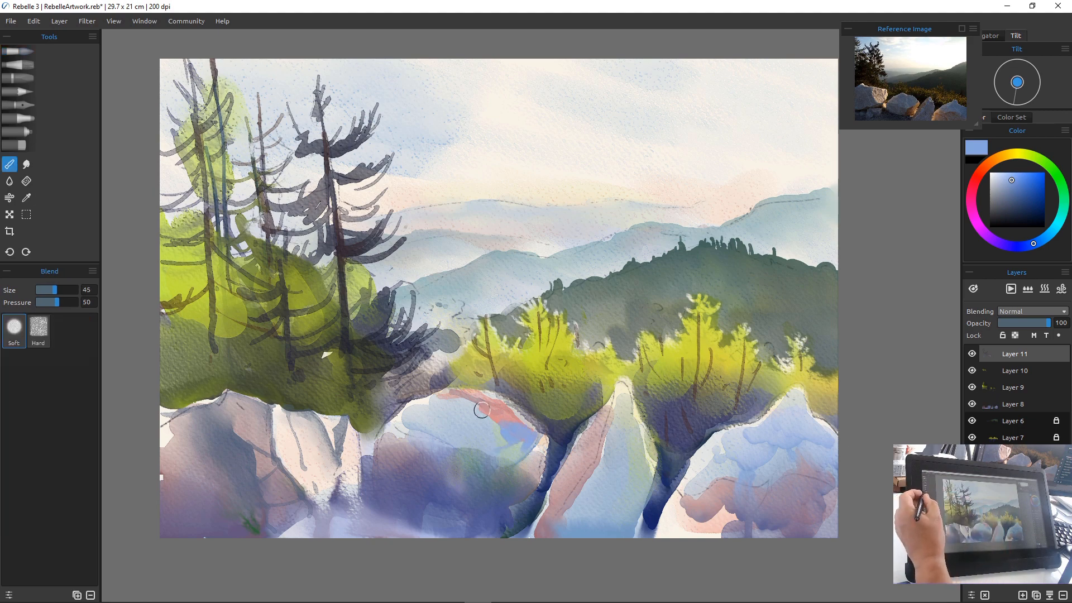
pyautogui.moveTo(479, 408)
pyautogui.mouseDown()
pyautogui.moveTo(488, 416)
pyautogui.moveTo(438, 402)
pyautogui.moveTo(504, 440)
pyautogui.mouseUp()
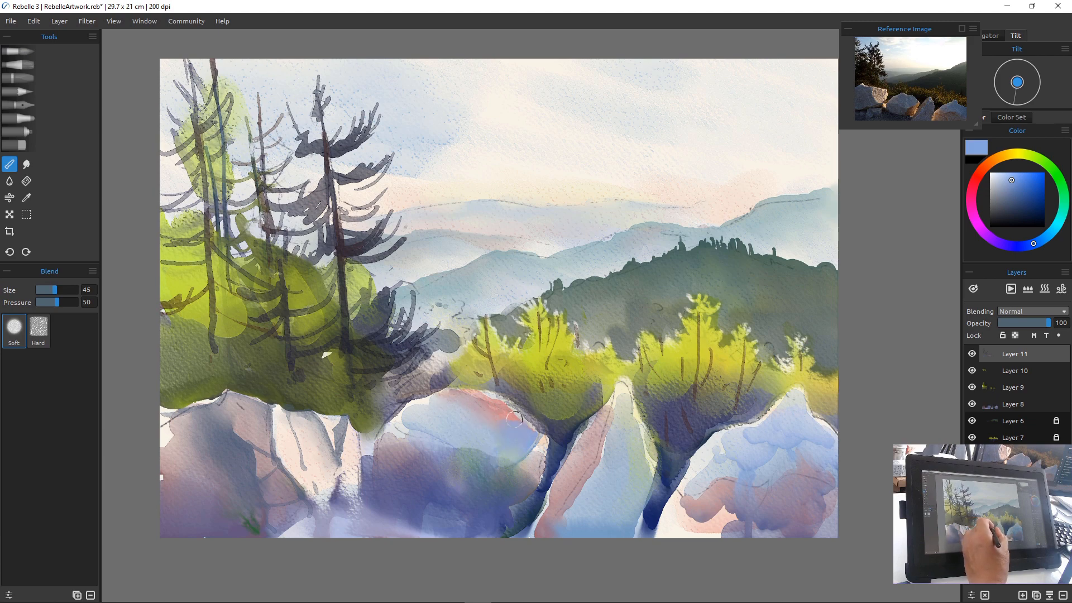
pyautogui.moveTo(408, 423); pyautogui.dragTo(388, 421)
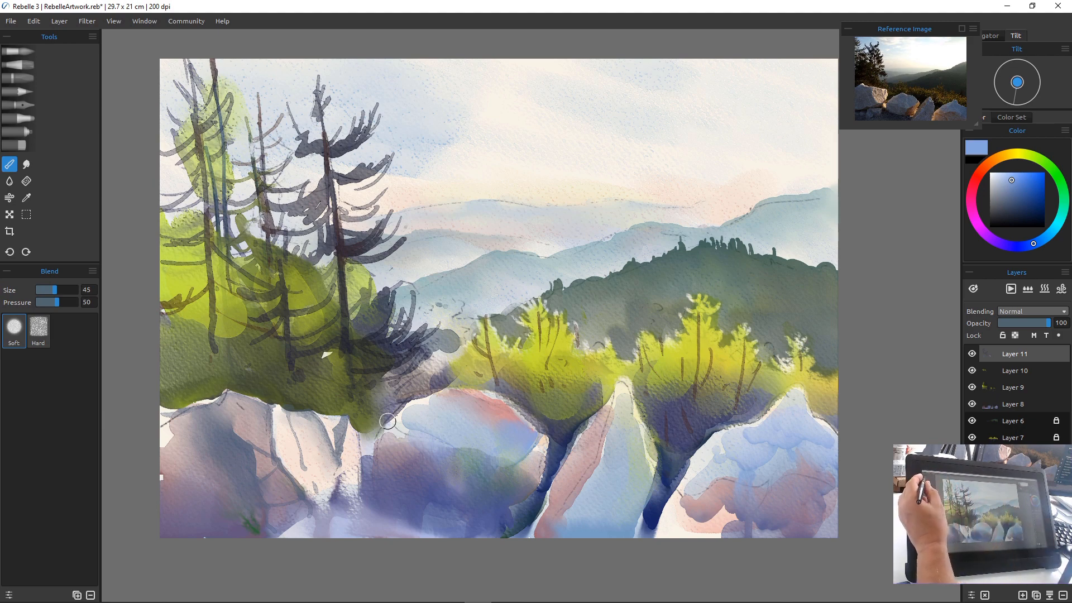
# Add a new layer above Layer 11 and paint a dark navy line along the second rock's upper-right edge with the watercolor Liner brush
pyautogui.click(20, 52)
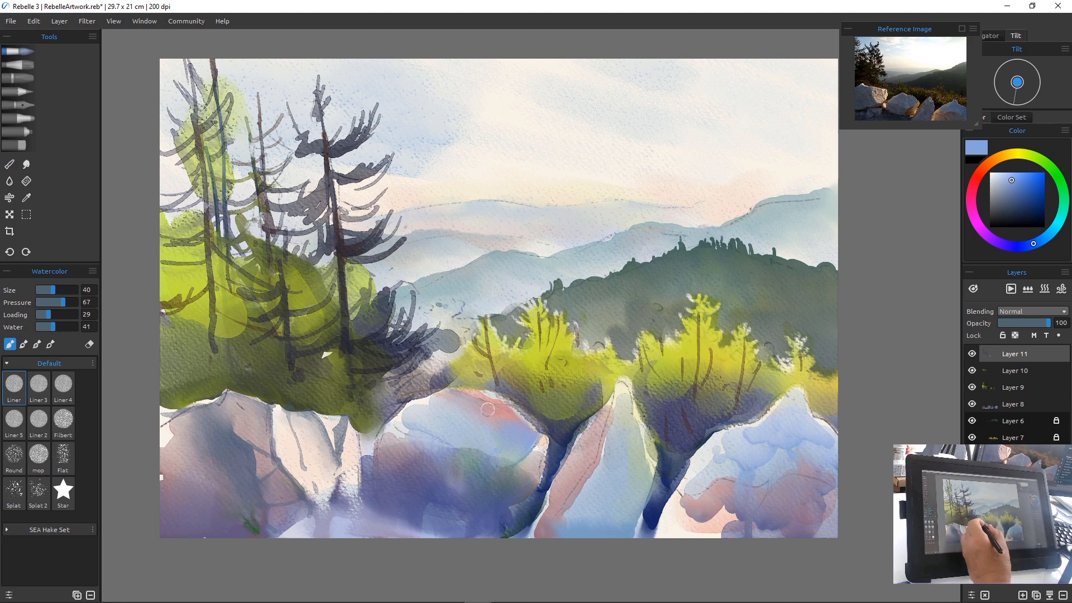
pyautogui.moveTo(1023, 601)
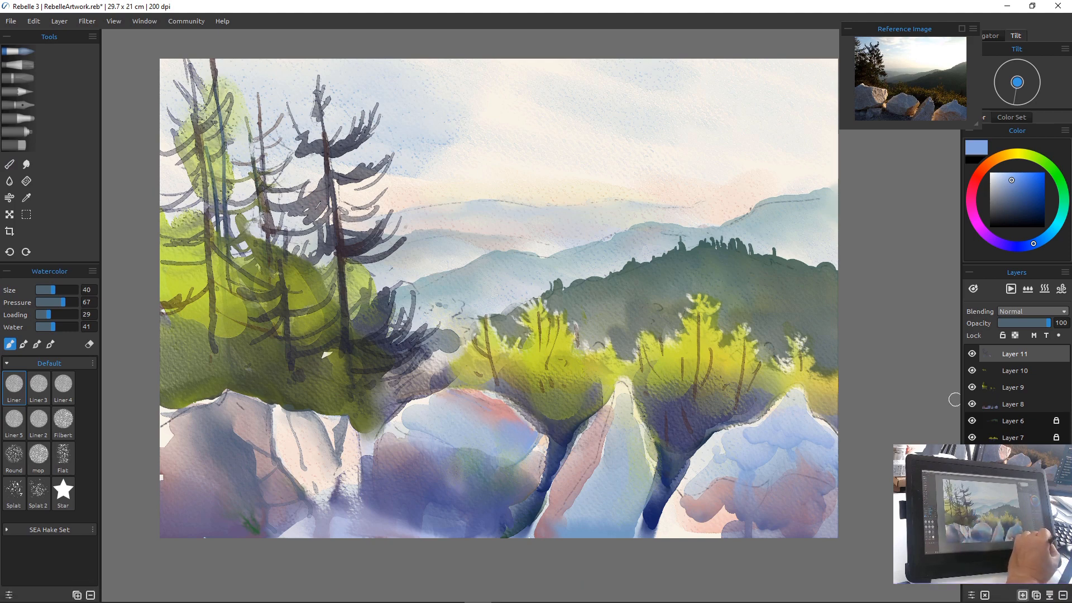
pyautogui.click(1023, 595)
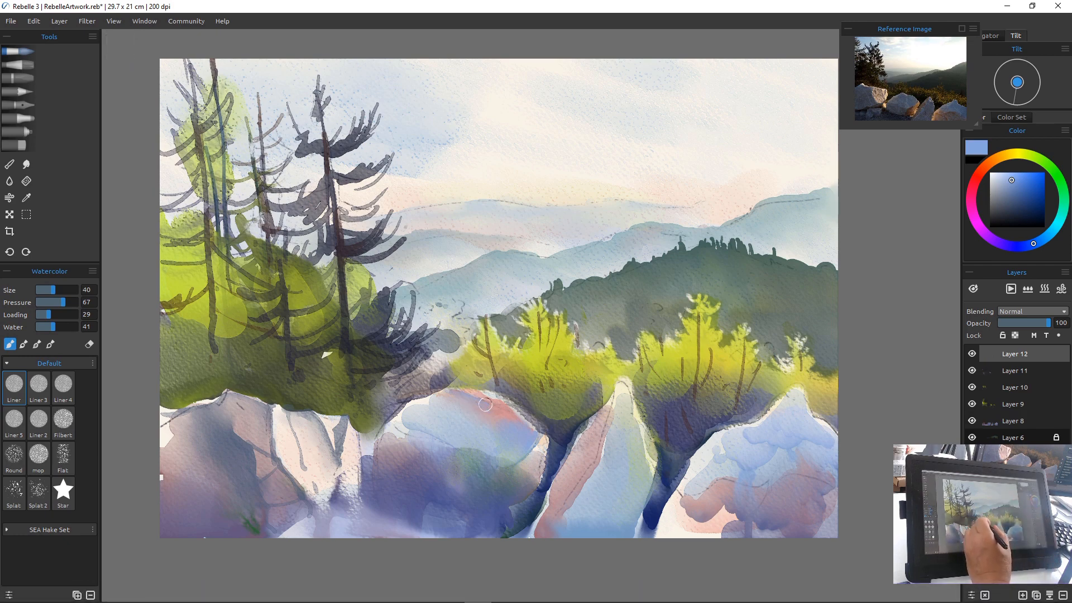
pyautogui.moveTo(1019, 206); pyautogui.dragTo(1019, 217)
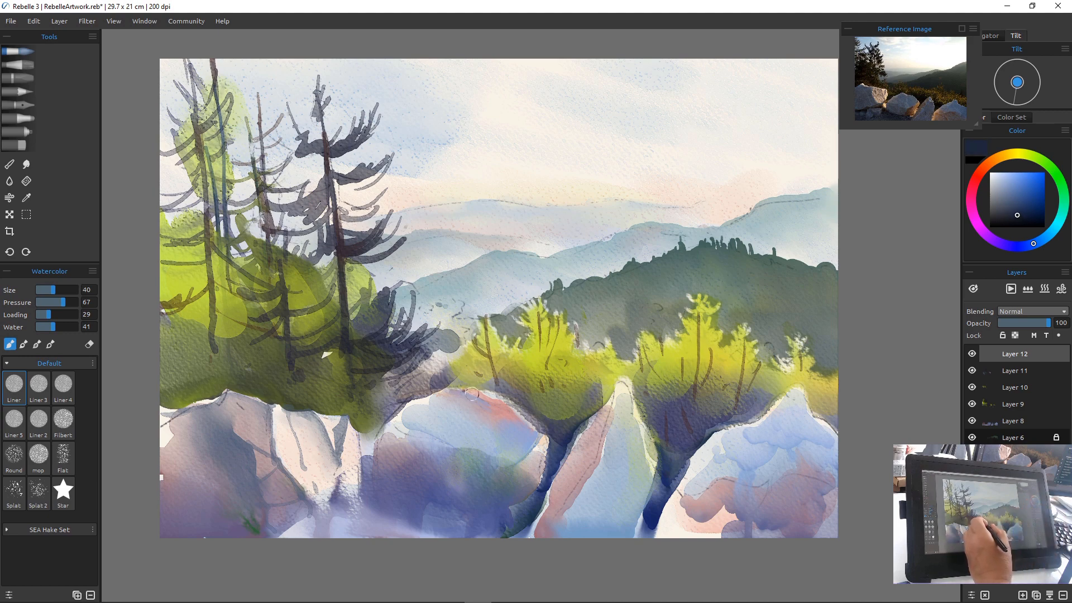
pyautogui.moveTo(472, 394)
pyautogui.mouseDown()
pyautogui.moveTo(535, 430)
pyautogui.moveTo(517, 448)
pyautogui.moveTo(536, 431)
pyautogui.moveTo(524, 456)
pyautogui.mouseUp()
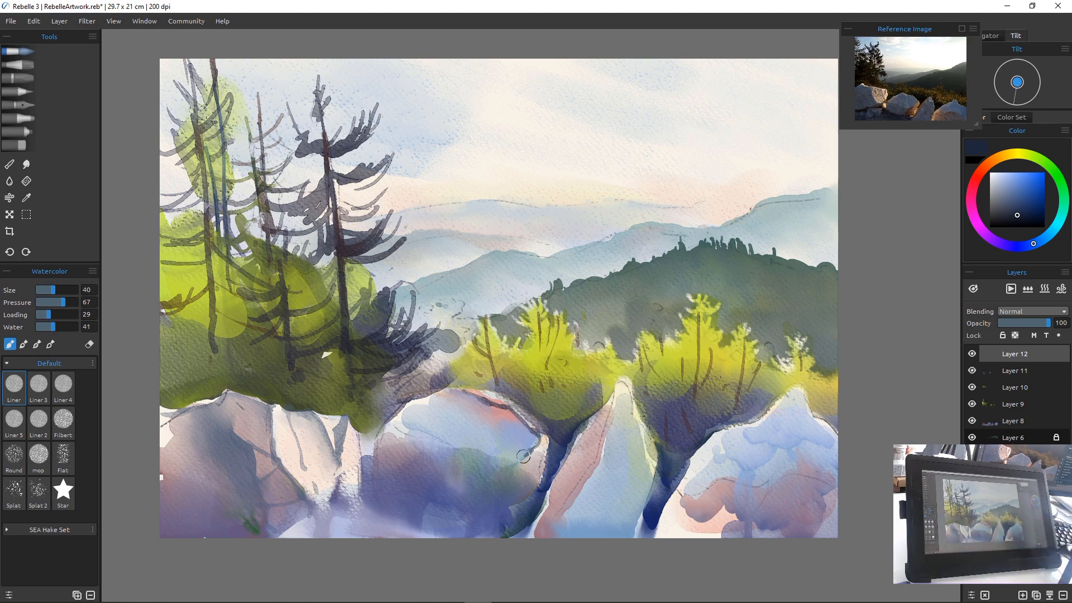
# Paint dark navy accents between the first two rocks and down the second rock's right edge, plus a crack running diagonally to its base
pyautogui.moveTo(344, 424)
pyautogui.mouseDown()
pyautogui.moveTo(342, 457)
pyautogui.moveTo(345, 420)
pyautogui.mouseUp()
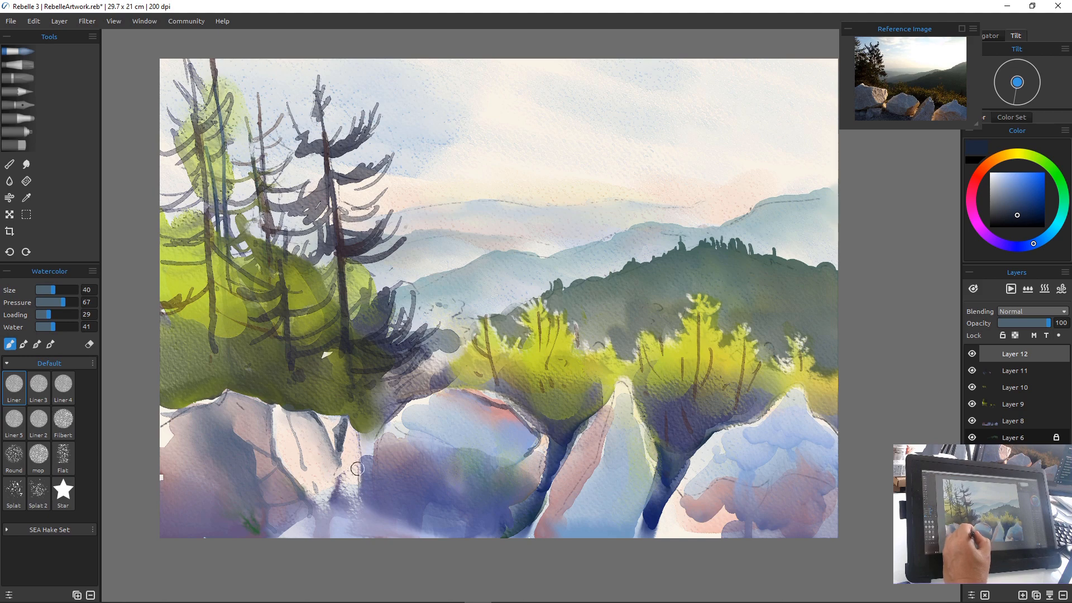
pyautogui.moveTo(362, 462)
pyautogui.mouseDown()
pyautogui.moveTo(377, 507)
pyautogui.moveTo(367, 481)
pyautogui.moveTo(366, 502)
pyautogui.moveTo(351, 511)
pyautogui.mouseUp()
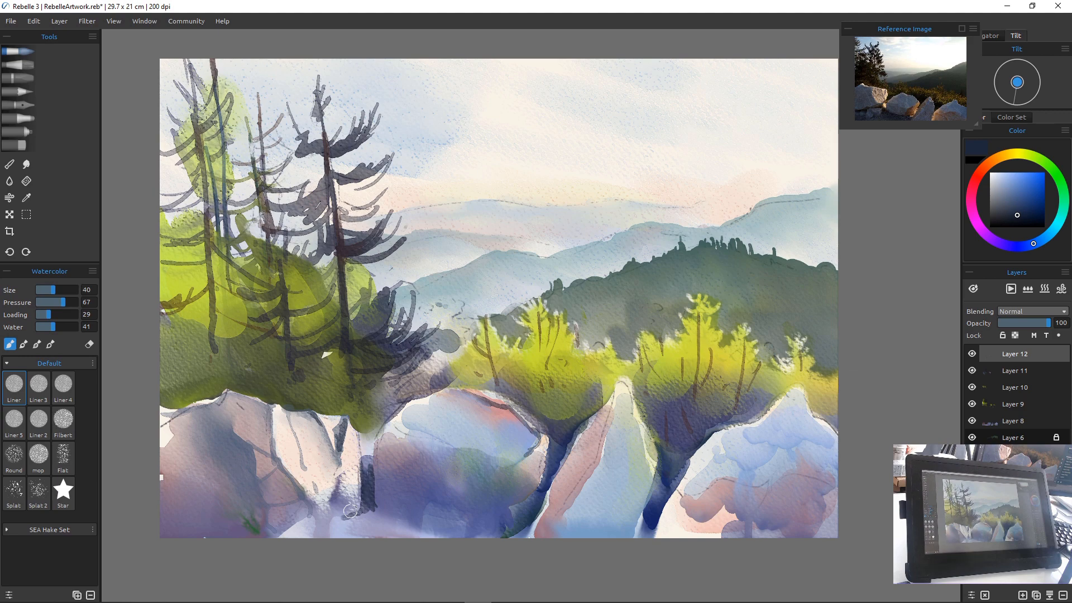
pyautogui.moveTo(548, 434)
pyautogui.mouseDown()
pyautogui.moveTo(514, 394)
pyautogui.moveTo(550, 431)
pyautogui.moveTo(553, 451)
pyautogui.moveTo(560, 411)
pyautogui.moveTo(556, 448)
pyautogui.moveTo(541, 425)
pyautogui.moveTo(553, 440)
pyautogui.moveTo(543, 474)
pyautogui.moveTo(551, 437)
pyautogui.moveTo(550, 471)
pyautogui.moveTo(560, 455)
pyautogui.moveTo(544, 487)
pyautogui.mouseUp()
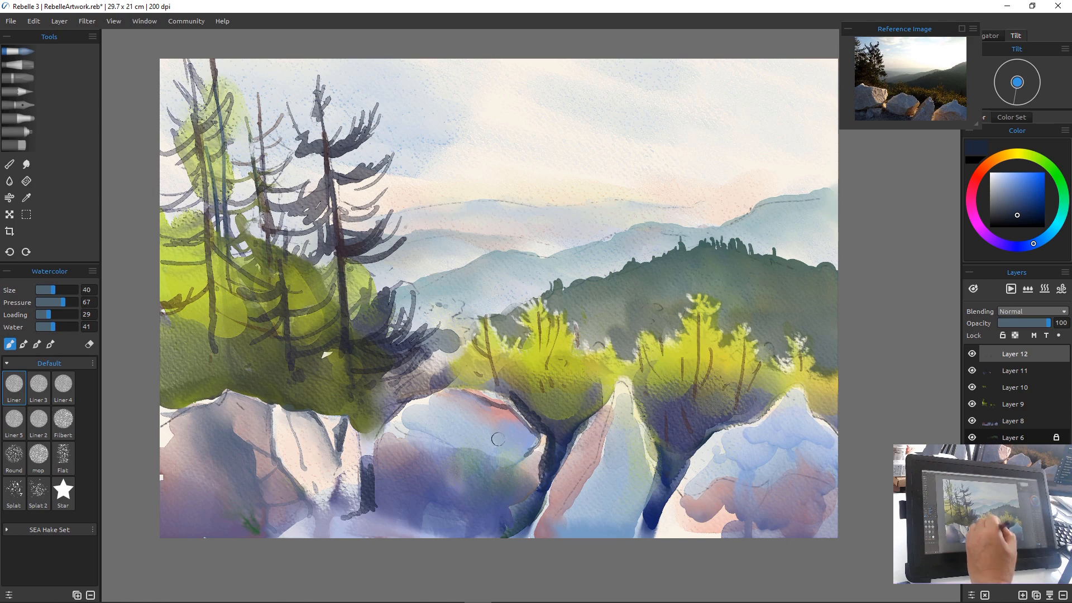
pyautogui.moveTo(540, 437)
pyautogui.mouseDown()
pyautogui.moveTo(474, 480)
pyautogui.moveTo(464, 530)
pyautogui.mouseUp()
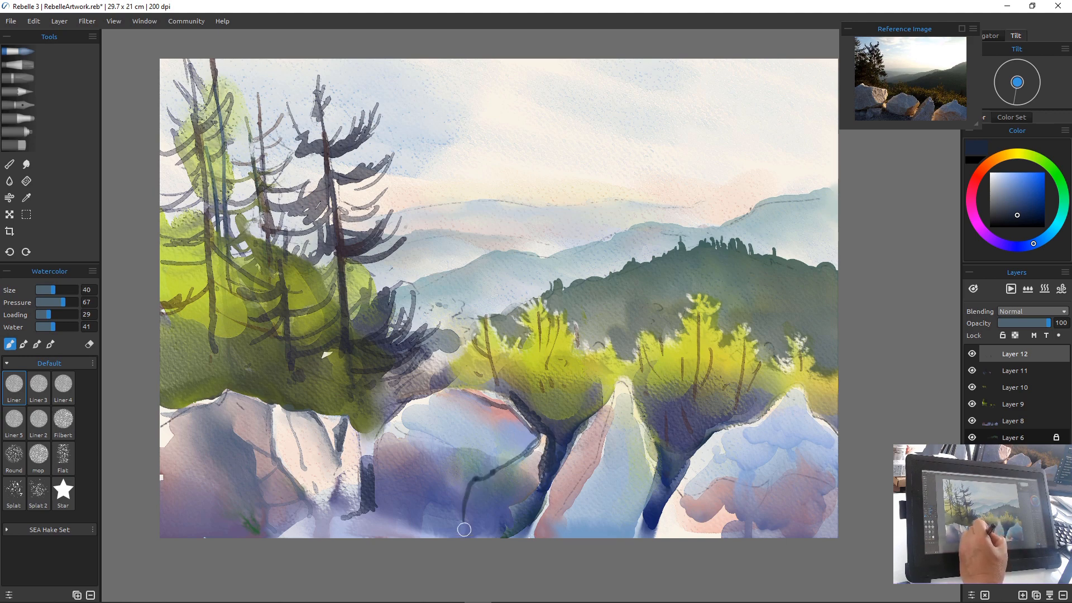
# Paint a muted reddish brown shadow along the underside of the second rock's crack and soften it with the Soft blender
pyautogui.click(981, 170)
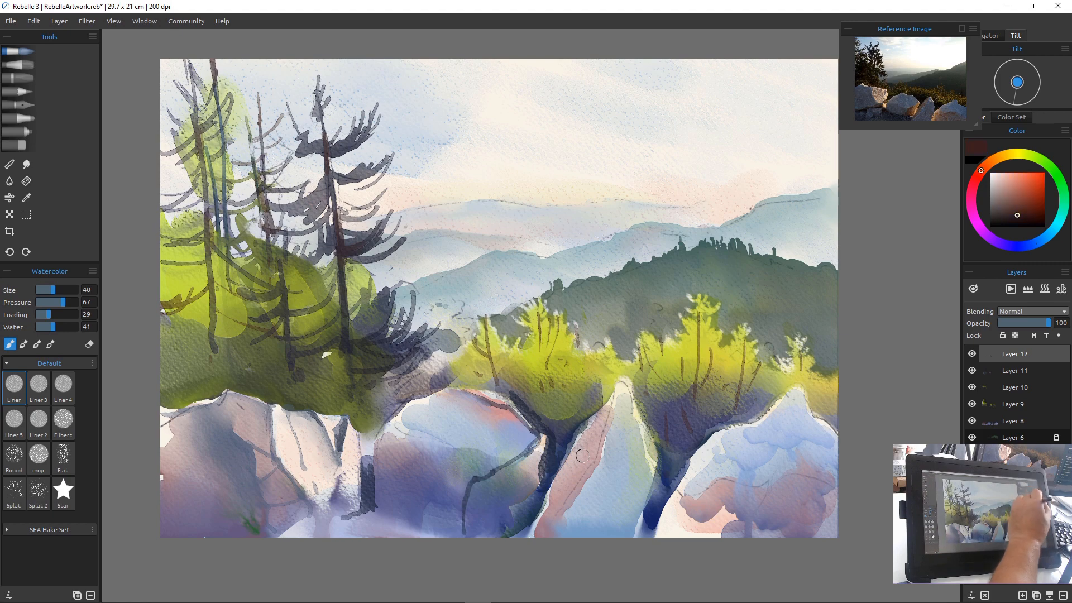
pyautogui.click(1016, 203)
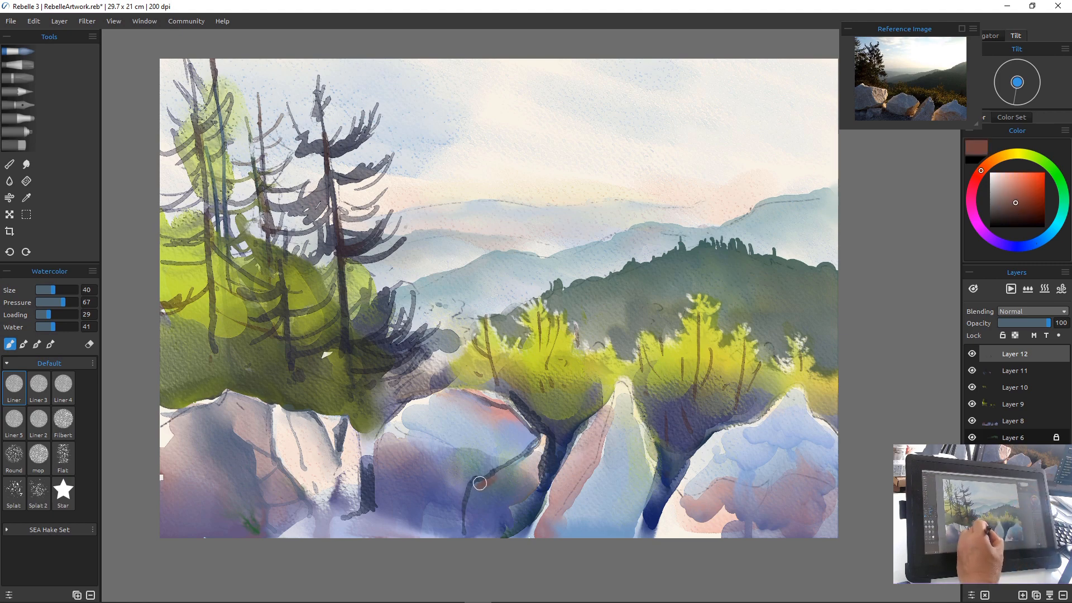
pyautogui.moveTo(475, 515); pyautogui.dragTo(468, 505)
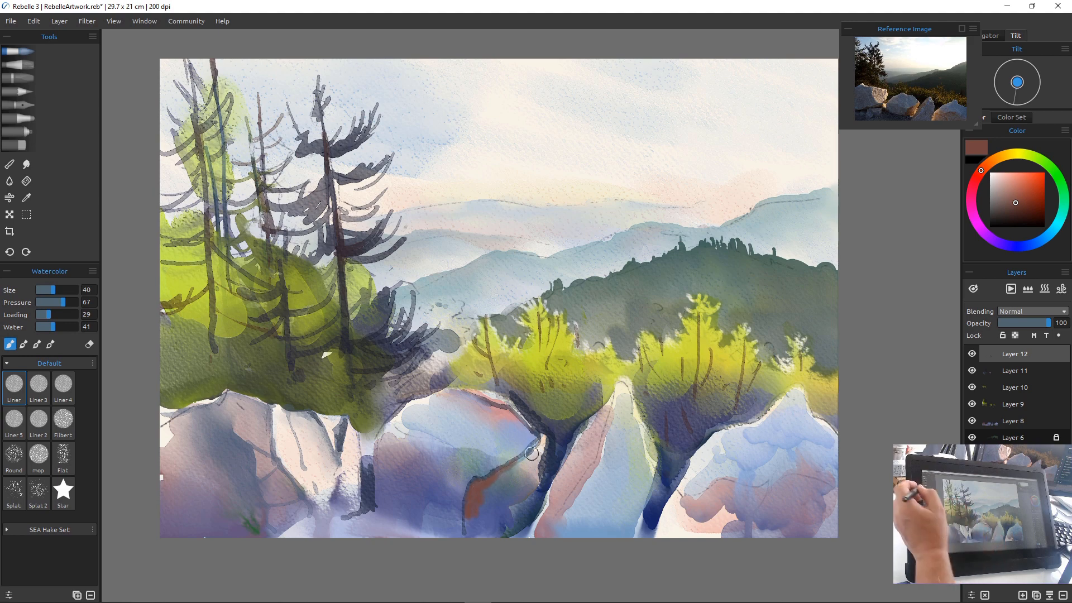
pyautogui.press('b')
pyautogui.moveTo(499, 484)
pyautogui.mouseDown()
pyautogui.moveTo(488, 510)
pyautogui.moveTo(476, 508)
pyautogui.moveTo(473, 528)
pyautogui.moveTo(493, 488)
pyautogui.moveTo(529, 457)
pyautogui.moveTo(503, 478)
pyautogui.moveTo(503, 507)
pyautogui.moveTo(468, 530)
pyautogui.mouseUp()
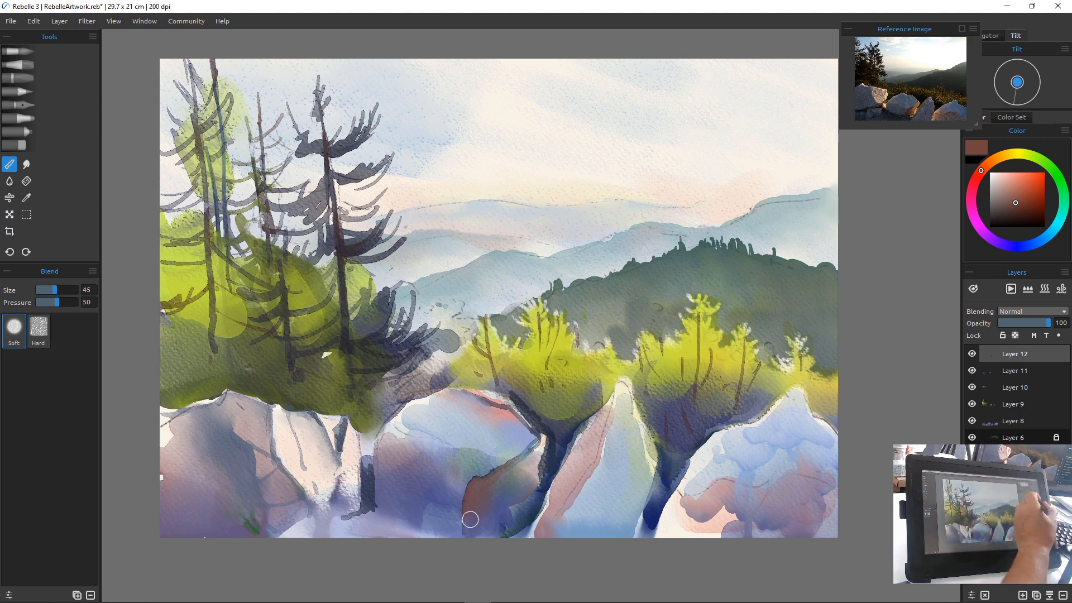
# Extend the second rock's crack to the upper left with reddish brown and dark blue Liner strokes, and blend its lower edge
pyautogui.press('w')
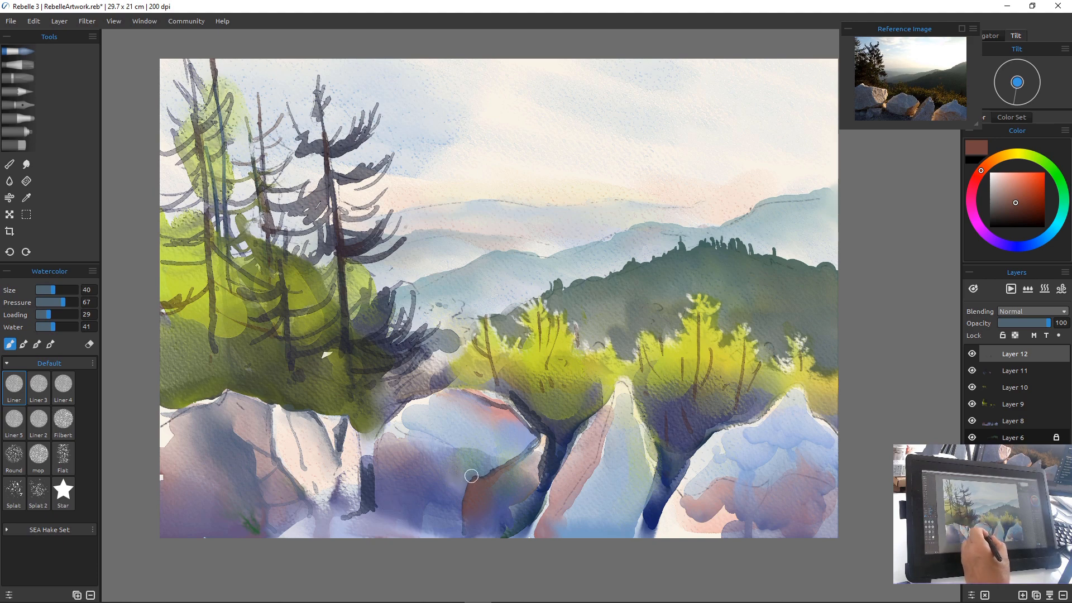
pyautogui.moveTo(441, 468); pyautogui.dragTo(470, 480)
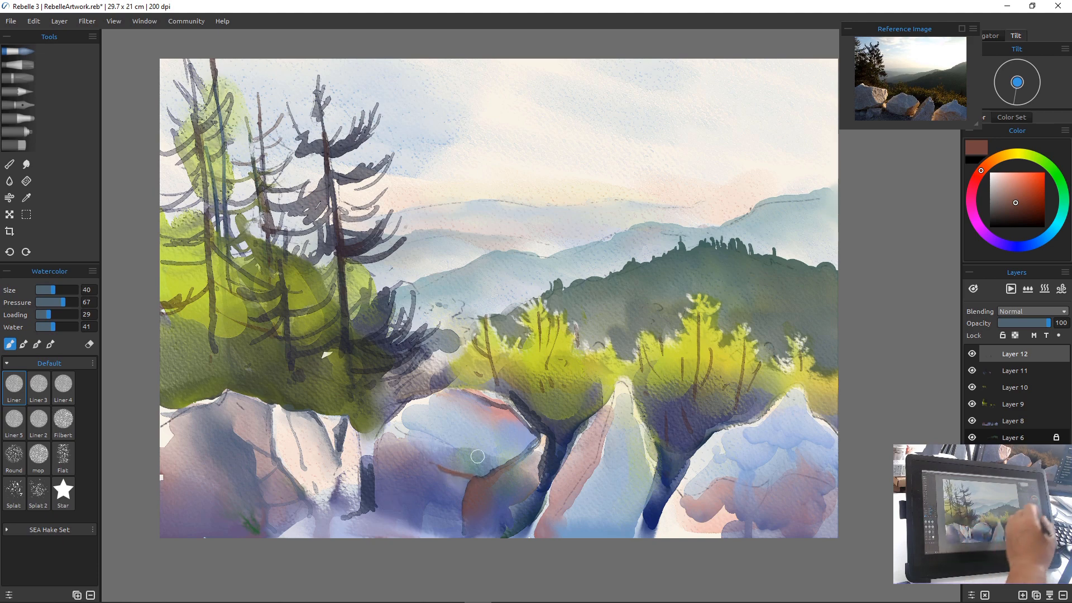
pyautogui.click(1002, 218)
pyautogui.click(1002, 244)
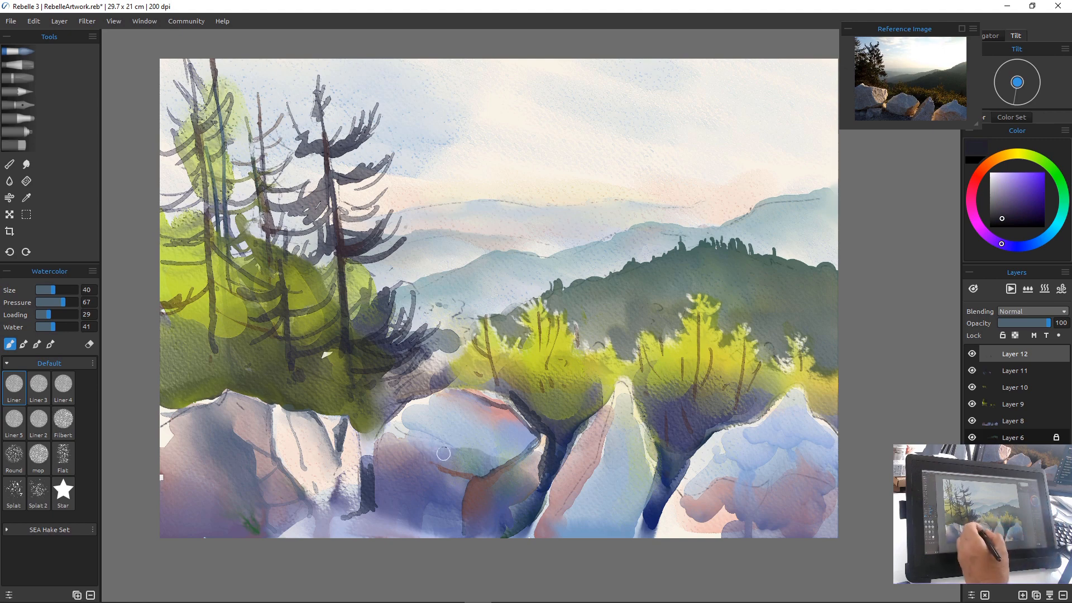
pyautogui.click(1016, 246)
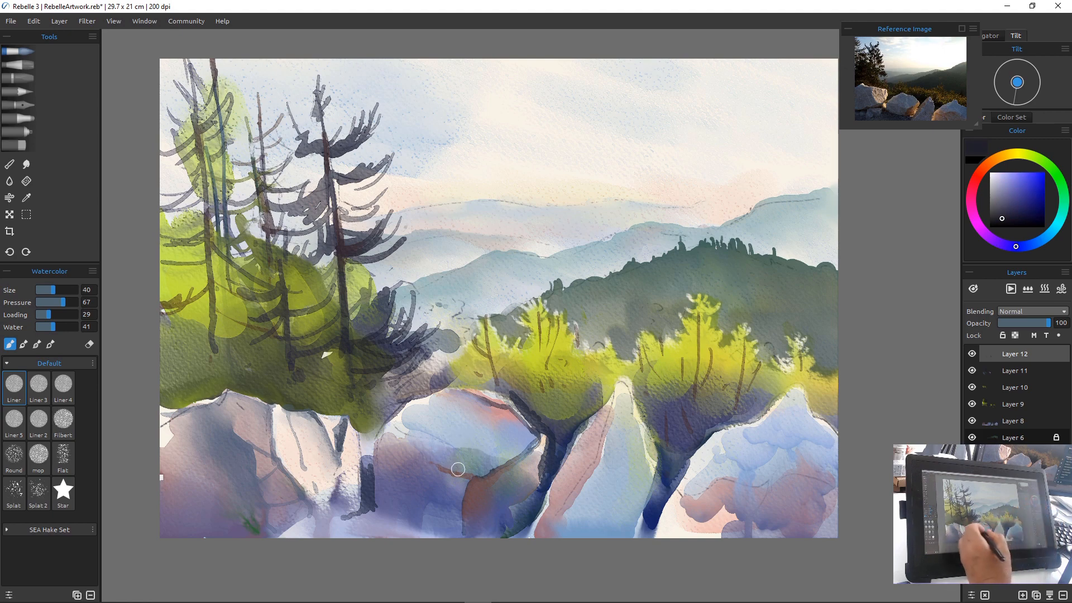
pyautogui.moveTo(429, 462)
pyautogui.mouseDown()
pyautogui.moveTo(473, 481)
pyautogui.moveTo(491, 472)
pyautogui.mouseUp()
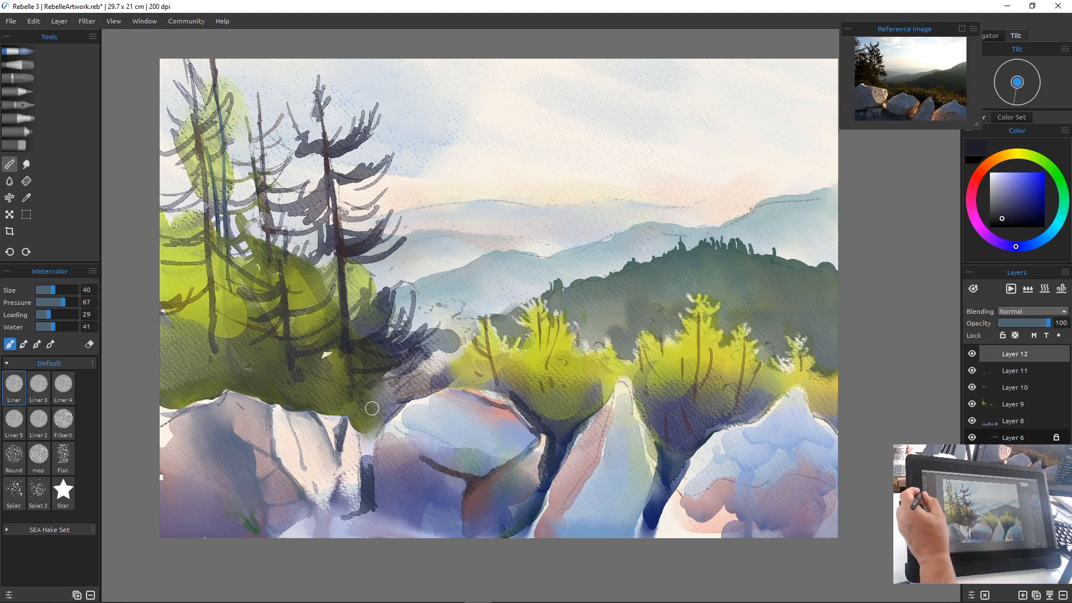
pyautogui.press('b')
pyautogui.moveTo(431, 472); pyautogui.dragTo(453, 480)
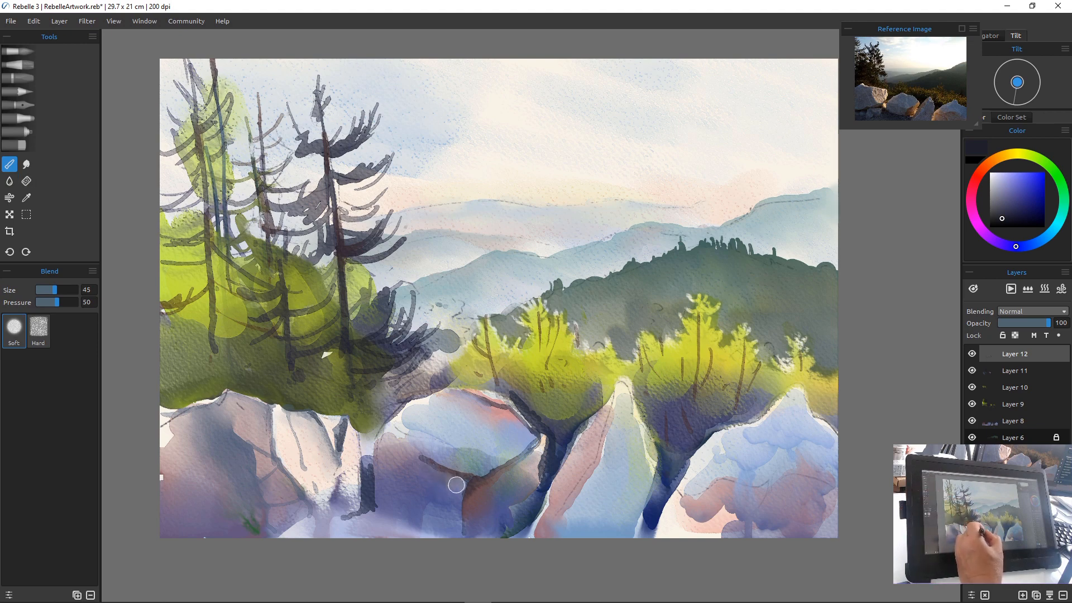
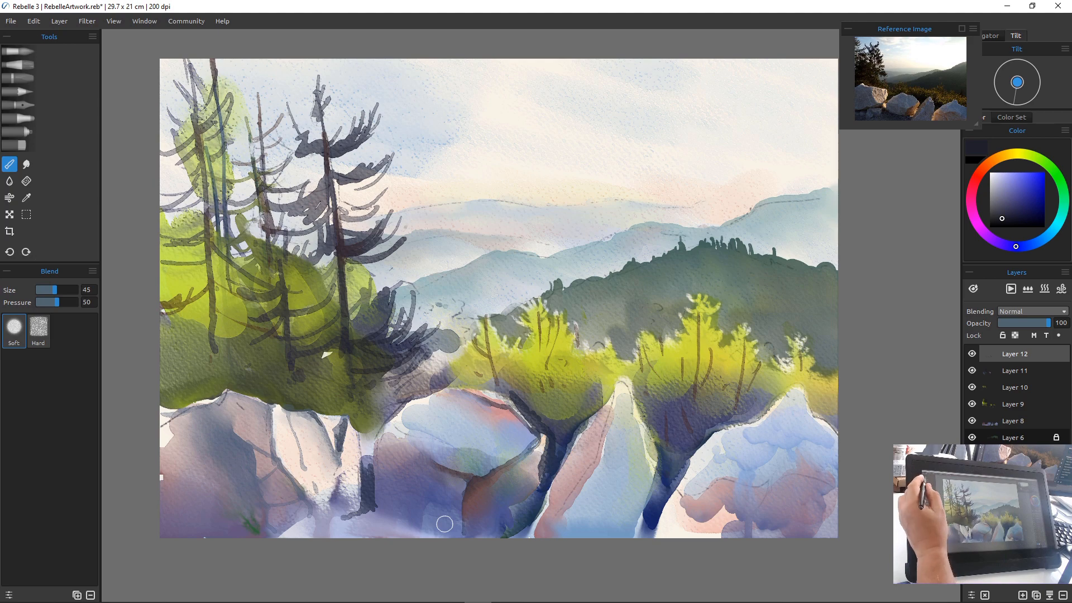
# Paint a dark blue shadow down the narrow upright rock's central ridge with the Liner brush, extending it with a muted violet-blue
pyautogui.click(18, 50)
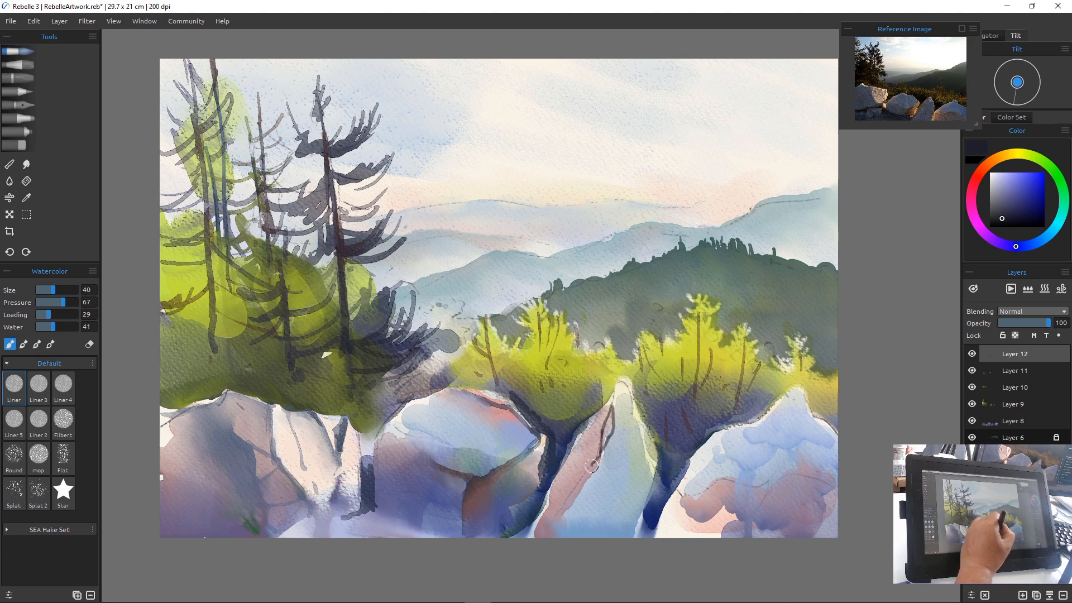
pyautogui.moveTo(597, 457)
pyautogui.mouseDown()
pyautogui.moveTo(584, 497)
pyautogui.moveTo(586, 481)
pyautogui.moveTo(563, 515)
pyautogui.mouseUp()
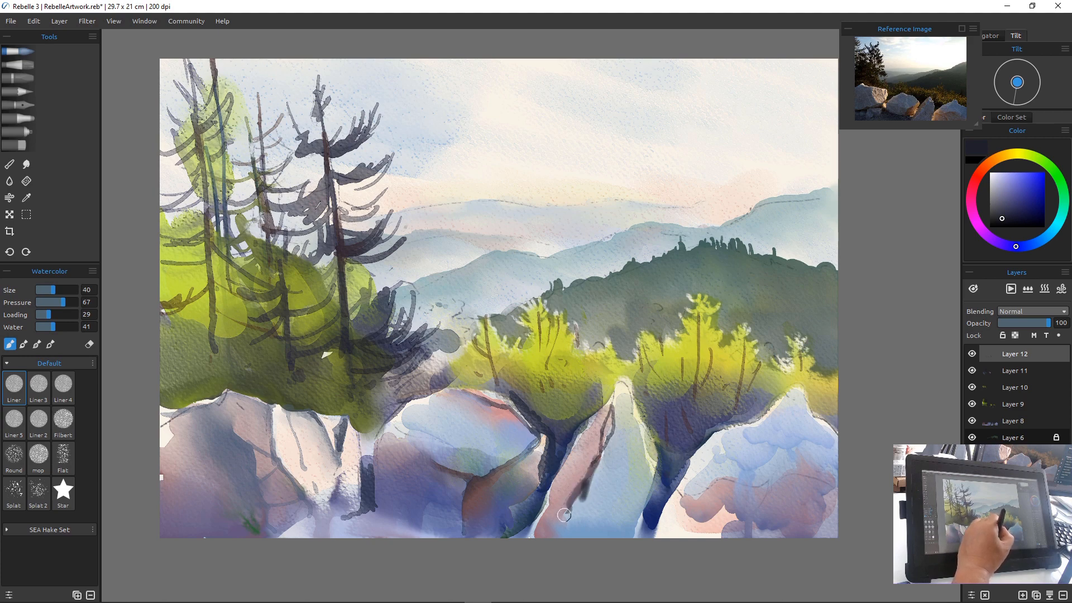
pyautogui.keyDown('alt'); pyautogui.click(678, 404); pyautogui.keyUp('alt')
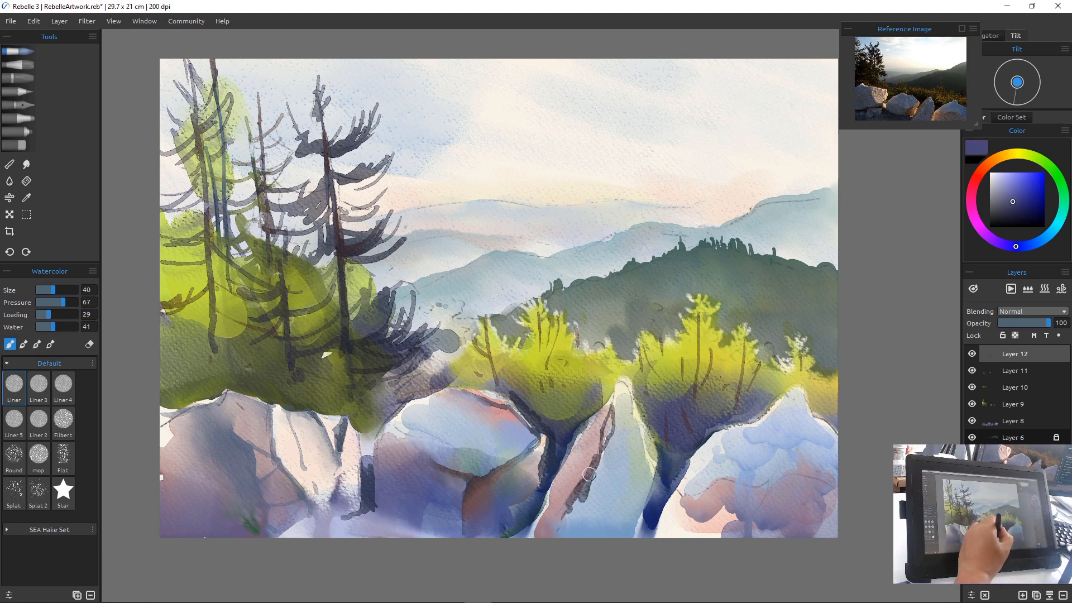
pyautogui.moveTo(581, 492); pyautogui.dragTo(564, 517)
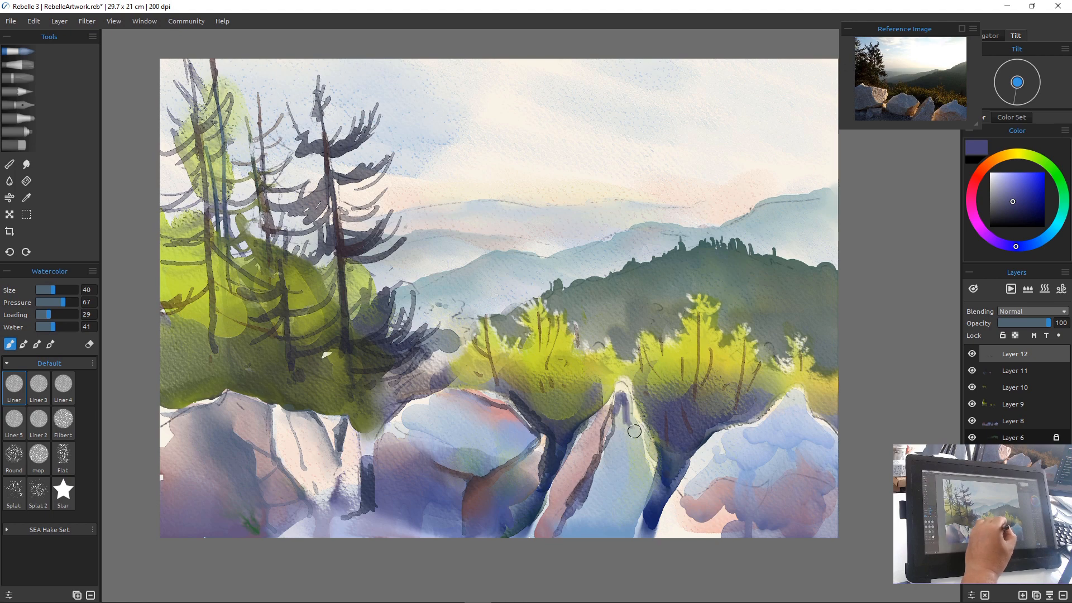
# Paint a muted violet-blue shadow down the upright rock's right face below its peak, and soften it and the left face with the Soft blender
pyautogui.moveTo(633, 423); pyautogui.dragTo(647, 462)
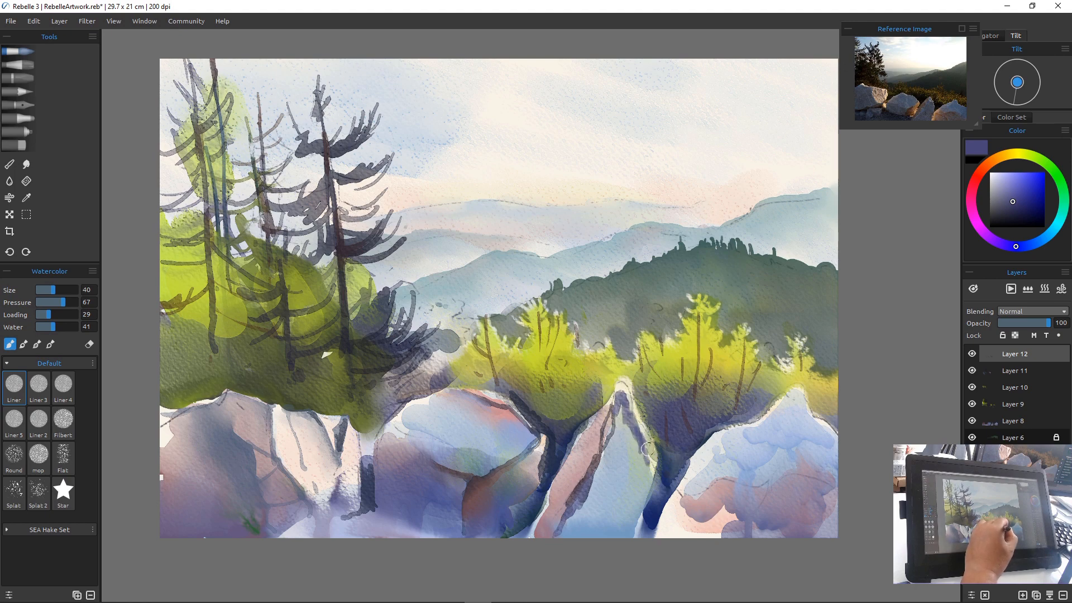
pyautogui.moveTo(621, 399)
pyautogui.mouseDown()
pyautogui.moveTo(622, 441)
pyautogui.moveTo(634, 433)
pyautogui.moveTo(626, 421)
pyautogui.moveTo(607, 460)
pyautogui.moveTo(594, 444)
pyautogui.moveTo(623, 442)
pyautogui.moveTo(628, 453)
pyautogui.moveTo(624, 424)
pyautogui.moveTo(645, 467)
pyautogui.mouseUp()
pyautogui.press('b')
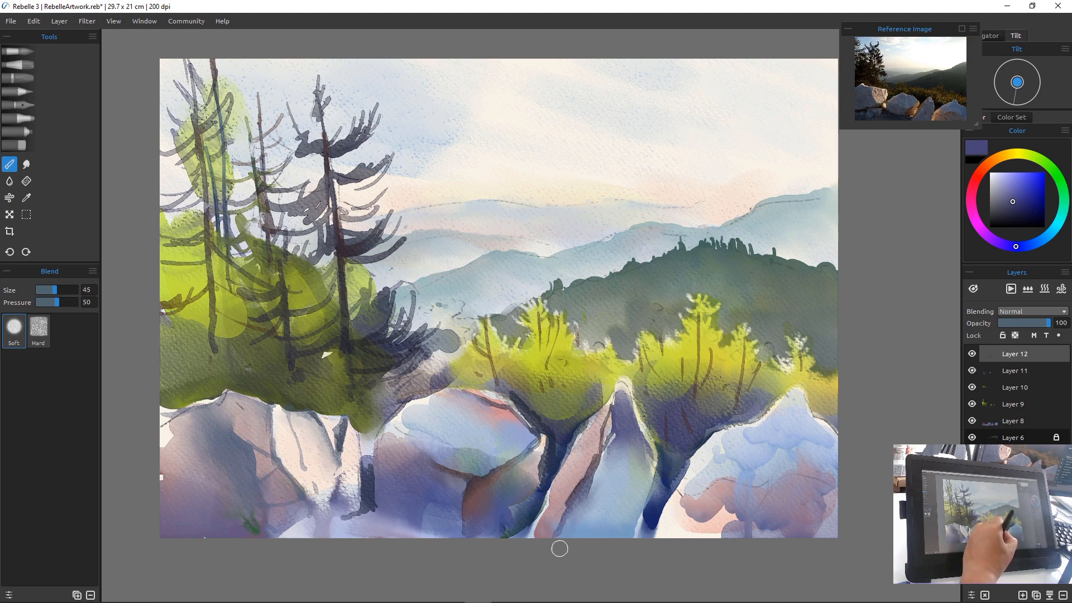
pyautogui.moveTo(567, 490); pyautogui.dragTo(562, 502)
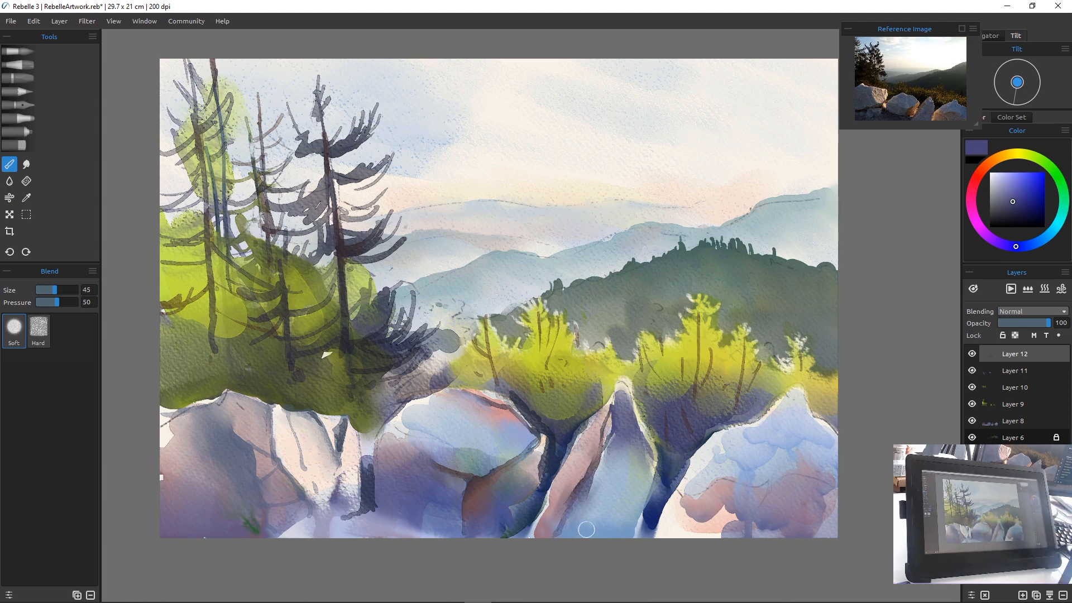
# Paint a dark violet-blue shadow at the base of the upright rock's right face with the Liner brush and blend it upward
pyautogui.click(19, 51)
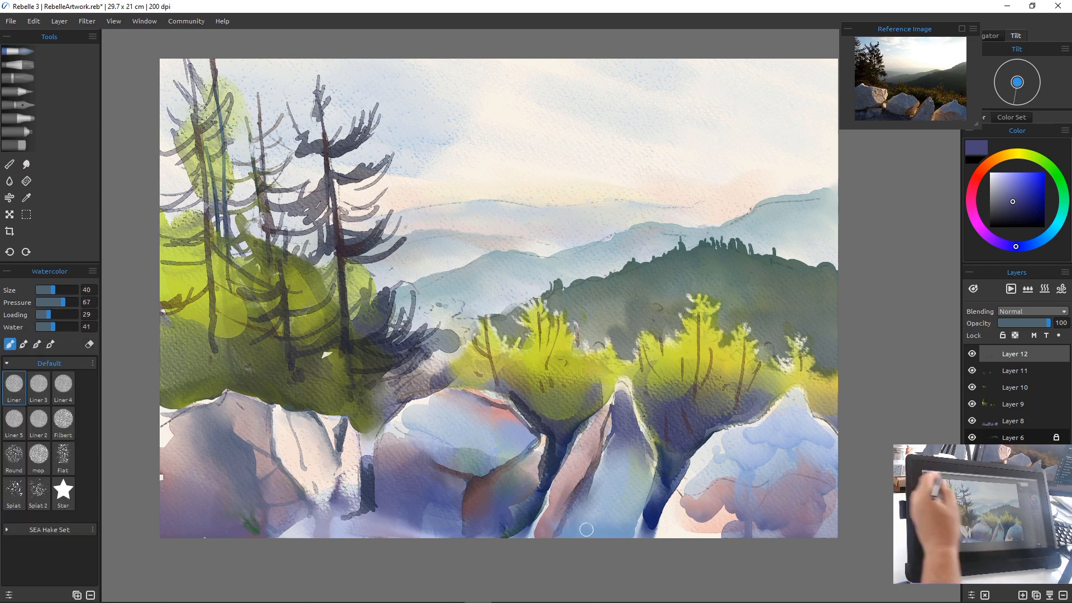
pyautogui.moveTo(632, 485)
pyautogui.mouseDown()
pyautogui.moveTo(608, 538)
pyautogui.moveTo(614, 549)
pyautogui.moveTo(621, 489)
pyautogui.moveTo(644, 476)
pyautogui.moveTo(625, 547)
pyautogui.moveTo(640, 518)
pyautogui.mouseUp()
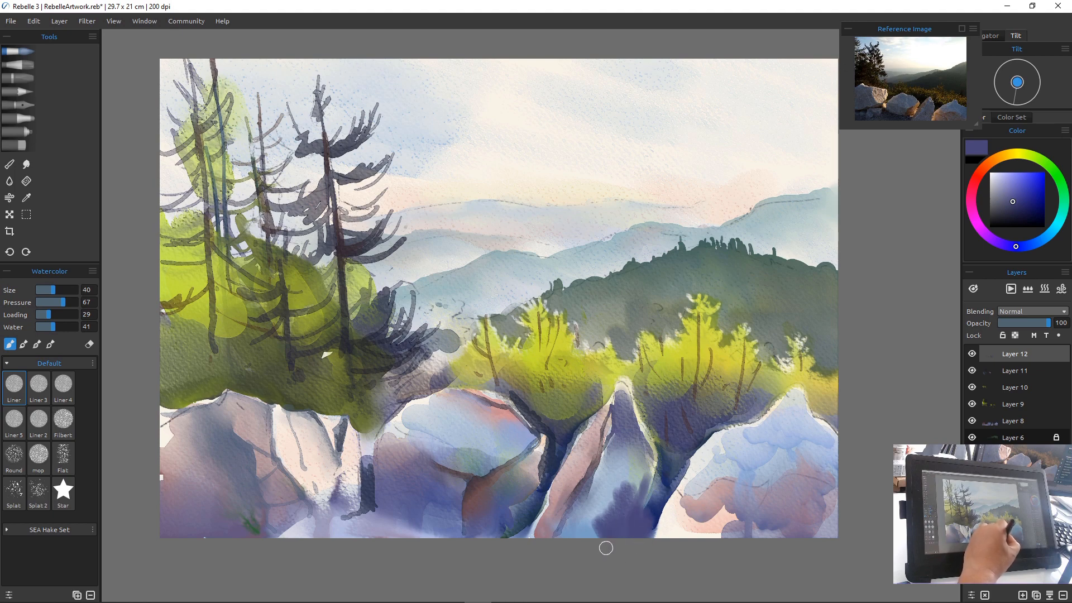
pyautogui.press('b')
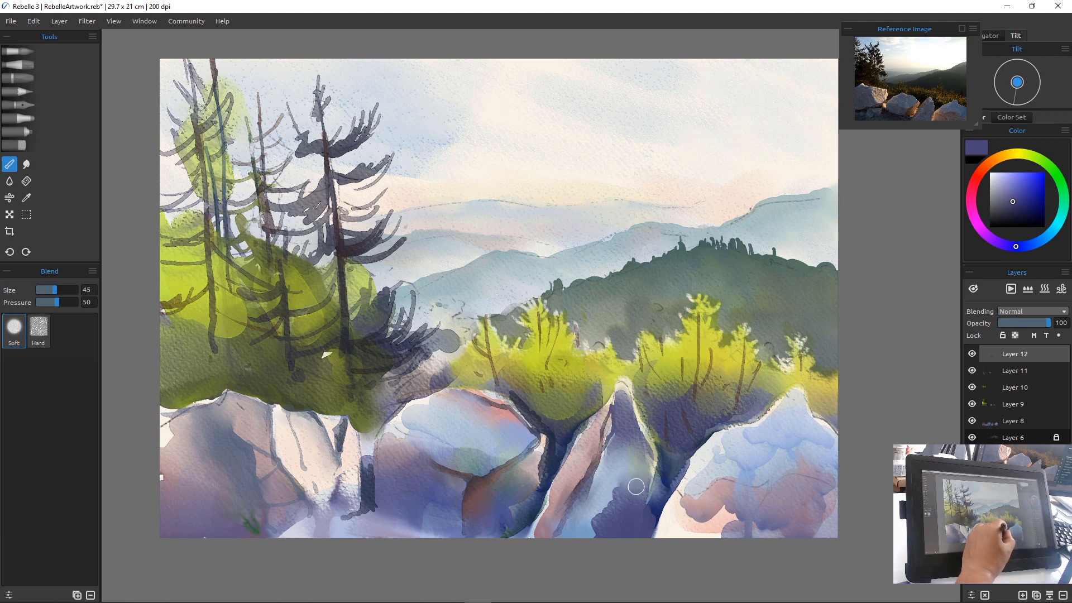
pyautogui.moveTo(636, 486); pyautogui.dragTo(610, 496)
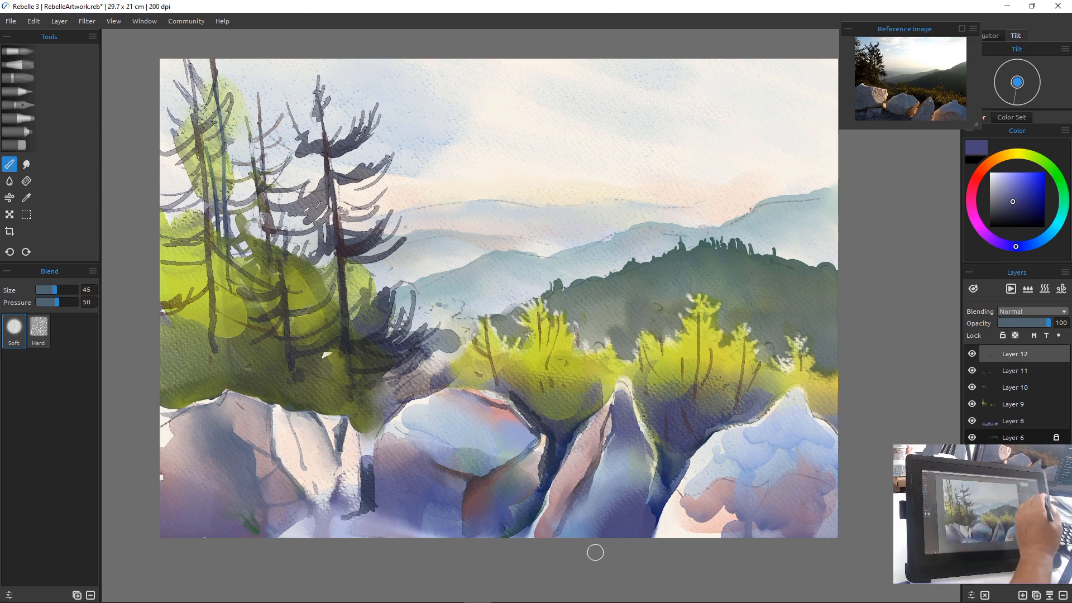
# Choose a medium green and smooth the upright rock's right face with the Soft blender at size 90
pyautogui.click(1041, 160)
pyautogui.moveTo(1015, 195)
pyautogui.mouseDown()
pyautogui.moveTo(1018, 184)
pyautogui.moveTo(1025, 191)
pyautogui.mouseUp()
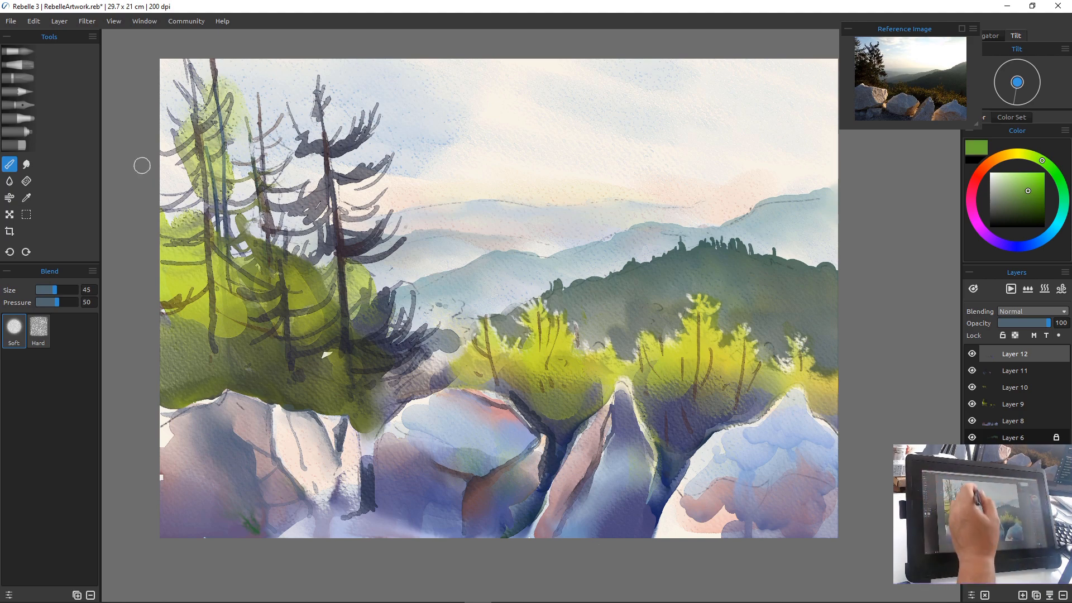
pyautogui.press(']')
pyautogui.press(']')
pyautogui.press(']')
pyautogui.press(']')
pyautogui.press(']')
pyautogui.press(']')
pyautogui.press(']')
pyautogui.press(']')
pyautogui.press(']')
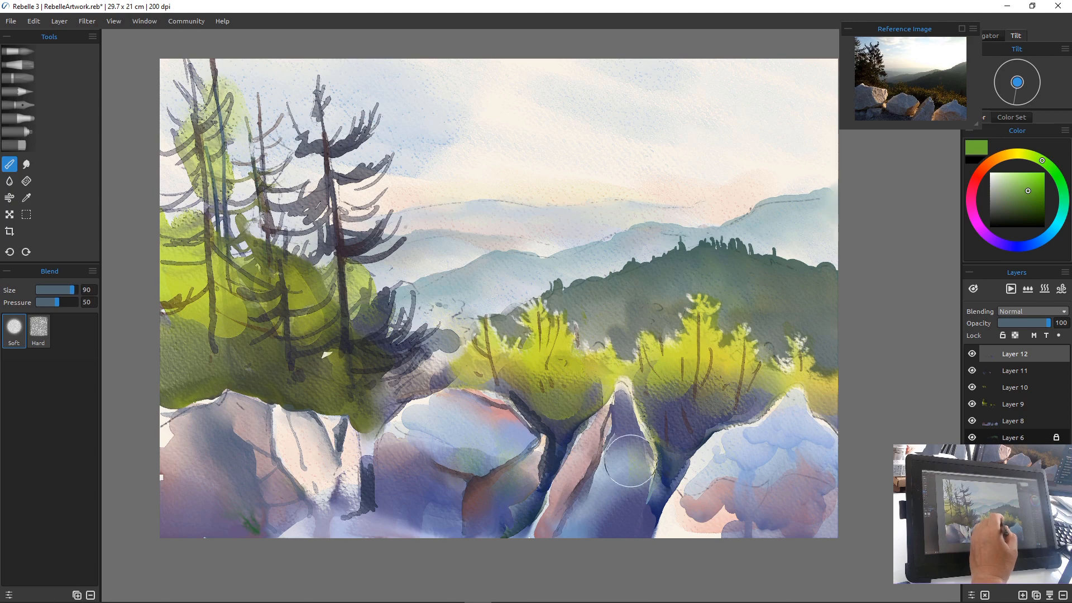
pyautogui.moveTo(632, 448)
pyautogui.mouseDown()
pyautogui.moveTo(635, 494)
pyautogui.moveTo(637, 469)
pyautogui.moveTo(630, 501)
pyautogui.moveTo(623, 473)
pyautogui.moveTo(606, 519)
pyautogui.moveTo(622, 467)
pyautogui.moveTo(622, 490)
pyautogui.moveTo(584, 521)
pyautogui.mouseUp()
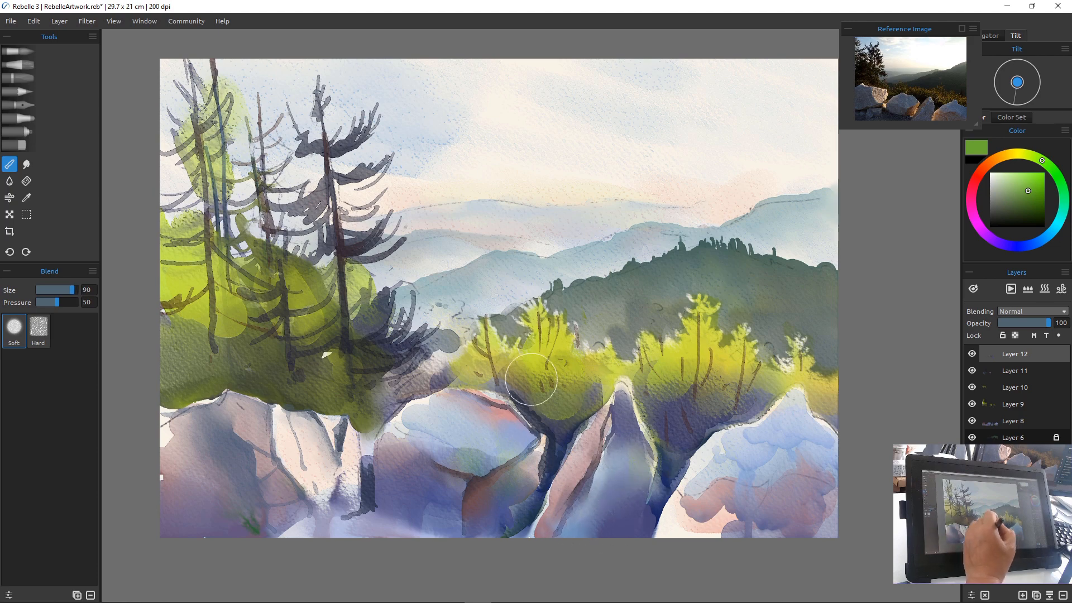
pyautogui.moveTo(516, 419)
pyautogui.mouseDown()
pyautogui.moveTo(487, 419)
pyautogui.moveTo(489, 411)
pyautogui.moveTo(505, 430)
pyautogui.moveTo(487, 412)
pyautogui.moveTo(472, 431)
pyautogui.mouseUp()
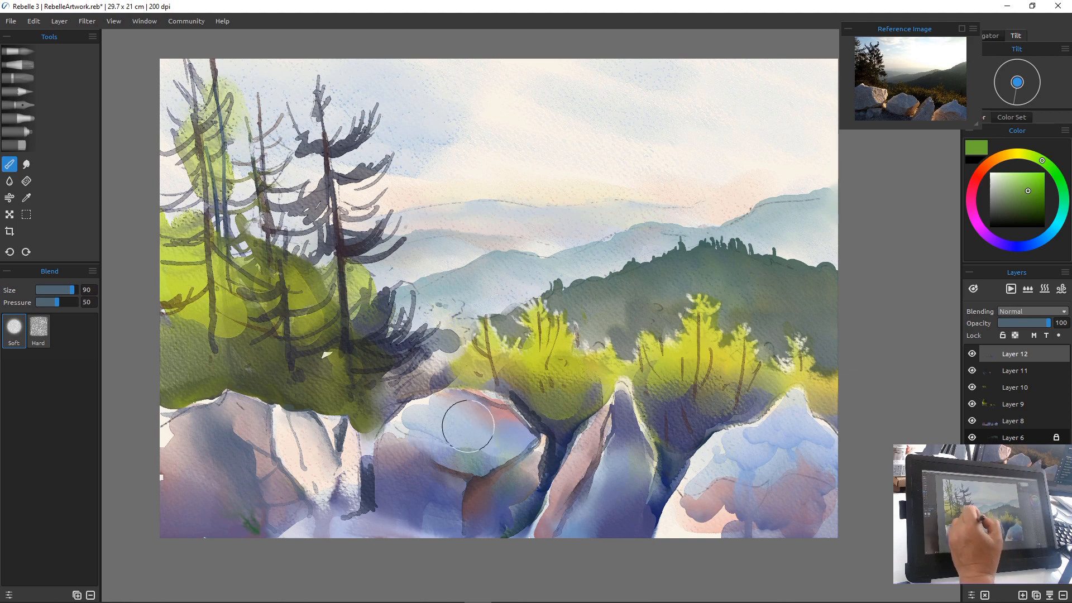
pyautogui.moveTo(621, 466)
pyautogui.mouseDown()
pyautogui.moveTo(626, 436)
pyautogui.moveTo(632, 453)
pyautogui.mouseUp()
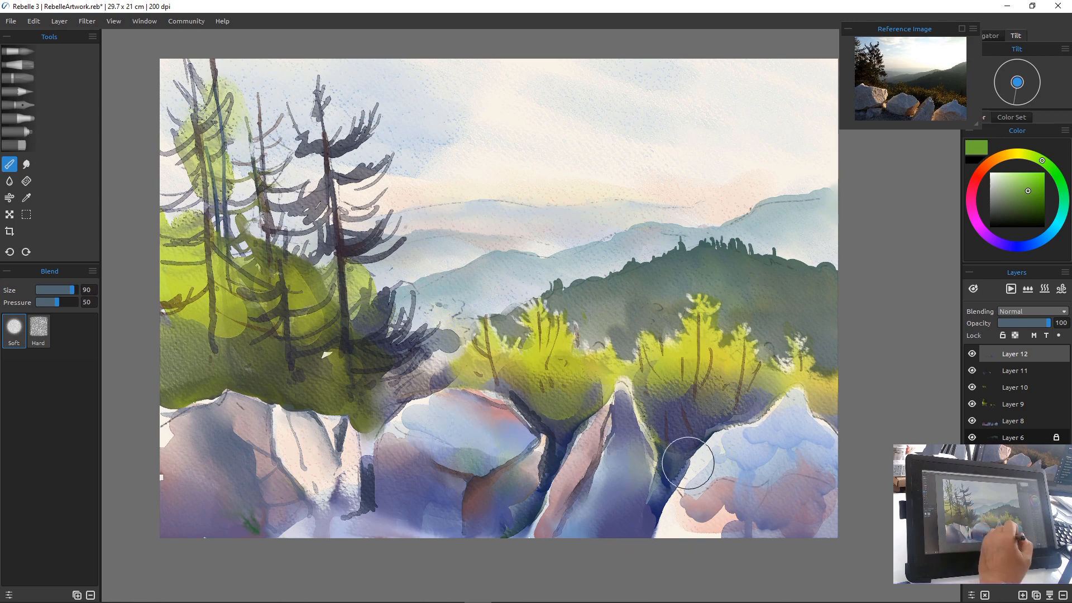
pyautogui.moveTo(739, 443)
pyautogui.mouseDown()
pyautogui.moveTo(712, 458)
pyautogui.moveTo(731, 477)
pyautogui.mouseUp()
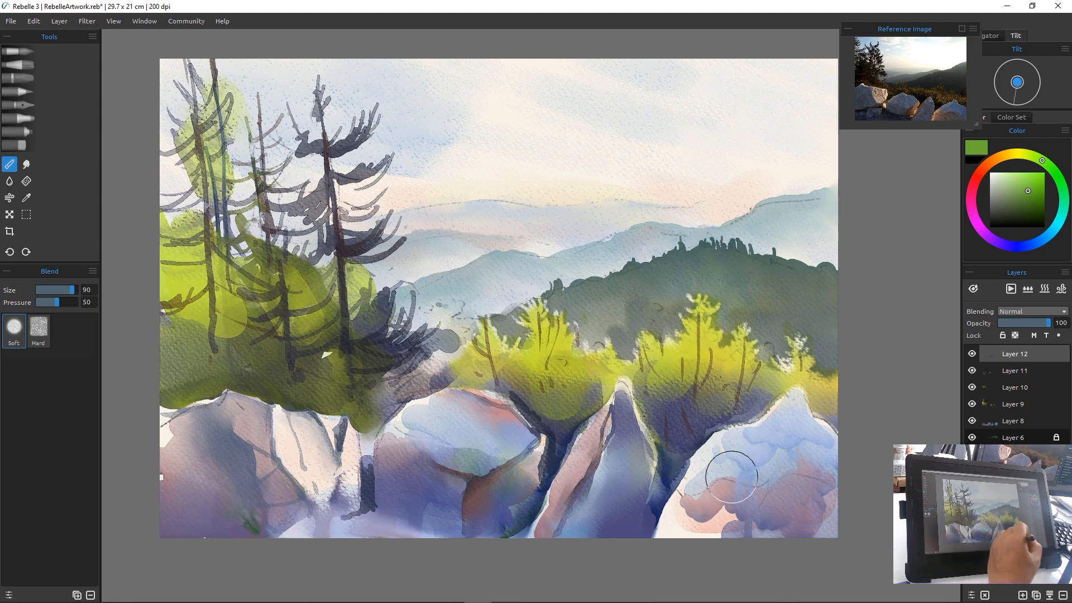
# Paint a green tint down the upright rock's right face on Layer 11 with the watercolor Liner brush at size 60
pyautogui.press('w')
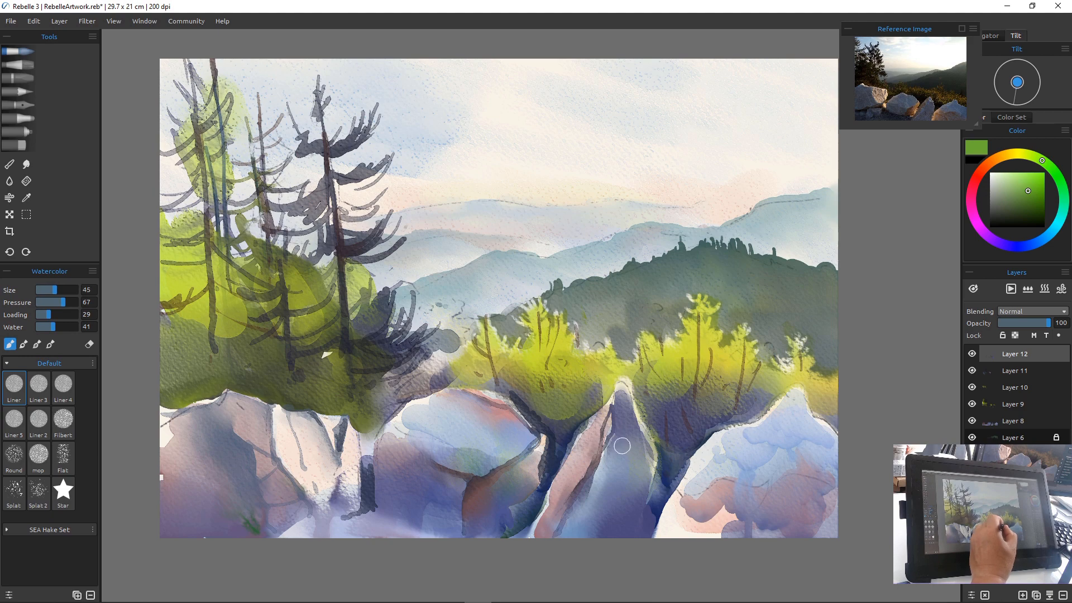
pyautogui.press(']')
pyautogui.press(']')
pyautogui.press(']')
pyautogui.press(']')
pyautogui.press(']')
pyautogui.press(']')
pyautogui.press(']')
pyautogui.press(']')
pyautogui.press(']')
pyautogui.press(']')
pyautogui.press('[')
pyautogui.press('[')
pyautogui.press('[')
pyautogui.press('[')
pyautogui.press('[')
pyautogui.press('[')
pyautogui.press('[')
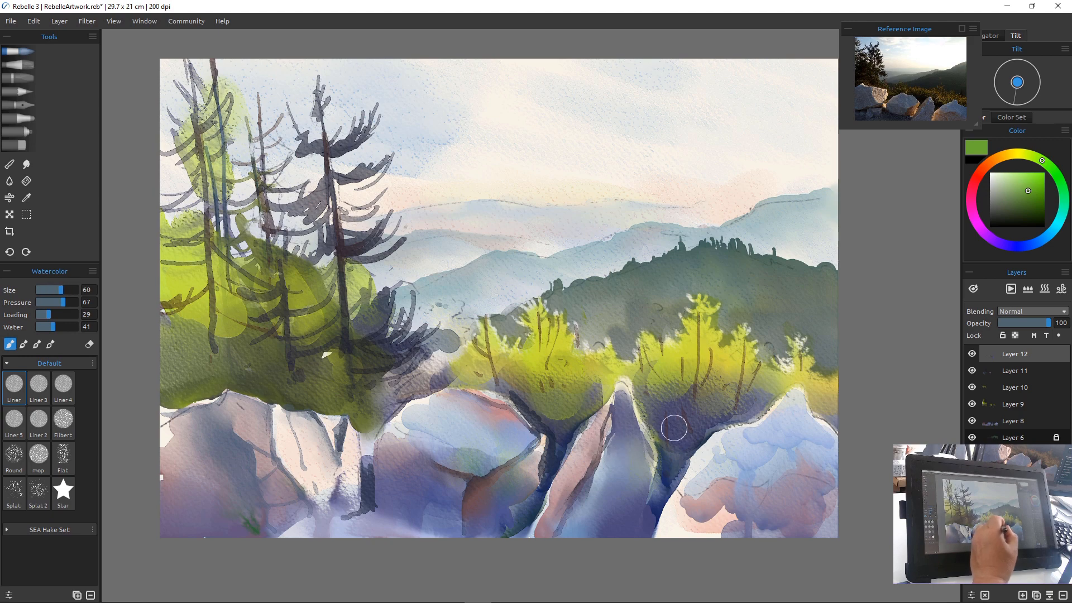
pyautogui.click(1022, 371)
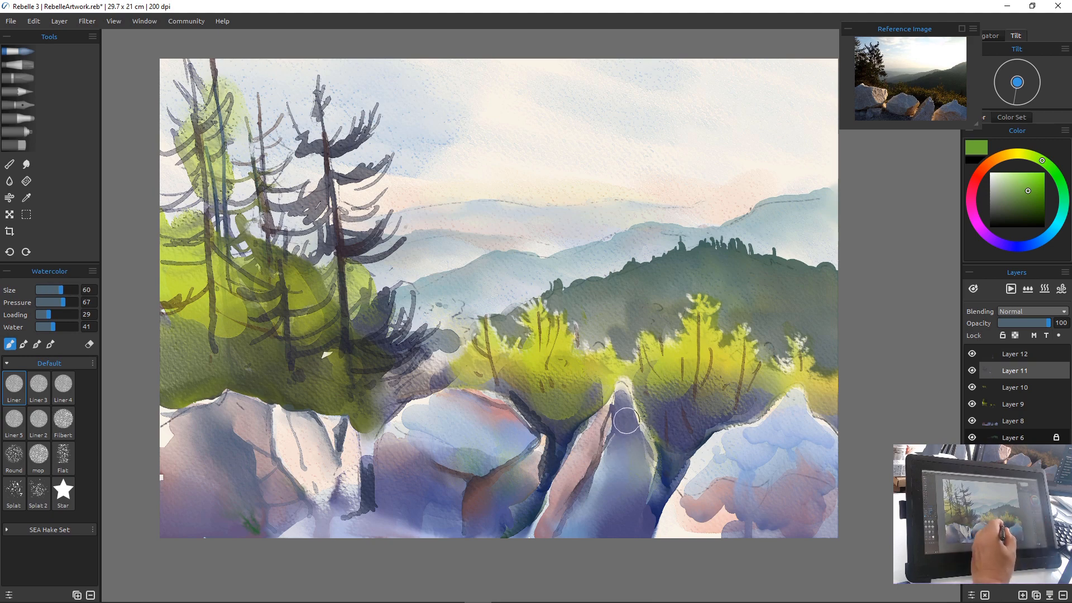
pyautogui.moveTo(626, 421); pyautogui.dragTo(642, 457)
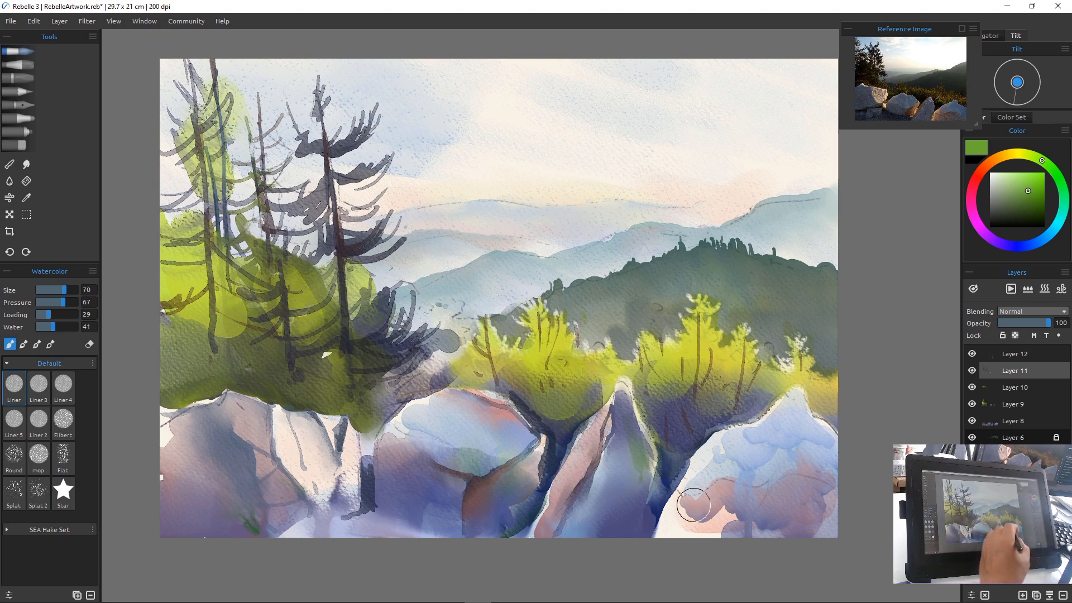
# Try a green dab on the far-right rock's upper face with the Liner brush at size 100
pyautogui.press(']')
pyautogui.press(']')
pyautogui.press(']')
pyautogui.press(']')
pyautogui.moveTo(758, 439)
pyautogui.mouseDown()
pyautogui.moveTo(735, 457)
pyautogui.moveTo(743, 439)
pyautogui.moveTo(747, 435)
pyautogui.mouseUp()
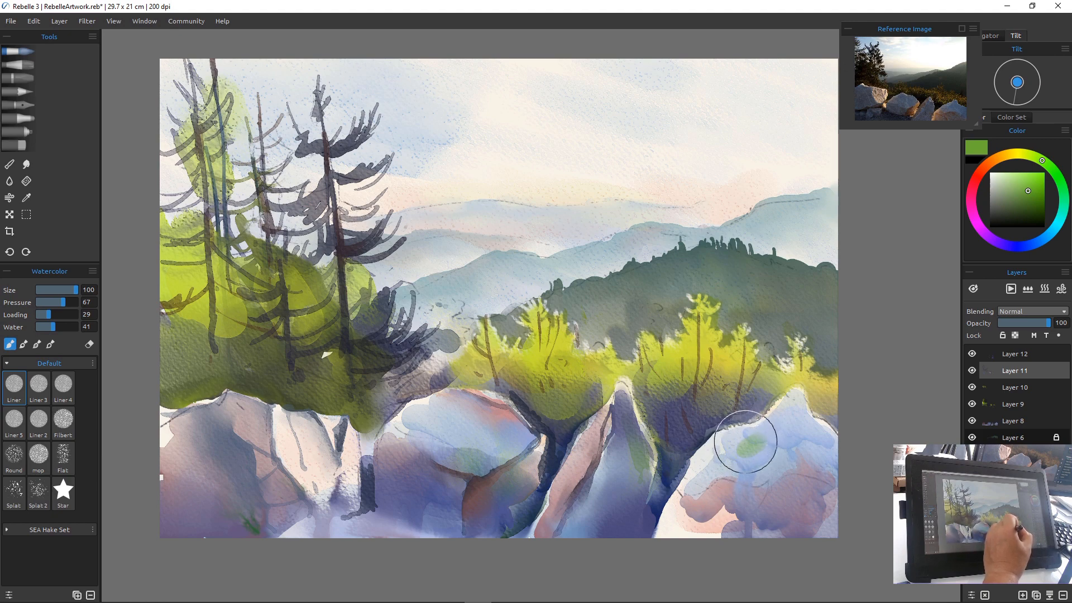
pyautogui.press('[')
pyautogui.press('[')
pyautogui.press('[')
pyautogui.press('[')
pyautogui.press('[')
pyautogui.press('[')
pyautogui.press('[')
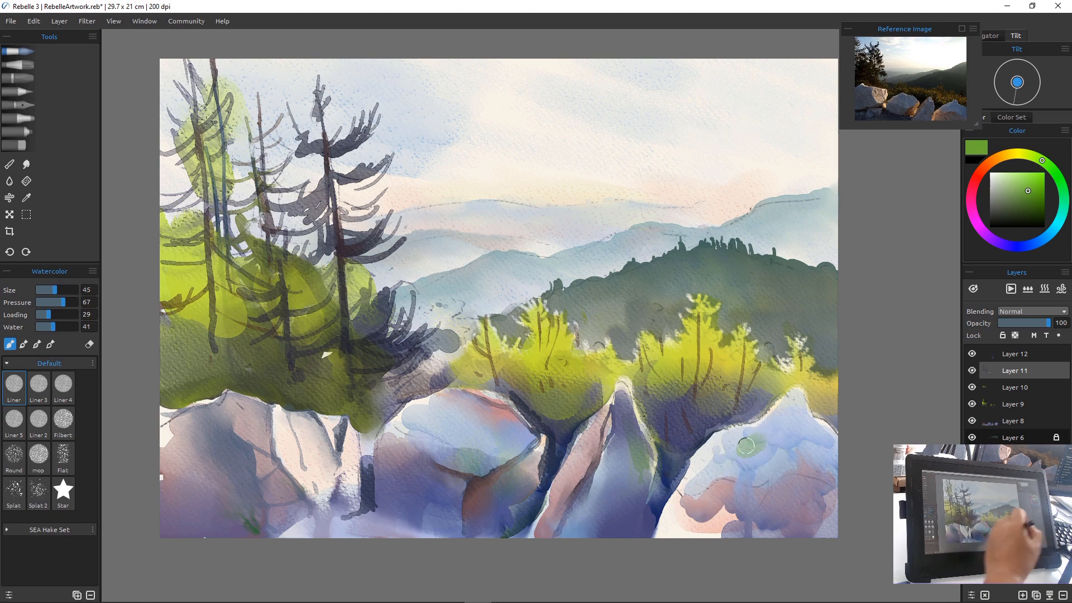
# Undo the green dab and wash soft green over the far-right and upright rocks with the mop brush at size 100
pyautogui.click(39, 456)
pyautogui.press(']')
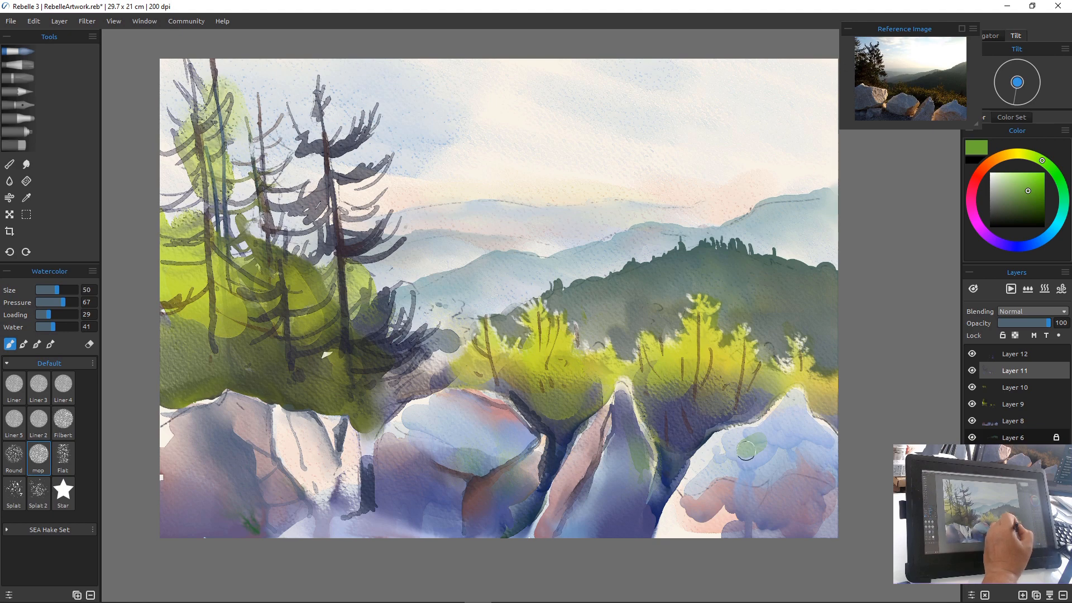
pyautogui.hotkey('ctrl', 'z')
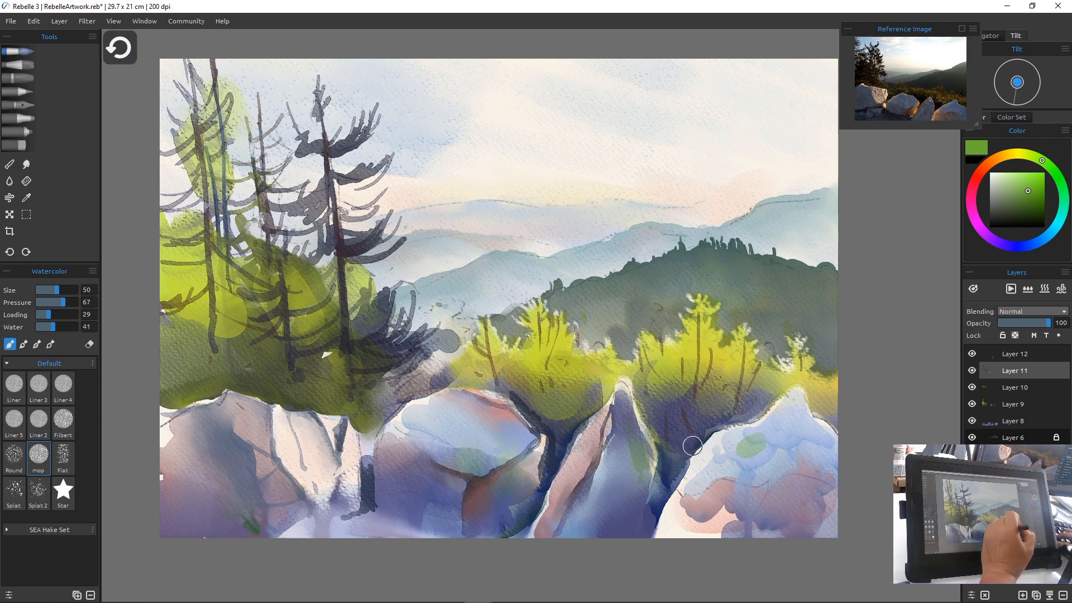
pyautogui.press(']')
pyautogui.press(']')
pyautogui.press(']')
pyautogui.press(']')
pyautogui.press(']')
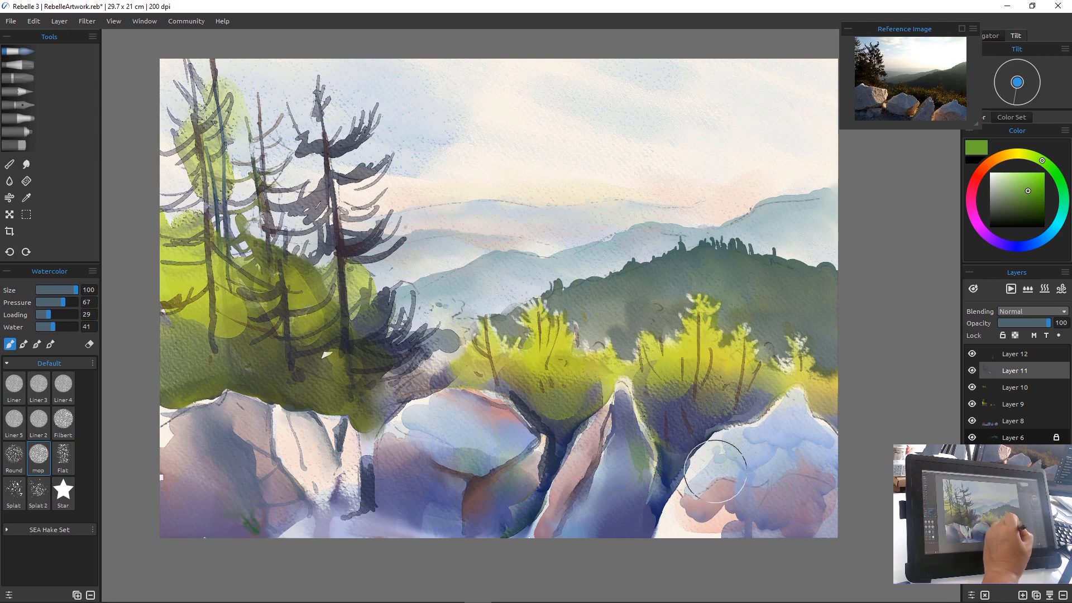
pyautogui.moveTo(720, 457); pyautogui.dragTo(755, 444)
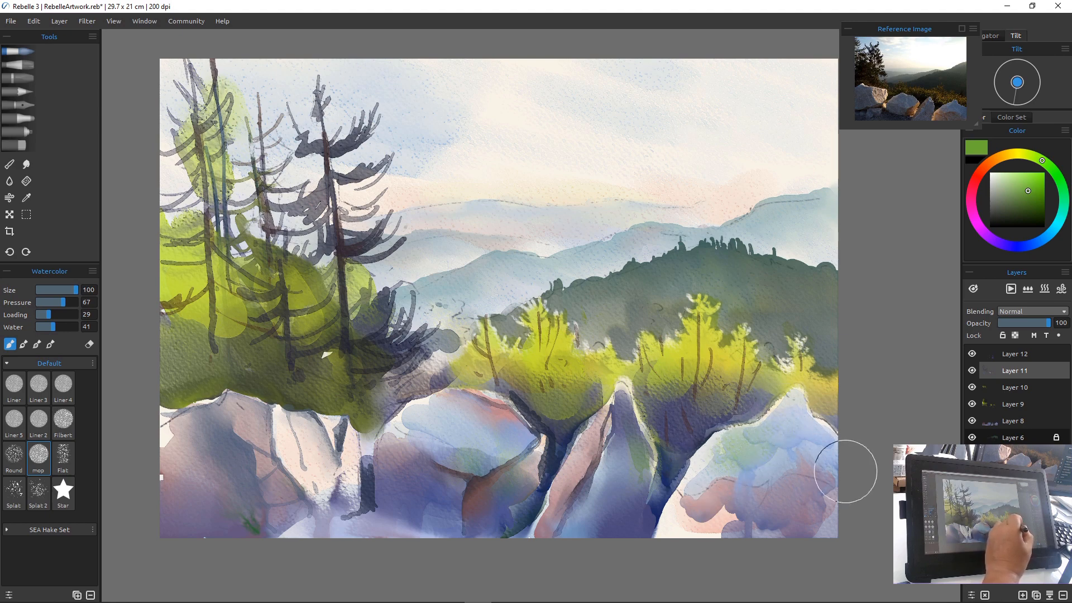
pyautogui.moveTo(622, 441)
pyautogui.mouseDown()
pyautogui.moveTo(623, 488)
pyautogui.moveTo(637, 466)
pyautogui.moveTo(626, 522)
pyautogui.moveTo(641, 468)
pyautogui.moveTo(629, 528)
pyautogui.mouseUp()
pyautogui.moveTo(711, 462); pyautogui.dragTo(678, 533)
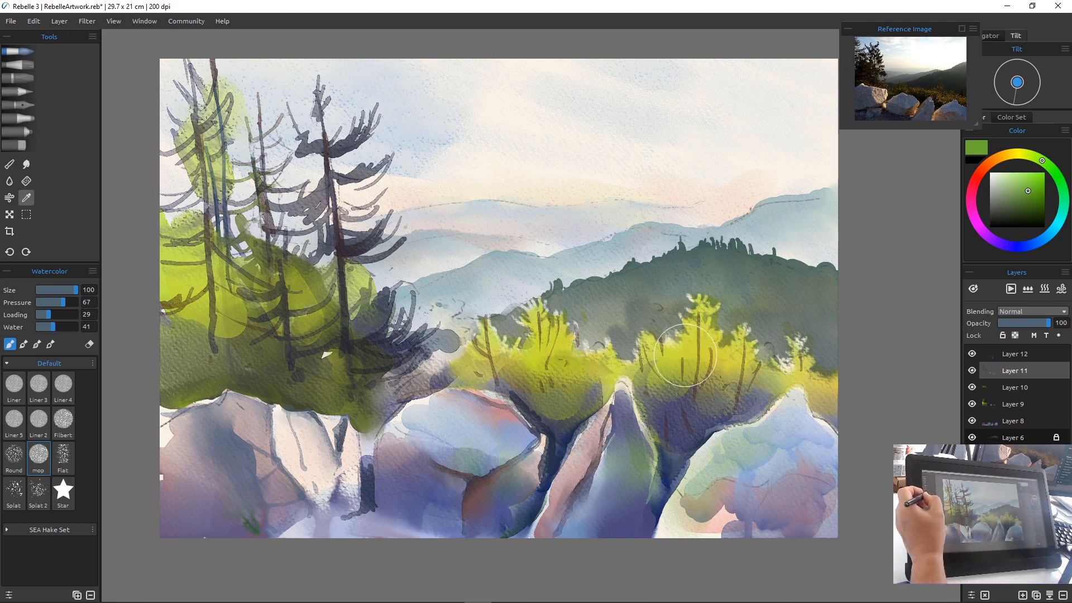
# Sample the yellow of the bushes and wash it over the far-right rock, the second rock's left side and the first rock's light face
pyautogui.press('i')
pyautogui.moveTo(561, 362); pyautogui.dragTo(688, 353)
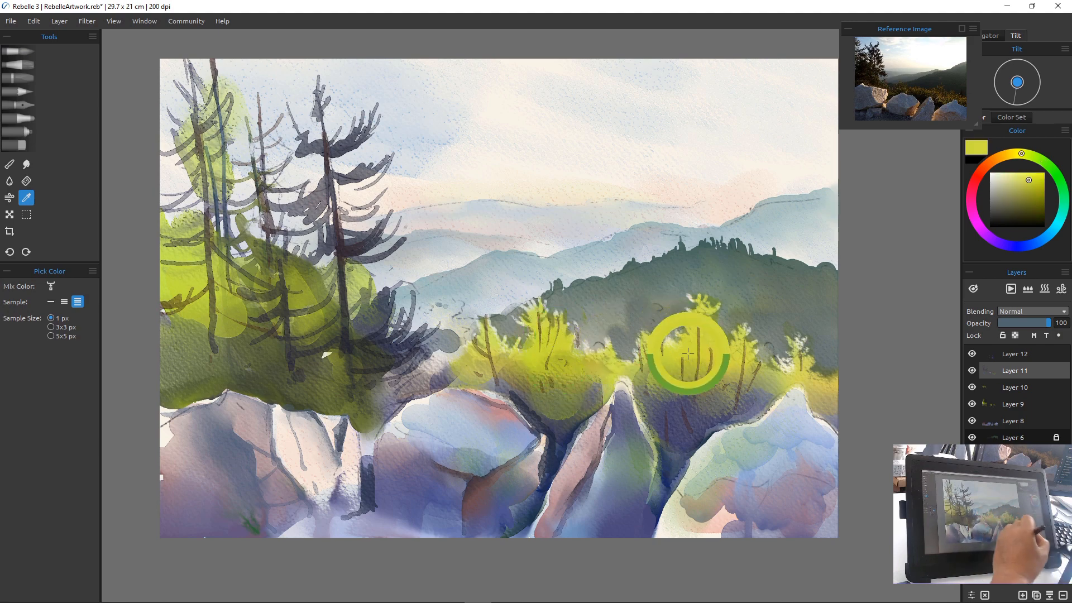
pyautogui.press('b')
pyautogui.moveTo(688, 479)
pyautogui.mouseDown()
pyautogui.moveTo(718, 458)
pyautogui.moveTo(700, 512)
pyautogui.moveTo(761, 457)
pyautogui.mouseUp()
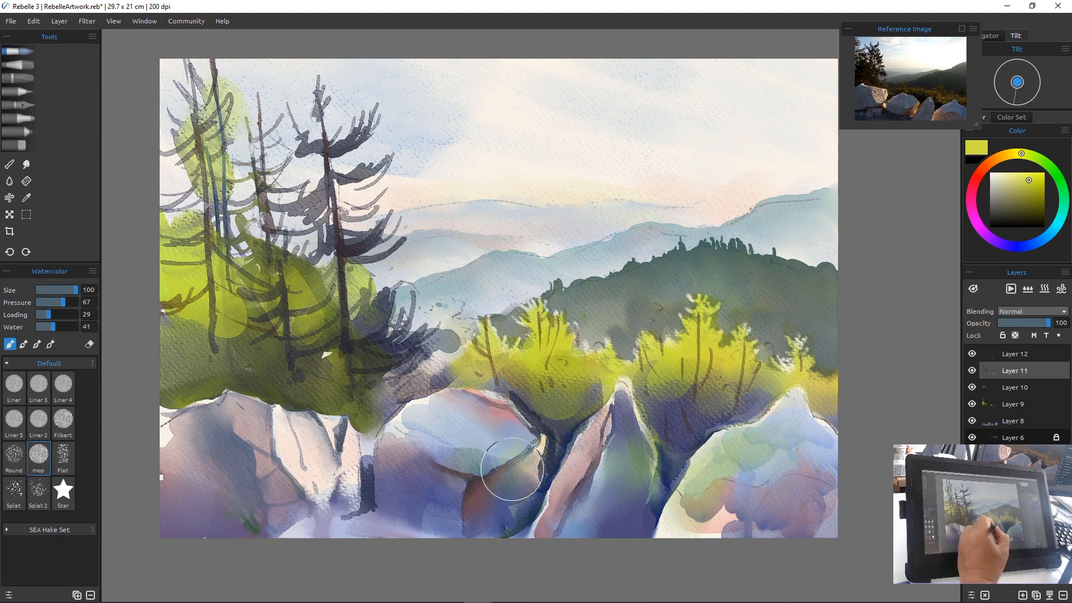
pyautogui.moveTo(354, 412)
pyautogui.mouseDown()
pyautogui.moveTo(411, 416)
pyautogui.moveTo(391, 464)
pyautogui.mouseUp()
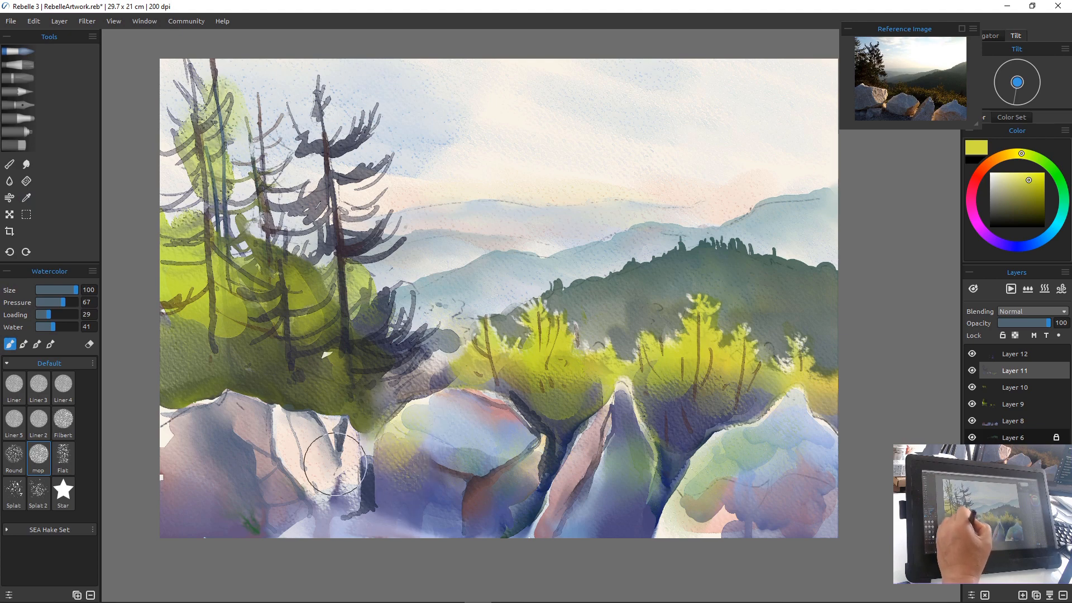
pyautogui.moveTo(298, 467)
pyautogui.mouseDown()
pyautogui.moveTo(322, 430)
pyautogui.moveTo(311, 480)
pyautogui.moveTo(344, 462)
pyautogui.moveTo(338, 410)
pyautogui.mouseUp()
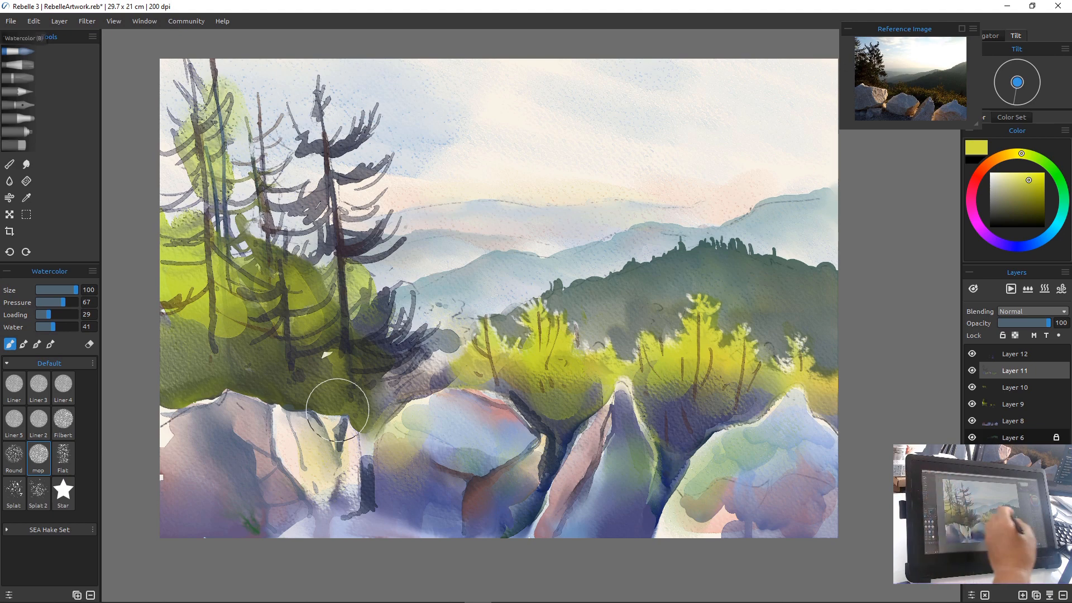
# Add a new layer above Layer 12
pyautogui.click(1015, 354)
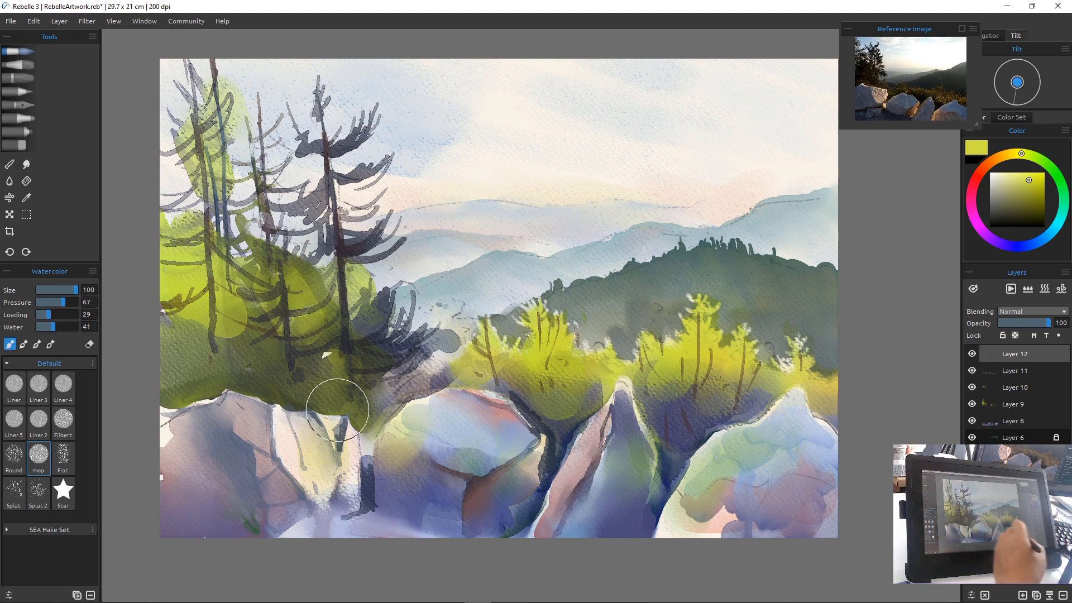
pyautogui.moveTo(1043, 601)
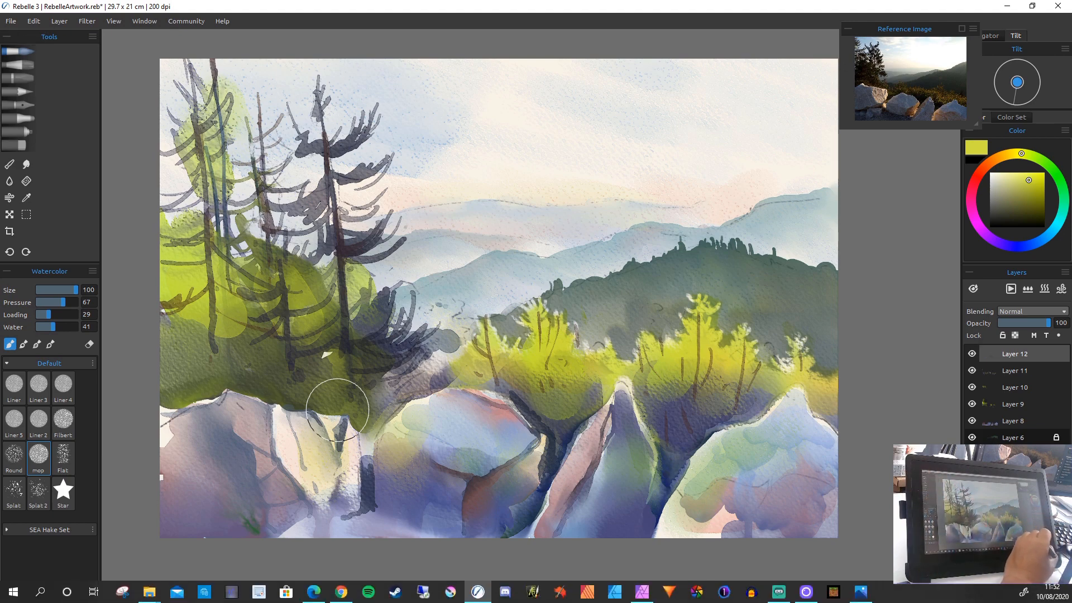
pyautogui.click(1022, 595)
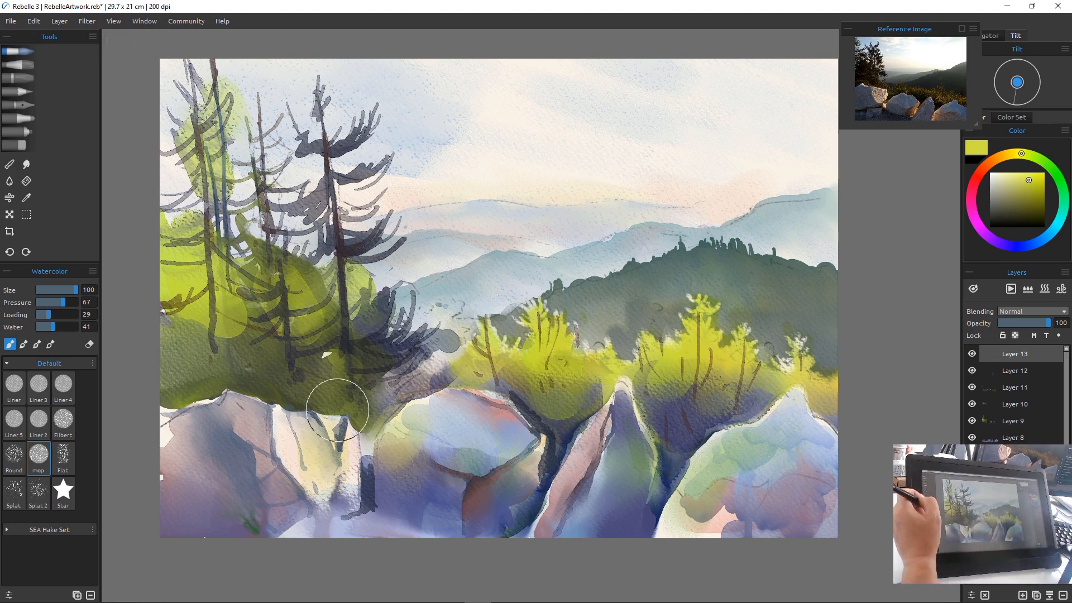
# Darken the second rock's upper-right edge with dark navy, using the Liner brush at size 30
pyautogui.click(14, 386)
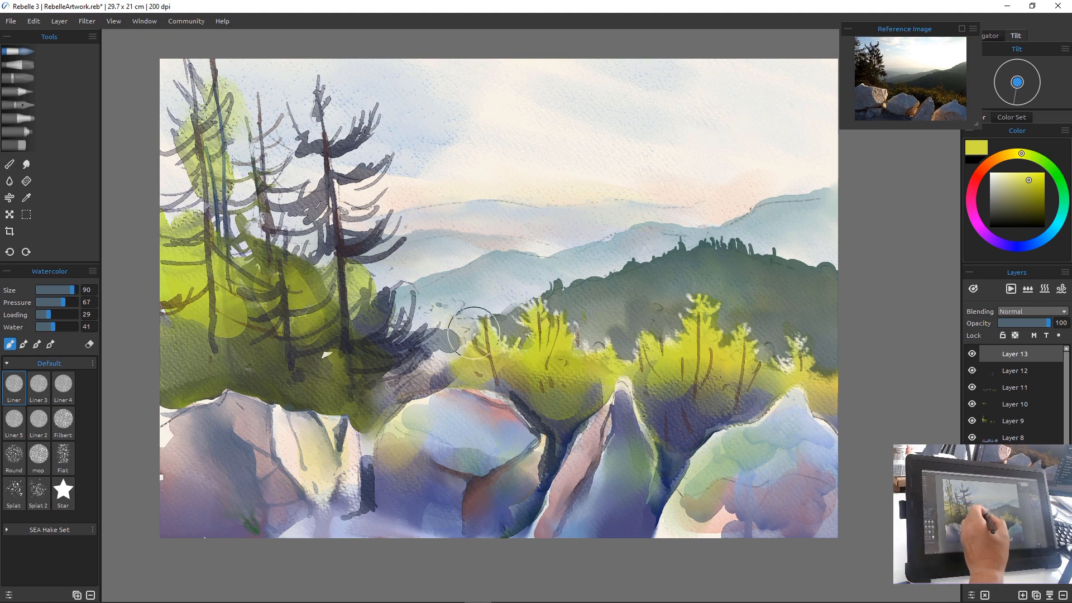
pyautogui.press('[')
pyautogui.press('[')
pyautogui.press('[')
pyautogui.press('[')
pyautogui.press('[')
pyautogui.press('[')
pyautogui.press('[')
pyautogui.press('[')
pyautogui.press('[')
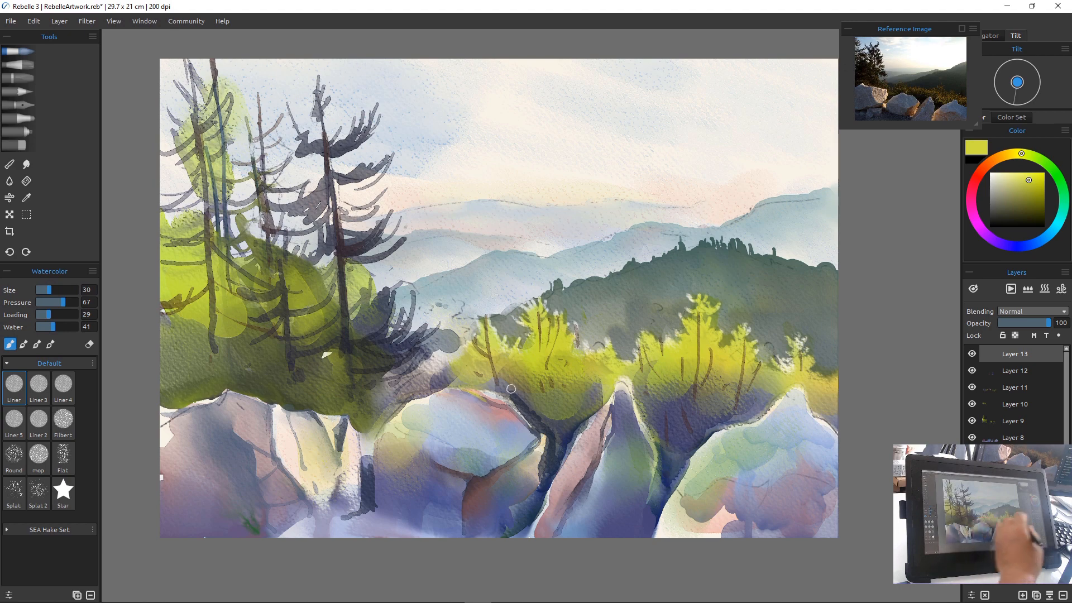
pyautogui.click(1007, 218)
pyautogui.click(1002, 244)
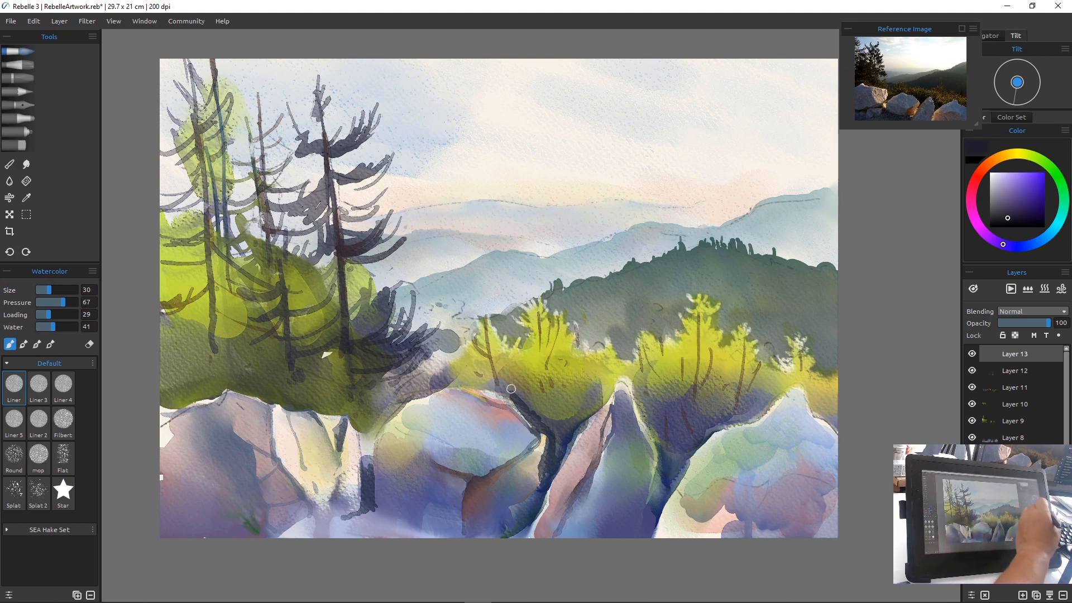
pyautogui.click(1030, 244)
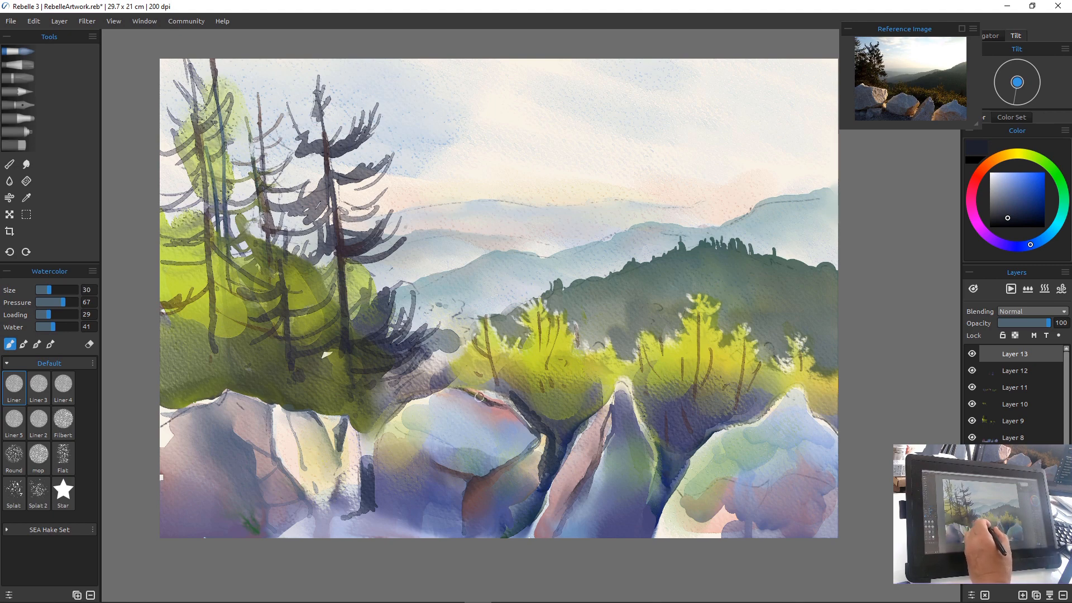
pyautogui.moveTo(479, 397); pyautogui.dragTo(535, 440)
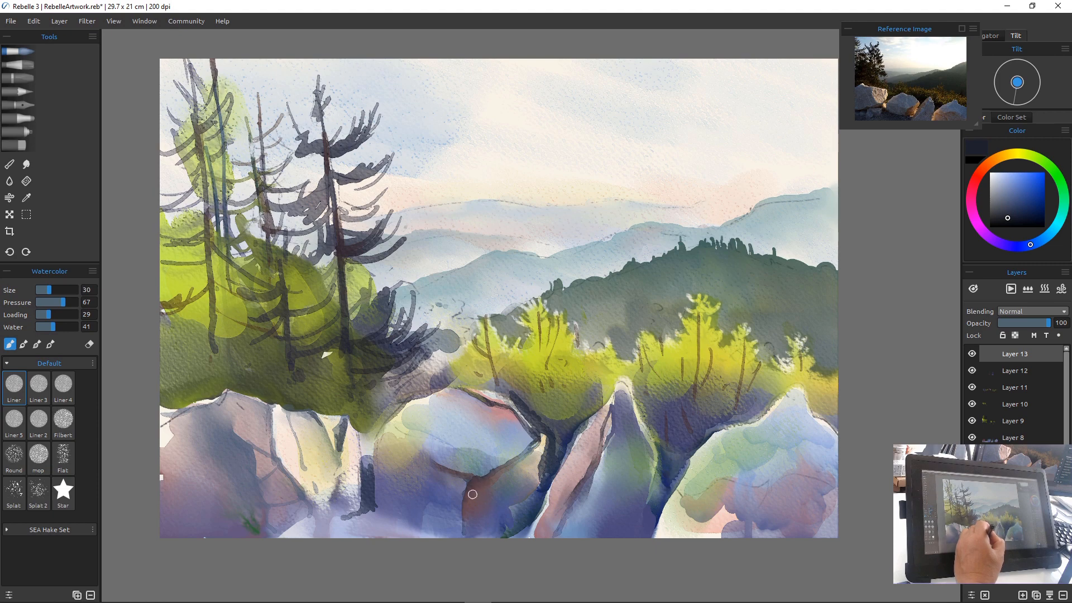
# Paint branching dark cracks down the second rock's shaded lower part, softening the leftmost one with the Blend tool and redrawing it
pyautogui.moveTo(502, 464); pyautogui.dragTo(502, 497)
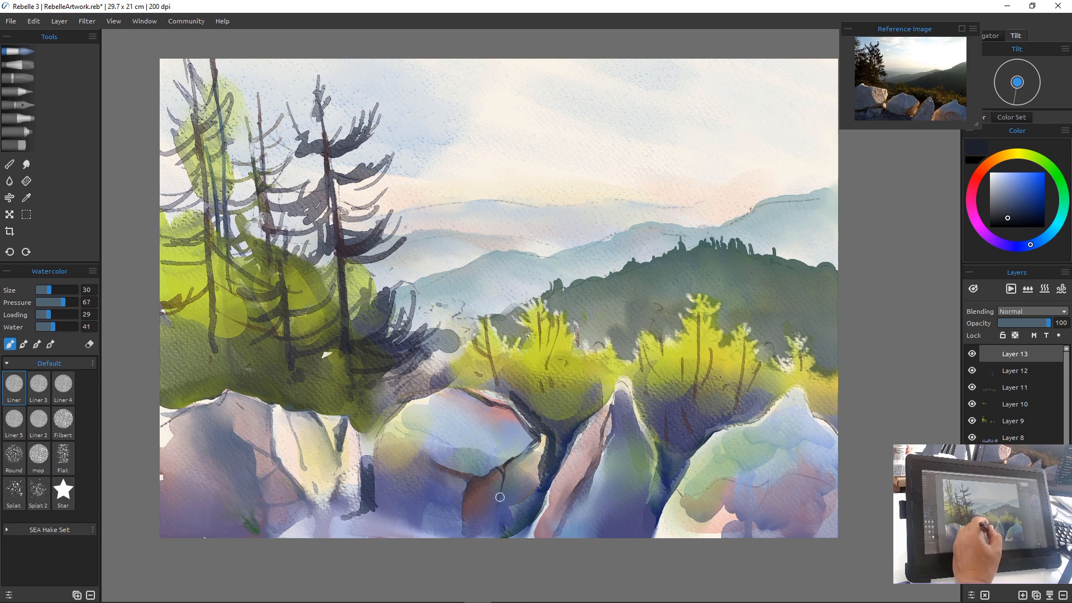
pyautogui.moveTo(499, 467)
pyautogui.mouseDown()
pyautogui.moveTo(481, 477)
pyautogui.moveTo(482, 514)
pyautogui.mouseUp()
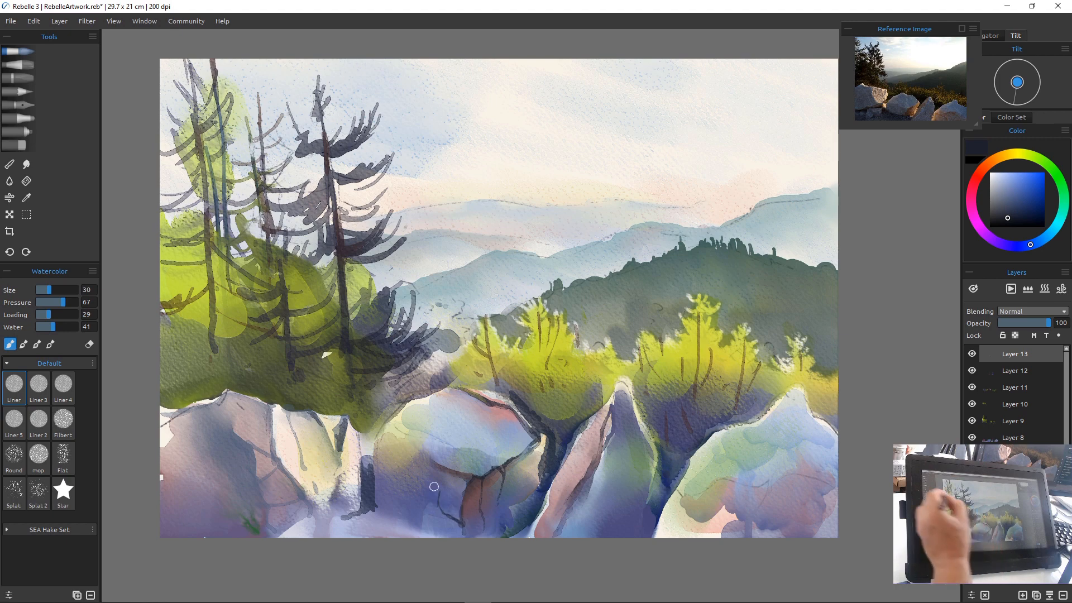
pyautogui.press('b')
pyautogui.moveTo(448, 518)
pyautogui.mouseDown()
pyautogui.moveTo(457, 517)
pyautogui.moveTo(445, 519)
pyautogui.mouseUp()
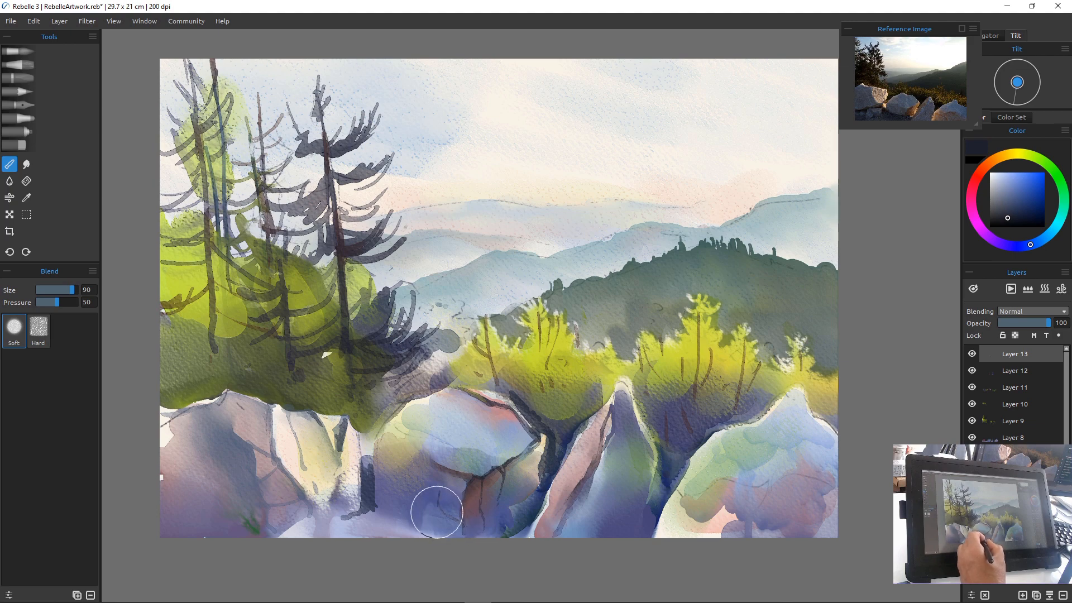
pyautogui.press('w')
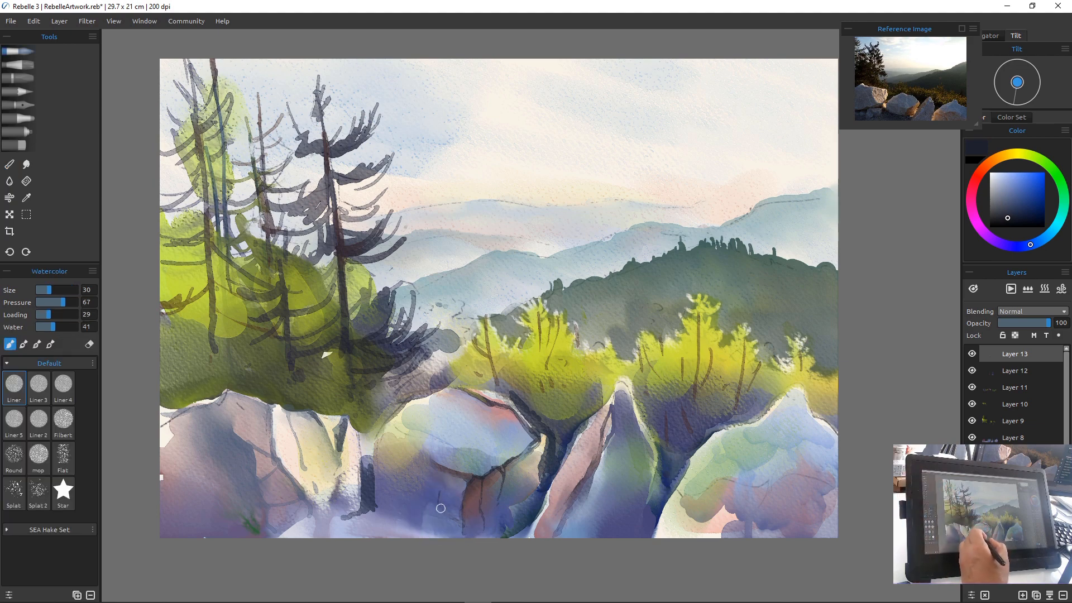
pyautogui.moveTo(441, 507); pyautogui.dragTo(463, 522)
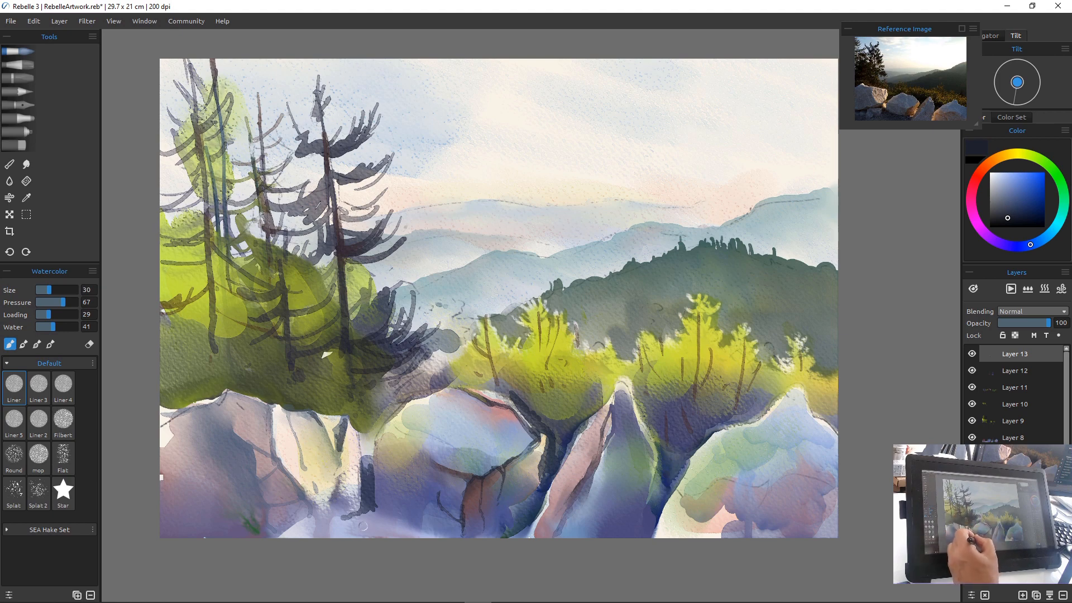
# Add dark navy accents in the gap between the first and second rocks and down the first rock's right edge
pyautogui.moveTo(360, 465)
pyautogui.mouseDown()
pyautogui.moveTo(356, 513)
pyautogui.moveTo(358, 503)
pyautogui.moveTo(371, 511)
pyautogui.moveTo(342, 496)
pyautogui.moveTo(356, 487)
pyautogui.moveTo(340, 486)
pyautogui.moveTo(360, 487)
pyautogui.moveTo(349, 488)
pyautogui.moveTo(354, 506)
pyautogui.moveTo(355, 470)
pyautogui.mouseUp()
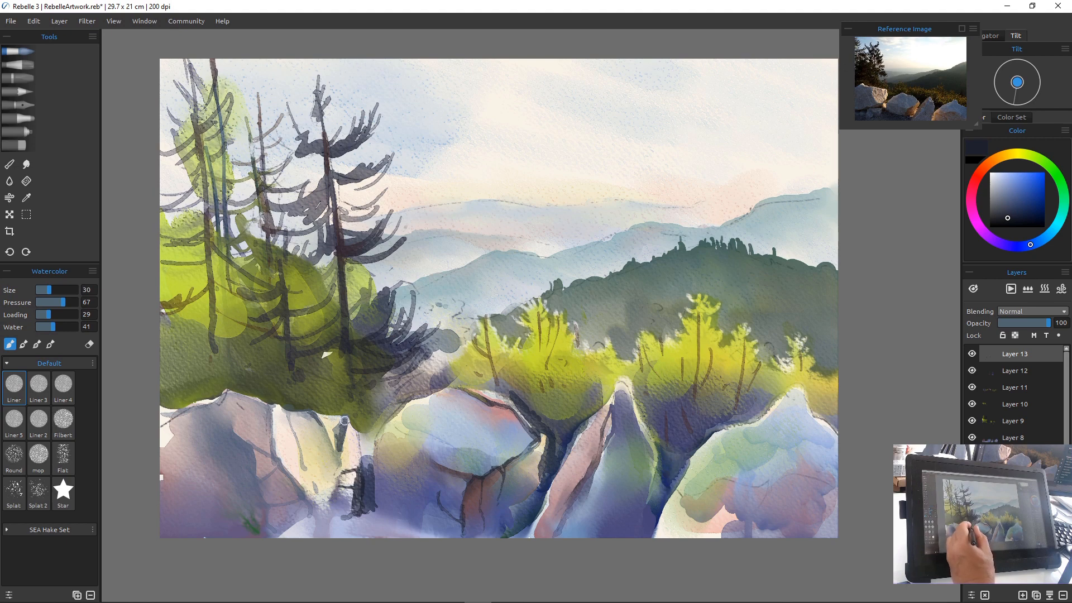
pyautogui.moveTo(345, 420); pyautogui.dragTo(360, 471)
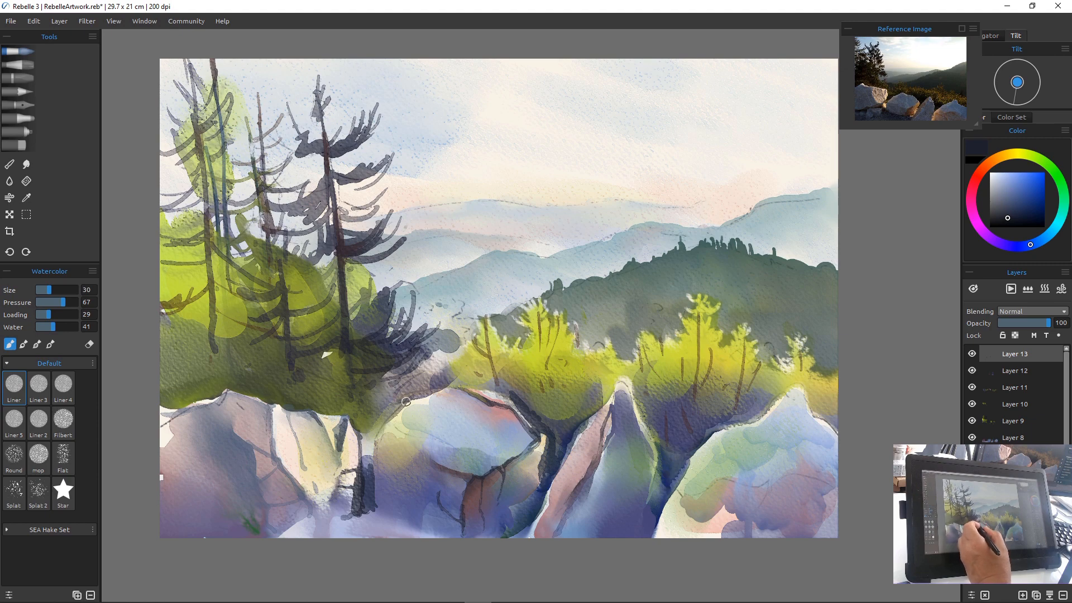
pyautogui.moveTo(405, 402); pyautogui.dragTo(494, 467)
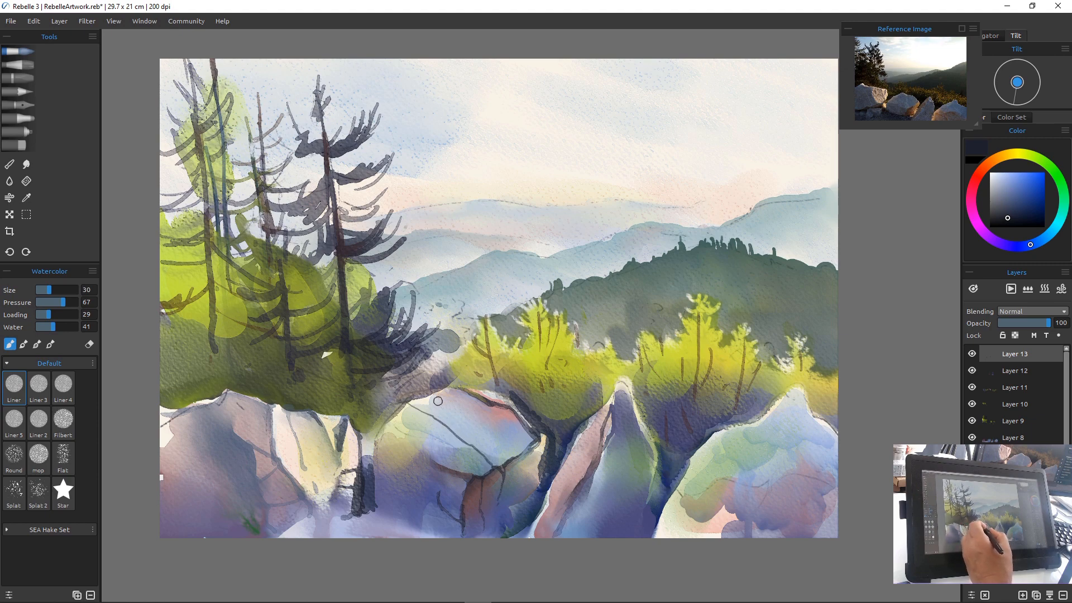
pyautogui.moveTo(427, 393); pyautogui.dragTo(506, 463)
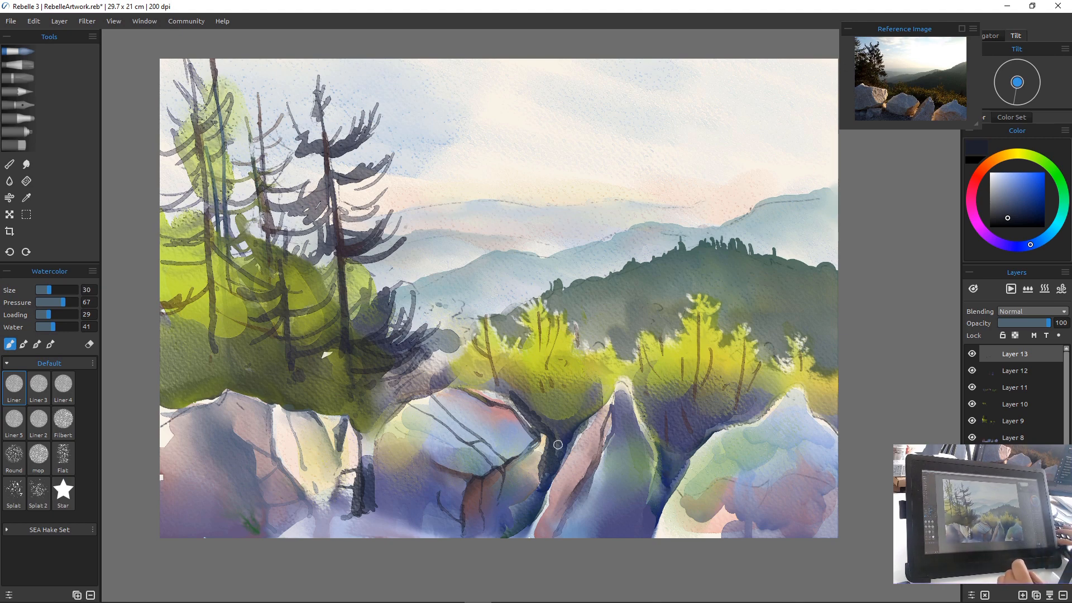
pyautogui.hotkey('ctrl', 'z')
pyautogui.hotkey('ctrl', 'z')
pyautogui.hotkey('ctrl', 'z')
pyautogui.hotkey('ctrl', 'z')
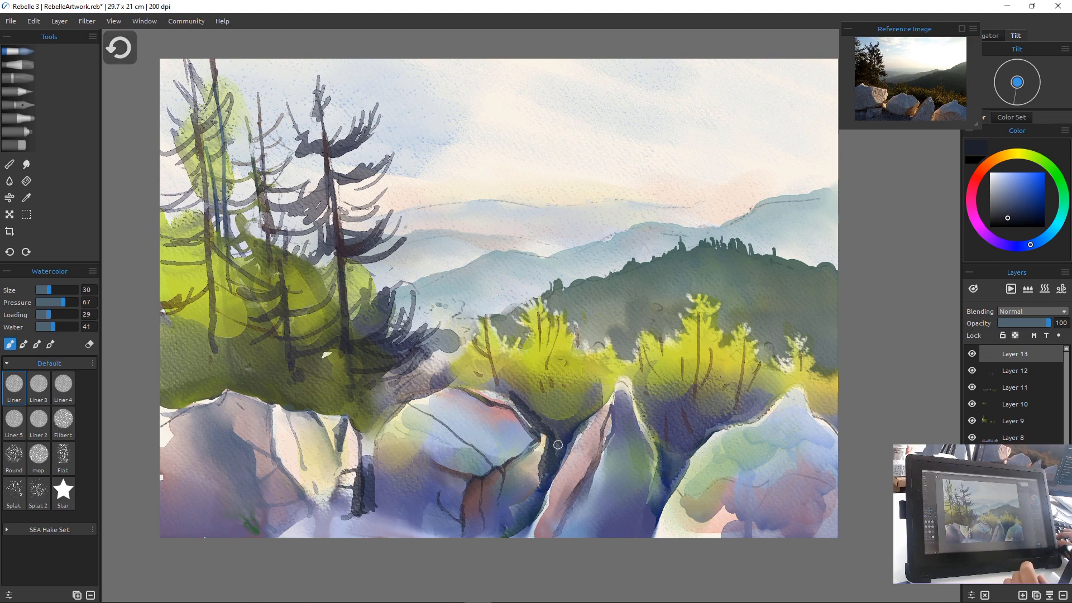
pyautogui.hotkey('ctrl', 'z')
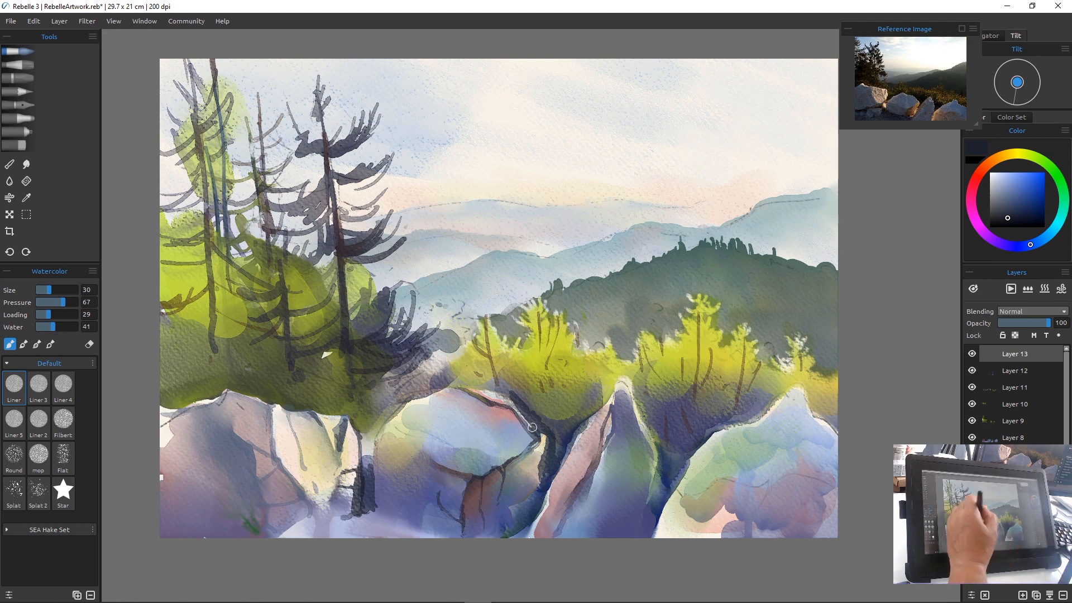
# Outline the second rock's upper-left edge and draw thin dark cracks across its top face and the first rock's light face
pyautogui.moveTo(454, 390); pyautogui.dragTo(418, 421)
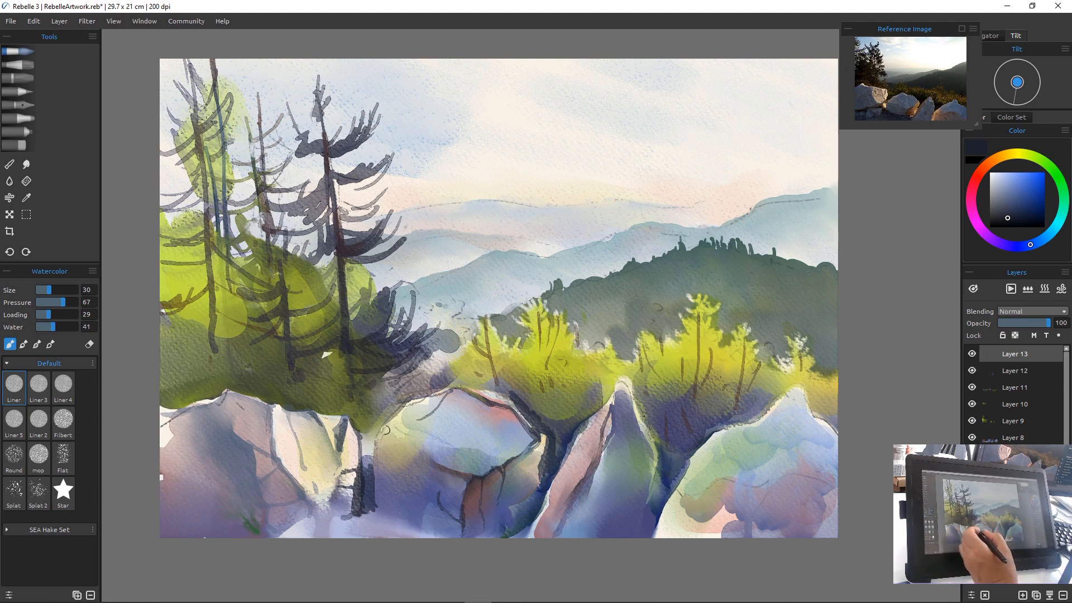
pyautogui.moveTo(385, 430)
pyautogui.mouseDown()
pyautogui.moveTo(447, 455)
pyautogui.moveTo(396, 422)
pyautogui.moveTo(429, 423)
pyautogui.mouseUp()
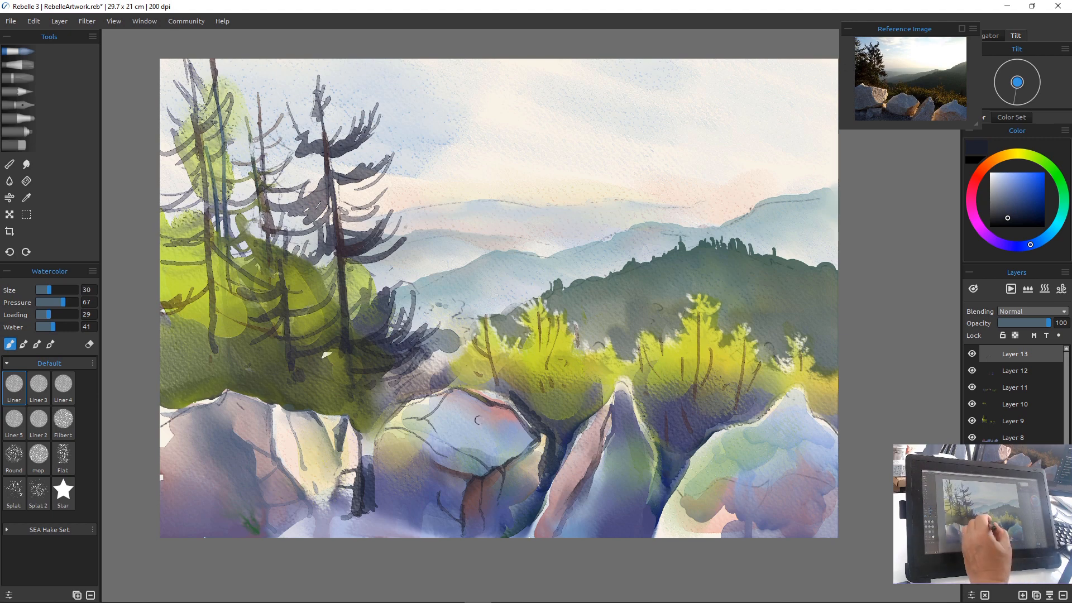
pyautogui.moveTo(490, 405); pyautogui.dragTo(490, 454)
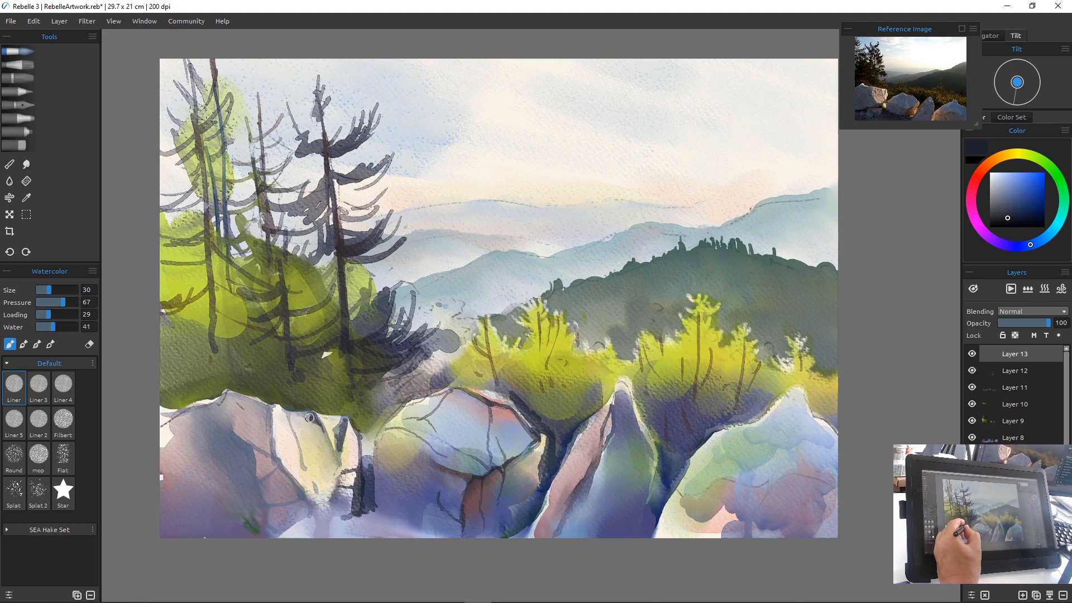
pyautogui.moveTo(310, 420); pyautogui.dragTo(316, 433)
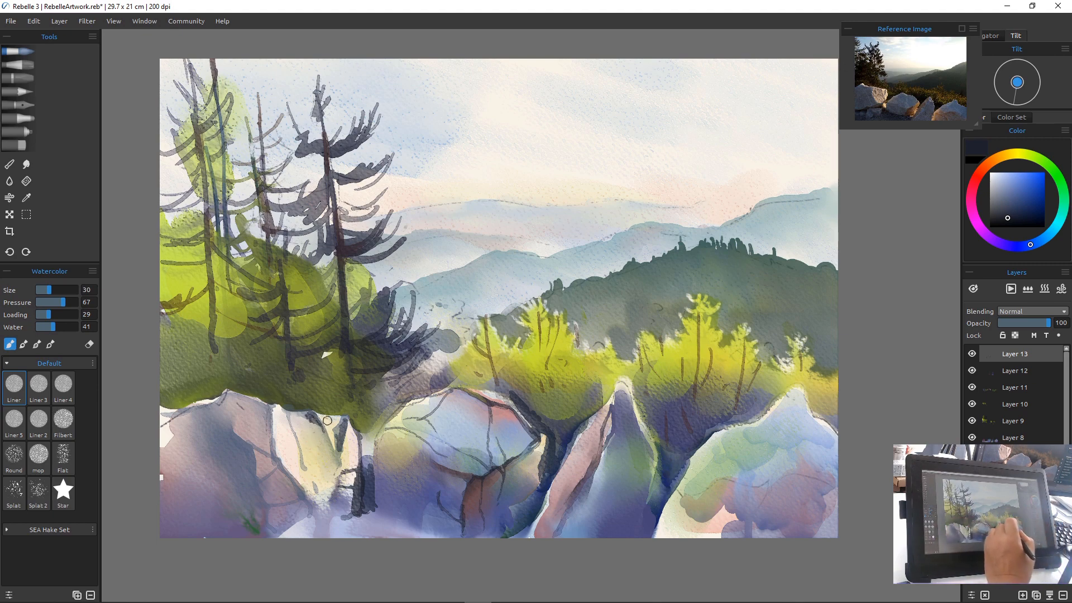
# Darken the upright rock's central ridge near the peak and draw thin cracks from it down to the rock's base
pyautogui.moveTo(614, 405)
pyautogui.mouseDown()
pyautogui.moveTo(603, 447)
pyautogui.moveTo(616, 387)
pyautogui.mouseUp()
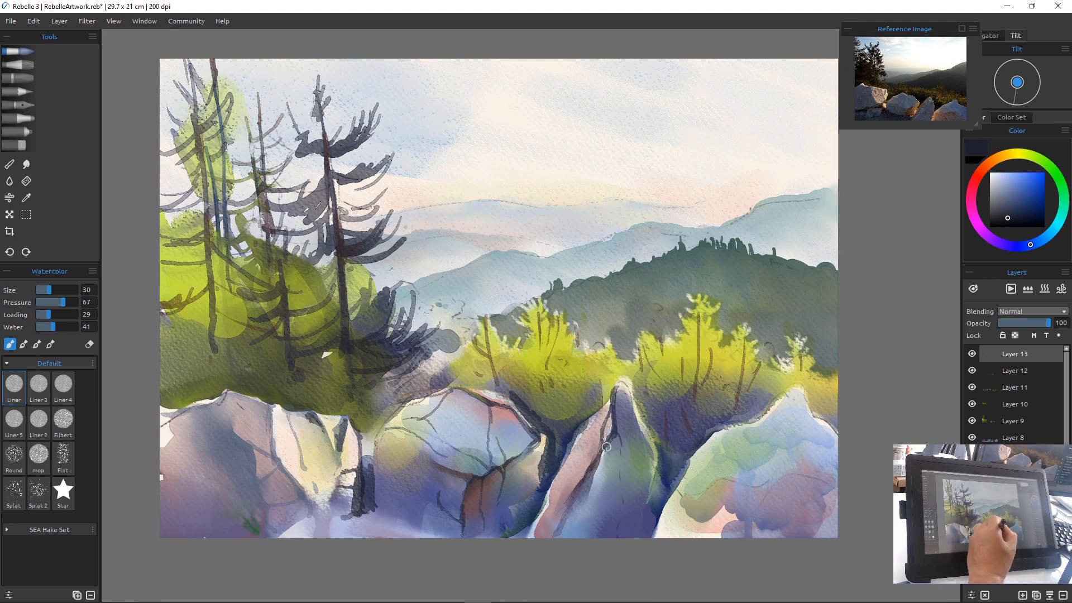
pyautogui.moveTo(607, 447); pyautogui.dragTo(621, 531)
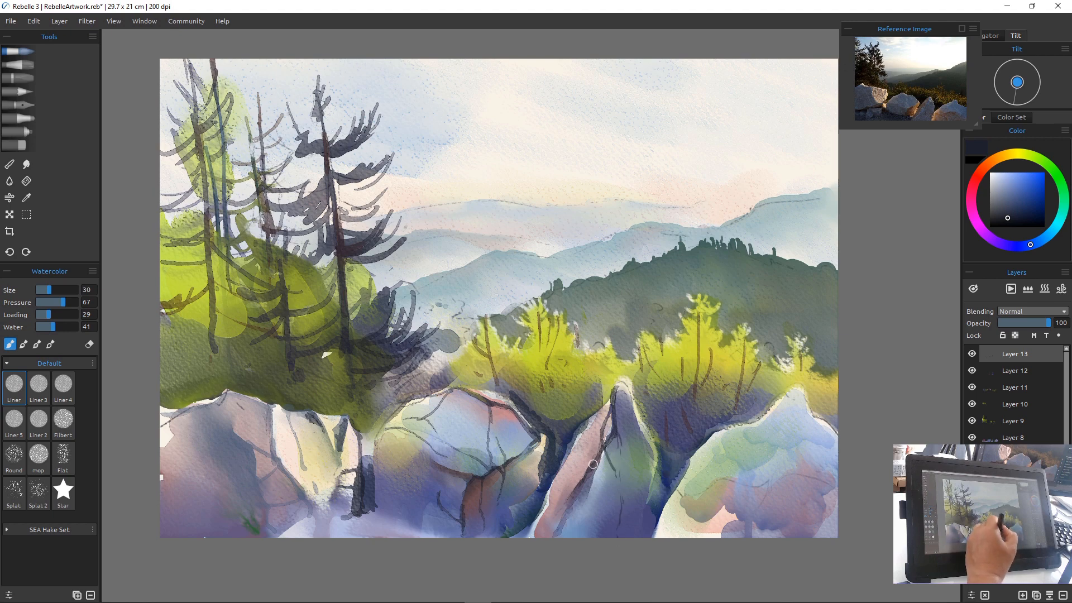
pyautogui.moveTo(594, 464); pyautogui.dragTo(591, 539)
pyautogui.moveTo(590, 468); pyautogui.dragTo(569, 544)
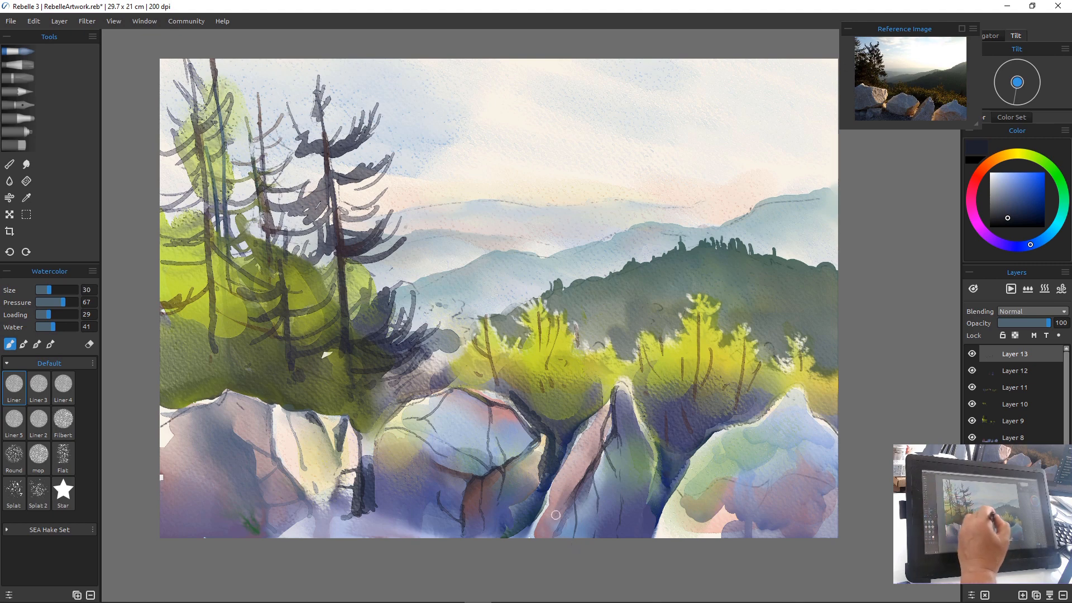
pyautogui.moveTo(565, 504); pyautogui.dragTo(551, 541)
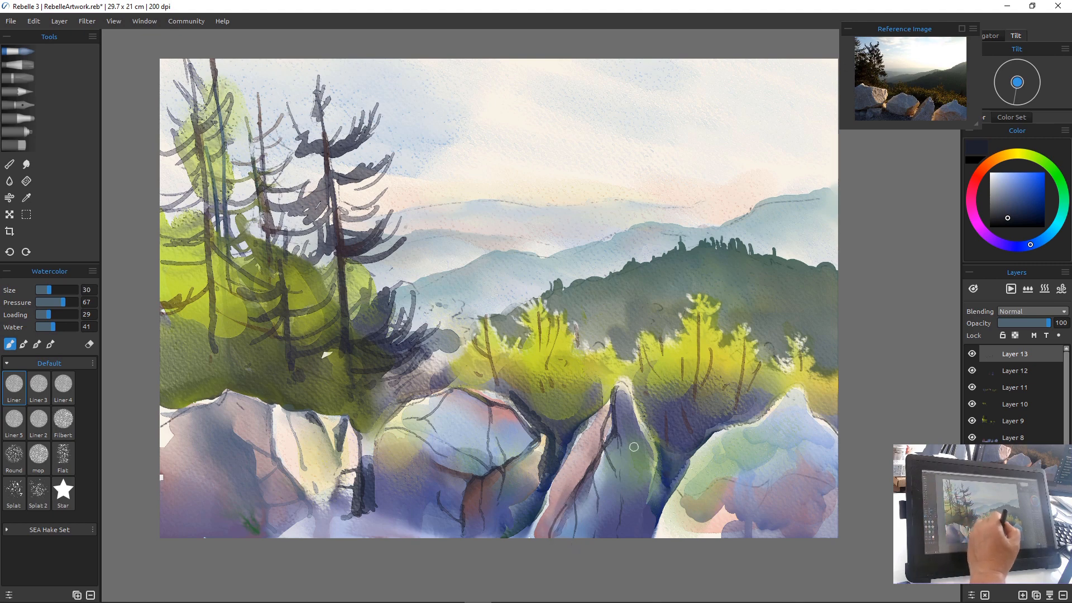
# Add broken dark navy accents along the far-right rock's upper edge and small marks down its left side
pyautogui.moveTo(802, 397); pyautogui.dragTo(836, 433)
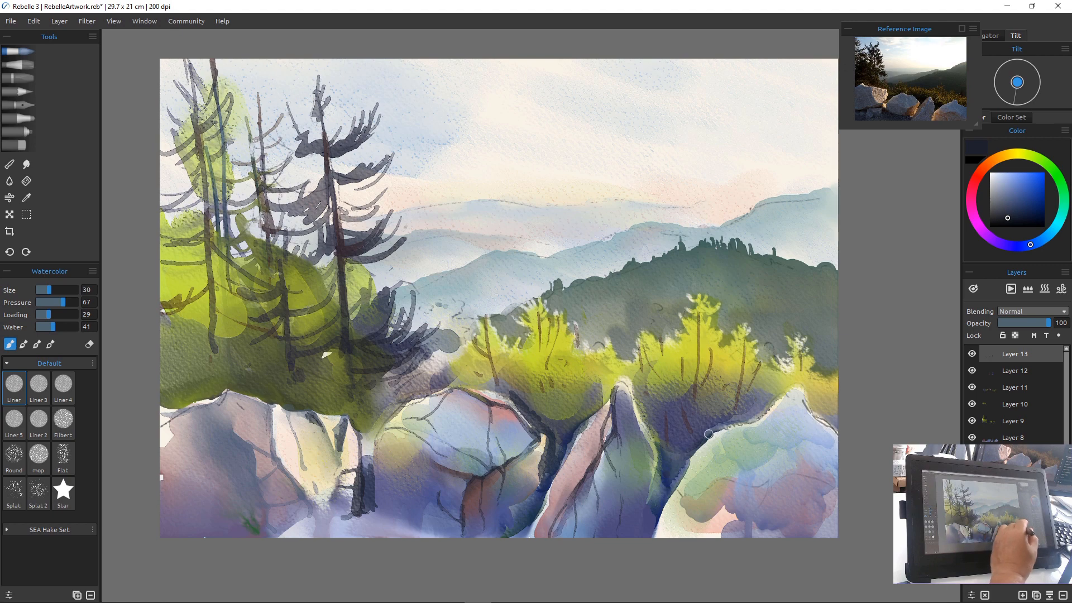
pyautogui.moveTo(760, 421); pyautogui.dragTo(733, 430)
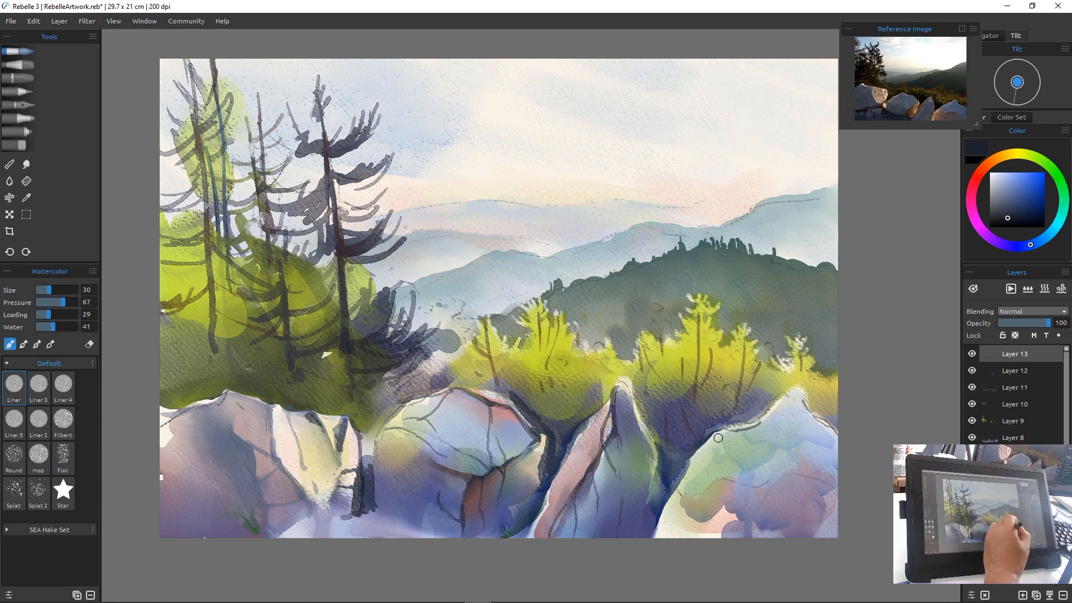
pyautogui.moveTo(681, 476); pyautogui.dragTo(679, 494)
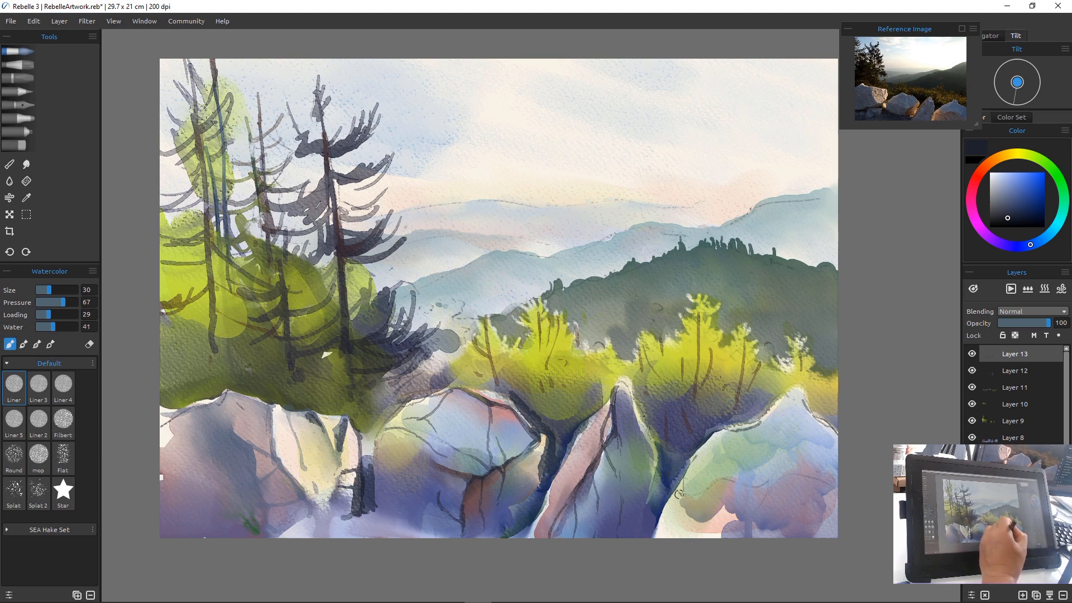
pyautogui.click(670, 526)
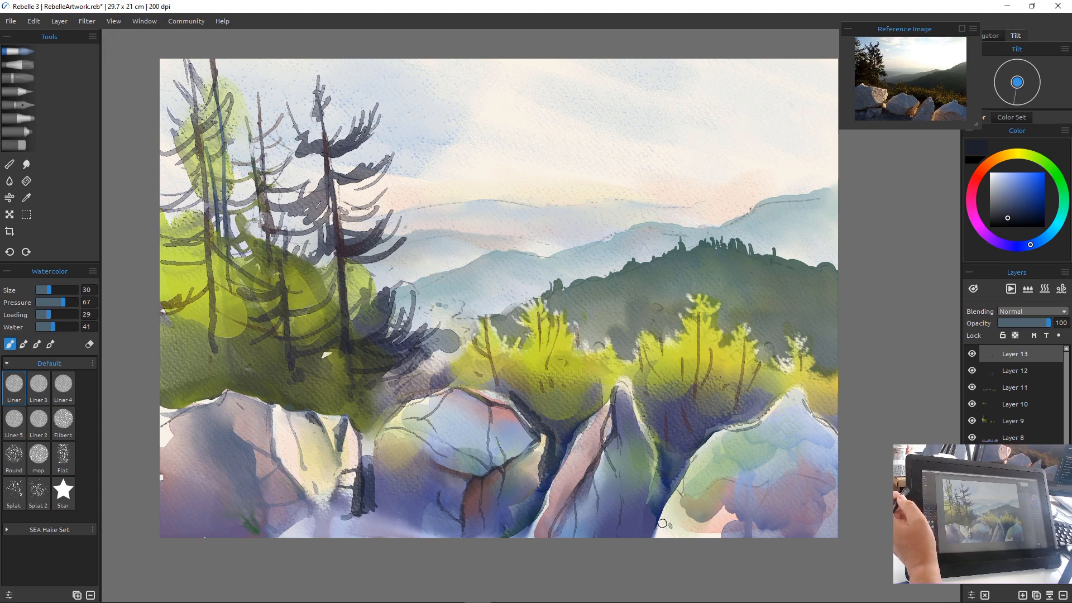
# Splatter reddish-brown speckles over the first and second rocks with the Splat brush at size 100
pyautogui.moveTo(14, 493); pyautogui.dragTo(63, 492)
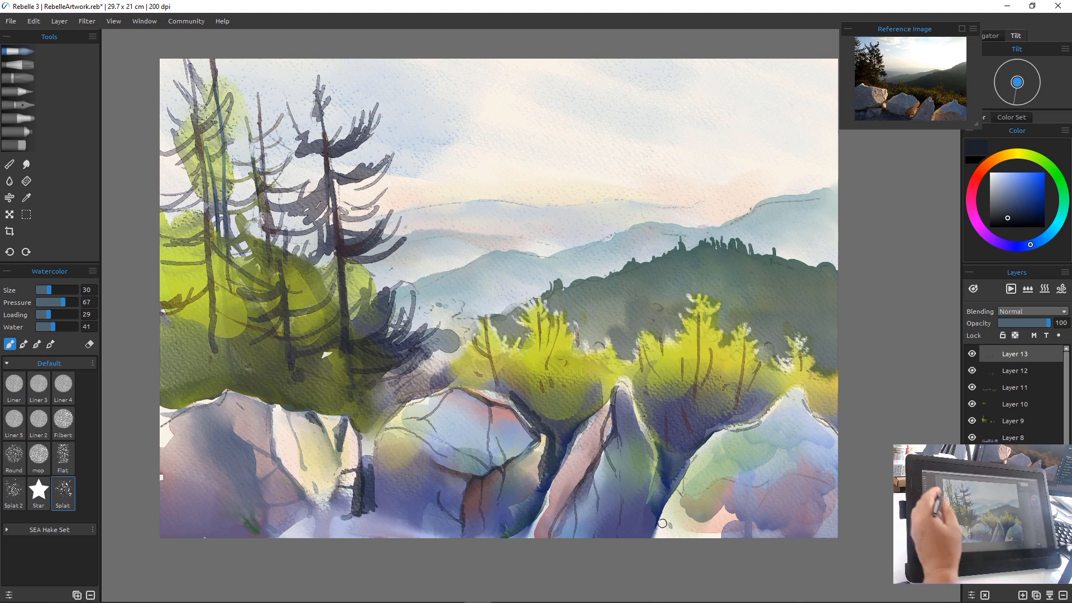
pyautogui.click(976, 177)
pyautogui.moveTo(1007, 218)
pyautogui.mouseDown()
pyautogui.moveTo(1017, 179)
pyautogui.moveTo(1029, 194)
pyautogui.moveTo(1020, 195)
pyautogui.mouseUp()
pyautogui.click(983, 168)
pyautogui.click(1027, 200)
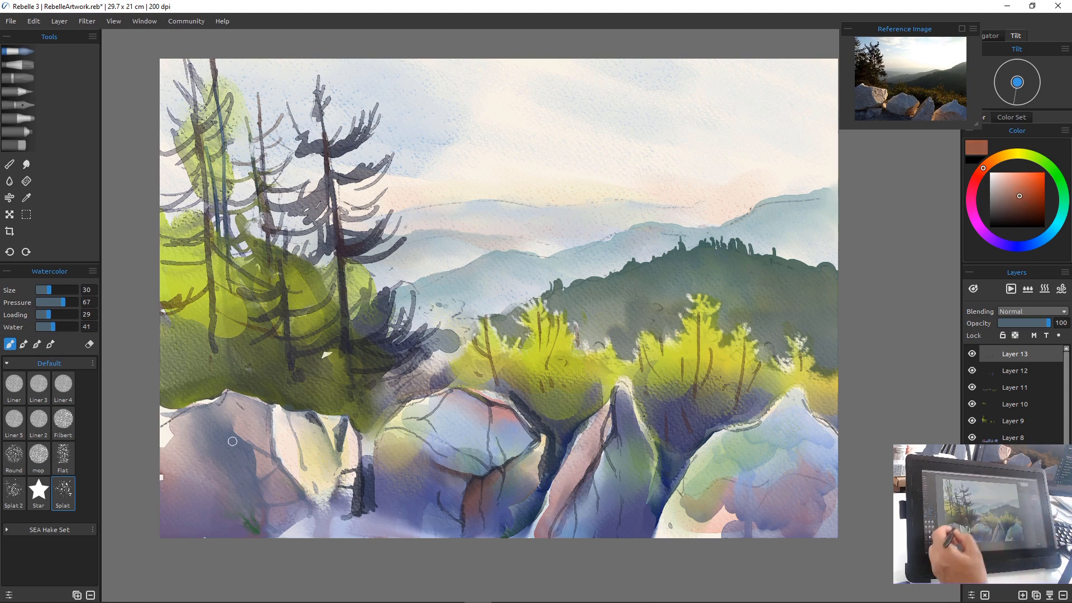
pyautogui.press(']')
pyautogui.press(']')
pyautogui.press(']')
pyautogui.press(']')
pyautogui.press(']')
pyautogui.press(']')
pyautogui.press(']')
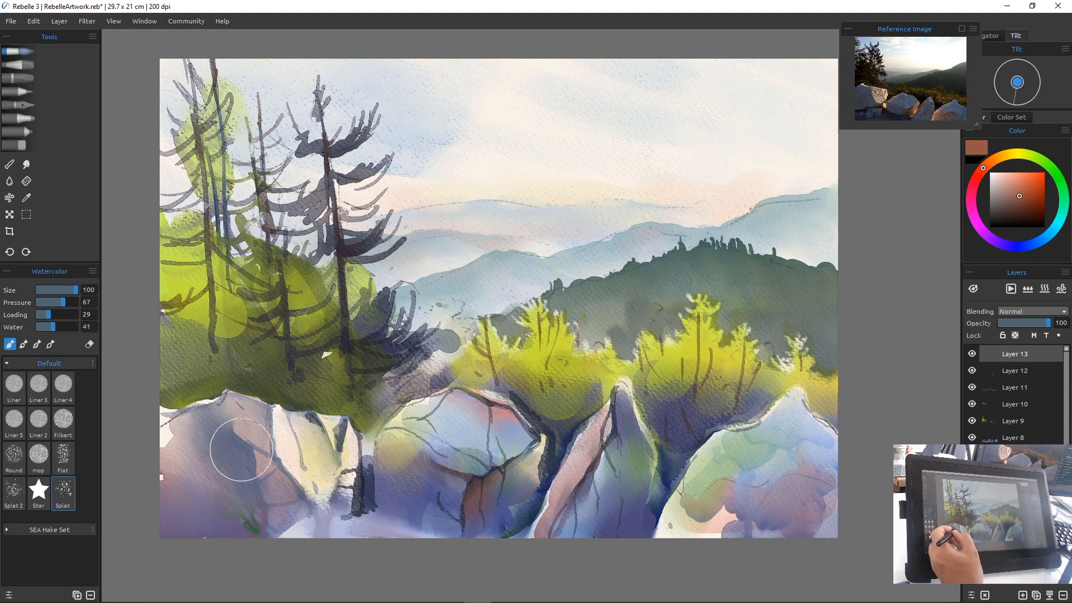
pyautogui.moveTo(302, 434)
pyautogui.mouseDown()
pyautogui.moveTo(328, 461)
pyautogui.moveTo(315, 506)
pyautogui.mouseUp()
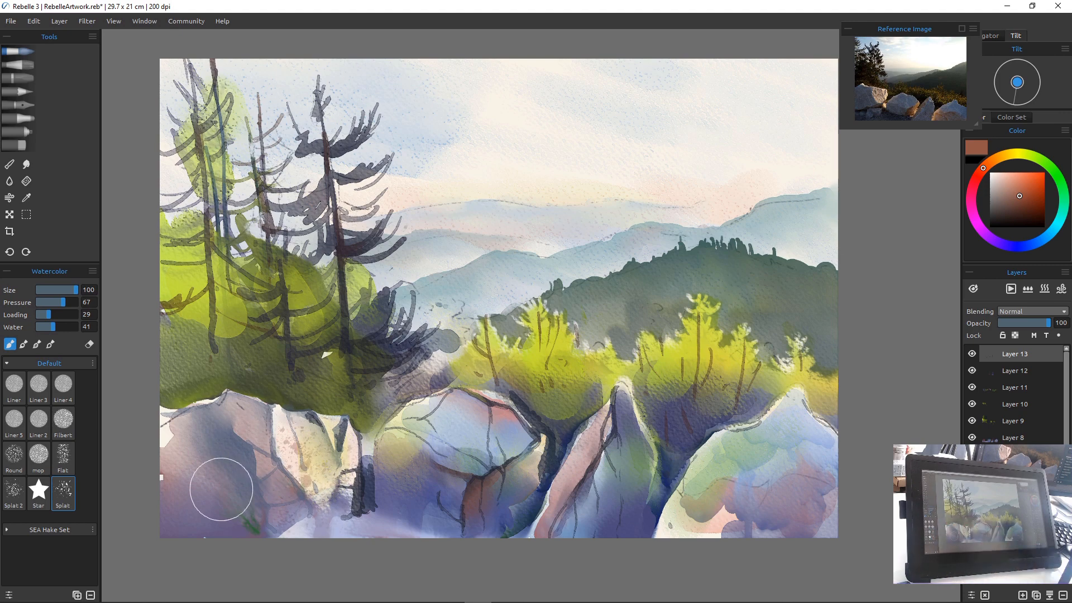
pyautogui.moveTo(221, 489)
pyautogui.mouseDown()
pyautogui.moveTo(235, 416)
pyautogui.moveTo(243, 446)
pyautogui.moveTo(193, 495)
pyautogui.mouseUp()
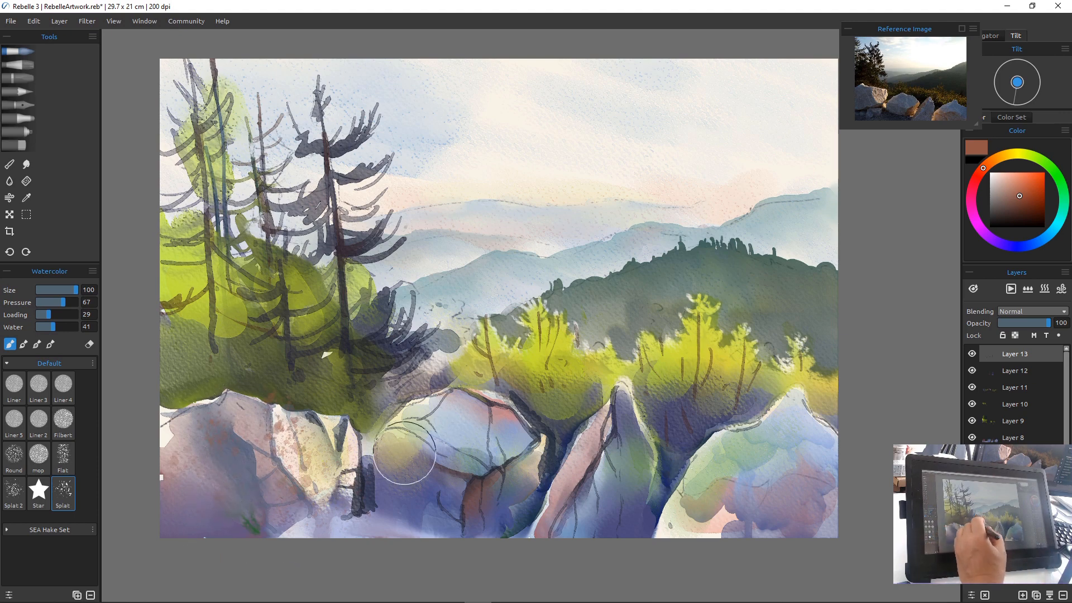
pyautogui.moveTo(407, 443)
pyautogui.mouseDown()
pyautogui.moveTo(446, 426)
pyautogui.moveTo(414, 440)
pyautogui.mouseUp()
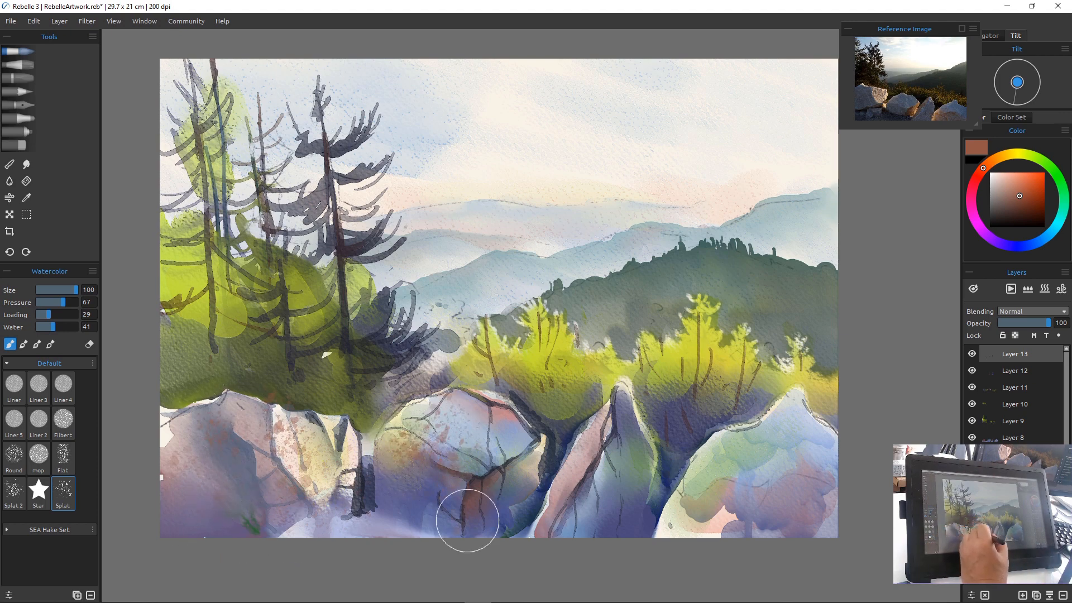
# Splatter blue-violet speckles across the lower parts of the first and second rocks
pyautogui.click(1013, 246)
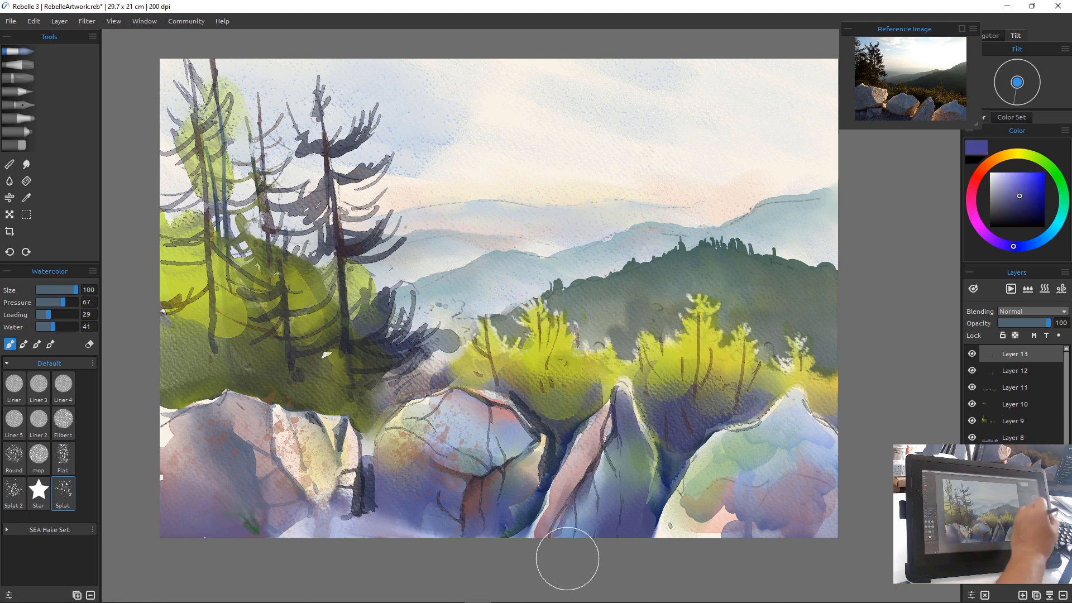
pyautogui.moveTo(484, 483)
pyautogui.mouseDown()
pyautogui.moveTo(476, 511)
pyautogui.moveTo(446, 517)
pyautogui.moveTo(380, 480)
pyautogui.moveTo(370, 519)
pyautogui.moveTo(248, 536)
pyautogui.moveTo(224, 516)
pyautogui.moveTo(188, 438)
pyautogui.moveTo(171, 454)
pyautogui.moveTo(195, 492)
pyautogui.moveTo(159, 439)
pyautogui.mouseUp()
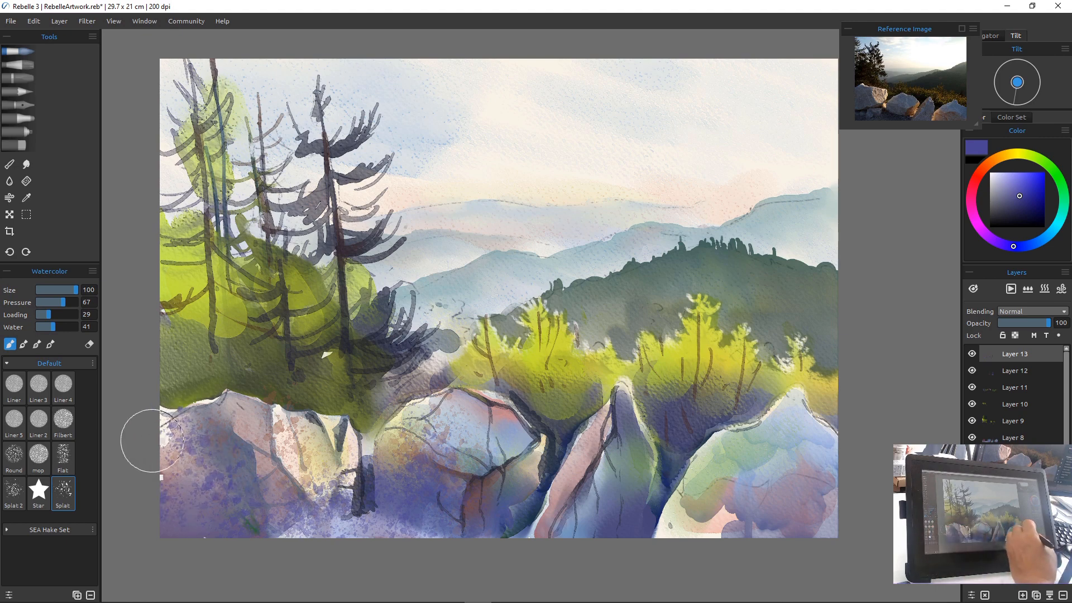
# Splatter light salmon speckles over the far-right rock and the upright rock's shaded lower side
pyautogui.click(971, 199)
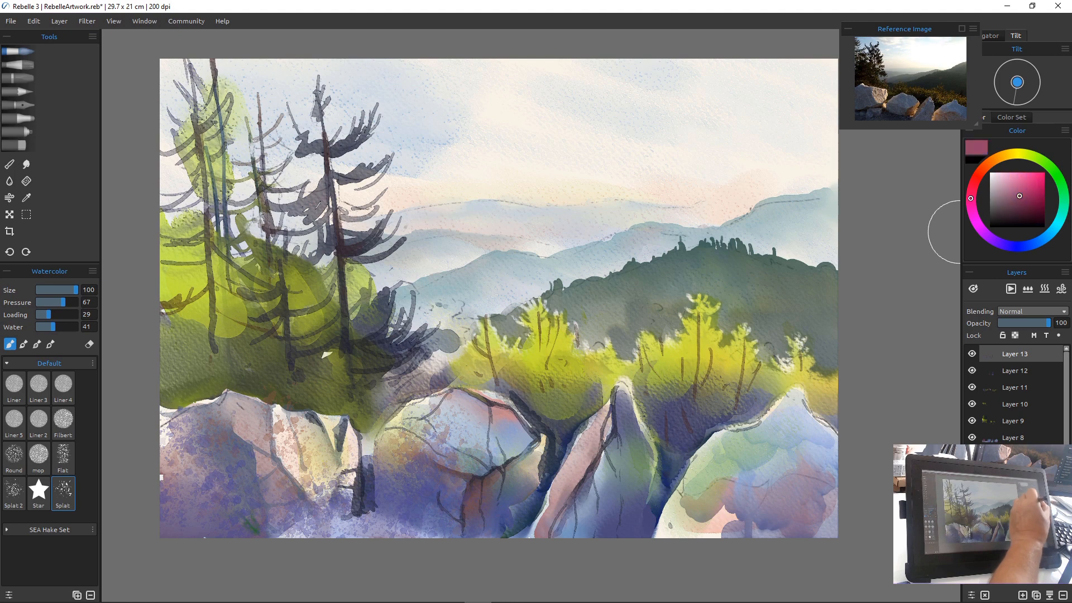
pyautogui.click(1025, 182)
pyautogui.click(979, 173)
pyautogui.moveTo(1025, 182); pyautogui.dragTo(1012, 180)
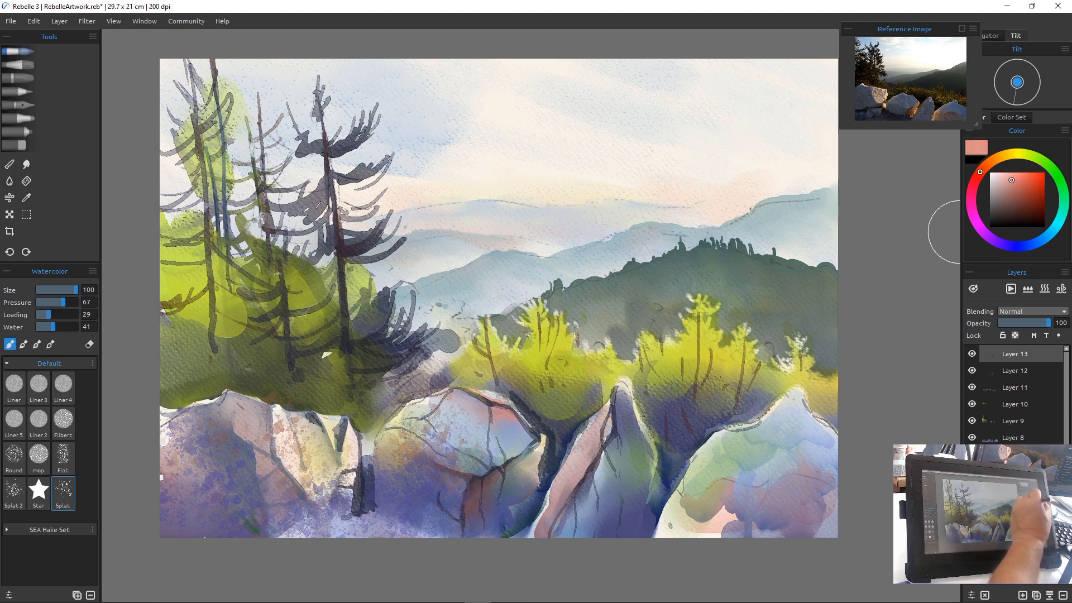
pyautogui.moveTo(776, 493)
pyautogui.mouseDown()
pyautogui.moveTo(765, 468)
pyautogui.moveTo(775, 463)
pyautogui.moveTo(816, 482)
pyautogui.moveTo(829, 458)
pyautogui.mouseUp()
pyautogui.moveTo(735, 535)
pyautogui.mouseDown()
pyautogui.moveTo(634, 521)
pyautogui.moveTo(637, 536)
pyautogui.moveTo(655, 504)
pyautogui.moveTo(603, 453)
pyautogui.moveTo(592, 424)
pyautogui.moveTo(581, 463)
pyautogui.moveTo(654, 432)
pyautogui.mouseUp()
# Splatter dark red speckles over the upright rock's light face, the second rock's lower part and the far-right rock
pyautogui.click(1037, 201)
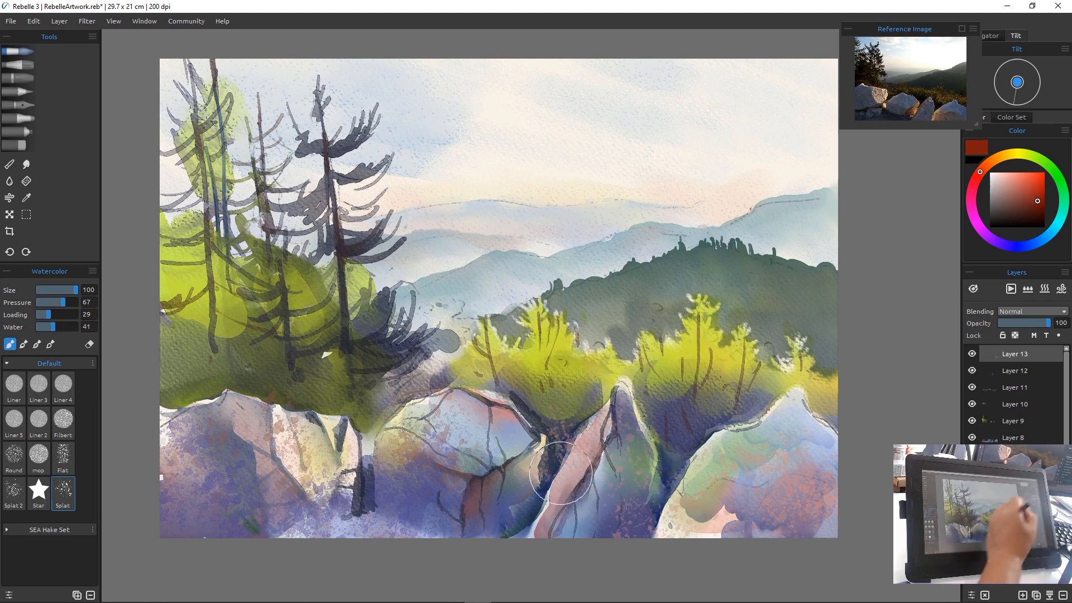
pyautogui.moveTo(562, 481)
pyautogui.mouseDown()
pyautogui.moveTo(571, 475)
pyautogui.moveTo(562, 530)
pyautogui.moveTo(518, 531)
pyautogui.moveTo(472, 503)
pyautogui.moveTo(491, 494)
pyautogui.mouseUp()
pyautogui.moveTo(480, 509); pyautogui.dragTo(464, 524)
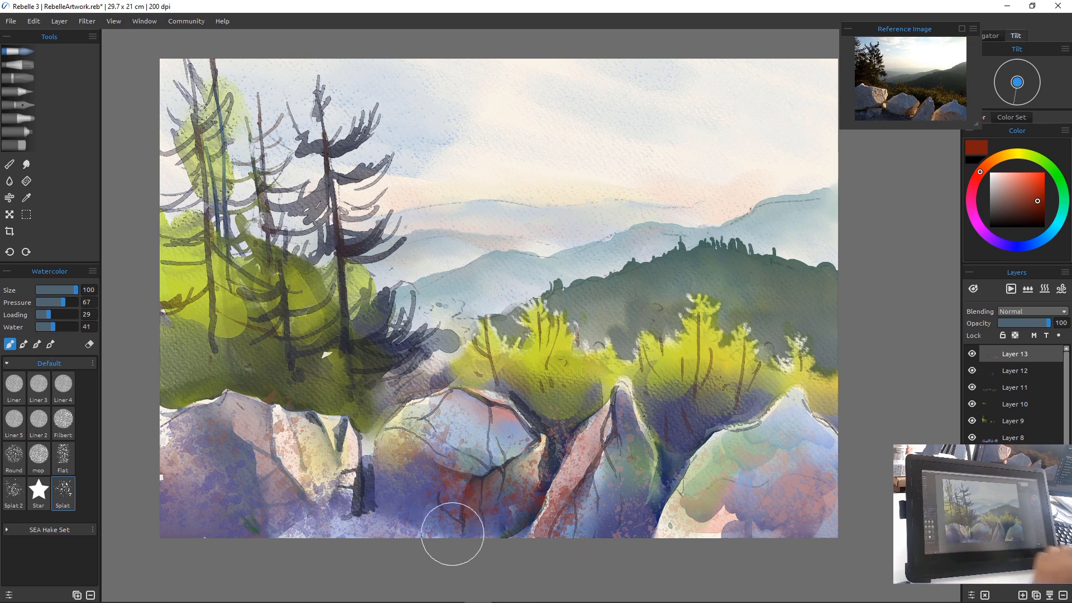
pyautogui.moveTo(711, 491)
pyautogui.mouseDown()
pyautogui.moveTo(831, 490)
pyautogui.moveTo(755, 509)
pyautogui.mouseUp()
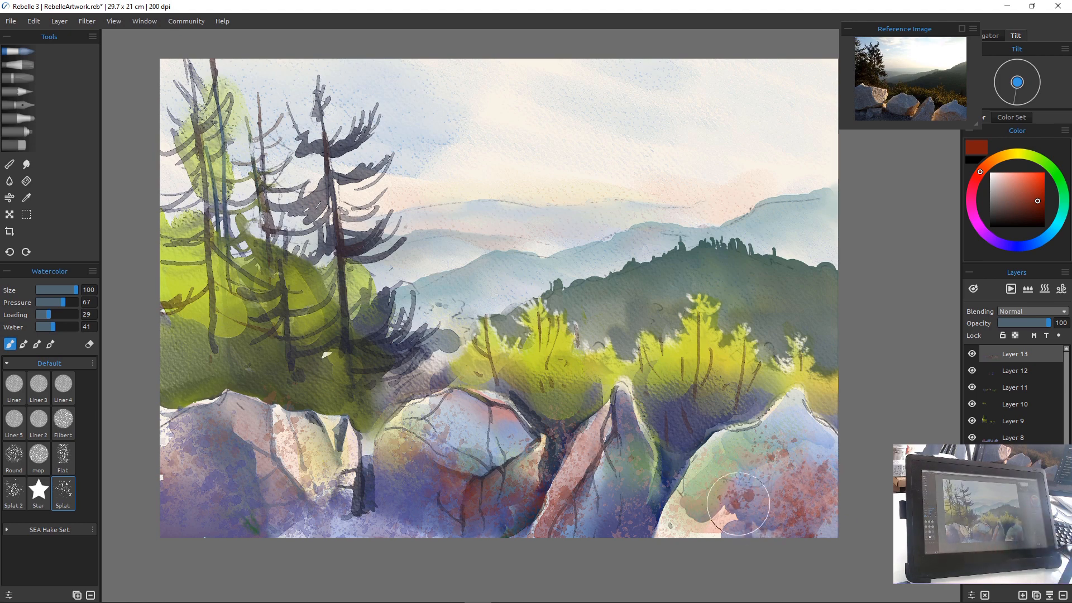
pyautogui.moveTo(738, 503)
pyautogui.mouseDown()
pyautogui.moveTo(690, 521)
pyautogui.moveTo(744, 533)
pyautogui.mouseUp()
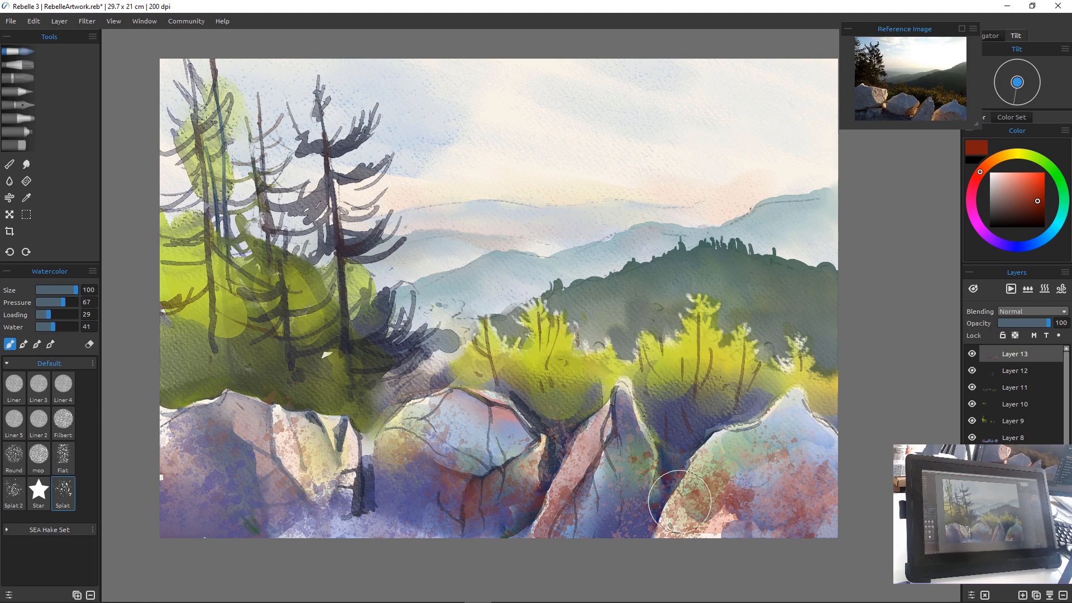
# Splatter deep blue and very dark navy speckles along the shaded bases of the foreground rocks
pyautogui.click(1012, 247)
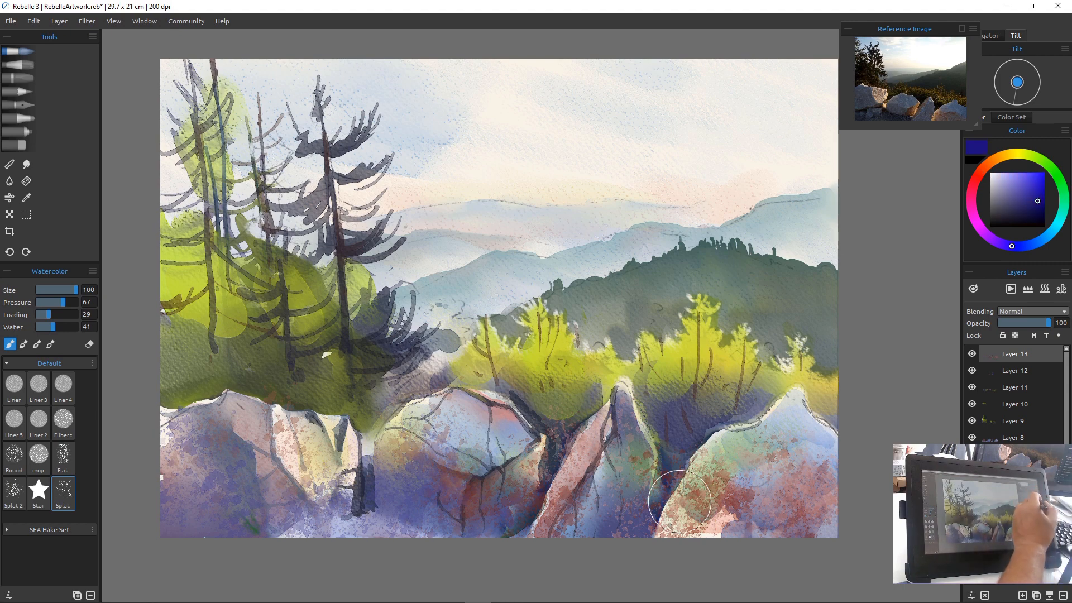
pyautogui.moveTo(761, 512)
pyautogui.mouseDown()
pyautogui.moveTo(711, 514)
pyautogui.moveTo(737, 537)
pyautogui.moveTo(669, 520)
pyautogui.moveTo(647, 537)
pyautogui.moveTo(620, 525)
pyautogui.mouseUp()
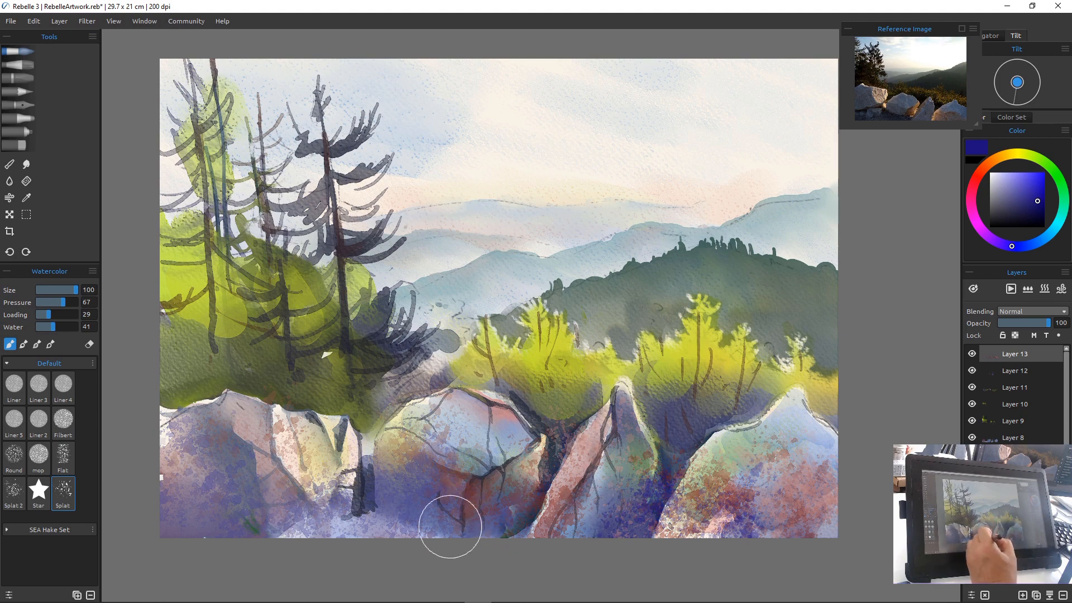
pyautogui.moveTo(450, 526)
pyautogui.mouseDown()
pyautogui.moveTo(420, 535)
pyautogui.moveTo(400, 517)
pyautogui.moveTo(440, 537)
pyautogui.mouseUp()
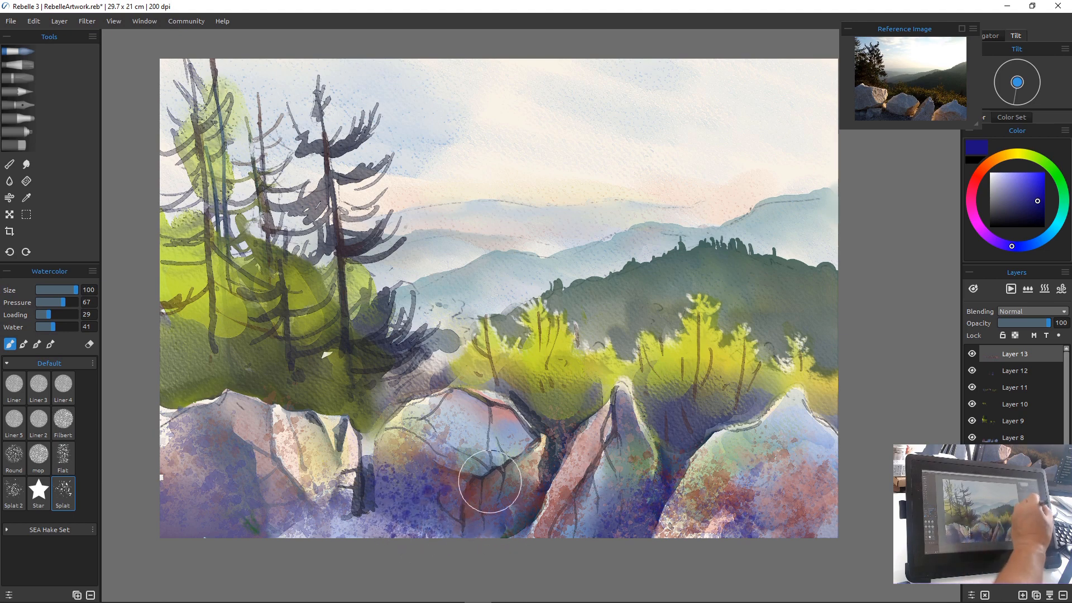
pyautogui.click(1018, 218)
pyautogui.moveTo(399, 505)
pyautogui.mouseDown()
pyautogui.moveTo(391, 522)
pyautogui.moveTo(461, 539)
pyautogui.mouseUp()
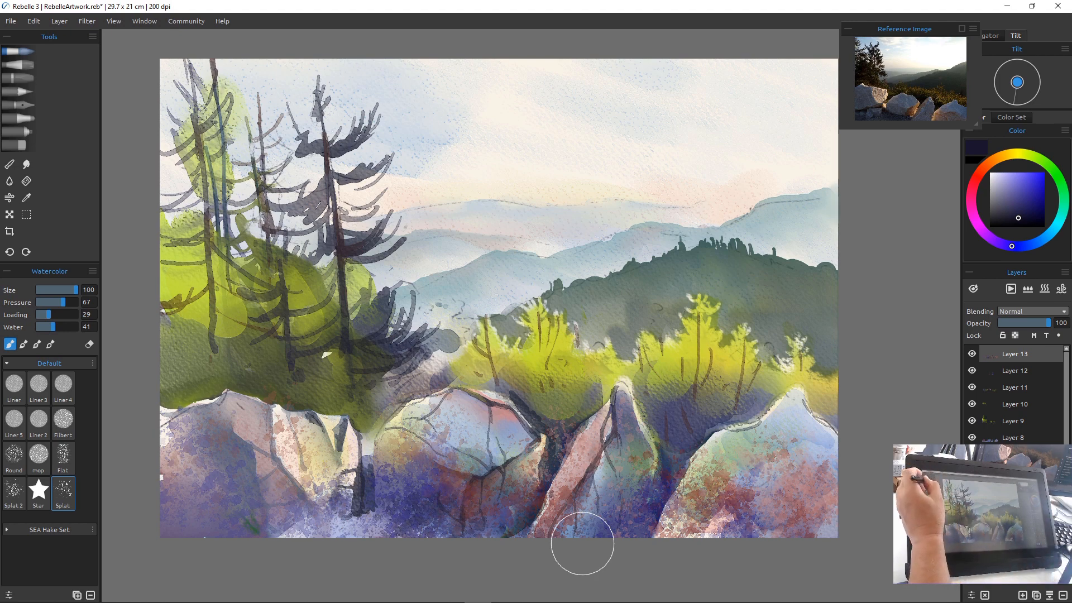
# Highlight the second rock's upper and side edges and its inner ridge with a white Liner at size 20, loading 76, water 22
pyautogui.moveTo(998, 180); pyautogui.dragTo(955, 147)
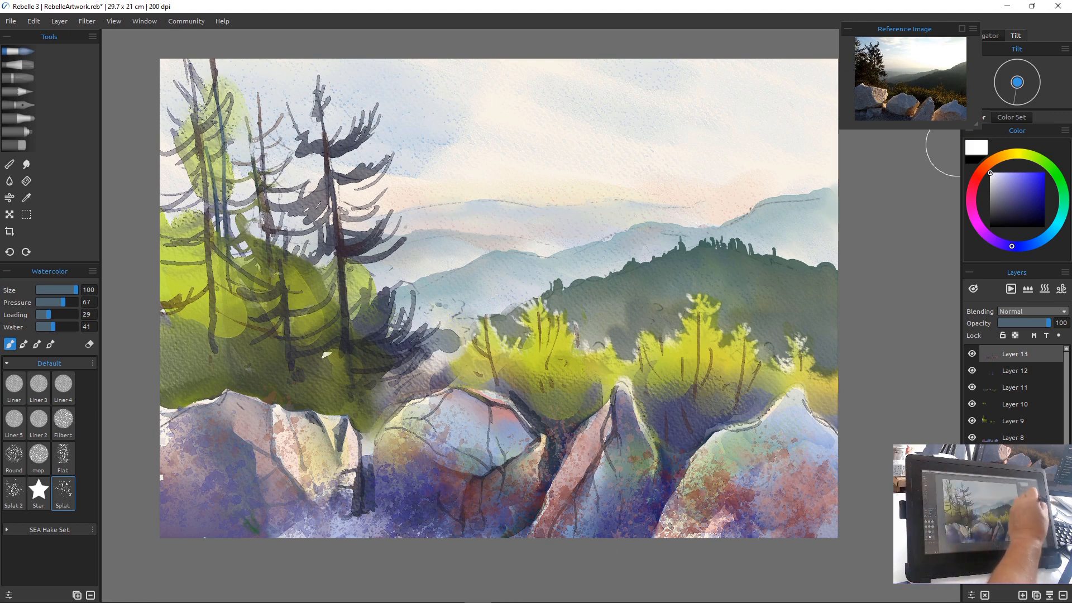
pyautogui.click(14, 384)
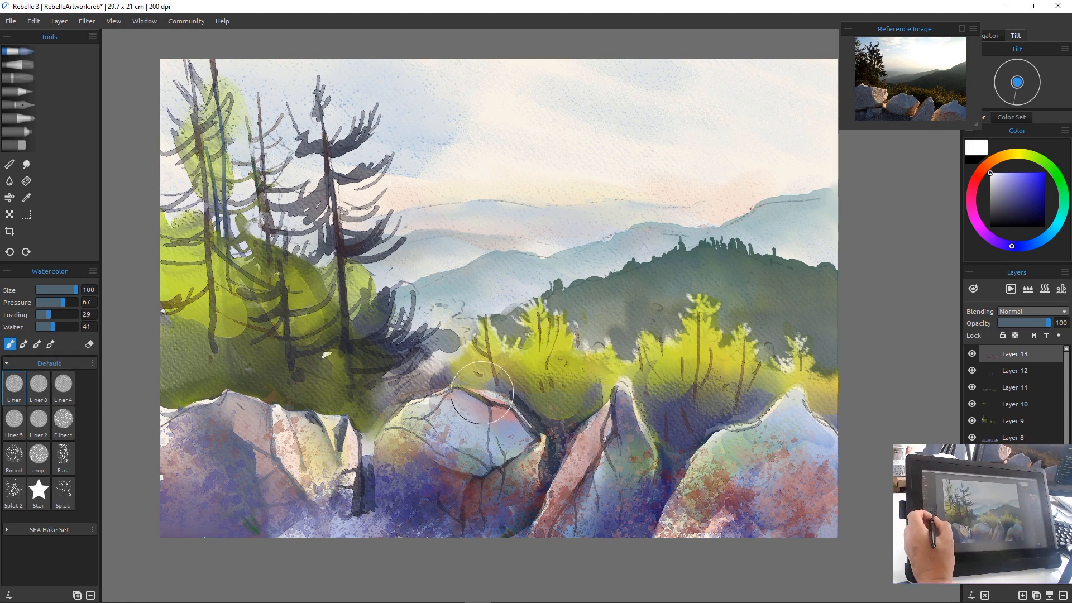
pyautogui.moveTo(48, 315)
pyautogui.mouseDown()
pyautogui.moveTo(67, 315)
pyautogui.moveTo(46, 327)
pyautogui.mouseUp()
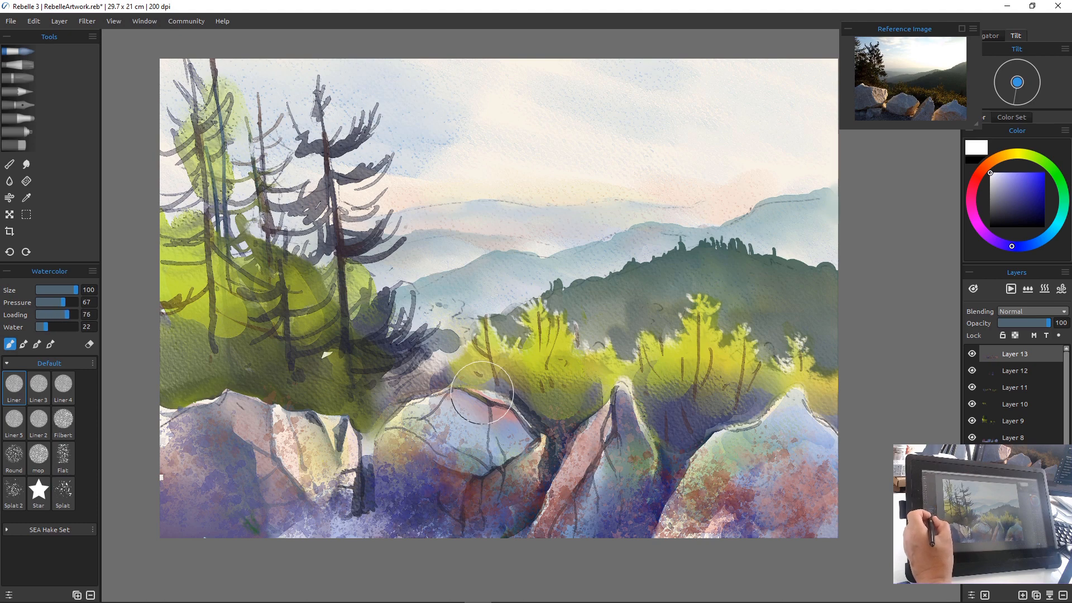
pyautogui.press('[')
pyautogui.press('[')
pyautogui.press('[')
pyautogui.press('[')
pyautogui.press('[')
pyautogui.press('[')
pyautogui.press('[')
pyautogui.press('[')
pyautogui.press('[')
pyautogui.press('[')
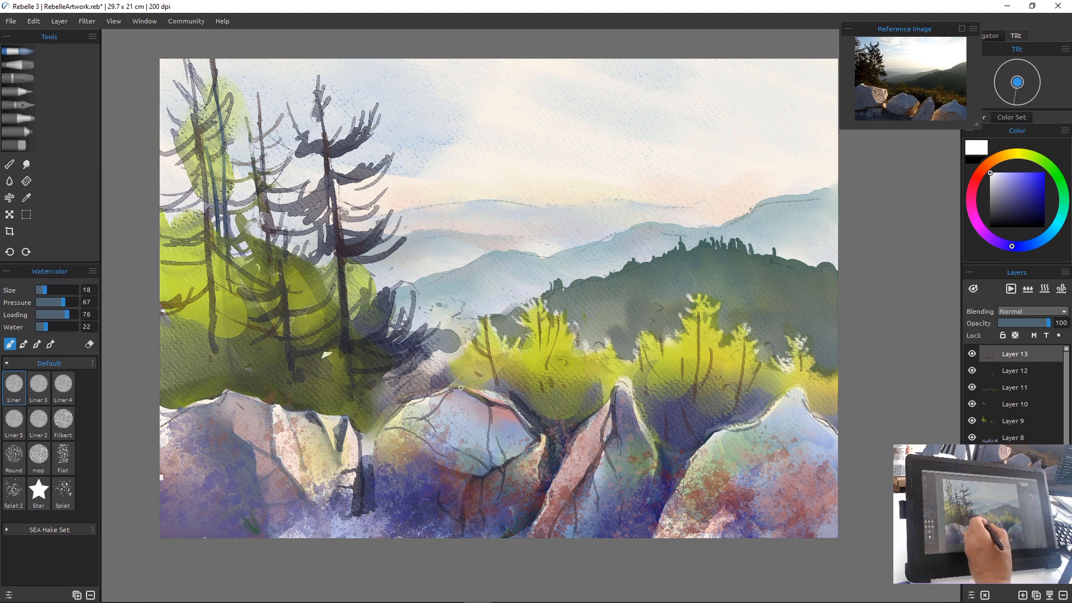
pyautogui.moveTo(464, 387)
pyautogui.mouseDown()
pyautogui.moveTo(508, 403)
pyautogui.moveTo(538, 434)
pyautogui.moveTo(545, 473)
pyautogui.mouseUp()
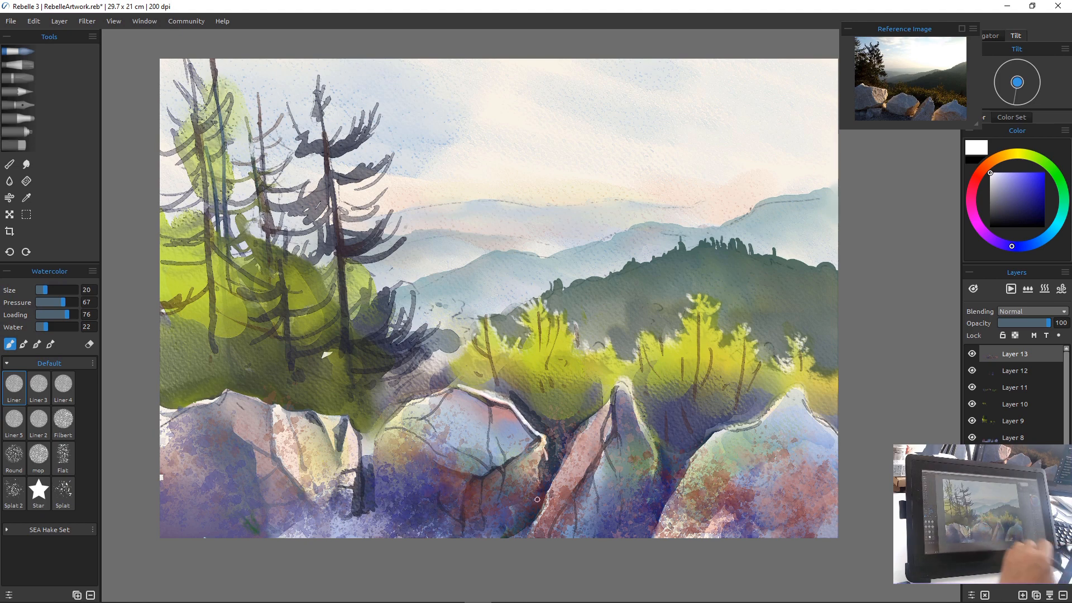
pyautogui.moveTo(540, 437)
pyautogui.mouseDown()
pyautogui.moveTo(545, 462)
pyautogui.moveTo(528, 496)
pyautogui.mouseUp()
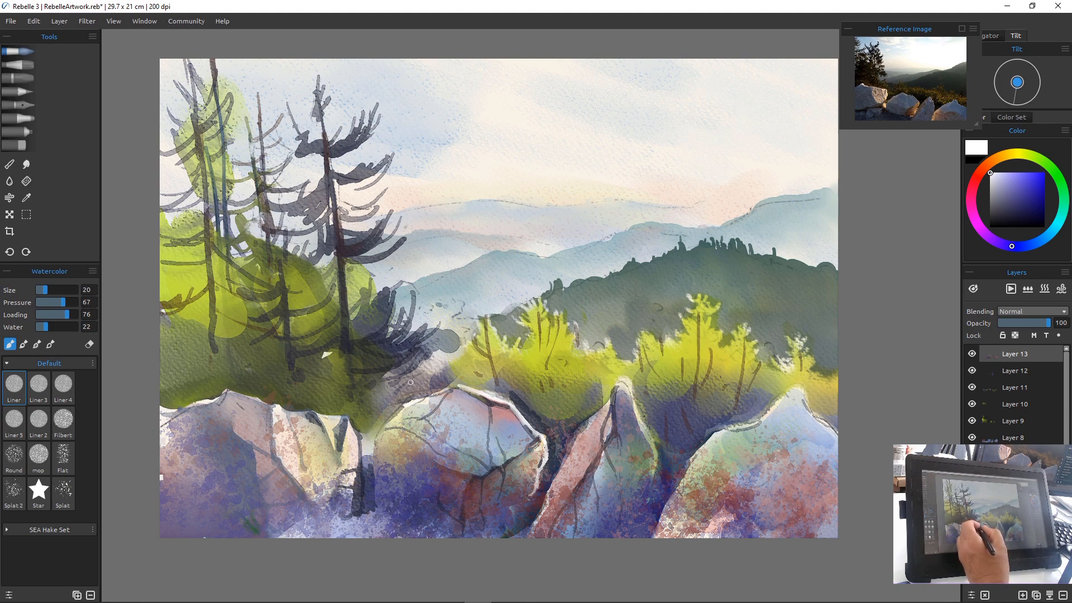
pyautogui.moveTo(531, 443); pyautogui.dragTo(488, 473)
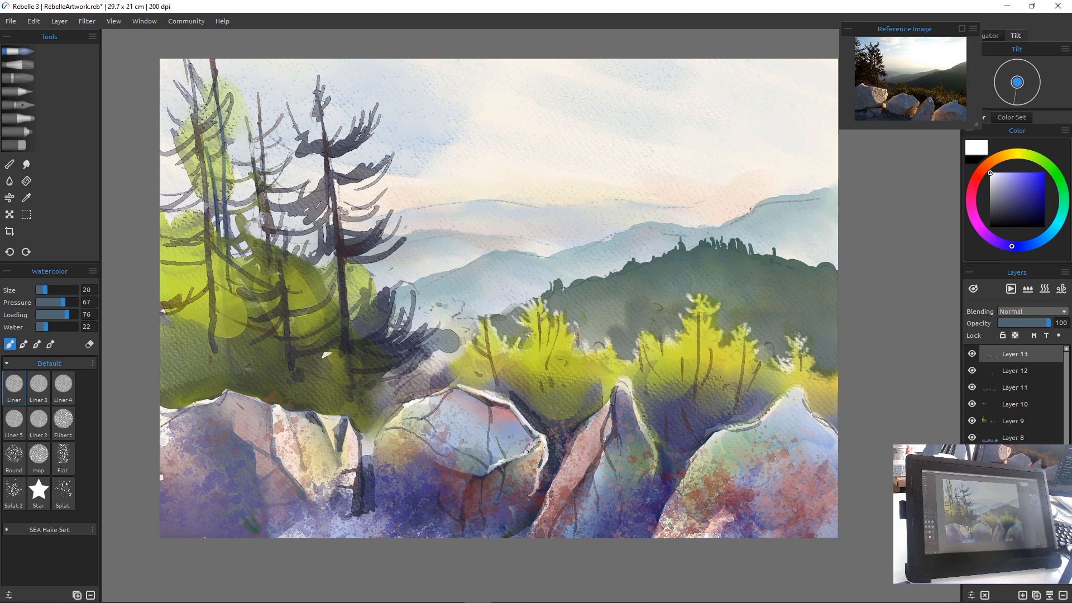
# Add white highlights around the dark notch and down the side edge of the first rock's light face
pyautogui.moveTo(316, 411)
pyautogui.mouseDown()
pyautogui.moveTo(311, 411)
pyautogui.moveTo(377, 408)
pyautogui.moveTo(338, 410)
pyautogui.moveTo(323, 429)
pyautogui.moveTo(348, 416)
pyautogui.moveTo(360, 456)
pyautogui.mouseUp()
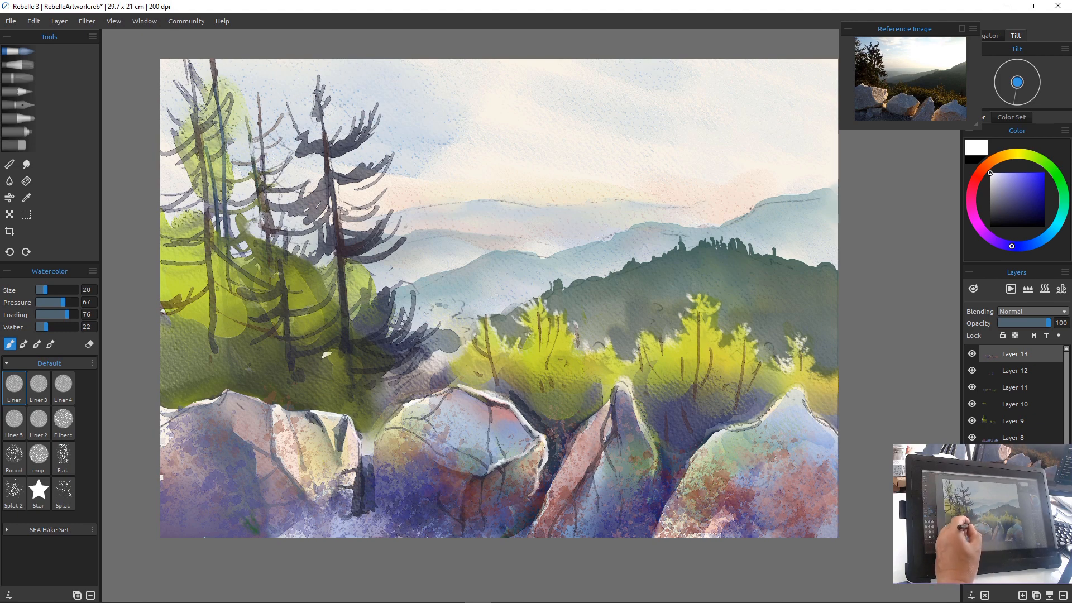
pyautogui.moveTo(344, 416)
pyautogui.mouseDown()
pyautogui.moveTo(360, 450)
pyautogui.moveTo(357, 440)
pyautogui.moveTo(353, 500)
pyautogui.mouseUp()
pyautogui.moveTo(357, 440); pyautogui.dragTo(357, 506)
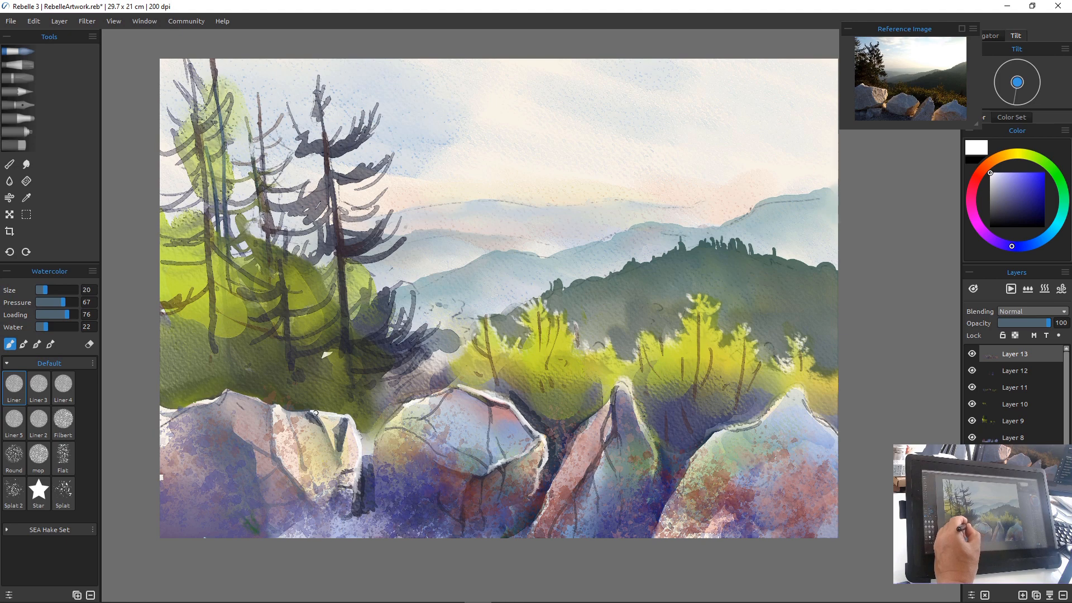
pyautogui.moveTo(315, 413); pyautogui.dragTo(328, 442)
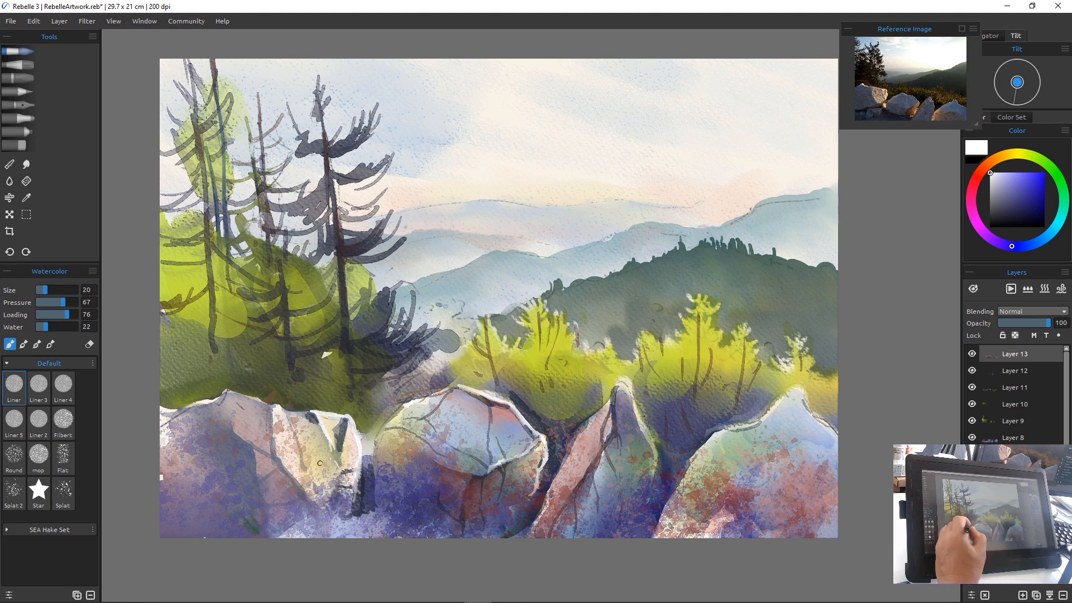
pyautogui.moveTo(359, 459); pyautogui.dragTo(358, 513)
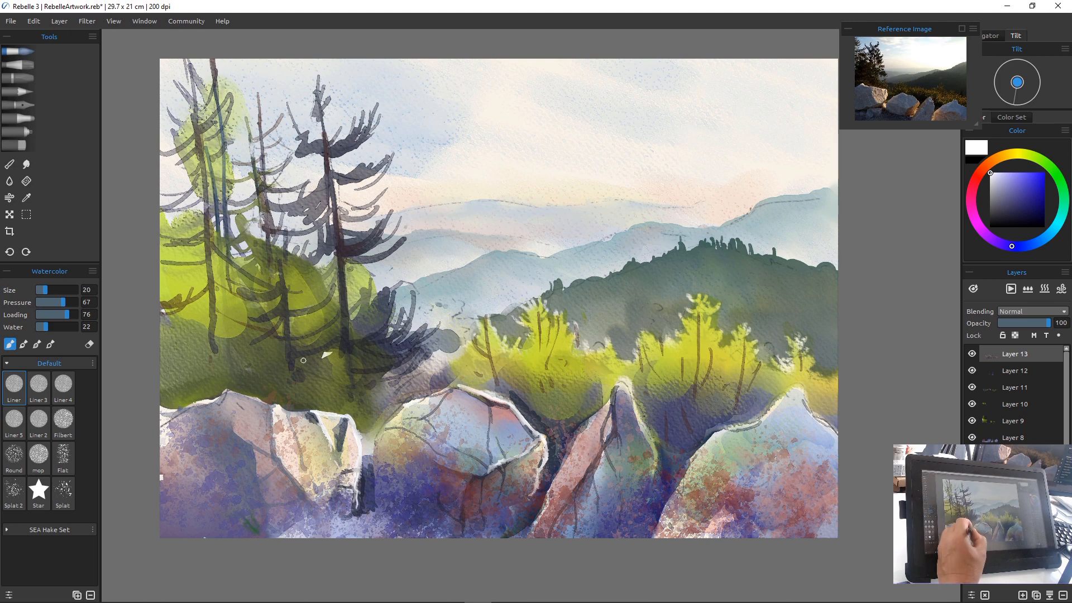
# Paint a white rim along the first rock's upper edge and build up its peak with white
pyautogui.moveTo(311, 410); pyautogui.dragTo(284, 407)
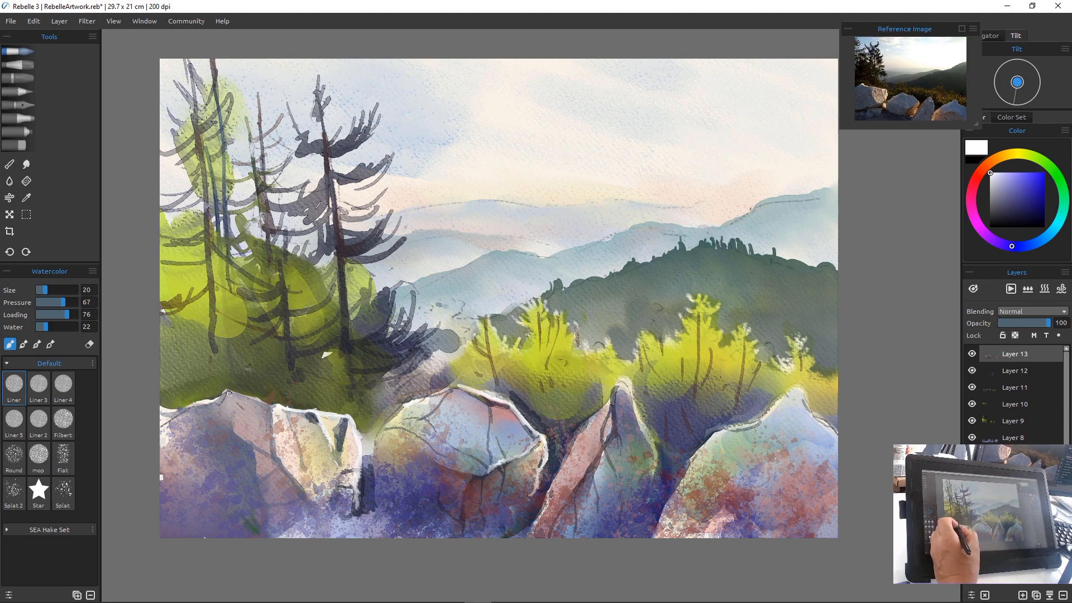
pyautogui.moveTo(226, 395)
pyautogui.mouseDown()
pyautogui.moveTo(280, 408)
pyautogui.moveTo(223, 389)
pyautogui.moveTo(234, 395)
pyautogui.mouseUp()
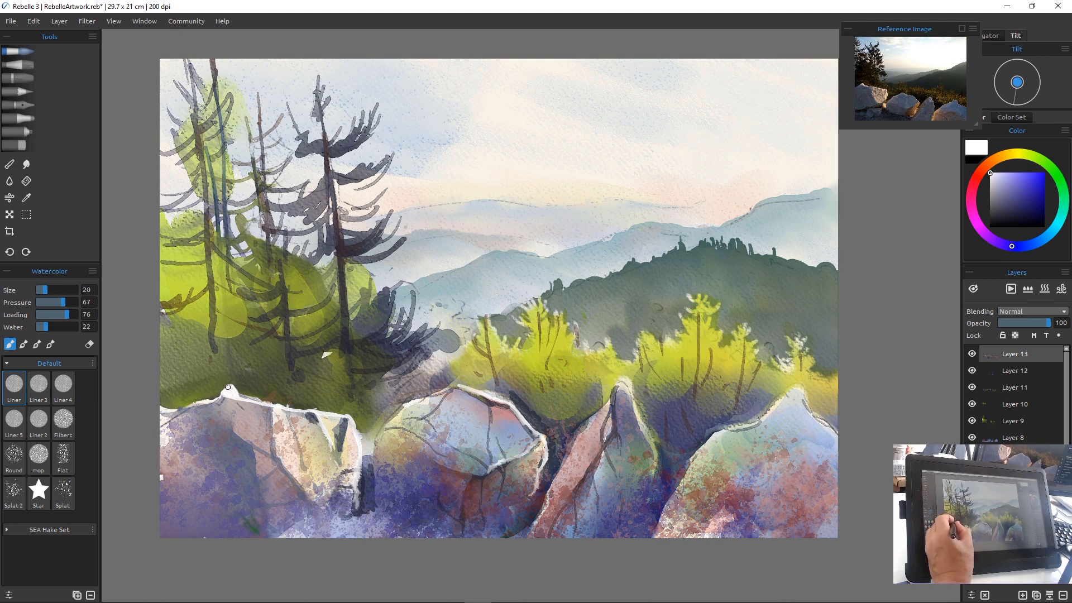
pyautogui.moveTo(222, 387)
pyautogui.mouseDown()
pyautogui.moveTo(194, 405)
pyautogui.moveTo(218, 393)
pyautogui.mouseUp()
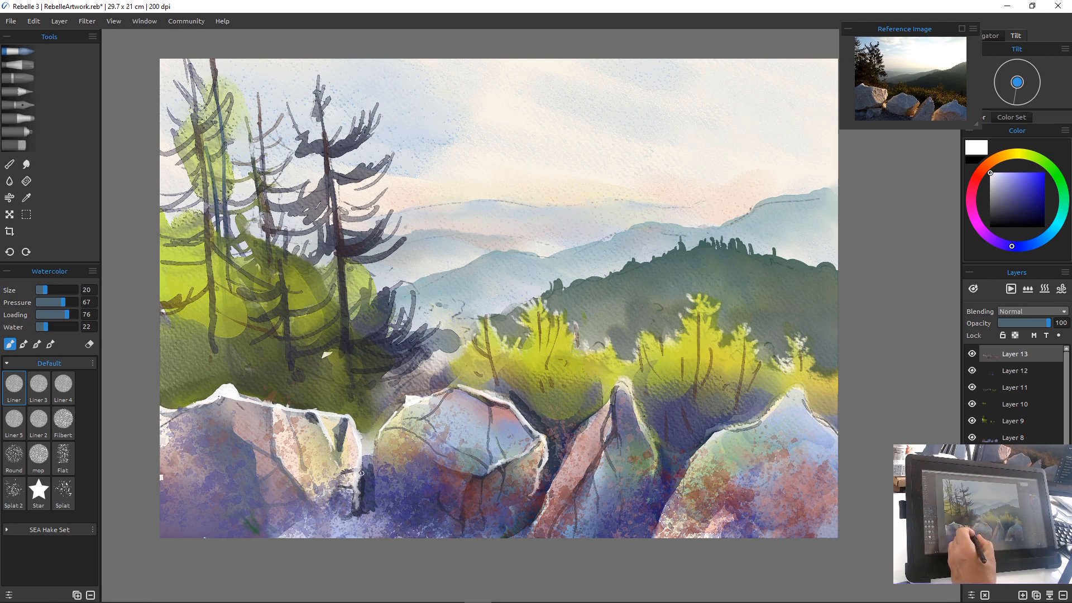
# Dab white paint over the dark gap between the first and second rocks, enlarging the Liner to size 60
pyautogui.moveTo(361, 473); pyautogui.dragTo(375, 496)
pyautogui.press(']')
pyautogui.press(']')
pyautogui.press(']')
pyautogui.press(']')
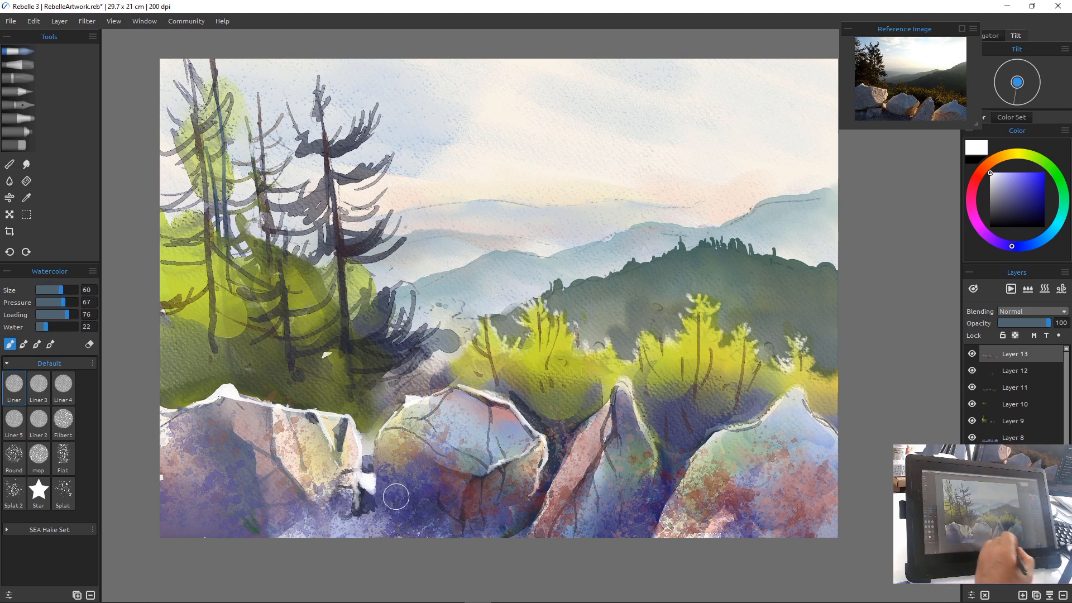
# Highlight the upright rock's tip in white at size 35, and outline its side edges down to the base at size 20
pyautogui.press('[')
pyautogui.press('[')
pyautogui.press('[')
pyautogui.press('[')
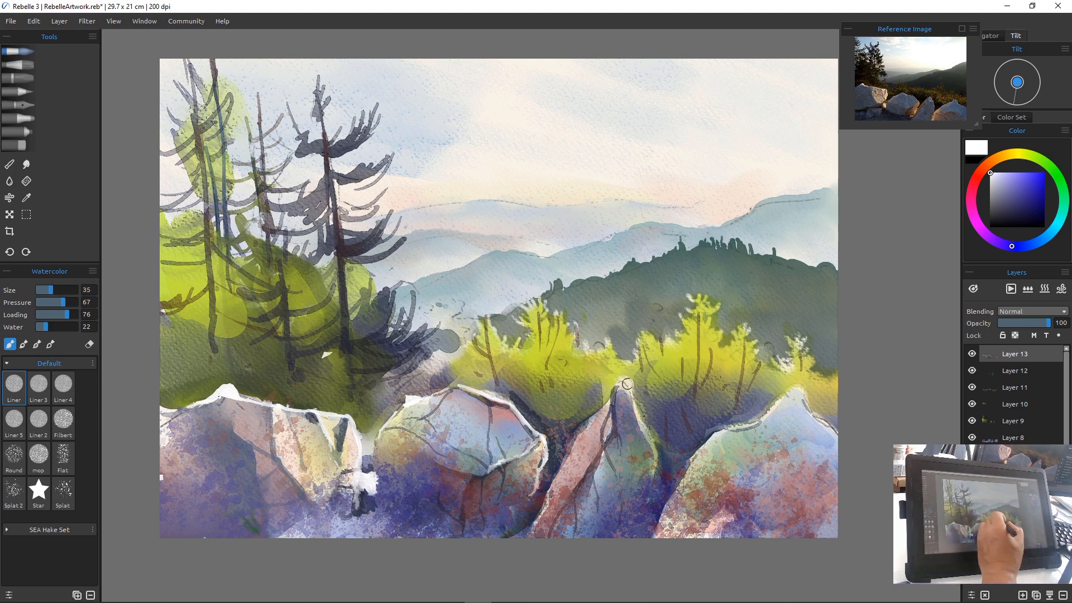
pyautogui.moveTo(626, 382); pyautogui.dragTo(637, 400)
pyautogui.press('[')
pyautogui.press('[')
pyautogui.press('[')
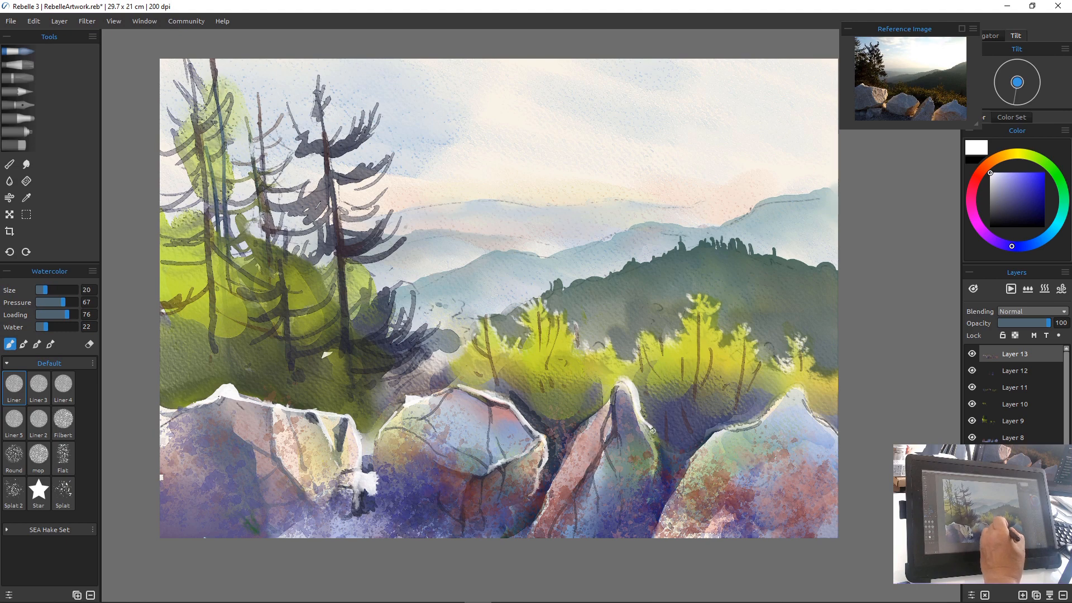
pyautogui.moveTo(652, 431)
pyautogui.mouseDown()
pyautogui.moveTo(662, 454)
pyautogui.moveTo(644, 537)
pyautogui.mouseUp()
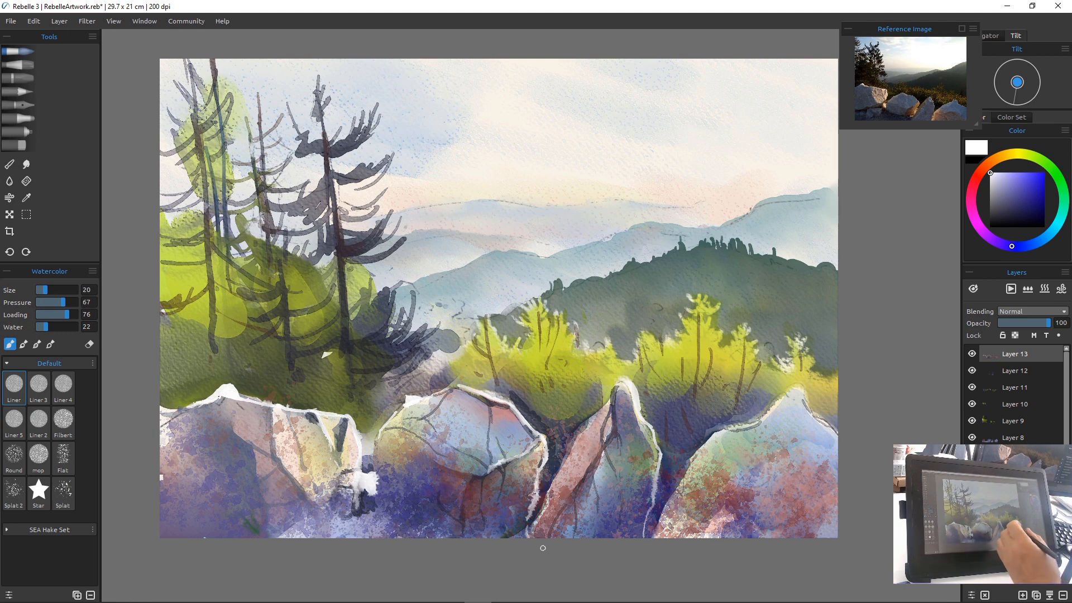
# Outline the far-right rock in white along its sloping side, peak and upper edge
pyautogui.moveTo(702, 450); pyautogui.dragTo(651, 527)
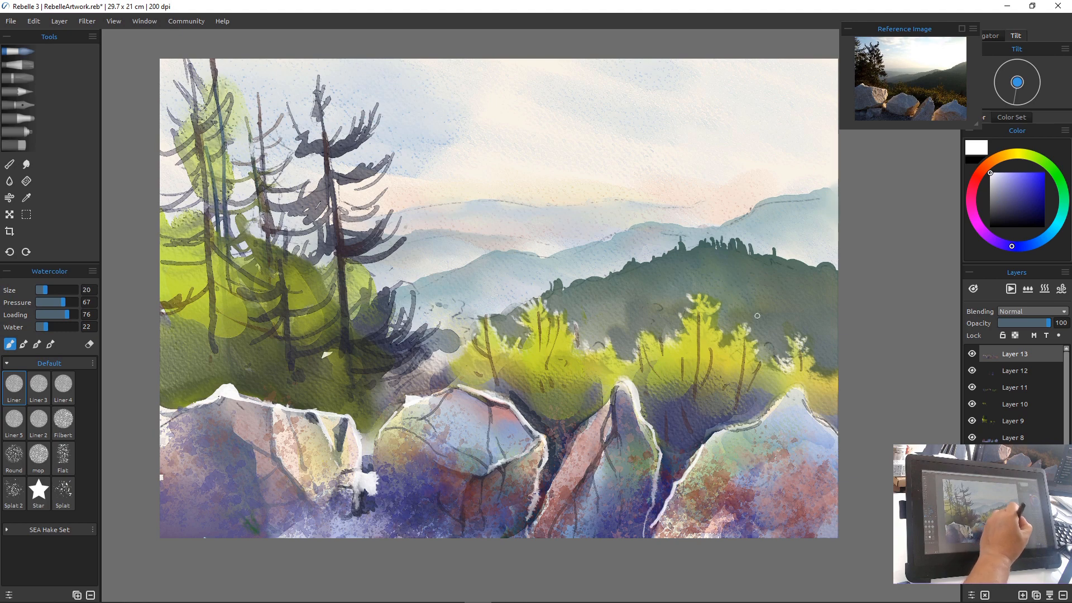
pyautogui.moveTo(795, 390); pyautogui.dragTo(840, 442)
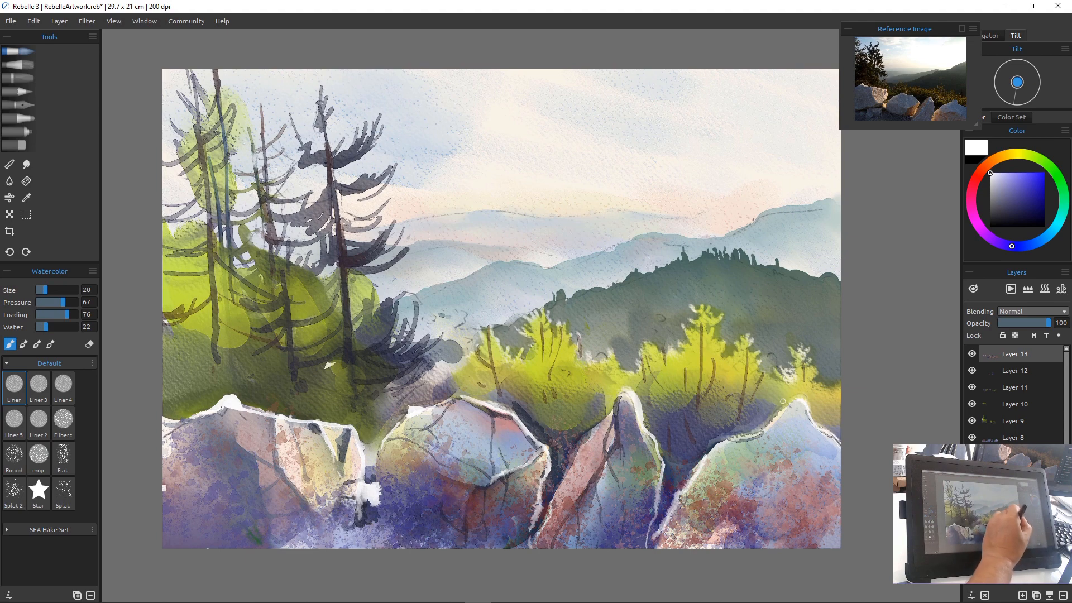
pyautogui.moveTo(803, 403)
pyautogui.mouseDown()
pyautogui.moveTo(764, 433)
pyautogui.moveTo(728, 441)
pyautogui.mouseUp()
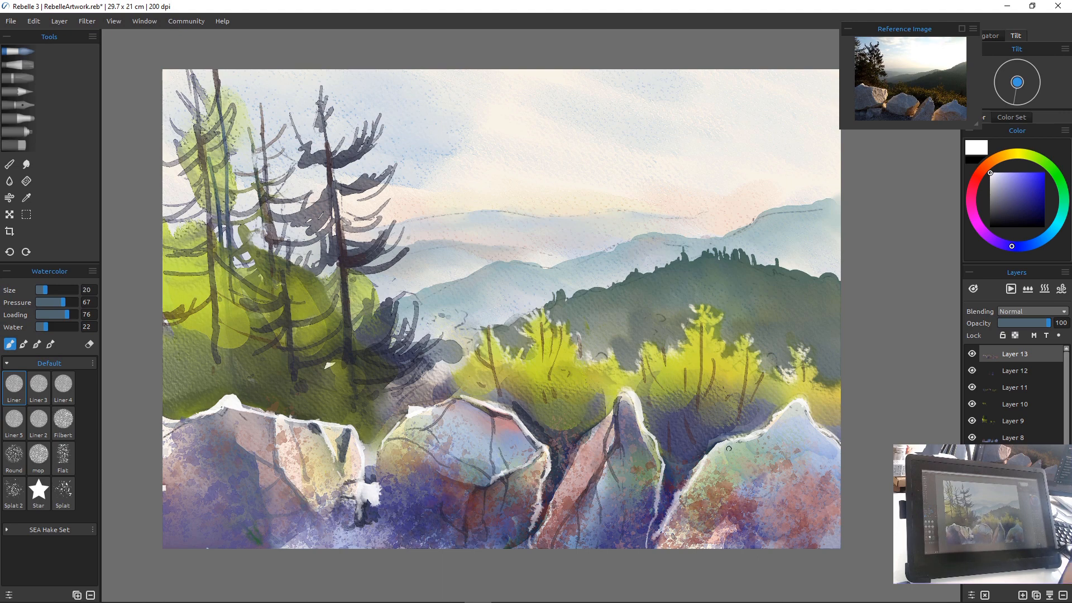
# Dab dark navy paint at size 40 onto the foliage edge beside the tallest pine, undoing the extra vertical stroke
pyautogui.click(1032, 209)
pyautogui.moveTo(1033, 210)
pyautogui.mouseDown()
pyautogui.moveTo(1018, 205)
pyautogui.moveTo(1028, 211)
pyautogui.mouseUp()
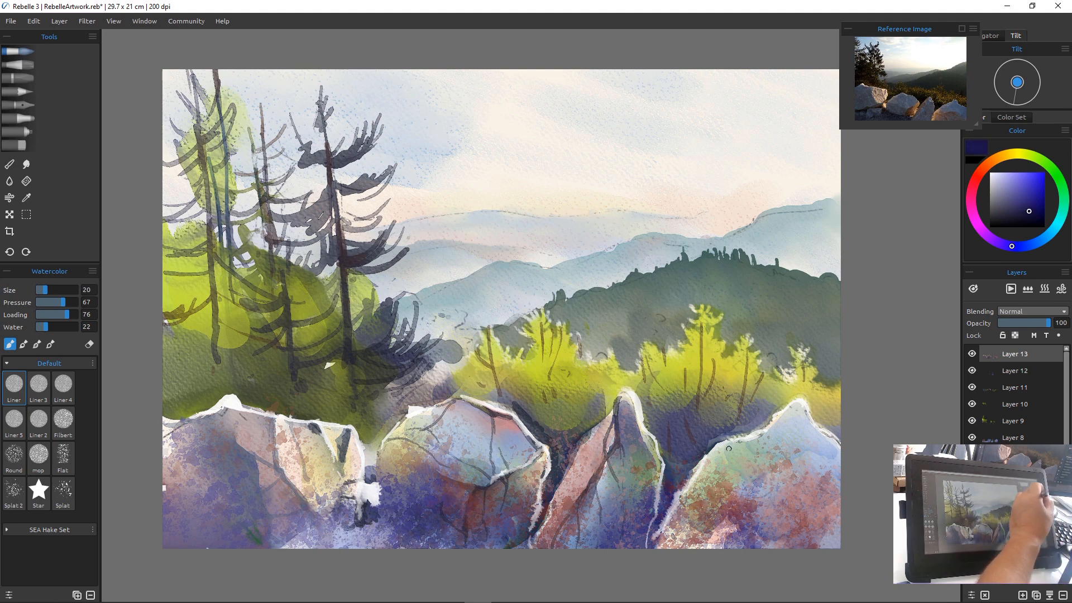
pyautogui.press(']')
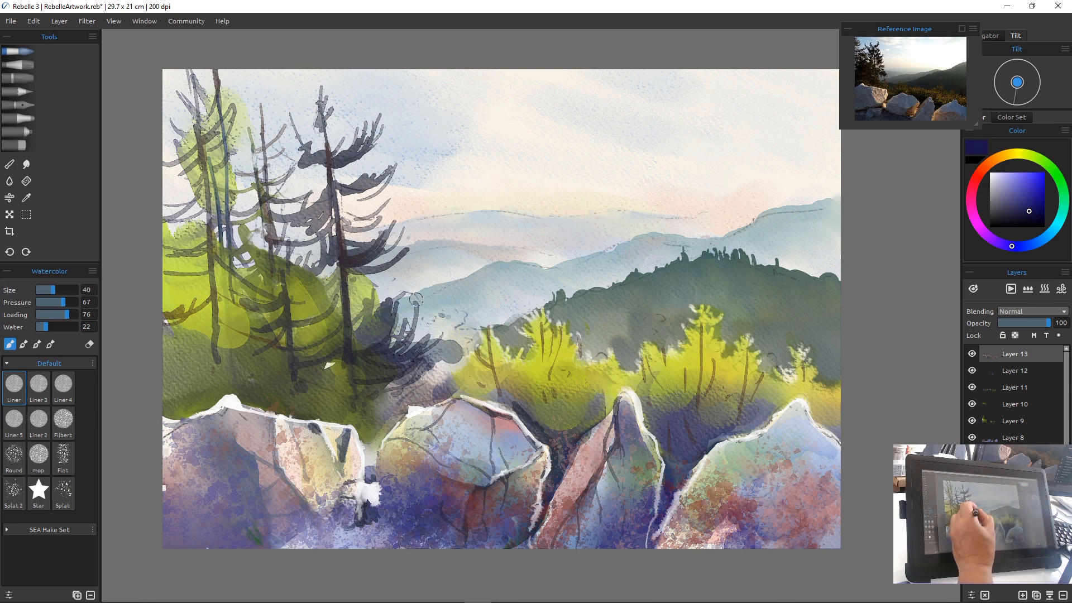
pyautogui.moveTo(418, 301); pyautogui.dragTo(411, 337)
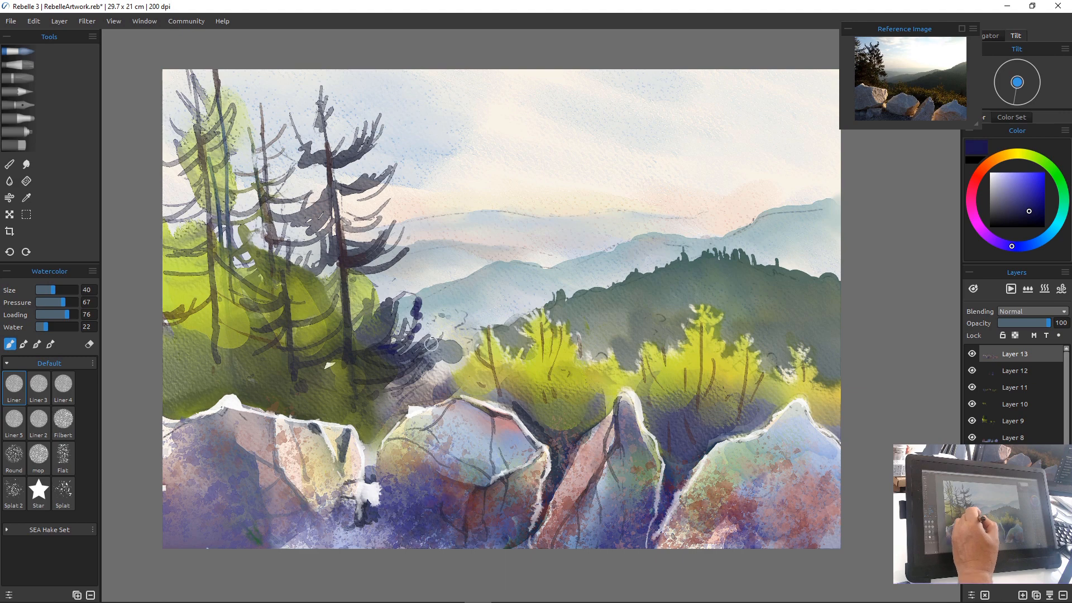
pyautogui.moveTo(432, 334); pyautogui.dragTo(436, 392)
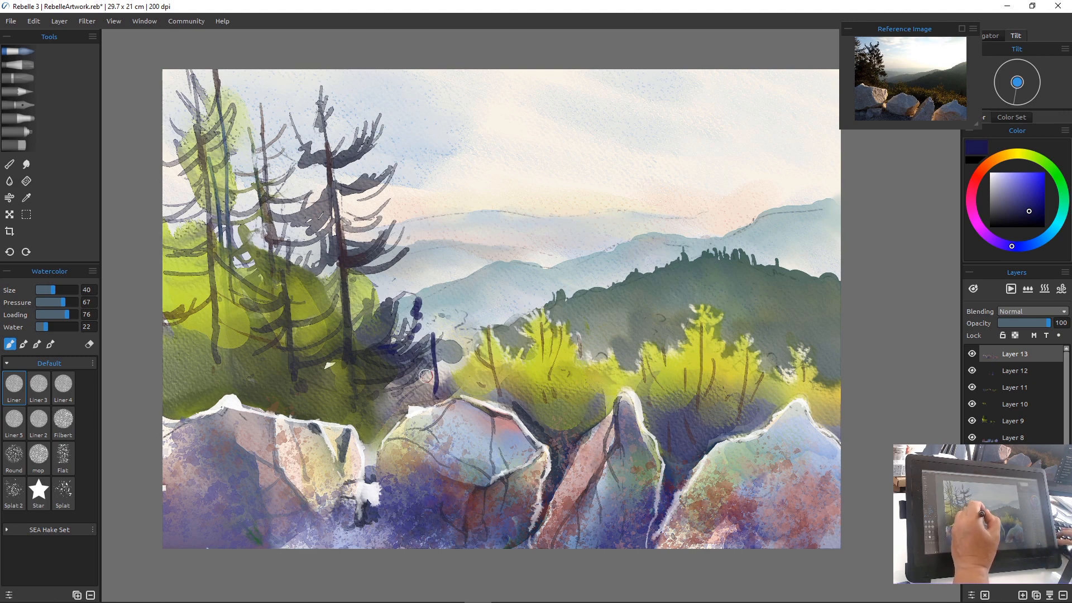
pyautogui.hotkey('ctrl', 'z')
pyautogui.hotkey('ctrl', 'z')
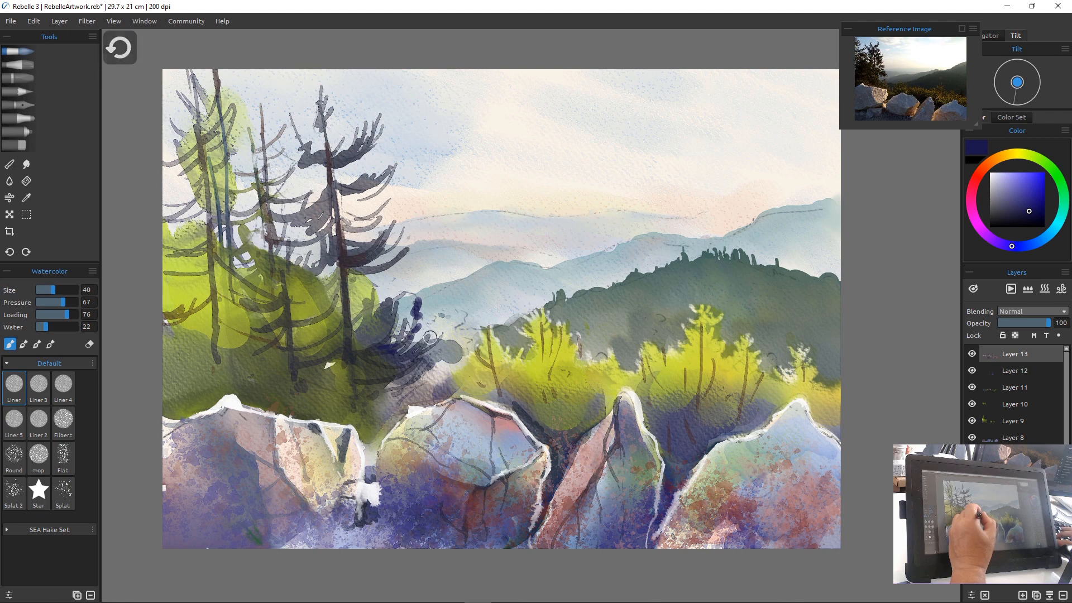
# Draw a thin bare navy tree with short branches between the pines and the first yellow-green bush, at size 18
pyautogui.press('[')
pyautogui.press('[')
pyautogui.press('[')
pyautogui.press('[')
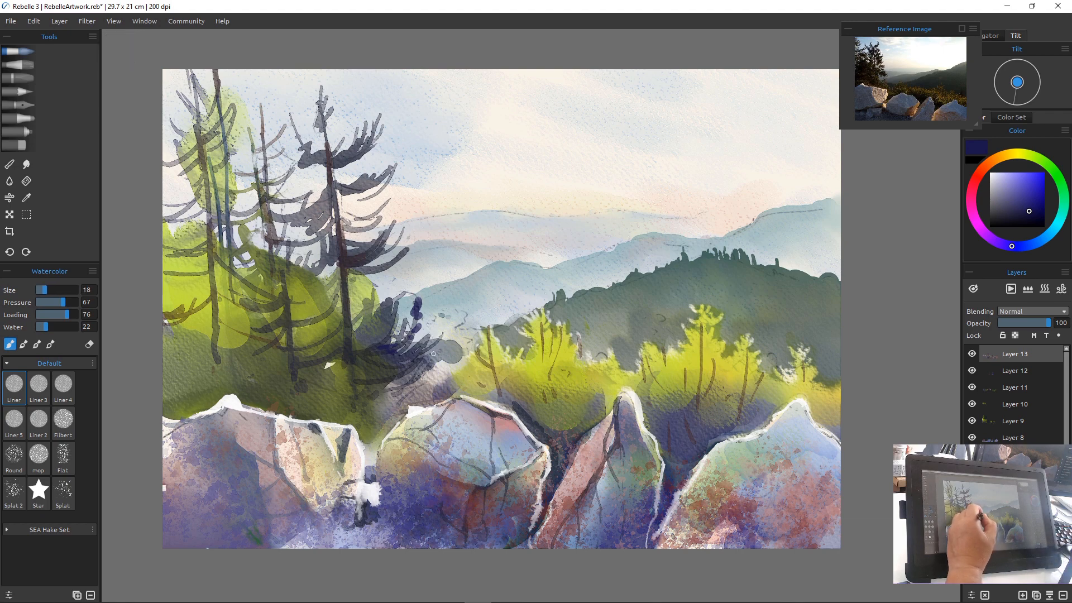
pyautogui.moveTo(441, 301); pyautogui.dragTo(446, 396)
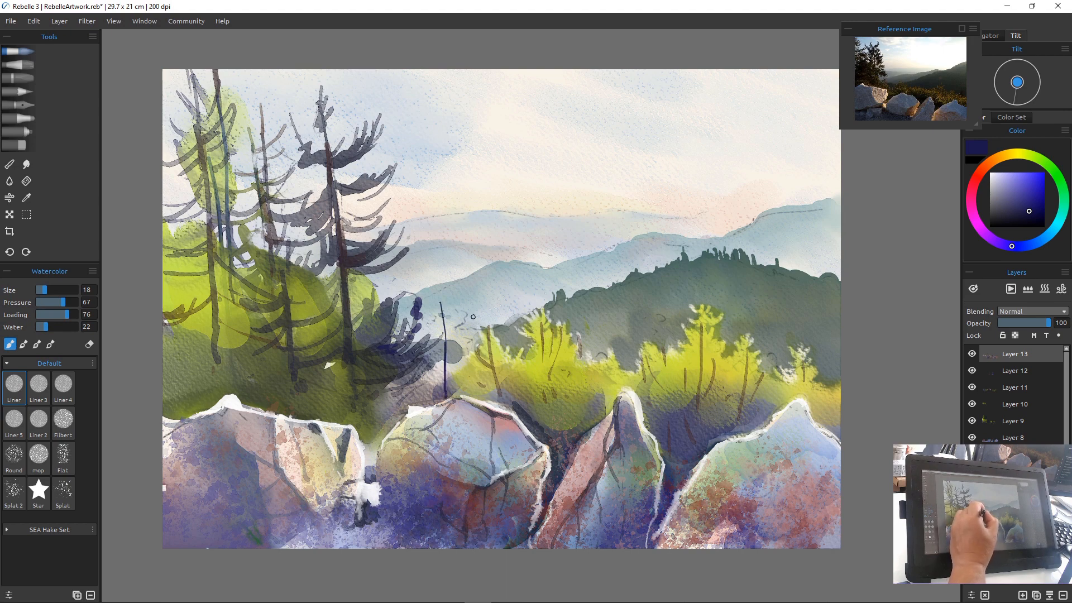
pyautogui.moveTo(473, 317); pyautogui.dragTo(450, 323)
pyautogui.moveTo(444, 347); pyautogui.dragTo(421, 367)
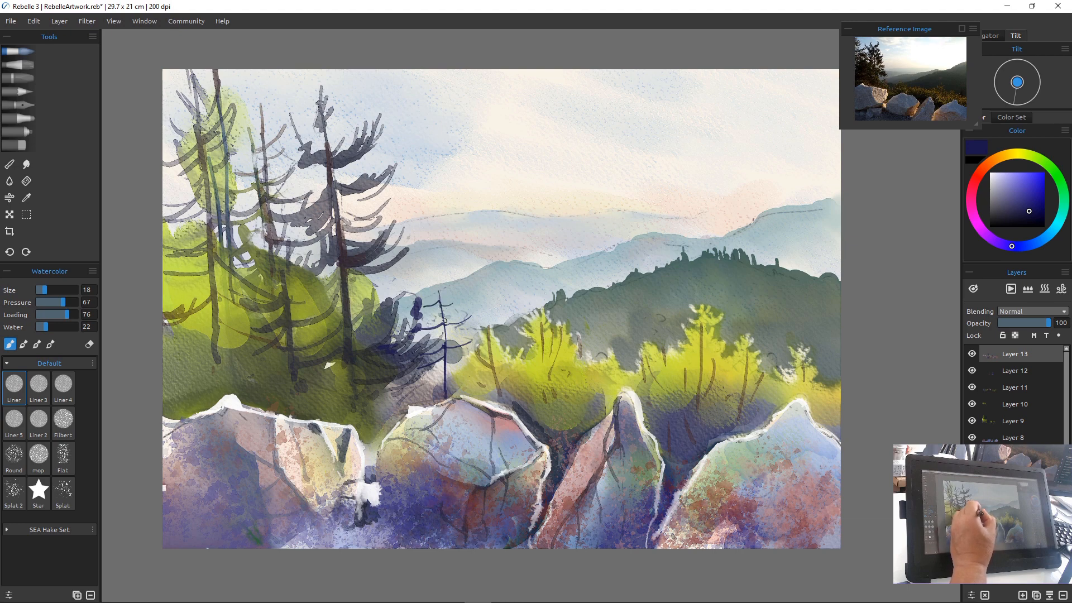
# Darken the tallest pine's upper trunk and right-hand branches with navy strokes at size 25
pyautogui.press(']')
pyautogui.press(']')
pyautogui.press(']')
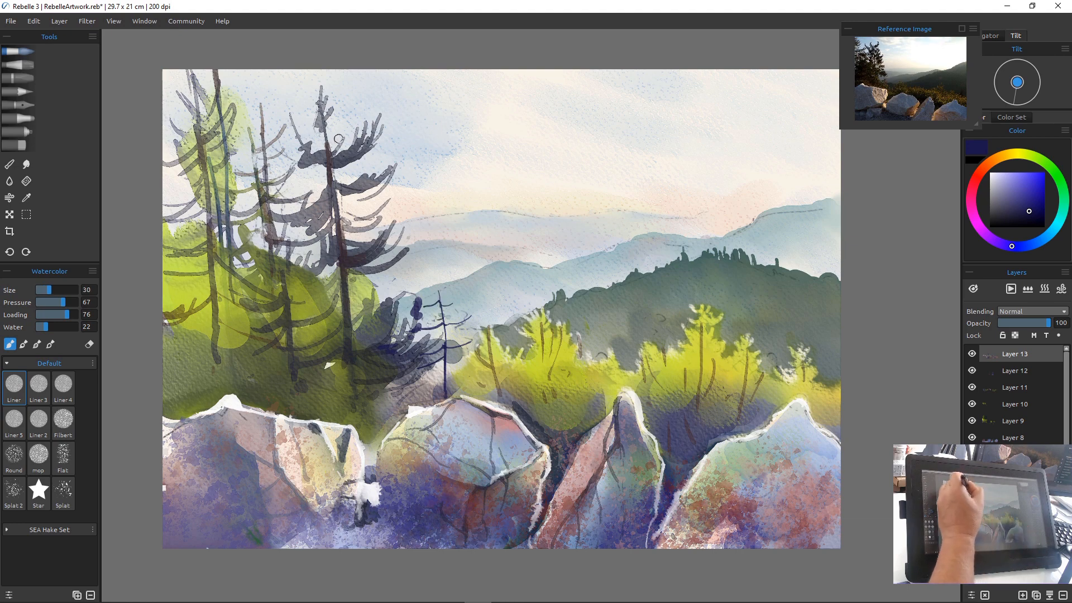
pyautogui.moveTo(378, 113); pyautogui.dragTo(363, 143)
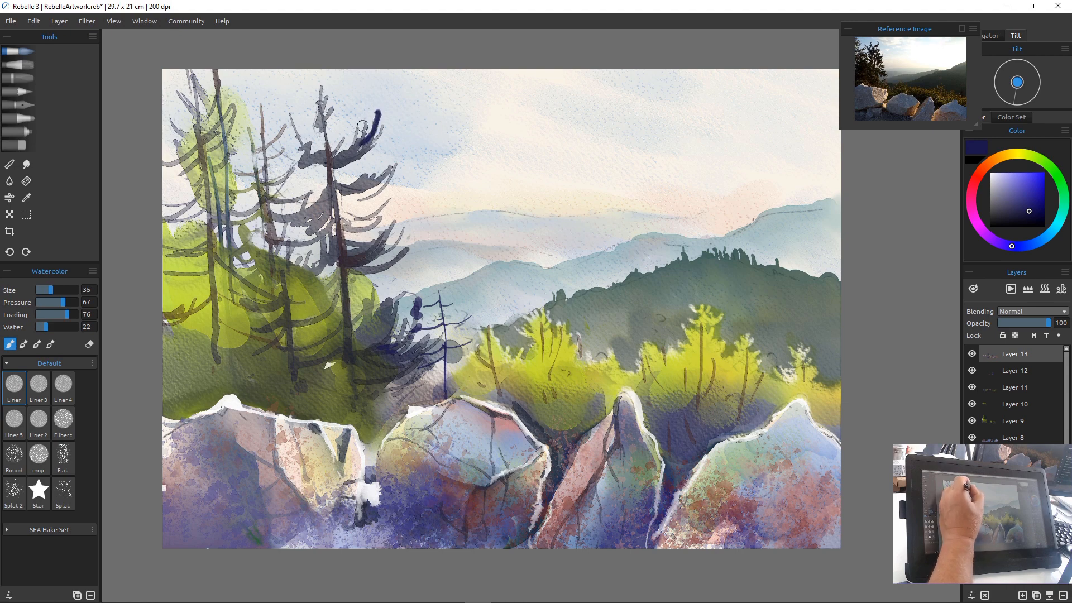
pyautogui.hotkey('ctrl', 'z')
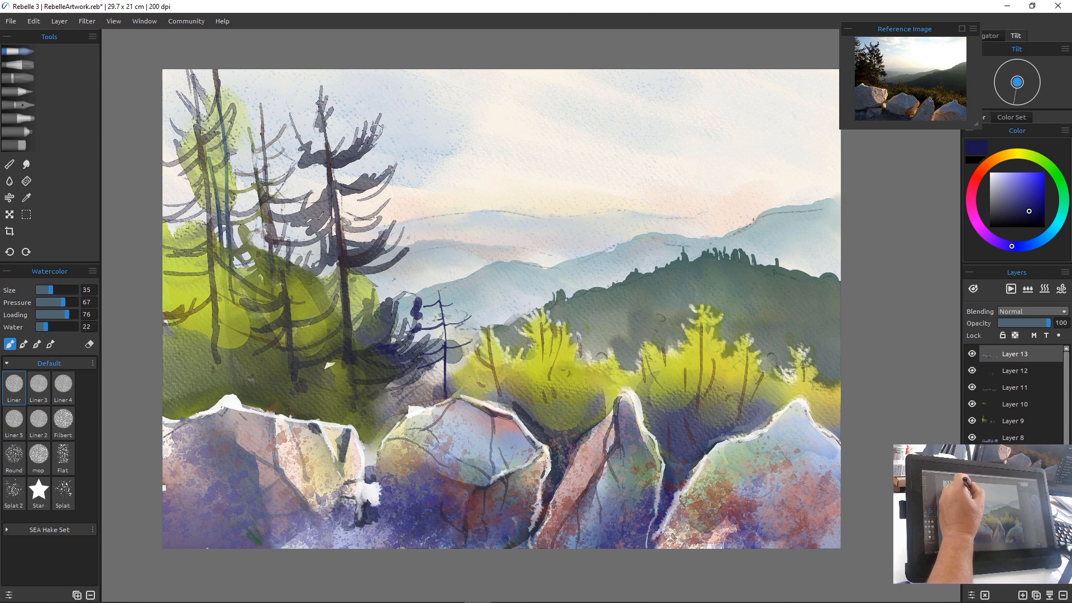
pyautogui.press('[')
pyautogui.press('[')
pyautogui.moveTo(381, 107)
pyautogui.mouseDown()
pyautogui.moveTo(354, 145)
pyautogui.moveTo(367, 159)
pyautogui.moveTo(356, 159)
pyautogui.mouseUp()
pyautogui.moveTo(321, 104)
pyautogui.mouseDown()
pyautogui.moveTo(331, 196)
pyautogui.moveTo(370, 197)
pyautogui.moveTo(350, 199)
pyautogui.mouseUp()
pyautogui.moveTo(338, 188); pyautogui.dragTo(345, 215)
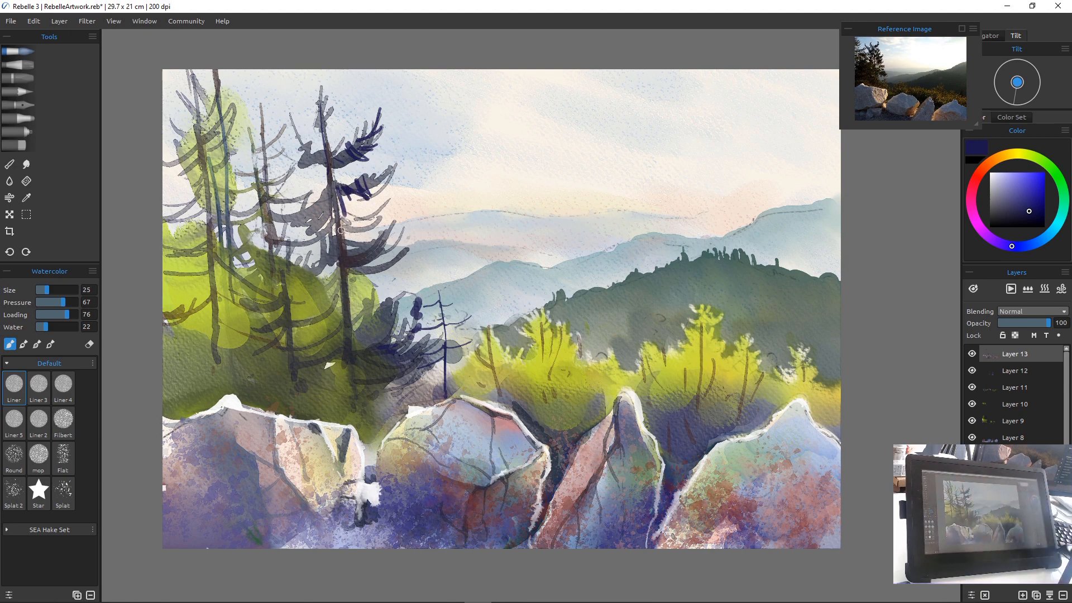
pyautogui.moveTo(363, 213)
pyautogui.mouseDown()
pyautogui.moveTo(372, 234)
pyautogui.moveTo(379, 211)
pyautogui.moveTo(372, 234)
pyautogui.moveTo(353, 221)
pyautogui.moveTo(348, 238)
pyautogui.moveTo(341, 223)
pyautogui.moveTo(342, 249)
pyautogui.mouseUp()
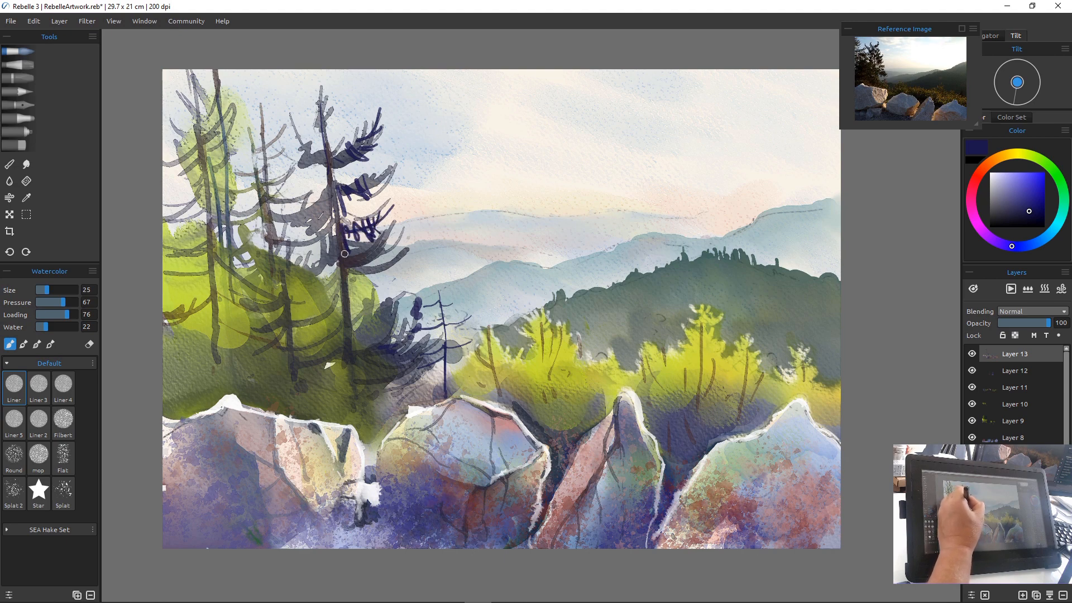
# Paint sweeping navy lower branches on the tallest pine and the pine next to it, across the green foliage
pyautogui.moveTo(412, 267); pyautogui.dragTo(347, 261)
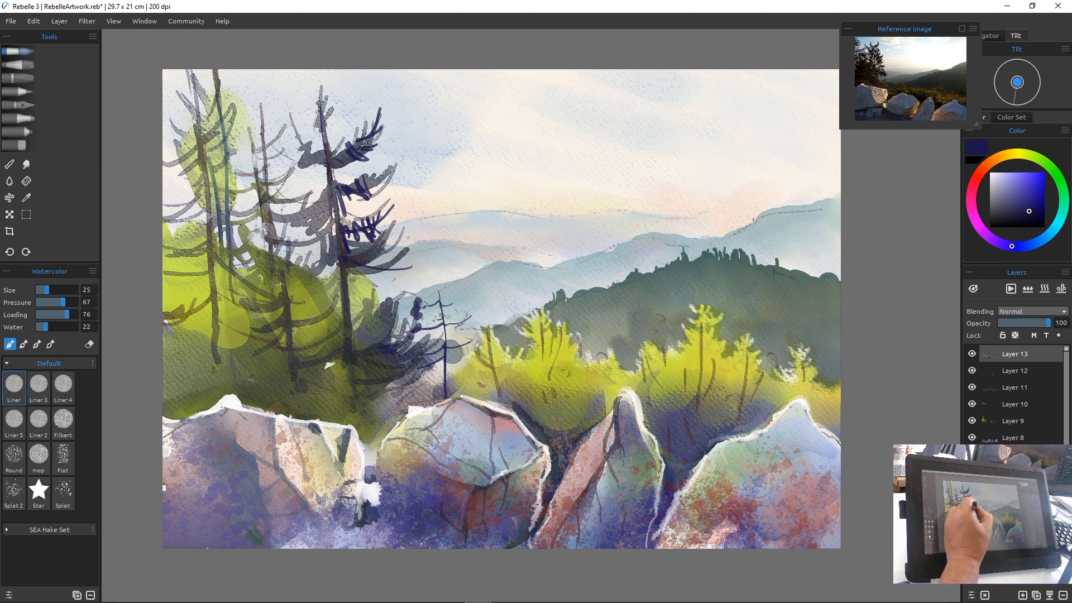
pyautogui.moveTo(421, 313)
pyautogui.mouseDown()
pyautogui.moveTo(347, 285)
pyautogui.moveTo(373, 305)
pyautogui.moveTo(347, 281)
pyautogui.moveTo(345, 305)
pyautogui.moveTo(341, 247)
pyautogui.moveTo(338, 340)
pyautogui.moveTo(416, 329)
pyautogui.moveTo(347, 332)
pyautogui.mouseUp()
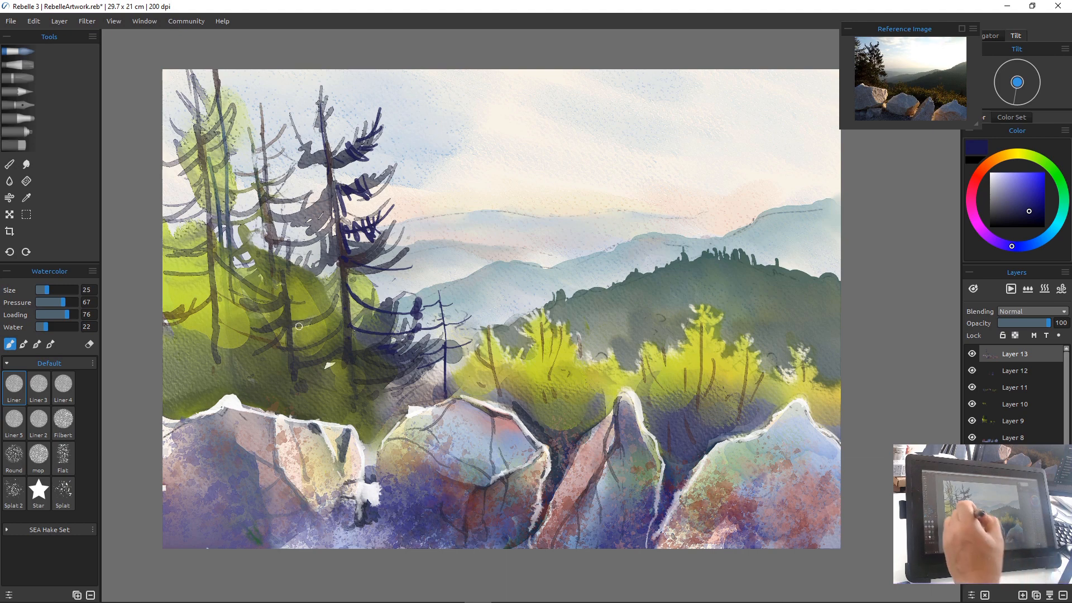
pyautogui.moveTo(344, 315); pyautogui.dragTo(286, 346)
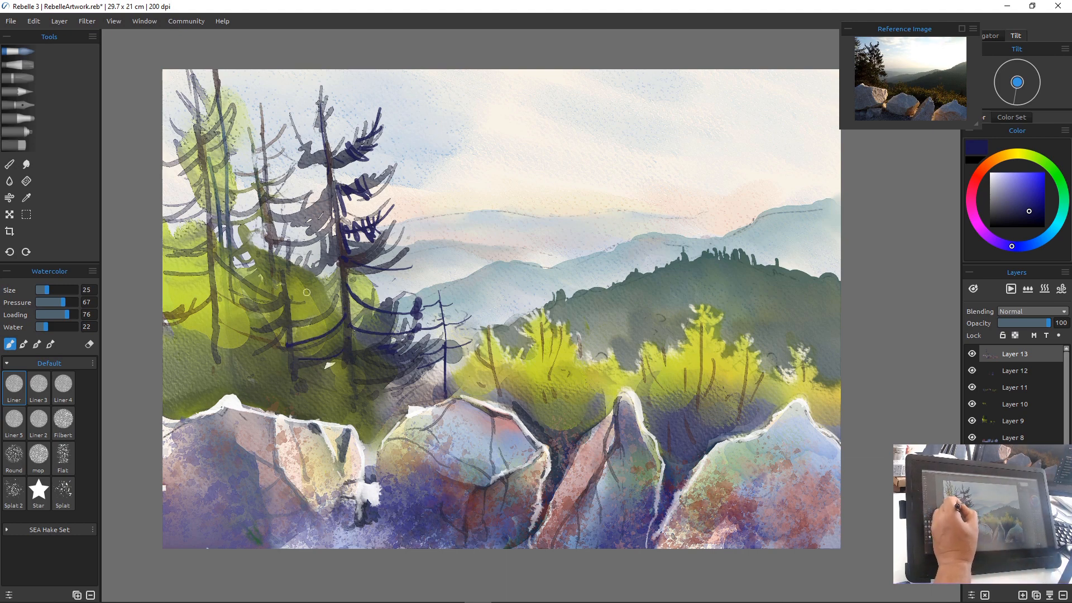
pyautogui.moveTo(281, 273)
pyautogui.mouseDown()
pyautogui.moveTo(338, 285)
pyautogui.moveTo(278, 261)
pyautogui.moveTo(291, 315)
pyautogui.moveTo(335, 327)
pyautogui.moveTo(288, 344)
pyautogui.moveTo(314, 337)
pyautogui.moveTo(290, 322)
pyautogui.moveTo(214, 347)
pyautogui.mouseUp()
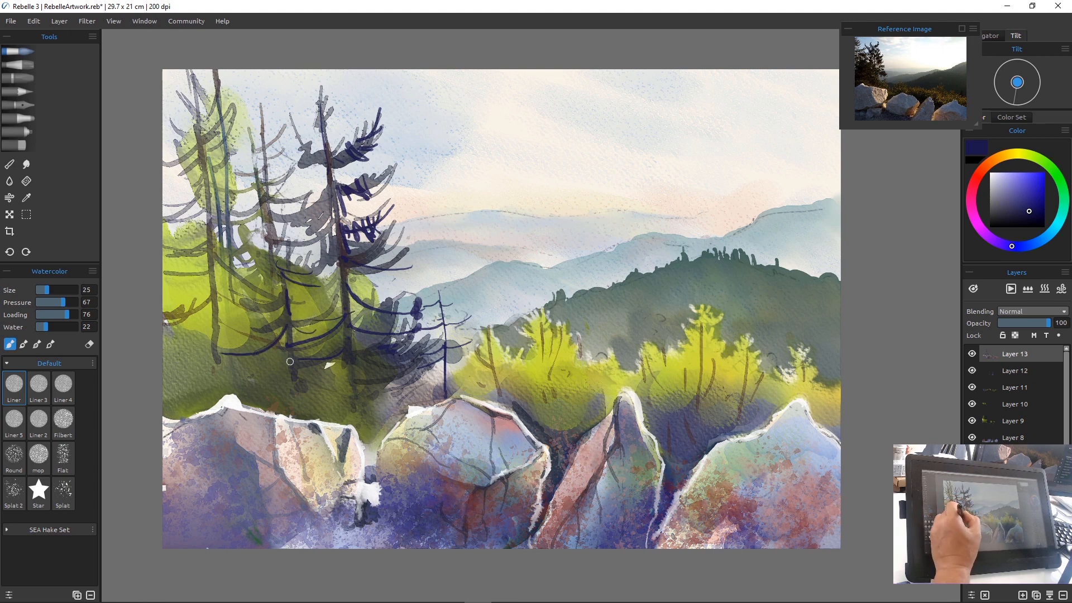
pyautogui.moveTo(290, 361)
pyautogui.mouseDown()
pyautogui.moveTo(246, 393)
pyautogui.moveTo(260, 411)
pyautogui.mouseUp()
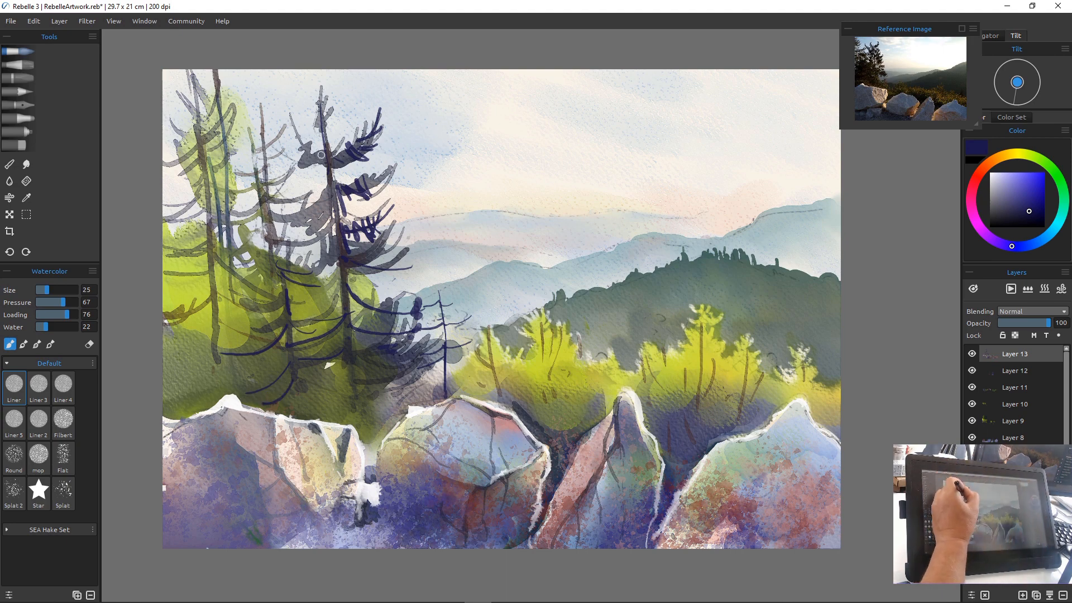
# Darken the tallest pine's left-hand branches and the top of the pine beside it in navy
pyautogui.moveTo(325, 152)
pyautogui.mouseDown()
pyautogui.moveTo(273, 147)
pyautogui.moveTo(313, 160)
pyautogui.moveTo(261, 146)
pyautogui.mouseUp()
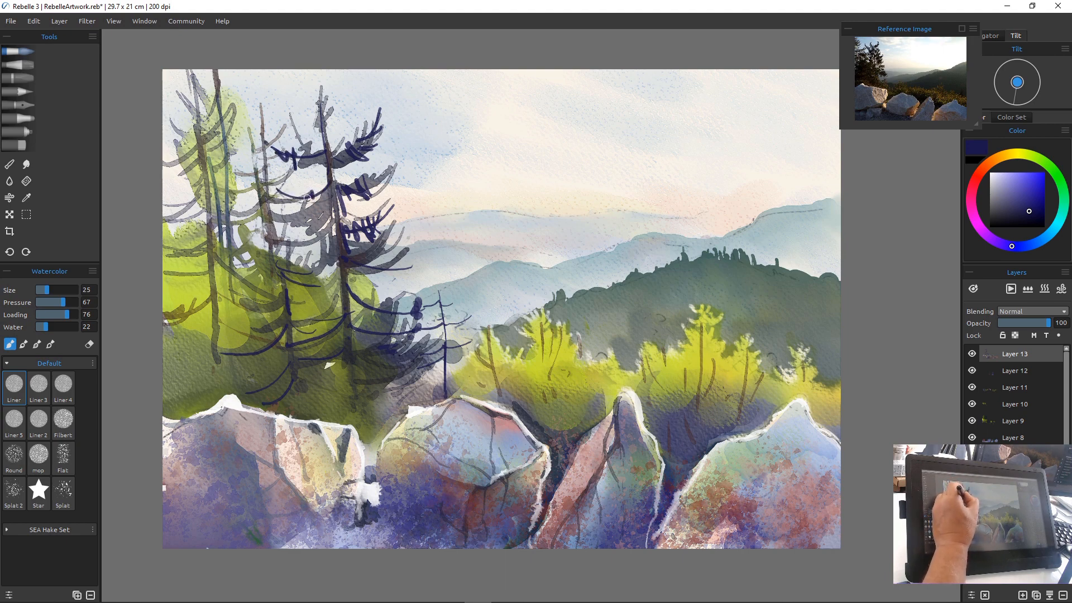
pyautogui.moveTo(277, 184)
pyautogui.mouseDown()
pyautogui.moveTo(321, 192)
pyautogui.moveTo(325, 179)
pyautogui.moveTo(330, 212)
pyautogui.mouseUp()
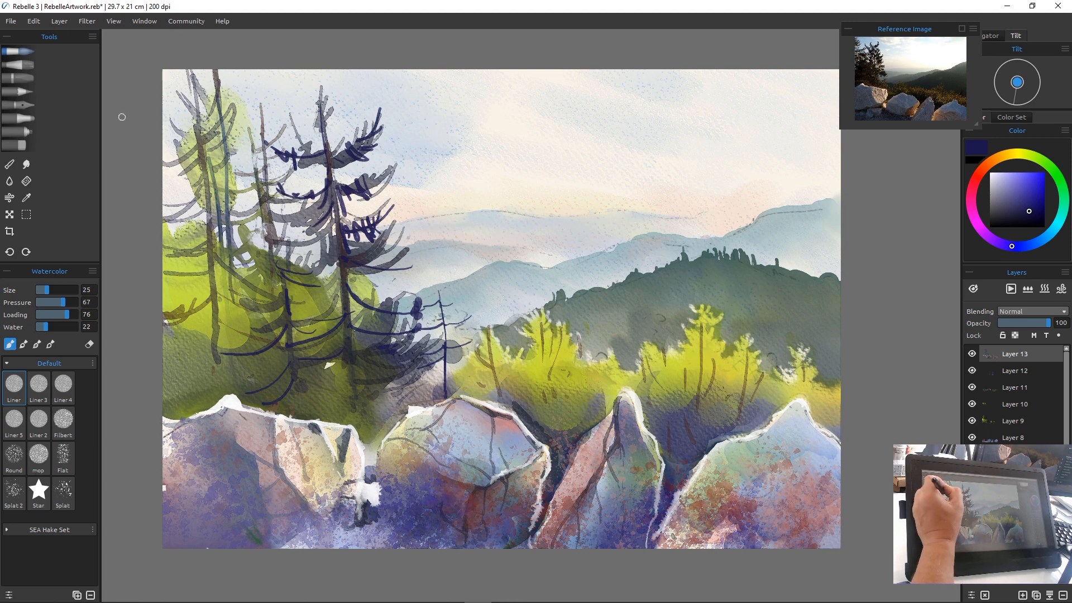
pyautogui.moveTo(259, 103); pyautogui.dragTo(260, 112)
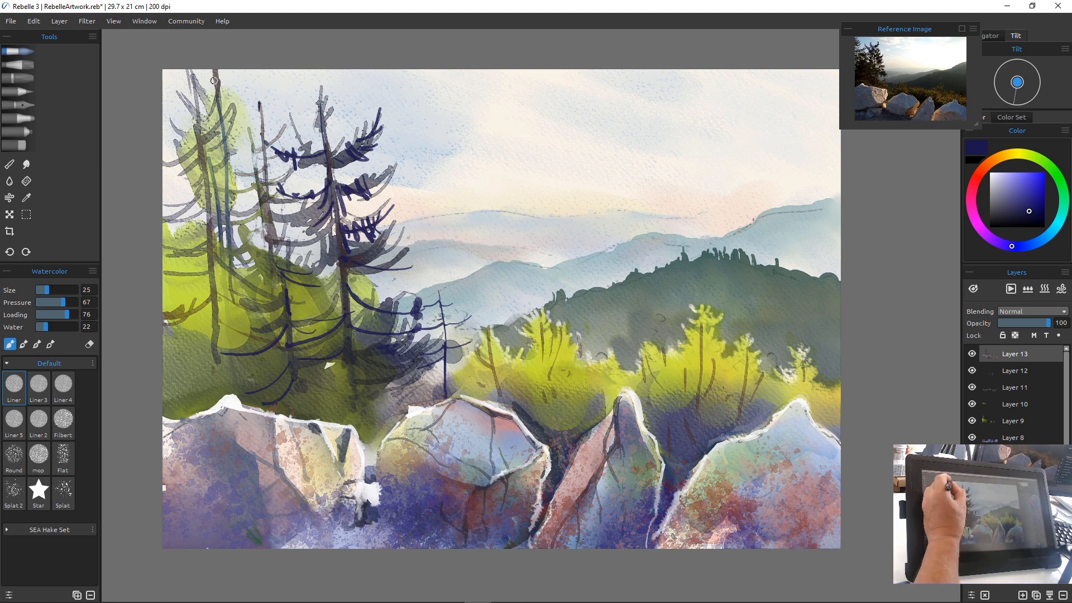
# Darken the trunks and upper branches of the two far-left pines in navy and add curved lower branches
pyautogui.moveTo(214, 80)
pyautogui.mouseDown()
pyautogui.moveTo(225, 140)
pyautogui.moveTo(241, 114)
pyautogui.moveTo(246, 126)
pyautogui.mouseUp()
pyautogui.moveTo(248, 128); pyautogui.dragTo(220, 151)
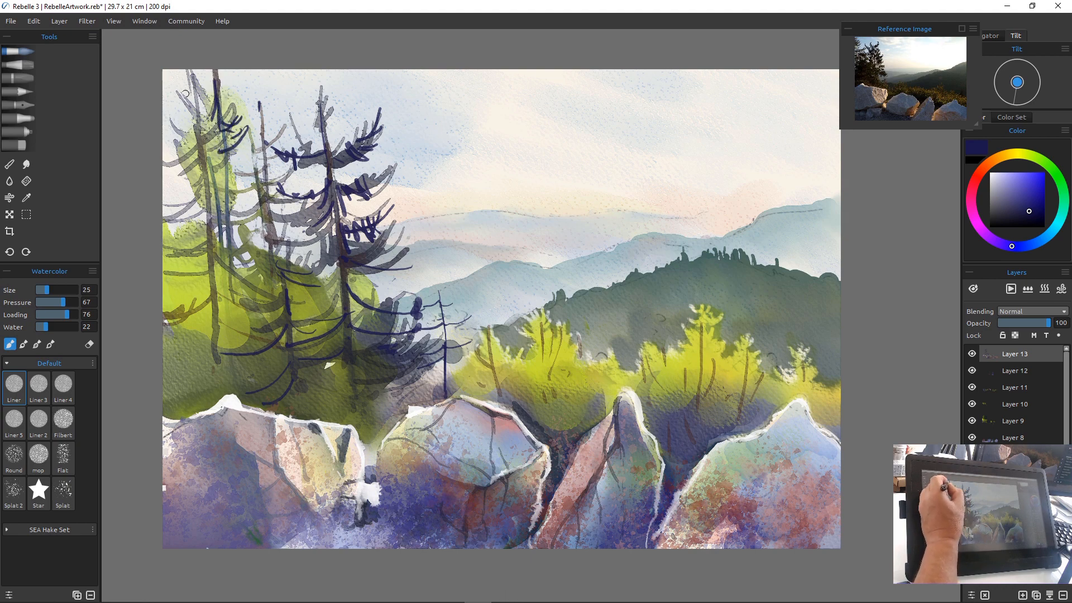
pyautogui.moveTo(190, 79)
pyautogui.mouseDown()
pyautogui.moveTo(199, 167)
pyautogui.moveTo(182, 160)
pyautogui.moveTo(209, 155)
pyautogui.moveTo(206, 196)
pyautogui.moveTo(190, 212)
pyautogui.moveTo(206, 225)
pyautogui.mouseUp()
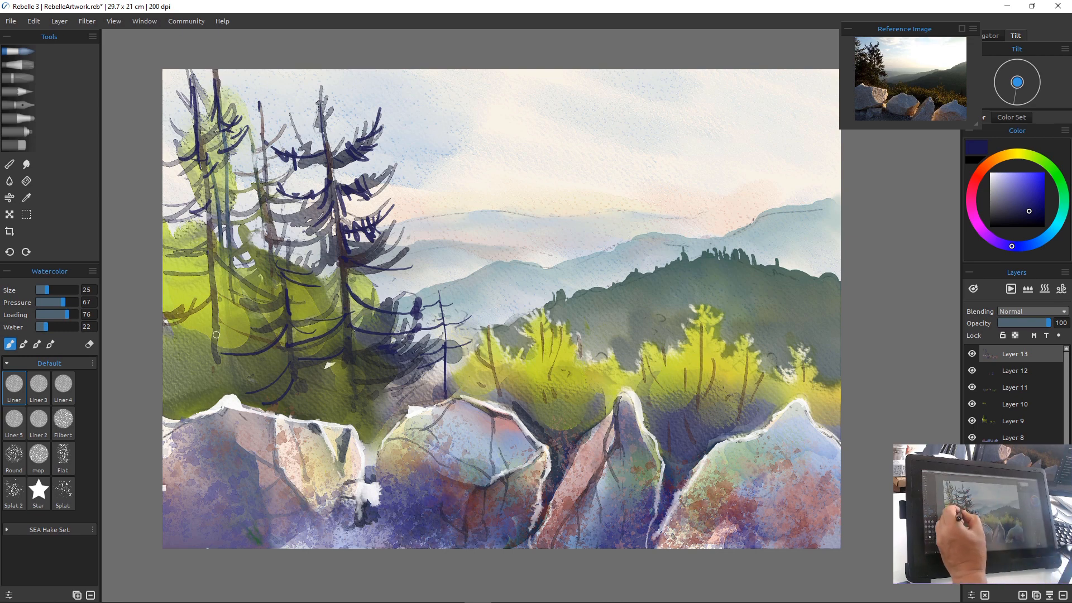
pyautogui.moveTo(230, 327)
pyautogui.mouseDown()
pyautogui.moveTo(225, 344)
pyautogui.moveTo(173, 335)
pyautogui.moveTo(183, 365)
pyautogui.moveTo(167, 371)
pyautogui.mouseUp()
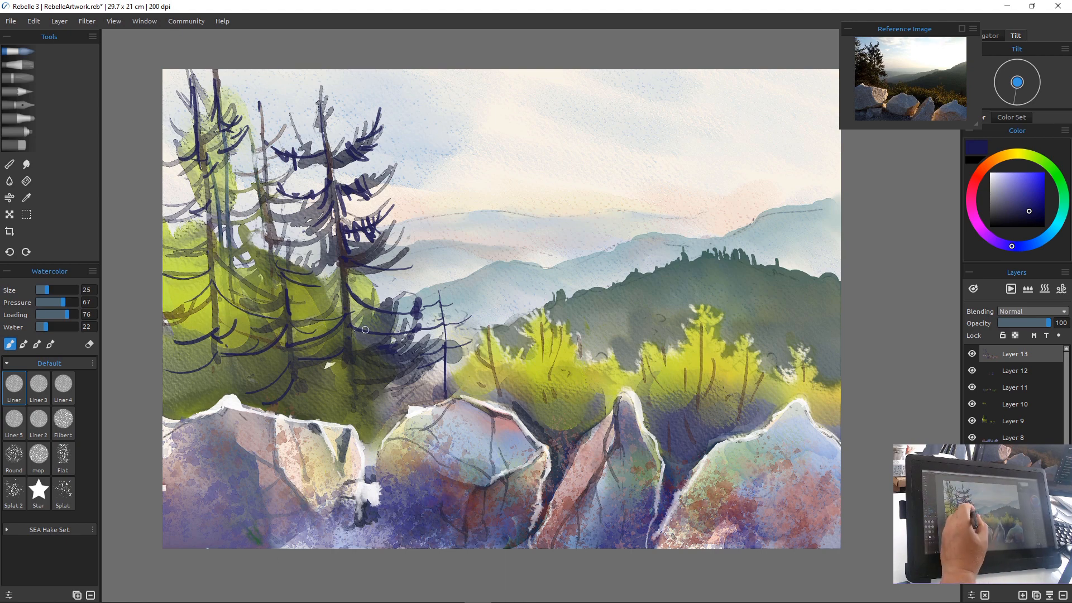
# Draw a thin navy sapling between the tallest pine and the second rock, and dark twigs in the first yellow-green bush
pyautogui.moveTo(390, 338)
pyautogui.mouseDown()
pyautogui.moveTo(396, 425)
pyautogui.moveTo(395, 381)
pyautogui.moveTo(406, 387)
pyautogui.moveTo(393, 390)
pyautogui.moveTo(427, 389)
pyautogui.moveTo(385, 412)
pyautogui.moveTo(395, 402)
pyautogui.moveTo(355, 411)
pyautogui.moveTo(394, 420)
pyautogui.moveTo(376, 431)
pyautogui.mouseUp()
pyautogui.moveTo(391, 377); pyautogui.dragTo(365, 390)
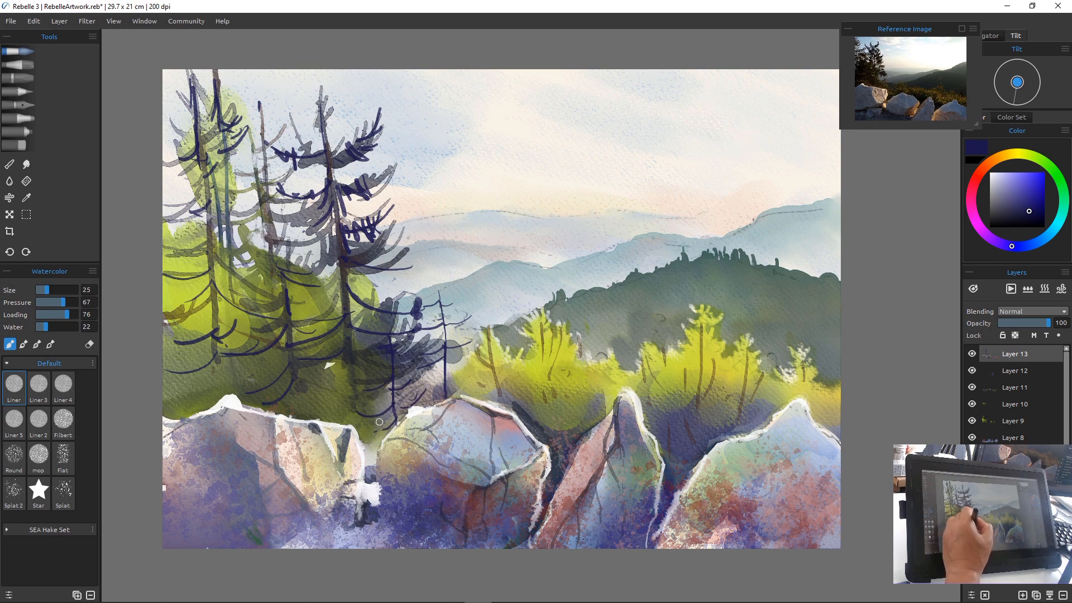
pyautogui.moveTo(497, 368); pyautogui.dragTo(498, 398)
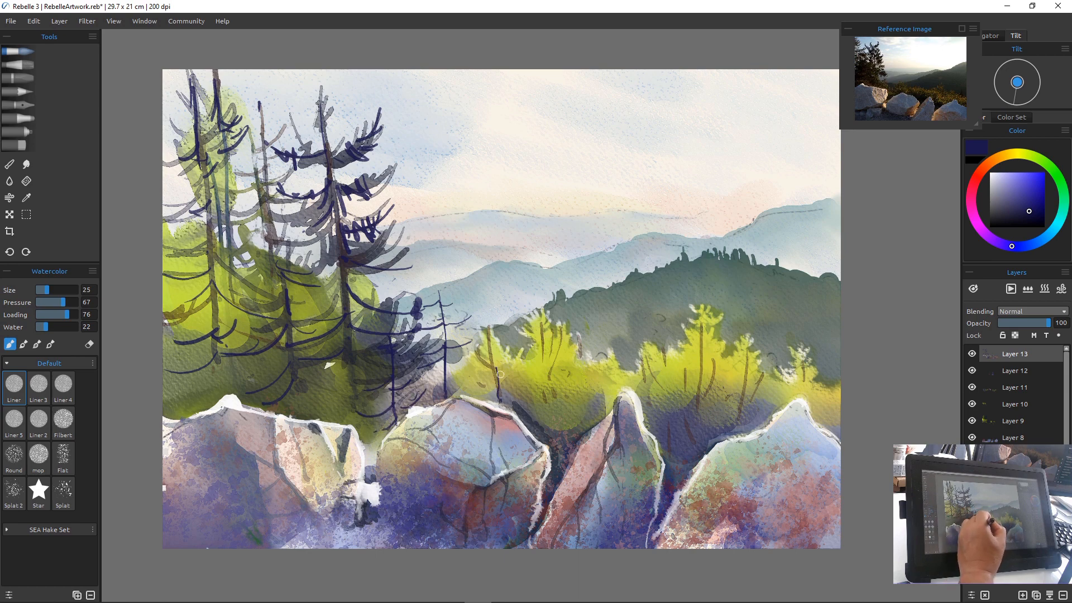
pyautogui.moveTo(493, 354)
pyautogui.mouseDown()
pyautogui.moveTo(503, 405)
pyautogui.moveTo(508, 385)
pyautogui.moveTo(520, 412)
pyautogui.mouseUp()
pyautogui.moveTo(474, 378)
pyautogui.mouseDown()
pyautogui.moveTo(490, 399)
pyautogui.moveTo(469, 385)
pyautogui.mouseUp()
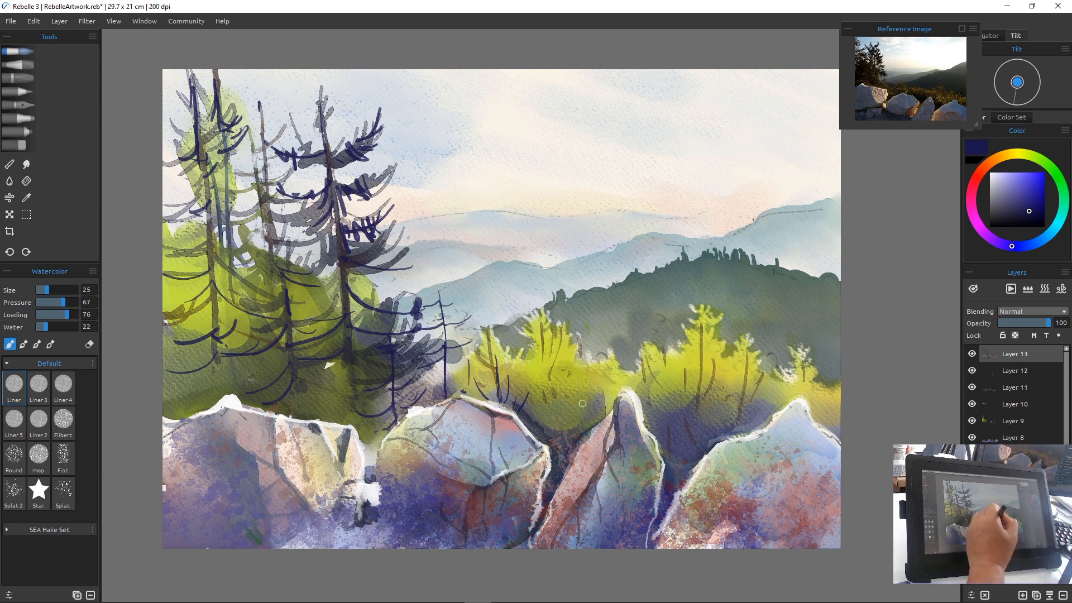
# Draw converging navy stems in the bush above the gap between the second rock and the upright rock
pyautogui.moveTo(578, 384)
pyautogui.mouseDown()
pyautogui.moveTo(577, 434)
pyautogui.moveTo(590, 417)
pyautogui.mouseUp()
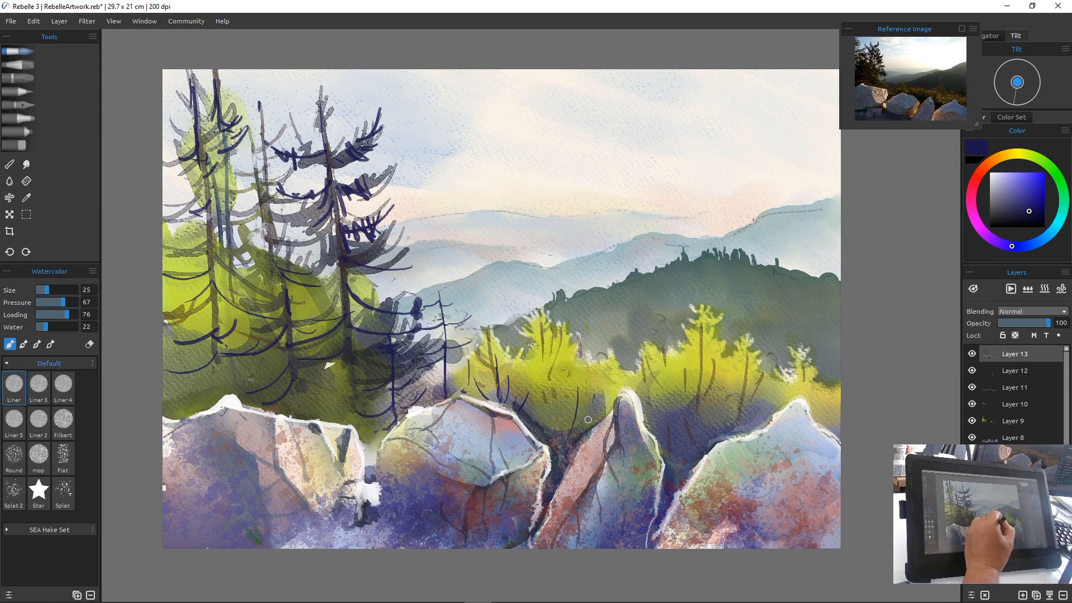
pyautogui.moveTo(599, 368)
pyautogui.mouseDown()
pyautogui.moveTo(596, 415)
pyautogui.moveTo(605, 412)
pyautogui.mouseUp()
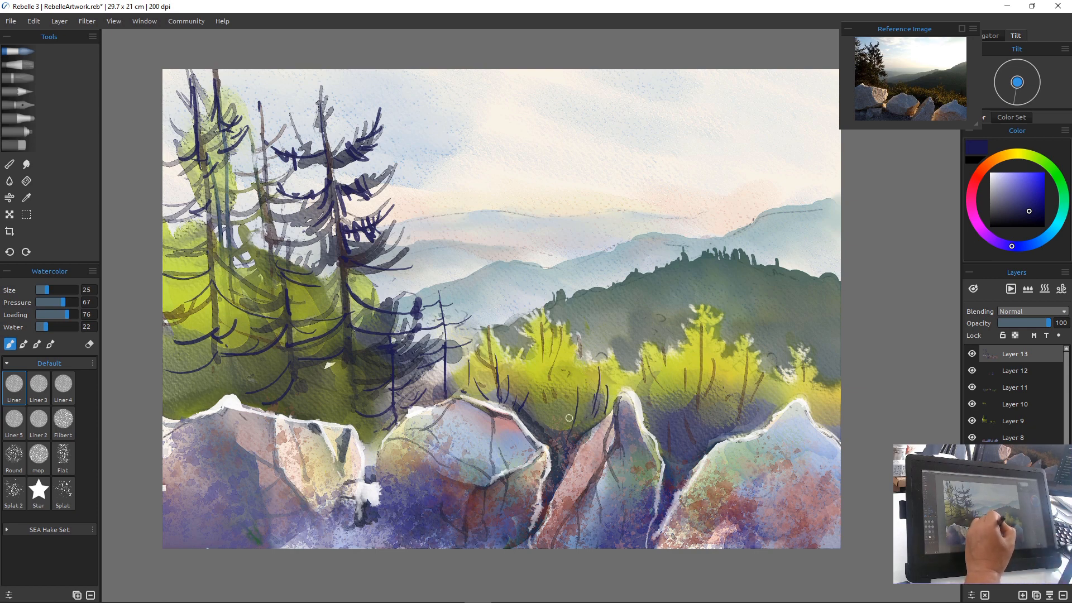
pyautogui.moveTo(556, 390); pyautogui.dragTo(564, 447)
pyautogui.moveTo(549, 426); pyautogui.dragTo(554, 436)
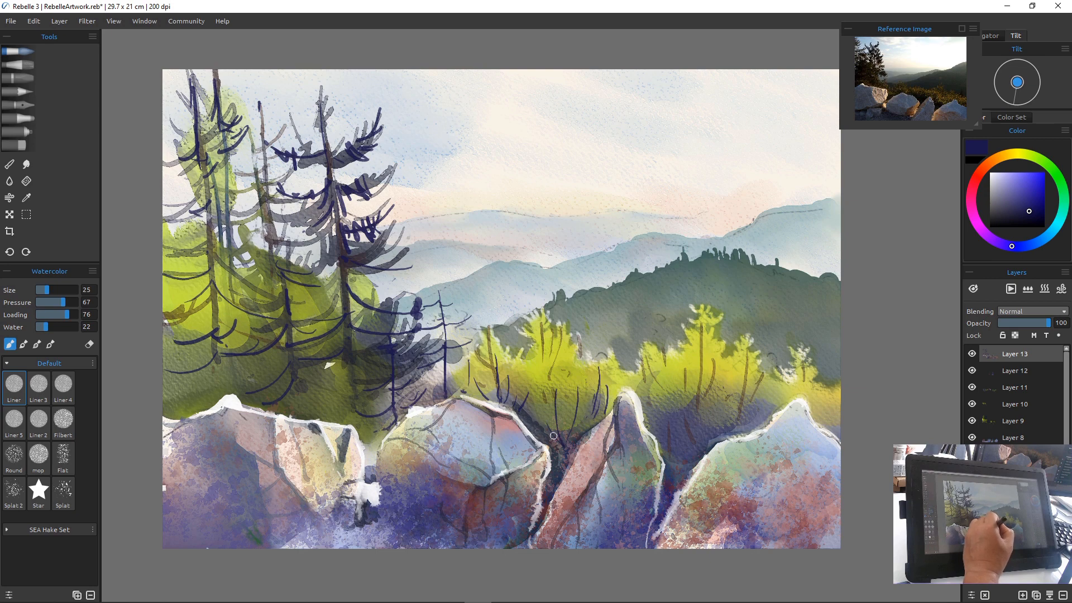
pyautogui.moveTo(561, 384)
pyautogui.mouseDown()
pyautogui.moveTo(558, 413)
pyautogui.moveTo(575, 434)
pyautogui.mouseUp()
pyautogui.moveTo(592, 389); pyautogui.dragTo(588, 428)
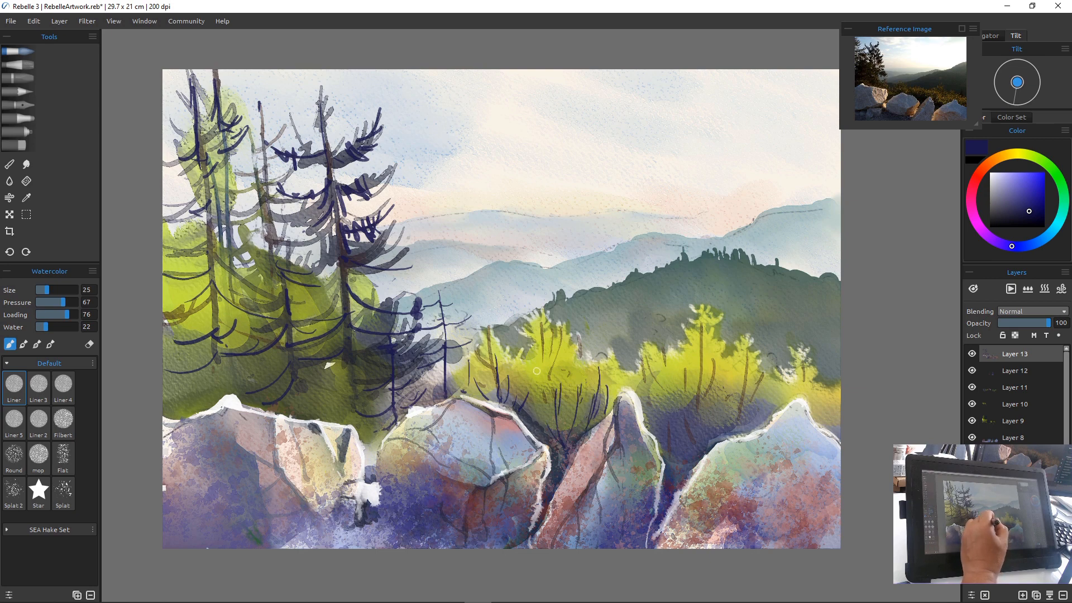
pyautogui.moveTo(535, 371); pyautogui.dragTo(543, 441)
pyautogui.moveTo(537, 392); pyautogui.dragTo(547, 441)
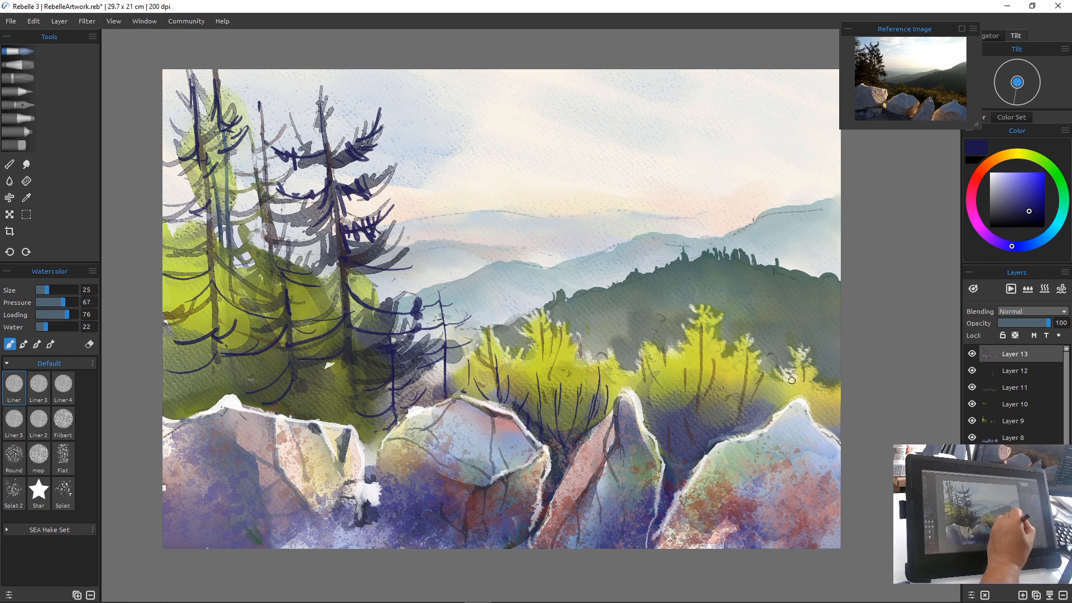
# Draw slender navy stems at the base of the bush above the far-right rock
pyautogui.moveTo(771, 367); pyautogui.dragTo(761, 421)
pyautogui.moveTo(743, 367)
pyautogui.mouseDown()
pyautogui.moveTo(743, 411)
pyautogui.moveTo(754, 390)
pyautogui.moveTo(741, 433)
pyautogui.mouseUp()
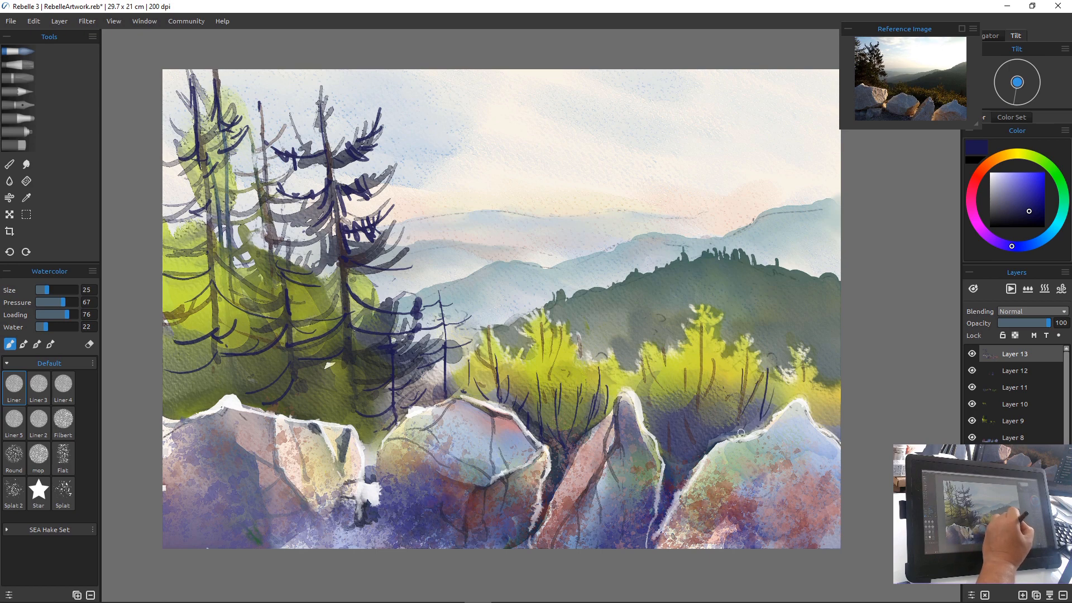
pyautogui.moveTo(718, 374); pyautogui.dragTo(710, 448)
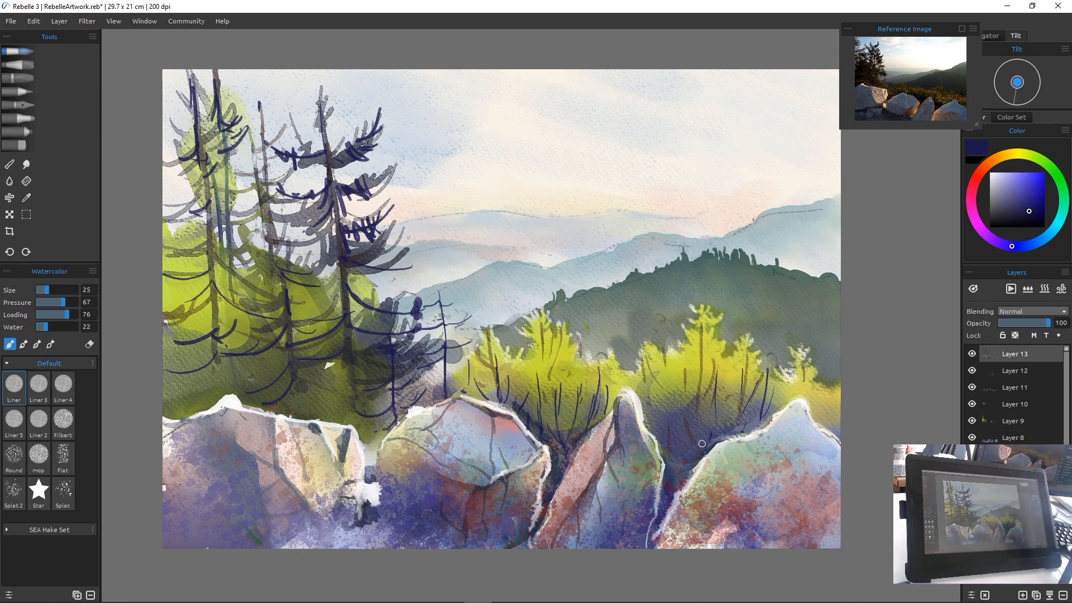
# Sign the painting with the artist's name in navy across the lower part of the first rock
pyautogui.moveTo(180, 532)
pyautogui.mouseDown()
pyautogui.moveTo(208, 517)
pyautogui.moveTo(230, 532)
pyautogui.moveTo(225, 511)
pyautogui.moveTo(233, 525)
pyautogui.moveTo(250, 506)
pyautogui.moveTo(261, 531)
pyautogui.mouseUp()
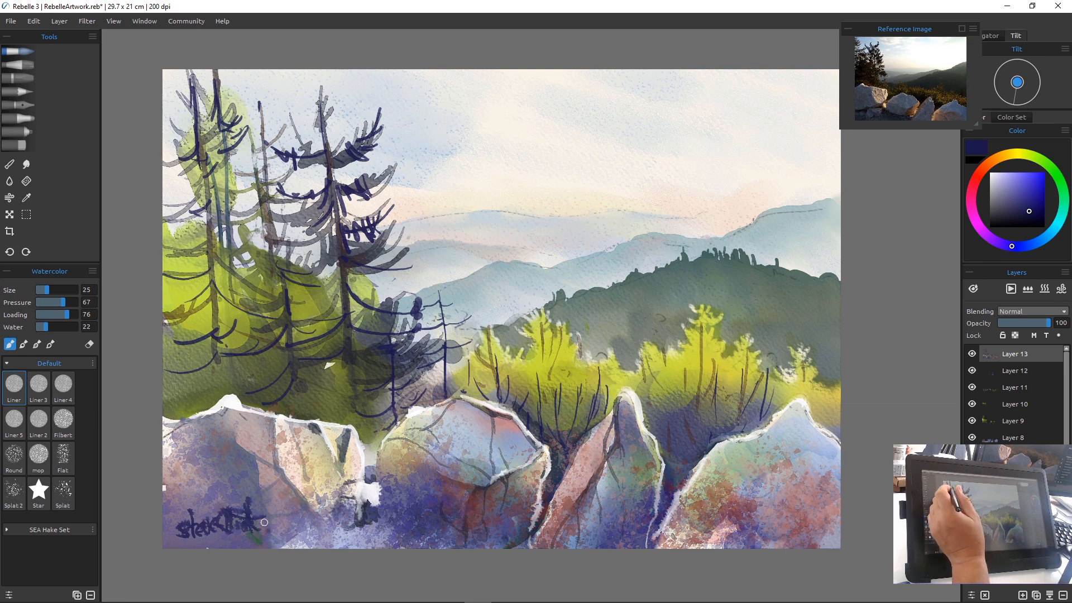
# Change the paint colour to a pale yellow
pyautogui.click(1019, 153)
pyautogui.moveTo(1029, 211)
pyautogui.mouseDown()
pyautogui.moveTo(1029, 193)
pyautogui.moveTo(1004, 176)
pyautogui.mouseUp()
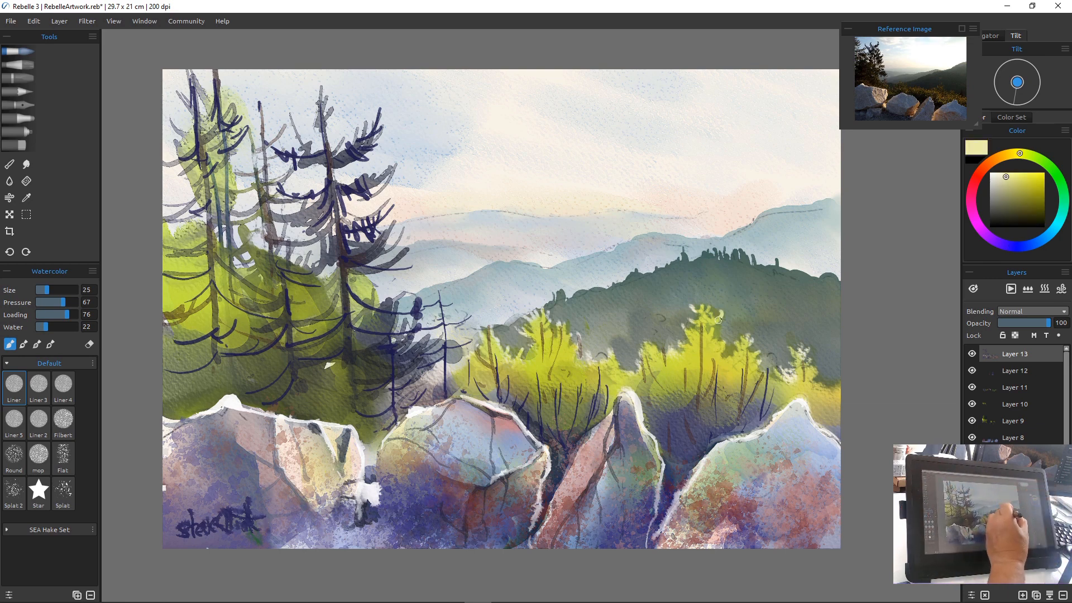